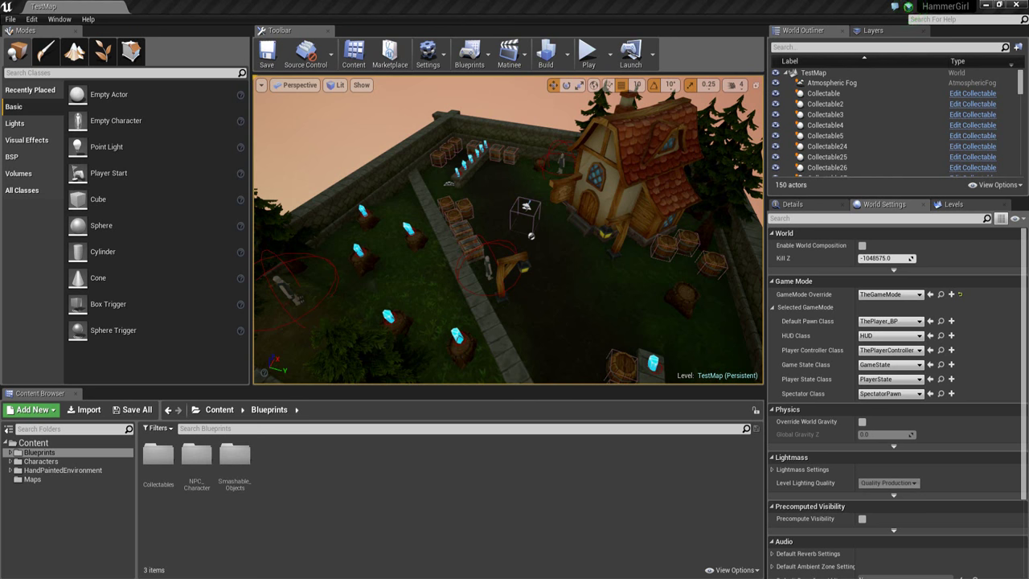
{"action": "key", "text": "w"}
{"action": "right_click_drag", "start_coordinate": [588, 257], "coordinate": [649, 250]}
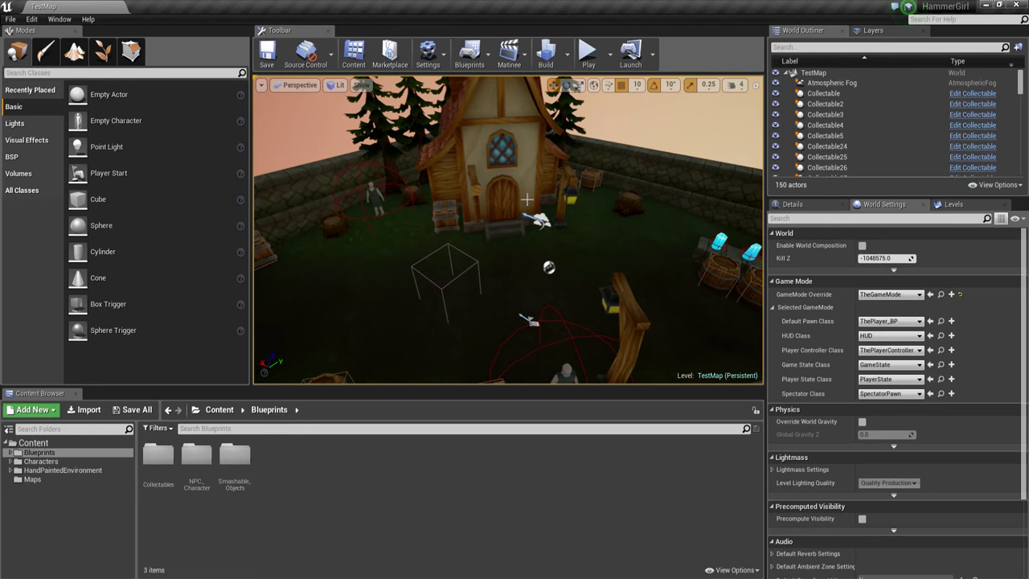
{"action": "right_click_drag", "start_coordinate": [456, 188], "coordinate": [263, 279]}
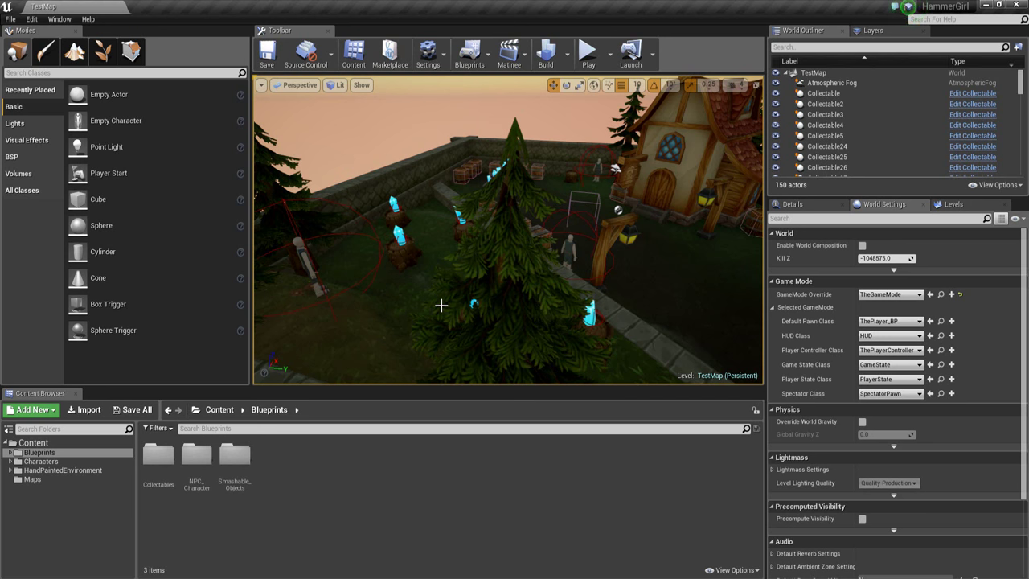
{"action": "right_click_drag", "start_coordinate": [486, 262], "coordinate": [521, 273]}
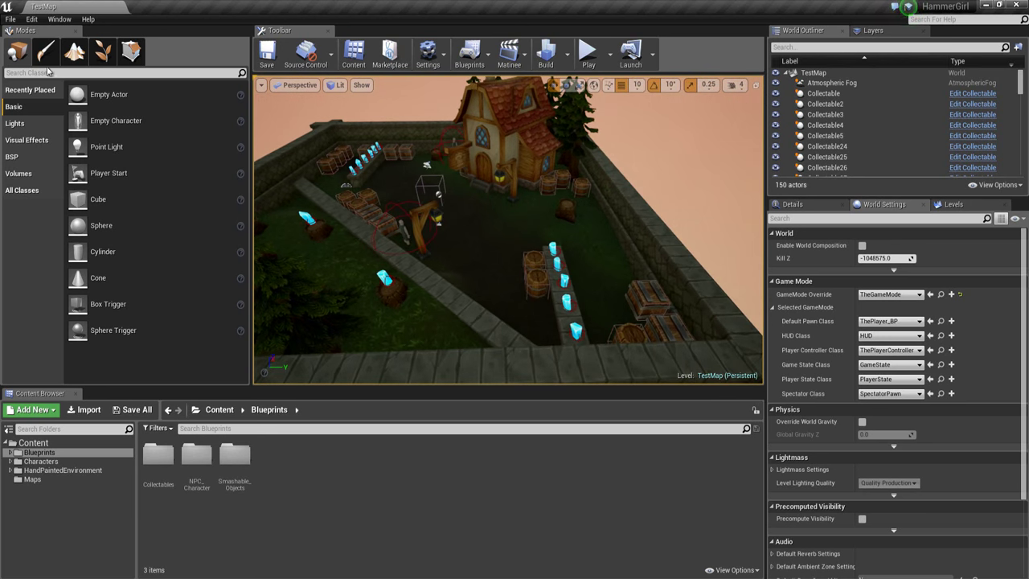
- Create a new level from the Default template
{"action": "left_click", "coordinate": [9, 19]}
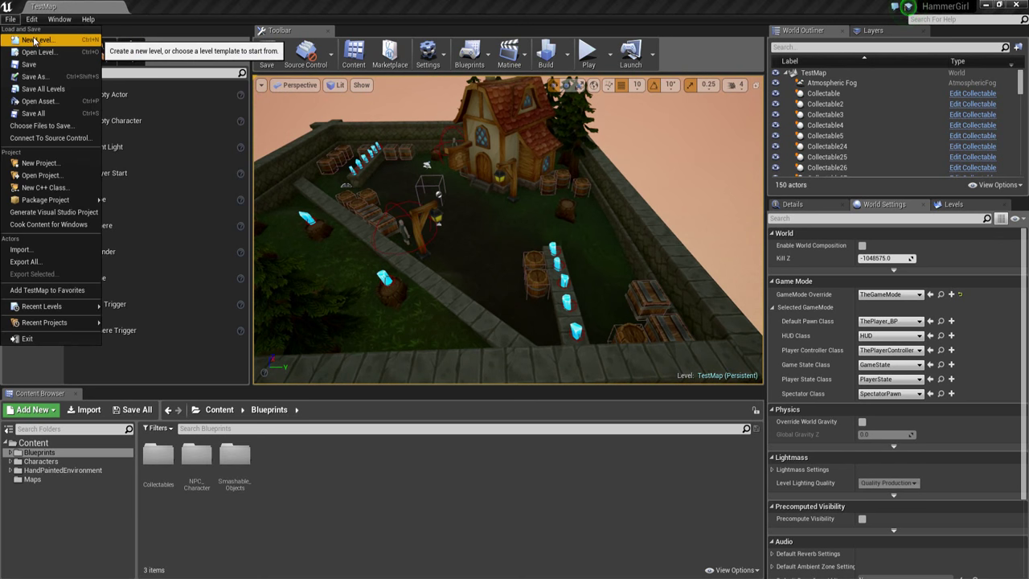
{"action": "left_click", "coordinate": [34, 39]}
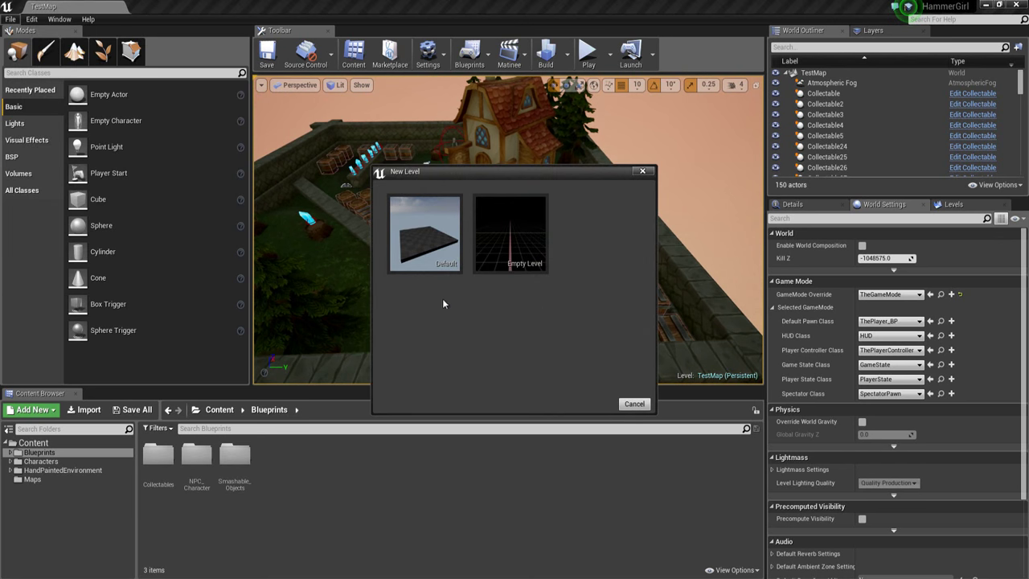
{"action": "left_click", "coordinate": [425, 245]}
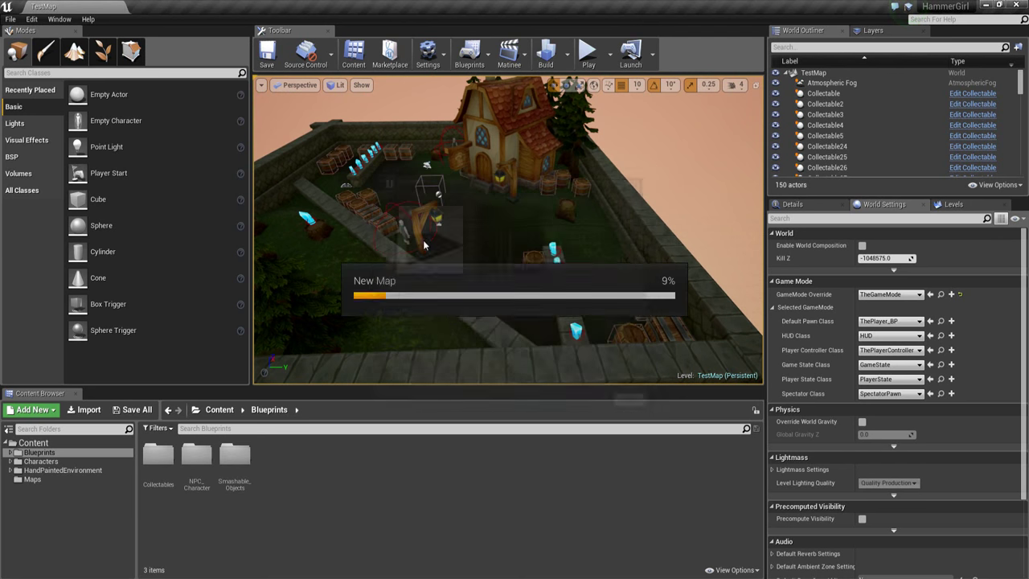
{"action": "left_click_drag", "start_coordinate": [508, 241], "coordinate": [563, 253], "text": "alt"}
{"action": "scroll", "coordinate": [563, 253], "scroll_direction": "down", "scroll_amount": 5}
{"action": "scroll", "coordinate": [563, 255], "scroll_direction": "up", "scroll_amount": 3}
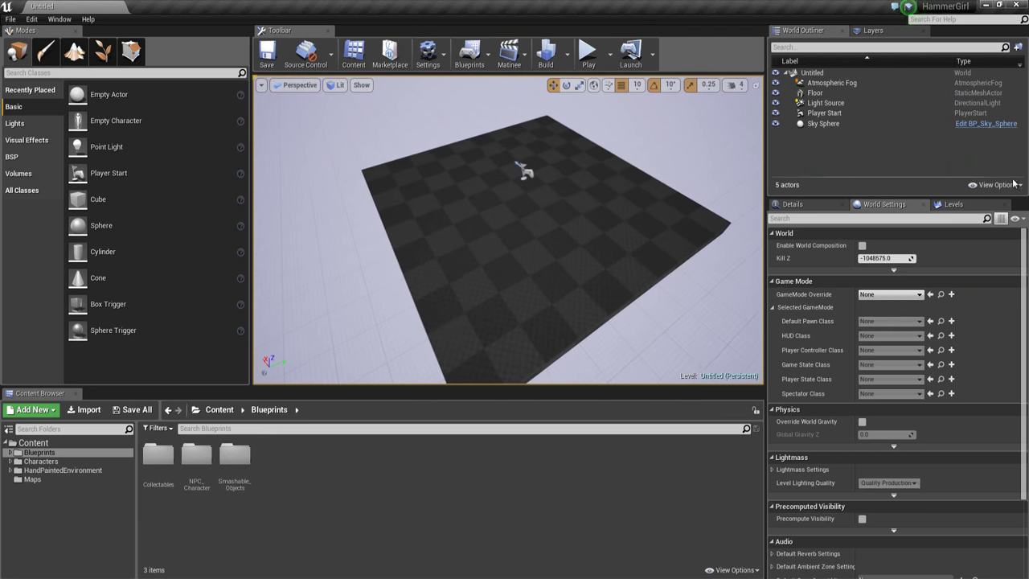
- Examine the new level's Sky Sphere, Light Source and Player Start actors
{"action": "left_click", "coordinate": [685, 133]}
{"action": "key", "text": "f"}
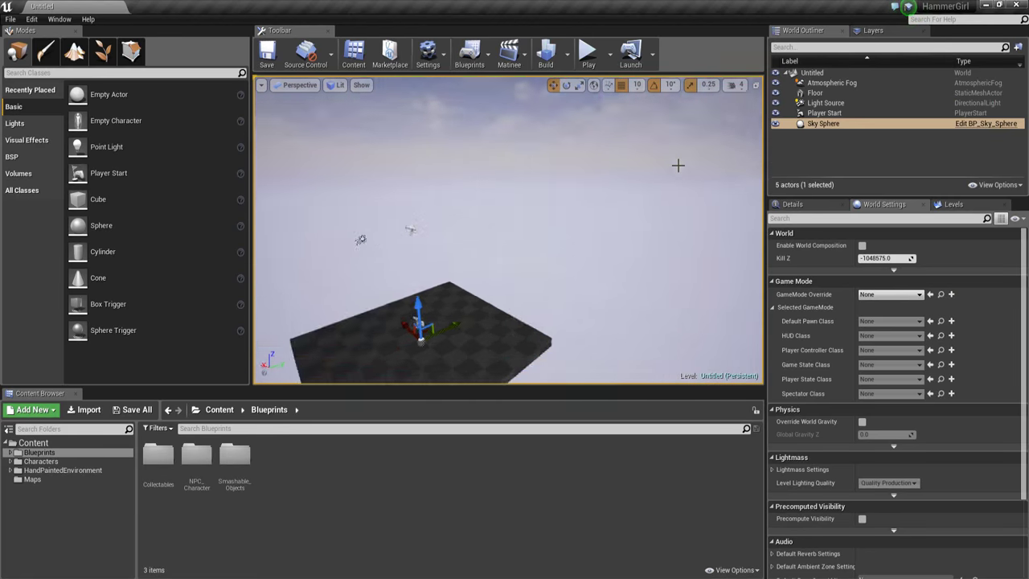
{"action": "left_click", "coordinate": [878, 104]}
{"action": "scroll", "coordinate": [512, 151], "scroll_direction": "up", "scroll_amount": 4}
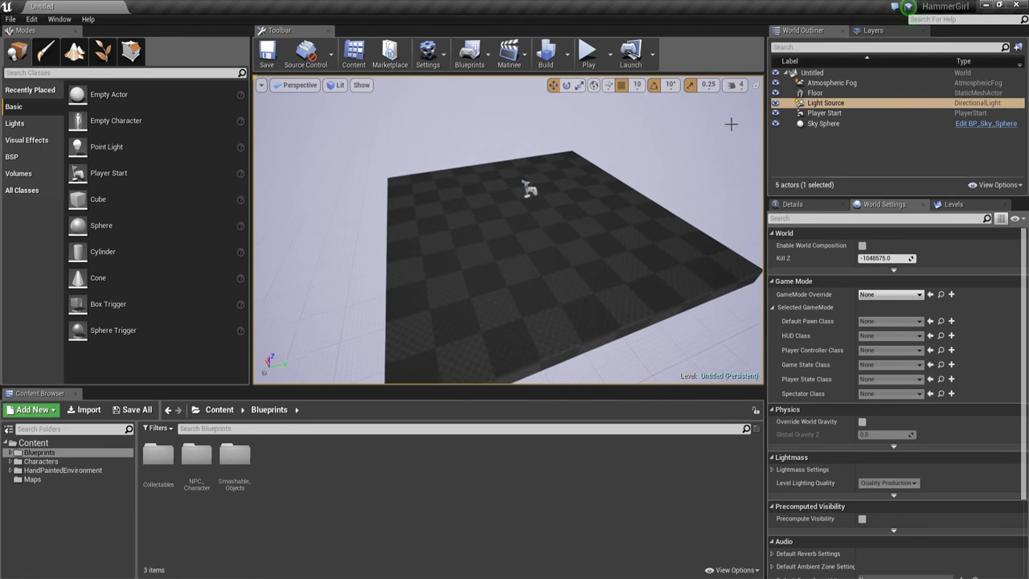
{"action": "left_click", "coordinate": [824, 113]}
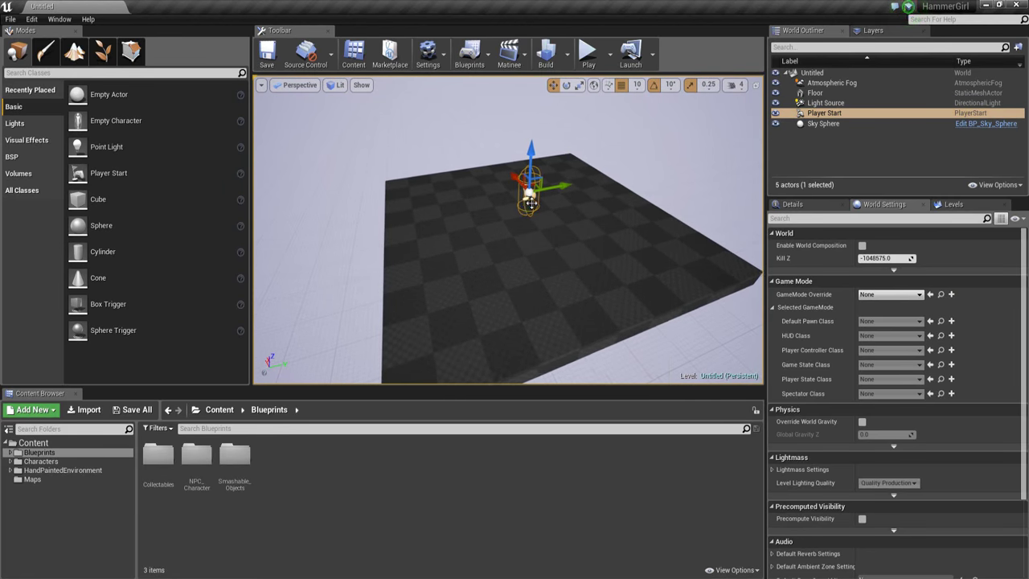
{"action": "right_click", "coordinate": [525, 209]}
{"action": "right_click_drag", "start_coordinate": [537, 158], "coordinate": [555, 111]}
- Play the new level with the default pawn, fly backwards to look around, and stop the session
{"action": "left_click", "coordinate": [588, 56]}
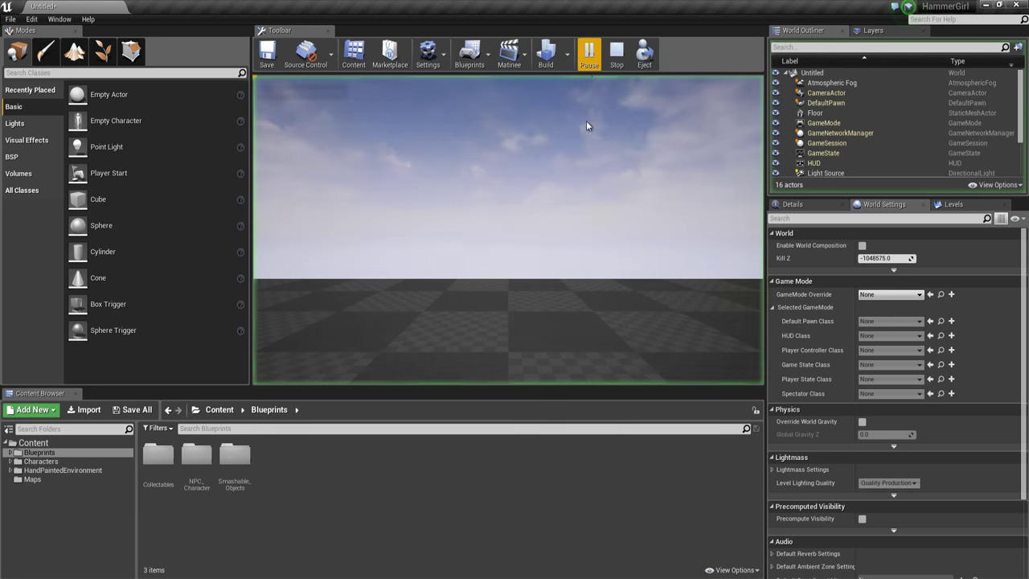
{"action": "key", "text": "s"}
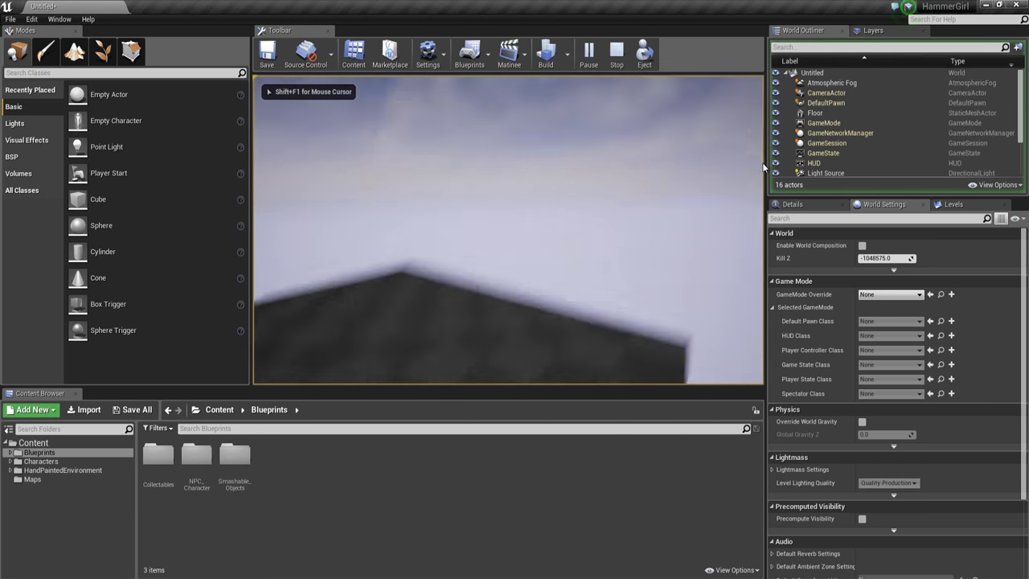
{"action": "key", "text": "Escape"}
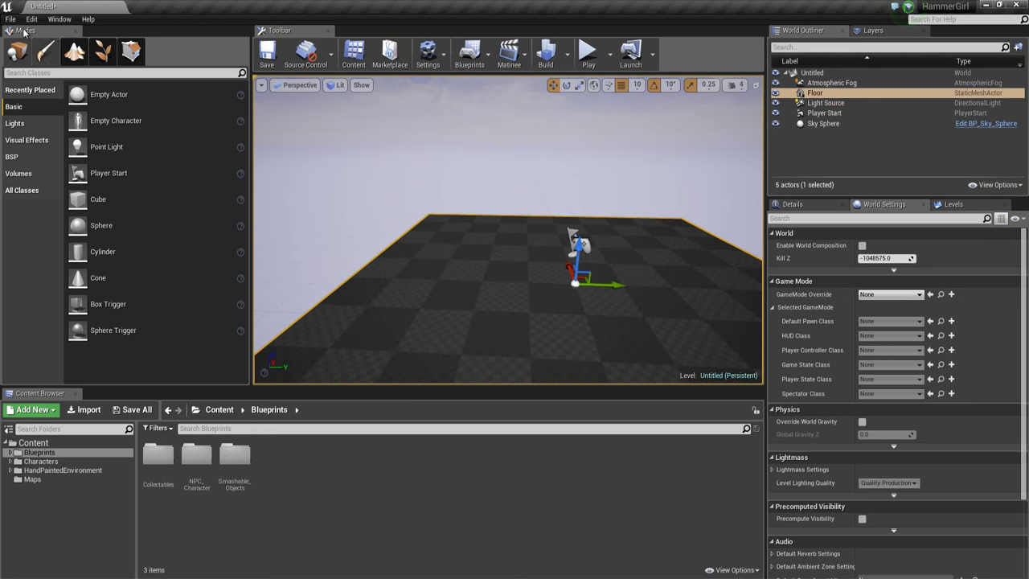
- Set the level's GameMode Override to TheGameMode in the World Settings
{"action": "left_click", "coordinate": [59, 18]}
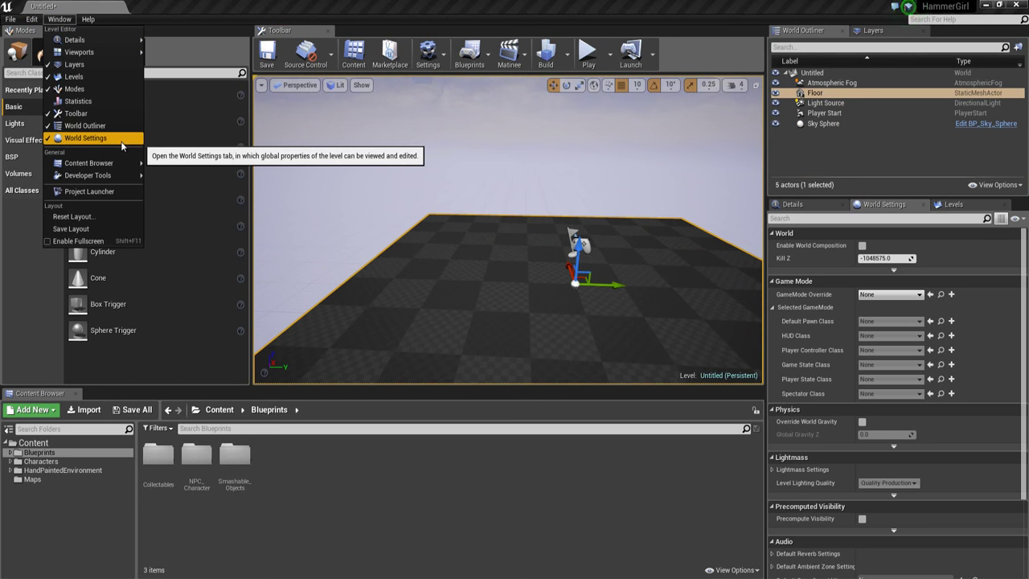
{"action": "left_click", "coordinate": [86, 138]}
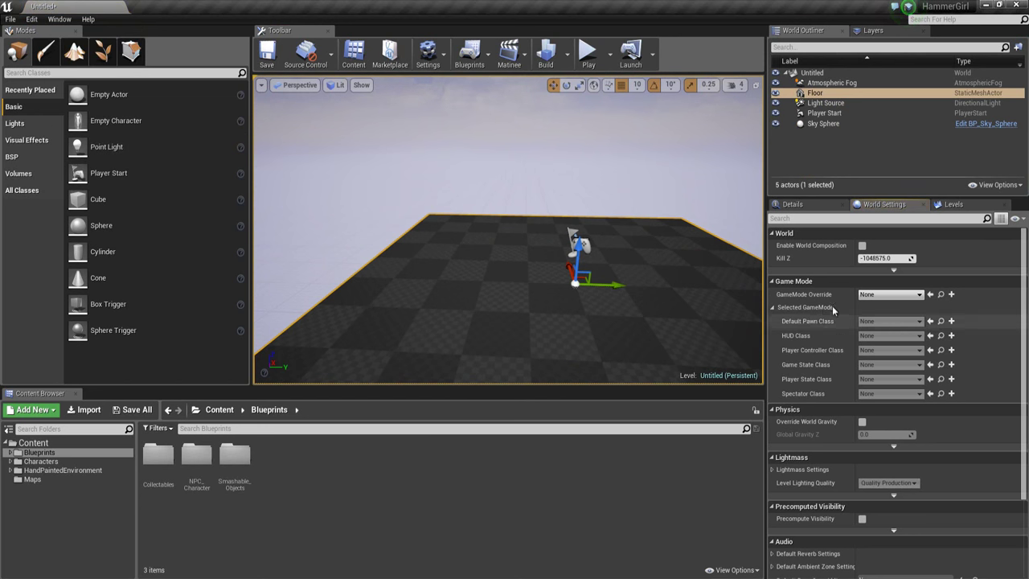
{"action": "left_click", "coordinate": [904, 295]}
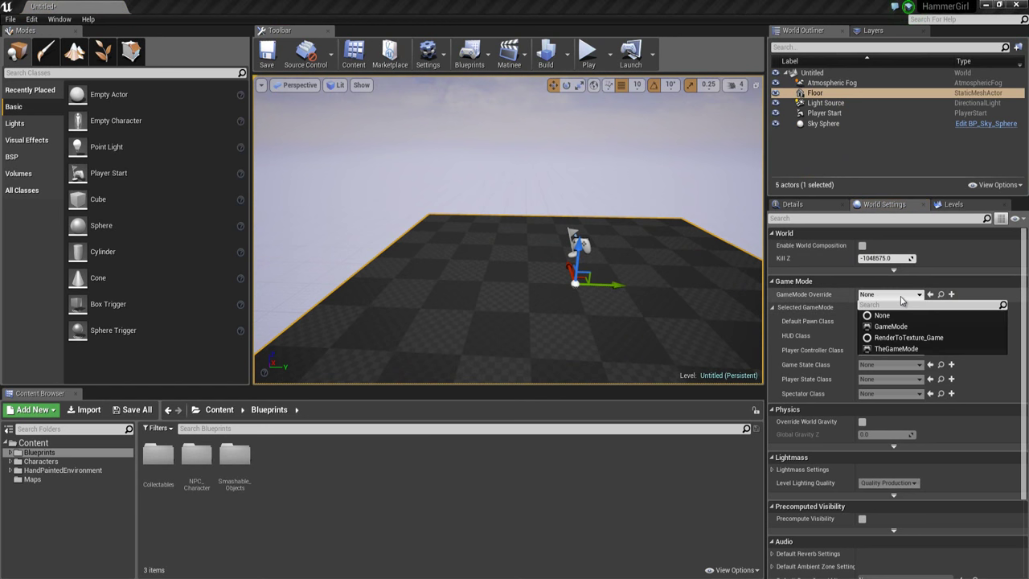
{"action": "left_click", "coordinate": [933, 349]}
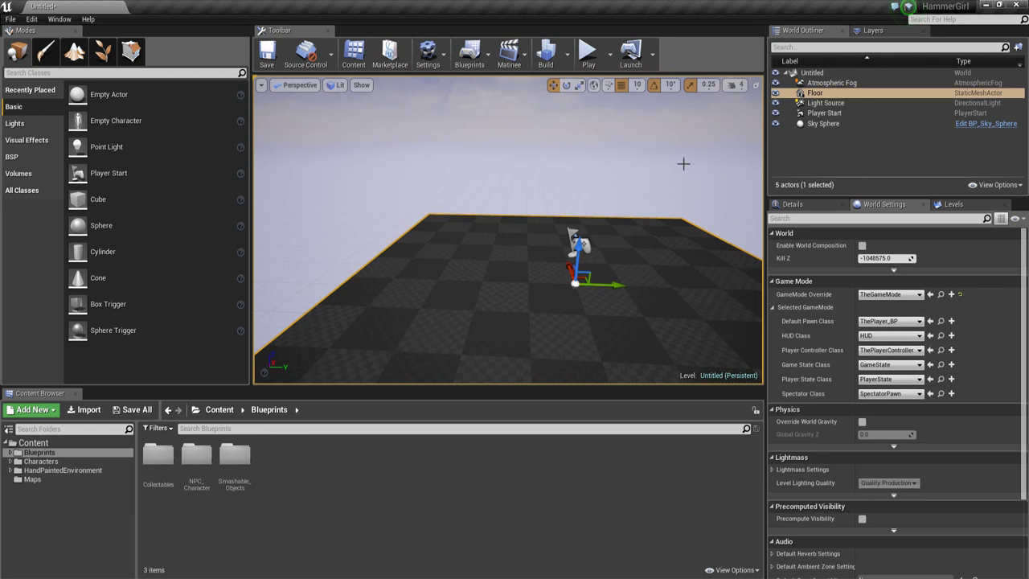
- Play-test the level by moving the player character around the floor and attacking, and stop the session
{"action": "left_click", "coordinate": [599, 61]}
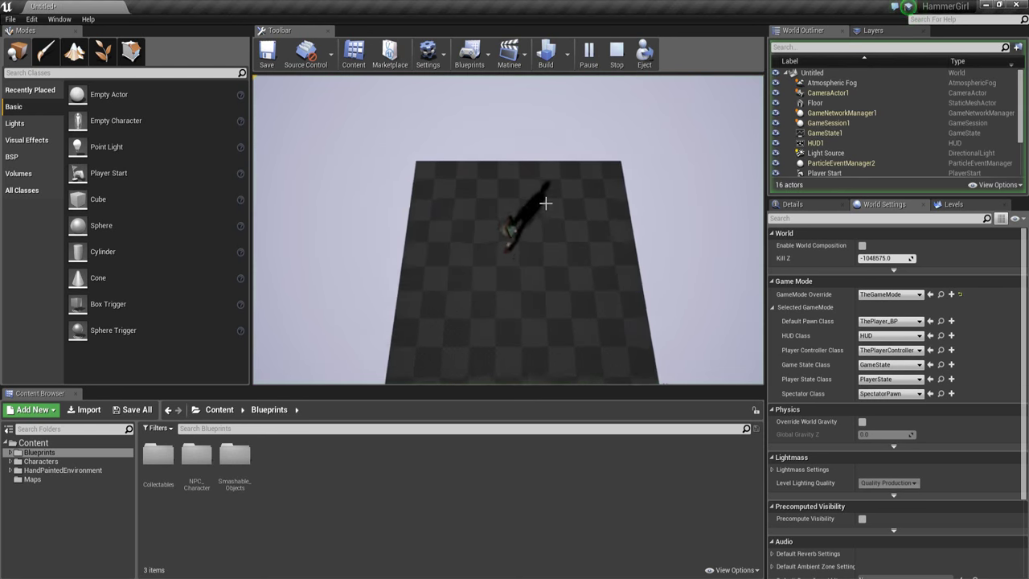
{"action": "key", "text": "a"}
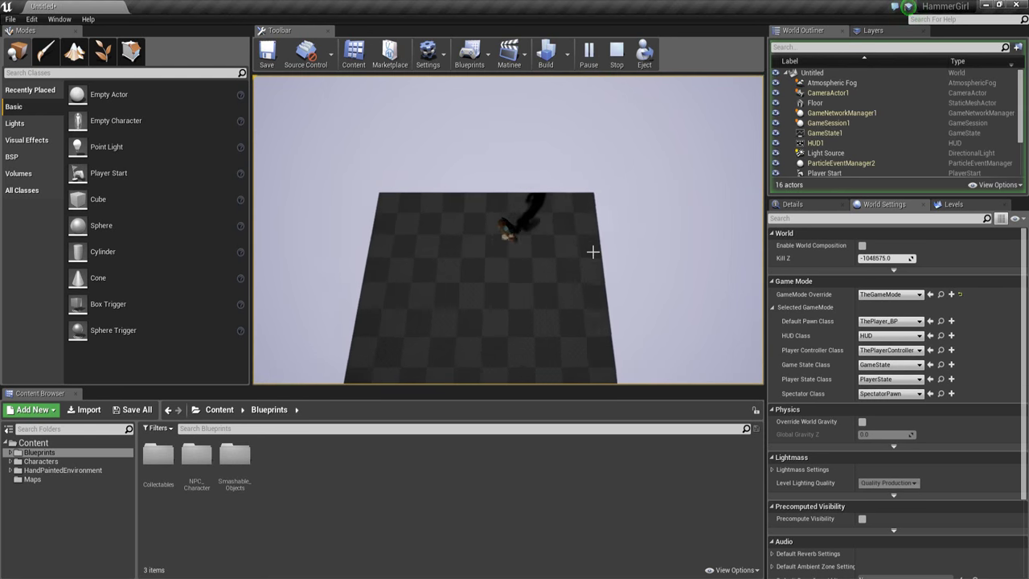
{"action": "key", "text": "s"}
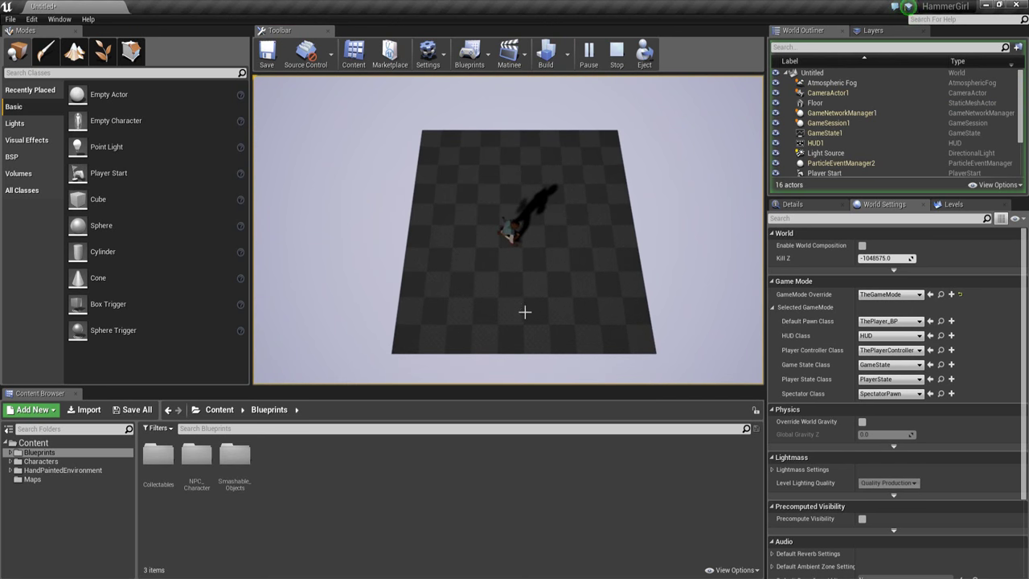
{"action": "left_click", "coordinate": [437, 226]}
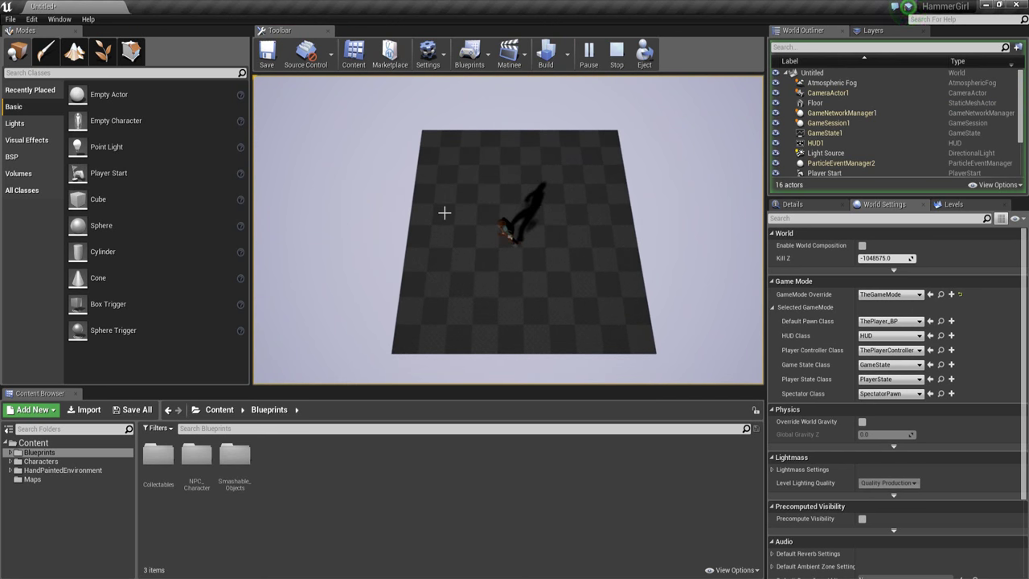
{"action": "key", "text": "Escape"}
- Save the untitled level as Level1 in the Maps folder, replacing the existing Level1
{"action": "left_click", "coordinate": [135, 409]}
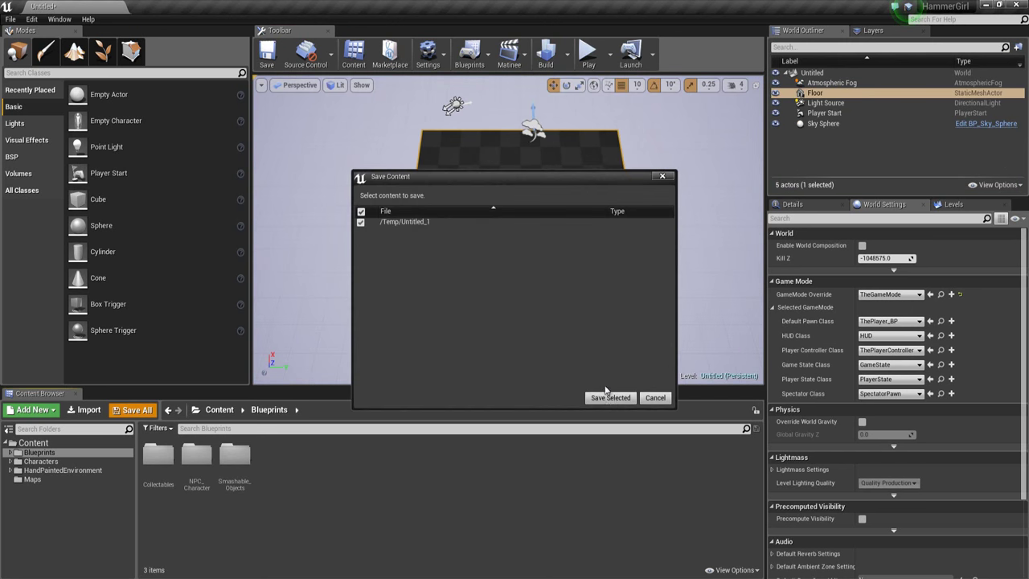
{"action": "left_click", "coordinate": [607, 396]}
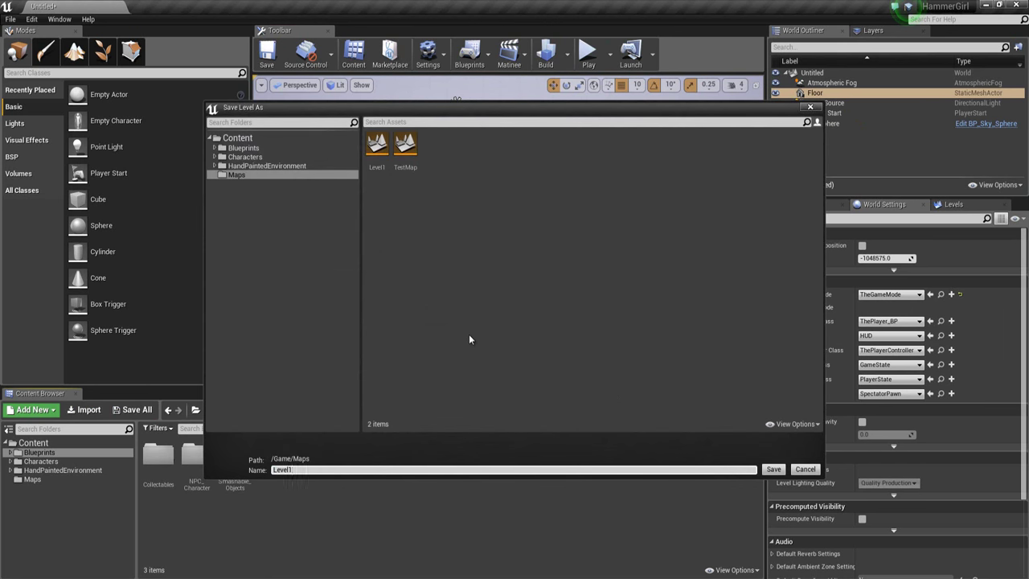
{"action": "type", "text": "Level1"}
{"action": "left_click", "coordinate": [771, 470]}
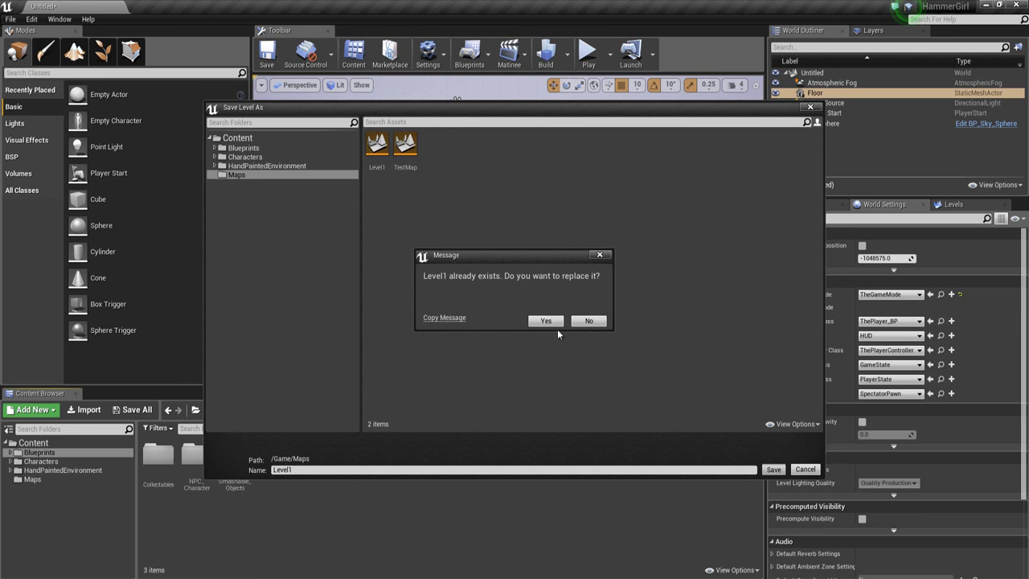
{"action": "left_click", "coordinate": [556, 321]}
- Try the level without the Floor by deleting it, and undo the deletion
{"action": "scroll", "coordinate": [656, 218], "scroll_direction": "up", "scroll_amount": 8}
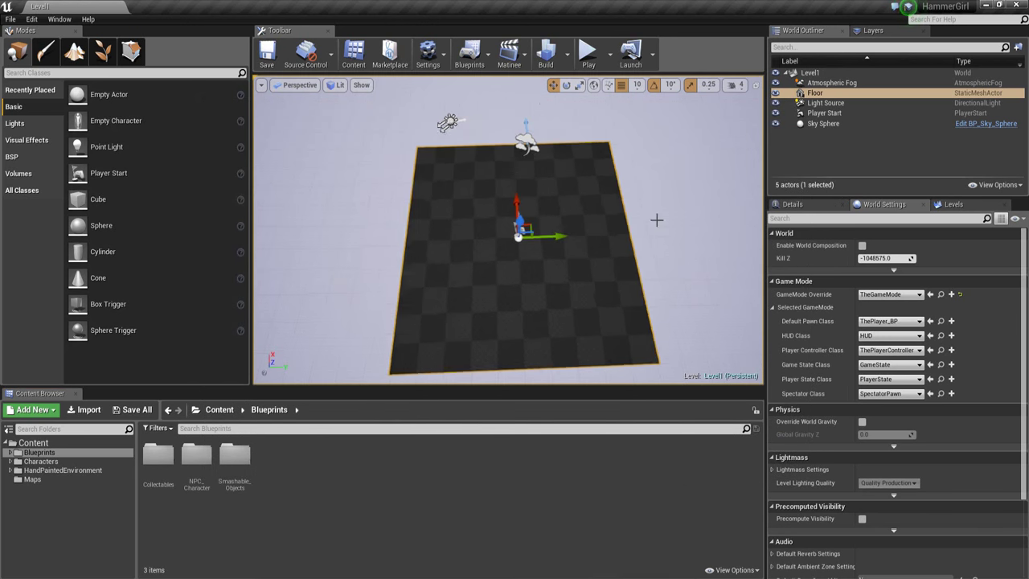
{"action": "scroll", "coordinate": [603, 211], "scroll_direction": "down", "scroll_amount": 2}
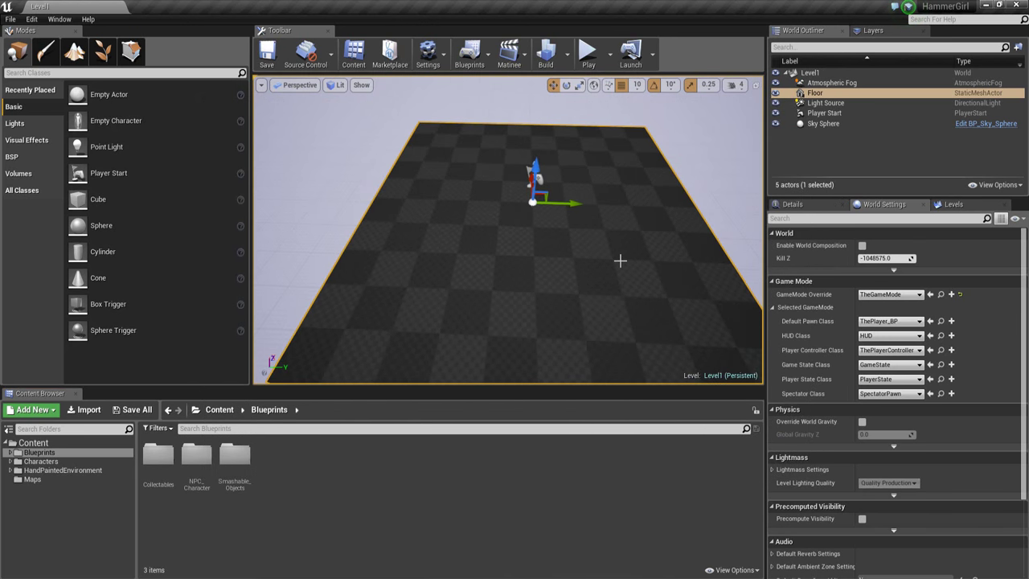
{"action": "right_click_drag", "start_coordinate": [576, 255], "coordinate": [585, 253]}
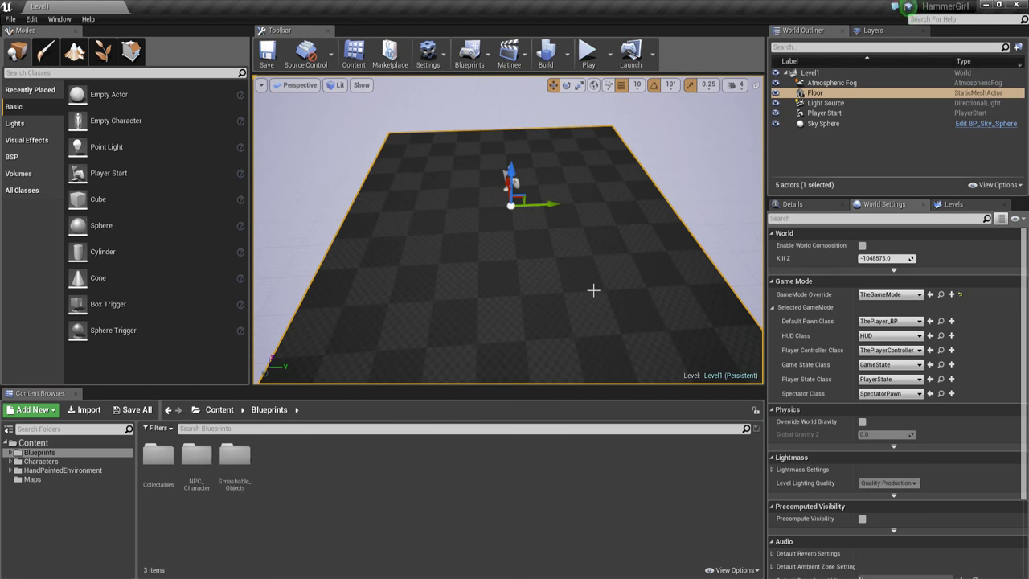
{"action": "key", "text": "Delete"}
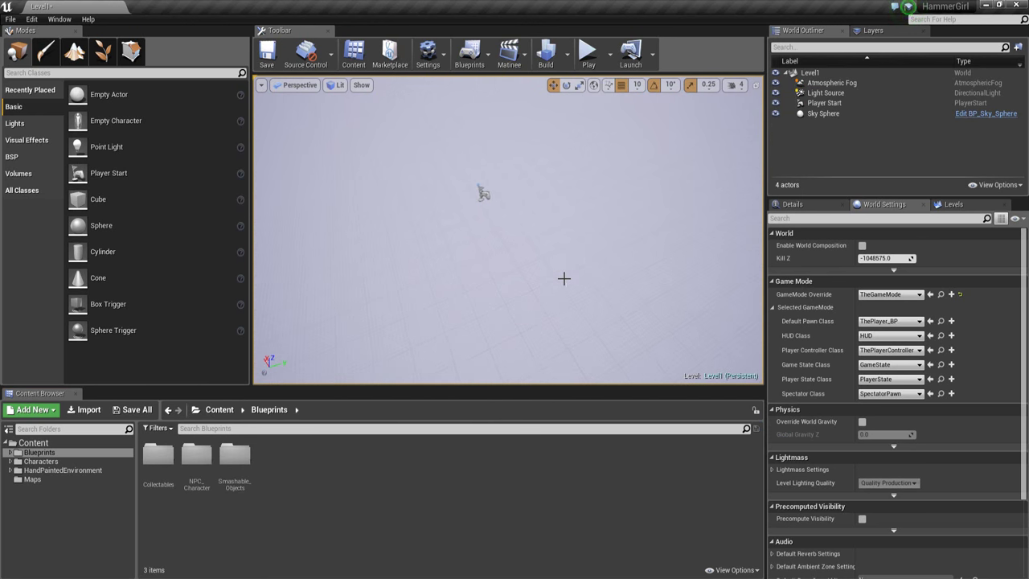
{"action": "key", "text": "ctrl+z"}
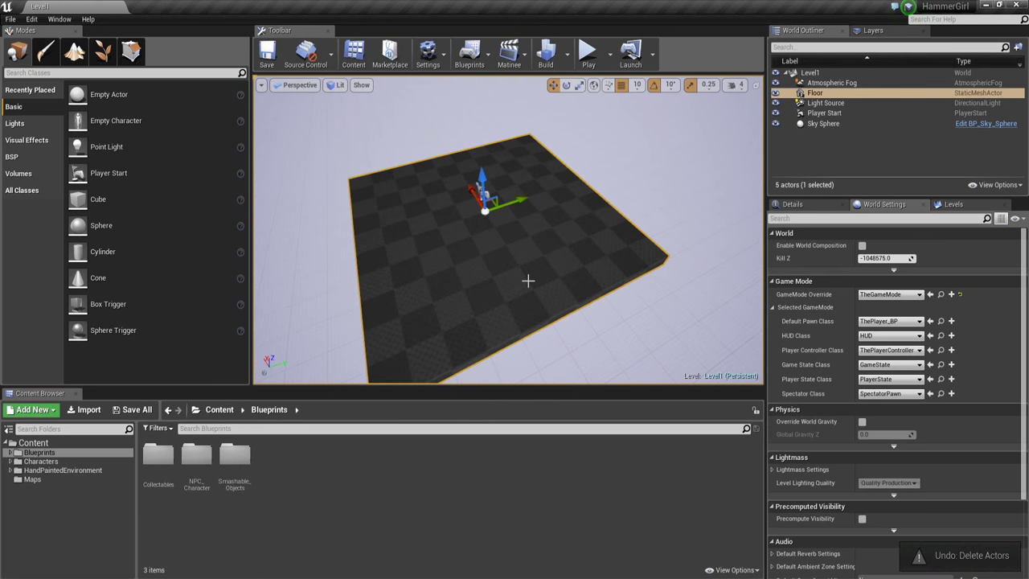
- Deselect the floor and switch to Landscape mode to set up a new landscape
{"action": "right_click_drag", "start_coordinate": [515, 279], "coordinate": [571, 309]}
{"action": "right_click_drag", "start_coordinate": [454, 230], "coordinate": [453, 230]}
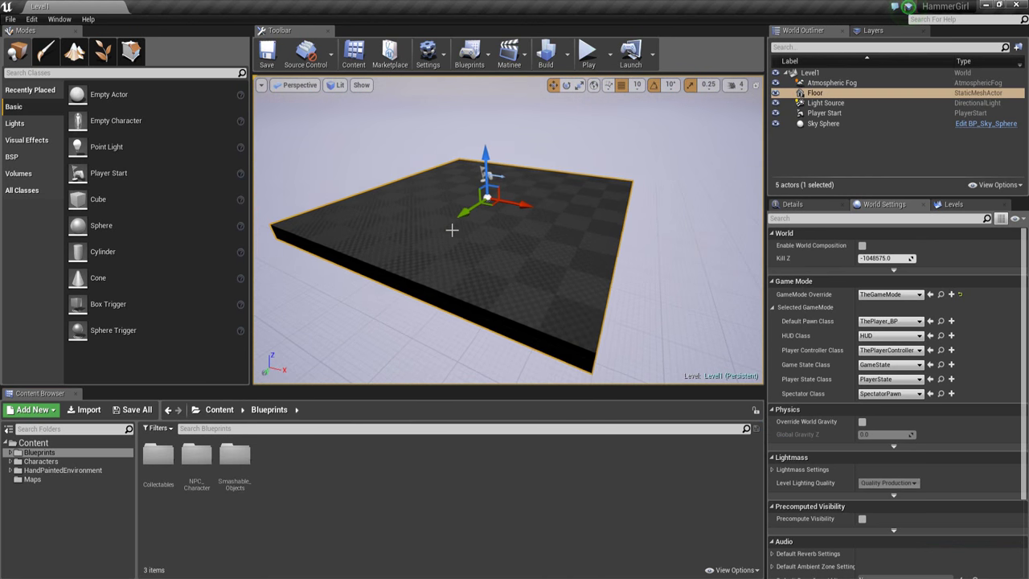
{"action": "key", "text": "Escape"}
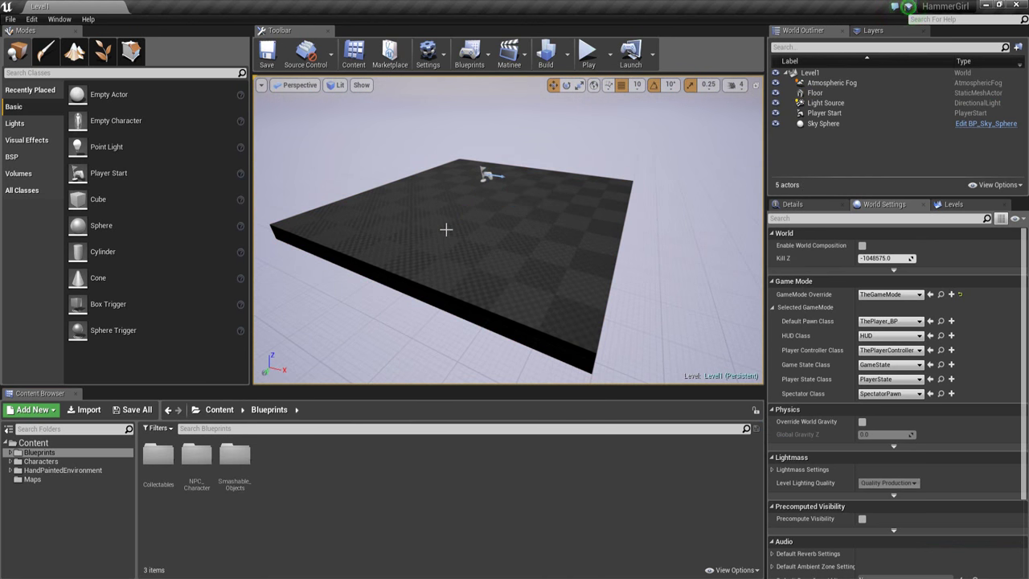
{"action": "right_click_drag", "start_coordinate": [446, 230], "coordinate": [441, 273]}
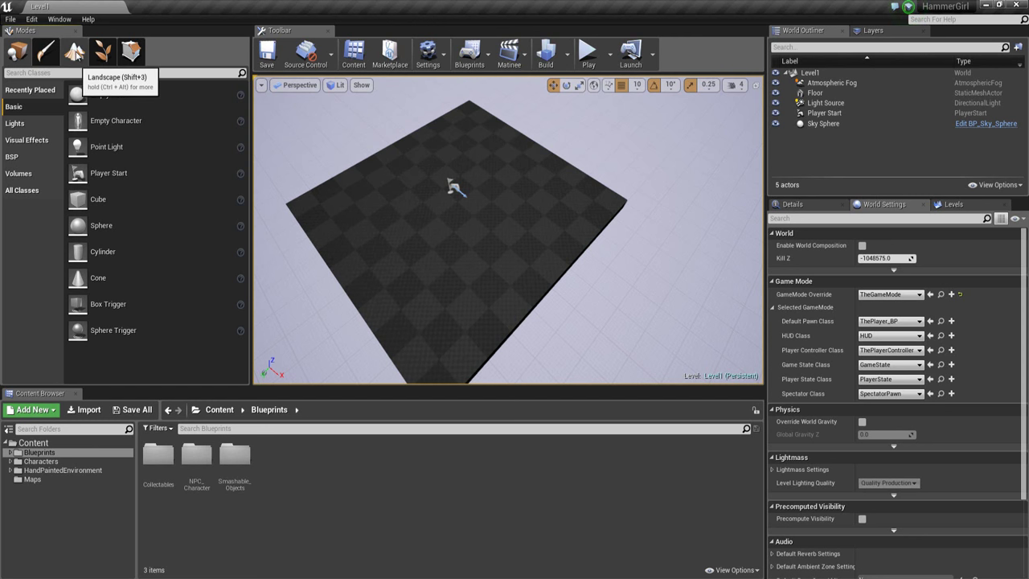
{"action": "left_click", "coordinate": [74, 53]}
{"action": "key", "text": "s"}
{"action": "right_click_drag", "start_coordinate": [508, 229], "coordinate": [476, 186]}
{"action": "key", "text": "a"}
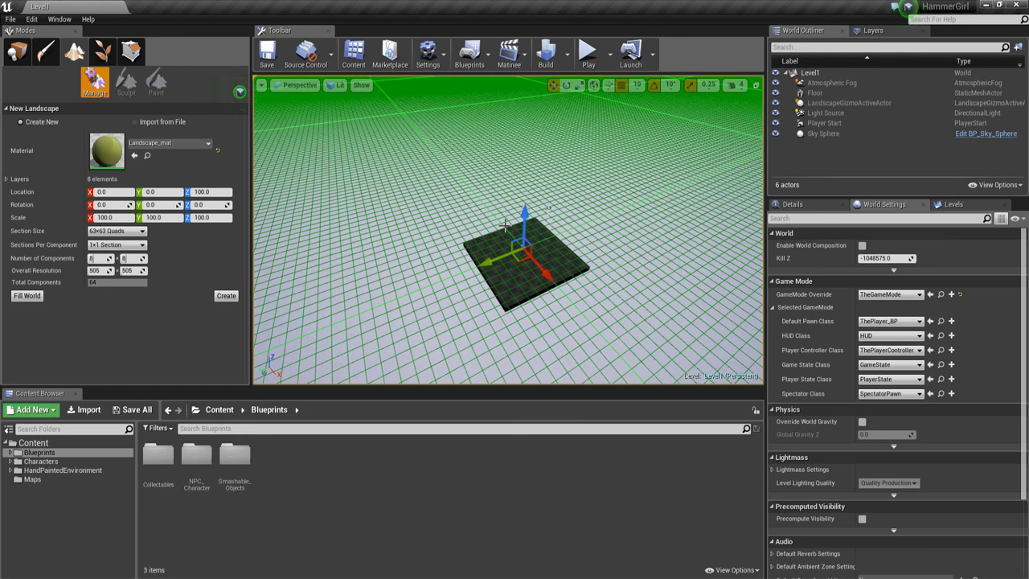
- Reset the new landscape's material to None
{"action": "right_click_drag", "start_coordinate": [511, 227], "coordinate": [483, 229]}
{"action": "key", "text": "s"}
{"action": "key", "text": "s"}
{"action": "key", "text": "a"}
{"action": "left_click", "coordinate": [218, 153]}
{"action": "key", "text": "s"}
{"action": "key", "text": "d"}
{"action": "key", "text": "d"}
{"action": "key", "text": "a"}
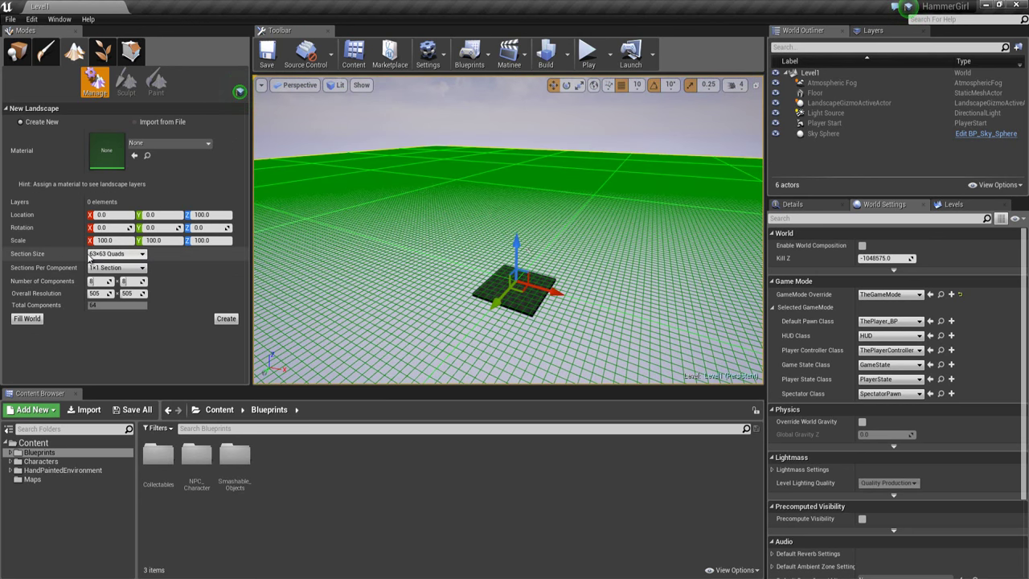
- Set the new landscape's section size to 31×31 Quads
{"action": "left_click", "coordinate": [133, 256]}
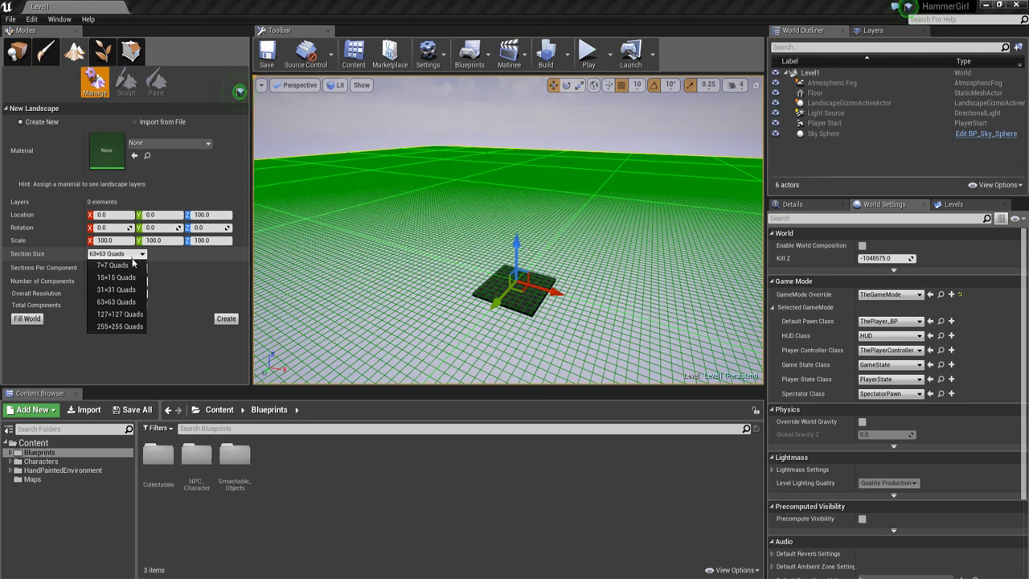
{"action": "left_click", "coordinate": [123, 291]}
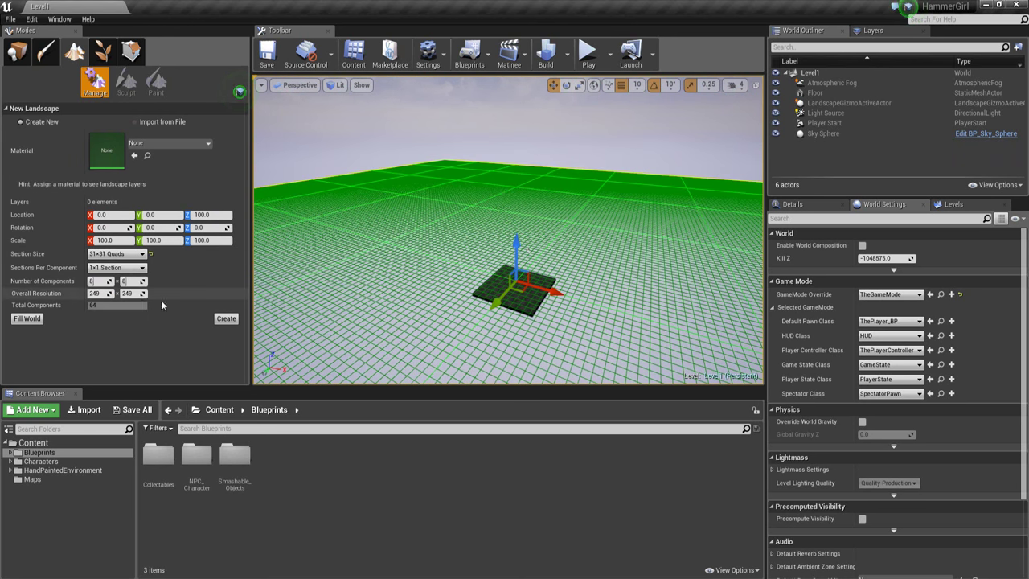
{"action": "mouse_move", "coordinate": [563, 287]}
{"action": "right_mouse_down"}
{"action": "mouse_move", "coordinate": [646, 330]}
{"action": "mouse_move", "coordinate": [789, 335]}
{"action": "mouse_move", "coordinate": [868, 320]}
{"action": "mouse_move", "coordinate": [574, 249]}
{"action": "mouse_move", "coordinate": [551, 294]}
{"action": "right_mouse_up"}
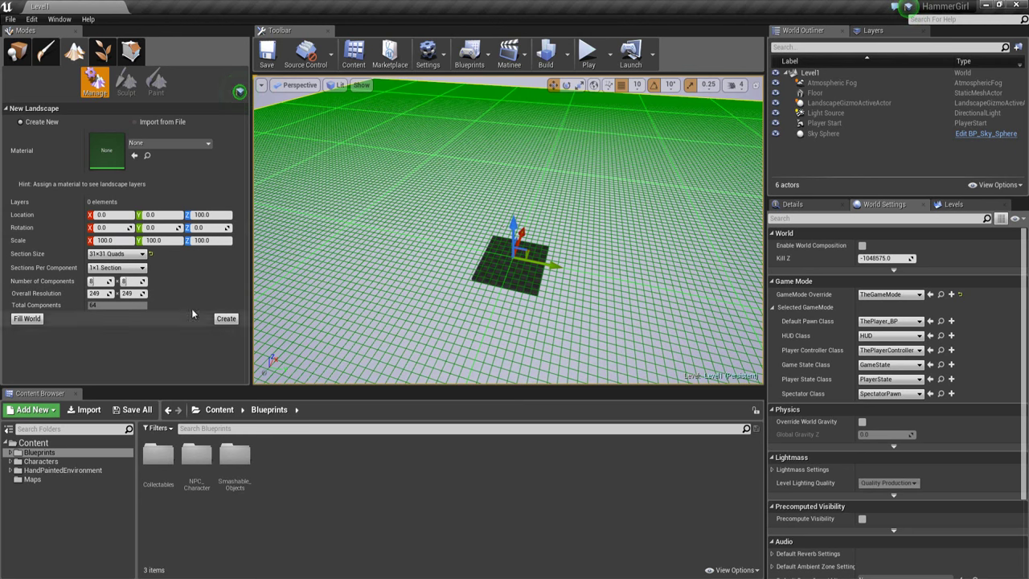
- Assign the Landscape_mat material to the new landscape and create the landscape
{"action": "left_click", "coordinate": [189, 144]}
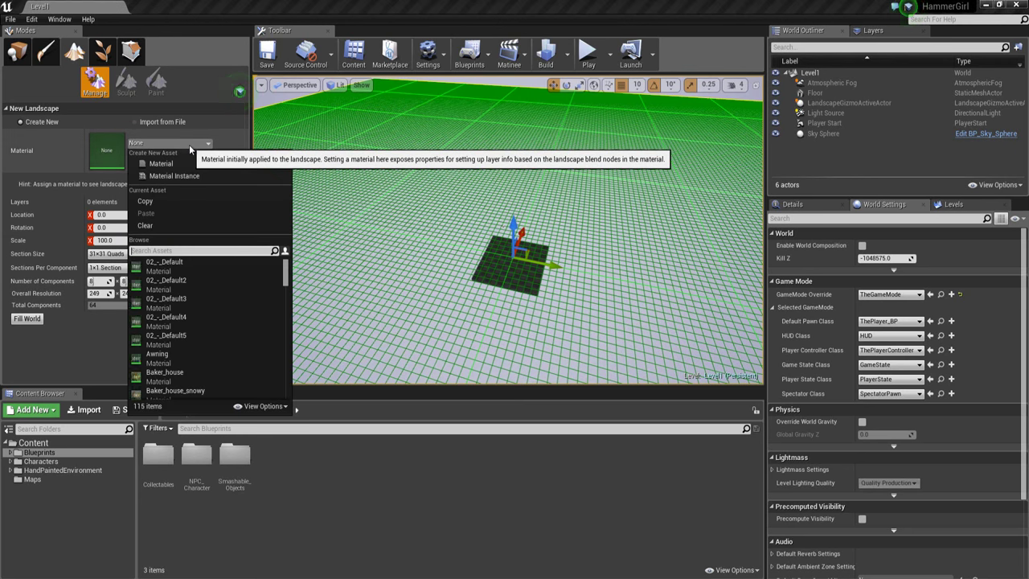
{"action": "type", "text": "lan"}
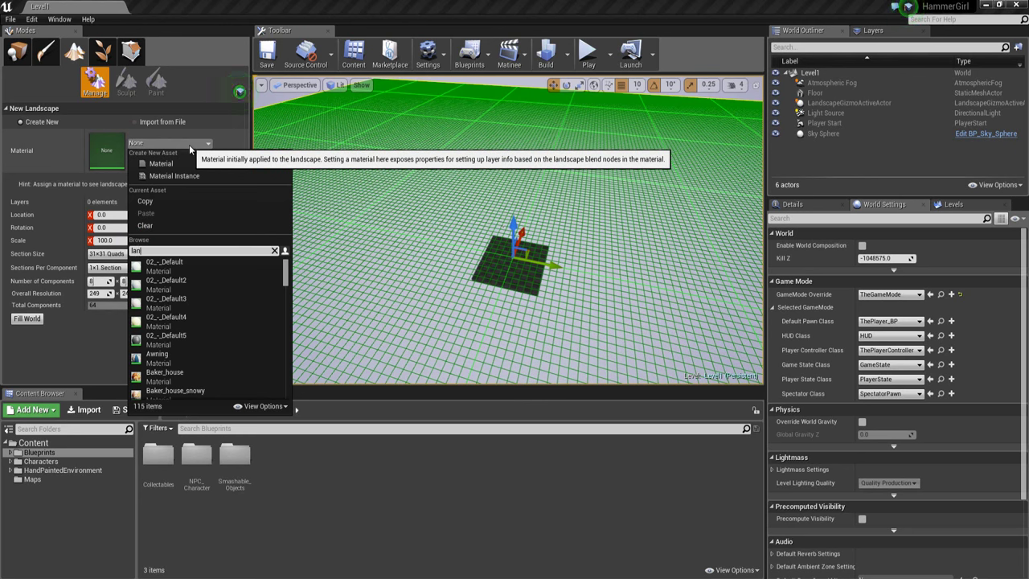
{"action": "type", "text": "dscape"}
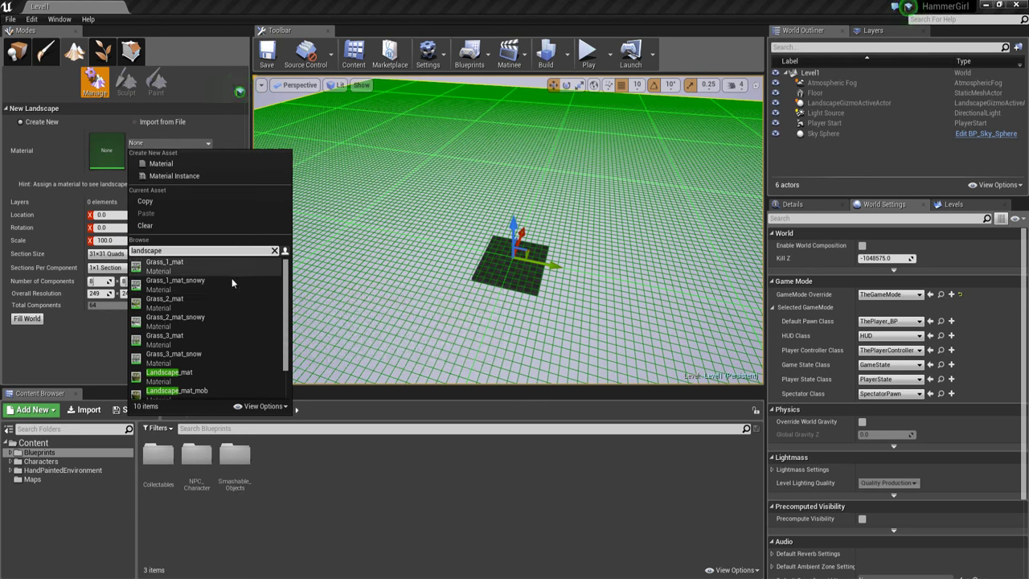
{"action": "scroll", "coordinate": [241, 284], "scroll_direction": "down", "scroll_amount": 2}
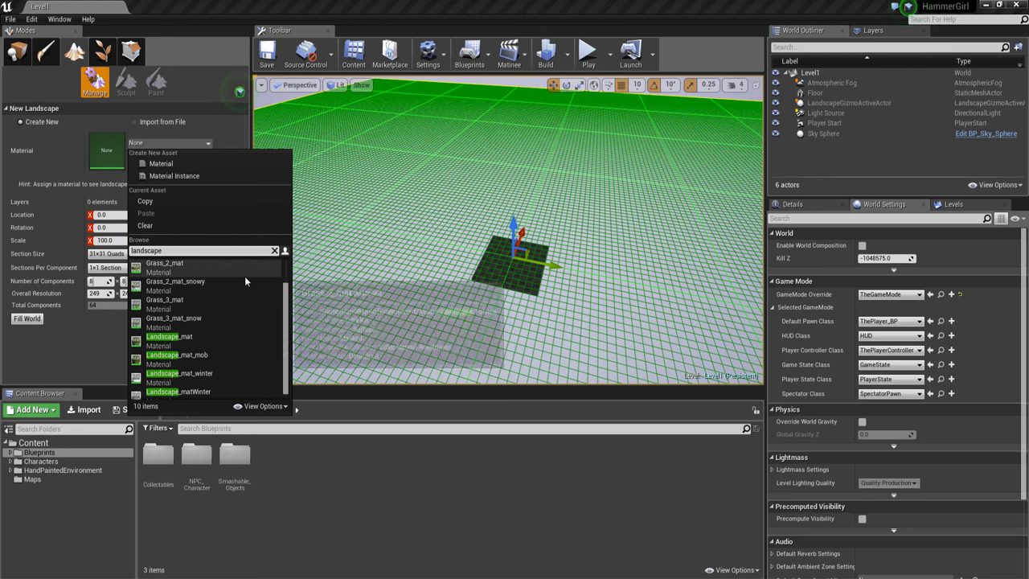
{"action": "scroll", "coordinate": [246, 278], "scroll_direction": "down", "scroll_amount": 1}
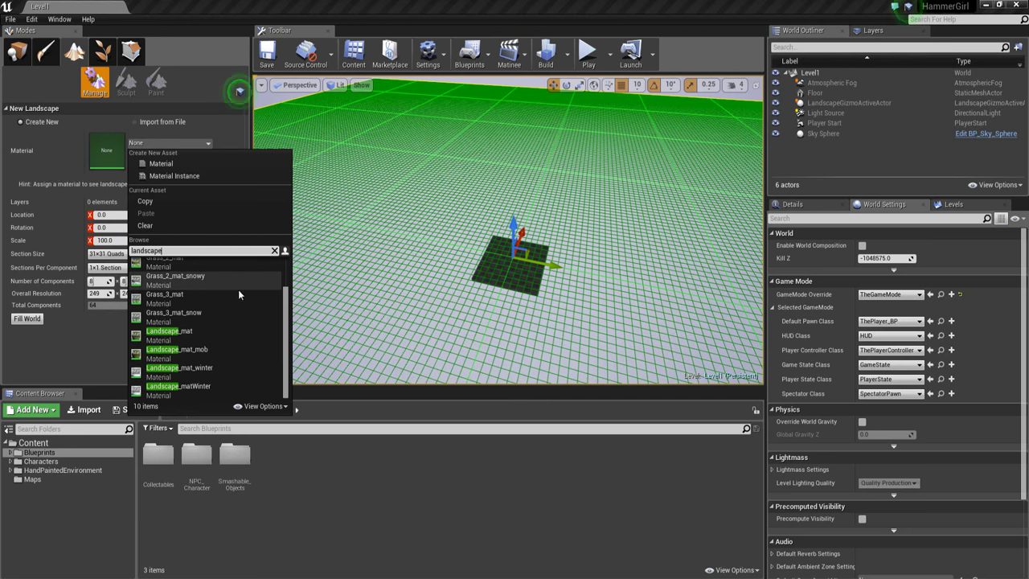
{"action": "left_click", "coordinate": [202, 332]}
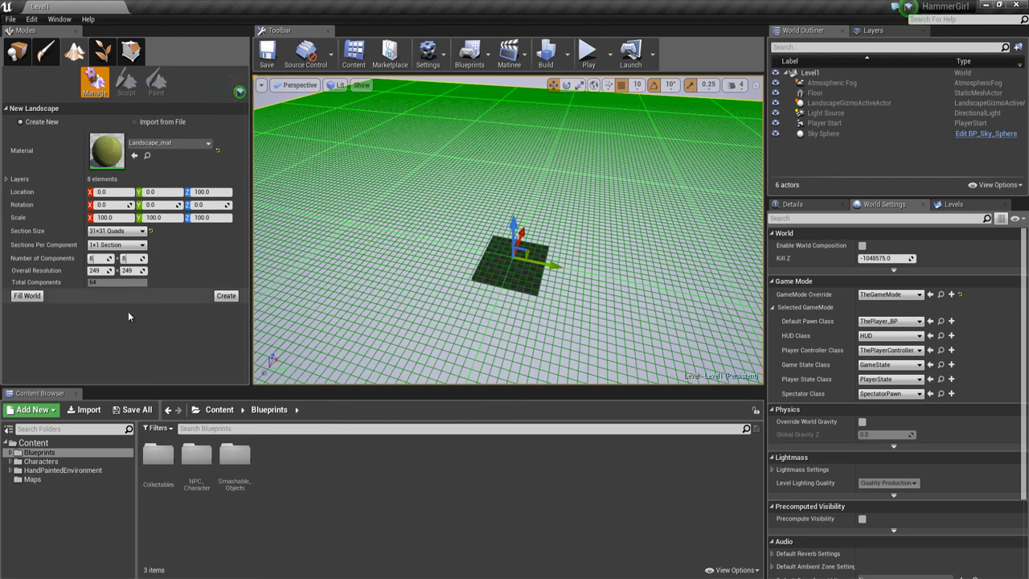
{"action": "left_click", "coordinate": [226, 296]}
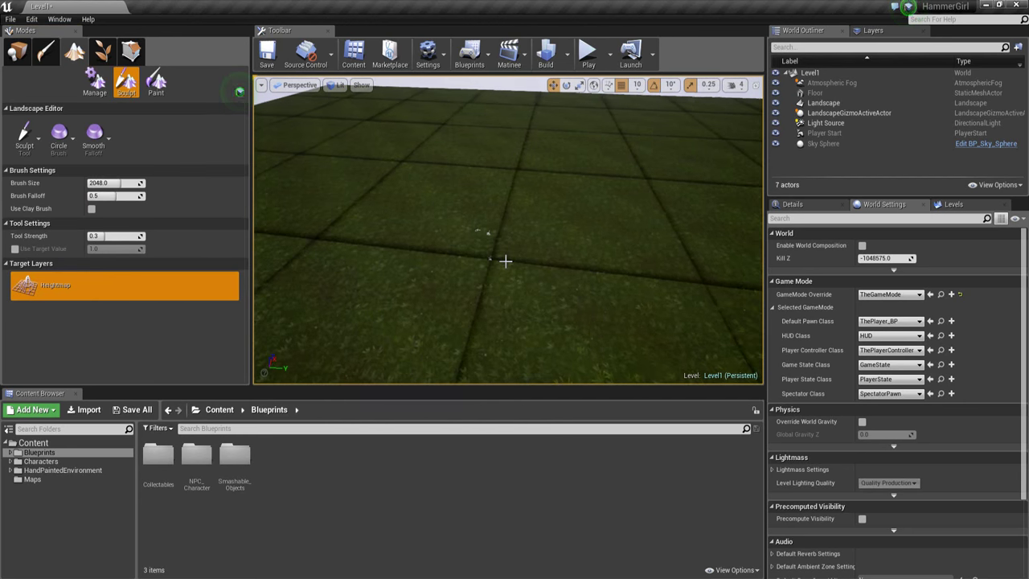
- Delete the Floor mesh from the level, keeping the new landscape as the ground
{"action": "mouse_move", "coordinate": [507, 260]}
{"action": "right_mouse_down"}
{"action": "mouse_move", "coordinate": [499, 275]}
{"action": "mouse_move", "coordinate": [399, 276]}
{"action": "mouse_move", "coordinate": [430, 236]}
{"action": "mouse_move", "coordinate": [665, 129]}
{"action": "right_mouse_up"}
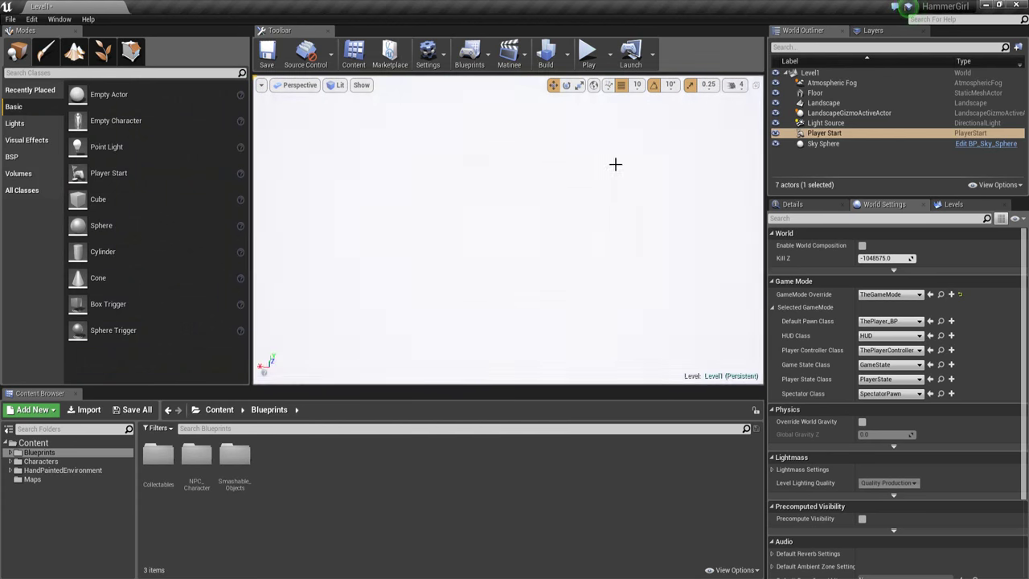
{"action": "mouse_move", "coordinate": [616, 166]}
{"action": "right_mouse_down"}
{"action": "mouse_move", "coordinate": [566, 47]}
{"action": "mouse_move", "coordinate": [457, 258]}
{"action": "right_mouse_up"}
{"action": "left_click", "coordinate": [505, 255]}
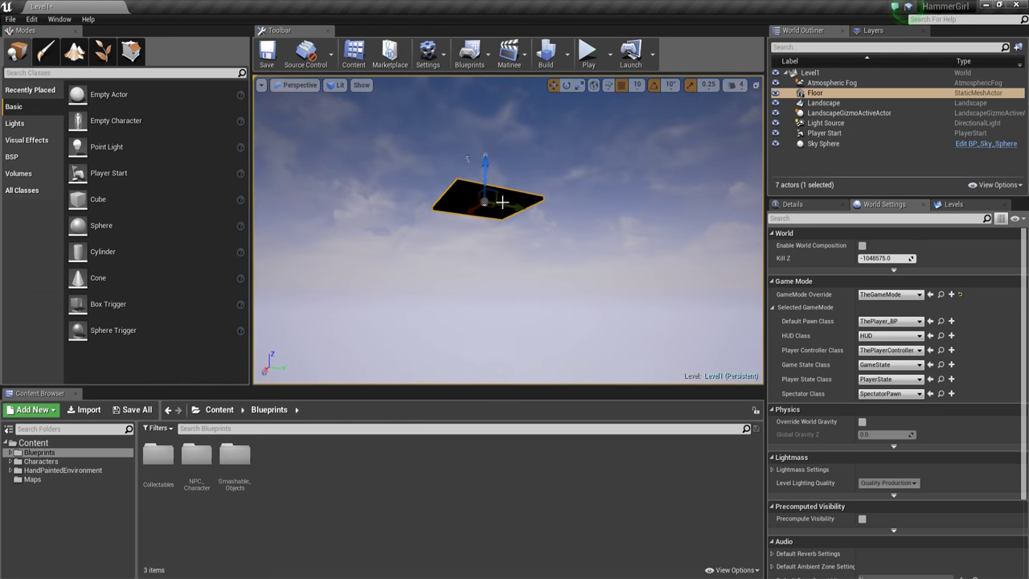
{"action": "key", "text": "Delete"}
{"action": "right_click_drag", "start_coordinate": [505, 284], "coordinate": [396, 114]}
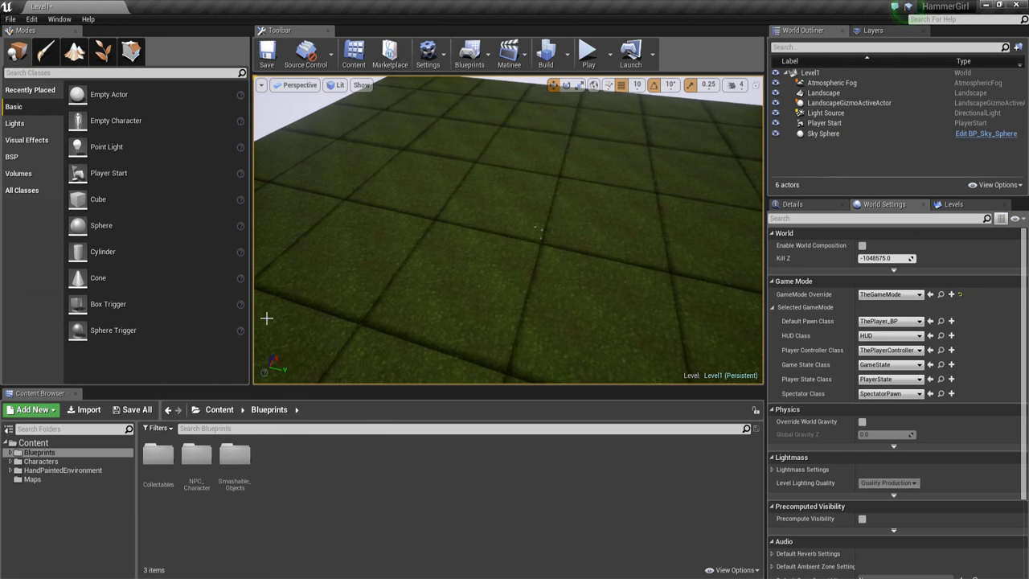
- Select the landscape and show its details
{"action": "left_click", "coordinate": [591, 217]}
{"action": "right_click_drag", "start_coordinate": [590, 220], "coordinate": [654, 218]}
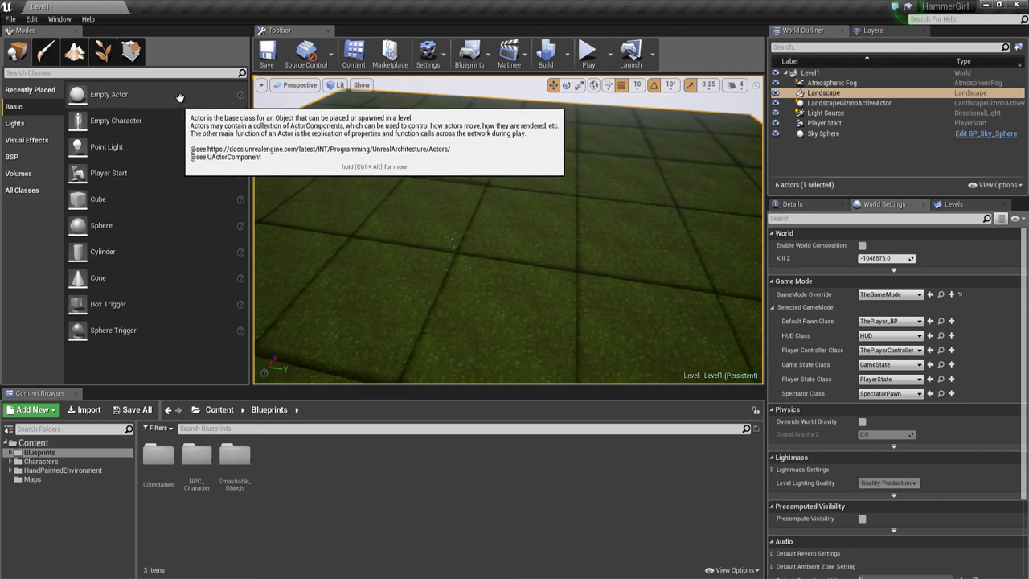
{"action": "right_click_drag", "start_coordinate": [588, 249], "coordinate": [598, 227]}
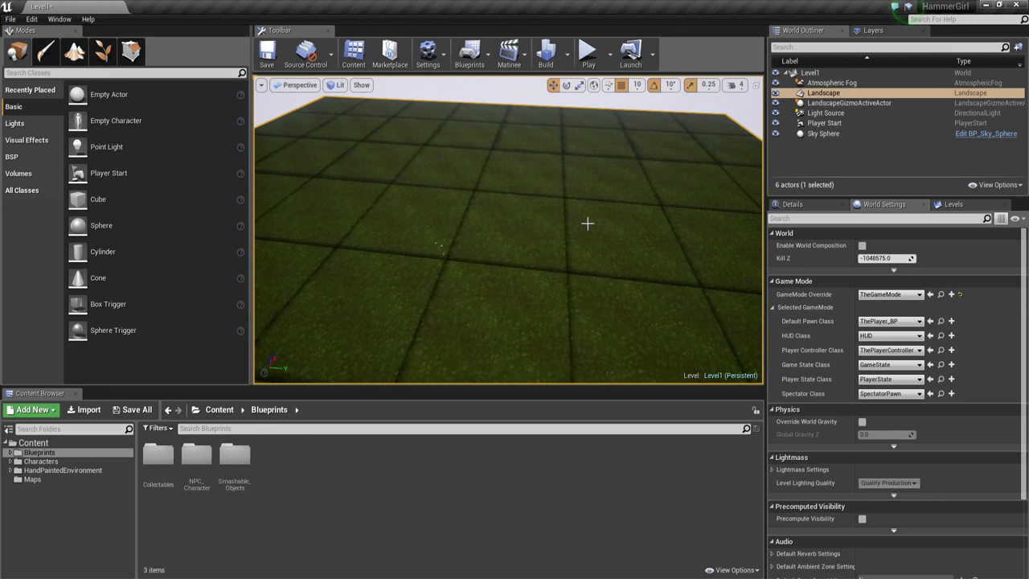
{"action": "left_click", "coordinate": [794, 205]}
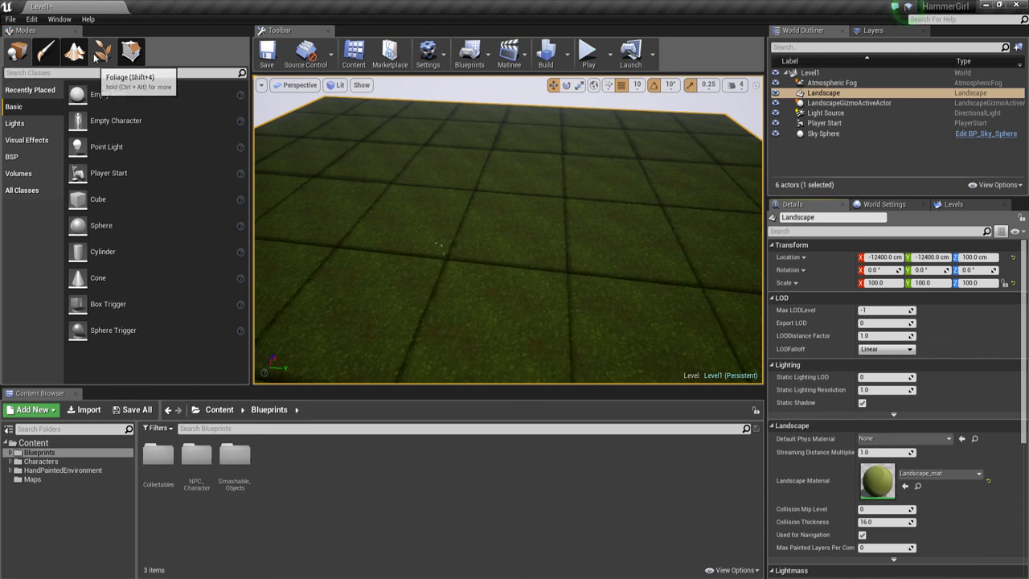
- Switch to Landscape mode's Paint tools and go through the landscape's target layers
{"action": "left_click", "coordinate": [75, 52]}
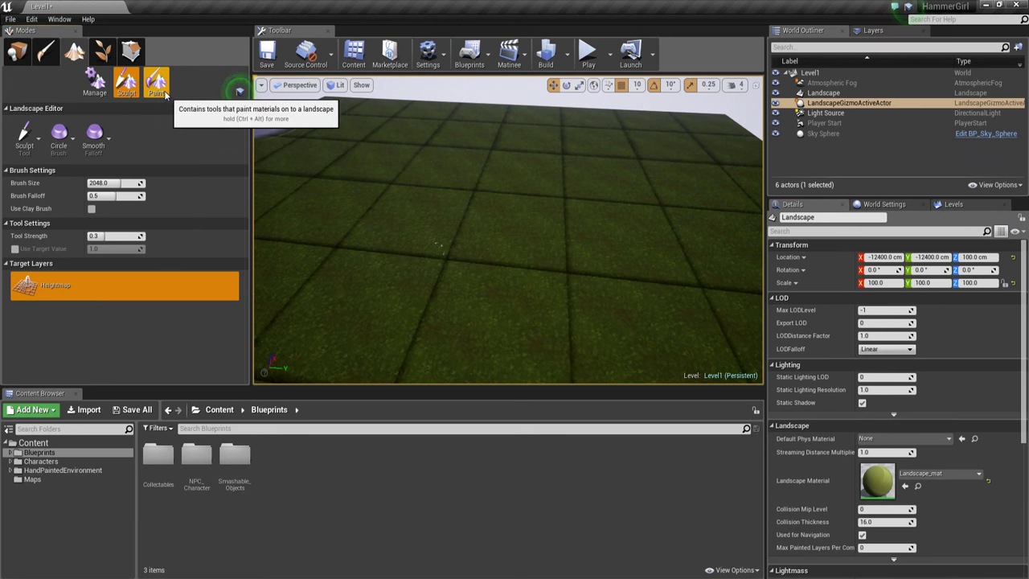
{"action": "left_click", "coordinate": [158, 83]}
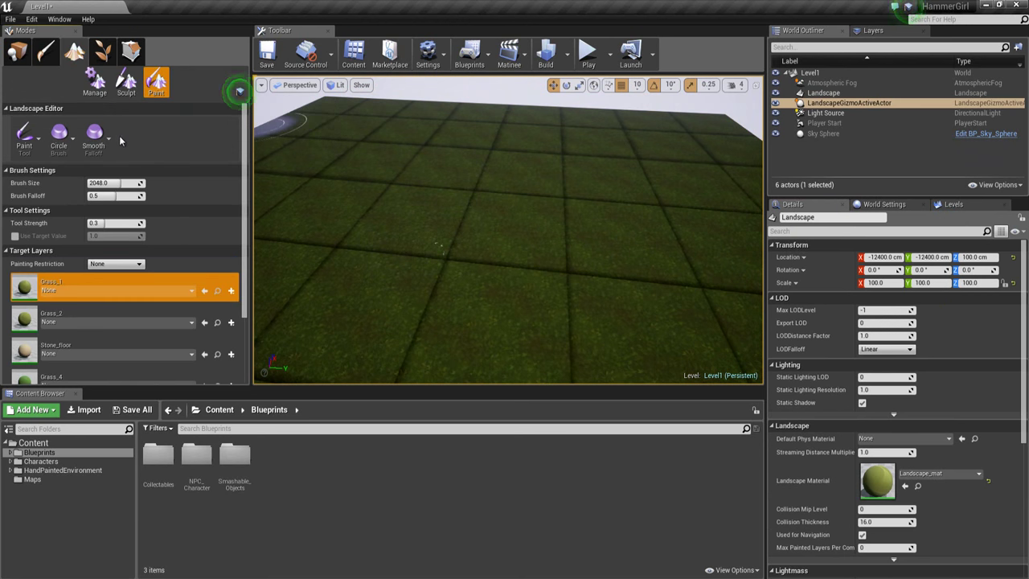
{"action": "scroll", "coordinate": [120, 134], "scroll_direction": "down", "scroll_amount": 3}
{"action": "scroll", "coordinate": [127, 134], "scroll_direction": "down", "scroll_amount": 2}
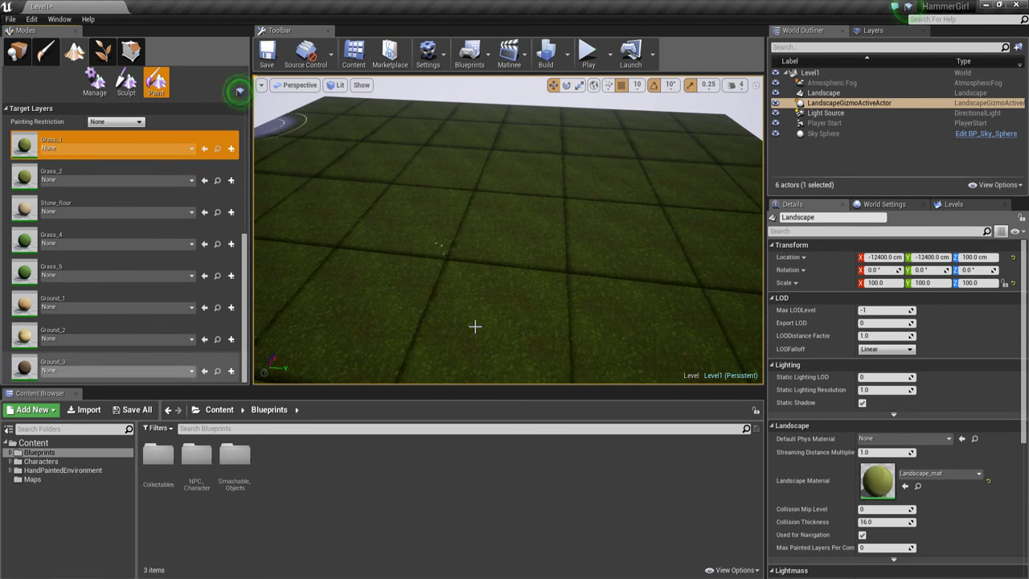
- Try to paint the Grass_1 layer onto the landscape
{"action": "right_click_drag", "start_coordinate": [501, 269], "coordinate": [455, 262]}
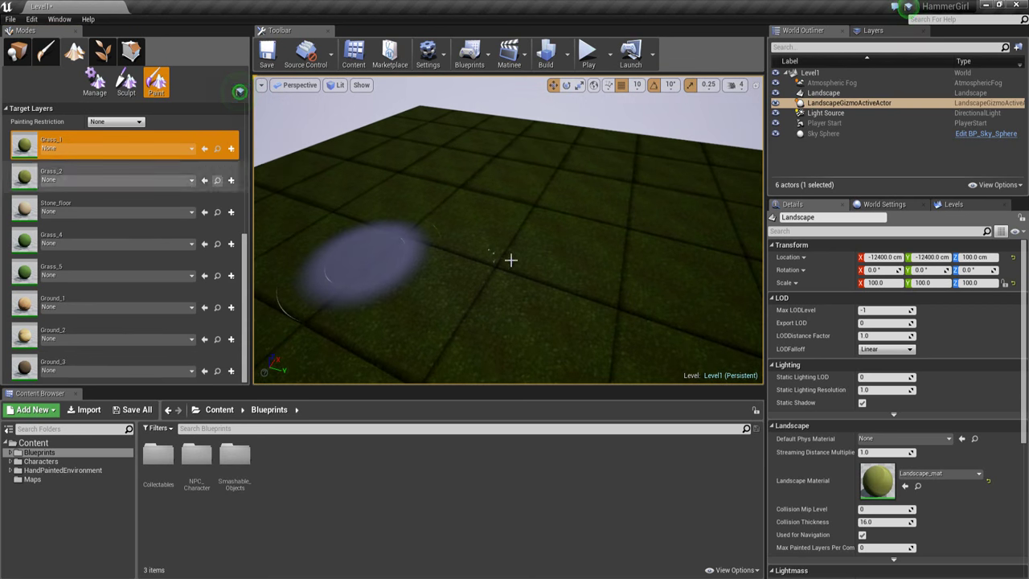
{"action": "left_click", "coordinate": [325, 231]}
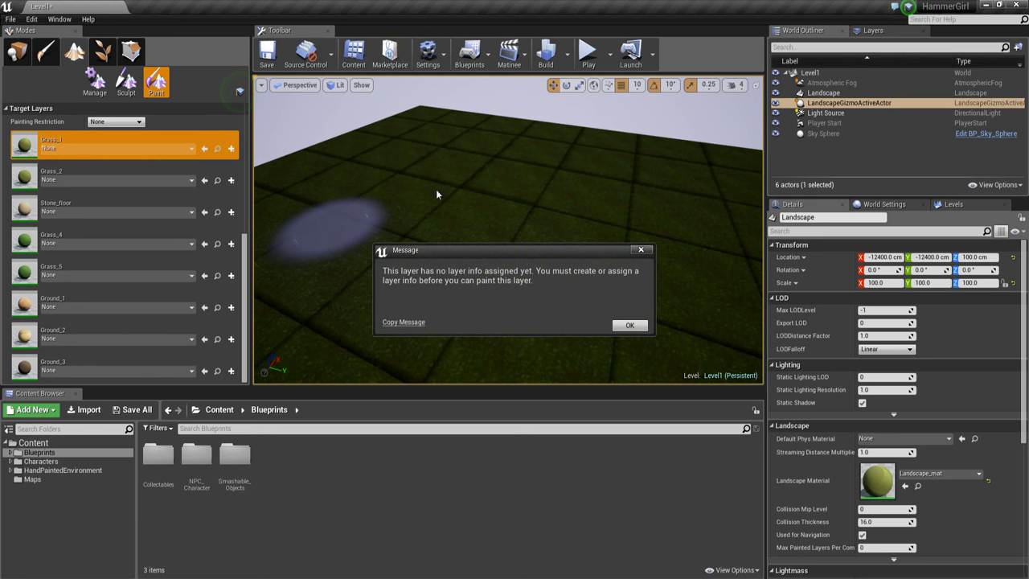
{"action": "left_click", "coordinate": [629, 325]}
{"action": "scroll", "coordinate": [523, 276], "scroll_direction": "down", "scroll_amount": 2}
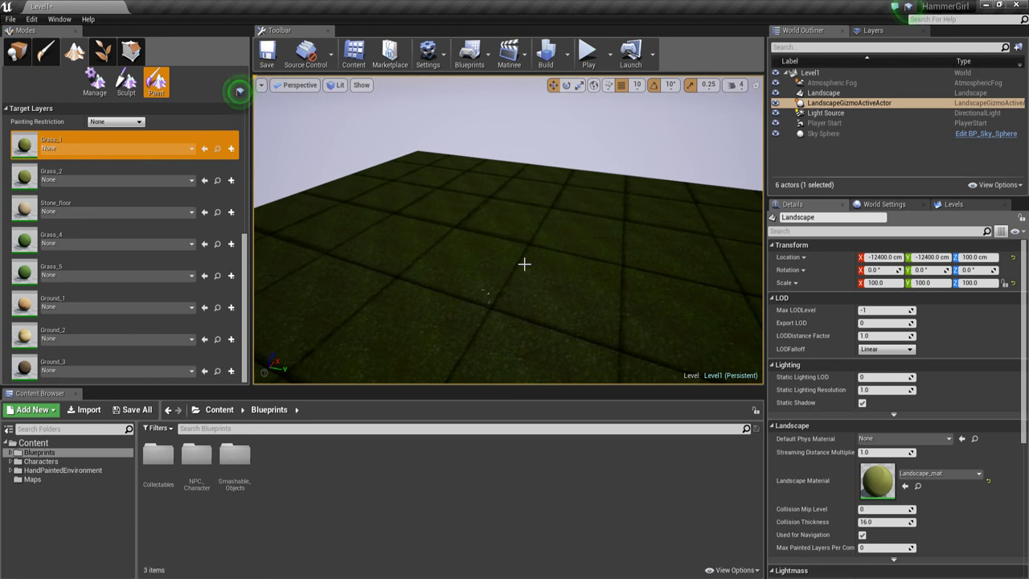
- Assign Grass_1_LayerInfo, Grass_2_LayerInfo and Stone_floor_LayerInfo to the Grass_1, Grass_2 and Stone_floor target layers
{"action": "scroll", "coordinate": [528, 268], "scroll_direction": "up", "scroll_amount": 4}
{"action": "scroll", "coordinate": [543, 290], "scroll_direction": "down", "scroll_amount": 2}
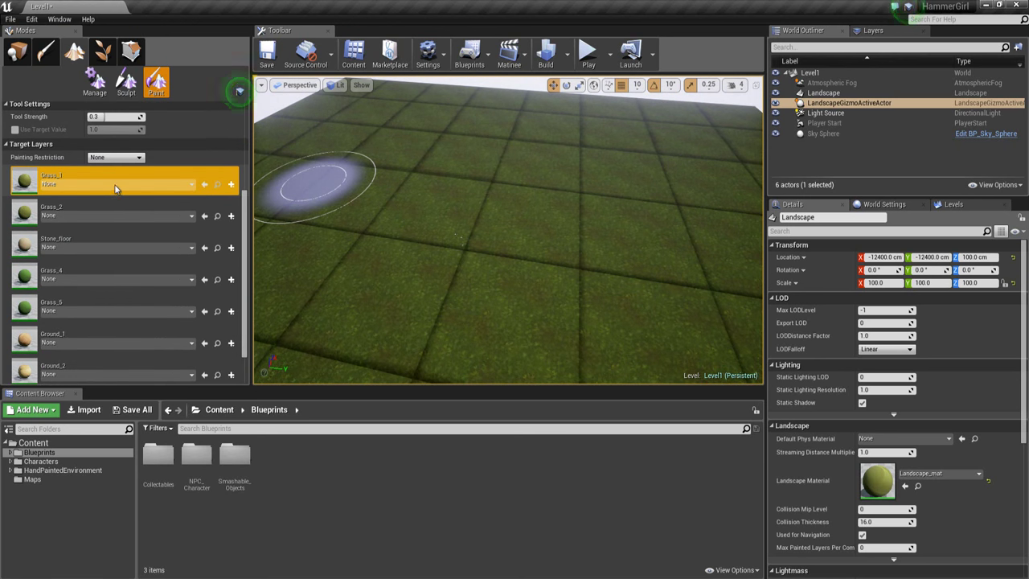
{"action": "left_click", "coordinate": [124, 186]}
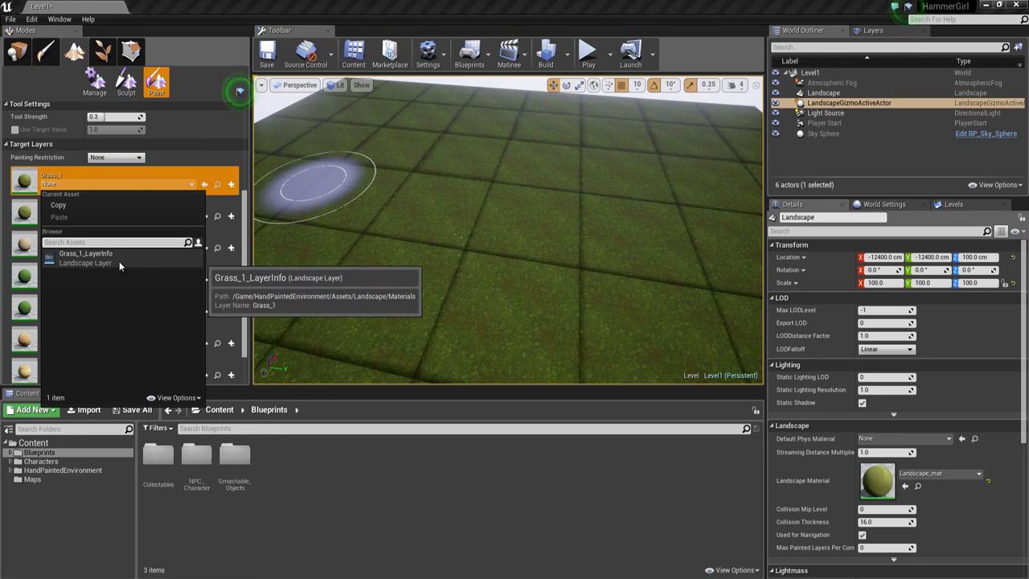
{"action": "left_click", "coordinate": [90, 255]}
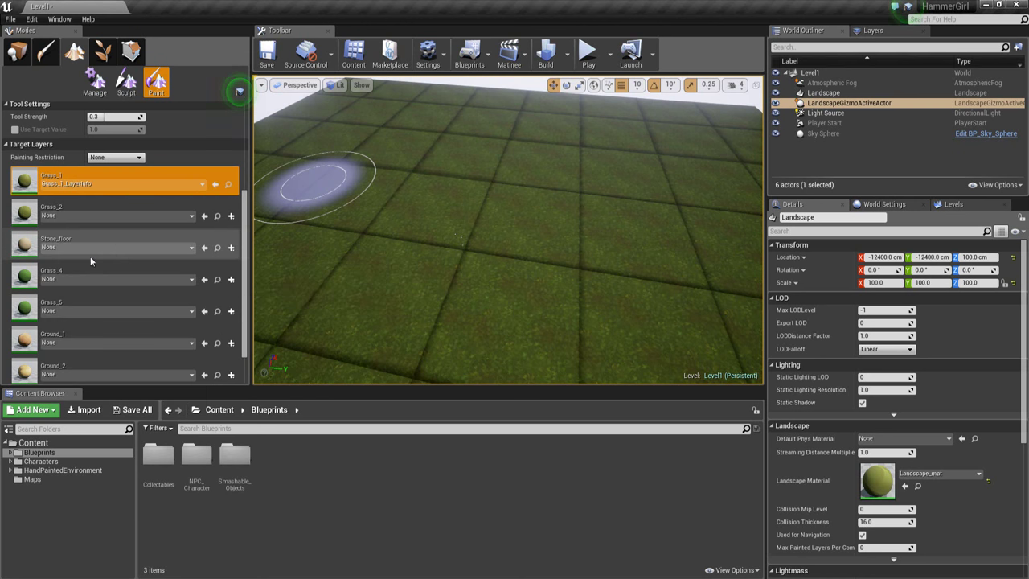
{"action": "left_click", "coordinate": [112, 216]}
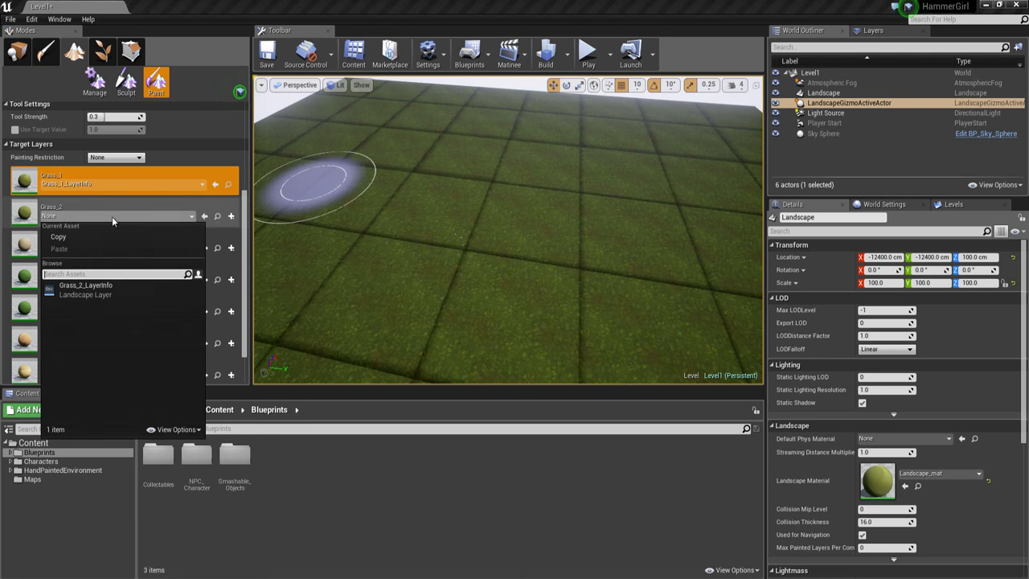
{"action": "left_click", "coordinate": [143, 290]}
{"action": "left_click", "coordinate": [137, 247]}
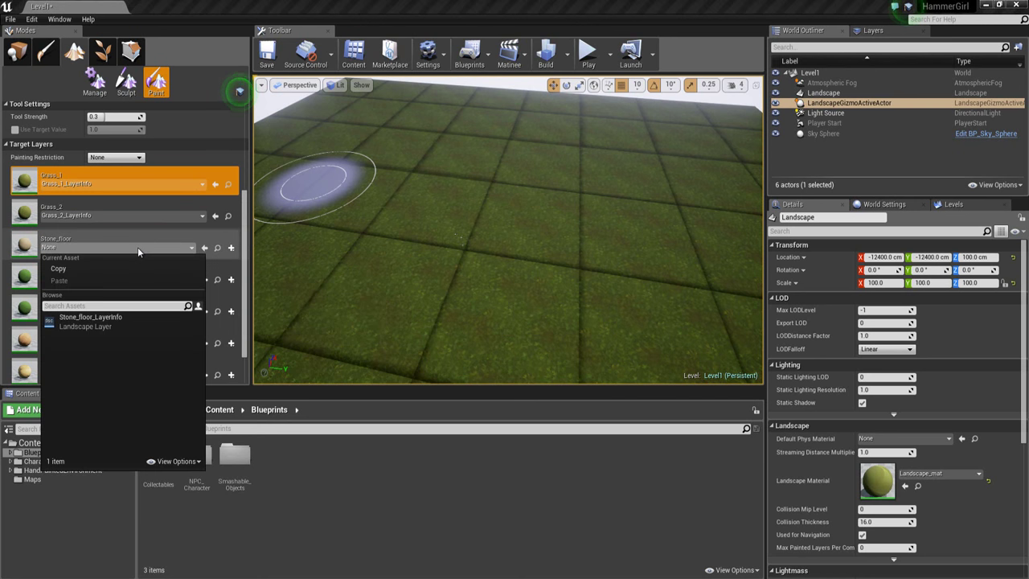
{"action": "left_click", "coordinate": [149, 320]}
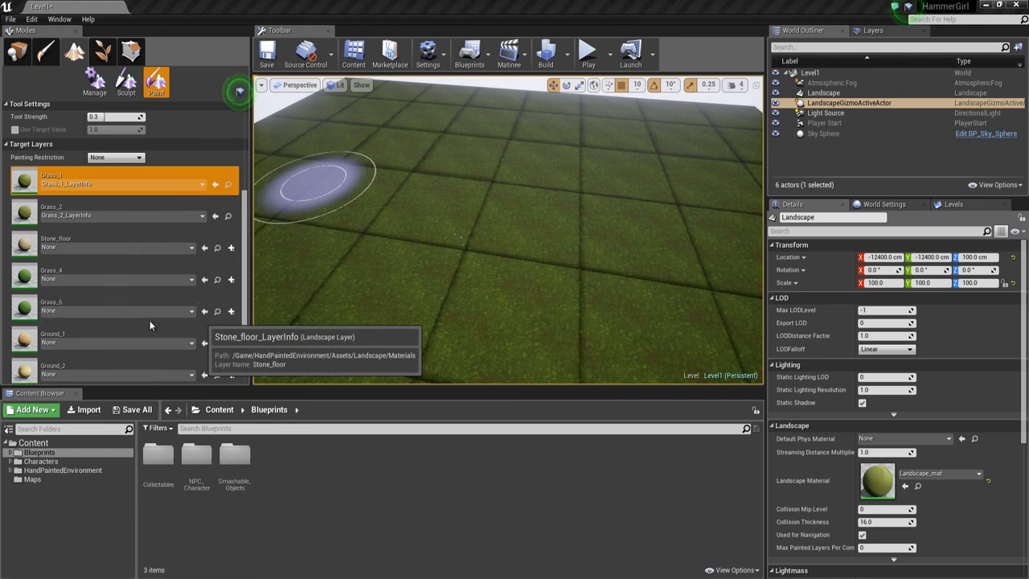
- Assign Grass_4_LayerInfo to the Grass_4 target layer and Grass_5_LayerInfo to the Grass_5 layer
{"action": "left_click", "coordinate": [155, 278]}
{"action": "left_click", "coordinate": [142, 358]}
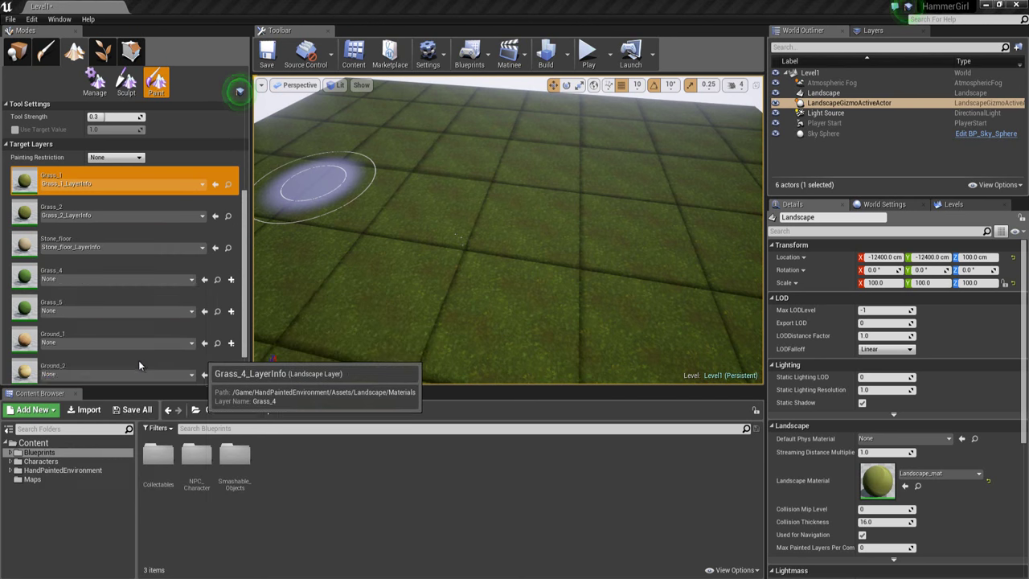
{"action": "left_click", "coordinate": [139, 365]}
{"action": "scroll", "coordinate": [152, 322], "scroll_direction": "down", "scroll_amount": 2}
{"action": "left_click", "coordinate": [138, 276]}
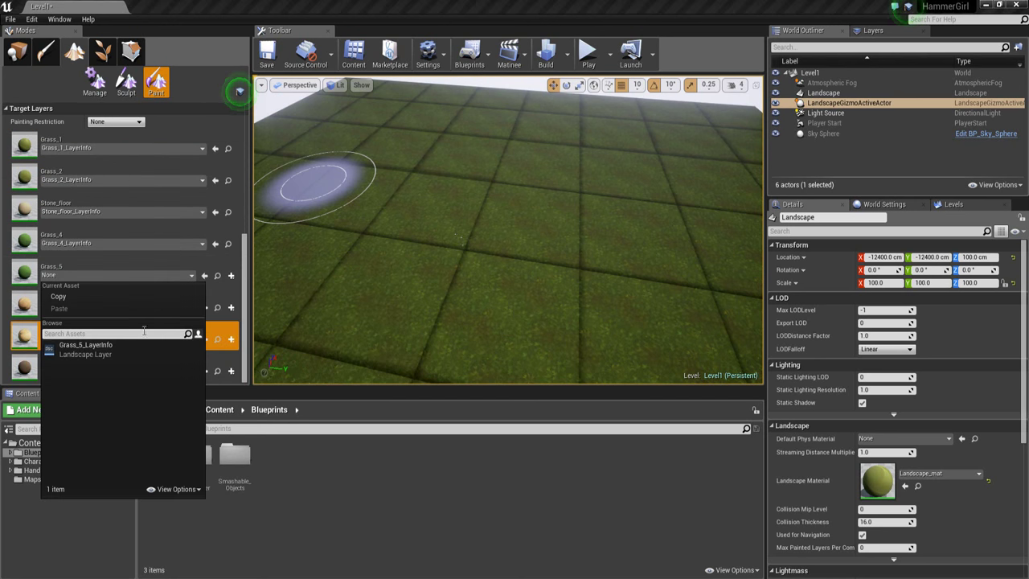
{"action": "left_click", "coordinate": [126, 352]}
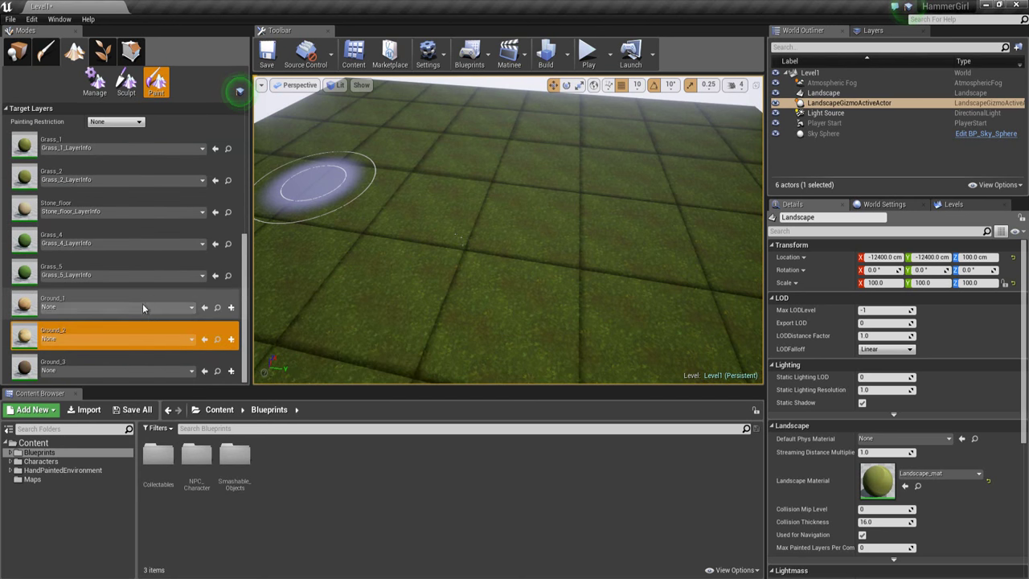
- Assign Ground_1_LayerInfo, Ground_2_1_LayerInfo and Ground_3_LayerInfo to the Ground_1, Ground_2 and Ground_3 target layers
{"action": "left_click", "coordinate": [143, 307]}
{"action": "left_click", "coordinate": [126, 377]}
{"action": "left_click", "coordinate": [131, 339]}
{"action": "left_click", "coordinate": [105, 412]}
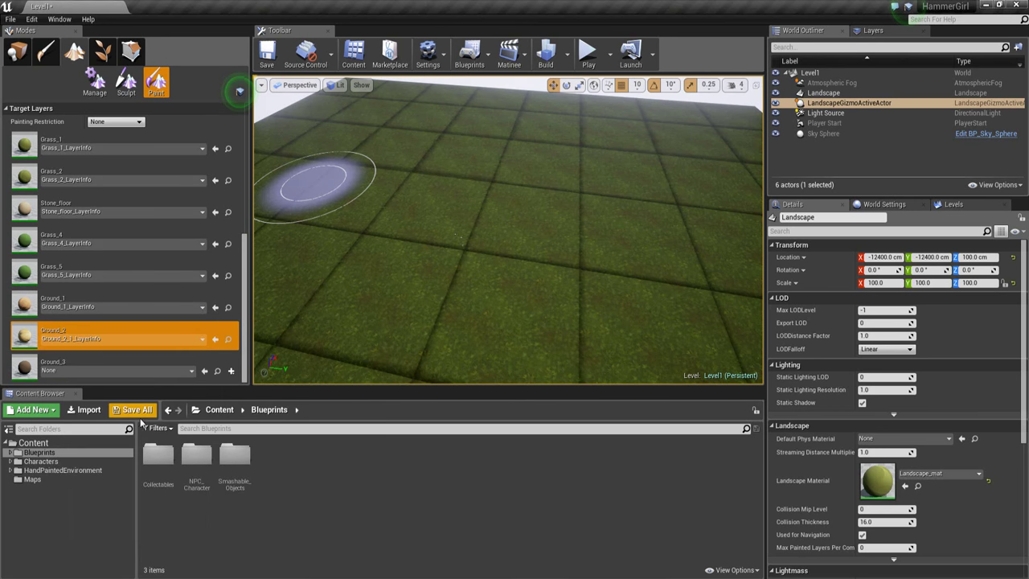
{"action": "left_click", "coordinate": [142, 369]}
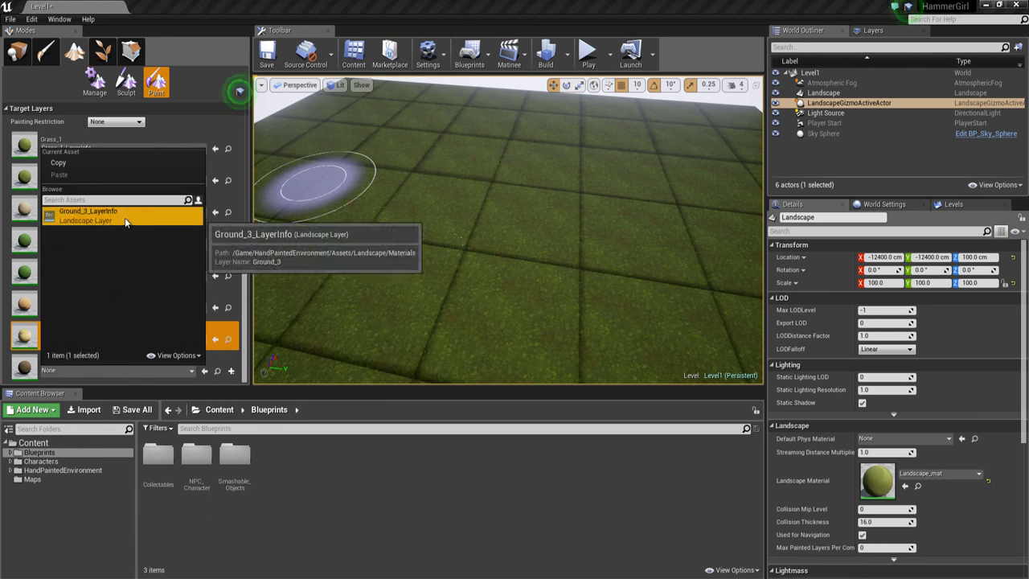
{"action": "left_click", "coordinate": [76, 213]}
{"action": "mouse_move", "coordinate": [394, 255]}
{"action": "right_mouse_down"}
{"action": "mouse_move", "coordinate": [407, 236]}
{"action": "mouse_move", "coordinate": [322, 248]}
{"action": "right_mouse_up"}
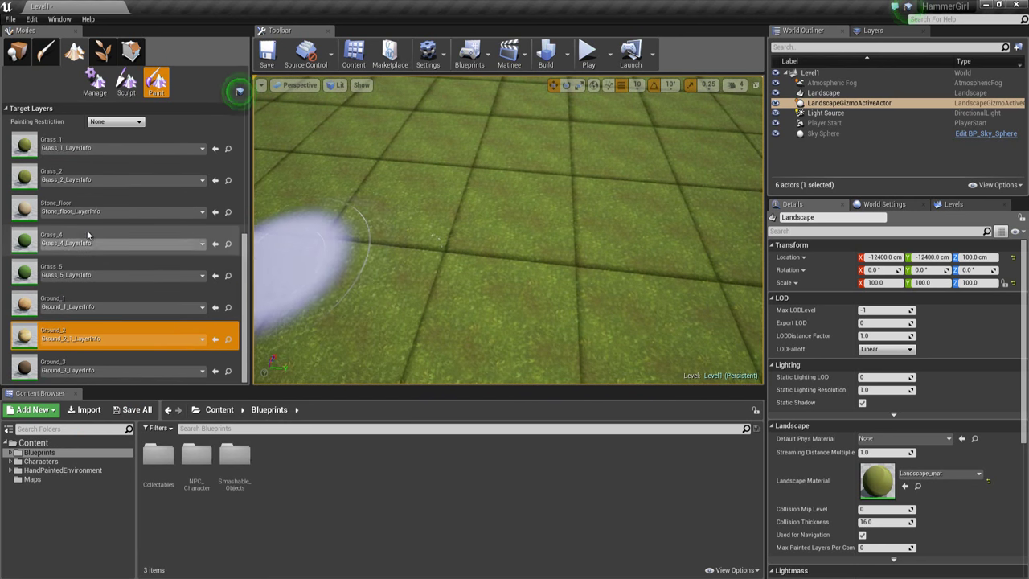
{"action": "scroll", "coordinate": [87, 232], "scroll_direction": "up", "scroll_amount": 4}
{"action": "scroll", "coordinate": [30, 285], "scroll_direction": "down", "scroll_amount": 3}
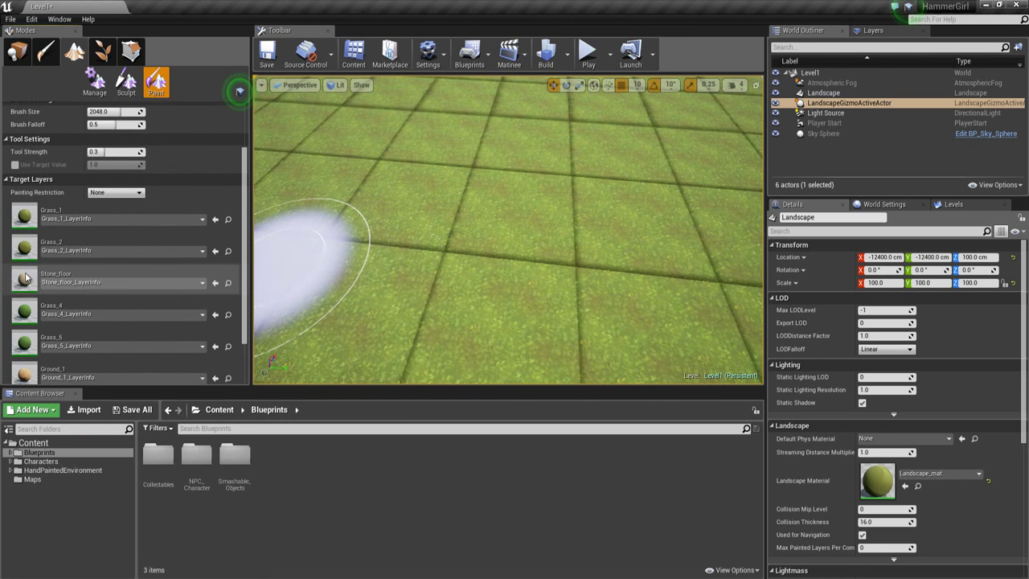
- Paint a patch of the landscape with the Stone_floor layer and the area beside it with the Grass_4 layer
{"action": "left_click", "coordinate": [30, 280]}
{"action": "right_click_drag", "start_coordinate": [491, 257], "coordinate": [400, 246]}
{"action": "left_click_drag", "start_coordinate": [425, 310], "coordinate": [336, 250]}
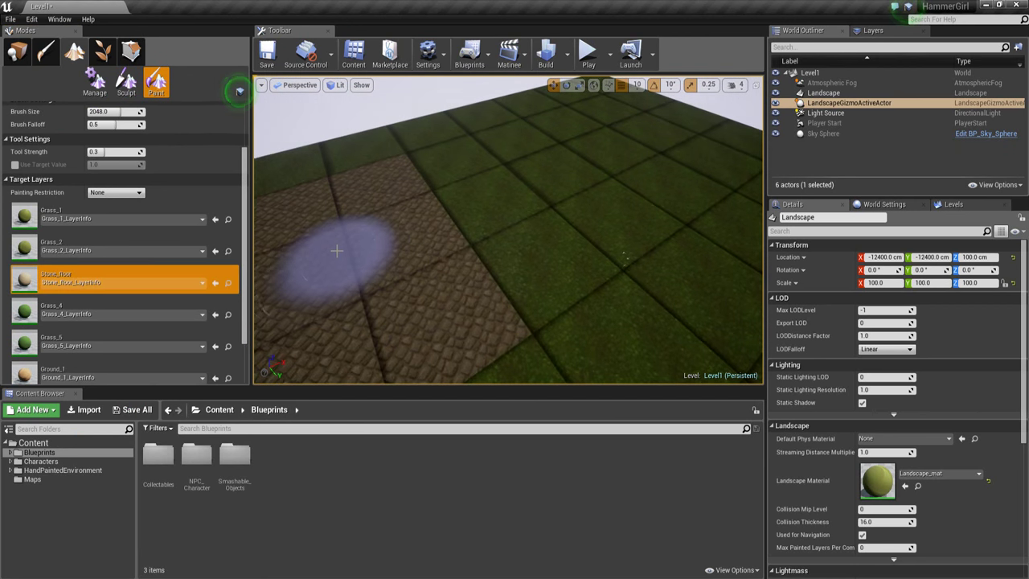
{"action": "mouse_move", "coordinate": [552, 225]}
{"action": "right_mouse_down"}
{"action": "mouse_move", "coordinate": [523, 223]}
{"action": "mouse_move", "coordinate": [555, 225]}
{"action": "right_mouse_up"}
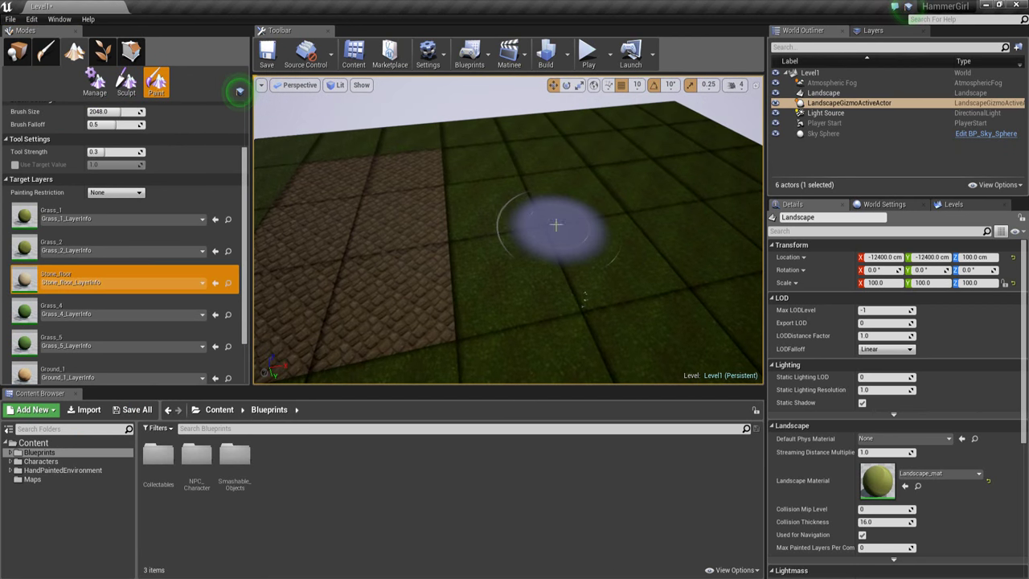
{"action": "left_click", "coordinate": [25, 314]}
{"action": "right_click_drag", "start_coordinate": [383, 245], "coordinate": [387, 222]}
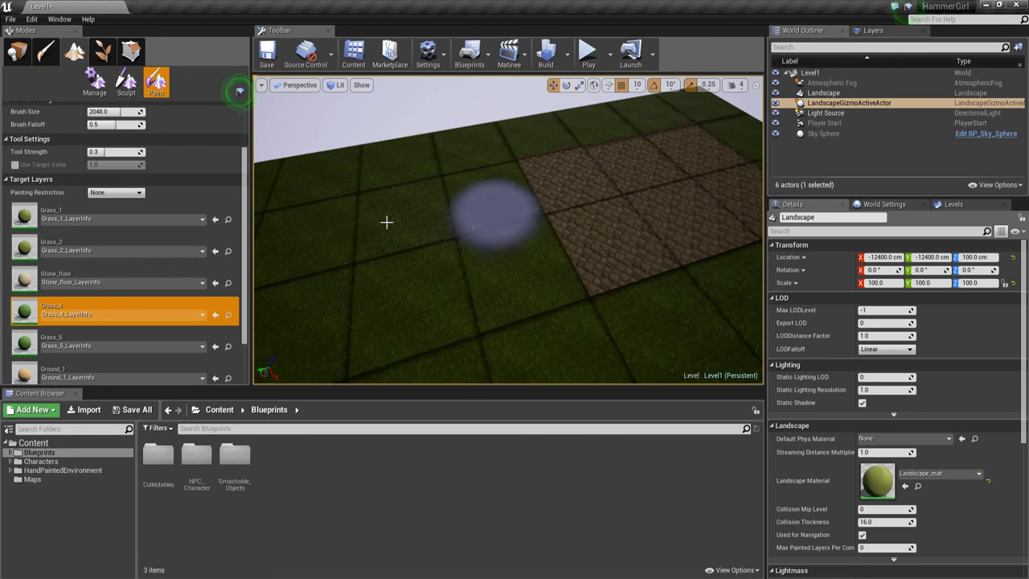
{"action": "right_click_drag", "start_coordinate": [504, 215], "coordinate": [310, 225]}
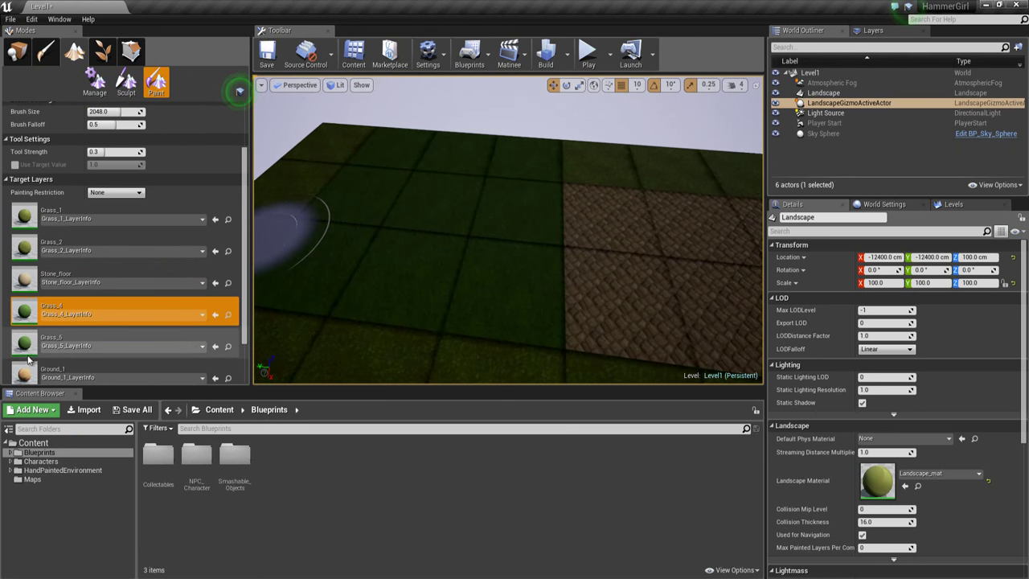
- Try painting the Grass_5 and Ground_1 layers onto the landscape next to the Grass_4 area
{"action": "left_click", "coordinate": [69, 345]}
{"action": "right_click_drag", "start_coordinate": [409, 226], "coordinate": [469, 214]}
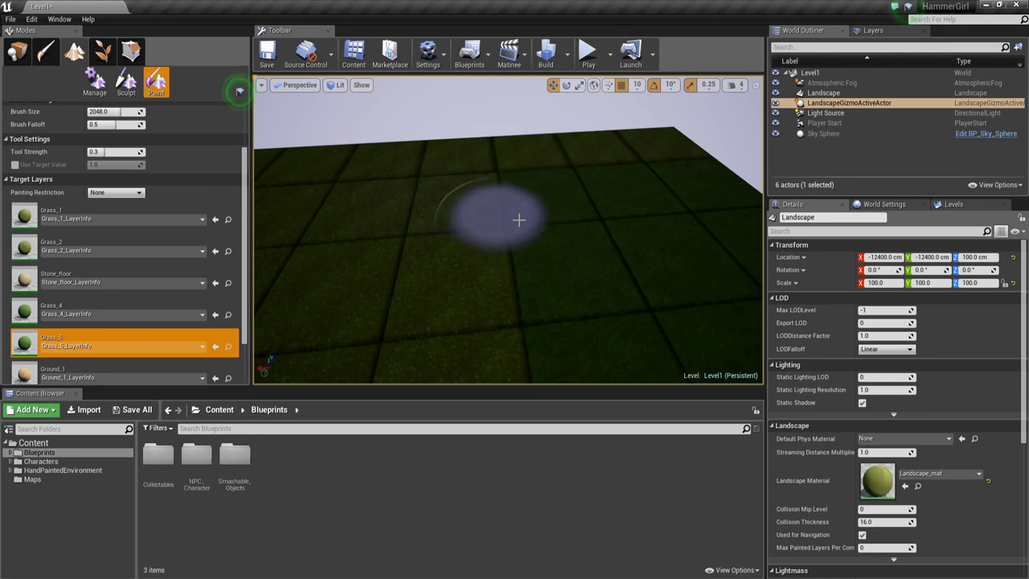
{"action": "mouse_move", "coordinate": [519, 220]}
{"action": "right_mouse_down"}
{"action": "mouse_move", "coordinate": [748, 236]}
{"action": "mouse_move", "coordinate": [455, 216]}
{"action": "mouse_move", "coordinate": [591, 219]}
{"action": "right_mouse_up"}
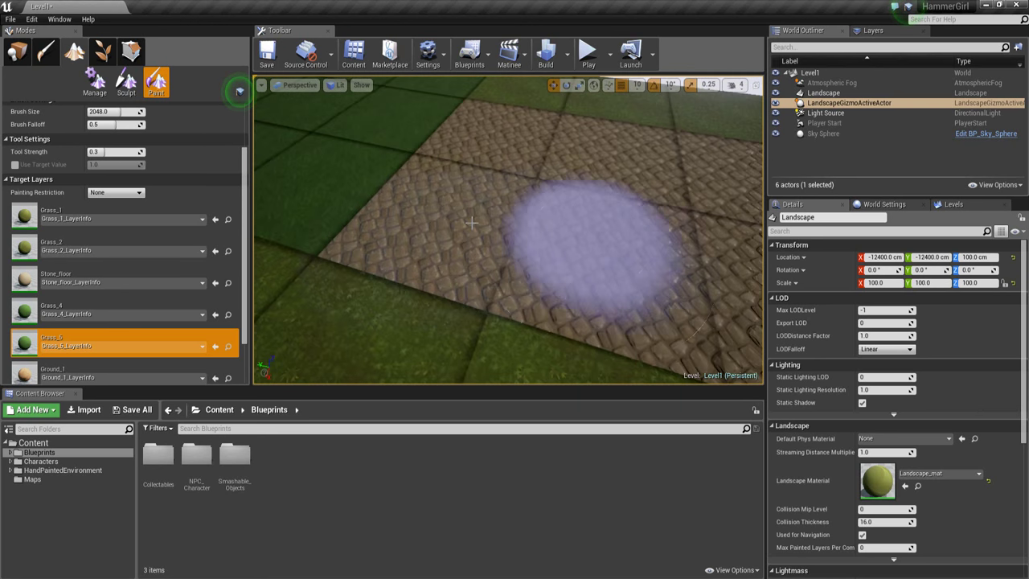
{"action": "mouse_move", "coordinate": [526, 184]}
{"action": "right_mouse_down"}
{"action": "mouse_move", "coordinate": [493, 177]}
{"action": "mouse_move", "coordinate": [501, 112]}
{"action": "mouse_move", "coordinate": [511, 235]}
{"action": "mouse_move", "coordinate": [429, 156]}
{"action": "mouse_move", "coordinate": [394, 214]}
{"action": "mouse_move", "coordinate": [338, 222]}
{"action": "right_mouse_up"}
{"action": "scroll", "coordinate": [129, 242], "scroll_direction": "down", "scroll_amount": 2}
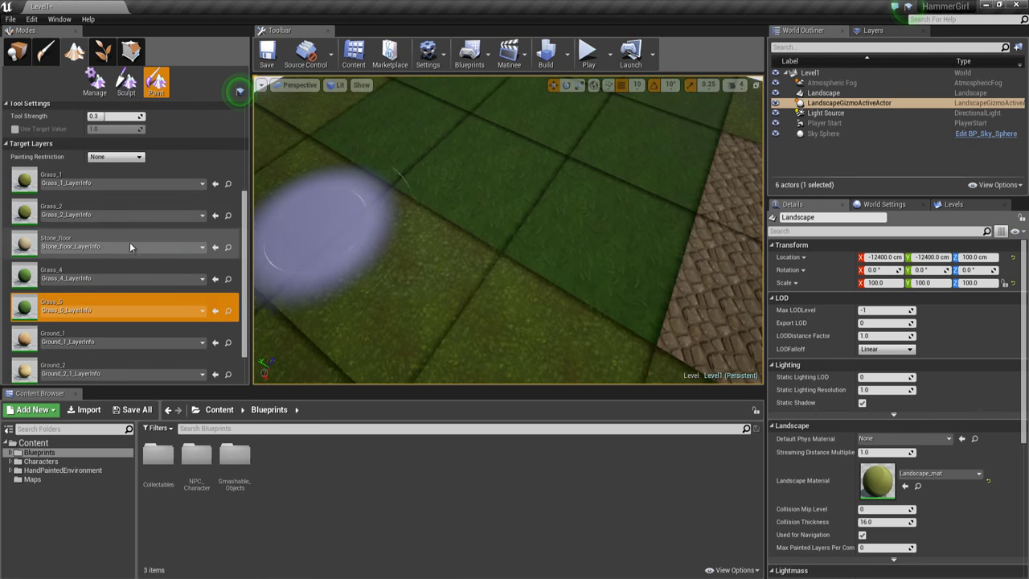
{"action": "left_click", "coordinate": [54, 303]}
{"action": "right_click_drag", "start_coordinate": [403, 234], "coordinate": [329, 193]}
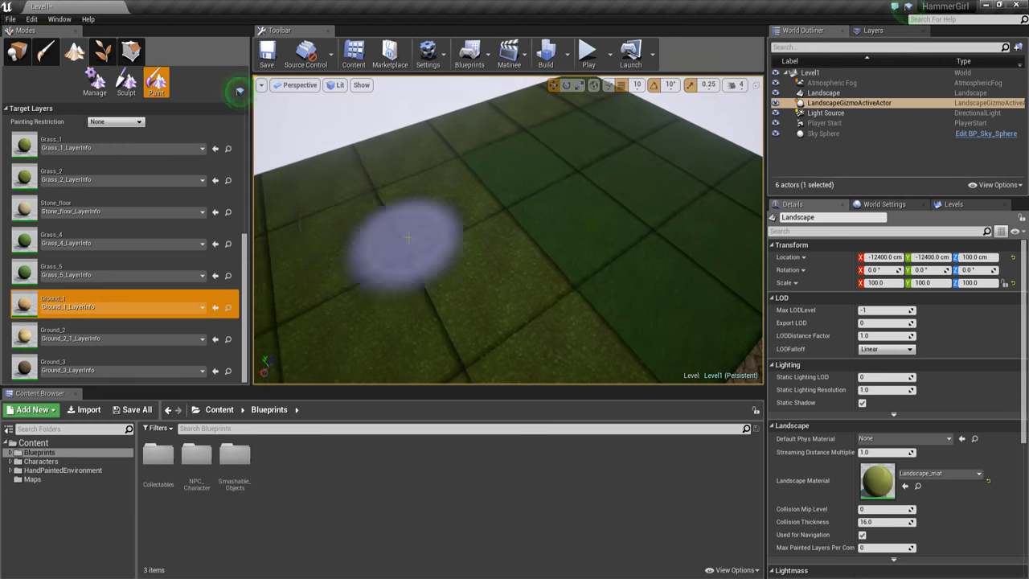
{"action": "right_click_drag", "start_coordinate": [399, 204], "coordinate": [411, 234]}
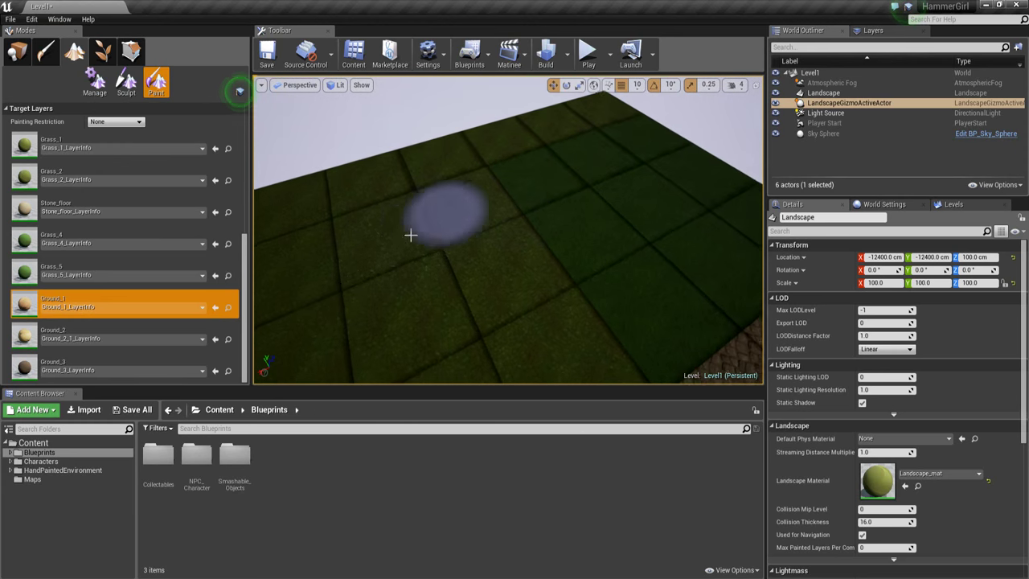
- Paint a patch of the landscape with the Ground_2 layer and the neighbouring area with the Ground_3 layer
{"action": "left_click", "coordinate": [23, 338]}
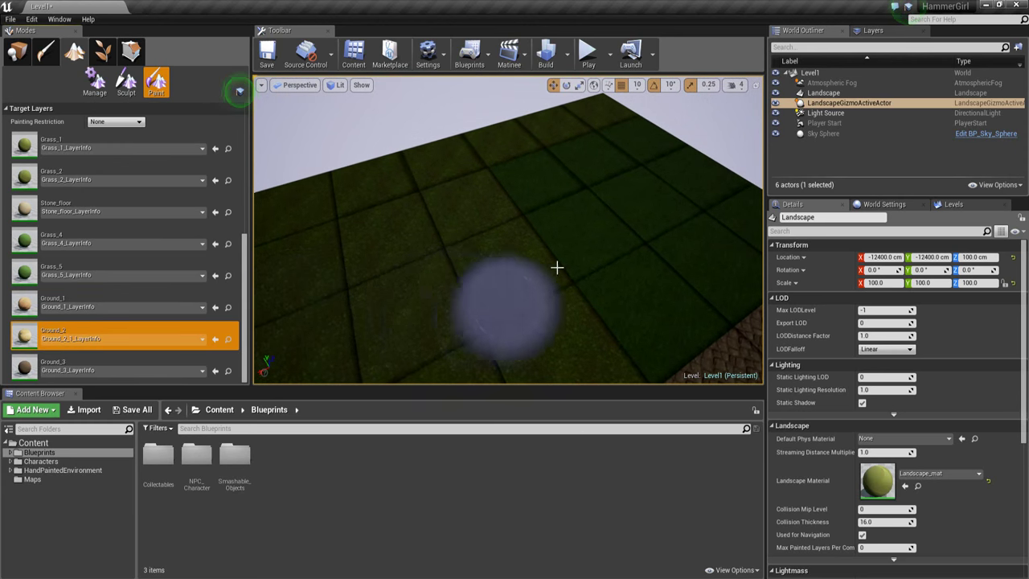
{"action": "right_click_drag", "start_coordinate": [555, 268], "coordinate": [432, 255]}
{"action": "left_click_drag", "start_coordinate": [432, 254], "coordinate": [405, 254]}
{"action": "right_click_drag", "start_coordinate": [555, 259], "coordinate": [410, 272]}
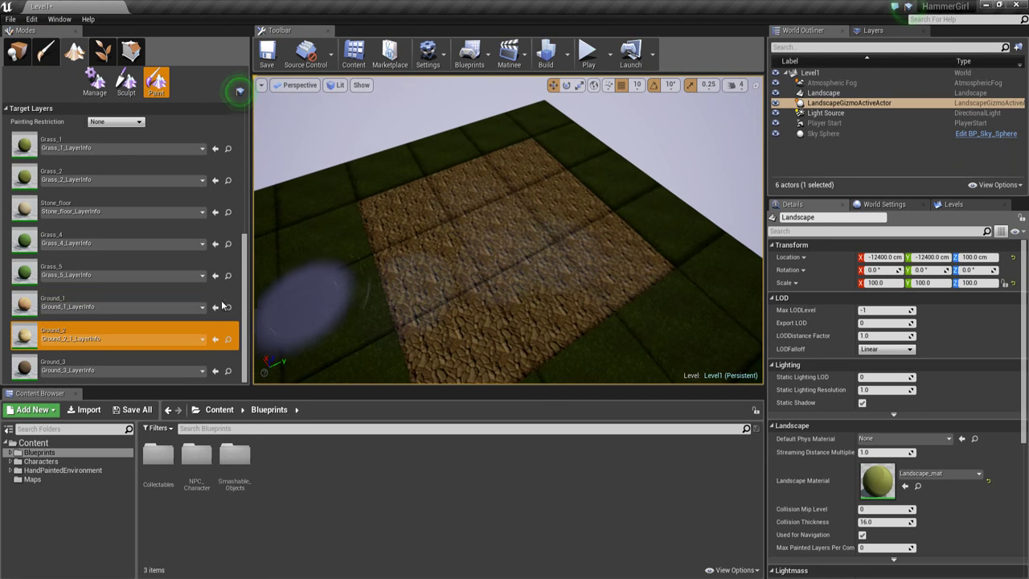
{"action": "left_click", "coordinate": [28, 368]}
{"action": "mouse_move", "coordinate": [378, 258]}
{"action": "right_mouse_down"}
{"action": "mouse_move", "coordinate": [427, 230]}
{"action": "mouse_move", "coordinate": [382, 240]}
{"action": "right_mouse_up"}
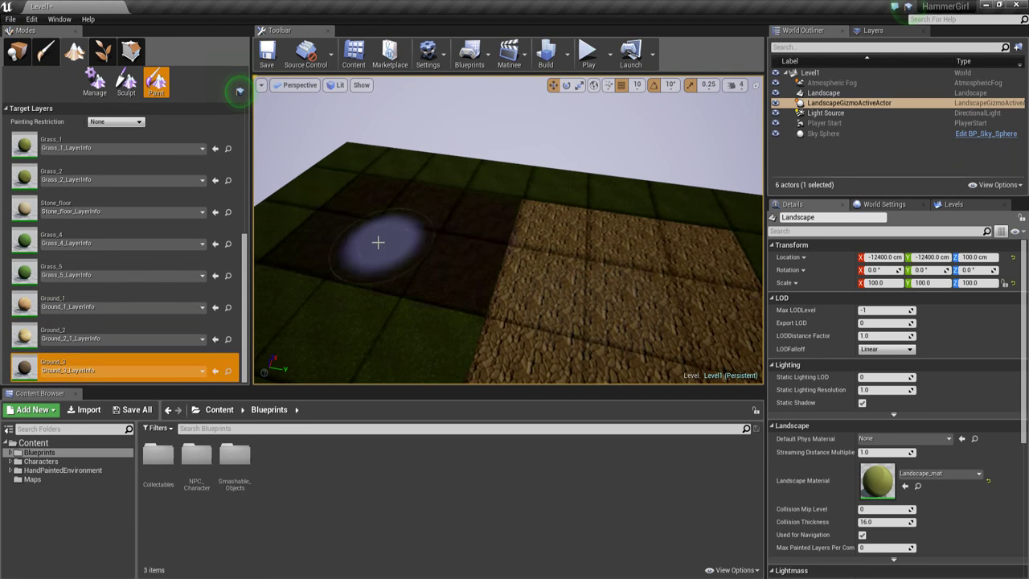
{"action": "left_click_drag", "start_coordinate": [378, 242], "coordinate": [415, 234]}
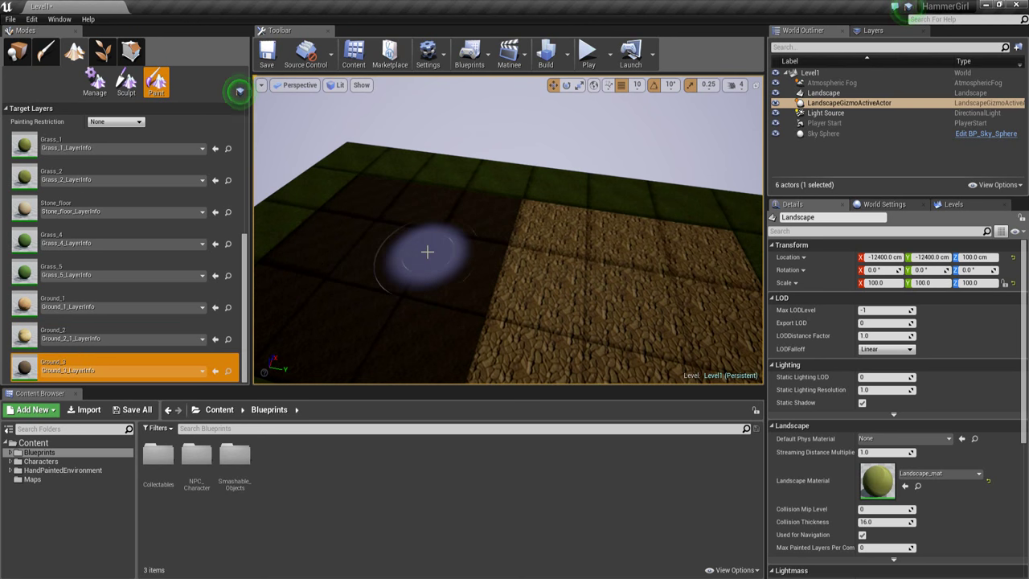
- Examine the edges between the painted texture patches and the dark grid lines across the landscape
{"action": "mouse_move", "coordinate": [450, 243]}
{"action": "right_mouse_down"}
{"action": "mouse_move", "coordinate": [397, 227]}
{"action": "mouse_move", "coordinate": [272, 237]}
{"action": "right_mouse_up"}
{"action": "mouse_move", "coordinate": [531, 254]}
{"action": "right_mouse_down"}
{"action": "mouse_move", "coordinate": [434, 243]}
{"action": "mouse_move", "coordinate": [429, 260]}
{"action": "mouse_move", "coordinate": [494, 319]}
{"action": "right_mouse_up"}
{"action": "mouse_move", "coordinate": [391, 271]}
{"action": "right_mouse_down"}
{"action": "mouse_move", "coordinate": [165, 255]}
{"action": "mouse_move", "coordinate": [210, 229]}
{"action": "right_mouse_up"}
{"action": "right_click_drag", "start_coordinate": [443, 234], "coordinate": [509, 257]}
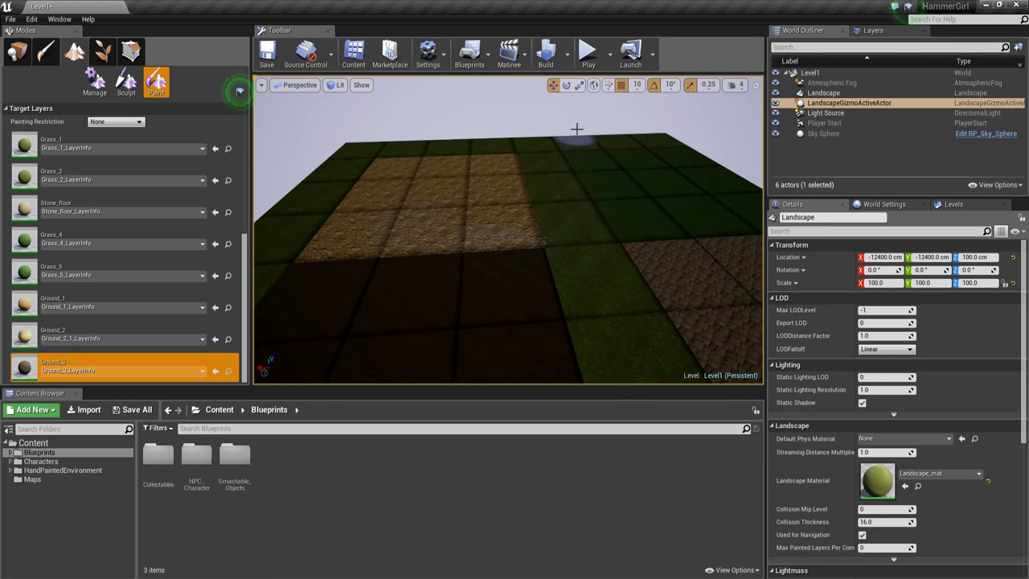
{"action": "mouse_move", "coordinate": [576, 181]}
{"action": "right_mouse_down"}
{"action": "mouse_move", "coordinate": [485, 222]}
{"action": "mouse_move", "coordinate": [482, 257]}
{"action": "right_mouse_up"}
{"action": "key", "text": "d"}
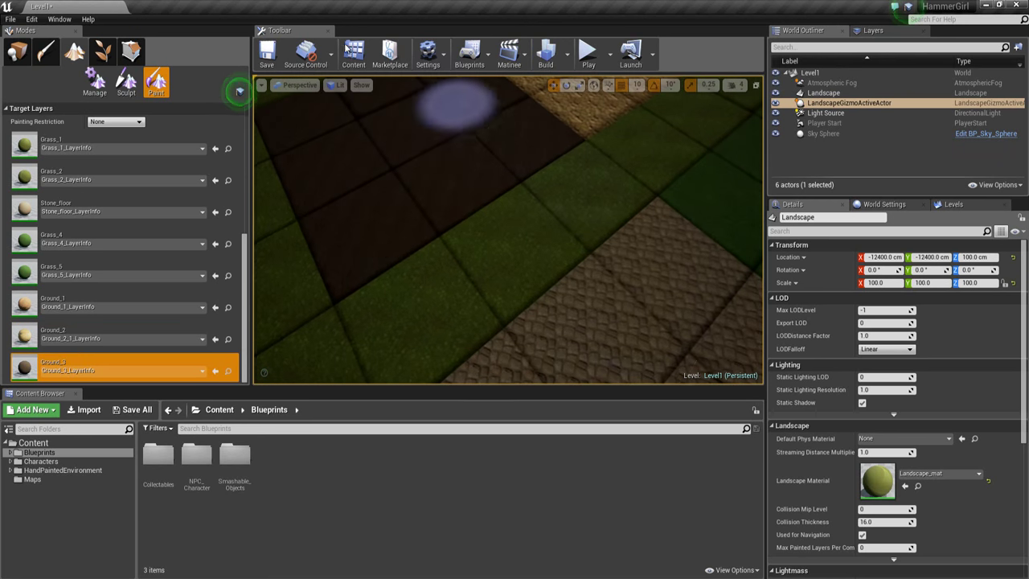
{"action": "right_click_drag", "start_coordinate": [529, 301], "coordinate": [386, 204]}
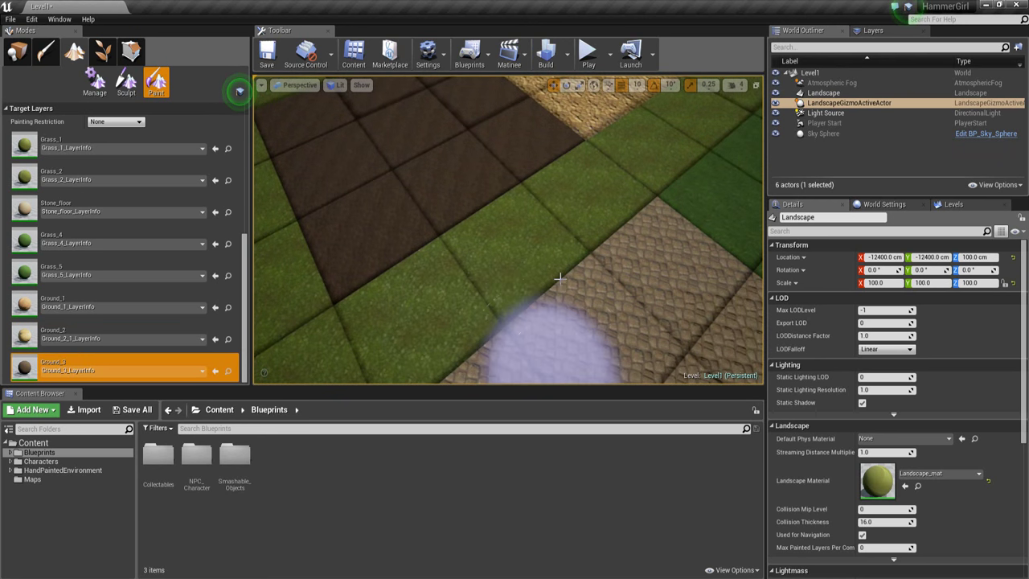
{"action": "right_click_drag", "start_coordinate": [597, 230], "coordinate": [571, 245]}
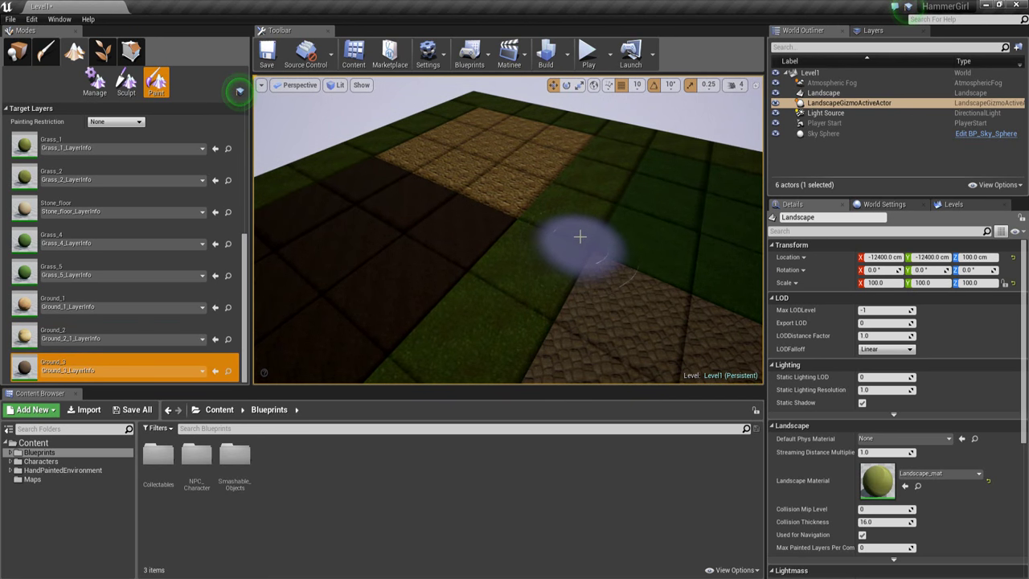
{"action": "right_click_drag", "start_coordinate": [586, 227], "coordinate": [607, 241]}
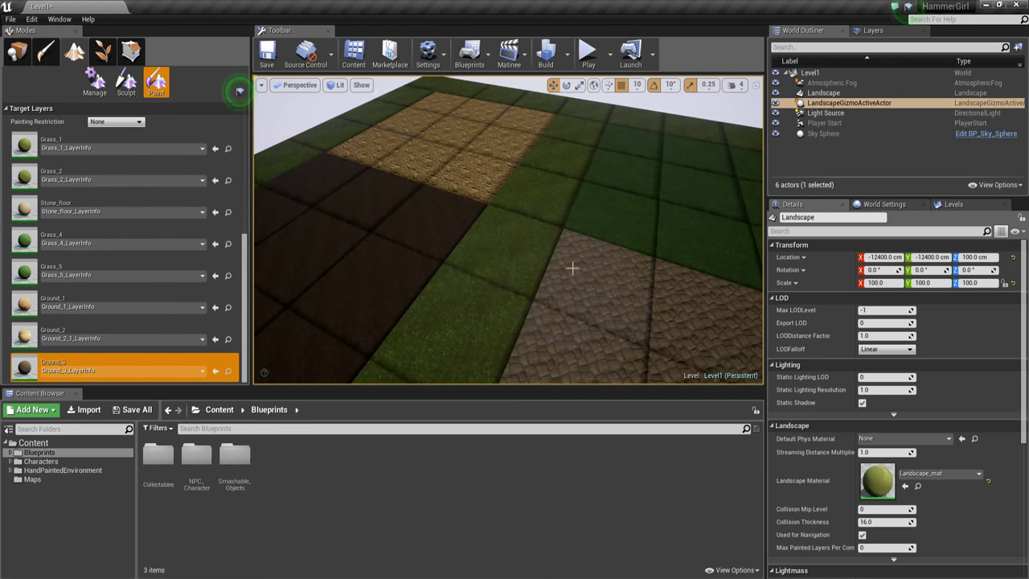
{"action": "mouse_move", "coordinate": [573, 268]}
{"action": "right_mouse_down"}
{"action": "mouse_move", "coordinate": [593, 266]}
{"action": "mouse_move", "coordinate": [575, 243]}
{"action": "right_mouse_up"}
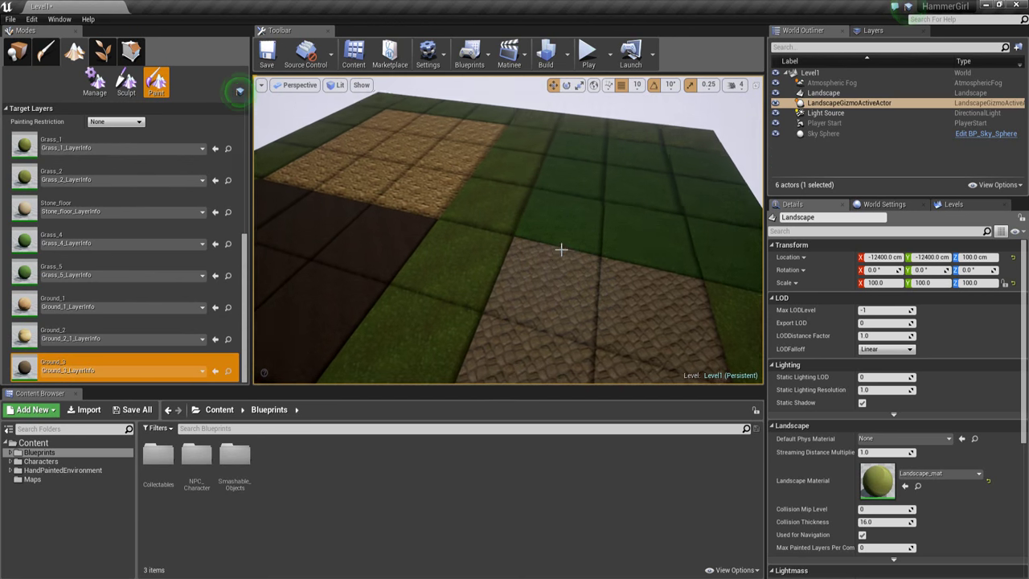
- Build the level, including its lighting, and dismiss the Message Log
{"action": "left_click", "coordinate": [547, 54]}
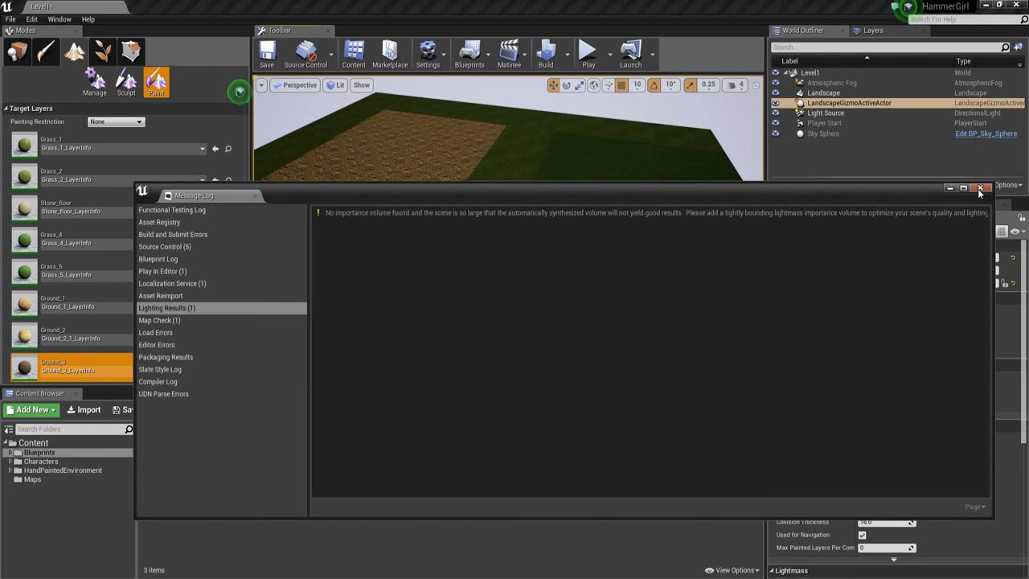
{"action": "left_click", "coordinate": [980, 188]}
- Paint the Grass_1 layer over the Stone_floor and Grass_4 patches of the landscape
{"action": "scroll", "coordinate": [20, 185], "scroll_direction": "up", "scroll_amount": 3}
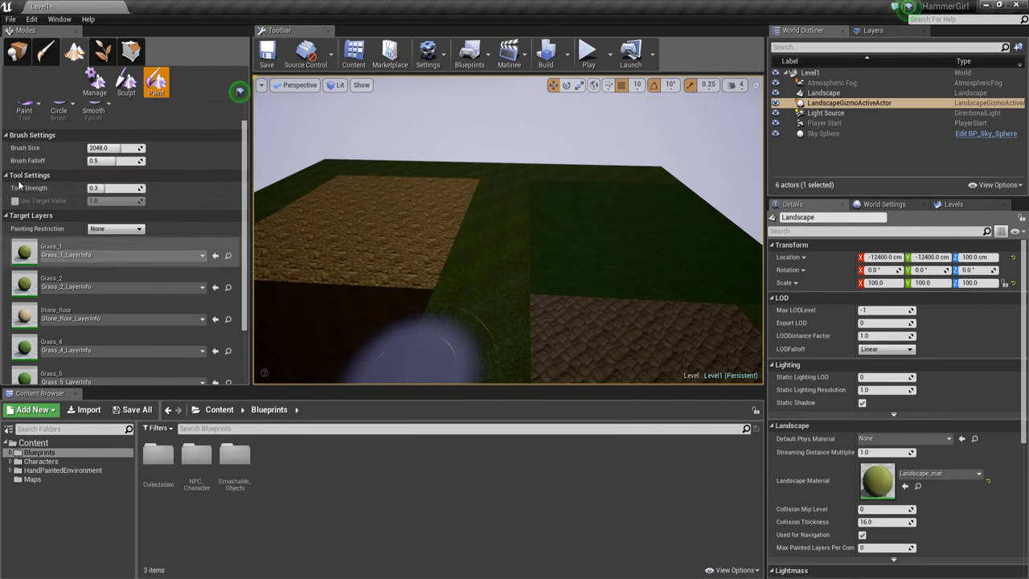
{"action": "left_click", "coordinate": [30, 257]}
{"action": "right_click_drag", "start_coordinate": [517, 254], "coordinate": [506, 305]}
{"action": "mouse_move", "coordinate": [505, 305]}
{"action": "left_mouse_down"}
{"action": "mouse_move", "coordinate": [596, 216]}
{"action": "mouse_move", "coordinate": [622, 214]}
{"action": "left_mouse_up"}
{"action": "right_click_drag", "start_coordinate": [623, 214], "coordinate": [638, 221]}
{"action": "left_click_drag", "start_coordinate": [639, 221], "coordinate": [558, 277]}
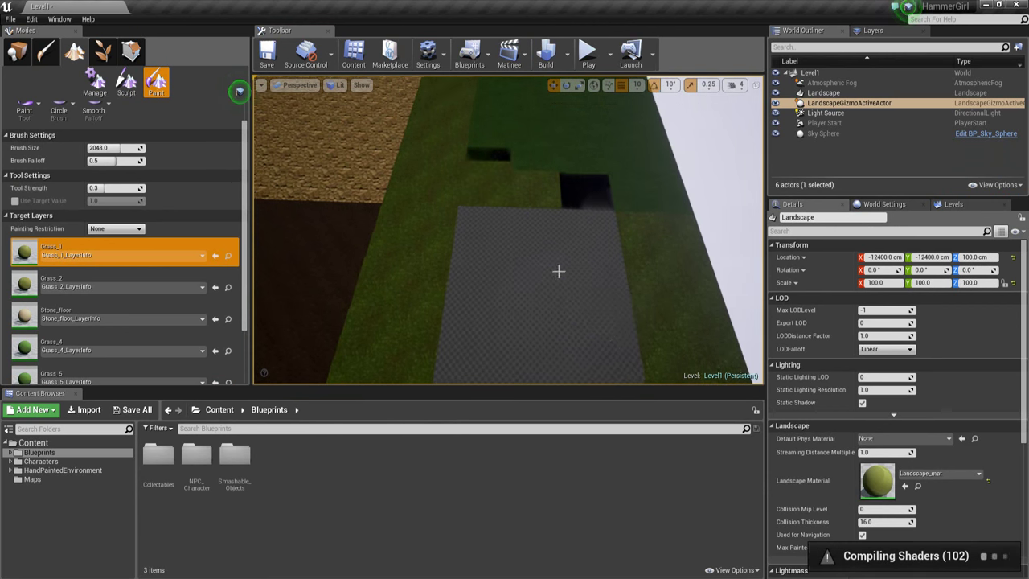
{"action": "mouse_move", "coordinate": [559, 271]}
{"action": "right_mouse_down"}
{"action": "mouse_move", "coordinate": [542, 329]}
{"action": "mouse_move", "coordinate": [606, 214]}
{"action": "mouse_move", "coordinate": [591, 160]}
{"action": "right_mouse_up"}
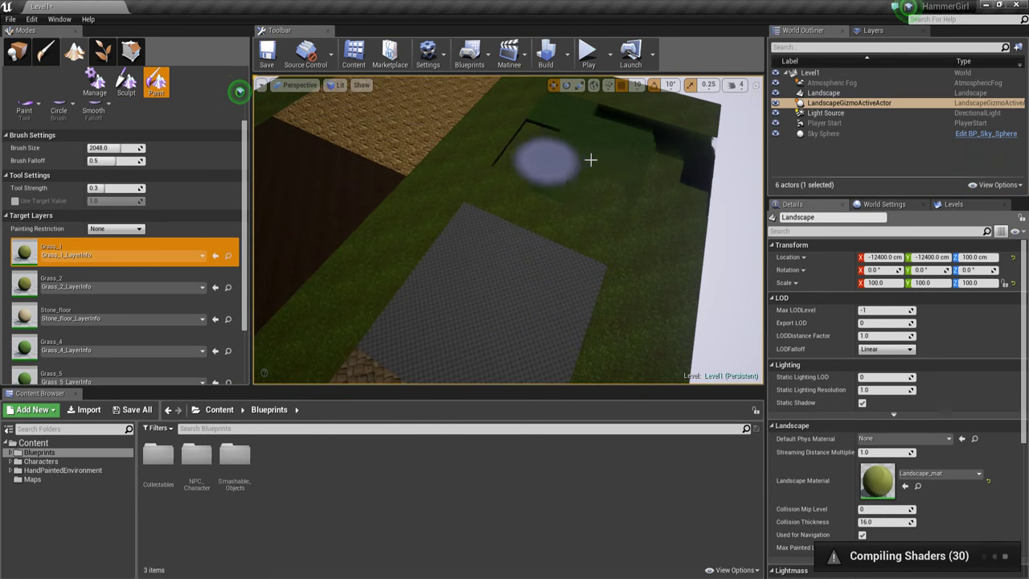
- Paint the Stone_floor layer across the Ground_3 patch and surrounding grass, and add a stroke of another layer
{"action": "mouse_move", "coordinate": [579, 124]}
{"action": "right_mouse_down"}
{"action": "mouse_move", "coordinate": [546, 198]}
{"action": "mouse_move", "coordinate": [606, 196]}
{"action": "mouse_move", "coordinate": [592, 268]}
{"action": "right_mouse_up"}
{"action": "left_click", "coordinate": [121, 314]}
{"action": "mouse_move", "coordinate": [593, 267]}
{"action": "left_mouse_down"}
{"action": "mouse_move", "coordinate": [485, 265]}
{"action": "mouse_move", "coordinate": [542, 289]}
{"action": "mouse_move", "coordinate": [494, 258]}
{"action": "mouse_move", "coordinate": [481, 165]}
{"action": "left_mouse_up"}
{"action": "mouse_move", "coordinate": [523, 166]}
{"action": "right_mouse_down"}
{"action": "mouse_move", "coordinate": [565, 166]}
{"action": "mouse_move", "coordinate": [539, 166]}
{"action": "mouse_move", "coordinate": [547, 181]}
{"action": "right_mouse_up"}
{"action": "mouse_move", "coordinate": [555, 233]}
{"action": "left_mouse_down"}
{"action": "mouse_move", "coordinate": [559, 250]}
{"action": "mouse_move", "coordinate": [605, 241]}
{"action": "left_mouse_up"}
{"action": "scroll", "coordinate": [80, 298], "scroll_direction": "down", "scroll_amount": 2}
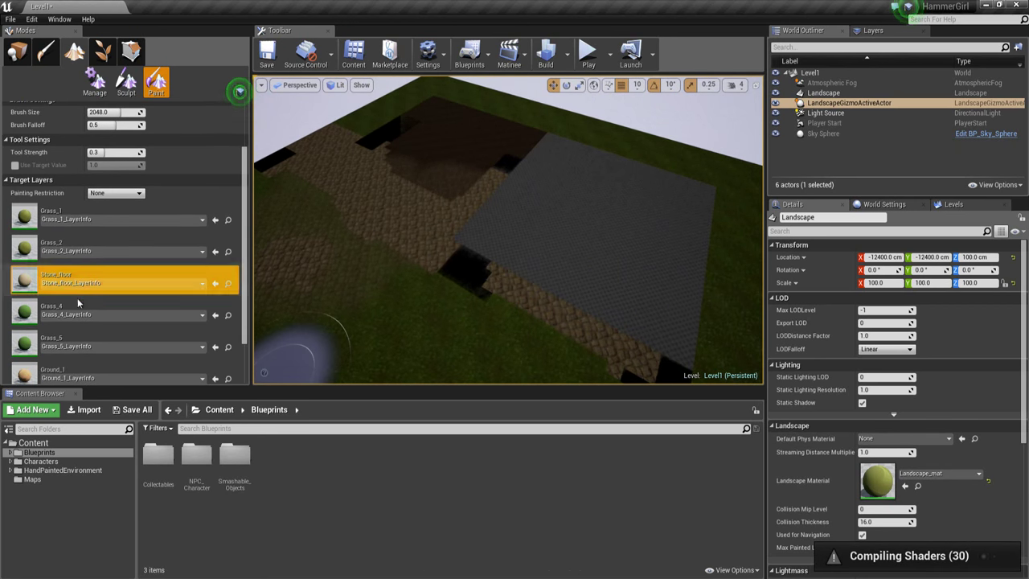
{"action": "left_click", "coordinate": [142, 312]}
{"action": "right_click_drag", "start_coordinate": [531, 241], "coordinate": [595, 239]}
{"action": "mouse_move", "coordinate": [563, 241]}
{"action": "left_mouse_down"}
{"action": "mouse_move", "coordinate": [457, 246]}
{"action": "mouse_move", "coordinate": [555, 298]}
{"action": "mouse_move", "coordinate": [376, 251]}
{"action": "left_mouse_up"}
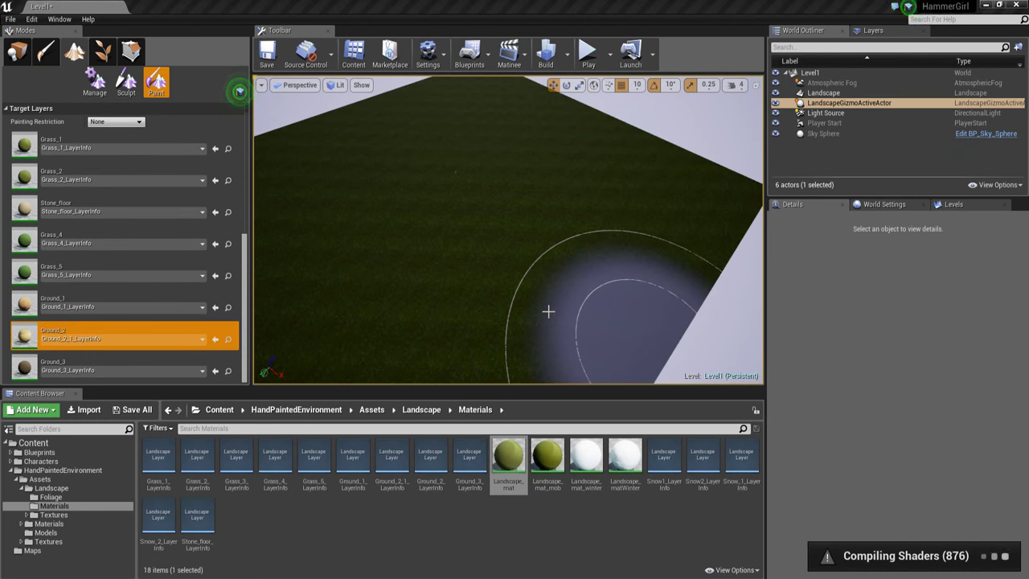
- Paint a soil patch near the edge of the all-grass landscape with the Ground_3 layer
{"action": "right_click_drag", "start_coordinate": [560, 309], "coordinate": [523, 314]}
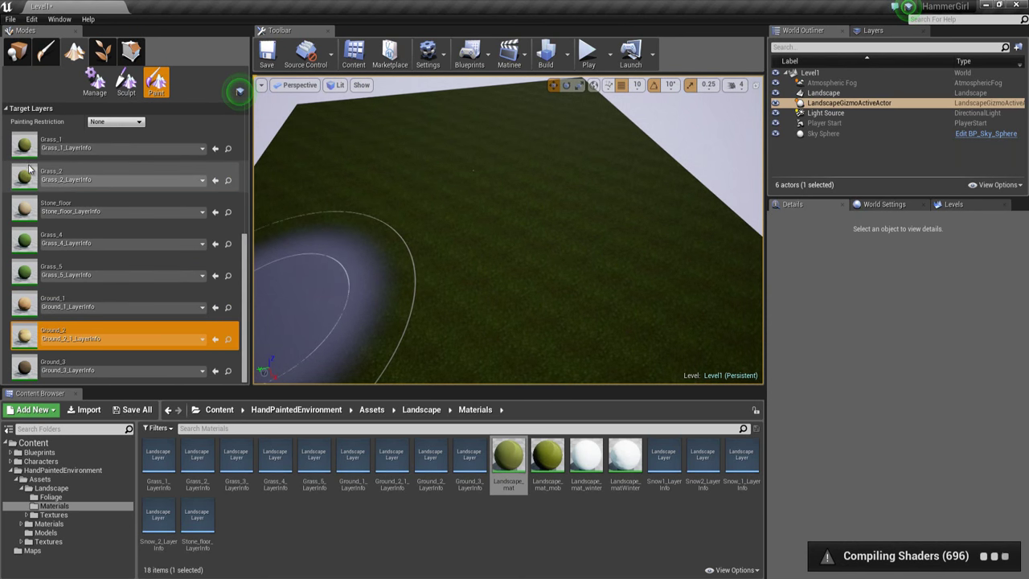
{"action": "mouse_move", "coordinate": [519, 279]}
{"action": "right_mouse_down"}
{"action": "mouse_move", "coordinate": [510, 266]}
{"action": "mouse_move", "coordinate": [538, 275]}
{"action": "right_mouse_up"}
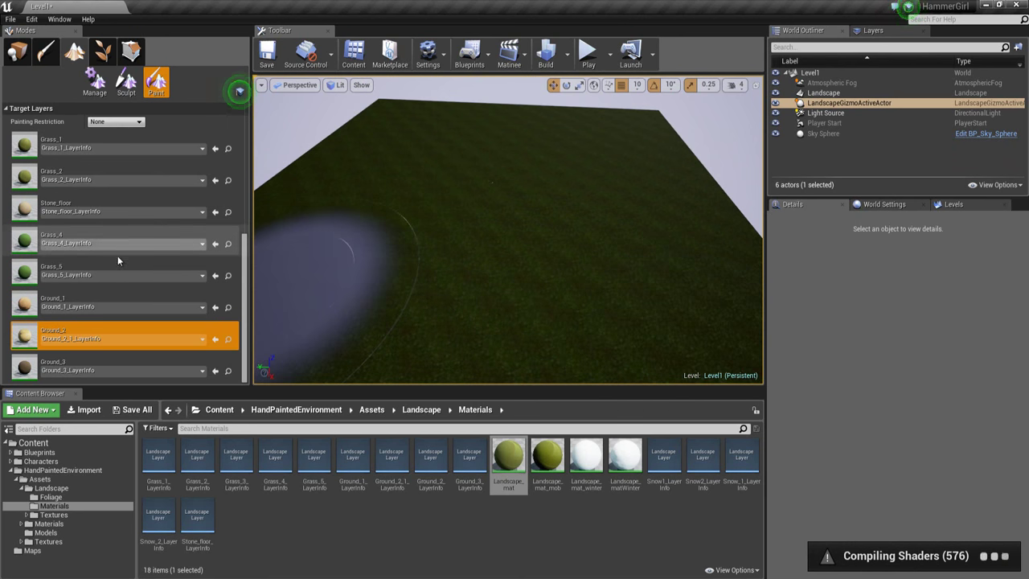
{"action": "left_click", "coordinate": [30, 370]}
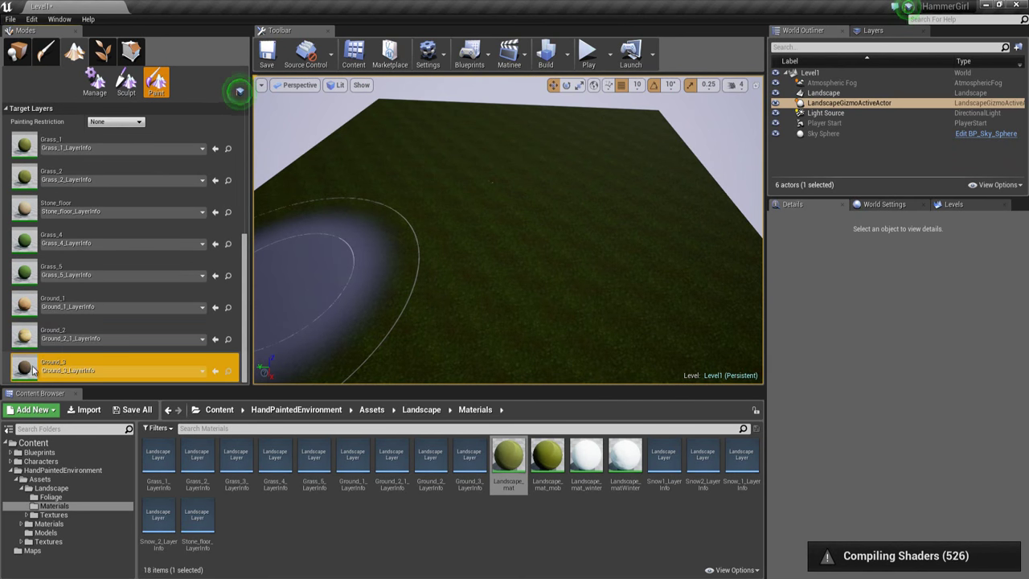
{"action": "mouse_move", "coordinate": [402, 300]}
{"action": "right_mouse_down"}
{"action": "mouse_move", "coordinate": [475, 292]}
{"action": "mouse_move", "coordinate": [403, 300]}
{"action": "right_mouse_up"}
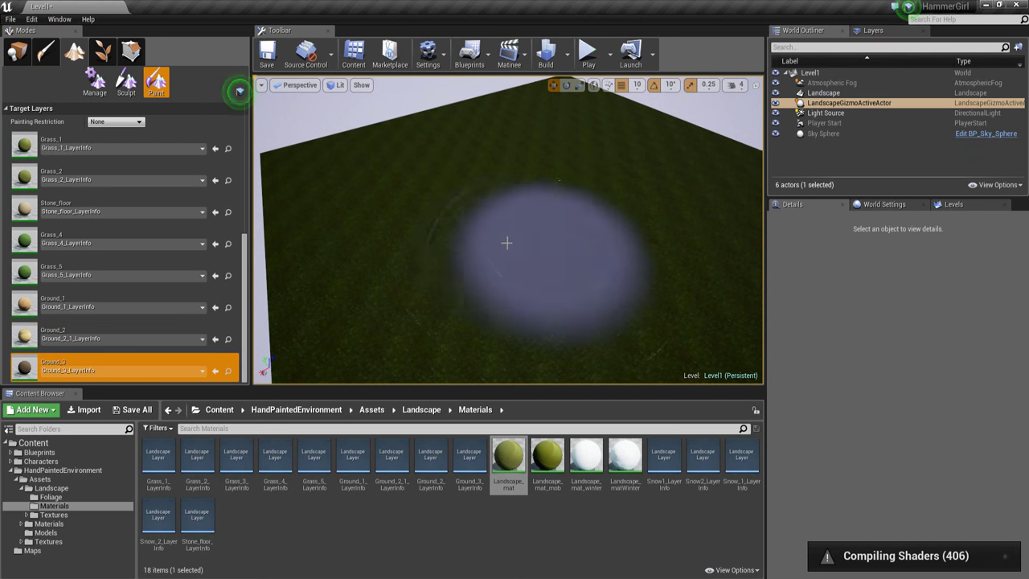
{"action": "right_click_drag", "start_coordinate": [487, 252], "coordinate": [438, 262]}
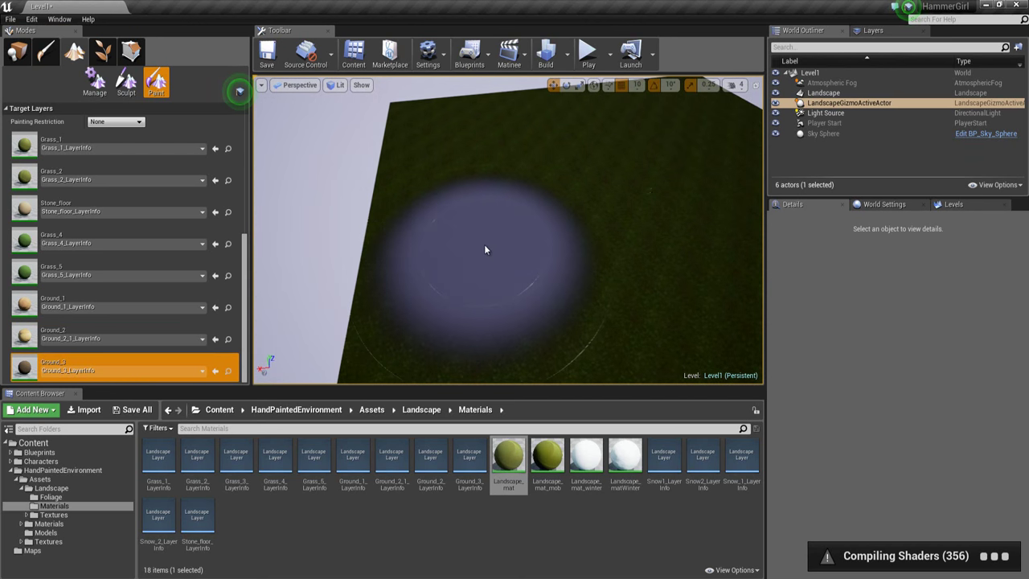
{"action": "left_click", "coordinate": [485, 245]}
{"action": "mouse_move", "coordinate": [577, 285]}
{"action": "right_mouse_down"}
{"action": "mouse_move", "coordinate": [516, 292]}
{"action": "mouse_move", "coordinate": [547, 291]}
{"action": "right_mouse_up"}
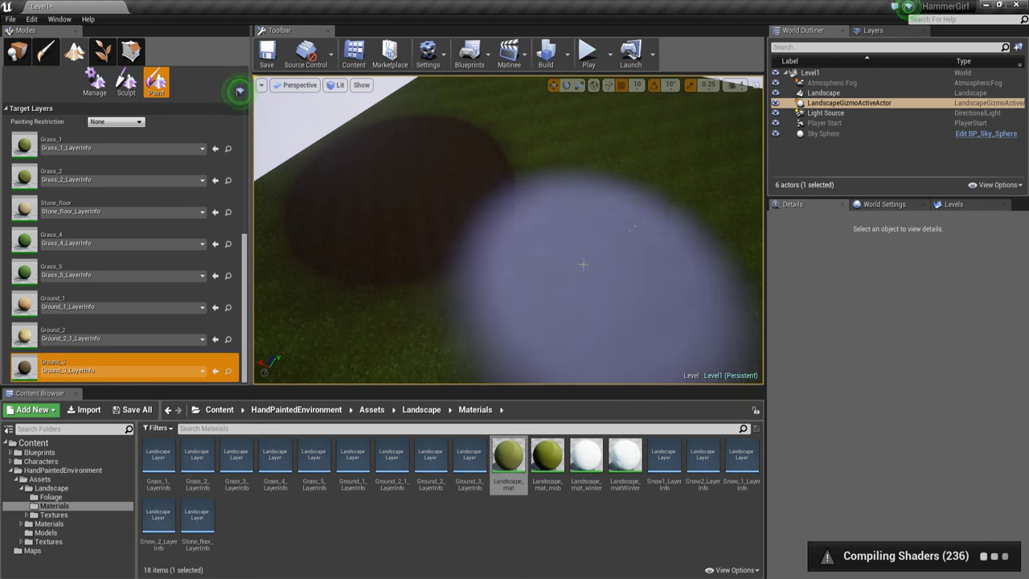
{"action": "right_click_drag", "start_coordinate": [437, 252], "coordinate": [521, 266]}
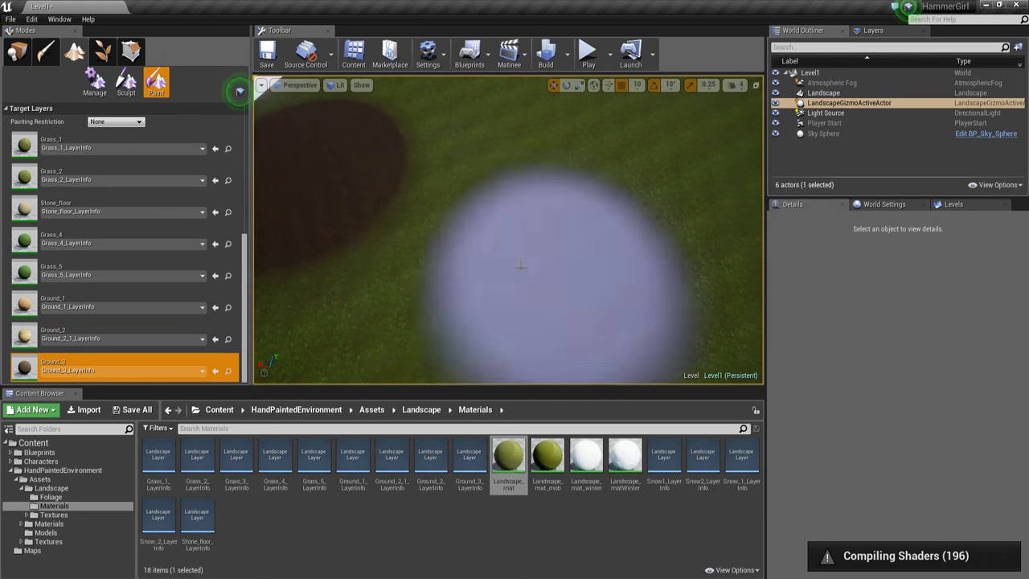
{"action": "mouse_move", "coordinate": [521, 266]}
{"action": "left_mouse_down"}
{"action": "mouse_move", "coordinate": [436, 218]}
{"action": "mouse_move", "coordinate": [366, 213]}
{"action": "left_mouse_up"}
{"action": "mouse_move", "coordinate": [586, 292]}
{"action": "right_mouse_down"}
{"action": "mouse_move", "coordinate": [499, 278]}
{"action": "mouse_move", "coordinate": [428, 297]}
{"action": "right_mouse_up"}
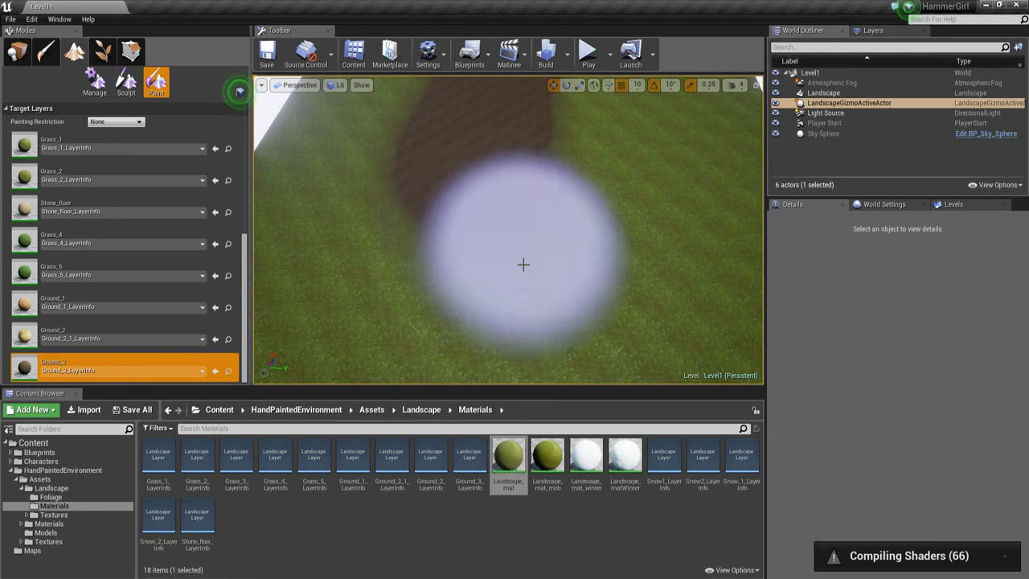
- Paint the Stone_floor layer onto the grass next to the Ground_3 soil patch
{"action": "mouse_move", "coordinate": [563, 255]}
{"action": "right_mouse_down"}
{"action": "mouse_move", "coordinate": [400, 246]}
{"action": "mouse_move", "coordinate": [558, 248]}
{"action": "mouse_move", "coordinate": [394, 309]}
{"action": "mouse_move", "coordinate": [470, 265]}
{"action": "mouse_move", "coordinate": [482, 277]}
{"action": "right_mouse_up"}
{"action": "scroll", "coordinate": [58, 304], "scroll_direction": "up", "scroll_amount": 2}
{"action": "left_click", "coordinate": [34, 243]}
{"action": "mouse_move", "coordinate": [482, 277]}
{"action": "left_mouse_down"}
{"action": "mouse_move", "coordinate": [543, 293]}
{"action": "mouse_move", "coordinate": [613, 291]}
{"action": "mouse_move", "coordinate": [576, 307]}
{"action": "left_mouse_up"}
{"action": "right_click_drag", "start_coordinate": [576, 307], "coordinate": [627, 300]}
{"action": "scroll", "coordinate": [122, 232], "scroll_direction": "down", "scroll_amount": 1}
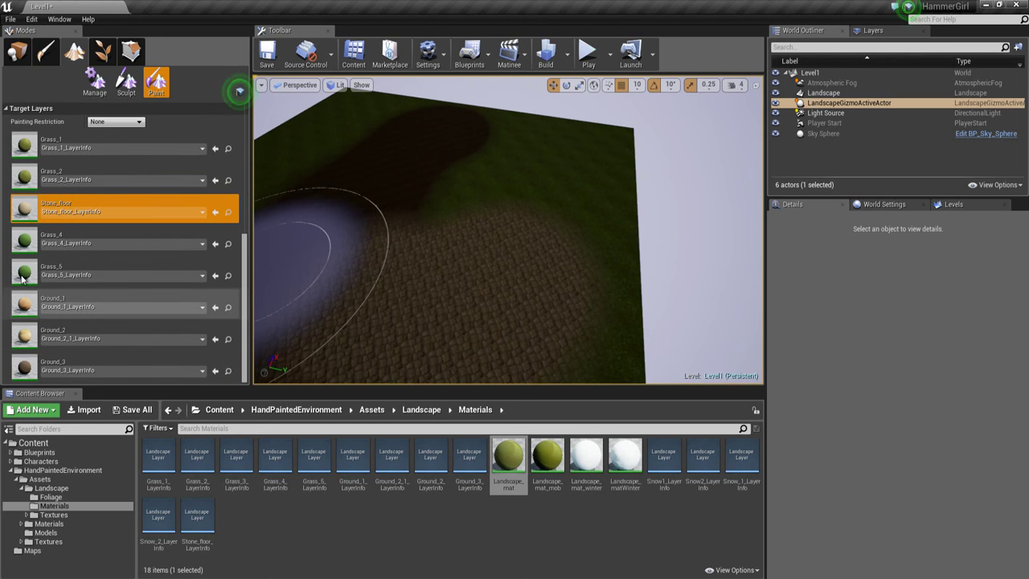
{"action": "scroll", "coordinate": [27, 212], "scroll_direction": "up", "scroll_amount": 1}
{"action": "right_click_drag", "start_coordinate": [444, 246], "coordinate": [441, 230]}
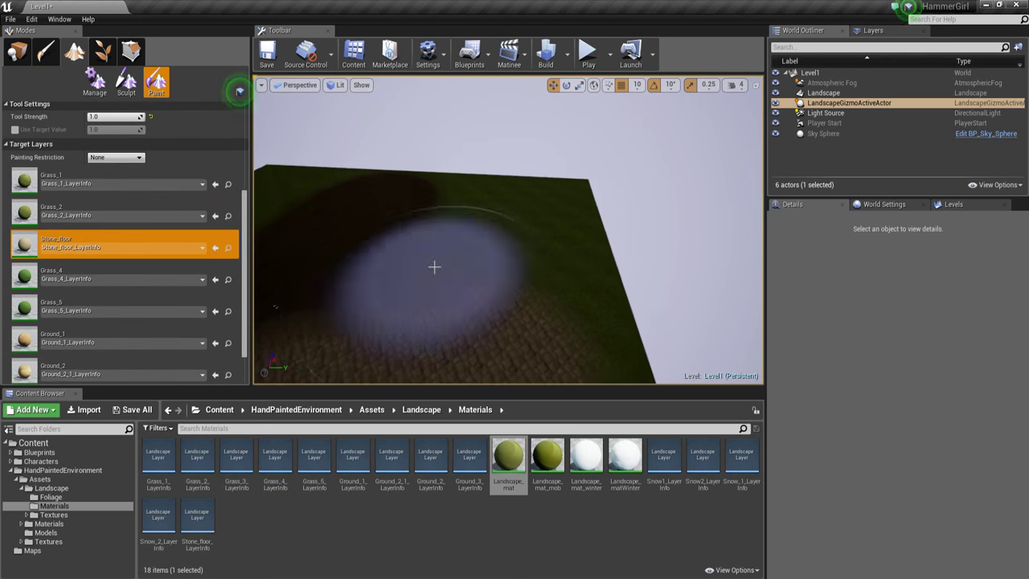
- Paint a stroke of the Grass_2 layer on the grass near the stone floor and soil patches
{"action": "left_click", "coordinate": [91, 216]}
{"action": "right_click_drag", "start_coordinate": [478, 258], "coordinate": [452, 262]}
{"action": "left_click_drag", "start_coordinate": [532, 272], "coordinate": [560, 274]}
{"action": "mouse_move", "coordinate": [562, 275]}
{"action": "right_mouse_down"}
{"action": "mouse_move", "coordinate": [571, 295]}
{"action": "mouse_move", "coordinate": [616, 317]}
{"action": "mouse_move", "coordinate": [437, 290]}
{"action": "right_mouse_up"}
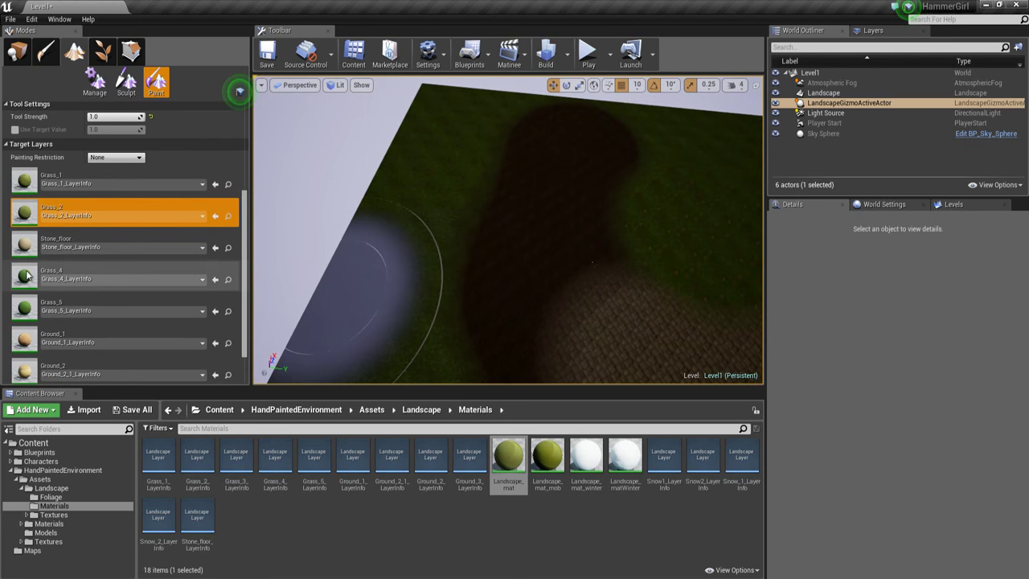
- Paint a patch of the Grass_4 layer beside the dark soil patch near the landscape's edge
{"action": "left_click", "coordinate": [64, 275]}
{"action": "mouse_move", "coordinate": [515, 284]}
{"action": "right_mouse_down"}
{"action": "mouse_move", "coordinate": [430, 243]}
{"action": "mouse_move", "coordinate": [329, 274]}
{"action": "mouse_move", "coordinate": [406, 255]}
{"action": "mouse_move", "coordinate": [491, 268]}
{"action": "right_mouse_up"}
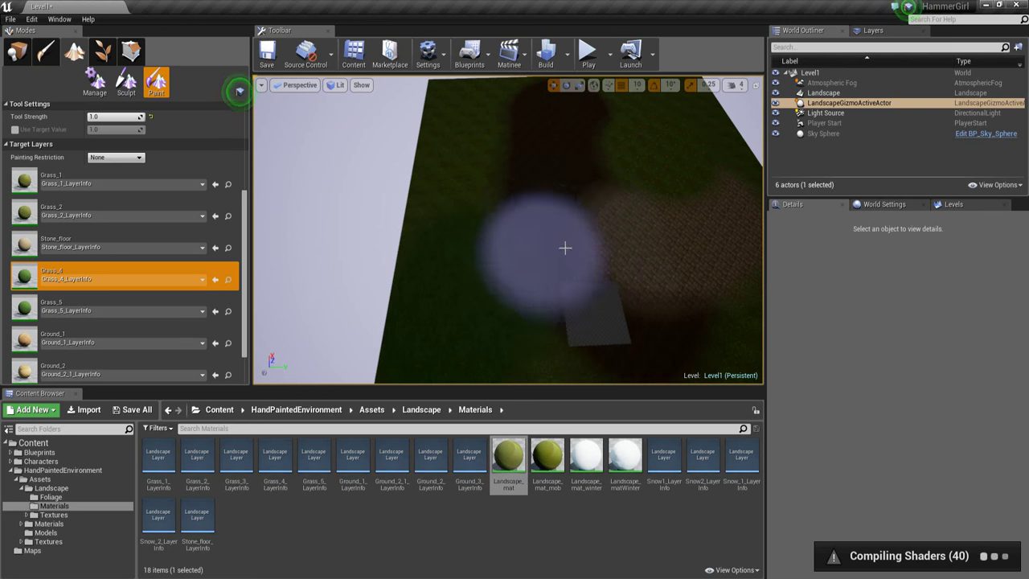
{"action": "right_click_drag", "start_coordinate": [565, 248], "coordinate": [604, 246]}
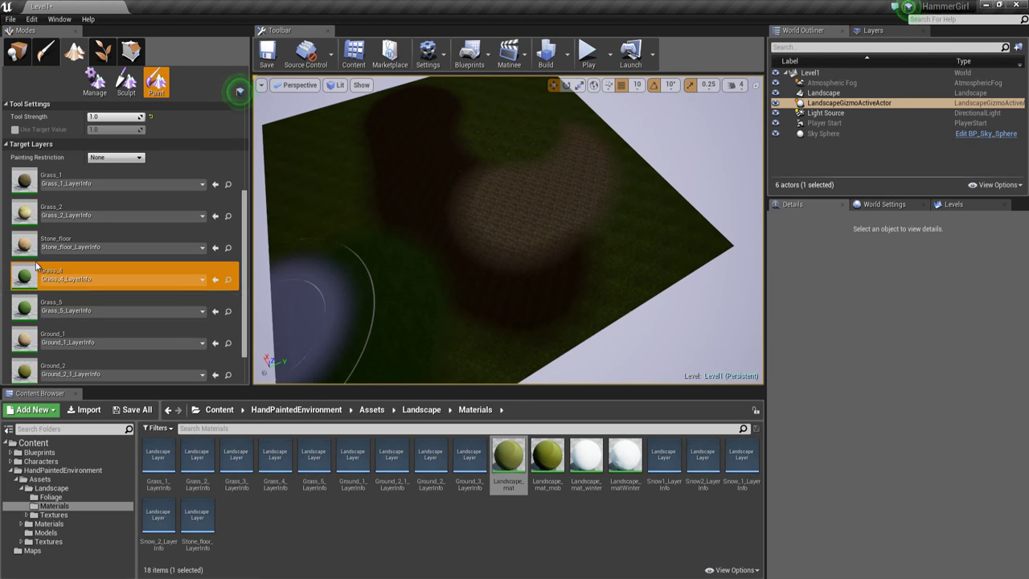
- Paint a Stone_floor patch near the landscape's corner and extend the existing central stone patch
{"action": "left_click", "coordinate": [57, 243]}
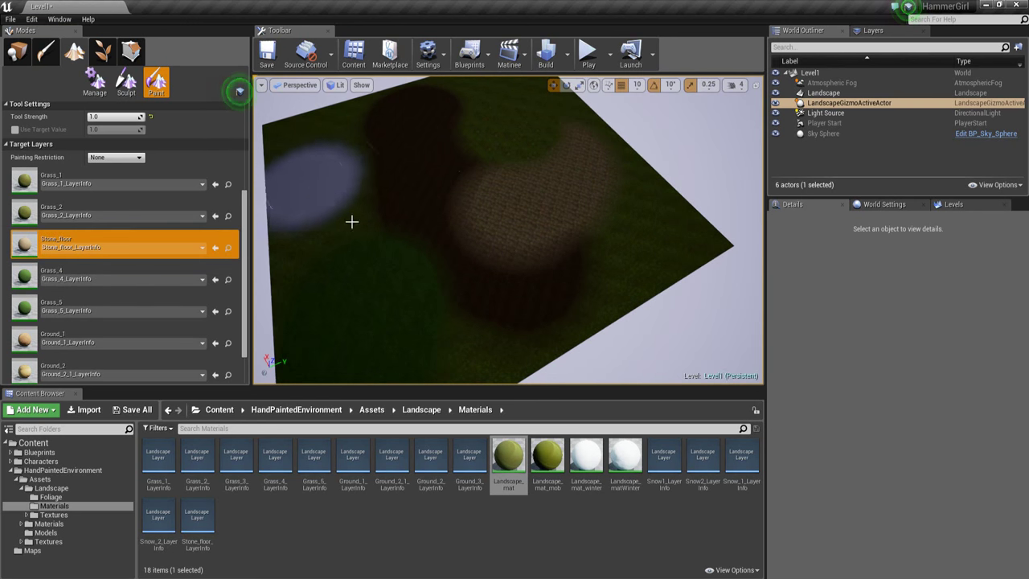
{"action": "left_click", "coordinate": [315, 186]}
{"action": "mouse_move", "coordinate": [462, 253]}
{"action": "right_mouse_down"}
{"action": "mouse_move", "coordinate": [391, 236]}
{"action": "mouse_move", "coordinate": [450, 262]}
{"action": "mouse_move", "coordinate": [372, 237]}
{"action": "right_mouse_up"}
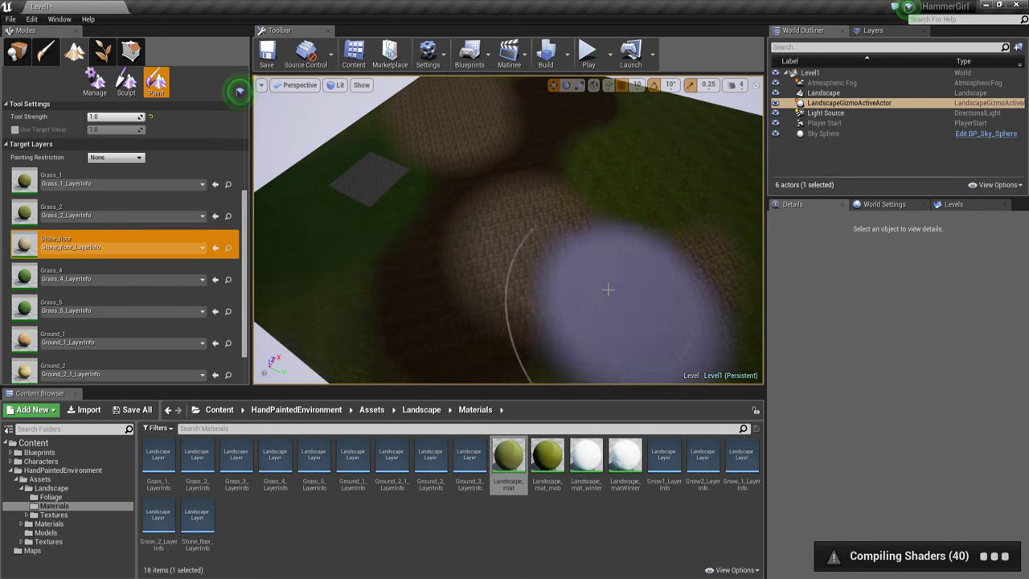
{"action": "right_click_drag", "start_coordinate": [514, 279], "coordinate": [571, 269]}
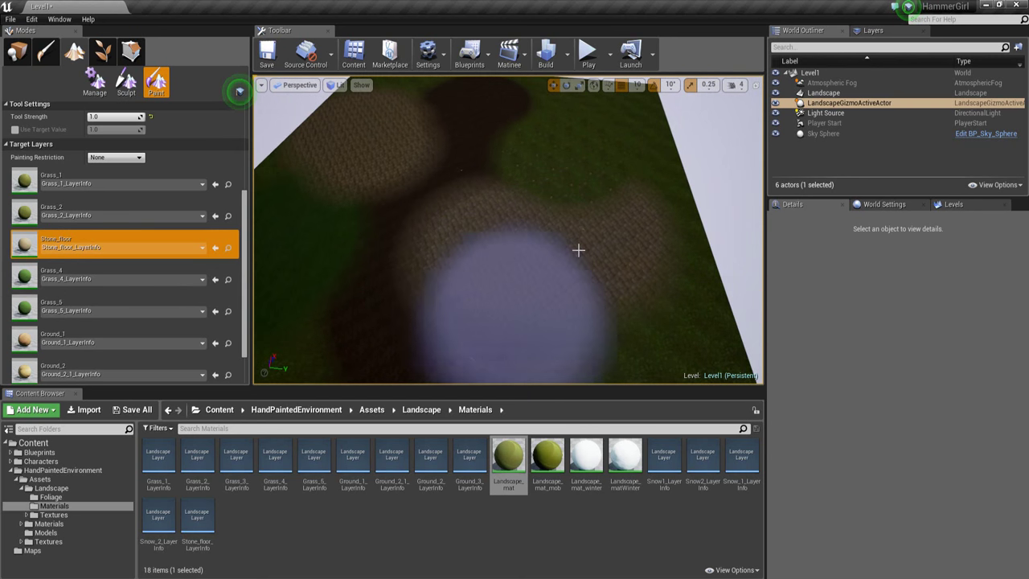
- Paint the Grass_1 layer over all the stone, soil and dark grass patches to cover the whole landscape
{"action": "scroll", "coordinate": [578, 251], "scroll_direction": "down", "scroll_amount": 5}
{"action": "scroll", "coordinate": [124, 290], "scroll_direction": "up", "scroll_amount": 4}
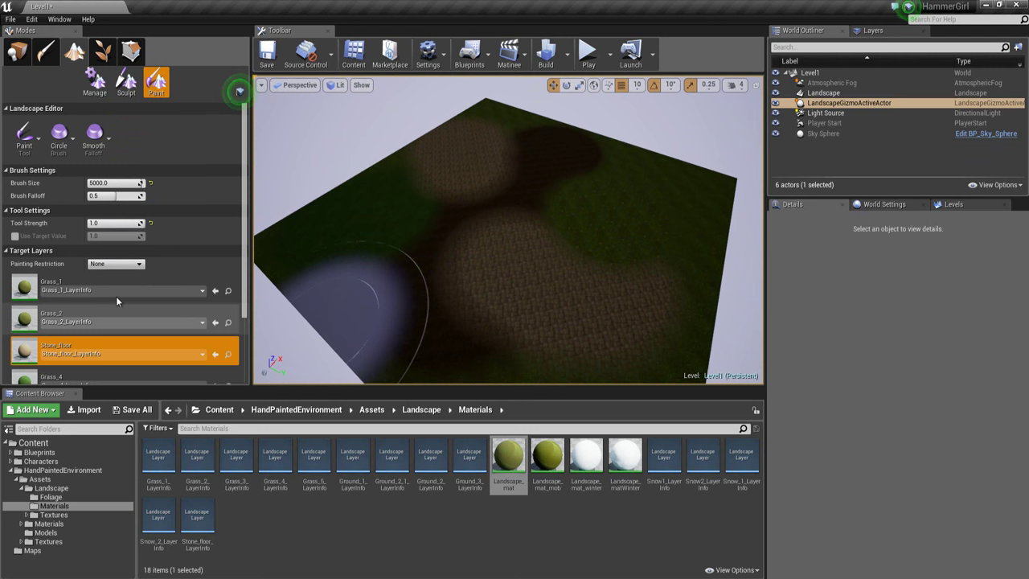
{"action": "left_click", "coordinate": [112, 224]}
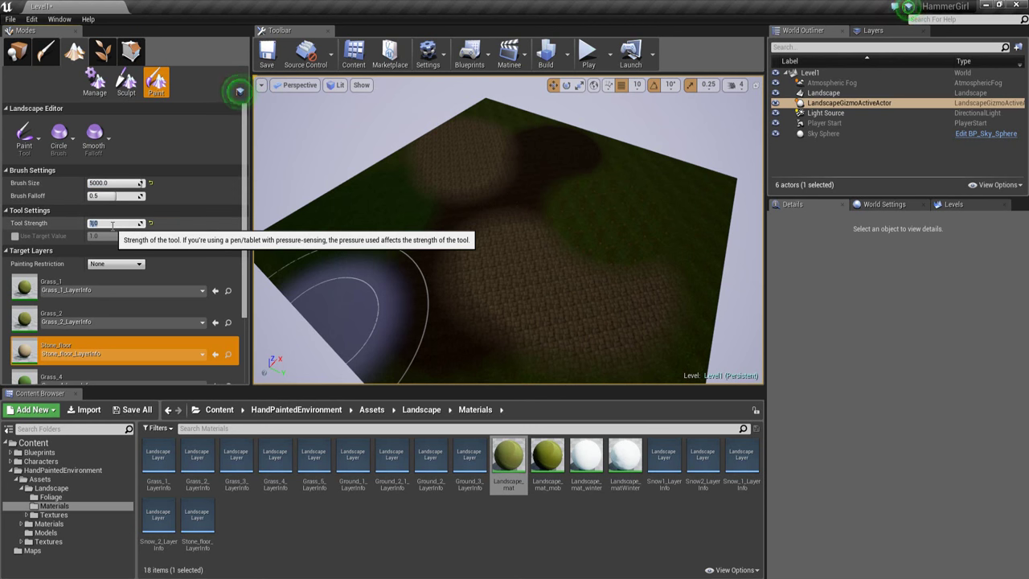
{"action": "left_click", "coordinate": [24, 290]}
{"action": "mouse_move", "coordinate": [439, 264]}
{"action": "right_mouse_down"}
{"action": "mouse_move", "coordinate": [399, 283]}
{"action": "mouse_move", "coordinate": [414, 283]}
{"action": "right_mouse_up"}
{"action": "mouse_move", "coordinate": [442, 282]}
{"action": "left_mouse_down"}
{"action": "mouse_move", "coordinate": [490, 278]}
{"action": "mouse_move", "coordinate": [556, 362]}
{"action": "mouse_move", "coordinate": [683, 266]}
{"action": "mouse_move", "coordinate": [693, 147]}
{"action": "mouse_move", "coordinate": [620, 96]}
{"action": "mouse_move", "coordinate": [551, 90]}
{"action": "mouse_move", "coordinate": [514, 156]}
{"action": "mouse_move", "coordinate": [607, 133]}
{"action": "left_mouse_up"}
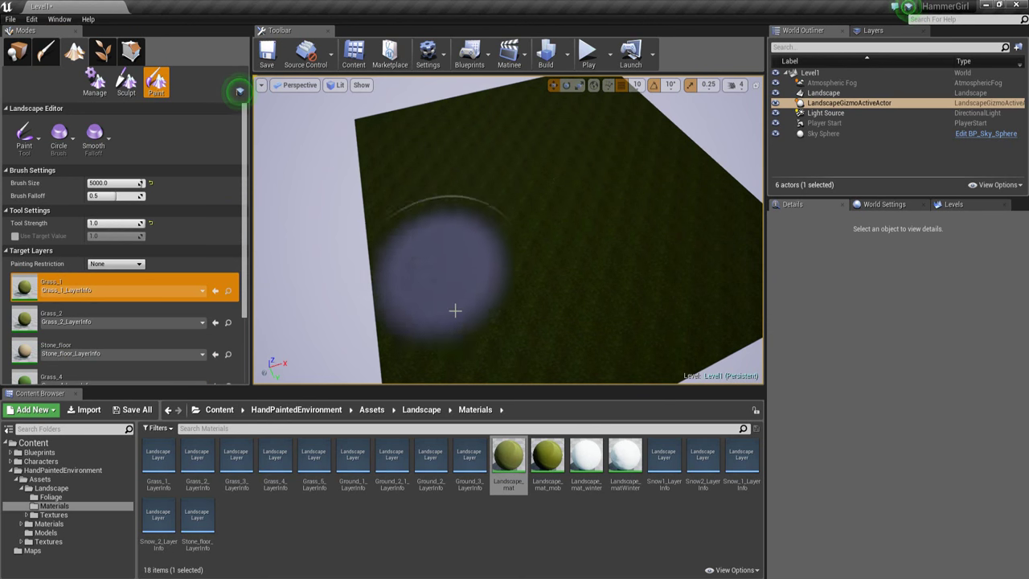
- Choose the Ground_3 layer for painting on the grass-covered landscape
{"action": "mouse_move", "coordinate": [460, 313]}
{"action": "right_mouse_down"}
{"action": "mouse_move", "coordinate": [491, 287]}
{"action": "mouse_move", "coordinate": [542, 287]}
{"action": "mouse_move", "coordinate": [613, 262]}
{"action": "mouse_move", "coordinate": [775, 298]}
{"action": "mouse_move", "coordinate": [768, 287]}
{"action": "mouse_move", "coordinate": [712, 283]}
{"action": "right_mouse_up"}
{"action": "key", "text": "w"}
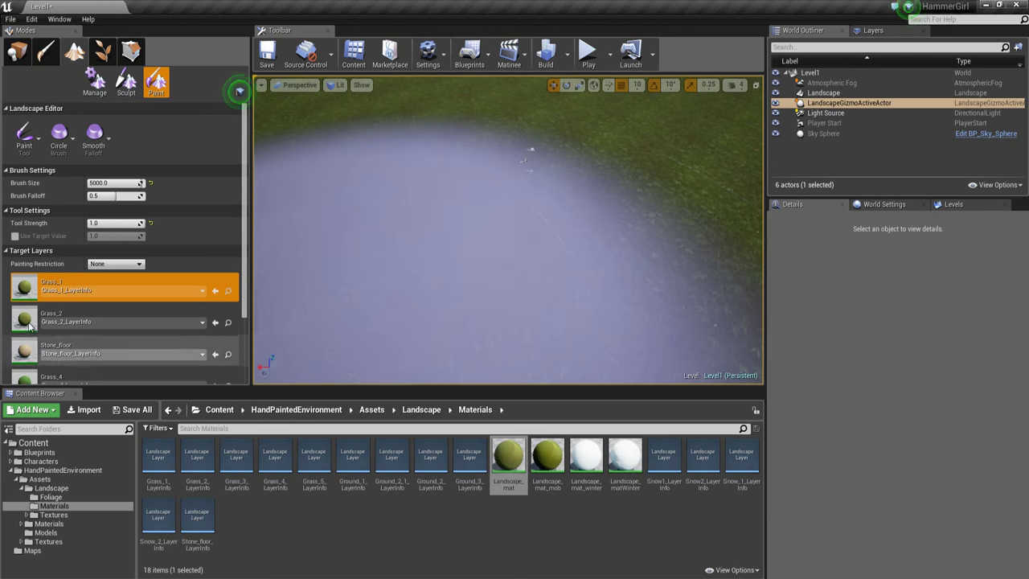
{"action": "left_click", "coordinate": [160, 314]}
{"action": "scroll", "coordinate": [133, 311], "scroll_direction": "down", "scroll_amount": 4}
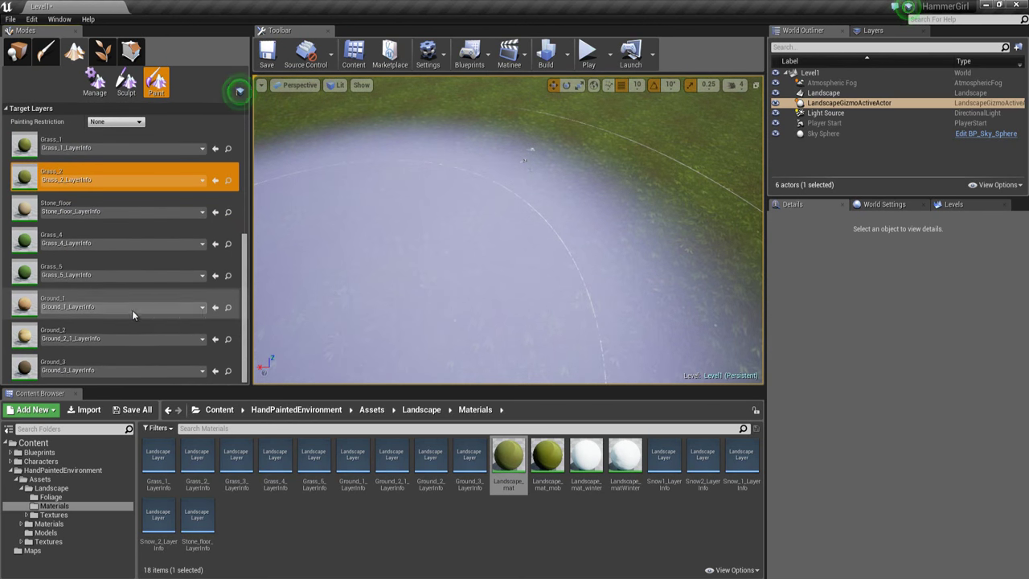
{"action": "left_click", "coordinate": [29, 373]}
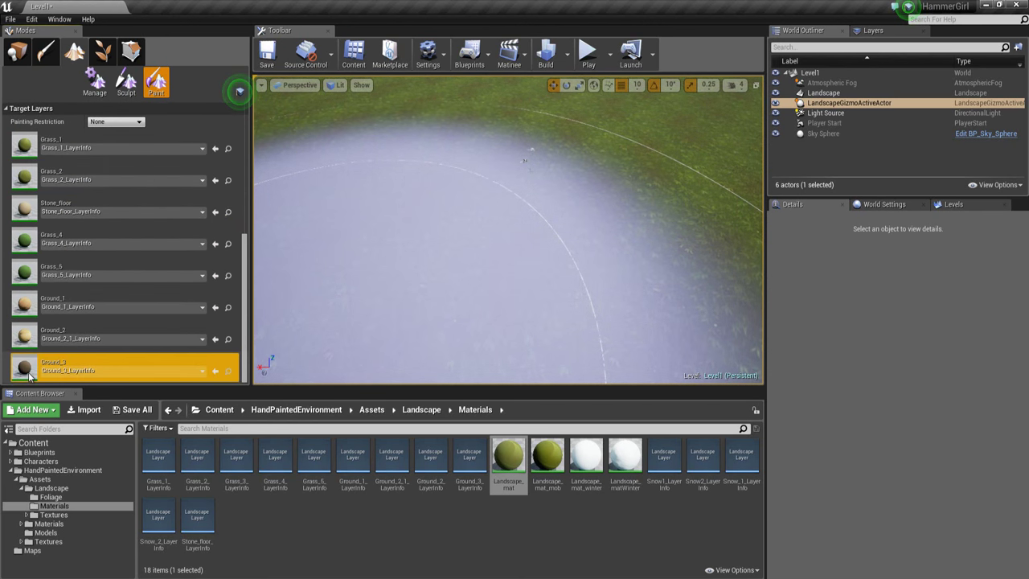
{"action": "right_click_drag", "start_coordinate": [507, 309], "coordinate": [506, 342]}
- Set the landscape paint brush size to 1000
{"action": "scroll", "coordinate": [236, 255], "scroll_direction": "up", "scroll_amount": 2}
{"action": "scroll", "coordinate": [193, 277], "scroll_direction": "up", "scroll_amount": 2}
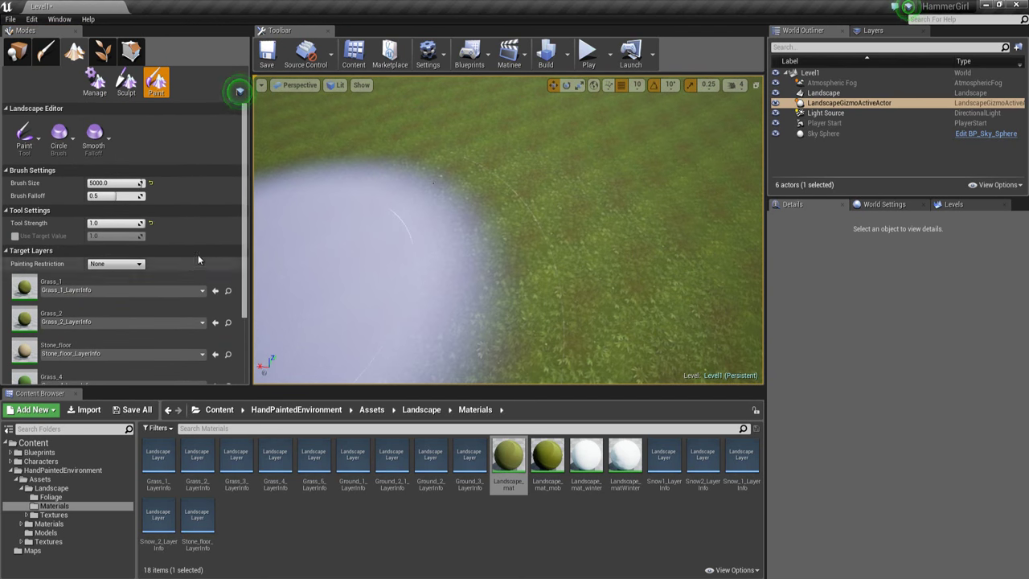
{"action": "right_click_drag", "start_coordinate": [431, 260], "coordinate": [483, 286]}
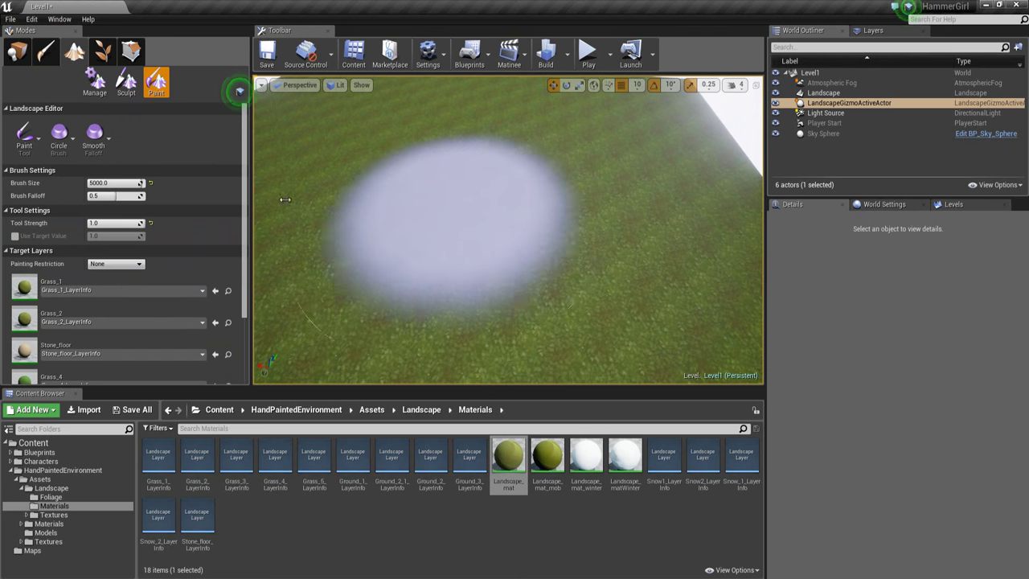
{"action": "mouse_move", "coordinate": [298, 210]}
{"action": "right_mouse_down"}
{"action": "mouse_move", "coordinate": [327, 181]}
{"action": "mouse_move", "coordinate": [336, 186]}
{"action": "right_mouse_up"}
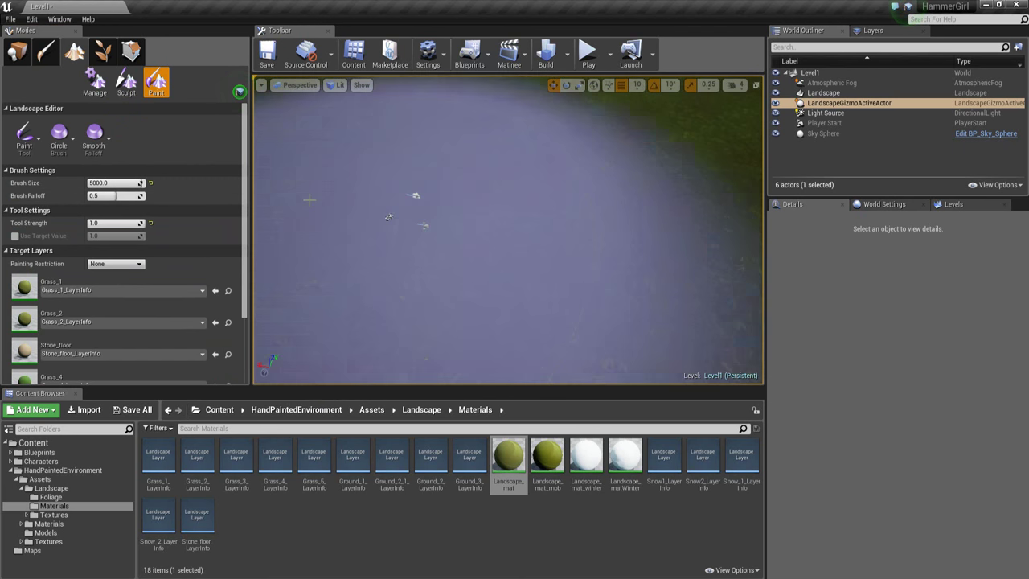
{"action": "left_click", "coordinate": [107, 180]}
{"action": "type", "text": "1000"}
{"action": "key", "text": "Return"}
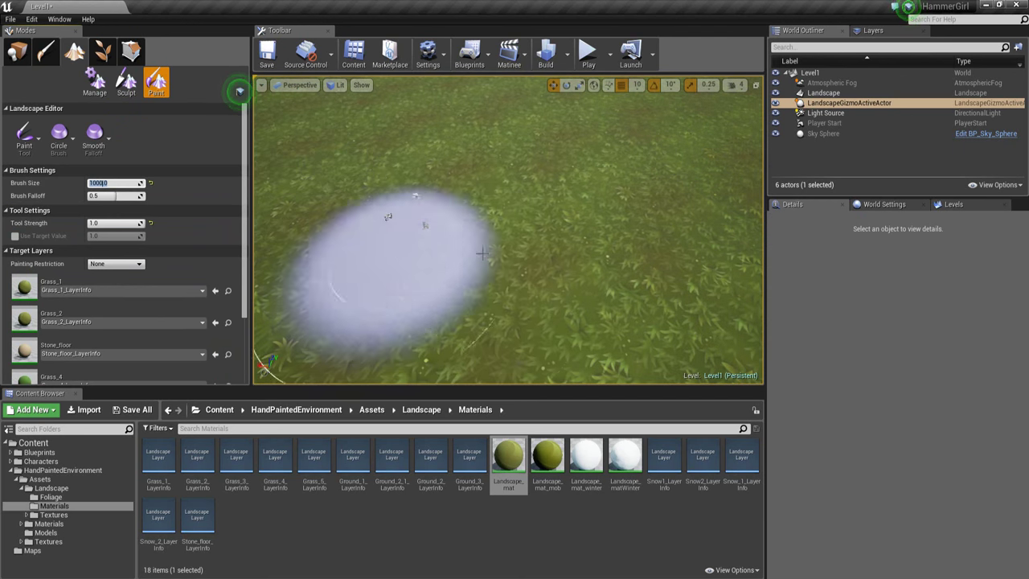
- Set the paint tool strength to 0.3 and switch the viewport to Unlit mode
{"action": "scroll", "coordinate": [555, 251], "scroll_direction": "down", "scroll_amount": 3}
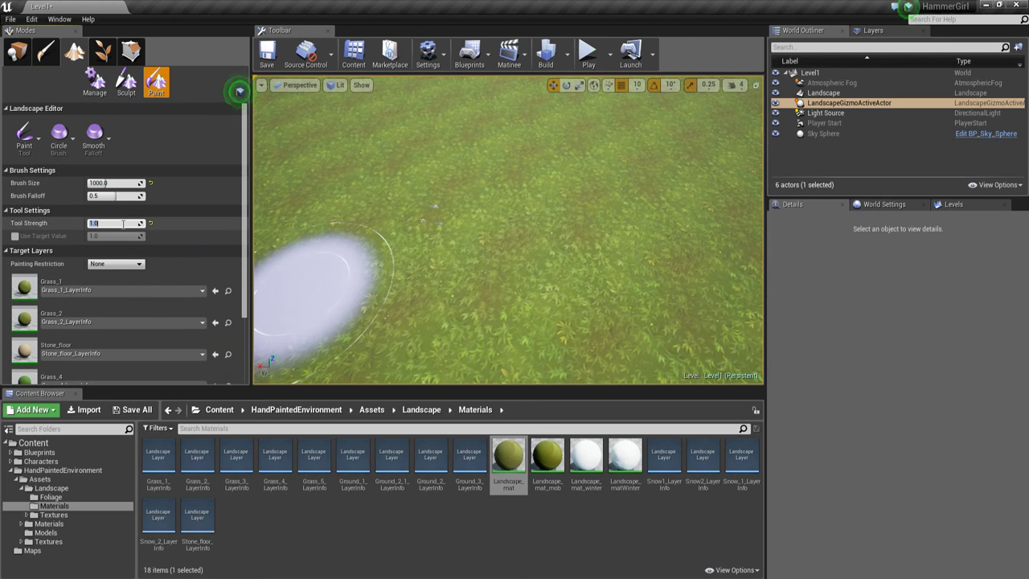
{"action": "mouse_move", "coordinate": [522, 244]}
{"action": "right_mouse_down"}
{"action": "mouse_move", "coordinate": [478, 223]}
{"action": "mouse_move", "coordinate": [481, 213]}
{"action": "right_mouse_up"}
{"action": "key", "text": "alt+3"}
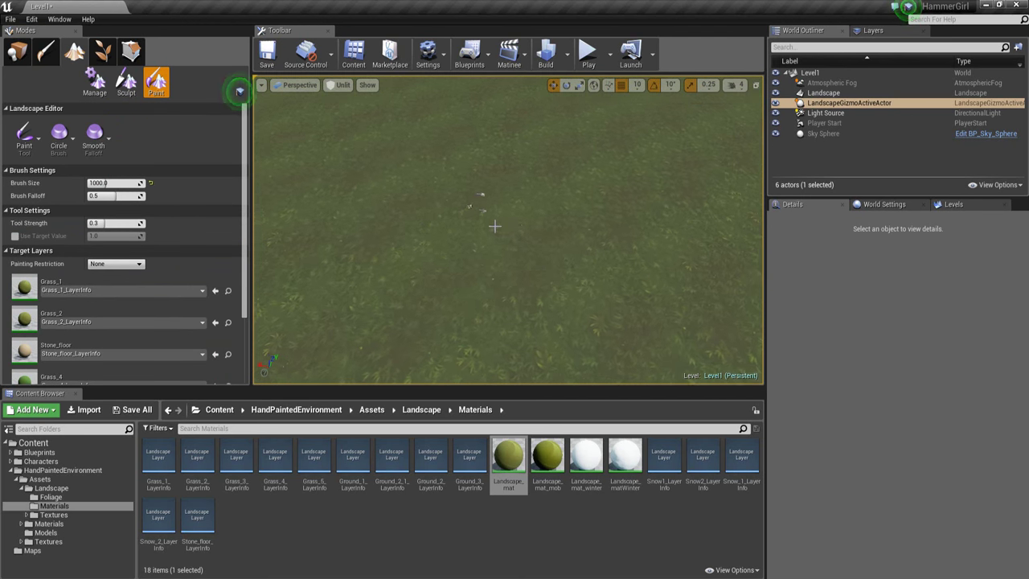
- Compare the grass in the Lit and Unlit view modes, ending in Unlit
{"action": "left_click", "coordinate": [344, 85]}
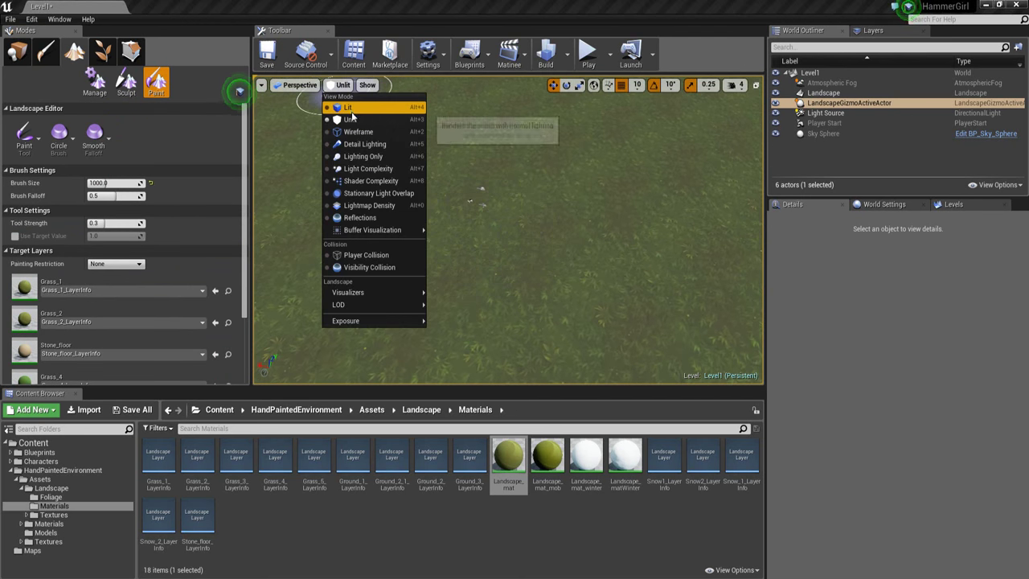
{"action": "left_click", "coordinate": [349, 107]}
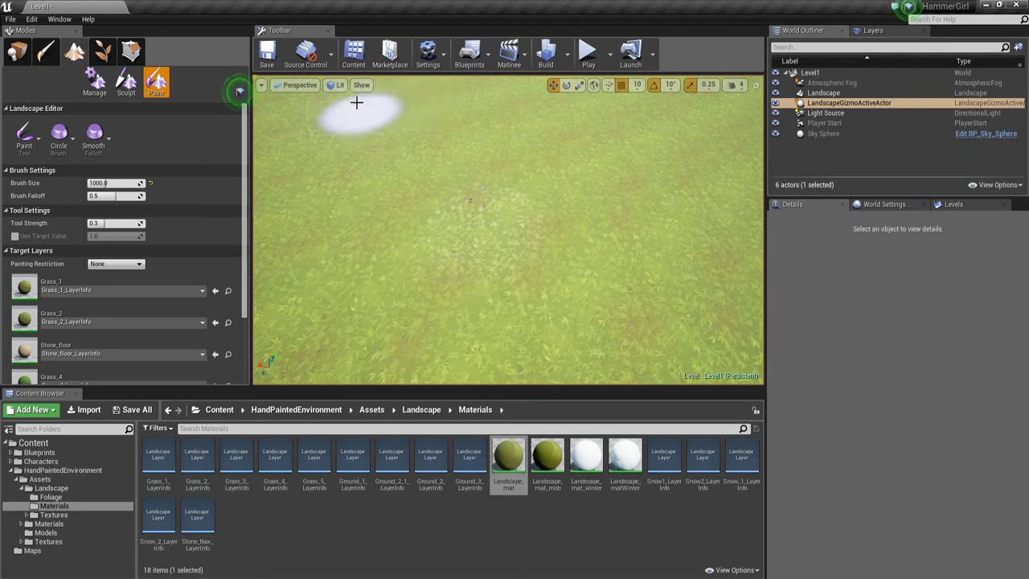
{"action": "left_click", "coordinate": [336, 85]}
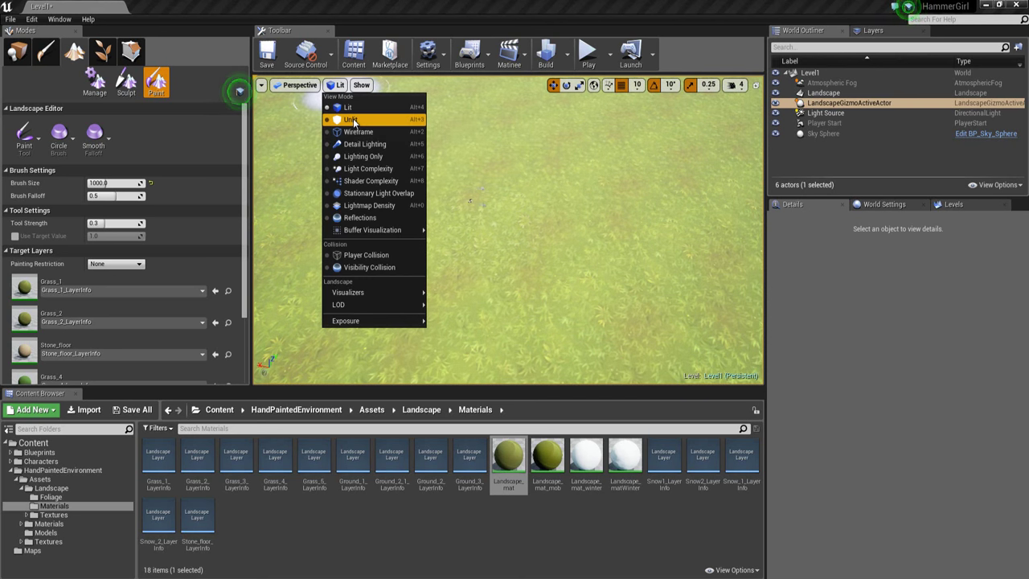
{"action": "left_click", "coordinate": [351, 120]}
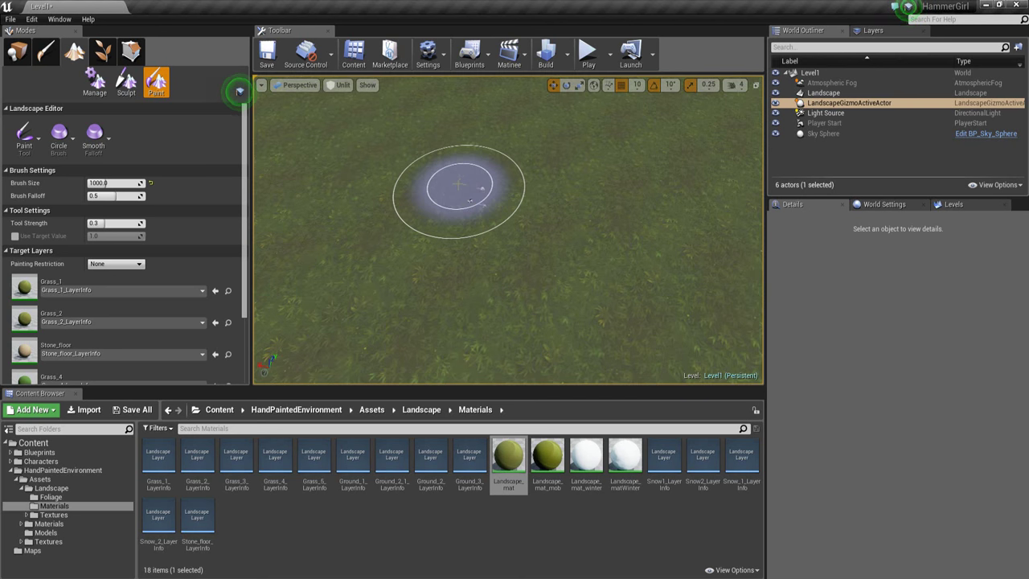
{"action": "key", "text": "alt+4"}
{"action": "key", "text": "alt+3"}
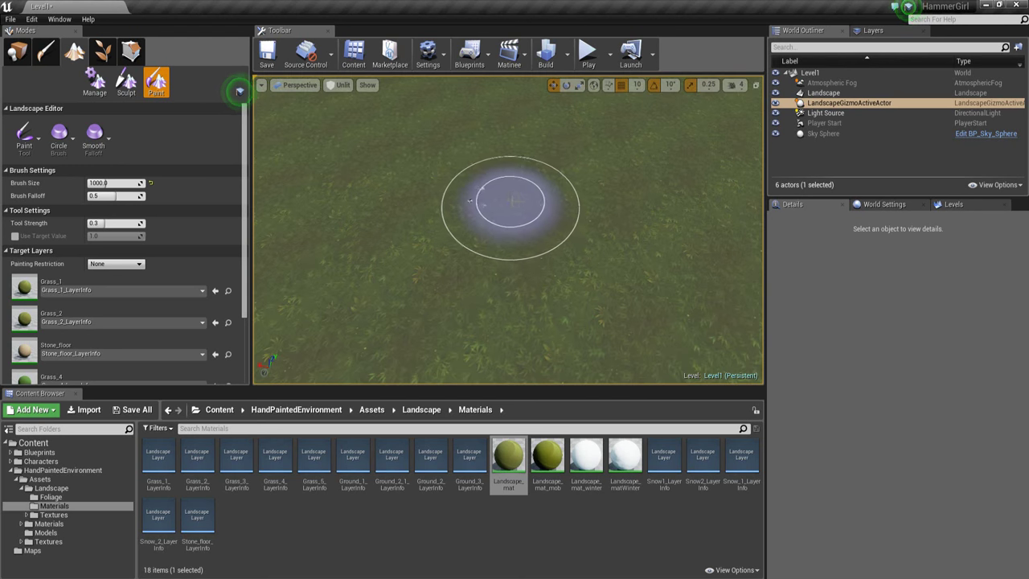
- Paint an elongated strip of the Ground_3 layer across the grass, starting beside the small level icons
{"action": "mouse_move", "coordinate": [546, 255]}
{"action": "right_mouse_down"}
{"action": "mouse_move", "coordinate": [616, 200]}
{"action": "mouse_move", "coordinate": [602, 240]}
{"action": "right_mouse_up"}
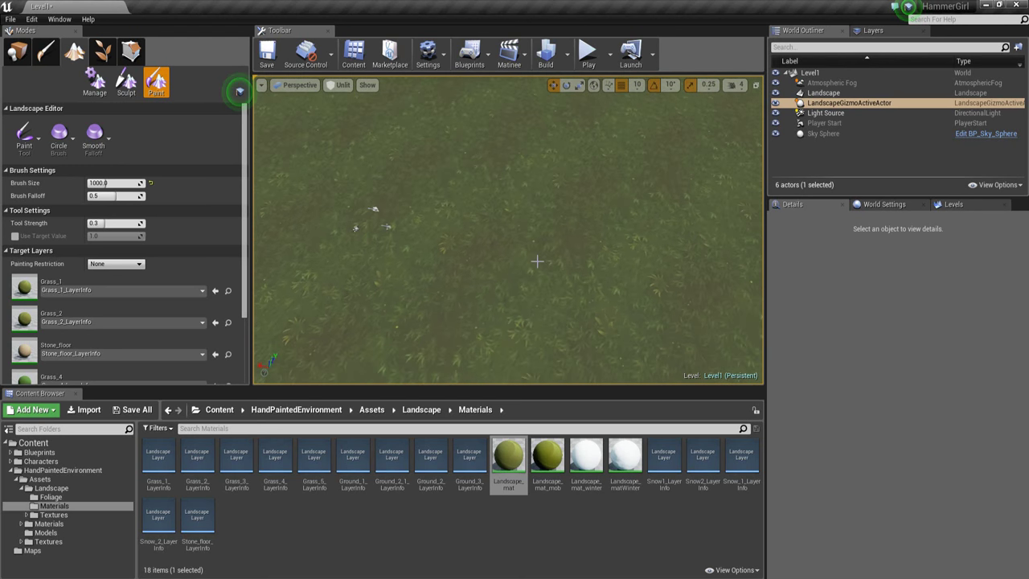
{"action": "right_click_drag", "start_coordinate": [537, 261], "coordinate": [517, 254]}
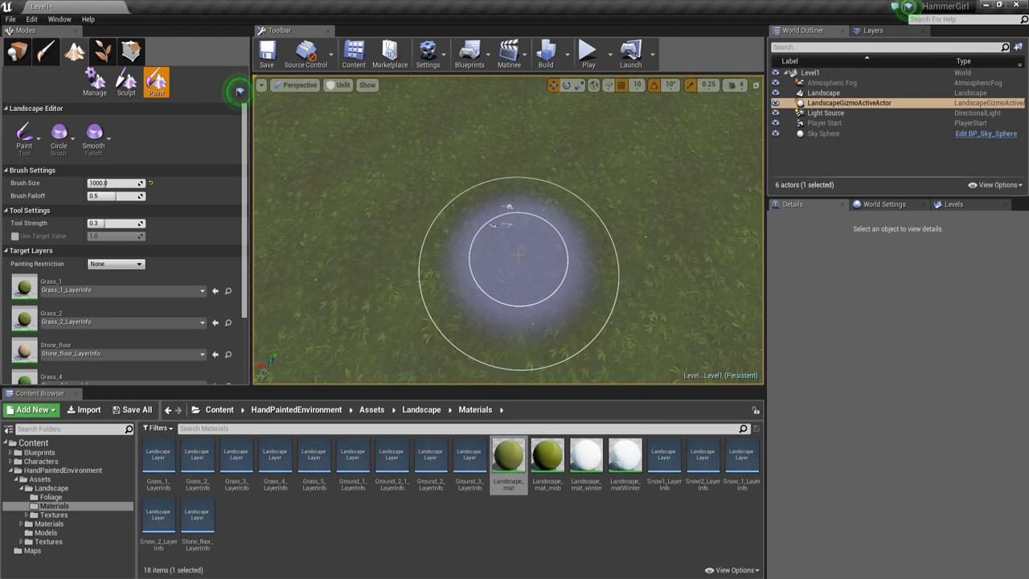
{"action": "mouse_move", "coordinate": [584, 254]}
{"action": "left_mouse_down"}
{"action": "mouse_move", "coordinate": [710, 260]}
{"action": "mouse_move", "coordinate": [450, 256]}
{"action": "left_mouse_up"}
{"action": "scroll", "coordinate": [123, 321], "scroll_direction": "down", "scroll_amount": 4}
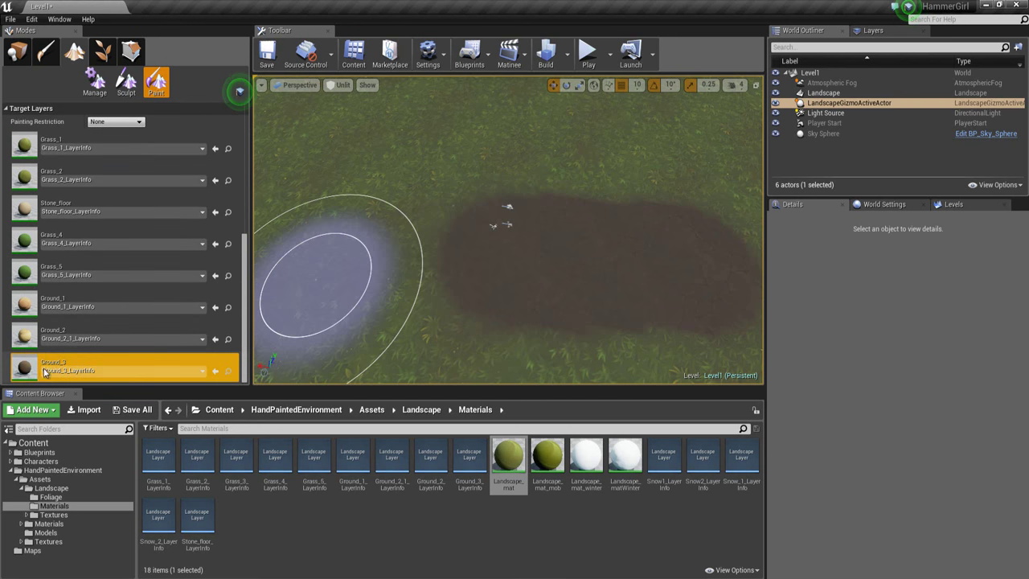
{"action": "right_click_drag", "start_coordinate": [487, 282], "coordinate": [472, 280]}
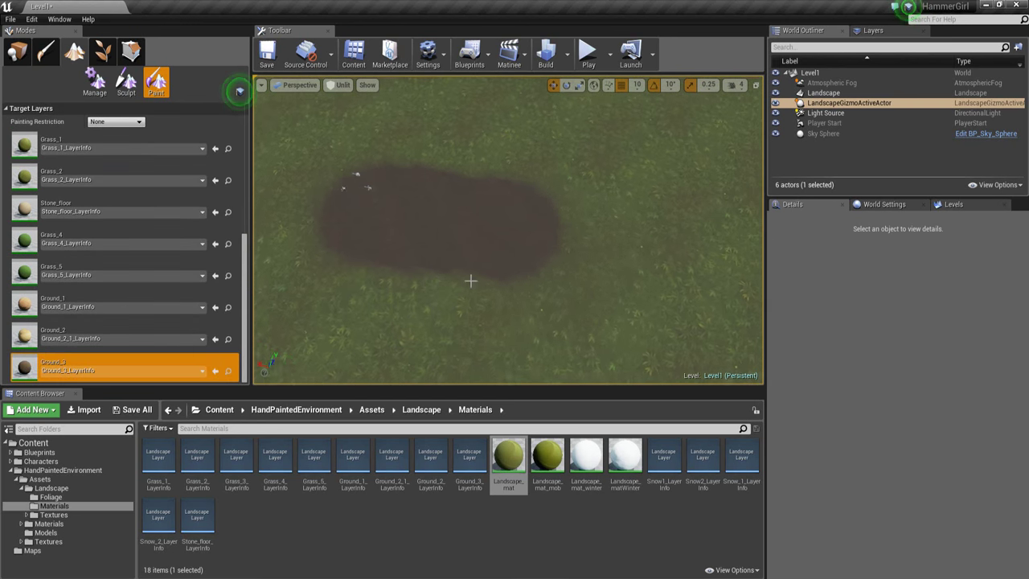
{"action": "mouse_move", "coordinate": [481, 229]}
{"action": "left_mouse_down"}
{"action": "mouse_move", "coordinate": [611, 274]}
{"action": "mouse_move", "coordinate": [482, 226]}
{"action": "mouse_move", "coordinate": [640, 271]}
{"action": "left_mouse_up"}
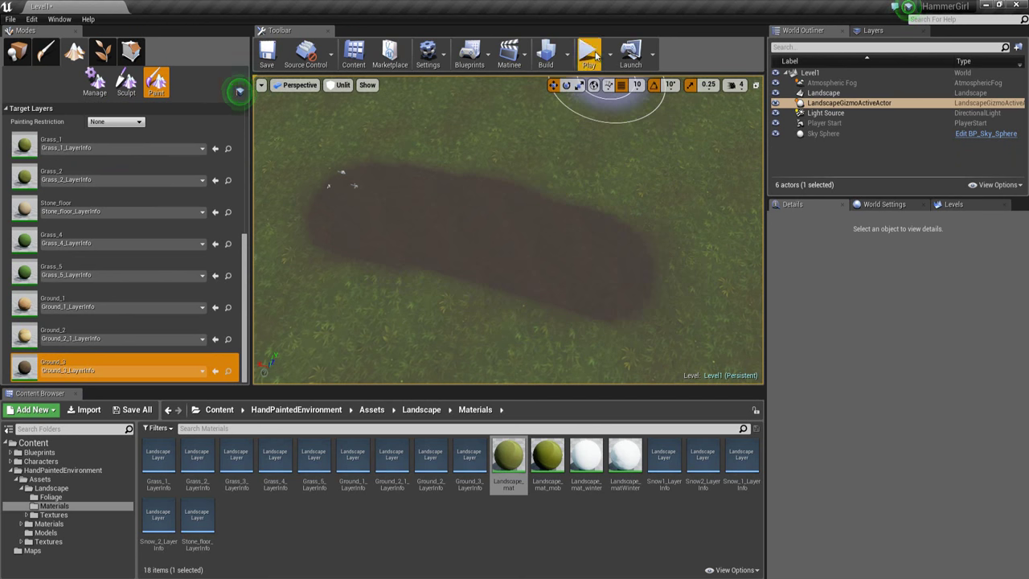
- Paint the Grass_1 layer along the edges of the soil strip to narrow it into a path
{"action": "right_click_drag", "start_coordinate": [647, 278], "coordinate": [704, 279]}
{"action": "scroll", "coordinate": [90, 254], "scroll_direction": "up", "scroll_amount": 4}
{"action": "scroll", "coordinate": [90, 253], "scroll_direction": "up", "scroll_amount": 1}
{"action": "left_click", "coordinate": [104, 286]}
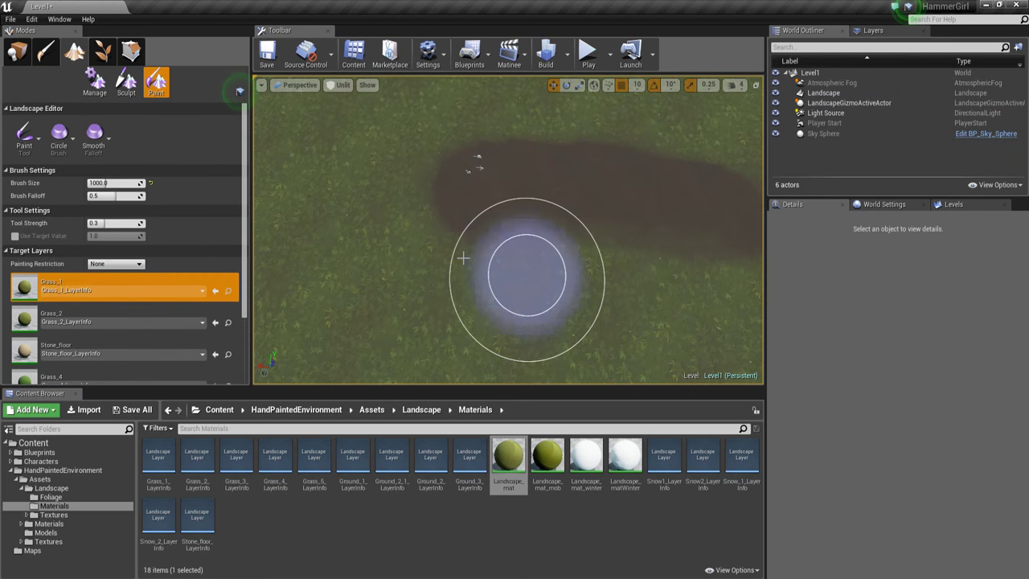
{"action": "mouse_move", "coordinate": [506, 260]}
{"action": "right_mouse_down"}
{"action": "mouse_move", "coordinate": [432, 262]}
{"action": "mouse_move", "coordinate": [426, 274]}
{"action": "right_mouse_up"}
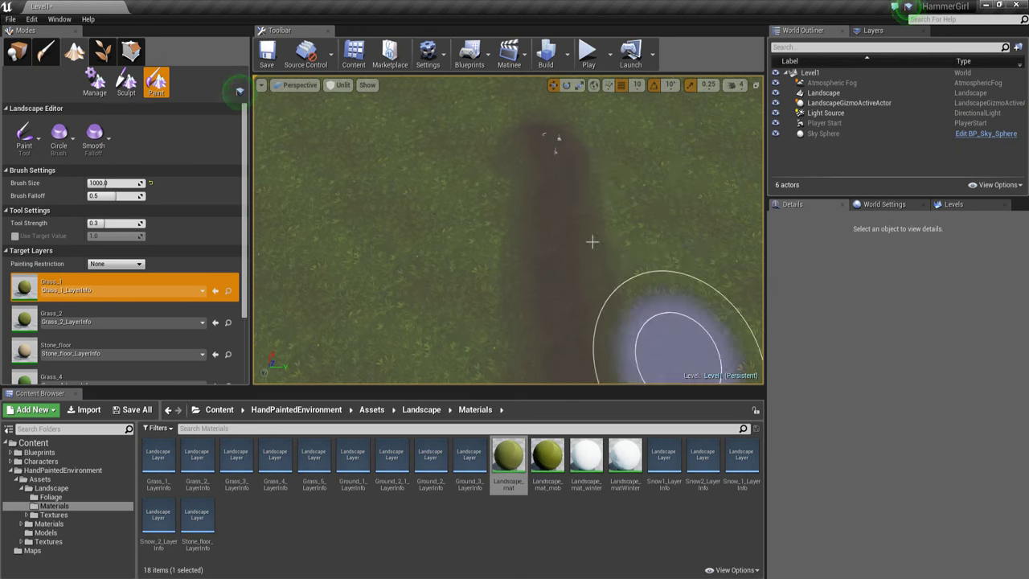
{"action": "right_click_drag", "start_coordinate": [593, 242], "coordinate": [671, 244]}
- Paint a crosswise Ground_3 patch at the far end of the soil path
{"action": "scroll", "coordinate": [44, 325], "scroll_direction": "down", "scroll_amount": 5}
{"action": "left_click", "coordinate": [43, 364]}
{"action": "mouse_move", "coordinate": [575, 216]}
{"action": "right_mouse_down"}
{"action": "mouse_move", "coordinate": [697, 212]}
{"action": "mouse_move", "coordinate": [529, 195]}
{"action": "mouse_move", "coordinate": [540, 218]}
{"action": "mouse_move", "coordinate": [538, 205]}
{"action": "right_mouse_up"}
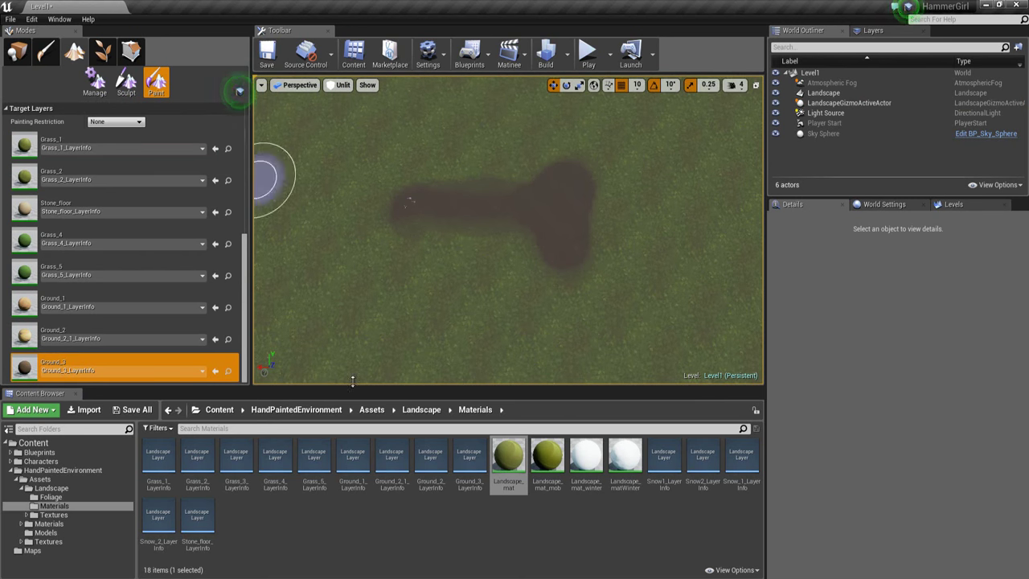
- Extend the Ground_3 soil path with winding side branches and a broad patch near the landscape edge, undoing the last stroke
{"action": "scroll", "coordinate": [623, 193], "scroll_direction": "down", "scroll_amount": 2}
{"action": "mouse_move", "coordinate": [623, 193]}
{"action": "right_mouse_down"}
{"action": "mouse_move", "coordinate": [605, 191]}
{"action": "mouse_move", "coordinate": [588, 277]}
{"action": "right_mouse_up"}
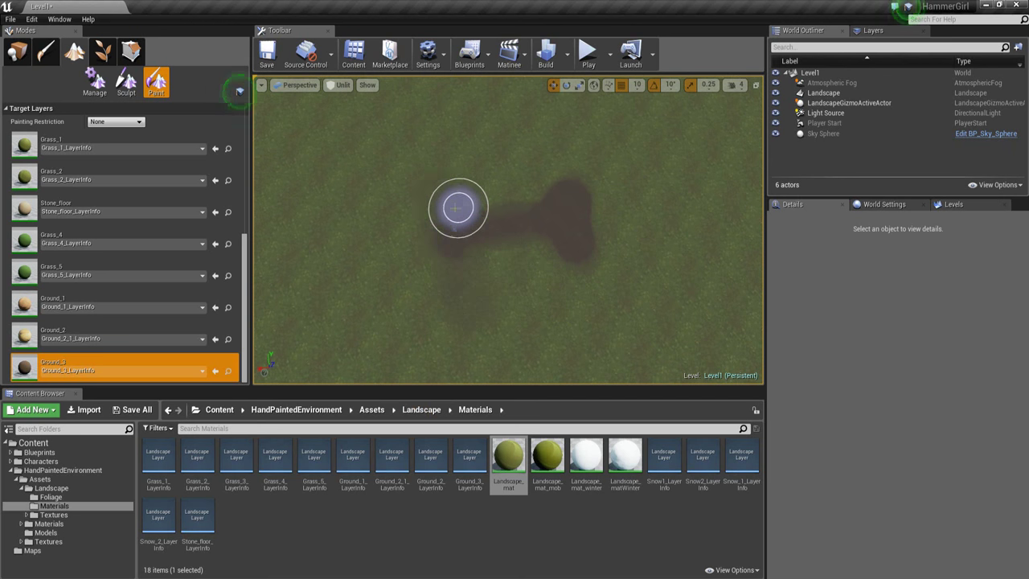
{"action": "right_click_drag", "start_coordinate": [438, 152], "coordinate": [425, 246]}
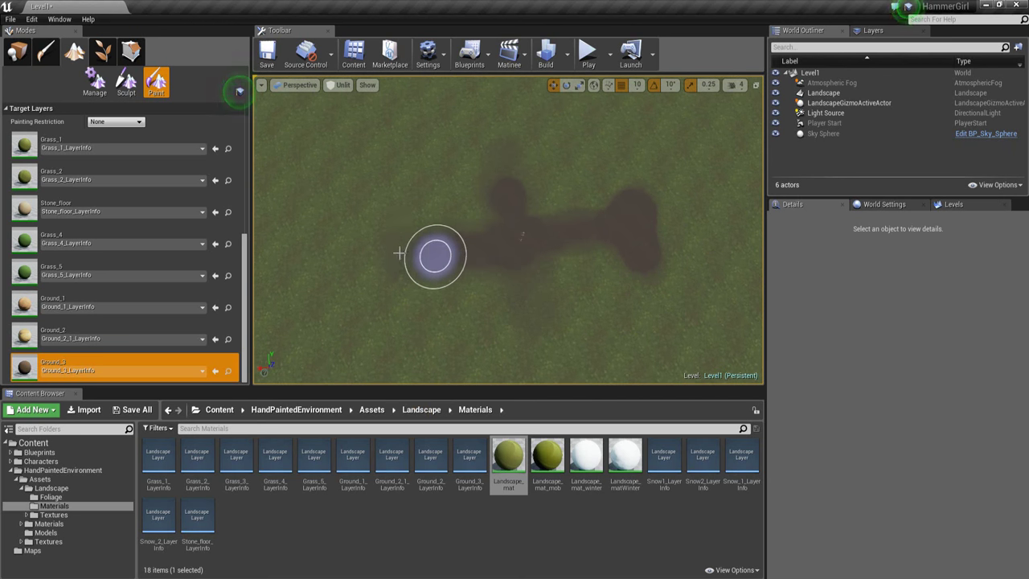
{"action": "mouse_move", "coordinate": [429, 121]}
{"action": "right_mouse_down"}
{"action": "mouse_move", "coordinate": [501, 174]}
{"action": "mouse_move", "coordinate": [573, 124]}
{"action": "mouse_move", "coordinate": [509, 106]}
{"action": "mouse_move", "coordinate": [646, 204]}
{"action": "right_mouse_up"}
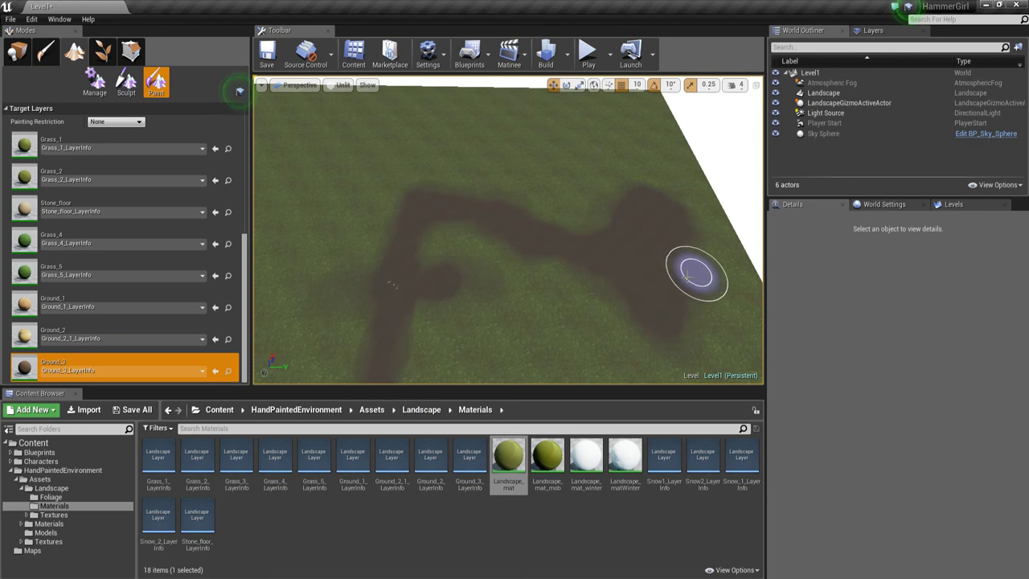
{"action": "mouse_move", "coordinate": [696, 274]}
{"action": "right_mouse_down"}
{"action": "mouse_move", "coordinate": [545, 239]}
{"action": "mouse_move", "coordinate": [744, 252]}
{"action": "mouse_move", "coordinate": [586, 309]}
{"action": "mouse_move", "coordinate": [473, 295]}
{"action": "mouse_move", "coordinate": [419, 233]}
{"action": "right_mouse_up"}
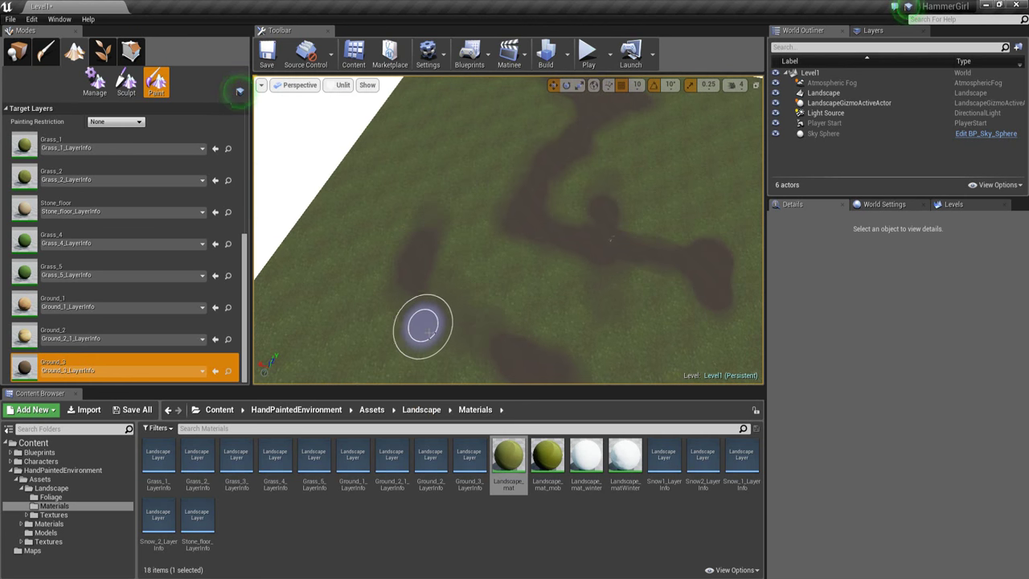
{"action": "mouse_move", "coordinate": [508, 350]}
{"action": "right_mouse_down"}
{"action": "mouse_move", "coordinate": [473, 372]}
{"action": "mouse_move", "coordinate": [378, 283]}
{"action": "right_mouse_up"}
{"action": "key", "text": "ctrl+z"}
- Leave landscape painting and return to the mode for placing actors
{"action": "left_click", "coordinate": [126, 83]}
{"action": "mouse_move", "coordinate": [501, 317]}
{"action": "right_mouse_down"}
{"action": "mouse_move", "coordinate": [728, 308]}
{"action": "mouse_move", "coordinate": [352, 248]}
{"action": "right_mouse_up"}
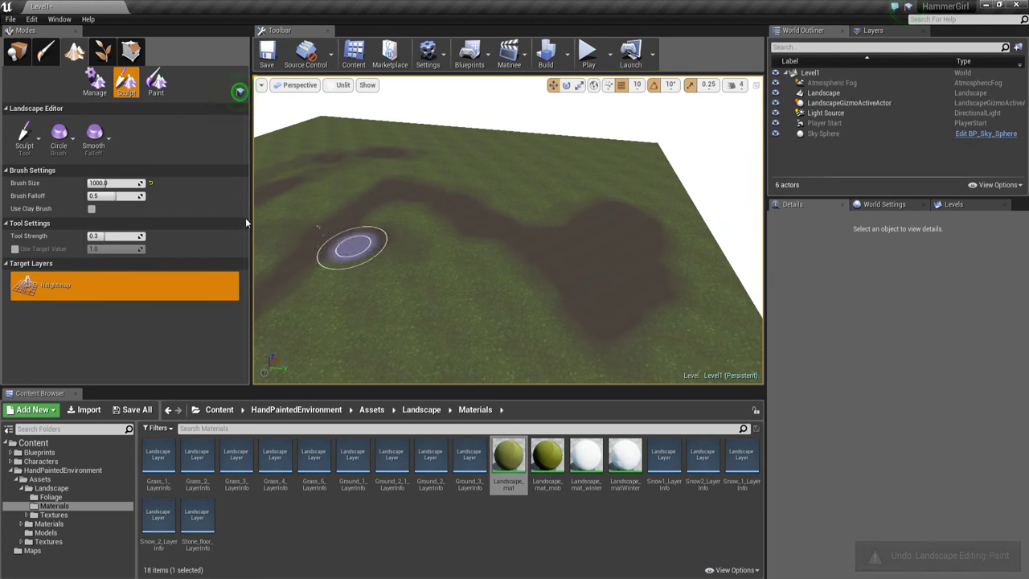
{"action": "key", "text": "w"}
{"action": "mouse_move", "coordinate": [489, 287]}
{"action": "right_mouse_down"}
{"action": "mouse_move", "coordinate": [384, 308]}
{"action": "mouse_move", "coordinate": [459, 301]}
{"action": "mouse_move", "coordinate": [407, 321]}
{"action": "right_mouse_up"}
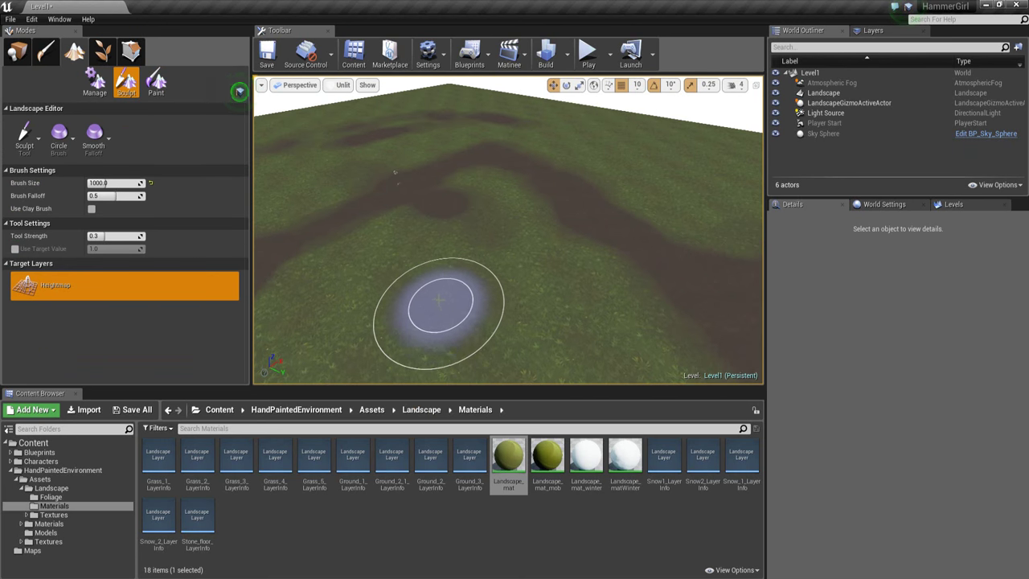
{"action": "left_click", "coordinate": [18, 55]}
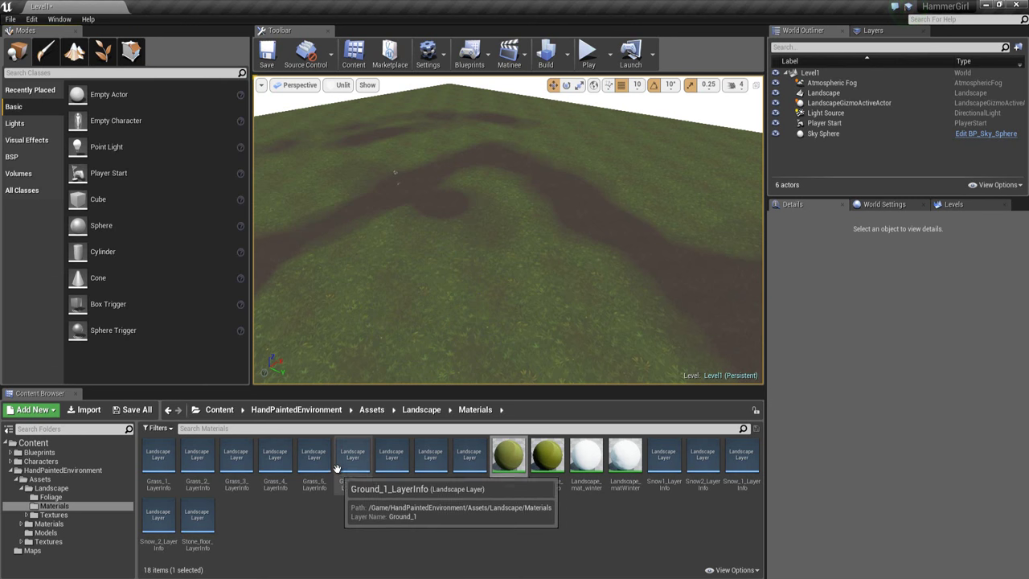
{"action": "right_click_drag", "start_coordinate": [489, 285], "coordinate": [513, 277]}
{"action": "right_click_drag", "start_coordinate": [610, 304], "coordinate": [548, 302]}
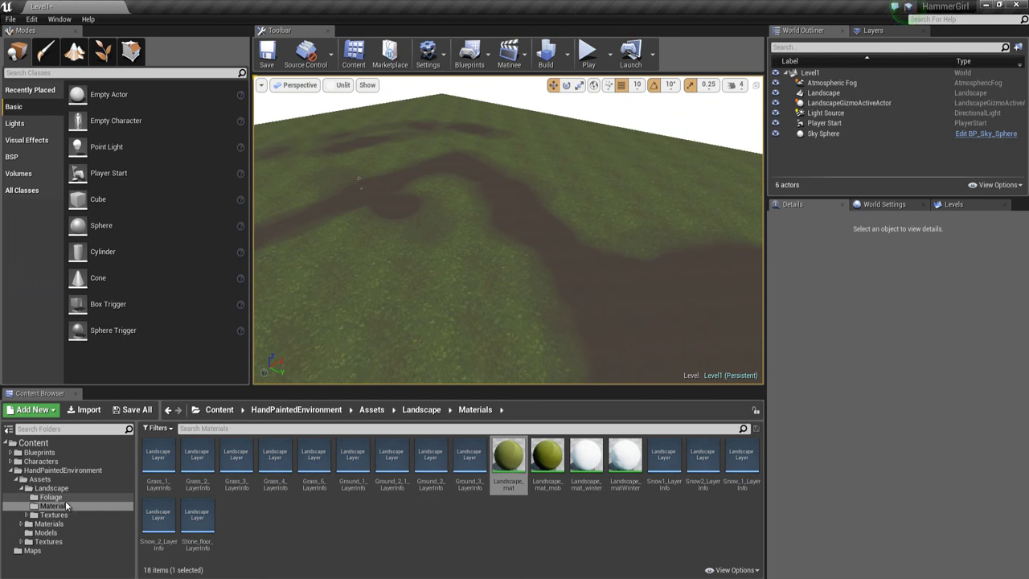
- Open the Models folder under HandPaintedEnvironment/Assets and look through its meshes
{"action": "left_click", "coordinate": [50, 472]}
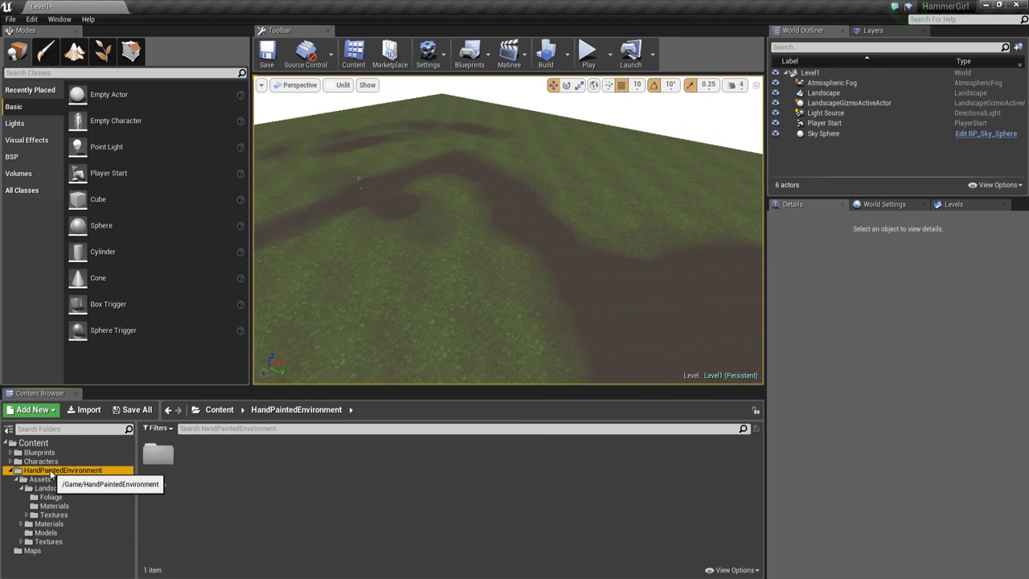
{"action": "double_click", "coordinate": [174, 466]}
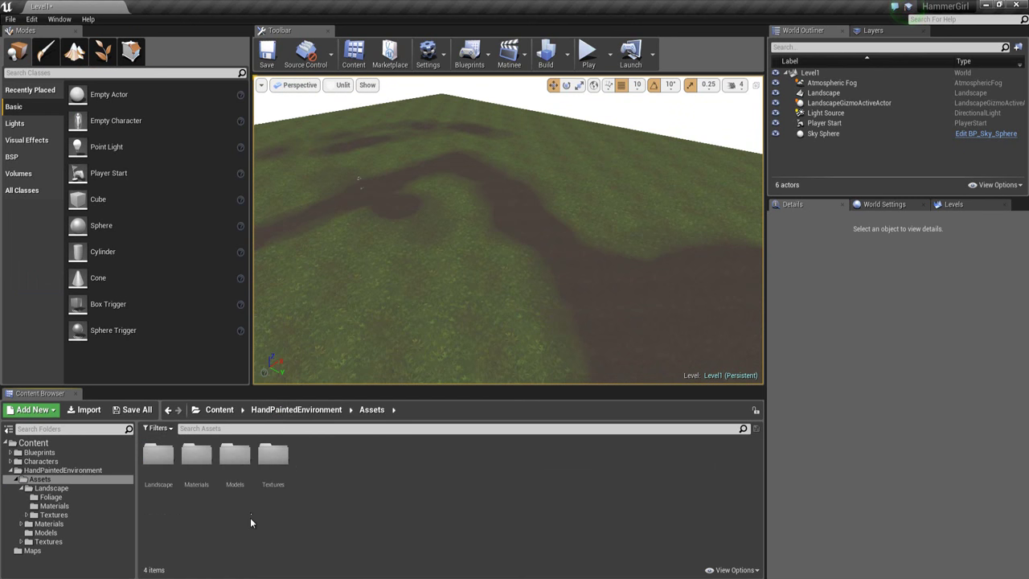
{"action": "double_click", "coordinate": [234, 459]}
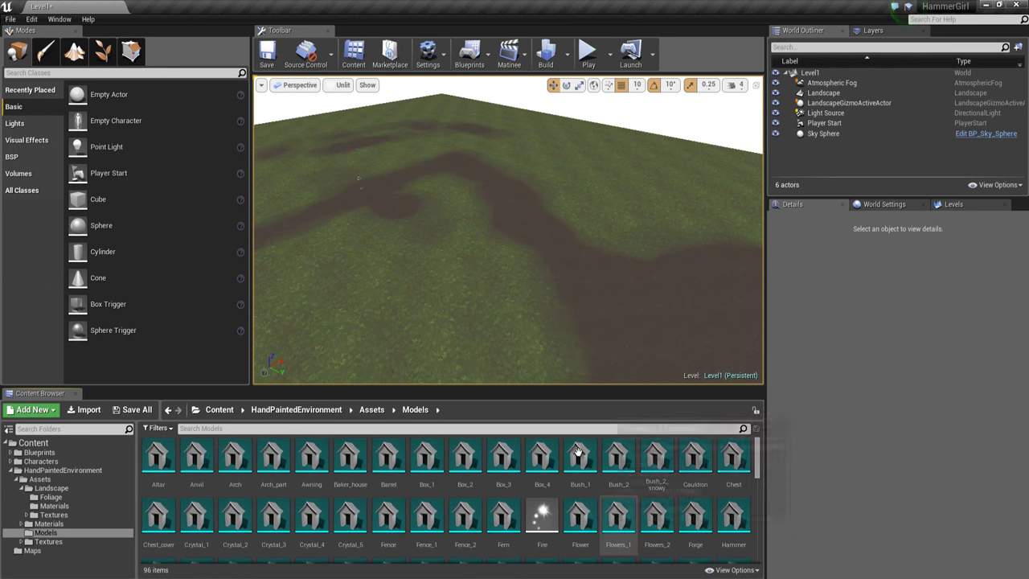
{"action": "scroll", "coordinate": [569, 474], "scroll_direction": "down", "scroll_amount": 3}
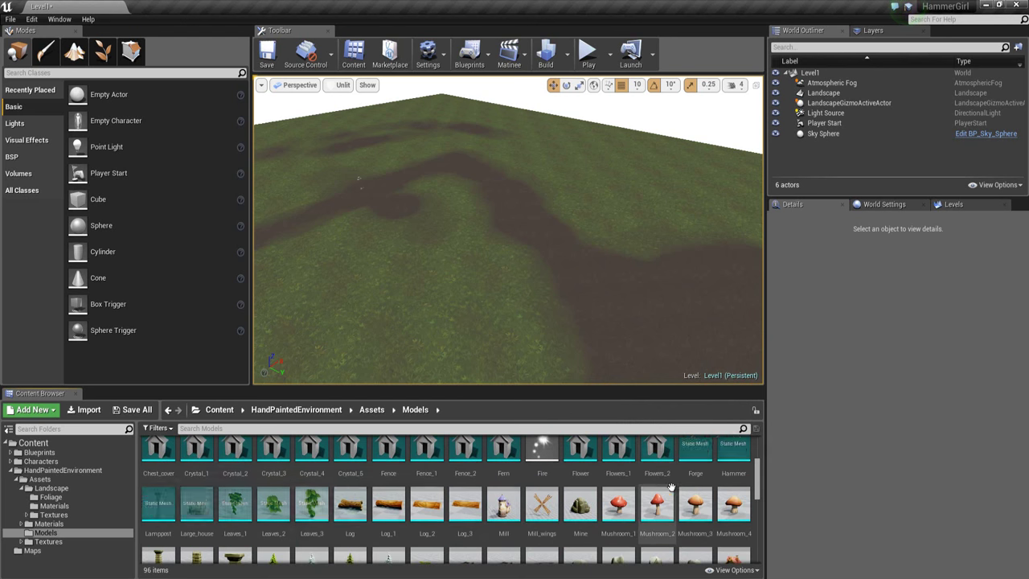
{"action": "scroll", "coordinate": [602, 488], "scroll_direction": "down", "scroll_amount": 5}
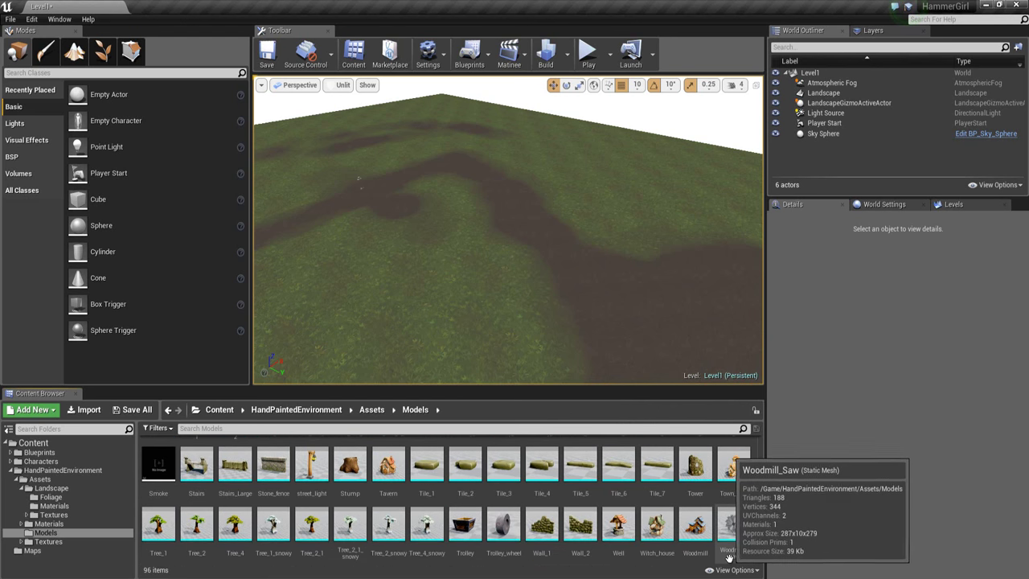
- Select the Town_Hall, Witch_house, Woodmill, Tavern, Small_house and Mill meshes together
{"action": "left_click", "coordinate": [736, 482]}
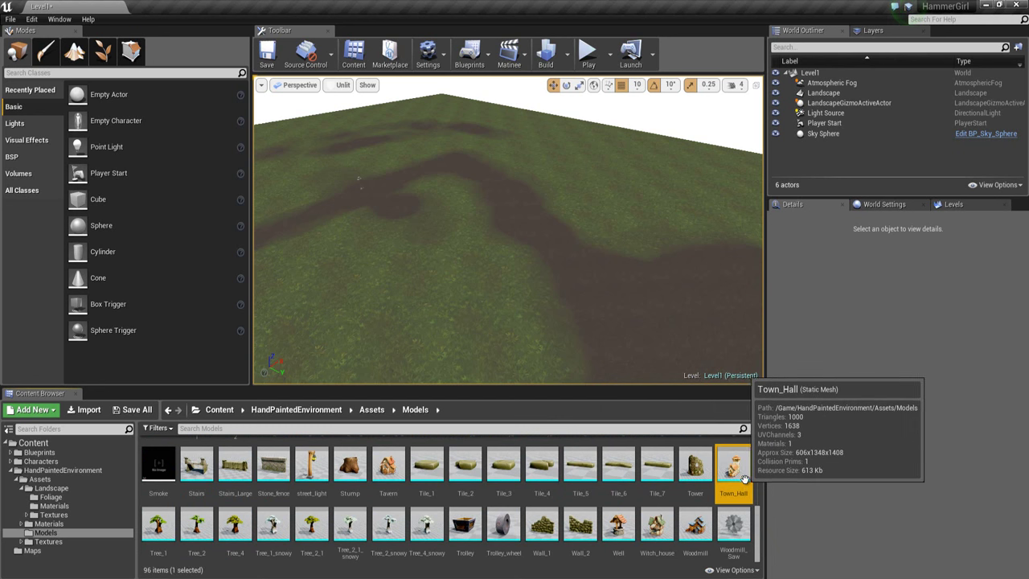
{"action": "left_click", "coordinate": [705, 544], "text": "ctrl"}
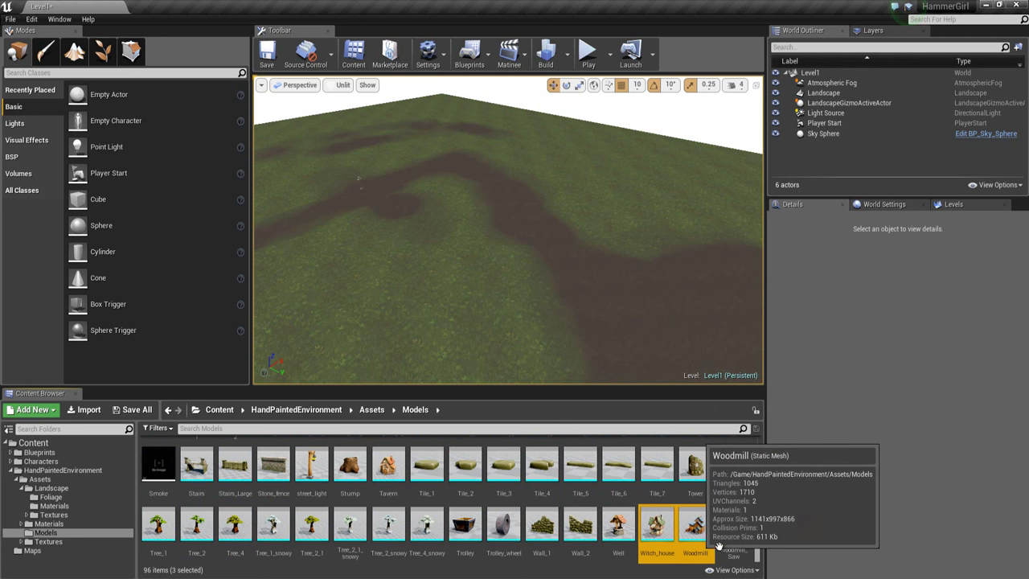
{"action": "left_click", "coordinate": [389, 471], "text": "ctrl"}
{"action": "scroll", "coordinate": [483, 518], "scroll_direction": "up", "scroll_amount": 2}
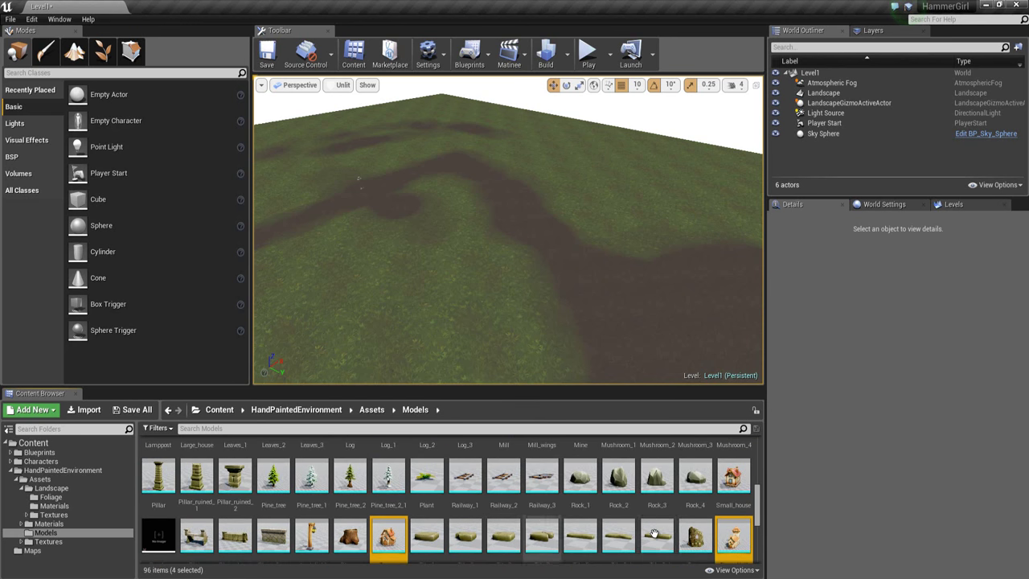
{"action": "left_click", "coordinate": [734, 498], "text": "ctrl"}
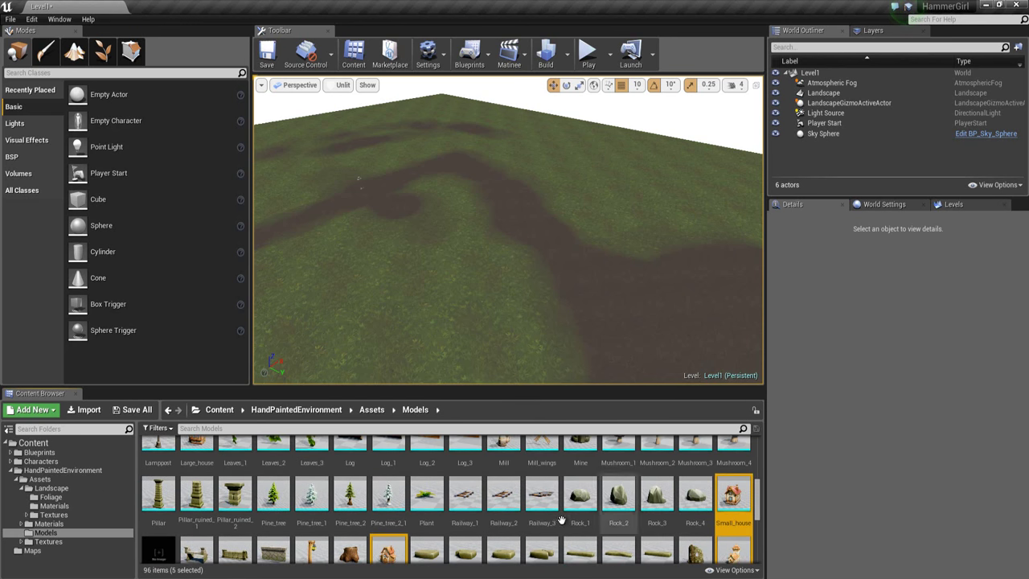
{"action": "scroll", "coordinate": [611, 515], "scroll_direction": "up", "scroll_amount": 1}
{"action": "left_click", "coordinate": [503, 475], "text": "ctrl"}
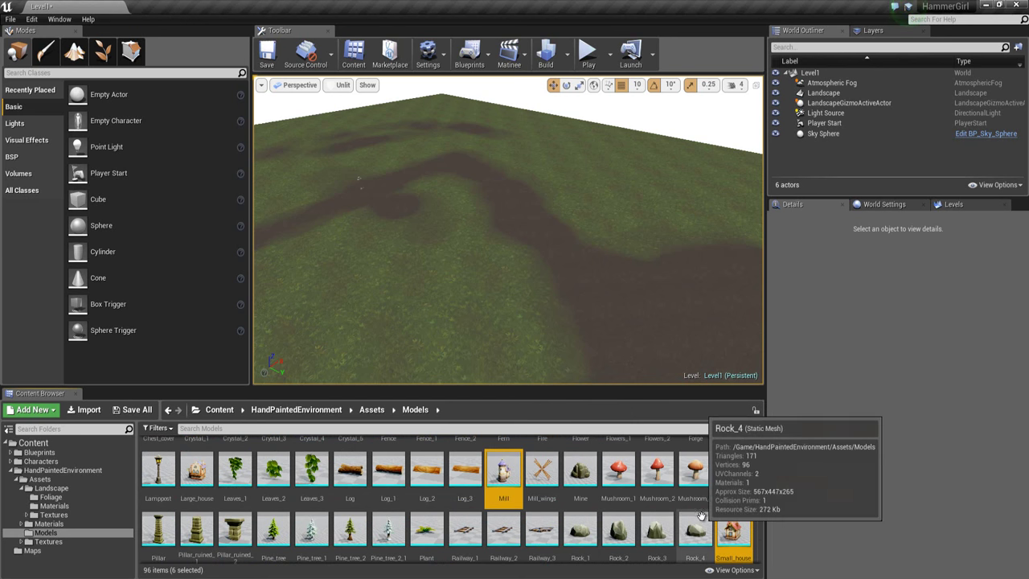
- Add Large_house, Forge and Baker_house to the selection and place all nine buildings on the grass beside the soil path
{"action": "scroll", "coordinate": [287, 532], "scroll_direction": "up", "scroll_amount": 1}
{"action": "left_click", "coordinate": [196, 507], "text": "ctrl"}
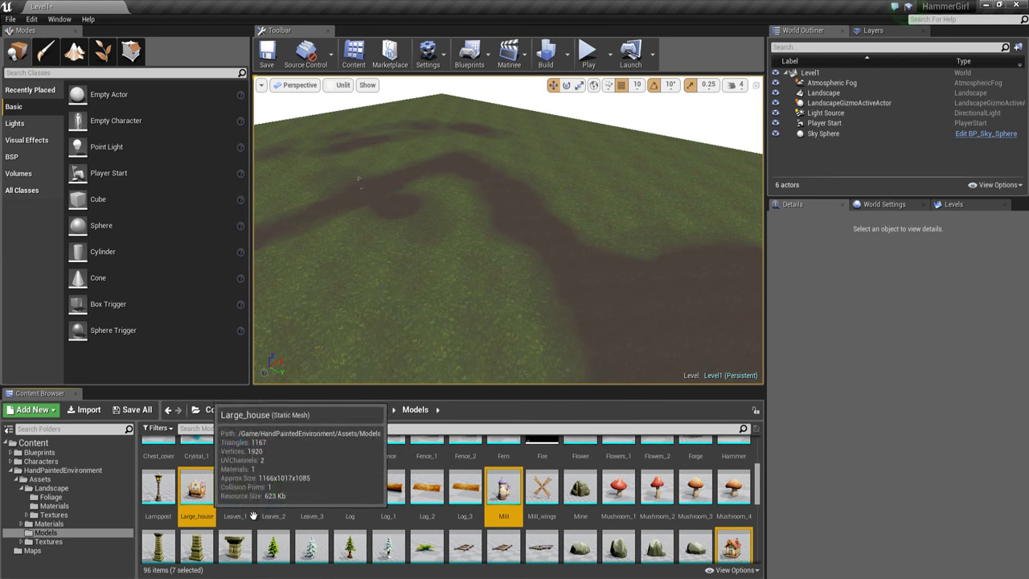
{"action": "scroll", "coordinate": [196, 514], "scroll_direction": "up", "scroll_amount": 1}
{"action": "left_click", "coordinate": [696, 494], "text": "ctrl"}
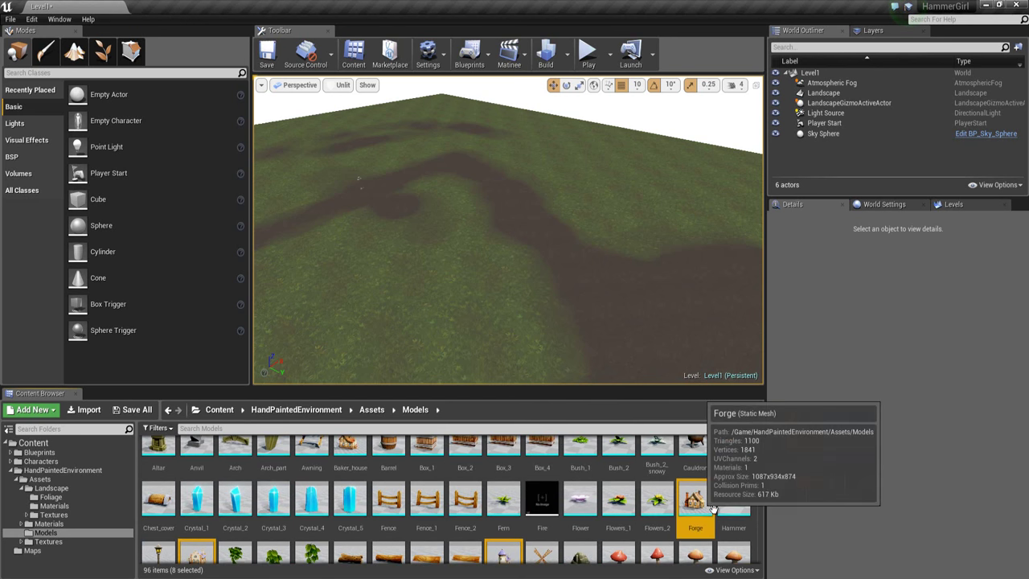
{"action": "scroll", "coordinate": [696, 498], "scroll_direction": "up", "scroll_amount": 1}
{"action": "left_click", "coordinate": [350, 458], "text": "ctrl"}
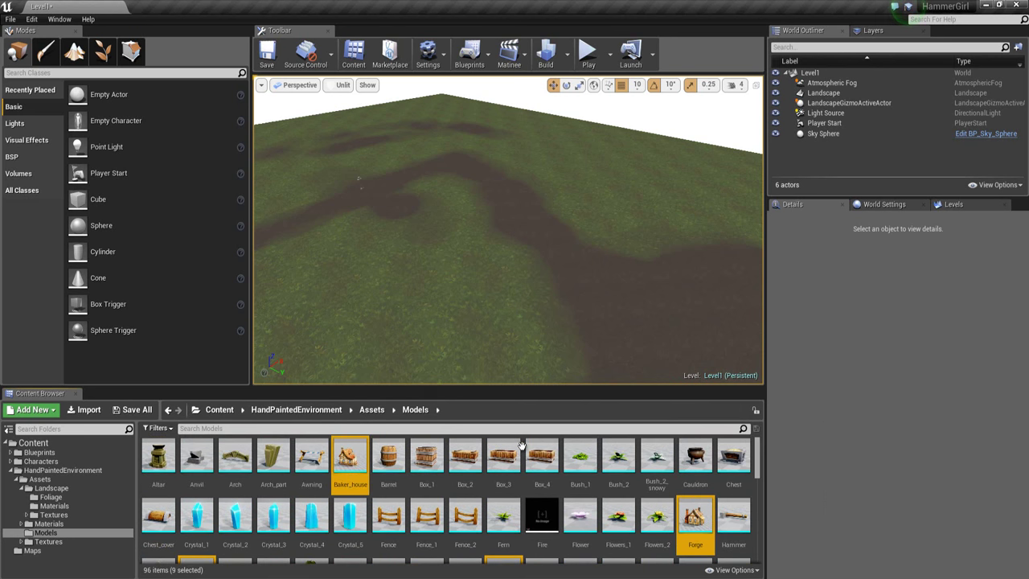
{"action": "scroll", "coordinate": [618, 490], "scroll_direction": "down", "scroll_amount": 4}
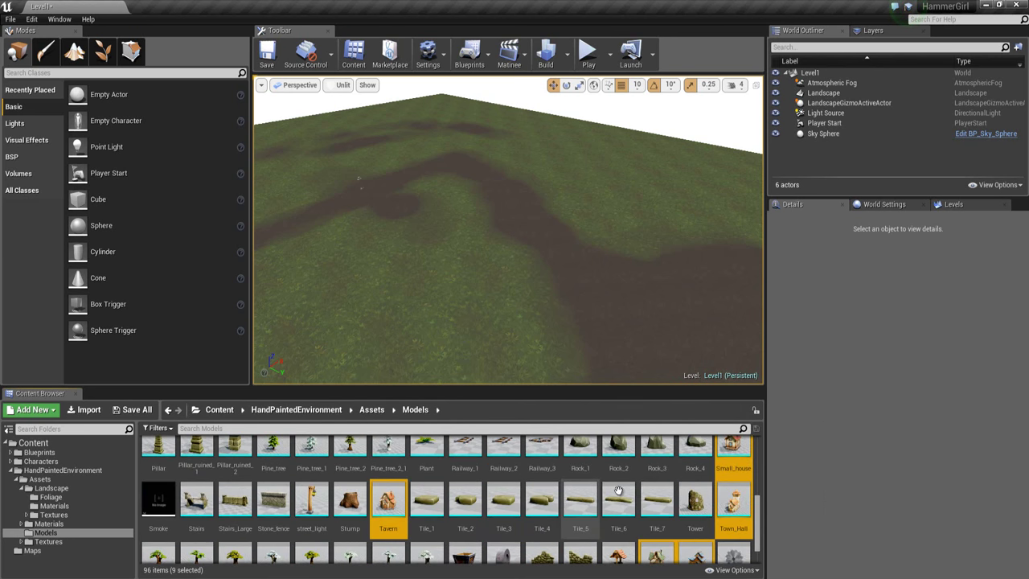
{"action": "scroll", "coordinate": [707, 503], "scroll_direction": "up", "scroll_amount": 1}
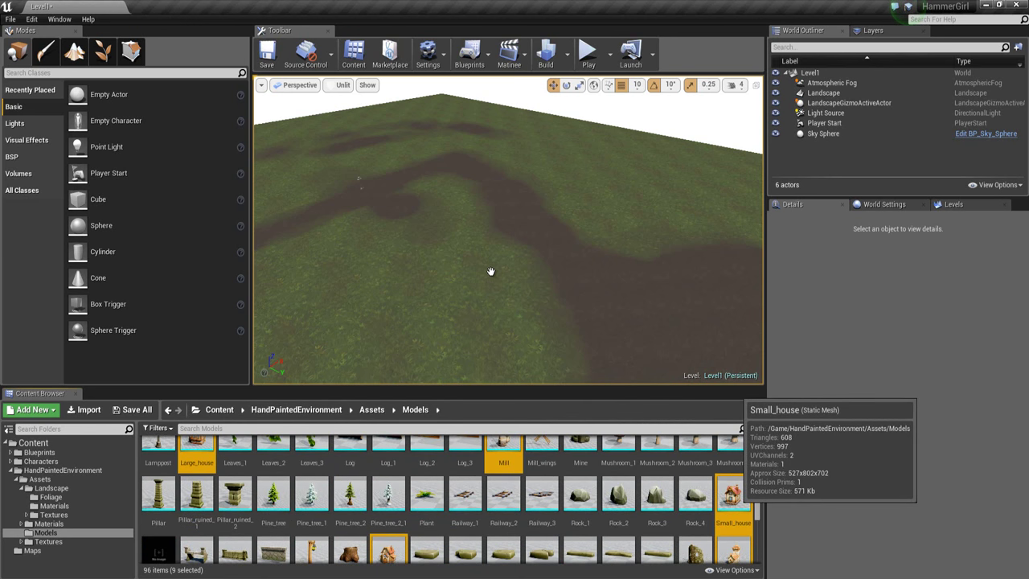
{"action": "left_click_drag", "start_coordinate": [494, 270], "coordinate": [496, 272]}
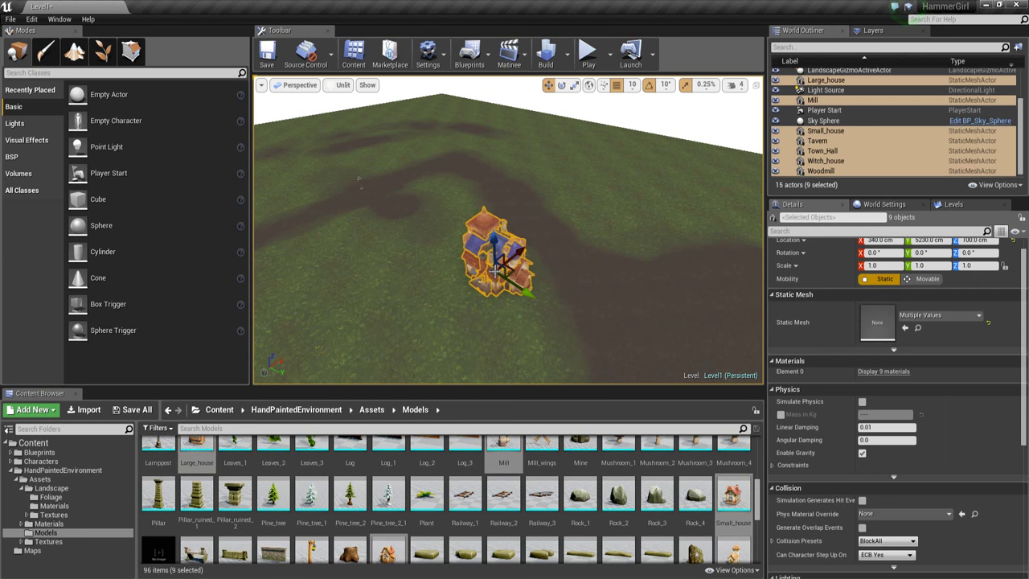
{"action": "key", "text": "f"}
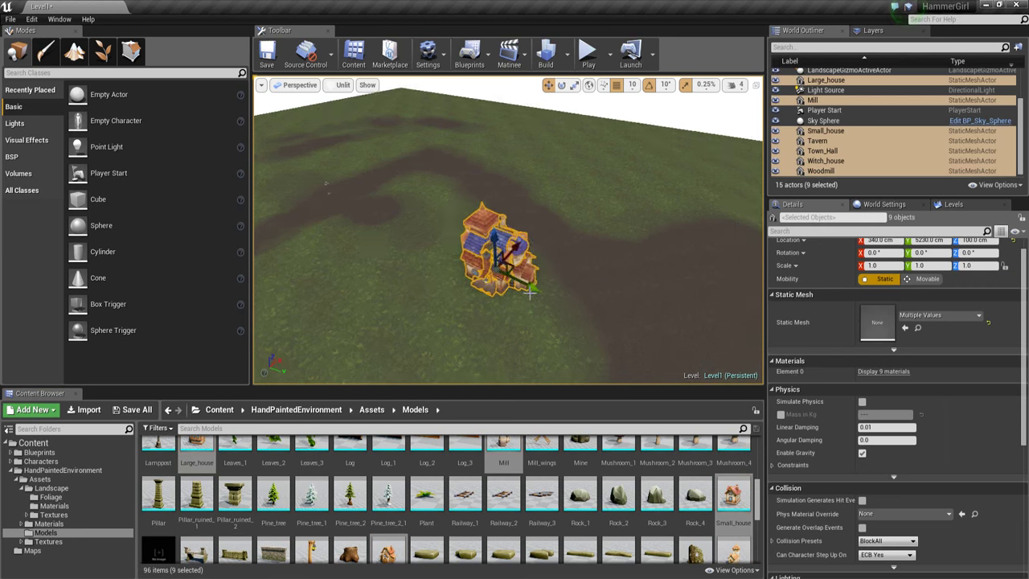
- Pull the Forge, Town_Hall and Large_house out of the overlapping stack of buildings onto free grass
{"action": "left_click", "coordinate": [575, 237]}
{"action": "left_click_drag", "start_coordinate": [575, 237], "coordinate": [414, 242]}
{"action": "left_click", "coordinate": [532, 262]}
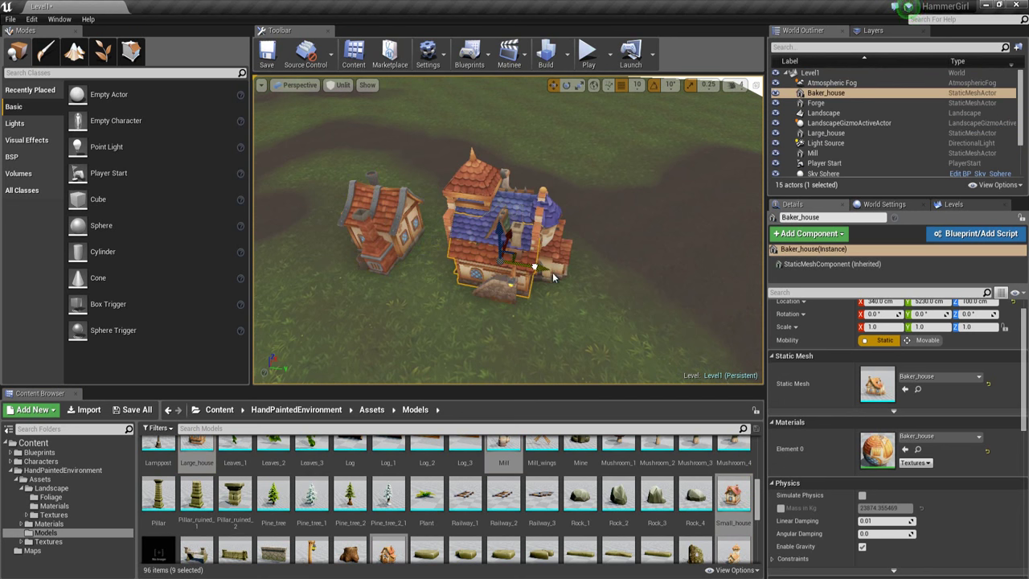
{"action": "left_click", "coordinate": [554, 278]}
{"action": "left_click_drag", "start_coordinate": [543, 271], "coordinate": [715, 303]}
{"action": "right_click_drag", "start_coordinate": [683, 296], "coordinate": [656, 285]}
{"action": "left_click", "coordinate": [481, 266]}
{"action": "left_click_drag", "start_coordinate": [555, 277], "coordinate": [366, 223]}
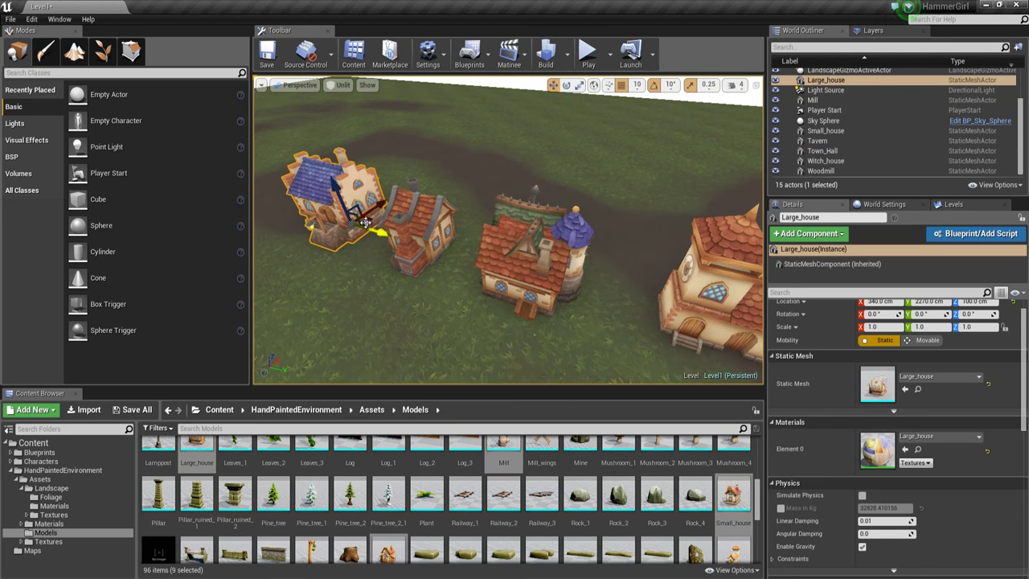
- Move the Baker_house and the Witch_house out of the building stack to separate spots on the grass
{"action": "left_click", "coordinate": [522, 270]}
{"action": "left_click_drag", "start_coordinate": [555, 251], "coordinate": [487, 358]}
{"action": "left_click", "coordinate": [537, 239]}
{"action": "right_click_drag", "start_coordinate": [547, 242], "coordinate": [499, 297]}
{"action": "left_click_drag", "start_coordinate": [621, 213], "coordinate": [458, 326]}
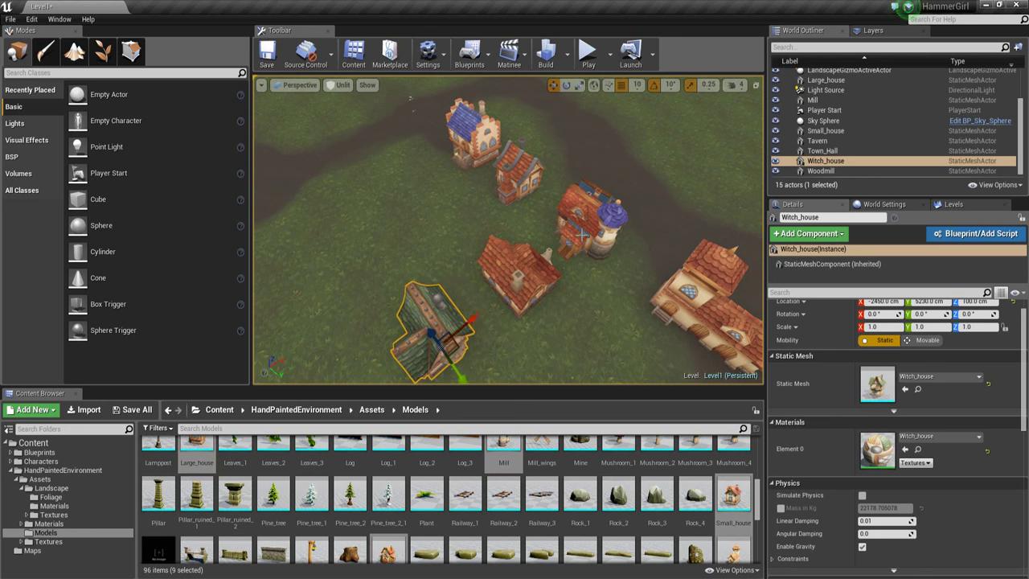
- Move the Tavern, Small_house and Mill away from the Woodmill to their own spots among the other buildings
{"action": "left_click", "coordinate": [581, 233]}
{"action": "left_click", "coordinate": [591, 231]}
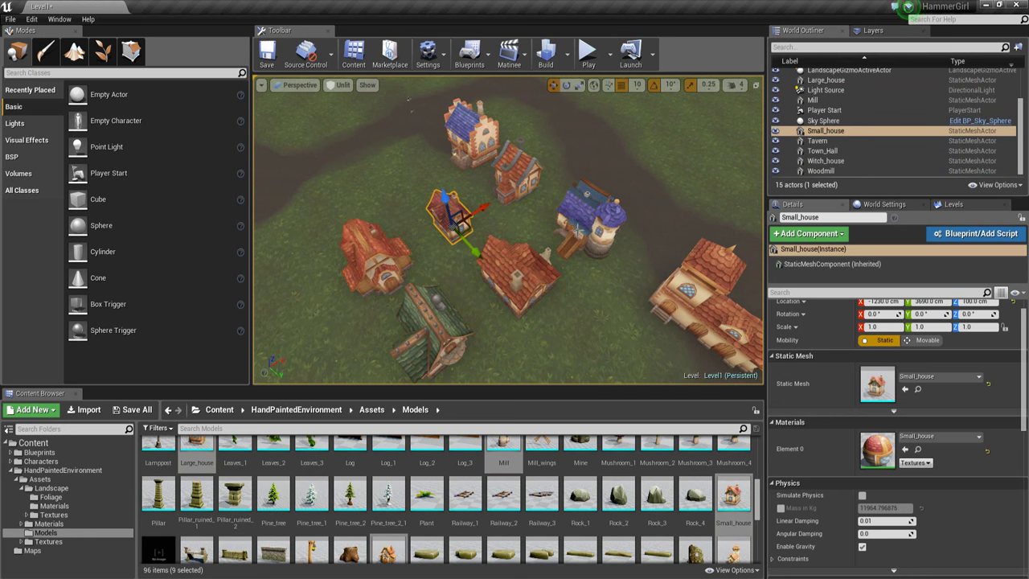
{"action": "left_click_drag", "start_coordinate": [578, 231], "coordinate": [434, 193]}
{"action": "left_click", "coordinate": [564, 217]}
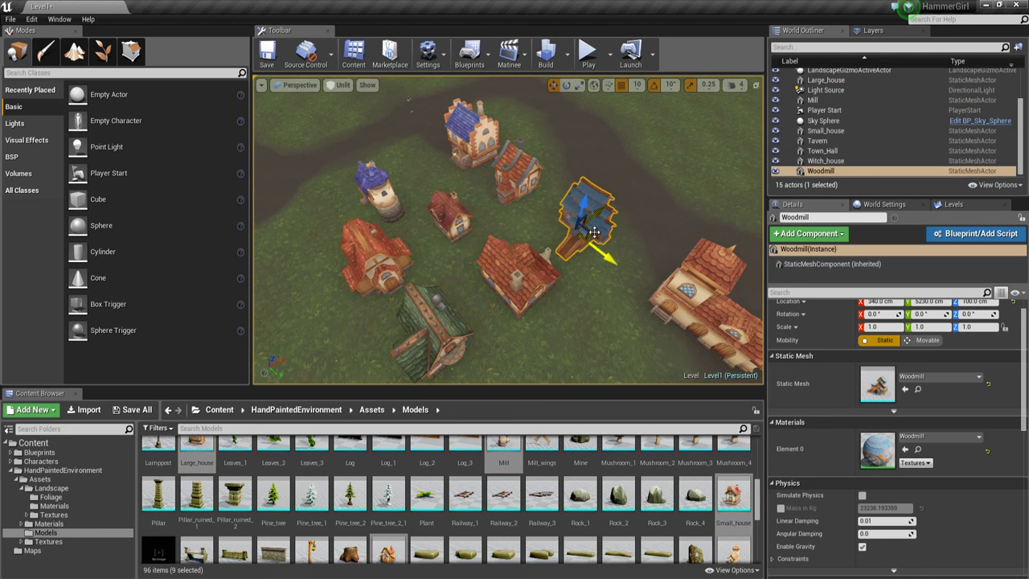
{"action": "key", "text": "Escape"}
- Move the Town_Hall to the edge of the wide soil clearing, at about X 2710 cm, Y 6610 cm
{"action": "right_click_drag", "start_coordinate": [591, 263], "coordinate": [537, 252]}
{"action": "right_click_drag", "start_coordinate": [451, 242], "coordinate": [644, 202]}
{"action": "right_click_drag", "start_coordinate": [524, 275], "coordinate": [787, 335]}
{"action": "key", "text": "s"}
{"action": "right_click_drag", "start_coordinate": [430, 308], "coordinate": [387, 304]}
{"action": "left_click", "coordinate": [458, 306]}
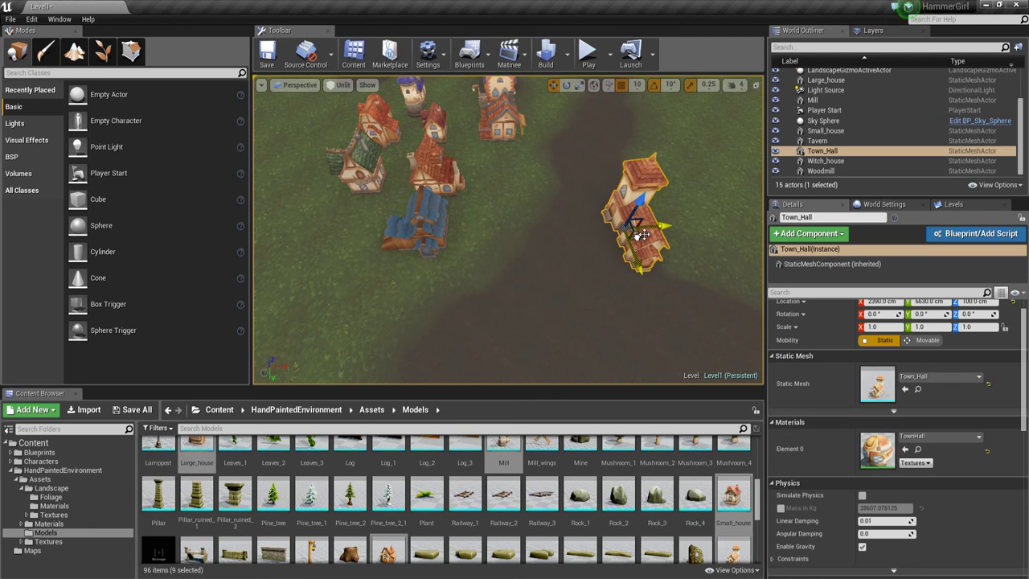
{"action": "left_click_drag", "start_coordinate": [652, 235], "coordinate": [655, 238]}
{"action": "right_click_drag", "start_coordinate": [514, 240], "coordinate": [583, 230]}
{"action": "key", "text": "w"}
{"action": "key", "text": "w"}
{"action": "key", "text": "s"}
{"action": "left_click_drag", "start_coordinate": [584, 231], "coordinate": [615, 285], "text": "alt"}
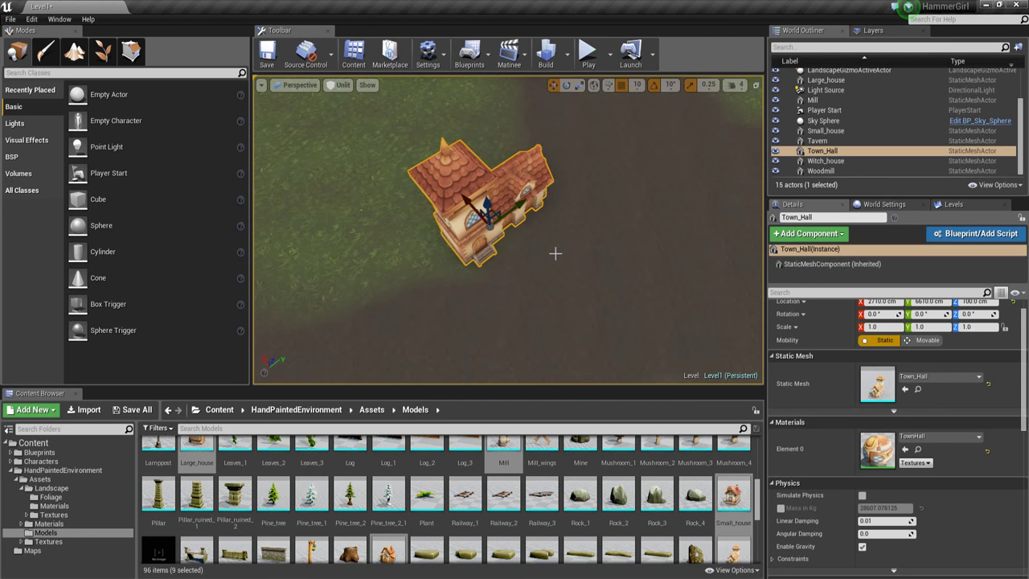
{"action": "key", "text": "s"}
- Move the Baker_house next to the Town_Hall, at about X 2920 cm, and rotate it -90° about Z to face the clearing
{"action": "right_click_drag", "start_coordinate": [556, 253], "coordinate": [497, 294]}
{"action": "left_click", "coordinate": [492, 299]}
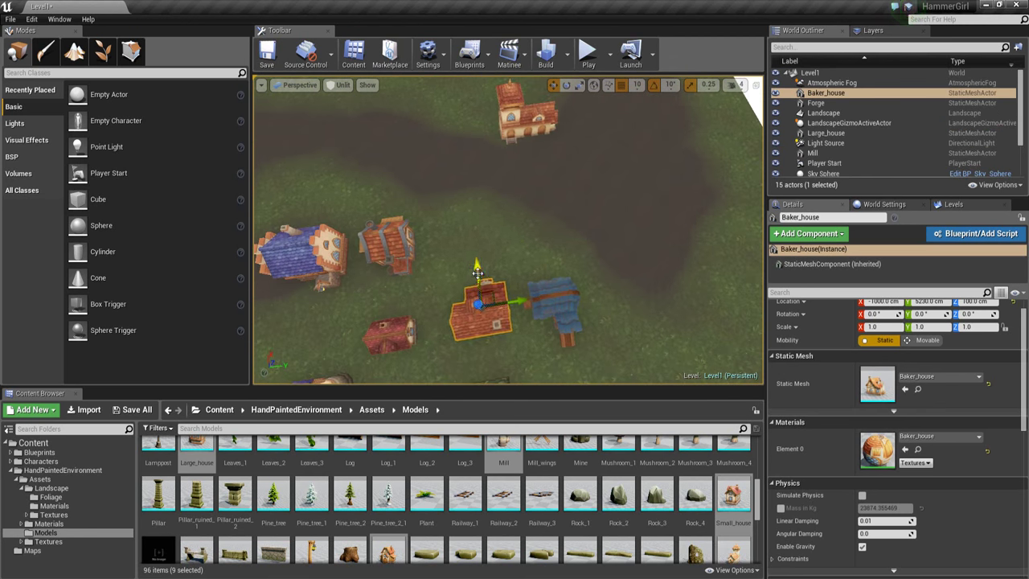
{"action": "left_click_drag", "start_coordinate": [470, 95], "coordinate": [470, 103]}
{"action": "key", "text": "w"}
{"action": "right_click_drag", "start_coordinate": [470, 103], "coordinate": [468, 165]}
{"action": "key", "text": "s"}
{"action": "key", "text": "e"}
{"action": "key", "text": "w"}
{"action": "left_click_drag", "start_coordinate": [572, 236], "coordinate": [541, 230], "text": "alt"}
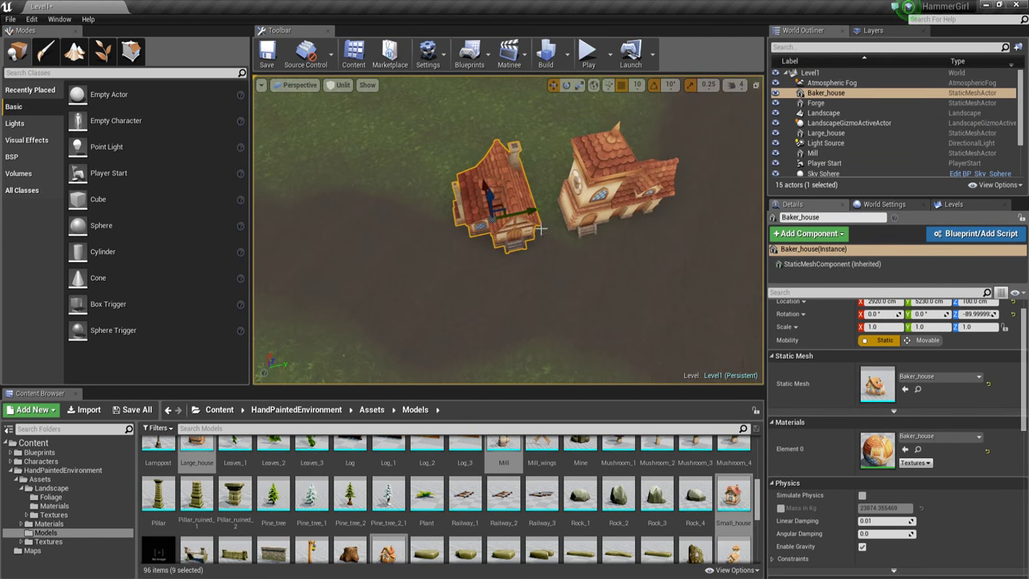
{"action": "key", "text": "s"}
- Move the Witch_house to the soil clearing's edge across from the Town_Hall, at about X 360 cm, Y 7030 cm
{"action": "right_click_drag", "start_coordinate": [517, 218], "coordinate": [595, 227]}
{"action": "key", "text": "Escape"}
{"action": "left_click", "coordinate": [609, 231]}
{"action": "left_click", "coordinate": [667, 330]}
{"action": "right_click_drag", "start_coordinate": [667, 330], "coordinate": [586, 329]}
{"action": "key", "text": "e"}
{"action": "key", "text": "r"}
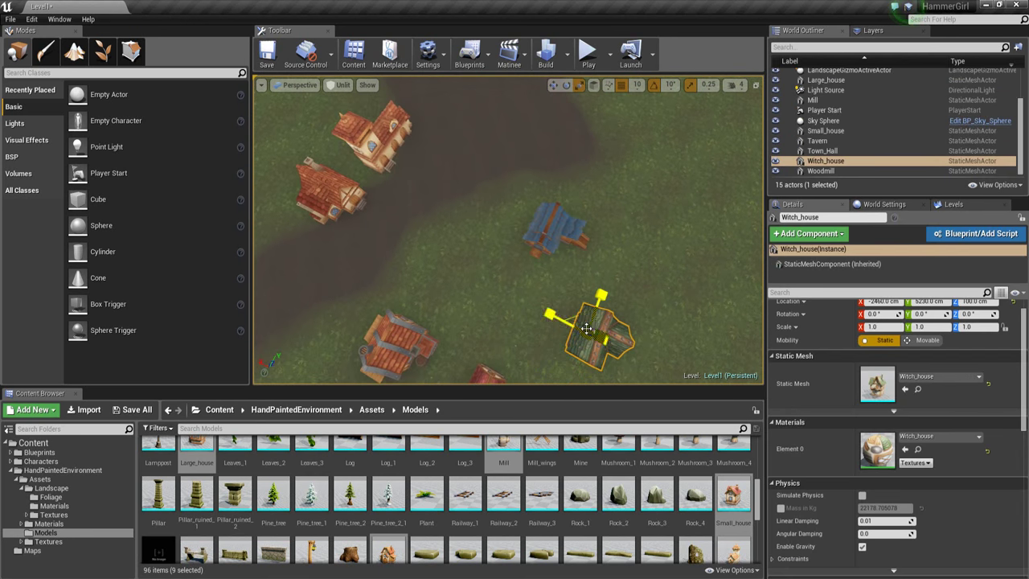
{"action": "left_click_drag", "start_coordinate": [483, 161], "coordinate": [480, 160]}
{"action": "right_click_drag", "start_coordinate": [479, 160], "coordinate": [418, 153]}
- Rotate the Witch_house 180° about Z
{"action": "key", "text": "w"}
{"action": "key", "text": "e"}
{"action": "left_click_drag", "start_coordinate": [510, 305], "coordinate": [333, 315]}
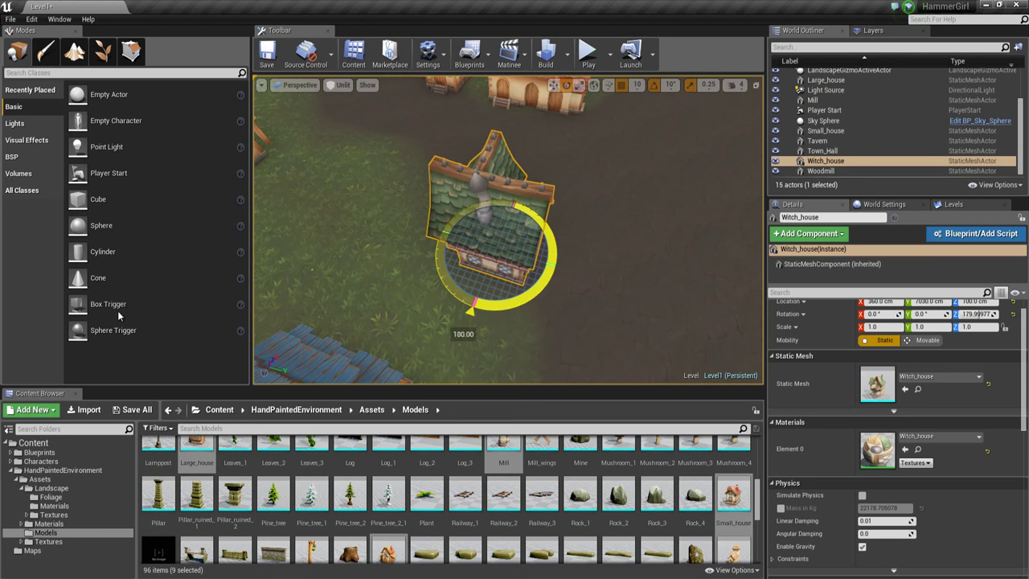
{"action": "left_click_drag", "start_coordinate": [119, 312], "coordinate": [119, 312]}
- Rotate the Large_house about Z and move it along the soil path to stand beside the Witch_house
{"action": "right_click_drag", "start_coordinate": [584, 260], "coordinate": [514, 330]}
{"action": "left_click", "coordinate": [399, 299]}
{"action": "key", "text": "r"}
{"action": "left_click_drag", "start_coordinate": [449, 317], "coordinate": [490, 341]}
{"action": "right_click_drag", "start_coordinate": [492, 334], "coordinate": [498, 293]}
{"action": "left_click_drag", "start_coordinate": [474, 301], "coordinate": [753, 259]}
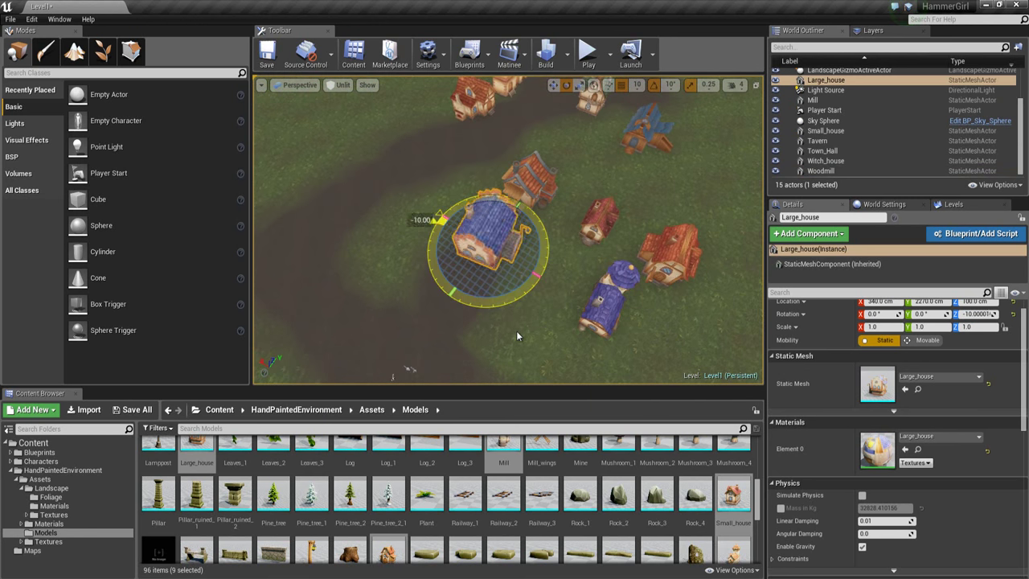
{"action": "left_click_drag", "start_coordinate": [516, 331], "coordinate": [519, 325]}
{"action": "key", "text": "w"}
{"action": "left_click_drag", "start_coordinate": [516, 216], "coordinate": [588, 110]}
{"action": "right_click_drag", "start_coordinate": [588, 111], "coordinate": [527, 225]}
{"action": "left_click_drag", "start_coordinate": [503, 234], "coordinate": [520, 236]}
{"action": "right_click_drag", "start_coordinate": [520, 237], "coordinate": [484, 225]}
- Move the Forge along Y, closer to the Large_house, and clear the selection
{"action": "left_click", "coordinate": [484, 251]}
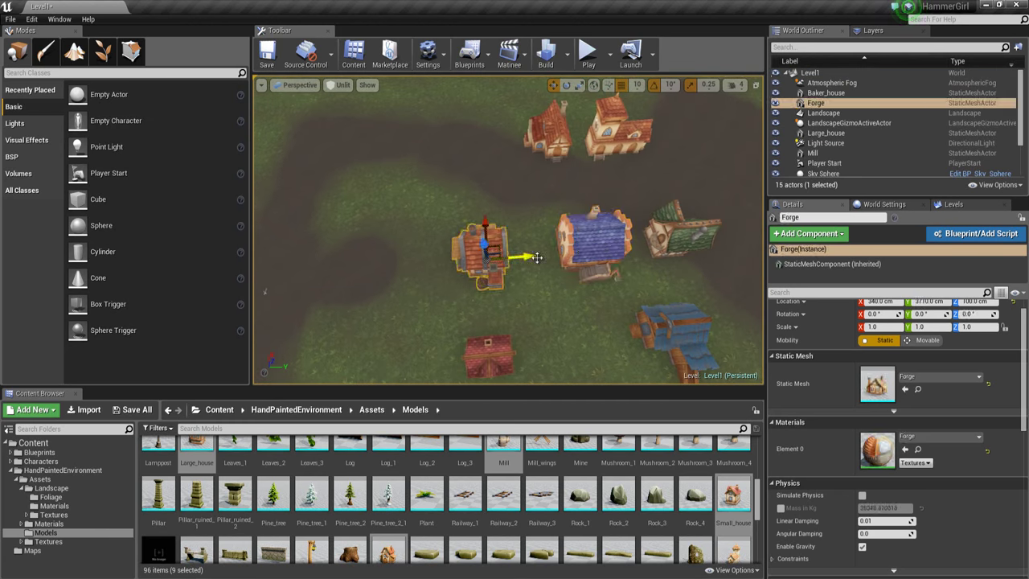
{"action": "left_click_drag", "start_coordinate": [537, 257], "coordinate": [573, 258]}
{"action": "left_click", "coordinate": [549, 145]}
- Examine the open soil clearing beyond the Town_Hall and look through the Models folder for pieces to build a wall
{"action": "right_click_drag", "start_coordinate": [573, 258], "coordinate": [619, 265]}
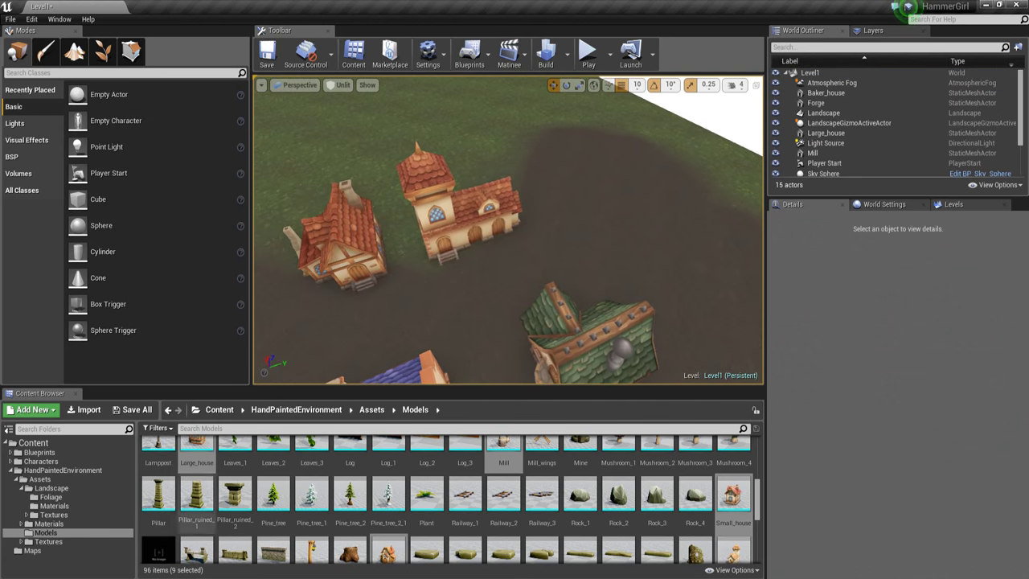
{"action": "scroll", "coordinate": [482, 498], "scroll_direction": "down", "scroll_amount": 3}
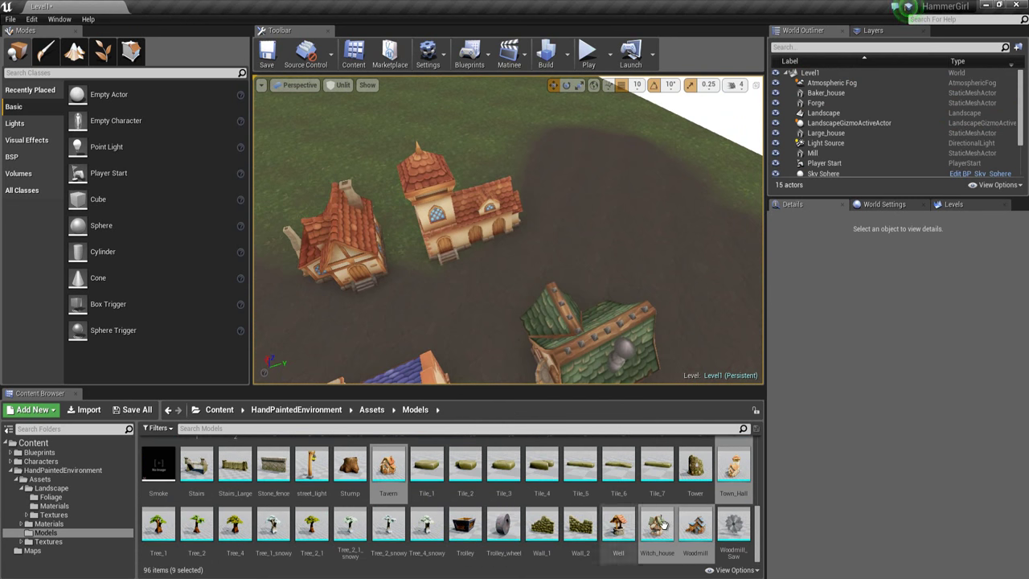
{"action": "right_click_drag", "start_coordinate": [432, 260], "coordinate": [555, 225]}
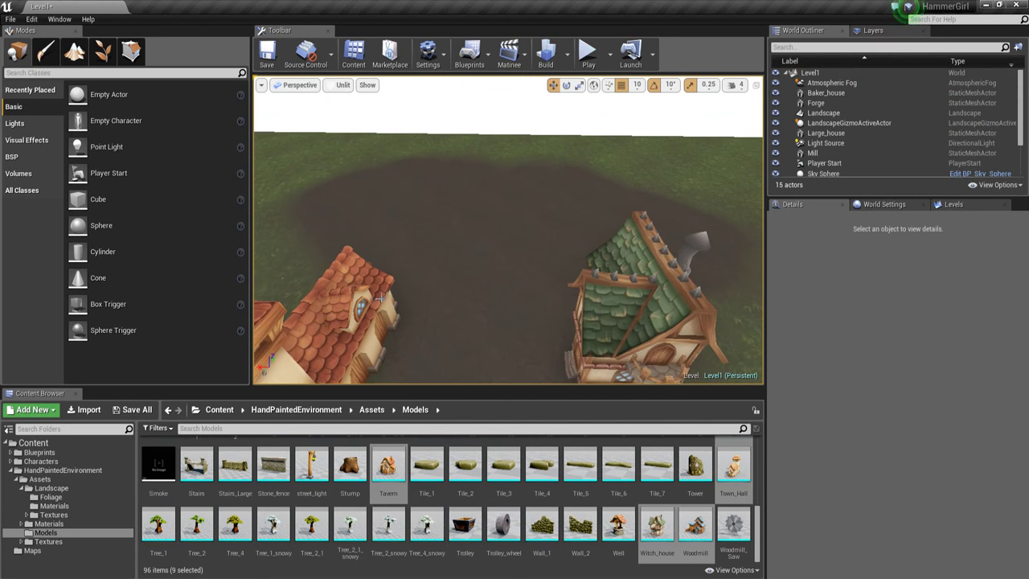
{"action": "right_click_drag", "start_coordinate": [556, 240], "coordinate": [471, 225]}
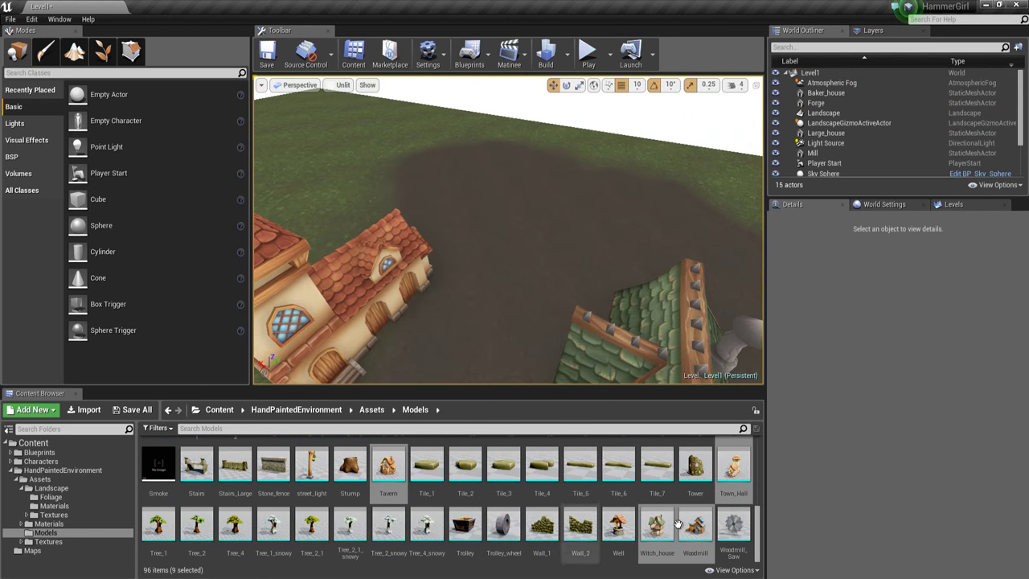
{"action": "scroll", "coordinate": [652, 521], "scroll_direction": "up", "scroll_amount": 2}
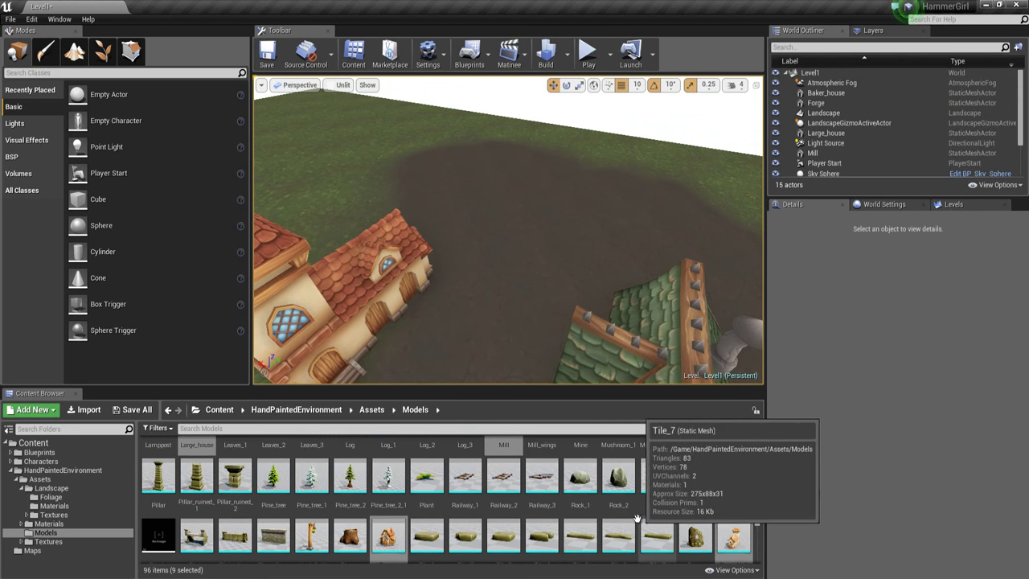
{"action": "scroll", "coordinate": [640, 521], "scroll_direction": "up", "scroll_amount": 5}
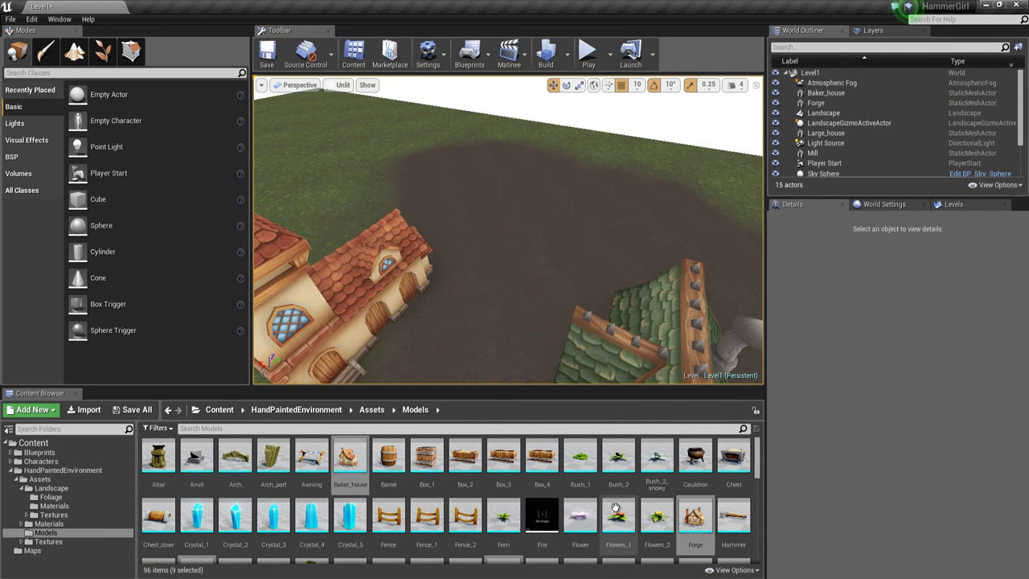
{"action": "scroll", "coordinate": [615, 508], "scroll_direction": "down", "scroll_amount": 10}
{"action": "left_click_drag", "start_coordinate": [547, 367], "coordinate": [692, 273]}
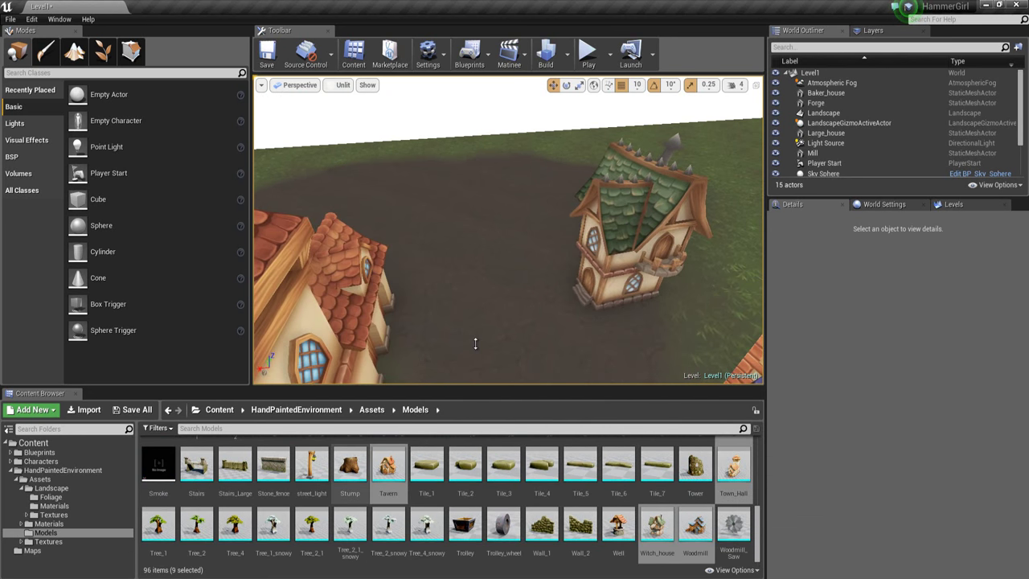
{"action": "left_click_drag", "start_coordinate": [476, 343], "coordinate": [459, 323]}
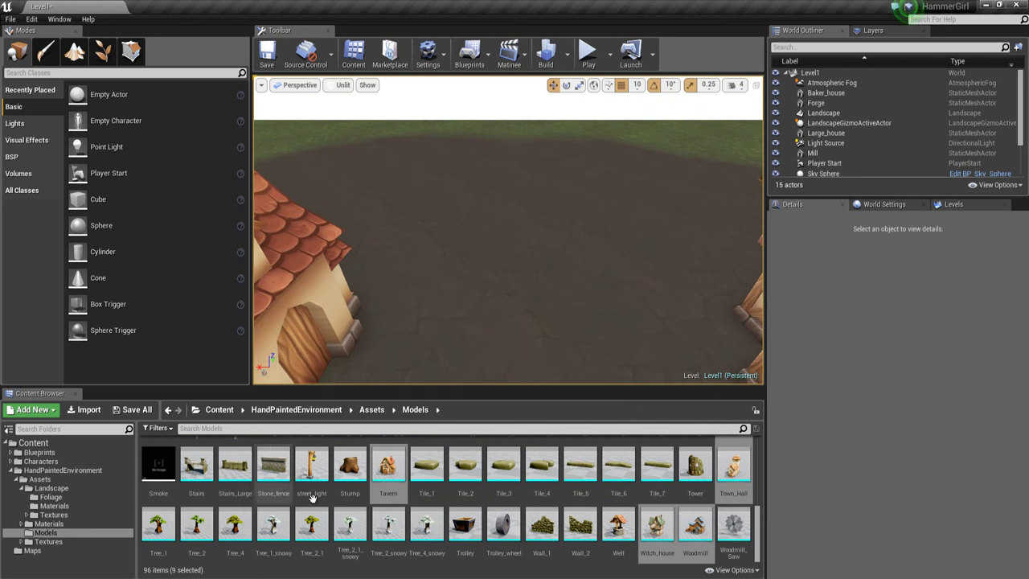
- Place a Stone_fence in the soil clearing beyond the Town_Hall, at about X 2390 cm, Y 7910 cm
{"action": "left_click_drag", "start_coordinate": [273, 464], "coordinate": [440, 241]}
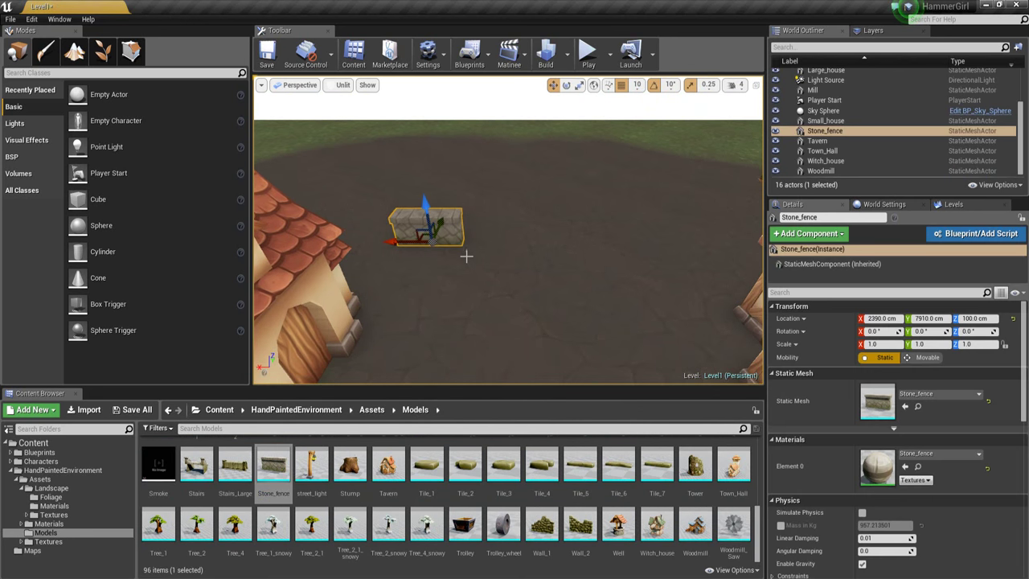
{"action": "right_click_drag", "start_coordinate": [466, 256], "coordinate": [458, 266]}
{"action": "left_click_drag", "start_coordinate": [535, 275], "coordinate": [449, 256]}
{"action": "key", "text": "f"}
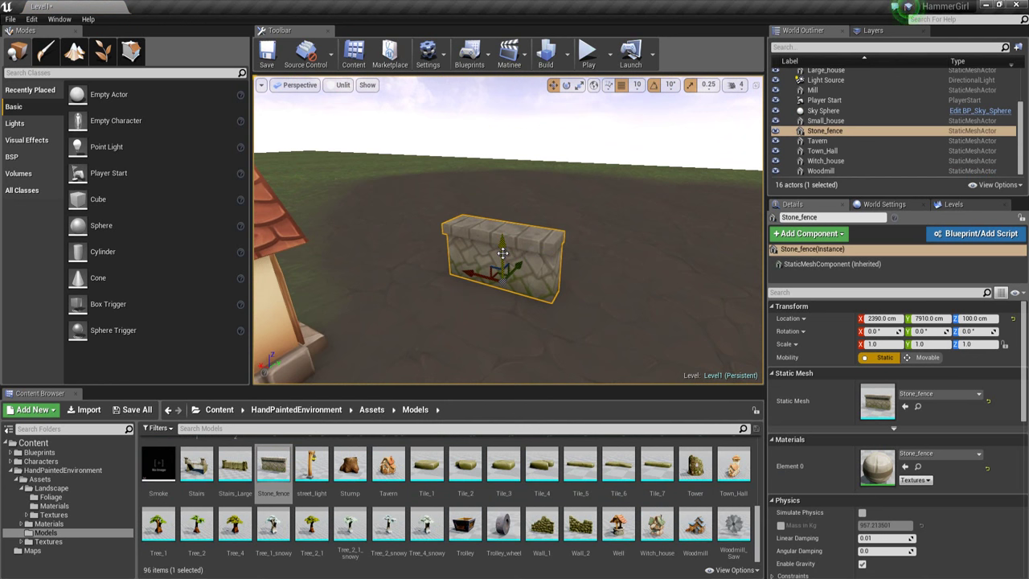
- Duplicate the Stone_fence upward twice, with the first copy at about Z 300 cm, to stack a three-tier wall section
{"action": "left_click_drag", "start_coordinate": [503, 249], "coordinate": [501, 226], "text": "alt"}
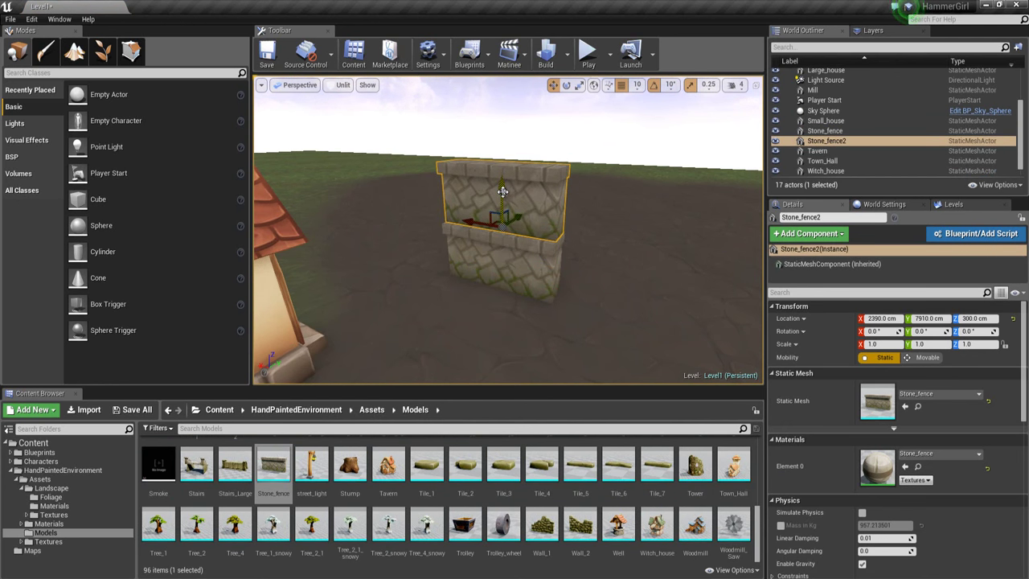
{"action": "key", "text": "Escape"}
{"action": "right_click_drag", "start_coordinate": [516, 211], "coordinate": [494, 284]}
{"action": "left_click", "coordinate": [448, 229]}
{"action": "right_click_drag", "start_coordinate": [448, 229], "coordinate": [488, 229]}
{"action": "left_click_drag", "start_coordinate": [487, 230], "coordinate": [475, 335], "text": "alt"}
{"action": "key", "text": "Escape"}
{"action": "scroll", "coordinate": [494, 201], "scroll_direction": "down", "scroll_amount": 5}
{"action": "left_click", "coordinate": [493, 197]}
{"action": "key", "text": "Escape"}
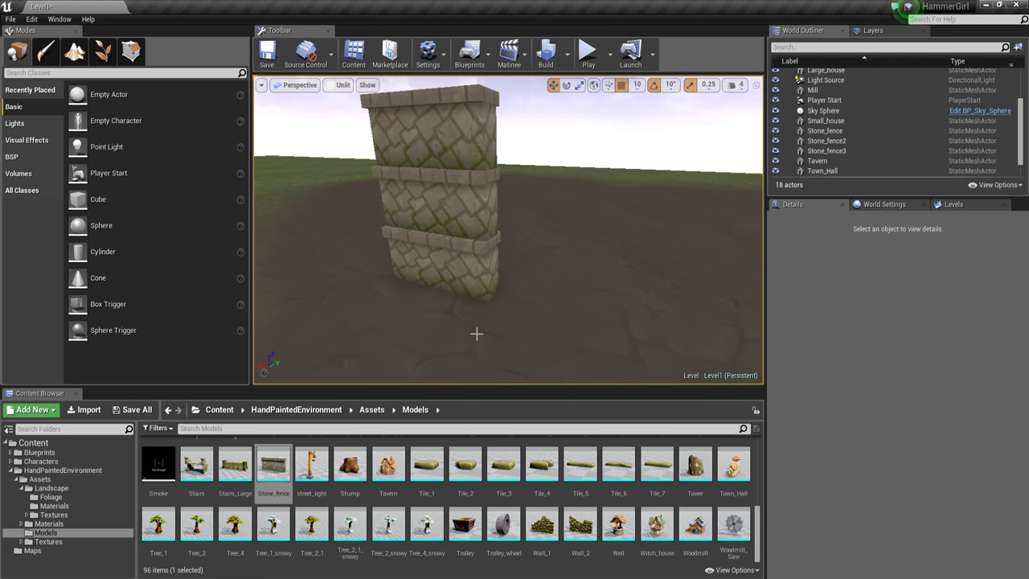
- Place a Log_2 on the ground in front of the stone wall, at about X 2370 cm, Y 7770 cm
{"action": "scroll", "coordinate": [649, 527], "scroll_direction": "up", "scroll_amount": 2}
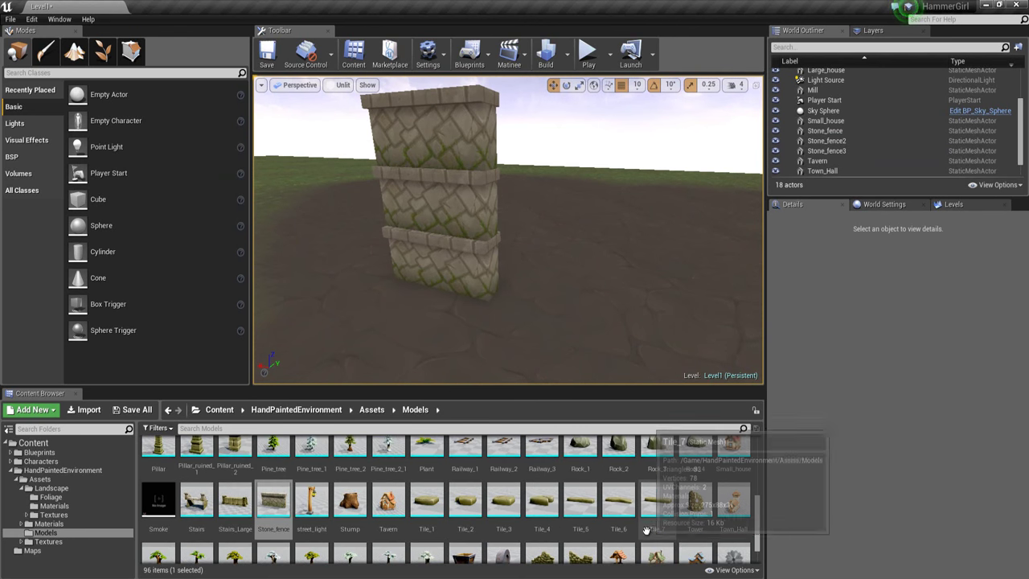
{"action": "scroll", "coordinate": [548, 517], "scroll_direction": "up", "scroll_amount": 2}
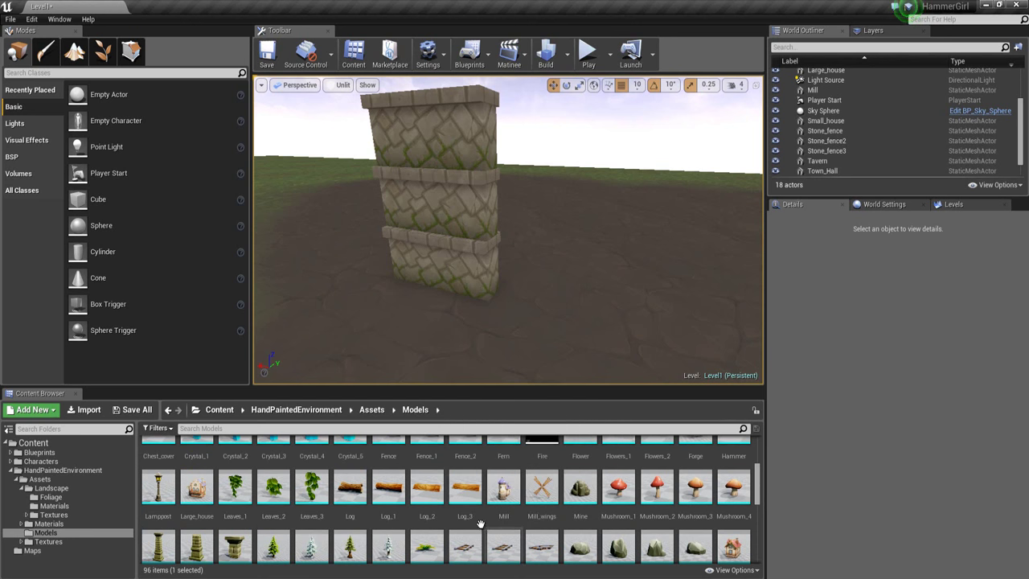
{"action": "left_click_drag", "start_coordinate": [432, 313], "coordinate": [426, 306]}
{"action": "key", "text": "e"}
{"action": "left_click", "coordinate": [537, 315]}
{"action": "right_click_drag", "start_coordinate": [516, 314], "coordinate": [549, 319]}
{"action": "left_click", "coordinate": [530, 312]}
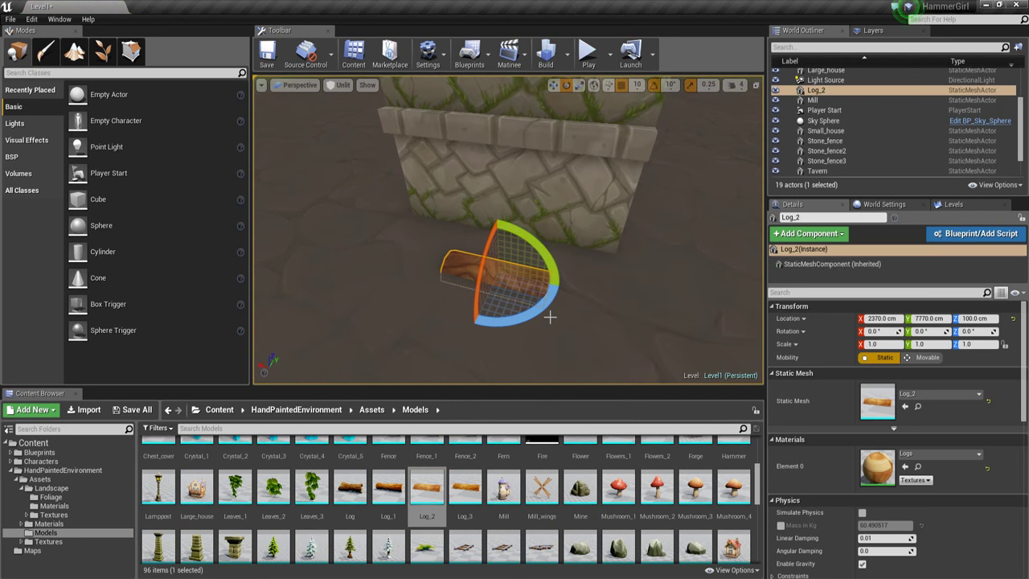
- Stand the log upright with a Y rotation of -90° and turn it about its vertical axis
{"action": "key", "text": "w"}
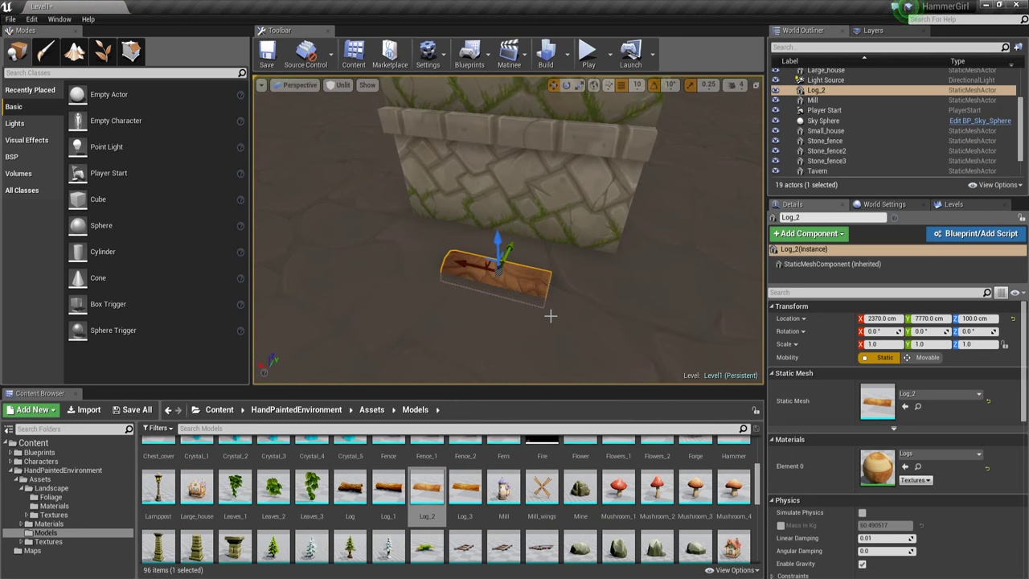
{"action": "key", "text": "e"}
{"action": "key", "text": "r"}
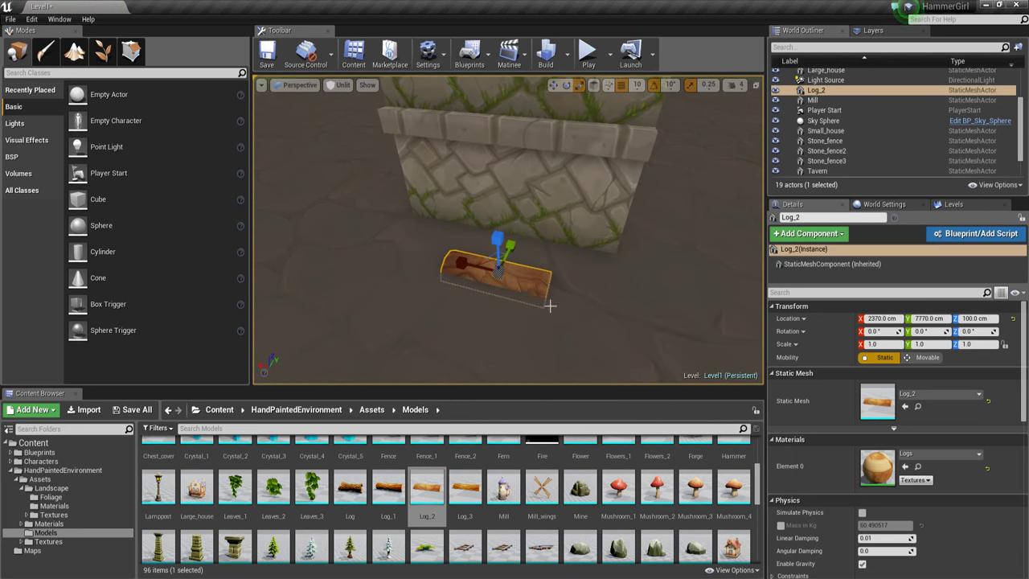
{"action": "left_click_drag", "start_coordinate": [437, 258], "coordinate": [326, 205]}
{"action": "key", "text": "e"}
{"action": "left_click_drag", "start_coordinate": [523, 318], "coordinate": [567, 318]}
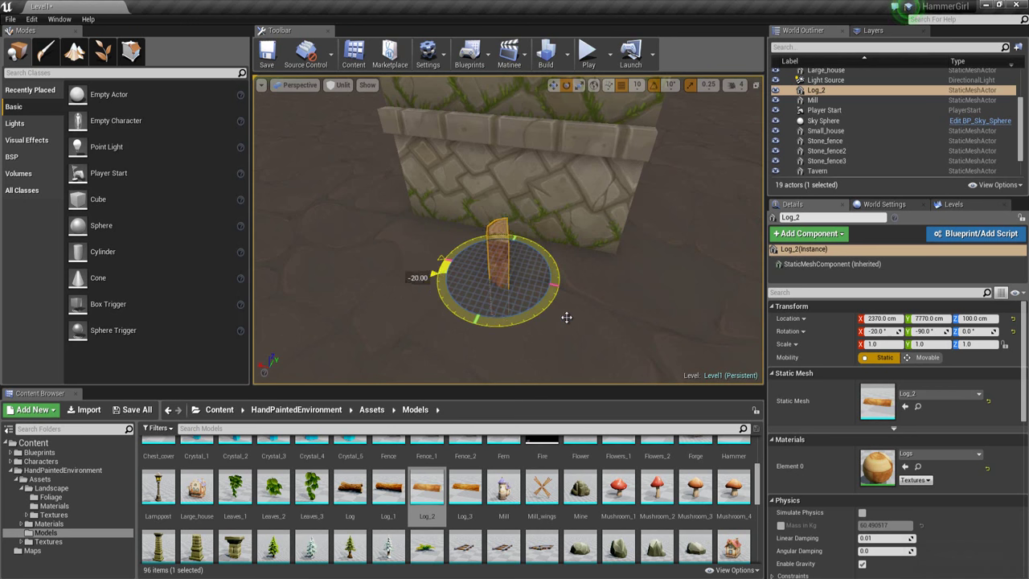
{"action": "left_click_drag", "start_coordinate": [701, 315], "coordinate": [715, 314]}
{"action": "left_click_drag", "start_coordinate": [540, 313], "coordinate": [376, 296]}
{"action": "right_click_drag", "start_coordinate": [376, 295], "coordinate": [499, 324]}
- Move the upright log against the face of the stone wall, at about Y 7860 cm, Z 180 cm
{"action": "key", "text": "w"}
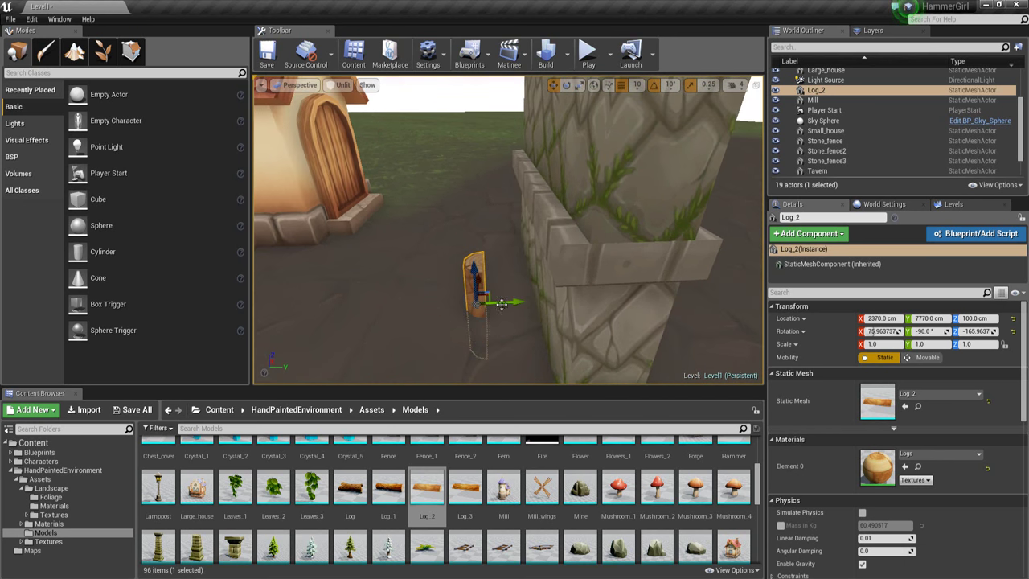
{"action": "left_click_drag", "start_coordinate": [566, 304], "coordinate": [748, 258], "text": "alt"}
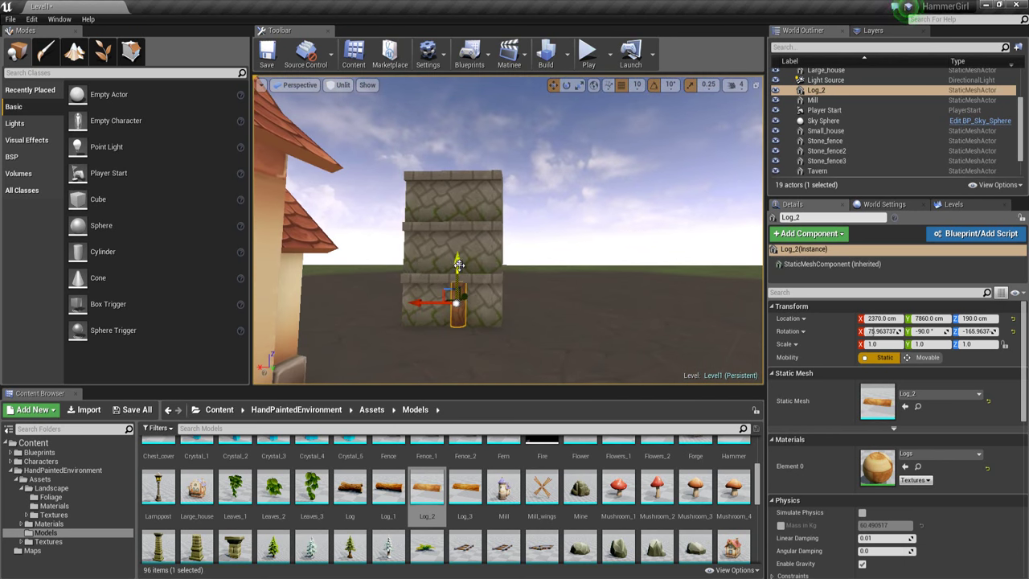
{"action": "key", "text": "w"}
{"action": "right_click_drag", "start_coordinate": [480, 280], "coordinate": [476, 309]}
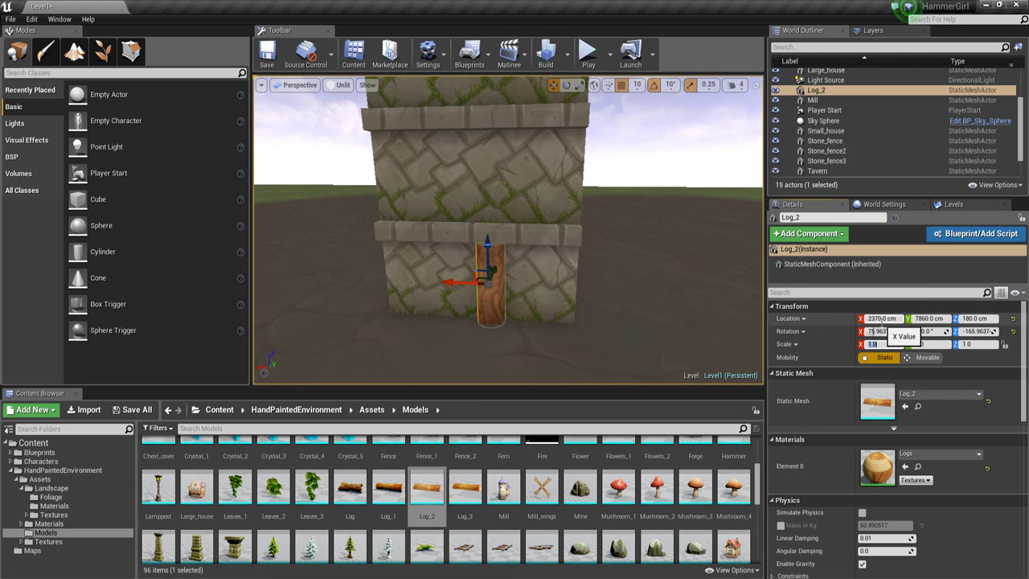
- Set the log's X scale to 2.5 and raise it to about Z 310 cm so it rests on the ground
{"action": "type", "text": "5"}
{"action": "key", "text": "Return"}
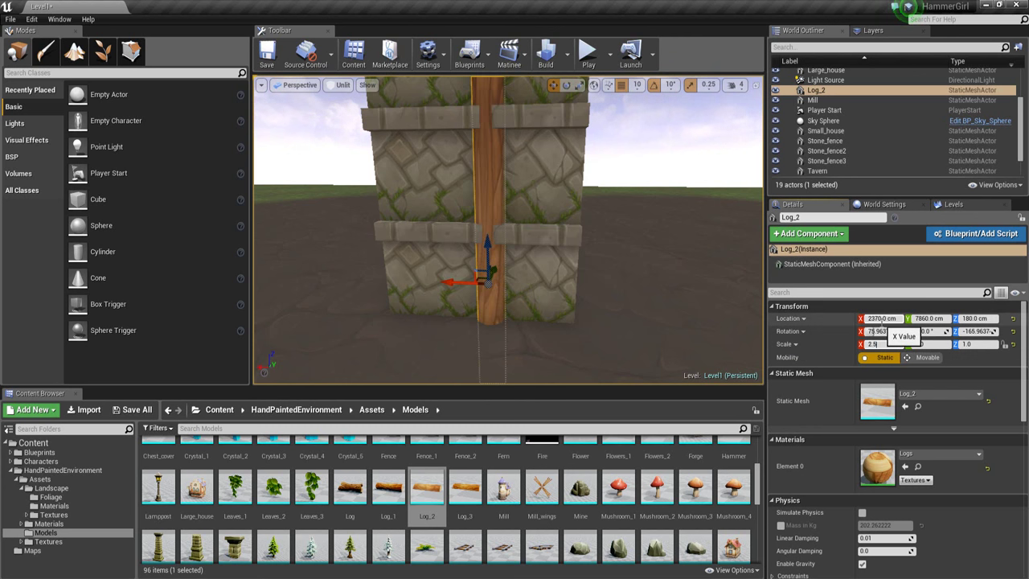
{"action": "key", "text": "Return"}
{"action": "scroll", "coordinate": [546, 327], "scroll_direction": "up", "scroll_amount": 1}
{"action": "left_click_drag", "start_coordinate": [487, 244], "coordinate": [489, 189]}
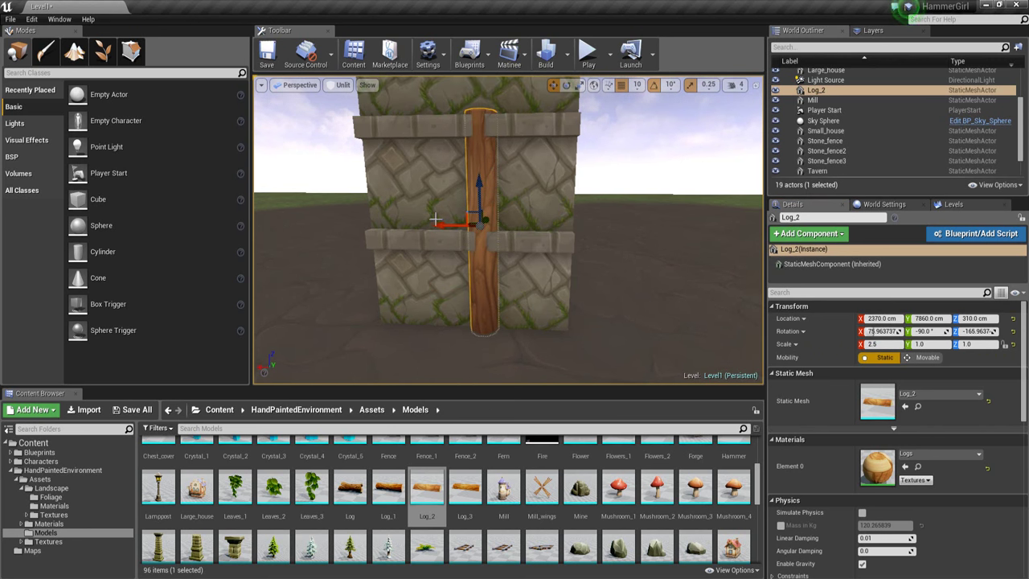
- Move the log to the side edge of the stone wall, at about X 2230 cm, Y 7850 cm
{"action": "left_click_drag", "start_coordinate": [456, 225], "coordinate": [519, 232]}
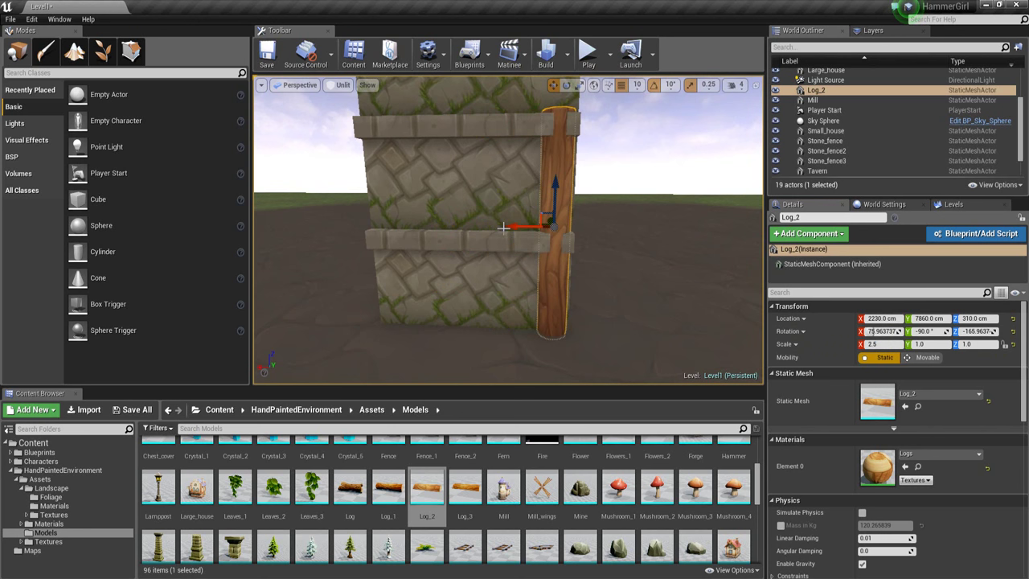
{"action": "right_click_drag", "start_coordinate": [503, 228], "coordinate": [360, 238]}
{"action": "left_click_drag", "start_coordinate": [618, 241], "coordinate": [608, 240]}
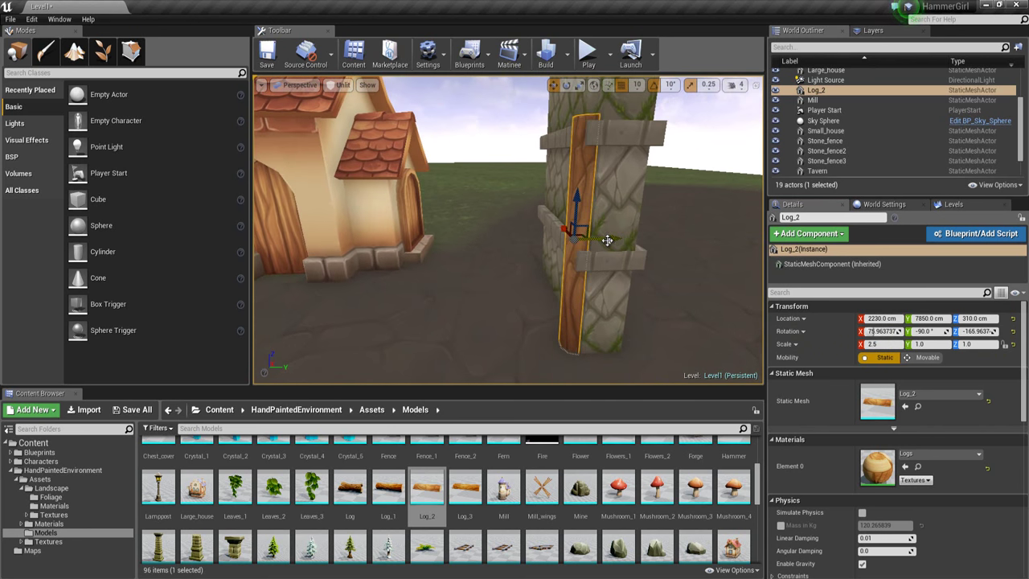
- Duplicate the upright log sideways along the stone wall, leaving a small gap between the two logs
{"action": "right_click_drag", "start_coordinate": [607, 241], "coordinate": [494, 225]}
{"action": "key", "text": "Escape"}
{"action": "left_click", "coordinate": [468, 218]}
{"action": "key", "text": "f"}
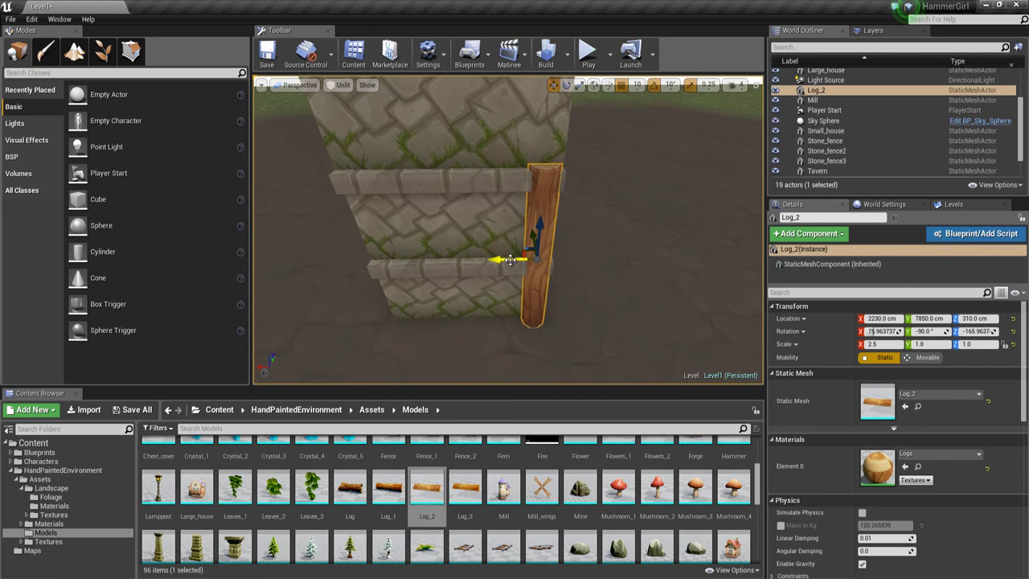
{"action": "left_click_drag", "start_coordinate": [508, 258], "coordinate": [471, 261], "text": "alt"}
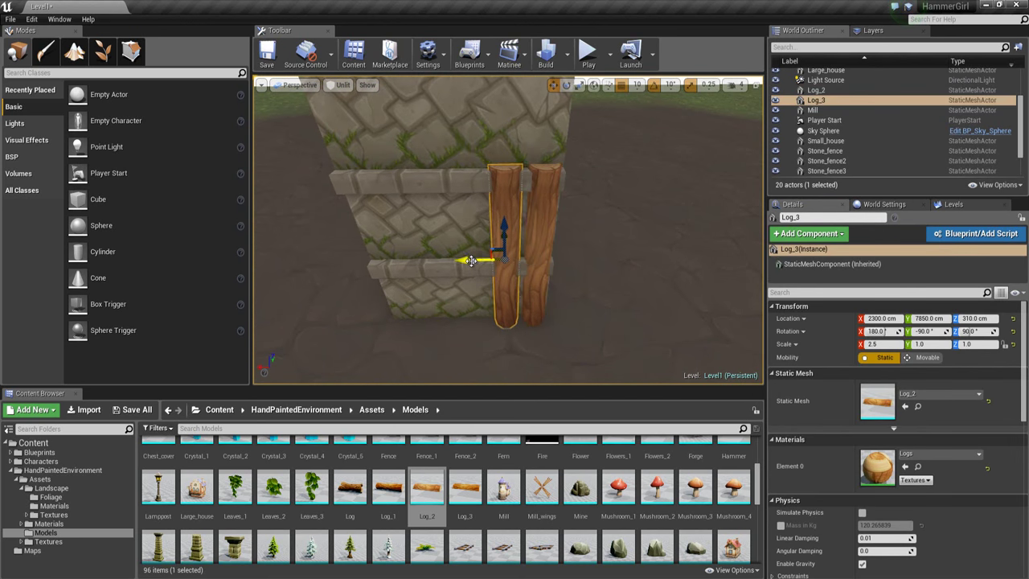
- Duplicate the pair of logs along the stone wall and add one more copy to form a row of five
{"action": "left_click", "coordinate": [539, 254], "text": "ctrl"}
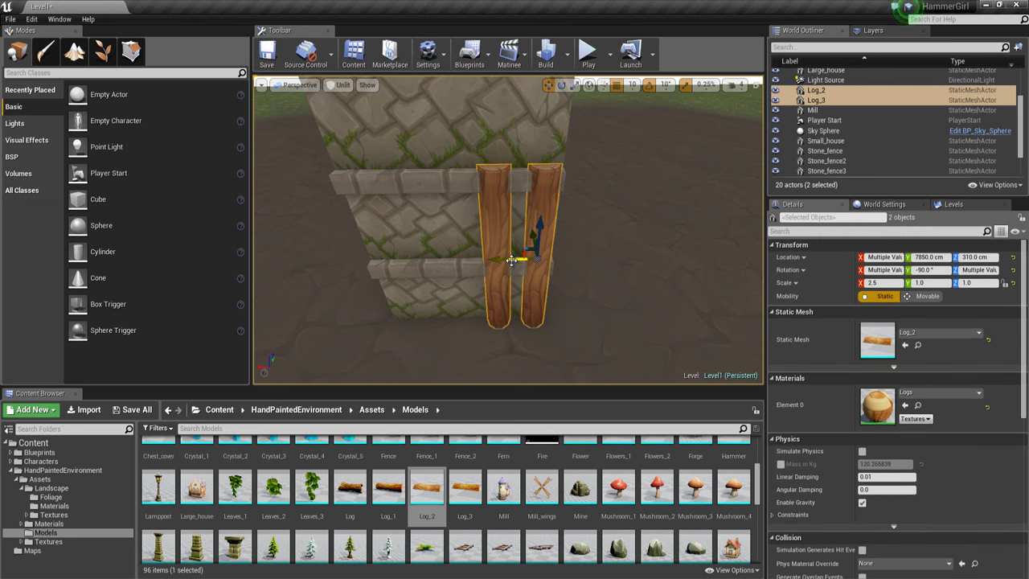
{"action": "left_click_drag", "start_coordinate": [511, 260], "coordinate": [384, 264], "text": "alt"}
{"action": "right_click_drag", "start_coordinate": [484, 265], "coordinate": [426, 265]}
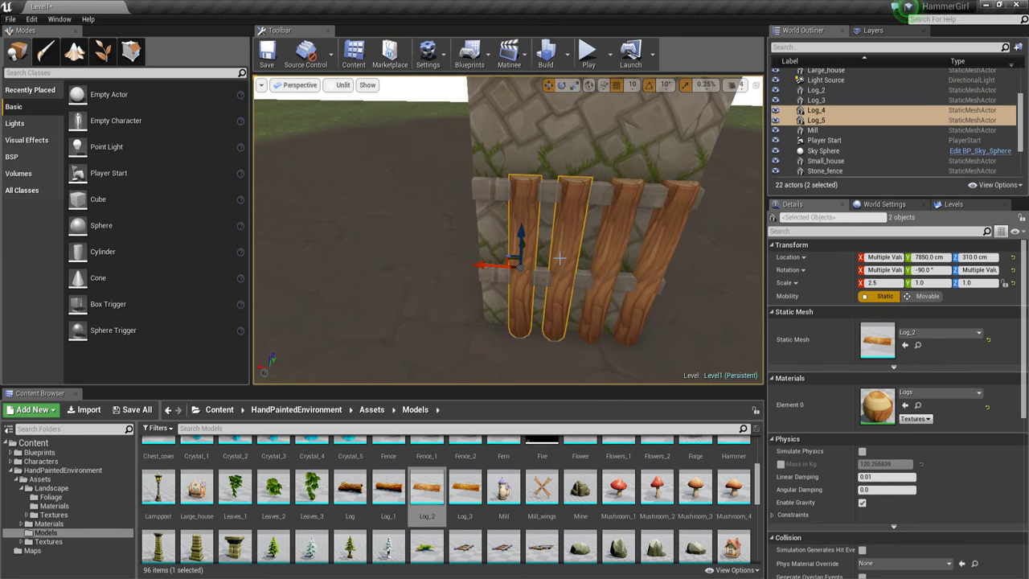
{"action": "left_click", "coordinate": [566, 263]}
{"action": "left_click_drag", "start_coordinate": [531, 262], "coordinate": [451, 256], "text": "alt"}
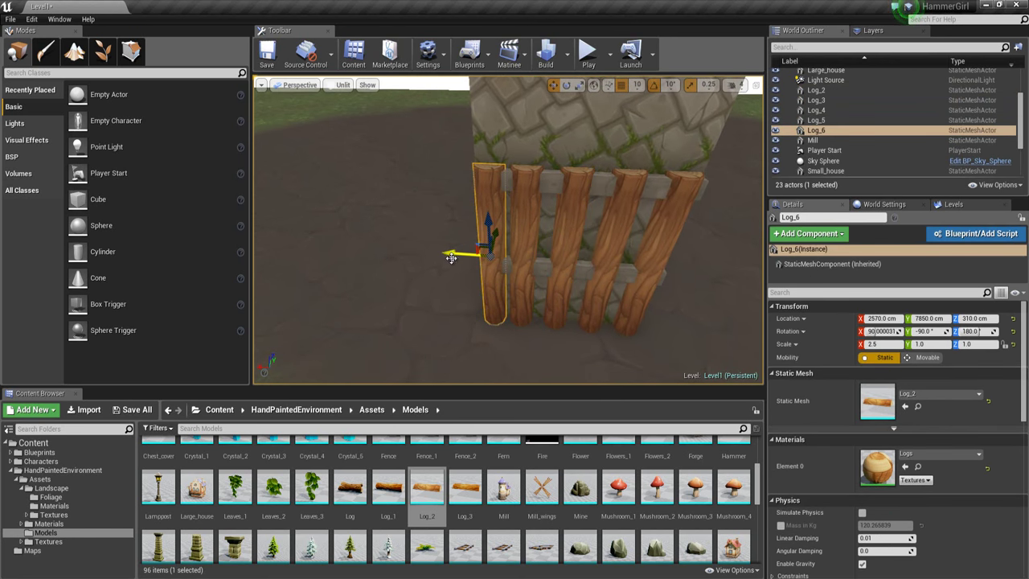
- Shift the three middle logs slightly along the wall to even out the gaps in the row of five
{"action": "right_click_drag", "start_coordinate": [499, 240], "coordinate": [554, 243]}
{"action": "left_click", "coordinate": [441, 229]}
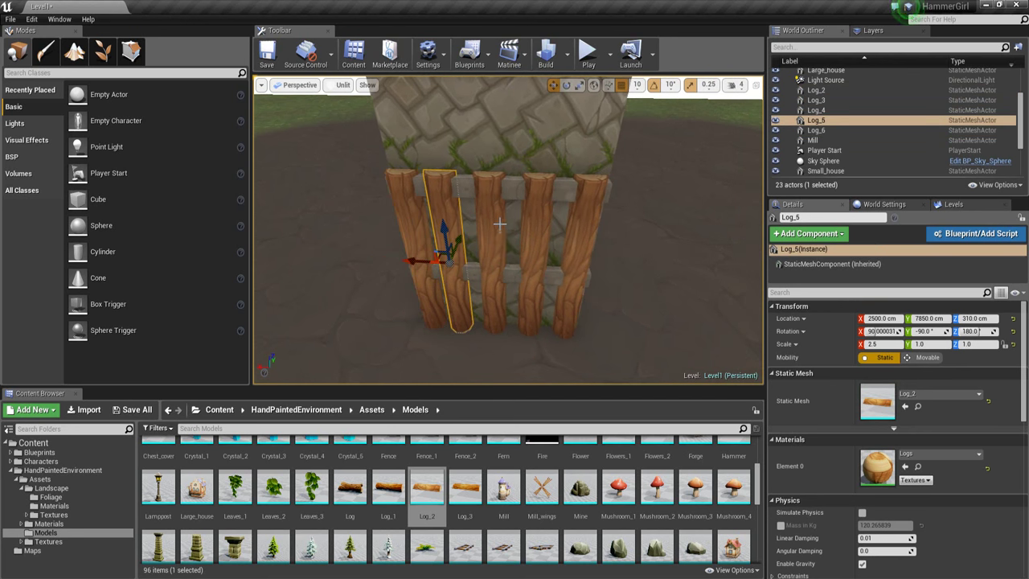
{"action": "left_click", "coordinate": [496, 228], "text": "ctrl"}
{"action": "left_click", "coordinate": [538, 237], "text": "ctrl"}
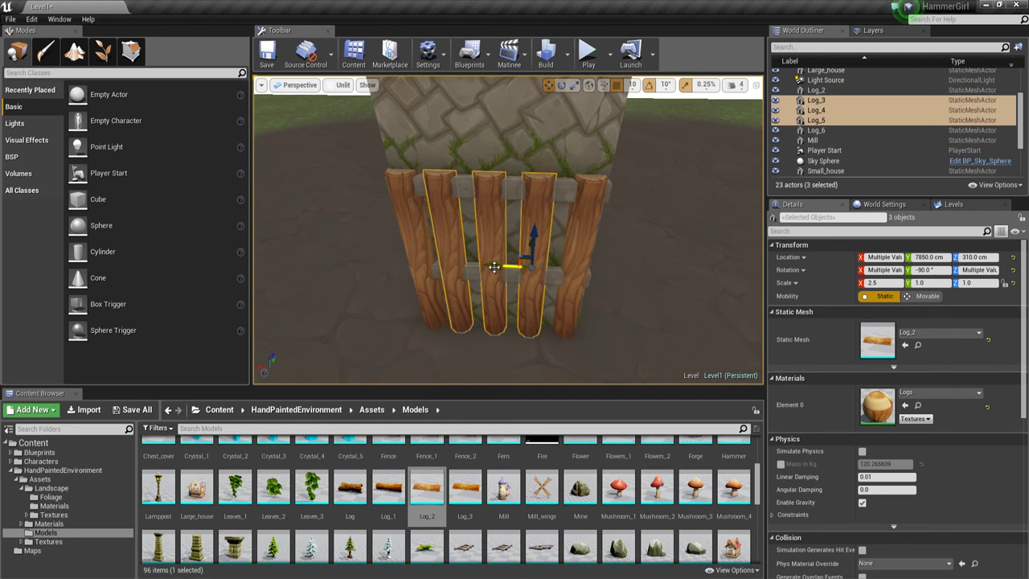
{"action": "left_click_drag", "start_coordinate": [502, 266], "coordinate": [504, 266]}
{"action": "scroll", "coordinate": [500, 270], "scroll_direction": "down", "scroll_amount": 1}
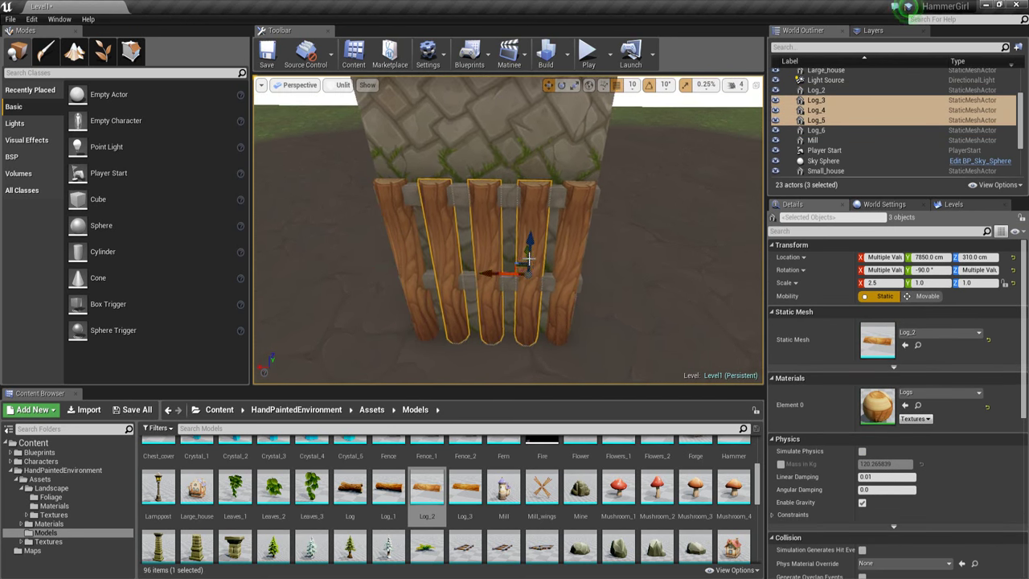
{"action": "key", "text": "Escape"}
{"action": "right_click_drag", "start_coordinate": [515, 265], "coordinate": [534, 275]}
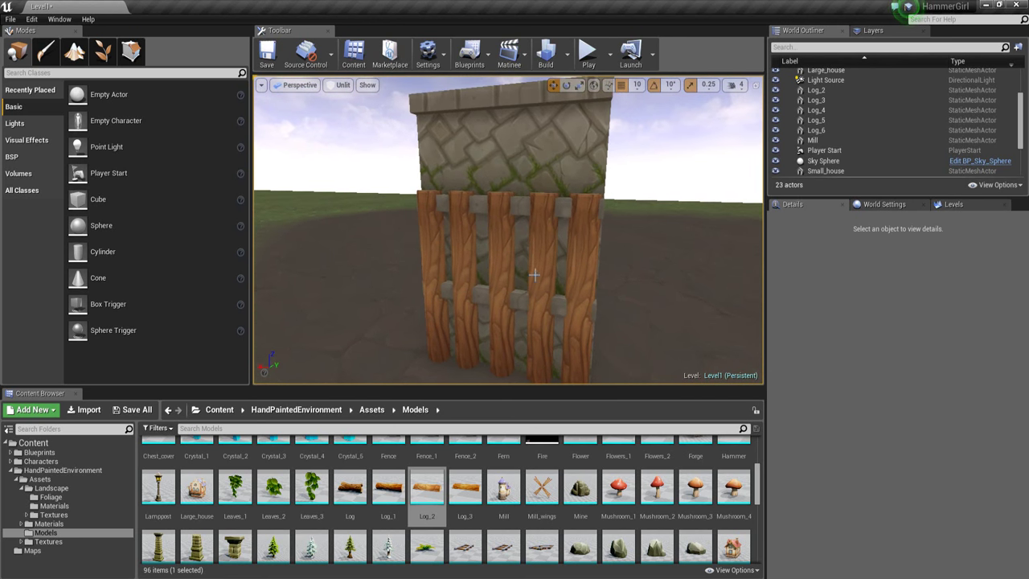
- Place a Pillar_ruined_2 model beside the end log and raise it to about Z 640 cm
{"action": "scroll", "coordinate": [593, 337], "scroll_direction": "up", "scroll_amount": 4}
{"action": "scroll", "coordinate": [438, 506], "scroll_direction": "down", "scroll_amount": 3}
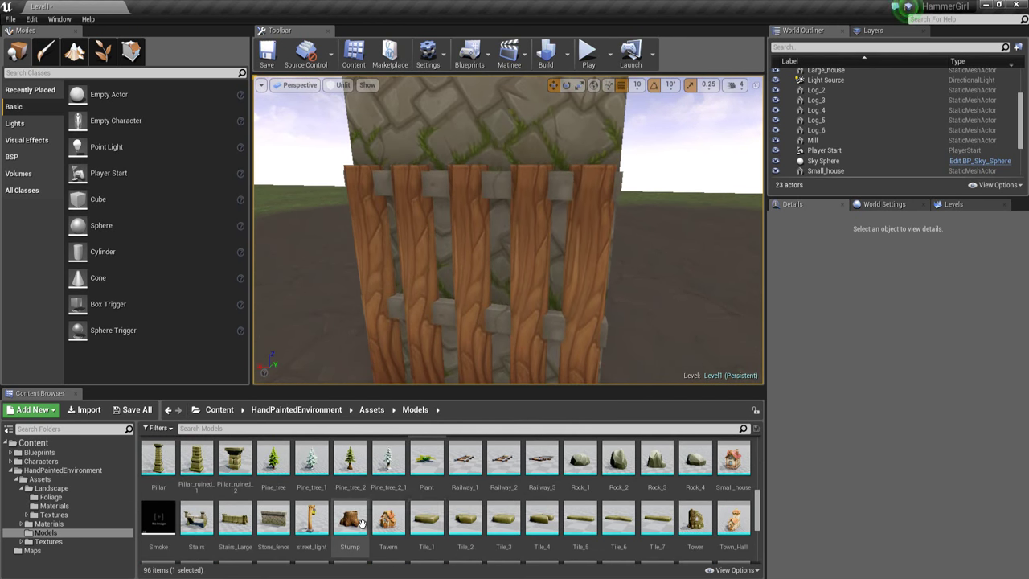
{"action": "scroll", "coordinate": [385, 350], "scroll_direction": "down", "scroll_amount": 3}
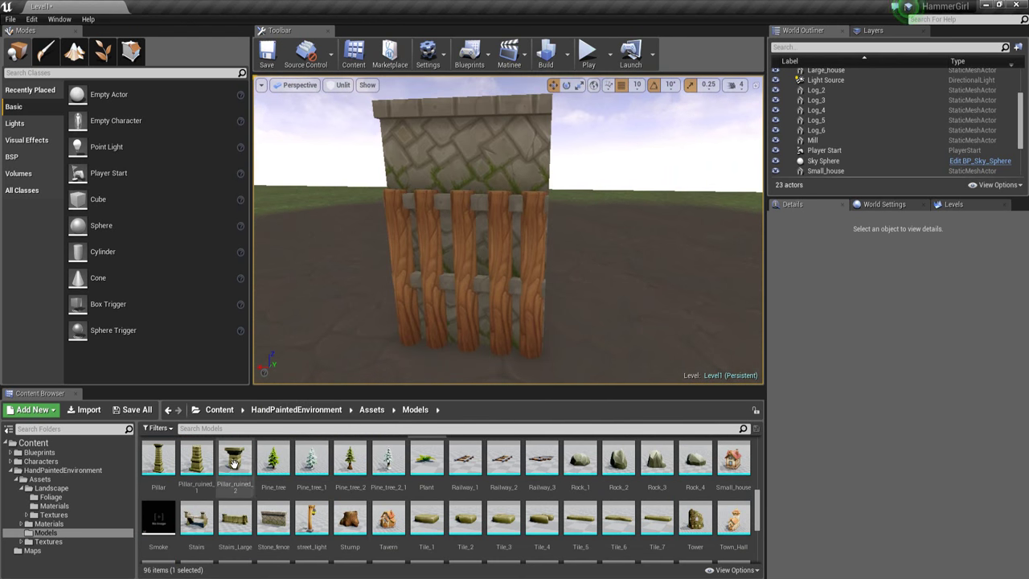
{"action": "left_click_drag", "start_coordinate": [505, 367], "coordinate": [533, 323]}
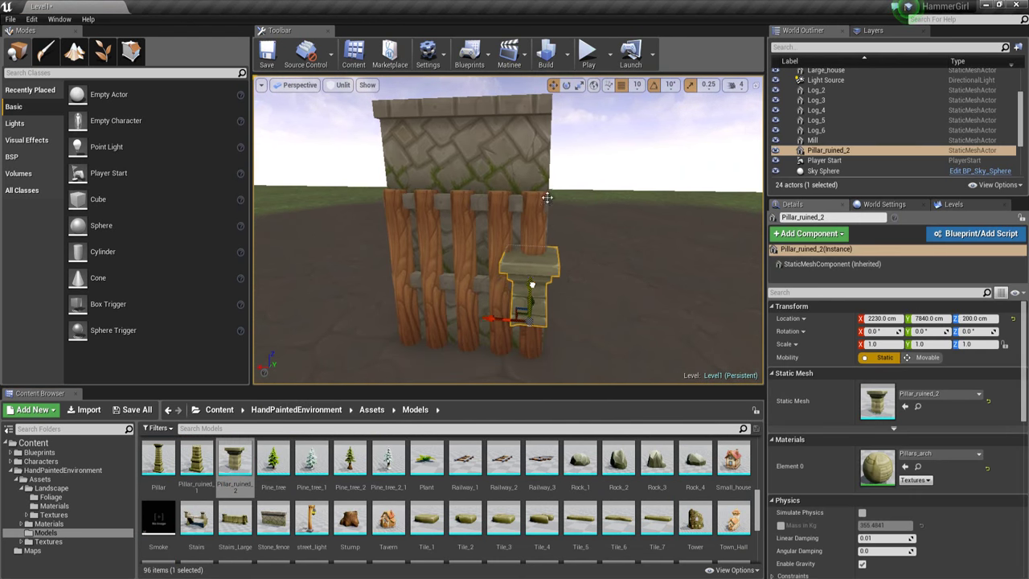
{"action": "left_click_drag", "start_coordinate": [532, 284], "coordinate": [533, 92]}
- Delete the topmost stone fence piece so the wall is two pieces high
{"action": "right_click_drag", "start_coordinate": [595, 154], "coordinate": [577, 166]}
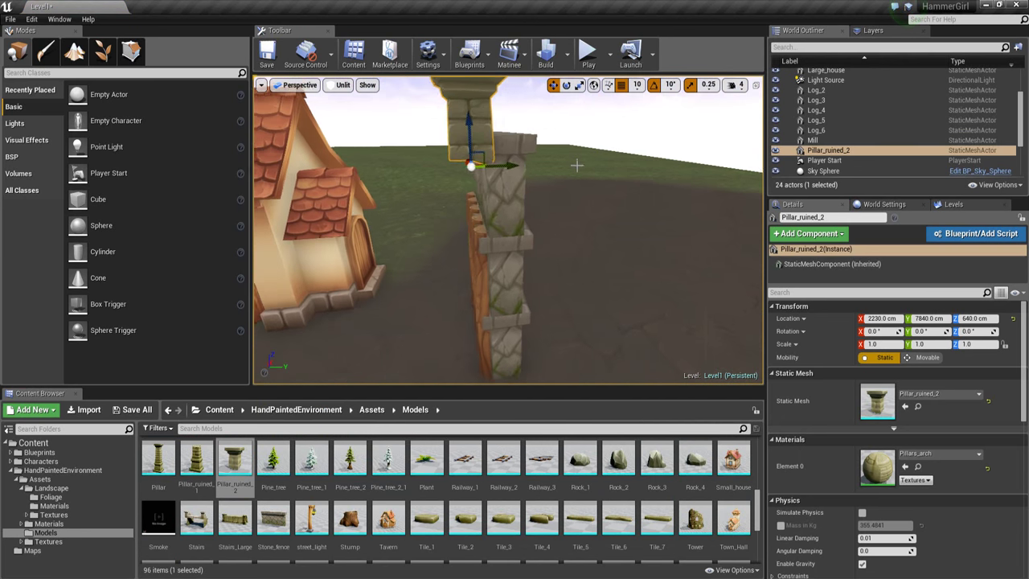
{"action": "left_click", "coordinate": [478, 172]}
{"action": "key", "text": "Delete"}
- Seat the ruined pillar on top of the wall's end at about X 2250 cm, Y 7910 cm, Z 480 cm
{"action": "left_click", "coordinate": [456, 146]}
{"action": "left_click_drag", "start_coordinate": [455, 135], "coordinate": [468, 199]}
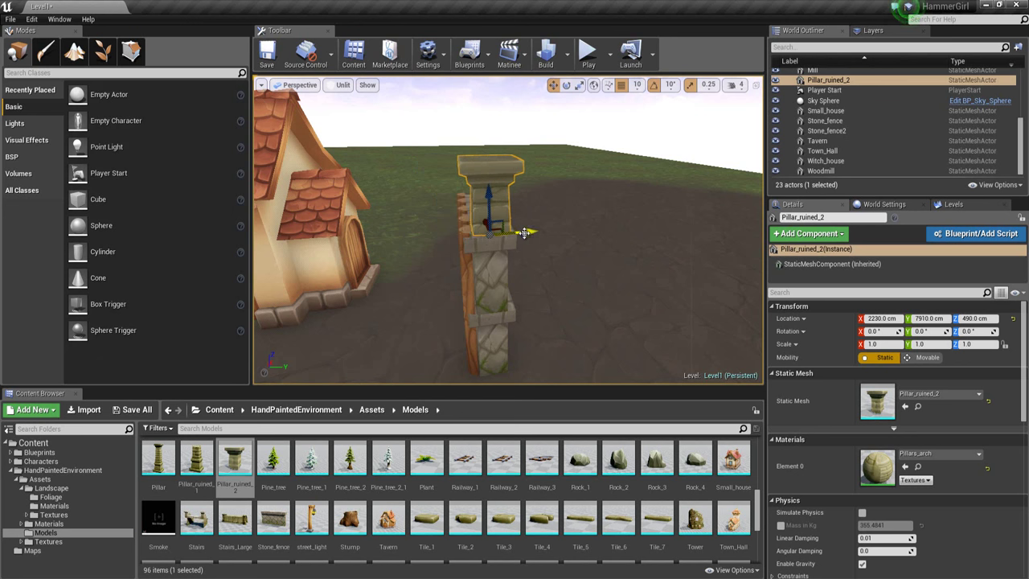
{"action": "right_click_drag", "start_coordinate": [555, 244], "coordinate": [522, 283]}
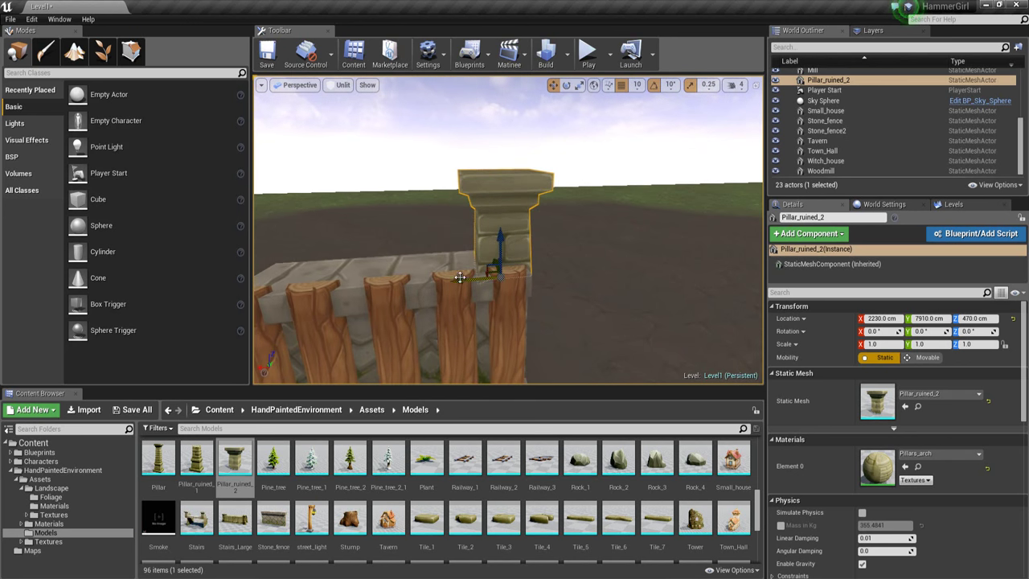
{"action": "key", "text": "Escape"}
{"action": "right_click_drag", "start_coordinate": [459, 275], "coordinate": [161, 277]}
{"action": "left_click", "coordinate": [518, 226]}
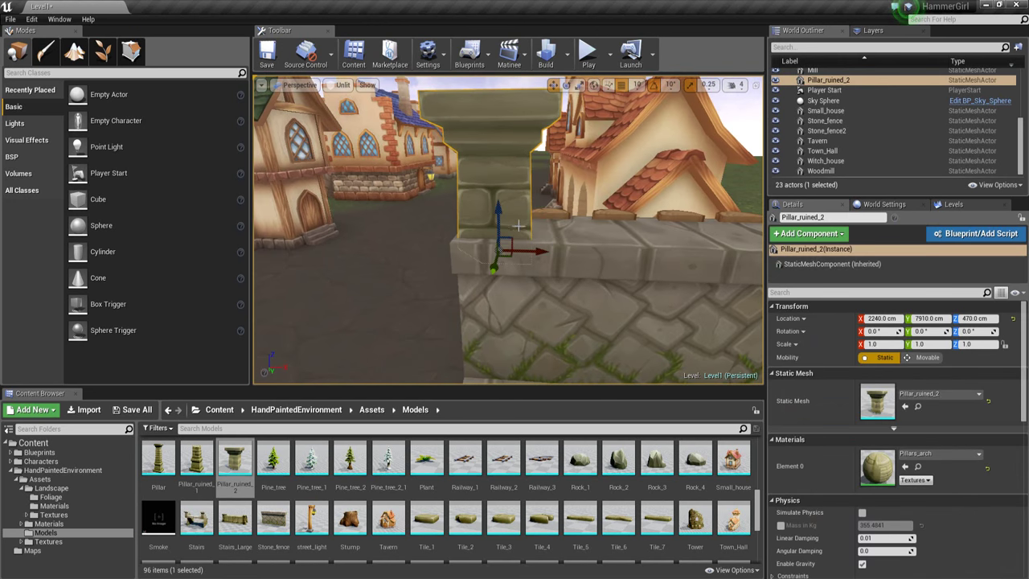
{"action": "left_click_drag", "start_coordinate": [528, 249], "coordinate": [461, 193]}
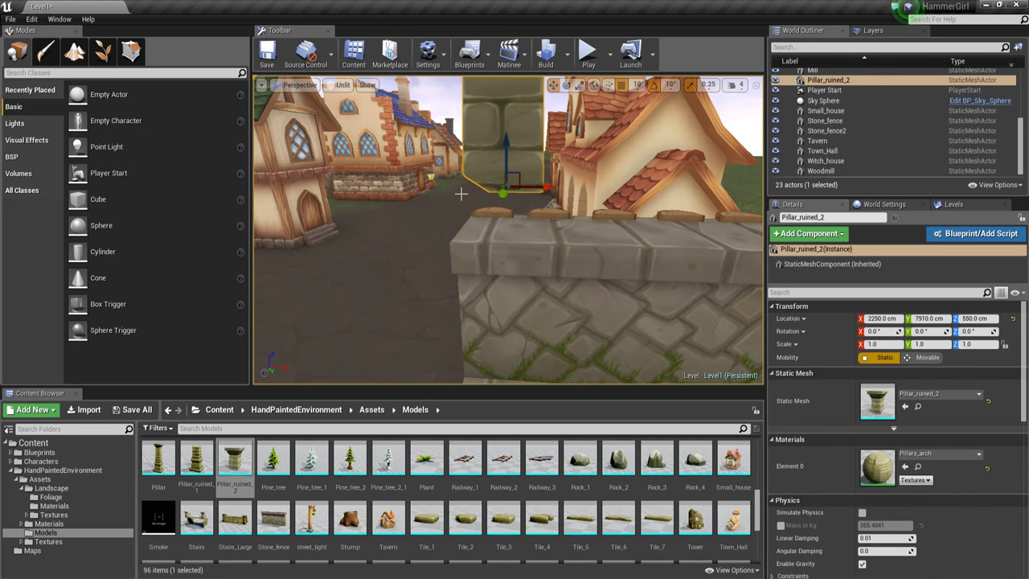
{"action": "left_click_drag", "start_coordinate": [508, 151], "coordinate": [507, 211]}
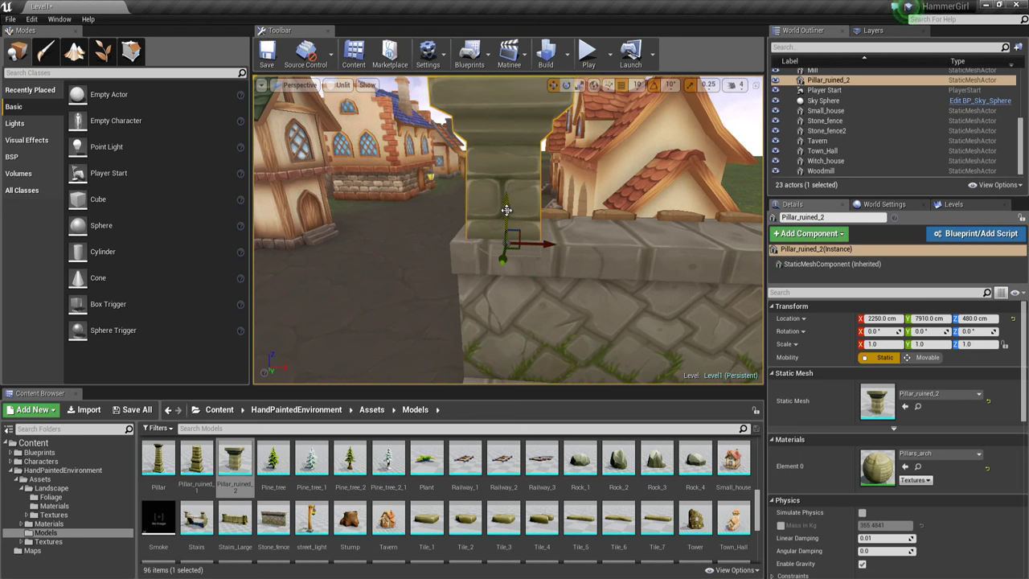
{"action": "key", "text": "Escape"}
- Duplicate the ruined pillar to the opposite end of the wall top, at about X 2530 cm
{"action": "right_click_drag", "start_coordinate": [508, 211], "coordinate": [554, 243]}
{"action": "left_click", "coordinate": [563, 204]}
{"action": "left_click_drag", "start_coordinate": [591, 244], "coordinate": [419, 239], "text": "alt"}
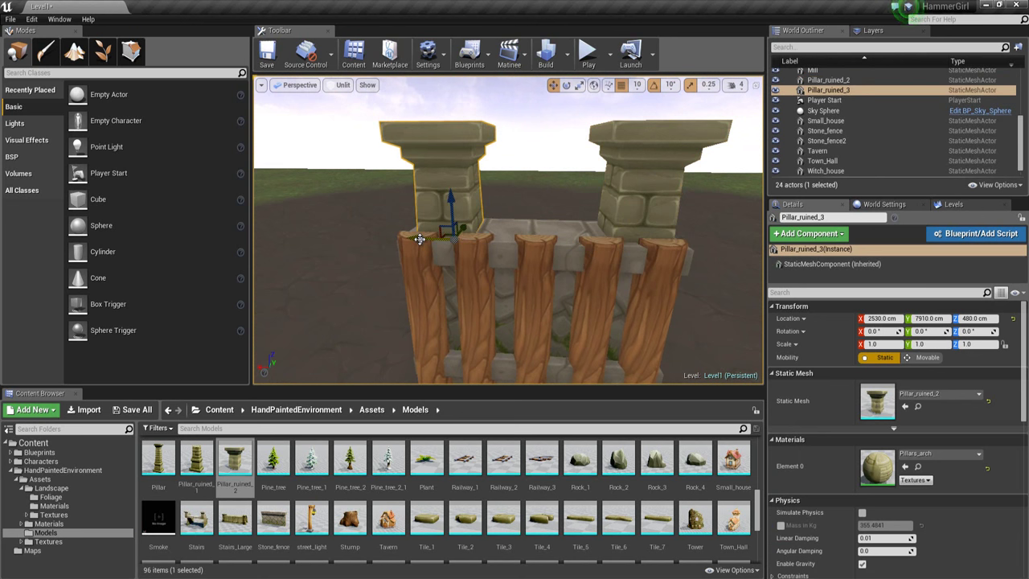
{"action": "right_click_drag", "start_coordinate": [419, 239], "coordinate": [305, 249]}
{"action": "key", "text": "Escape"}
{"action": "left_click_drag", "start_coordinate": [304, 249], "coordinate": [467, 216], "text": "alt"}
{"action": "mouse_move", "coordinate": [467, 215]}
{"action": "right_mouse_down"}
{"action": "mouse_move", "coordinate": [506, 237]}
{"action": "mouse_move", "coordinate": [501, 202]}
{"action": "mouse_move", "coordinate": [483, 217]}
{"action": "right_mouse_up"}
- Save the Level1 map using the save-all content option
{"action": "left_click", "coordinate": [135, 410]}
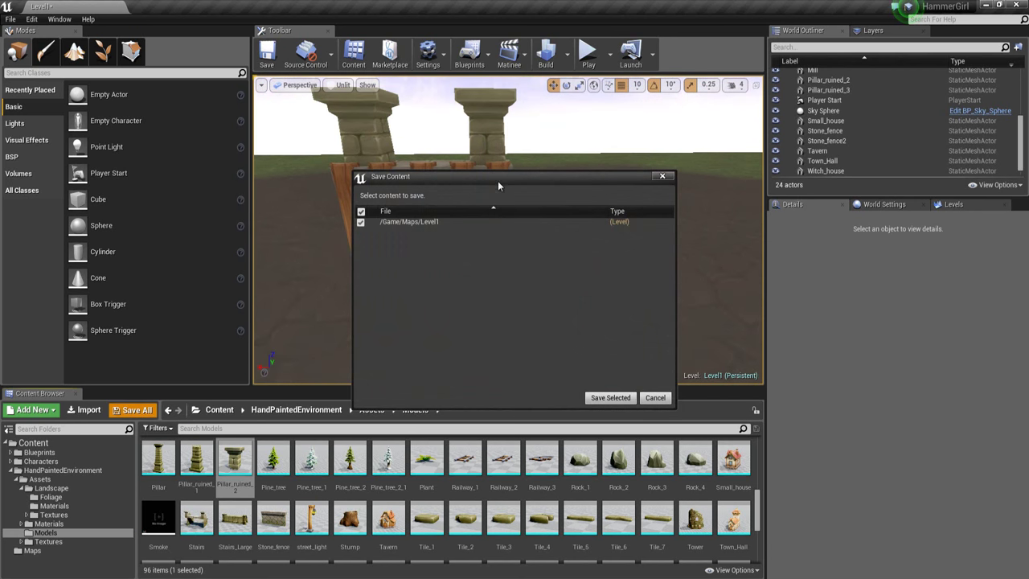
{"action": "left_click_drag", "start_coordinate": [498, 181], "coordinate": [554, 157]}
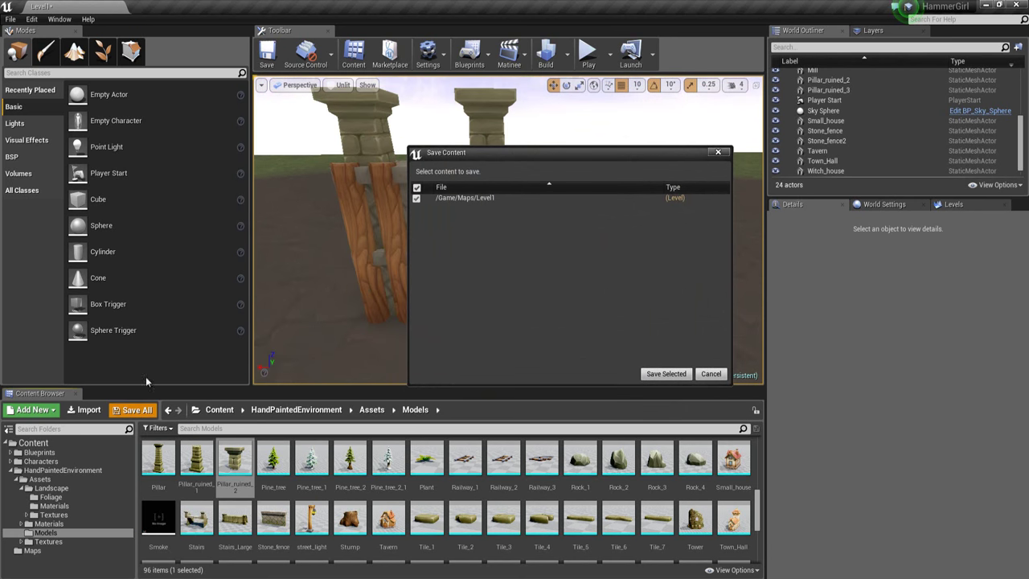
{"action": "left_click", "coordinate": [644, 373]}
- Select the five logs, both stone fence pieces and both ruined pillars, and group them into one wall section
{"action": "right_click_drag", "start_coordinate": [525, 278], "coordinate": [541, 356]}
{"action": "key", "text": "w"}
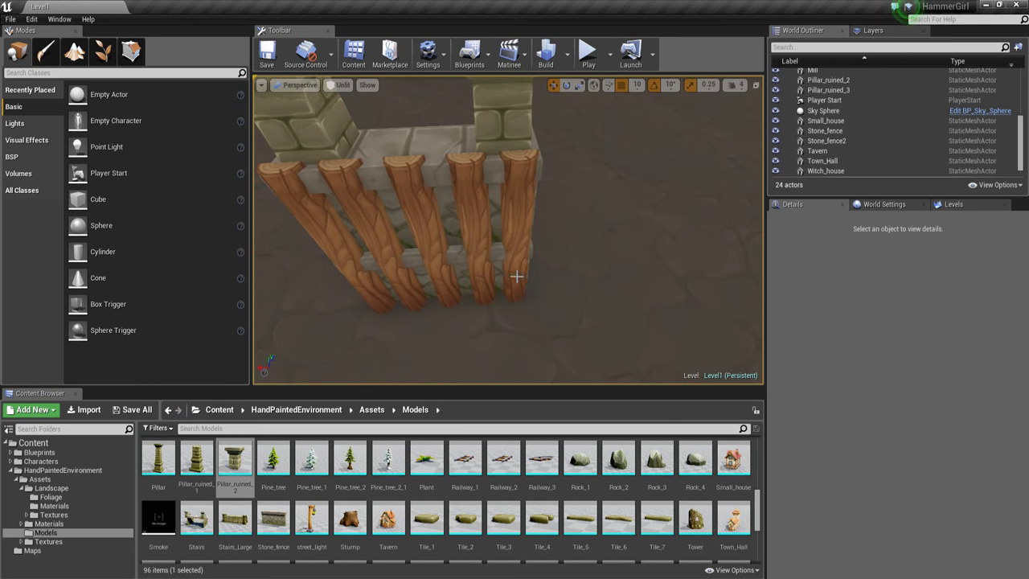
{"action": "right_click_drag", "start_coordinate": [517, 276], "coordinate": [468, 337]}
{"action": "left_click", "coordinate": [398, 229]}
{"action": "right_click_drag", "start_coordinate": [476, 276], "coordinate": [517, 226]}
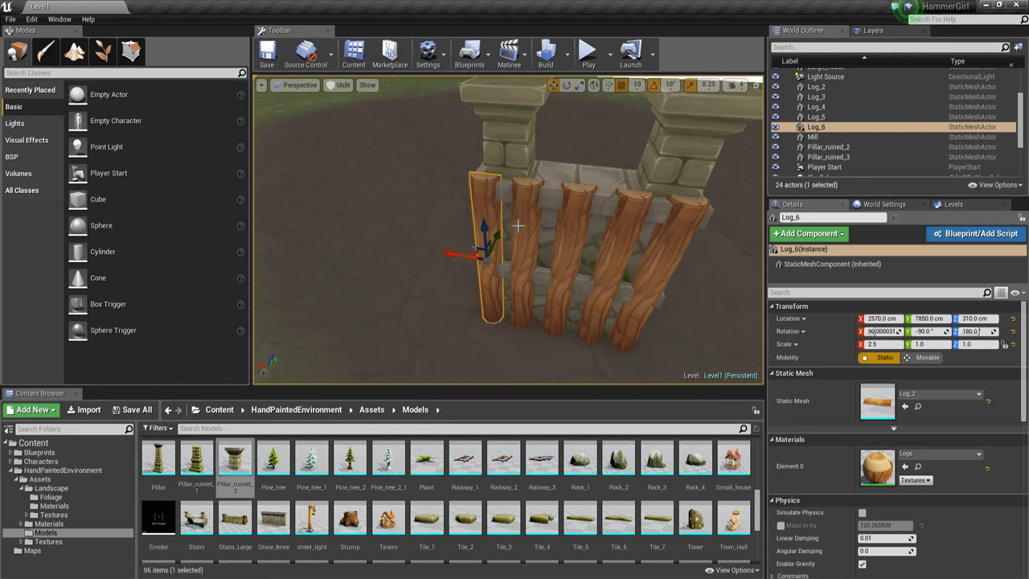
{"action": "left_click", "coordinate": [524, 230], "text": "ctrl"}
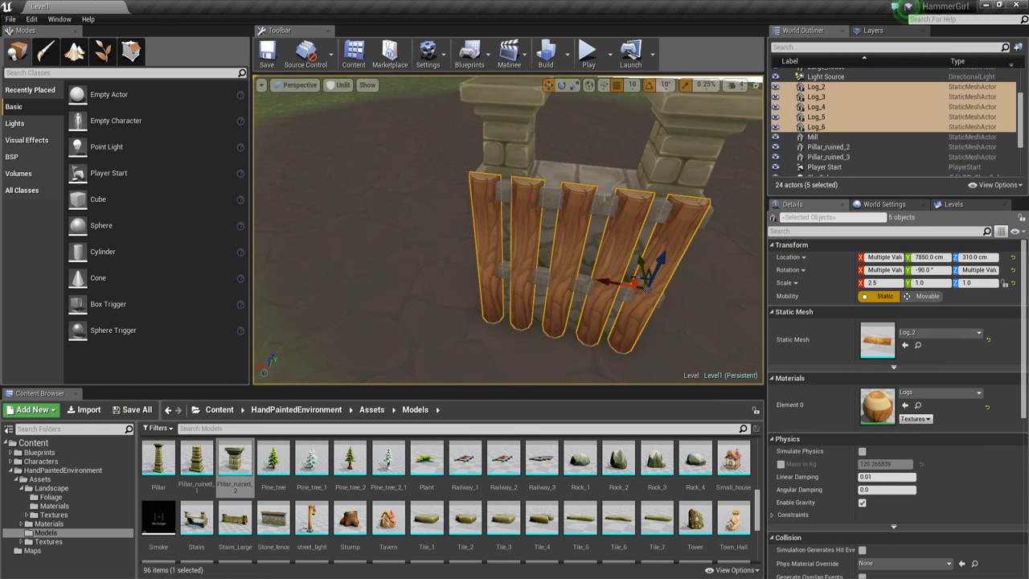
{"action": "left_click", "coordinate": [608, 200], "text": "ctrl"}
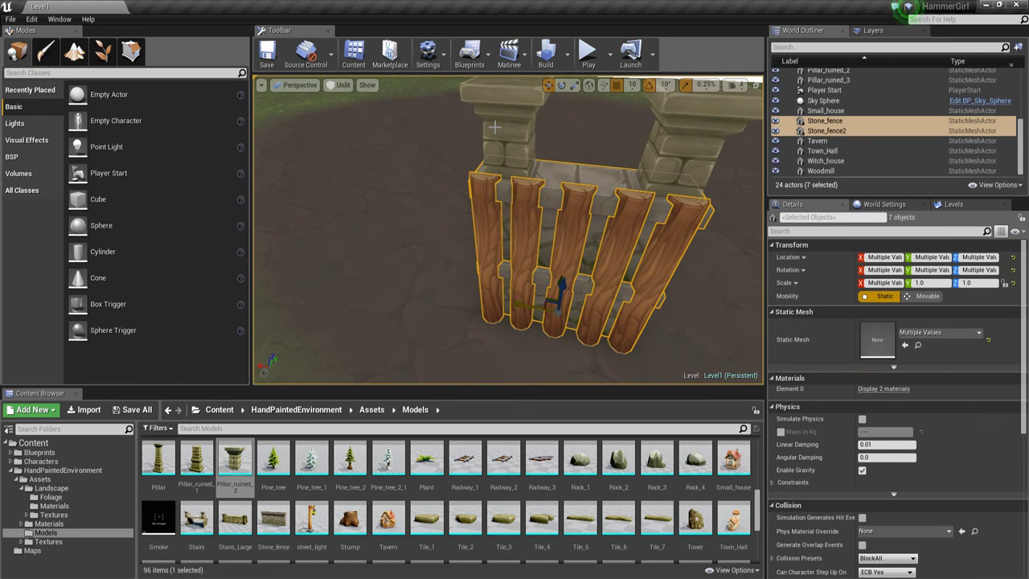
{"action": "right_click_drag", "start_coordinate": [654, 215], "coordinate": [535, 199]}
{"action": "left_click_drag", "start_coordinate": [535, 199], "coordinate": [528, 276]}
{"action": "key", "text": "ctrl+z"}
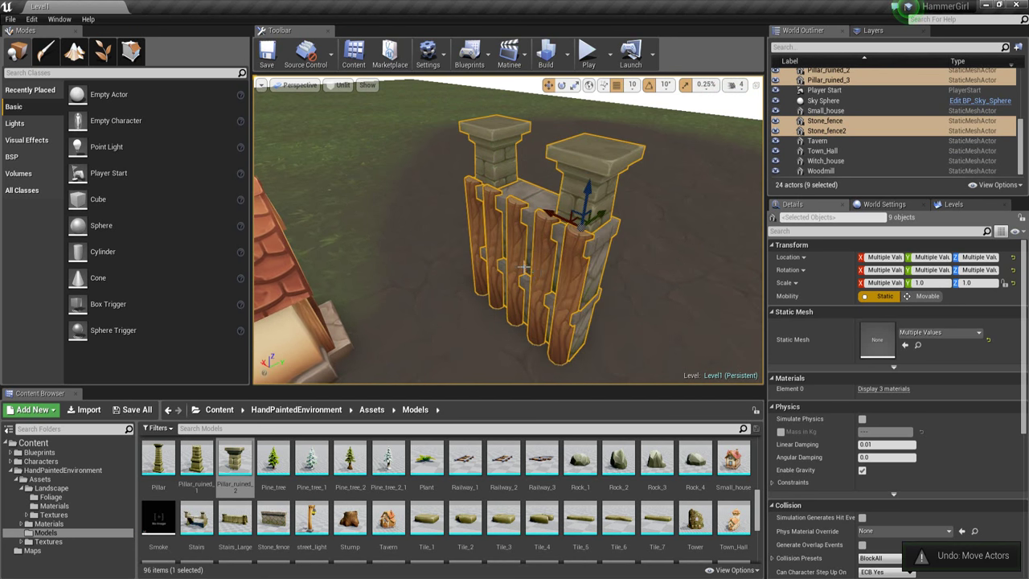
{"action": "right_click_drag", "start_coordinate": [524, 267], "coordinate": [521, 266]}
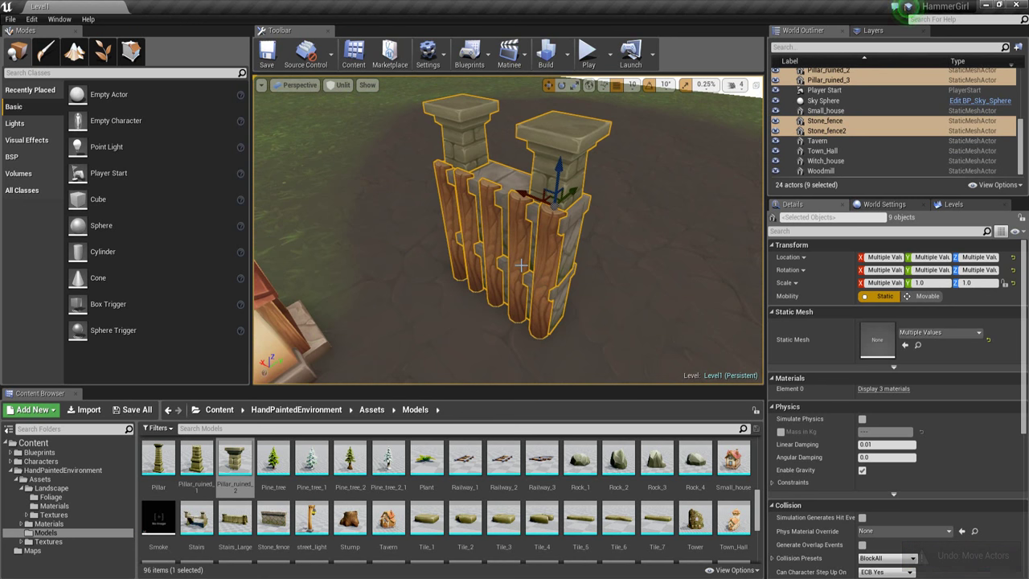
{"action": "key", "text": "ctrl+g"}
- Try moving the grouped wall section as one piece and undo the move
{"action": "right_click_drag", "start_coordinate": [521, 264], "coordinate": [555, 283]}
{"action": "key", "text": "Escape"}
{"action": "left_click", "coordinate": [437, 277]}
{"action": "right_click_drag", "start_coordinate": [437, 276], "coordinate": [527, 313]}
{"action": "key", "text": "Escape"}
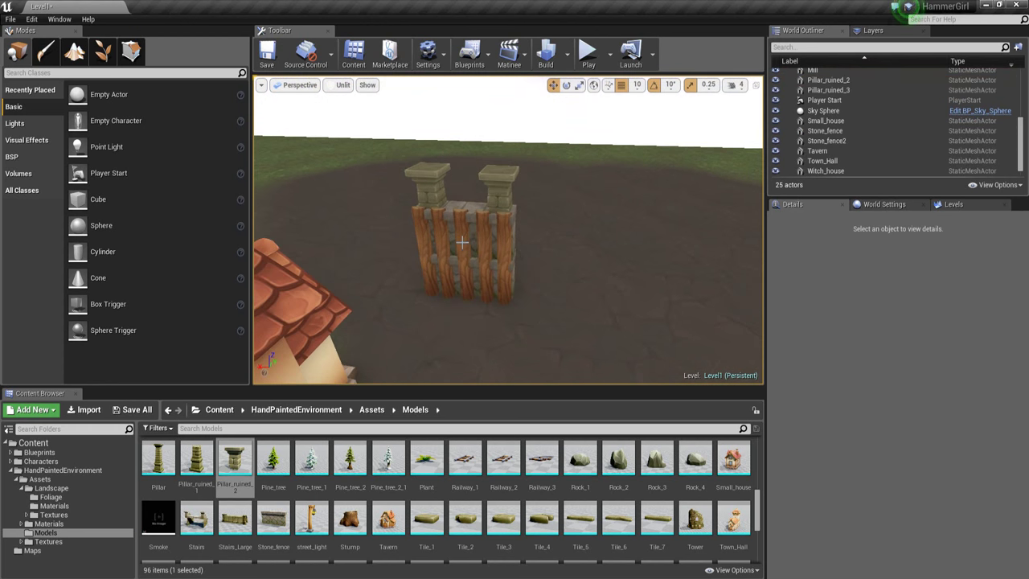
{"action": "key", "text": "ctrl+z"}
{"action": "left_click_drag", "start_coordinate": [420, 228], "coordinate": [454, 237]}
- Ungroup the wall section, test selecting a single log, and undo back to the nine-piece selection
{"action": "right_click", "coordinate": [465, 237]}
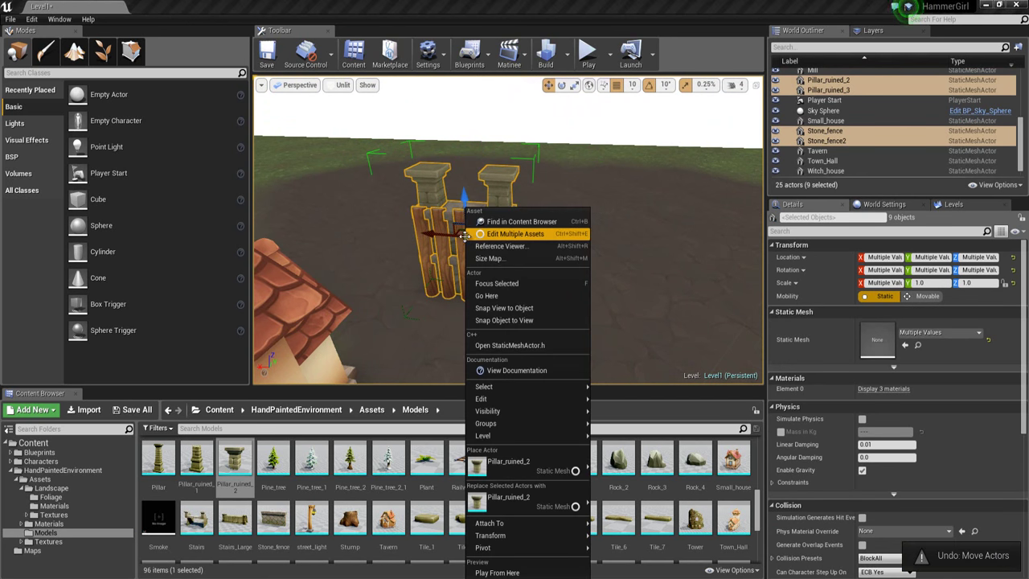
{"action": "mouse_move", "coordinate": [533, 422]}
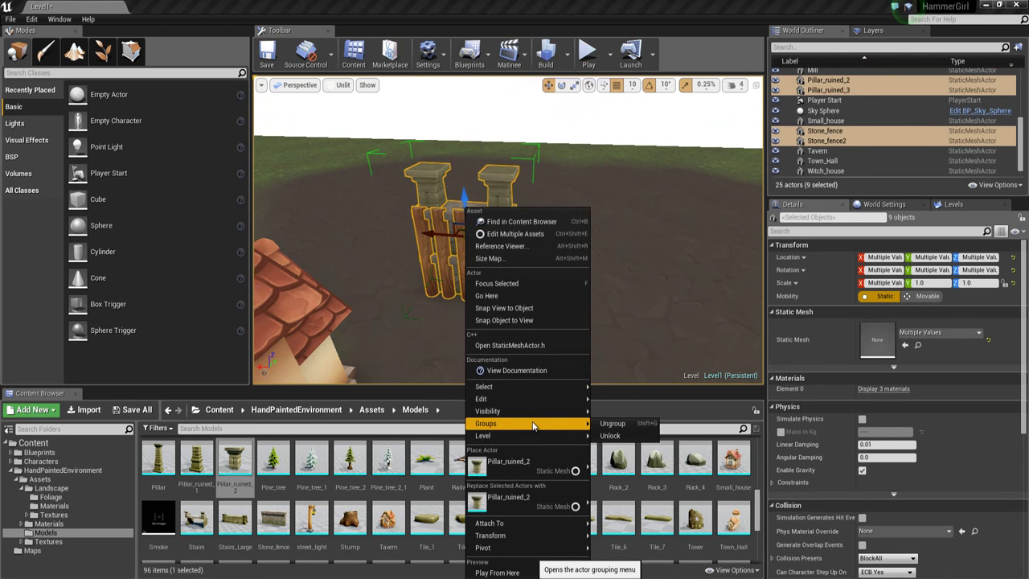
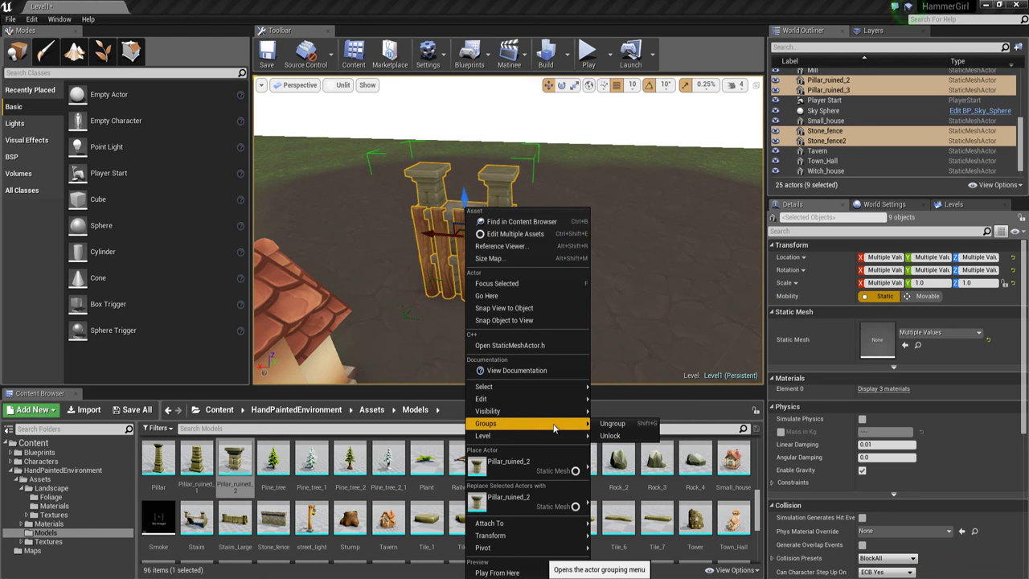
{"action": "left_click", "coordinate": [611, 424]}
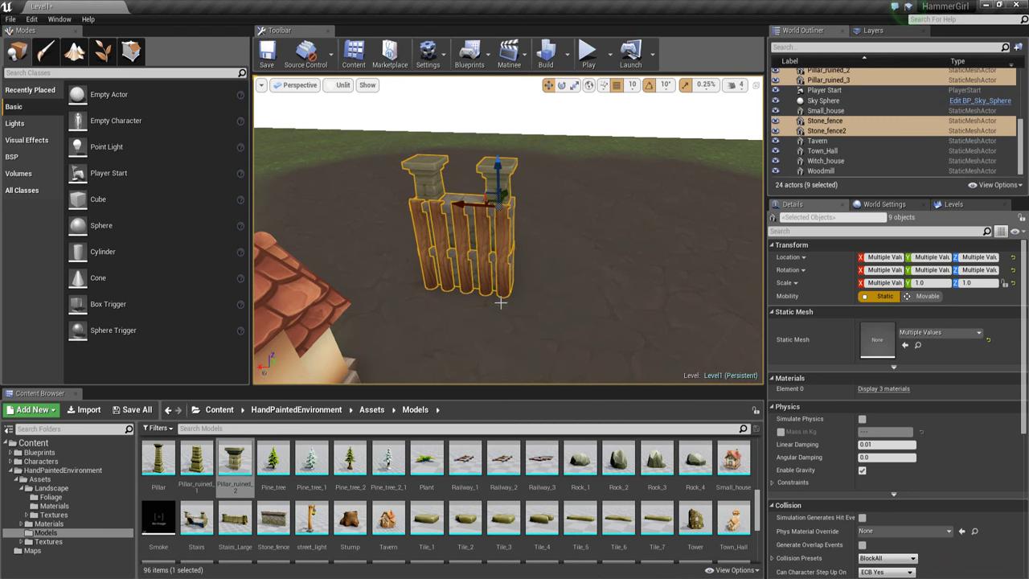
{"action": "key", "text": "Escape"}
{"action": "left_click", "coordinate": [483, 240]}
{"action": "right_click_drag", "start_coordinate": [482, 241], "coordinate": [529, 253]}
{"action": "left_click", "coordinate": [532, 251]}
{"action": "key", "text": "ctrl+z"}
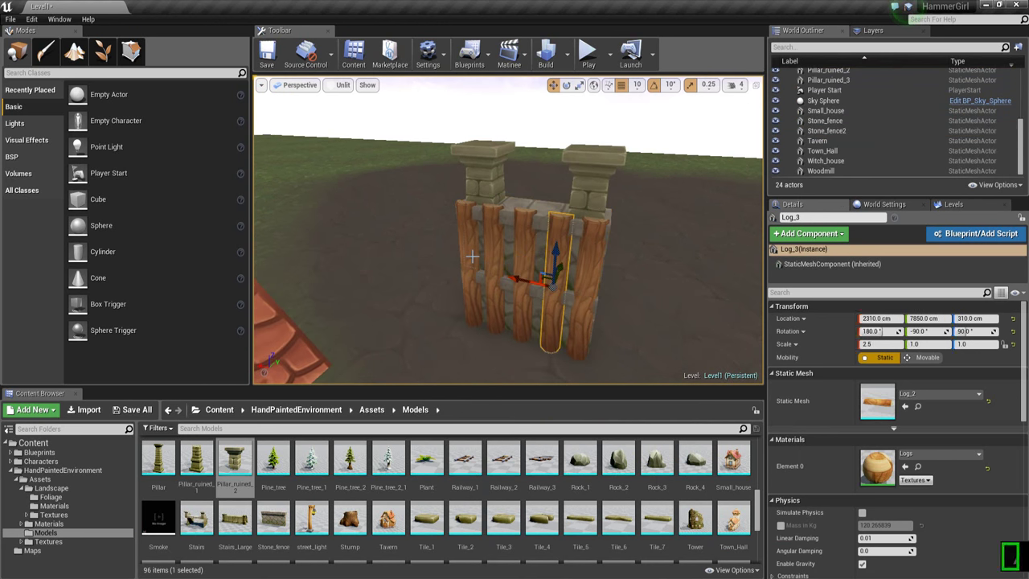
{"action": "key", "text": "ctrl+z"}
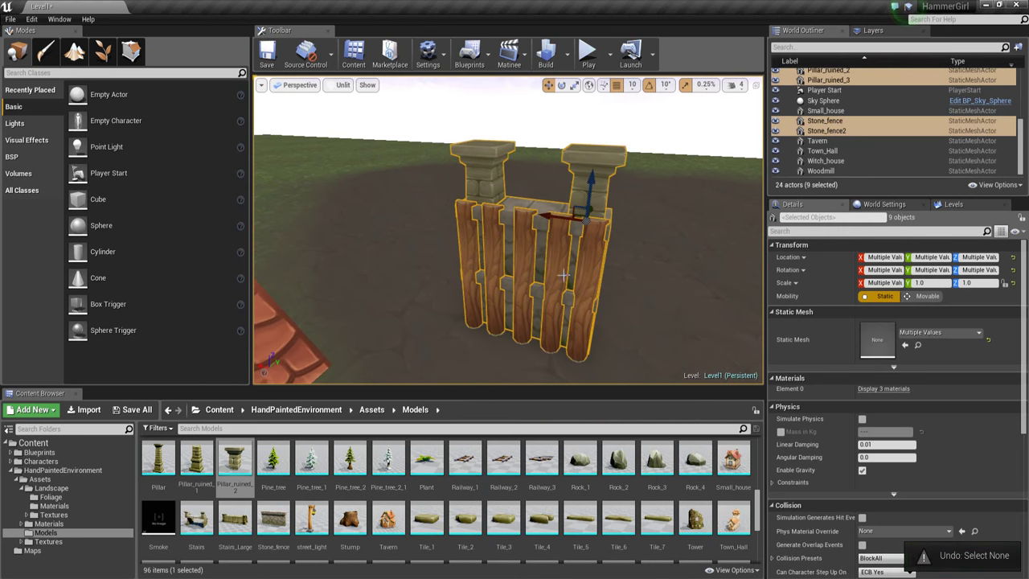
- Group the nine selected wall pieces again and undo a trial move of the group
{"action": "right_click", "coordinate": [538, 239]}
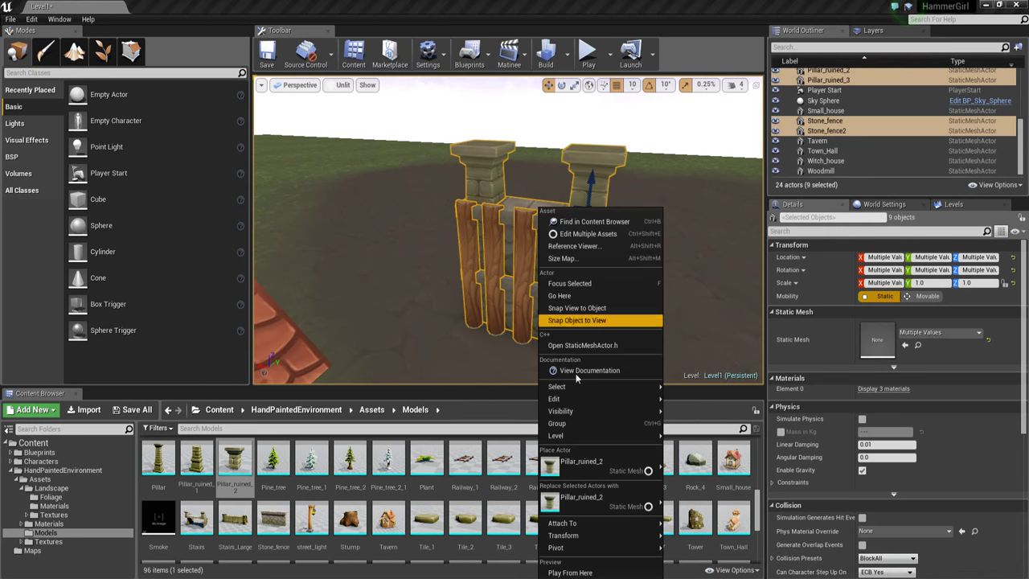
{"action": "left_click", "coordinate": [645, 427]}
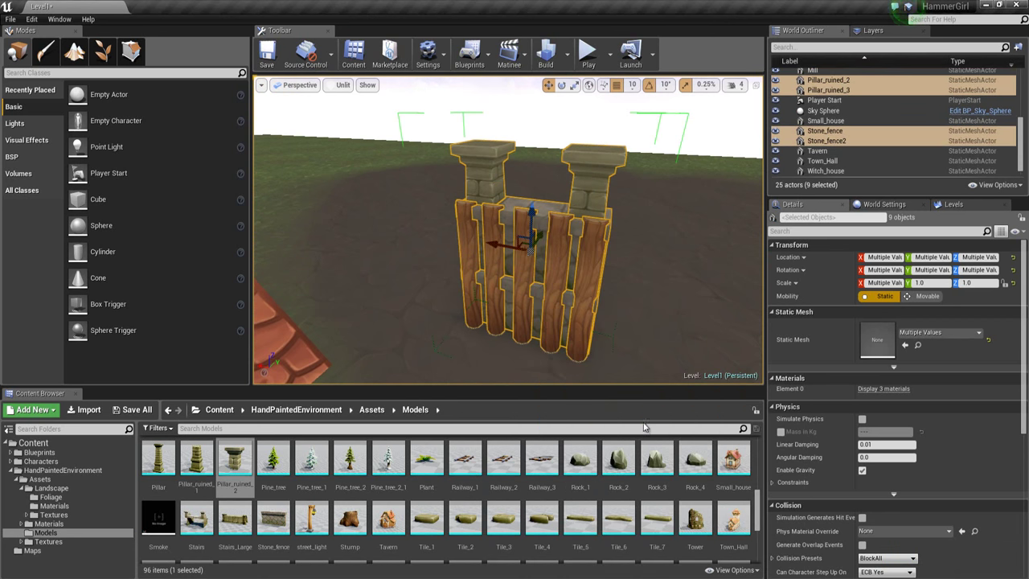
{"action": "scroll", "coordinate": [511, 252], "scroll_direction": "down", "scroll_amount": 5}
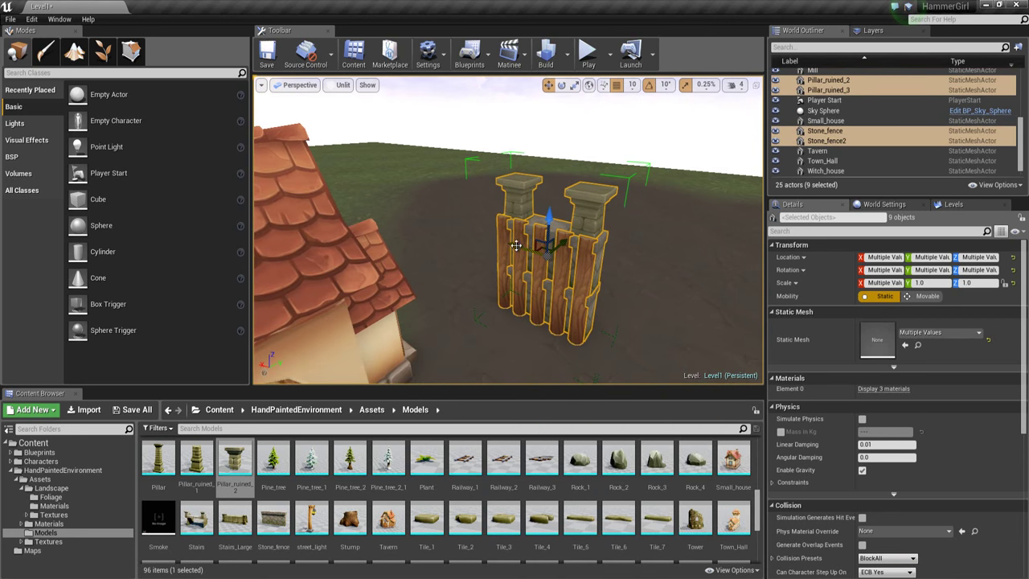
{"action": "left_click_drag", "start_coordinate": [511, 252], "coordinate": [495, 245]}
{"action": "key", "text": "ctrl+z"}
- Duplicate the grouped wall section twice along its length, placing the copies end to end to form three sections
{"action": "right_click_drag", "start_coordinate": [558, 290], "coordinate": [564, 283]}
{"action": "key", "text": "f"}
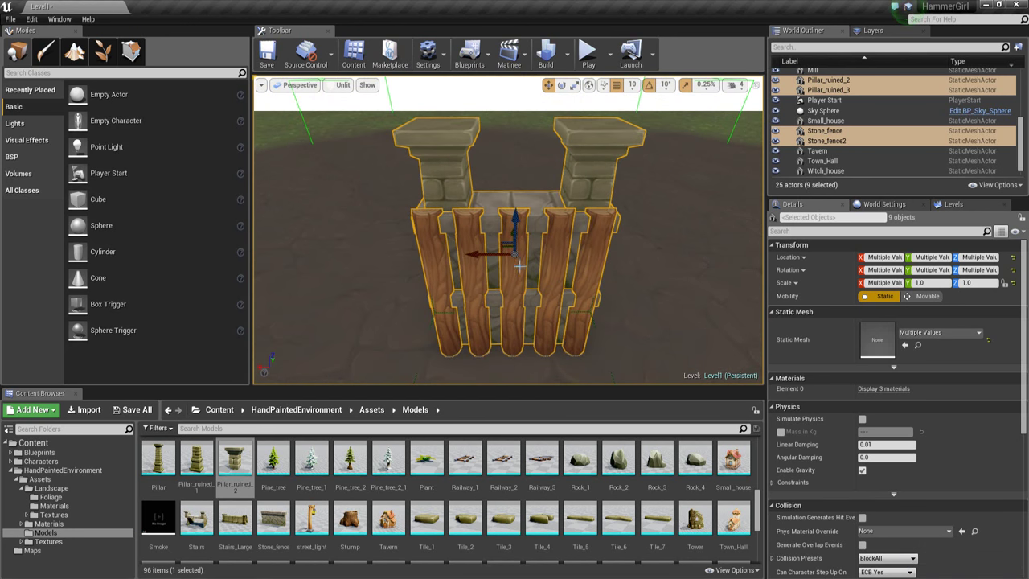
{"action": "left_click_drag", "start_coordinate": [494, 255], "coordinate": [325, 262], "text": "alt"}
{"action": "right_click_drag", "start_coordinate": [374, 266], "coordinate": [517, 242]}
{"action": "key", "text": "Escape"}
{"action": "key", "text": "ctrl+z"}
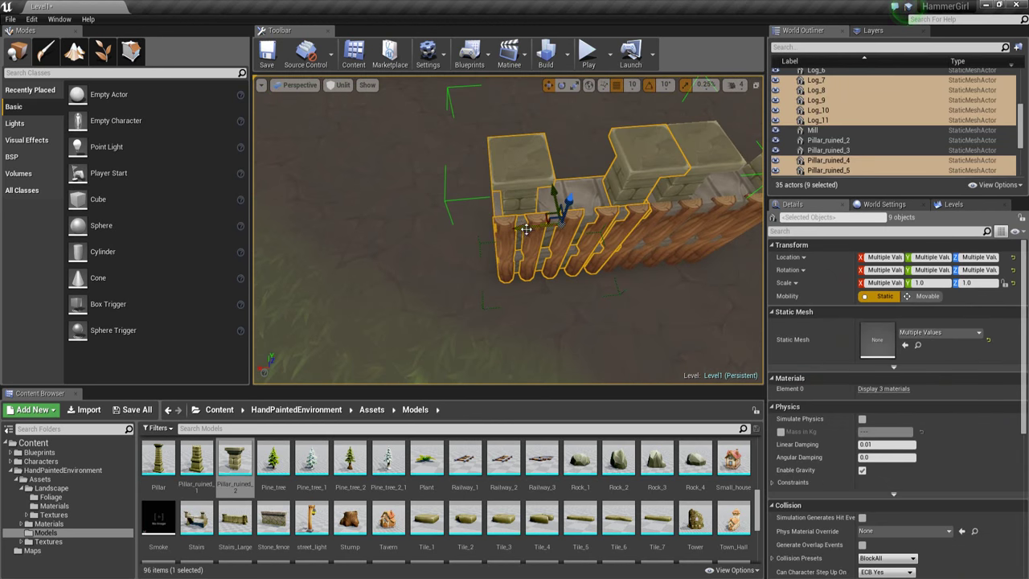
{"action": "left_click_drag", "start_coordinate": [526, 229], "coordinate": [384, 236], "text": "alt"}
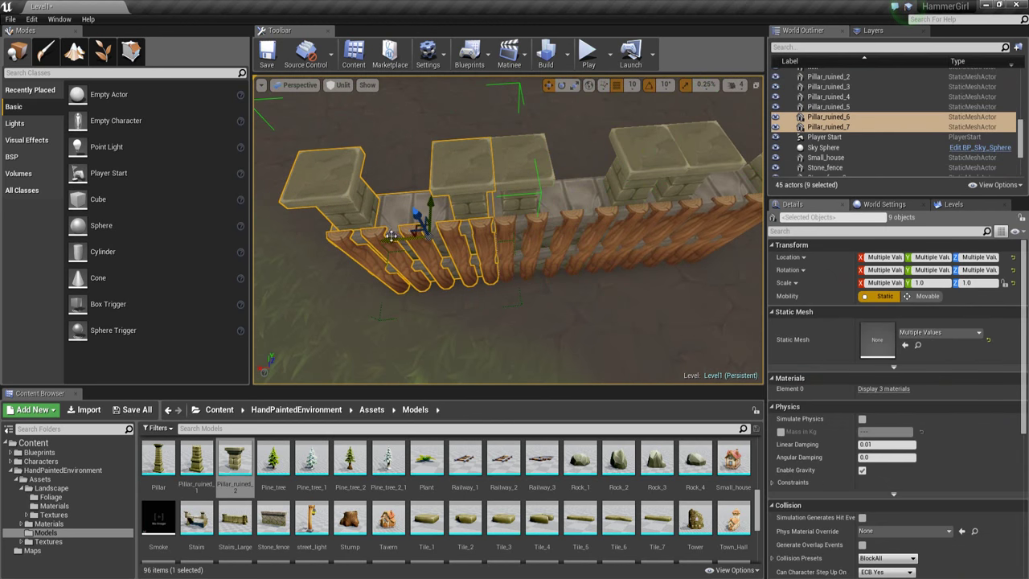
- Ungroup the middle one of the three grouped wall sections
{"action": "key", "text": "Escape"}
{"action": "right_click_drag", "start_coordinate": [392, 235], "coordinate": [488, 240]}
{"action": "left_click", "coordinate": [511, 256]}
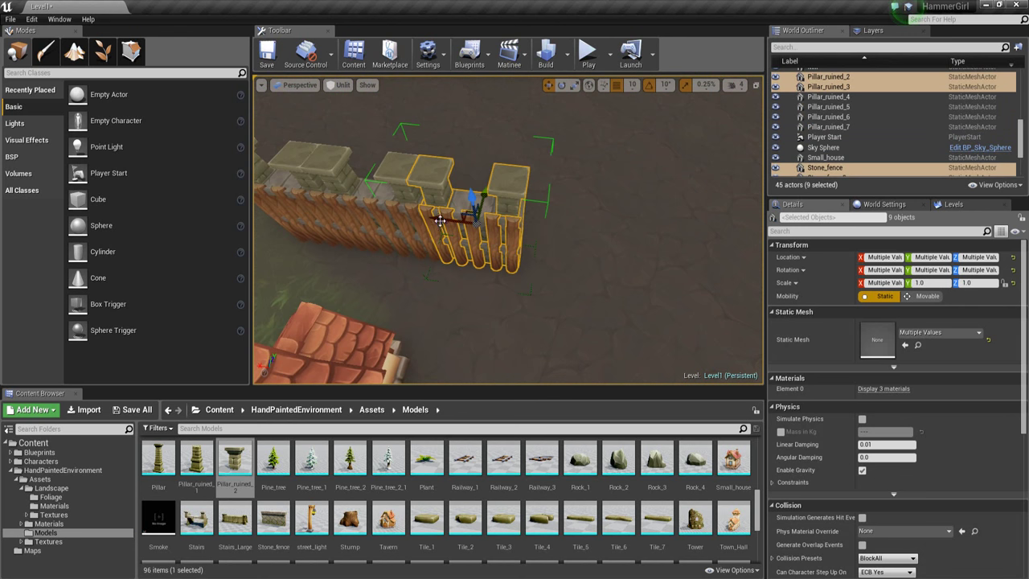
{"action": "left_click_drag", "start_coordinate": [463, 227], "coordinate": [509, 293], "text": "alt"}
{"action": "scroll", "coordinate": [525, 248], "scroll_direction": "up", "scroll_amount": 5}
{"action": "left_click", "coordinate": [509, 296]}
{"action": "key", "text": "shift+g"}
- Reposition Pillar_ruined_4 and Pillar_ruined_5 along the ungrouped section so the pillars are evenly spaced
{"action": "scroll", "coordinate": [510, 293], "scroll_direction": "up", "scroll_amount": 2}
{"action": "left_click", "coordinate": [492, 259]}
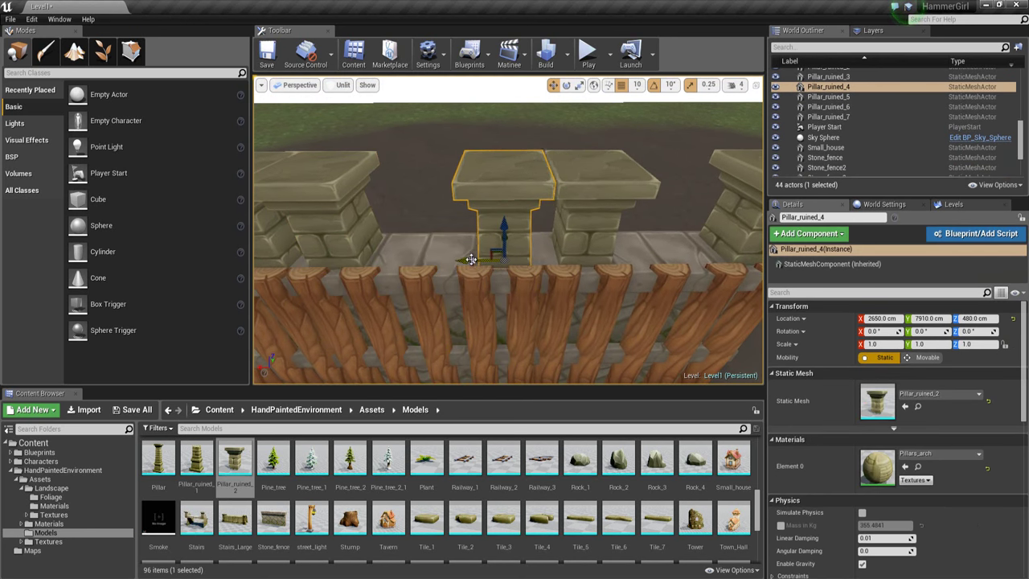
{"action": "right_click_drag", "start_coordinate": [463, 261], "coordinate": [429, 261]}
{"action": "left_click", "coordinate": [430, 257]}
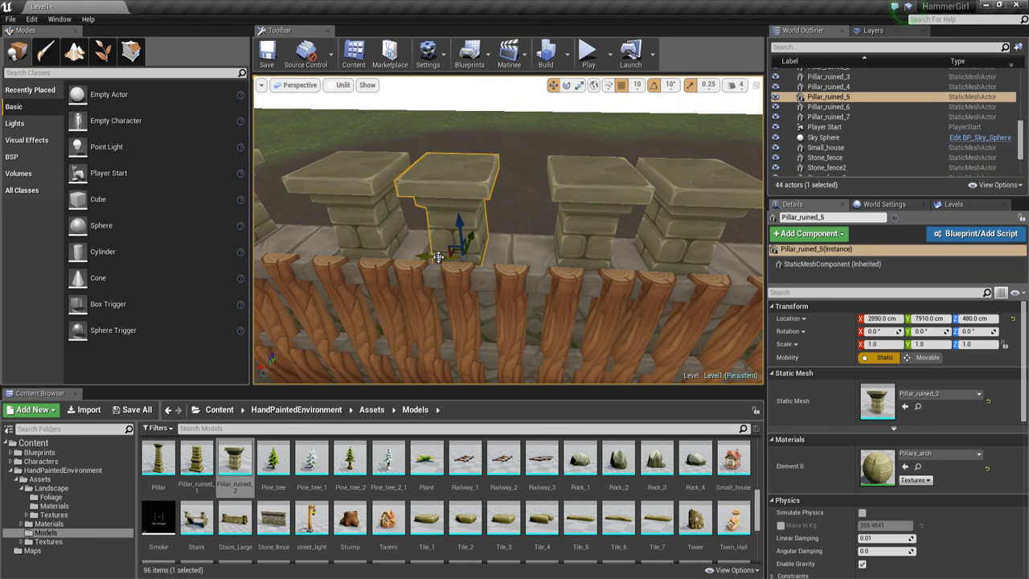
{"action": "scroll", "coordinate": [494, 271], "scroll_direction": "down", "scroll_amount": 3}
{"action": "key", "text": "Escape"}
{"action": "right_click_drag", "start_coordinate": [494, 271], "coordinate": [505, 299]}
{"action": "scroll", "coordinate": [505, 298], "scroll_direction": "up", "scroll_amount": 2}
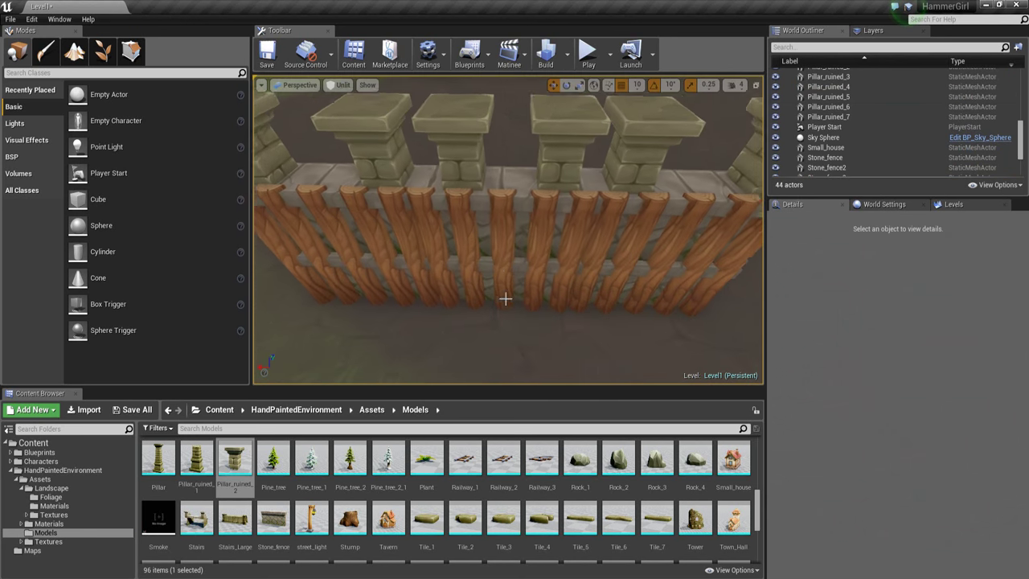
- Delete the last log of the ungrouped section and the adjoining grouped wall section made of Log_12 to Log_16
{"action": "mouse_move", "coordinate": [492, 255]}
{"action": "right_mouse_down"}
{"action": "mouse_move", "coordinate": [511, 258]}
{"action": "mouse_move", "coordinate": [481, 256]}
{"action": "right_mouse_up"}
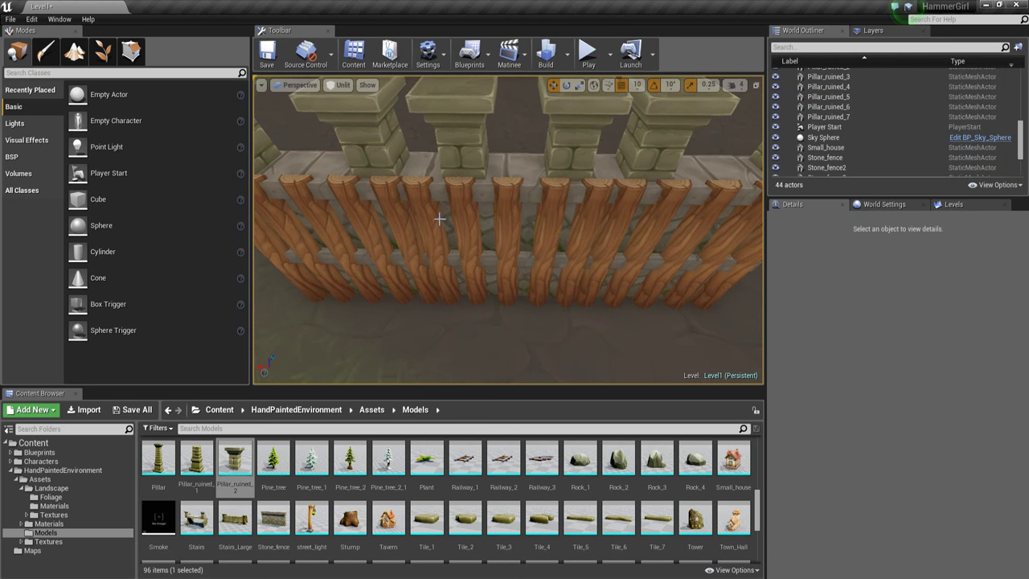
{"action": "left_click", "coordinate": [443, 218]}
{"action": "right_click_drag", "start_coordinate": [443, 218], "coordinate": [465, 227]}
{"action": "key", "text": "Delete"}
{"action": "left_click", "coordinate": [530, 230]}
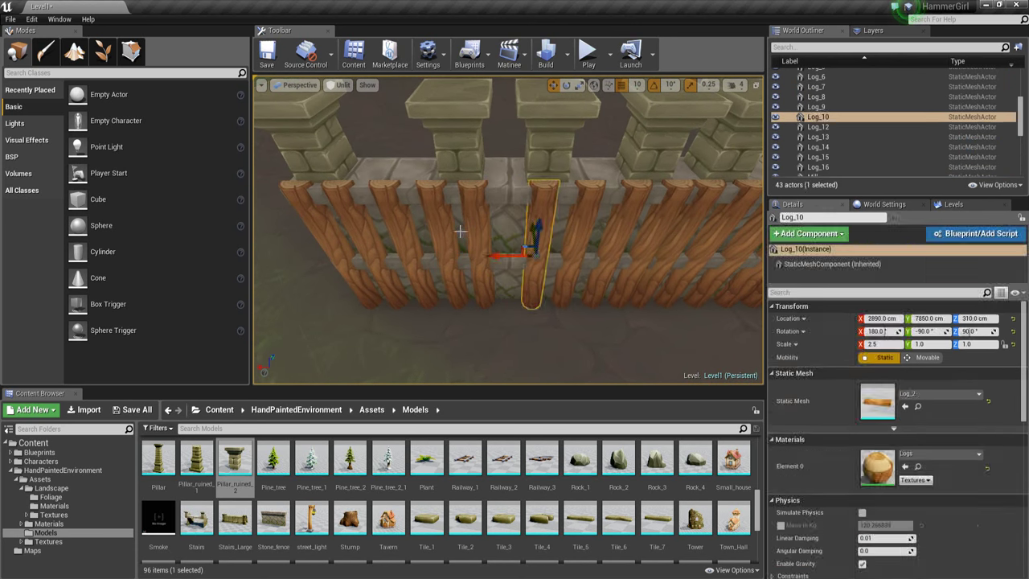
{"action": "left_click", "coordinate": [462, 230], "text": "ctrl"}
{"action": "key", "text": "Delete"}
{"action": "left_click", "coordinate": [590, 324]}
- Move Log_10 and the neighbouring logs of the ungrouped section apart along the stone fence
{"action": "left_click", "coordinate": [531, 229]}
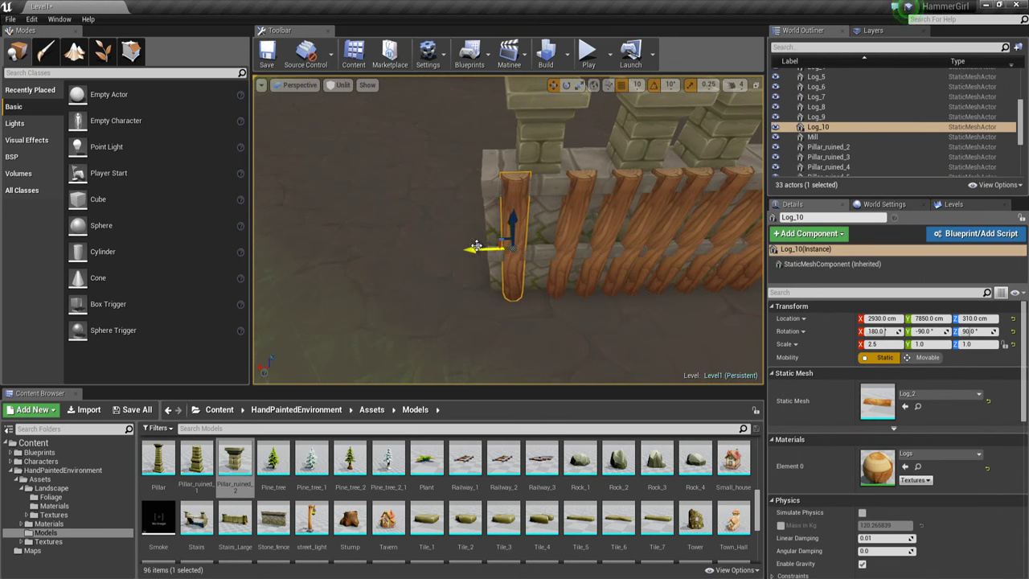
{"action": "right_click_drag", "start_coordinate": [477, 245], "coordinate": [492, 248]}
{"action": "left_click", "coordinate": [503, 248]}
{"action": "left_click_drag", "start_coordinate": [480, 252], "coordinate": [468, 252]}
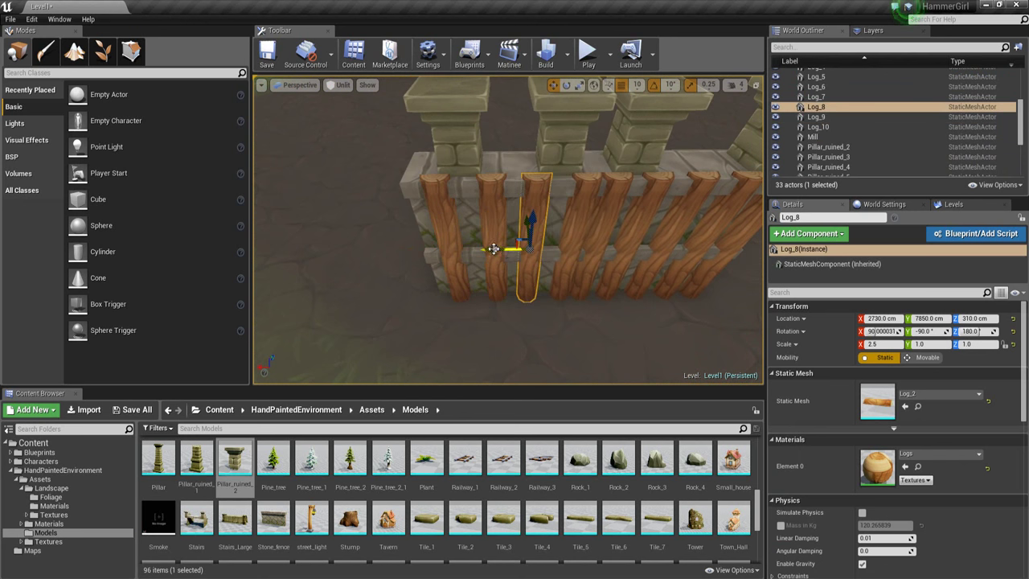
{"action": "right_click_drag", "start_coordinate": [494, 248], "coordinate": [519, 245]}
{"action": "left_click", "coordinate": [518, 245]}
{"action": "left_click_drag", "start_coordinate": [483, 248], "coordinate": [476, 248]}
- Shift Log_9 and Log_10 together along the fence to even out the gaps between the four logs
{"action": "left_click", "coordinate": [557, 230]}
{"action": "left_click_drag", "start_coordinate": [574, 225], "coordinate": [598, 227]}
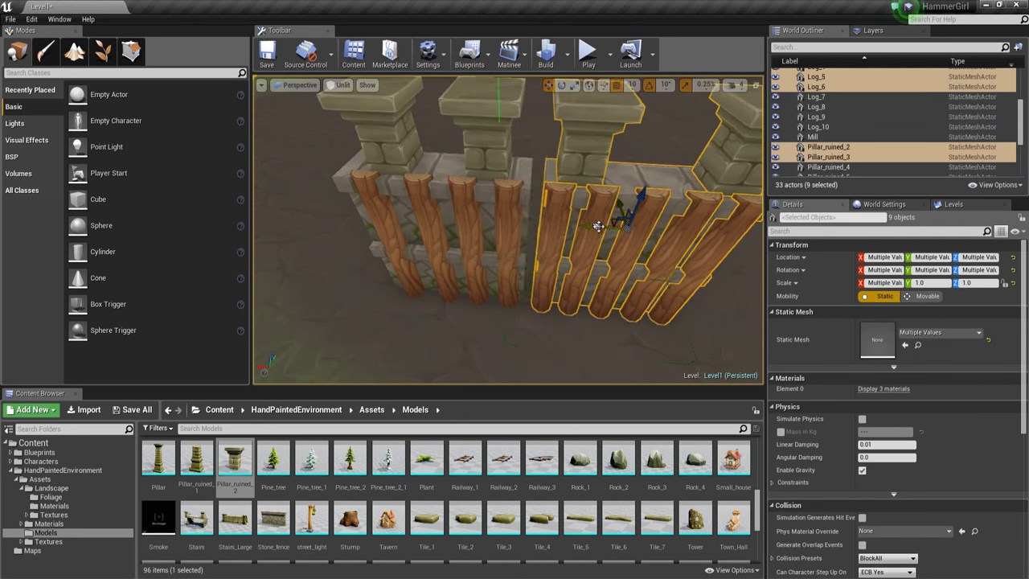
{"action": "right_click_drag", "start_coordinate": [598, 227], "coordinate": [551, 235]}
{"action": "left_click", "coordinate": [498, 261]}
{"action": "left_click", "coordinate": [455, 261], "text": "ctrl"}
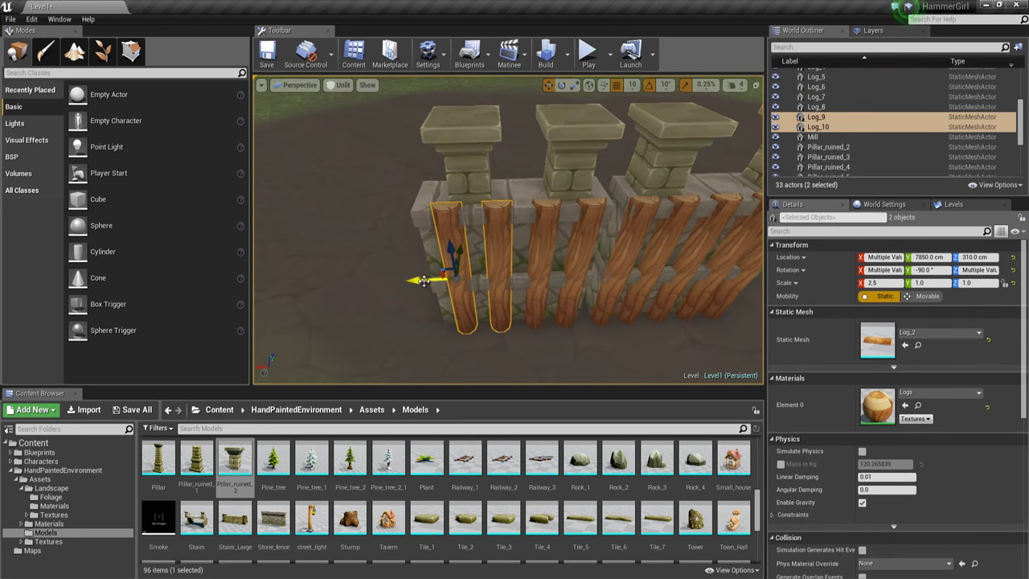
{"action": "left_click", "coordinate": [533, 259]}
{"action": "left_click_drag", "start_coordinate": [533, 259], "coordinate": [455, 271], "text": "alt"}
- Delete the remaining old grouped wall section with Pillar_ruined_2 and Pillar_ruined_3, including its referenced actors
{"action": "left_click_drag", "start_coordinate": [744, 342], "coordinate": [547, 112], "text": "ctrl+alt"}
{"action": "key", "text": "Delete"}
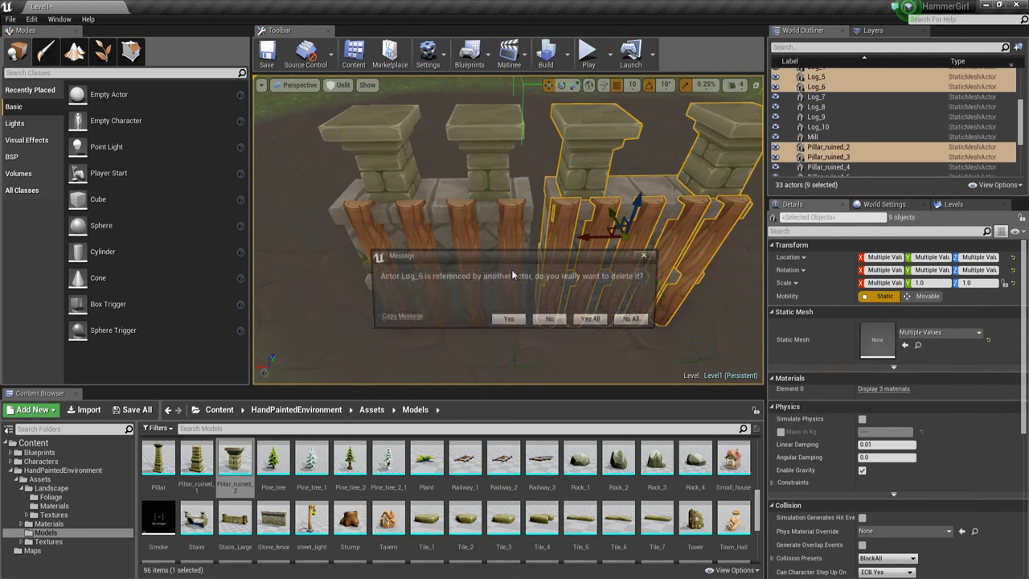
{"action": "left_click", "coordinate": [549, 317]}
- Group the four logs, two pillars and two stone fences as one eight-piece wall section
{"action": "left_click", "coordinate": [506, 252]}
{"action": "left_click", "coordinate": [487, 237], "text": "ctrl"}
{"action": "left_click", "coordinate": [468, 235], "text": "ctrl"}
{"action": "left_click", "coordinate": [496, 297], "text": "ctrl"}
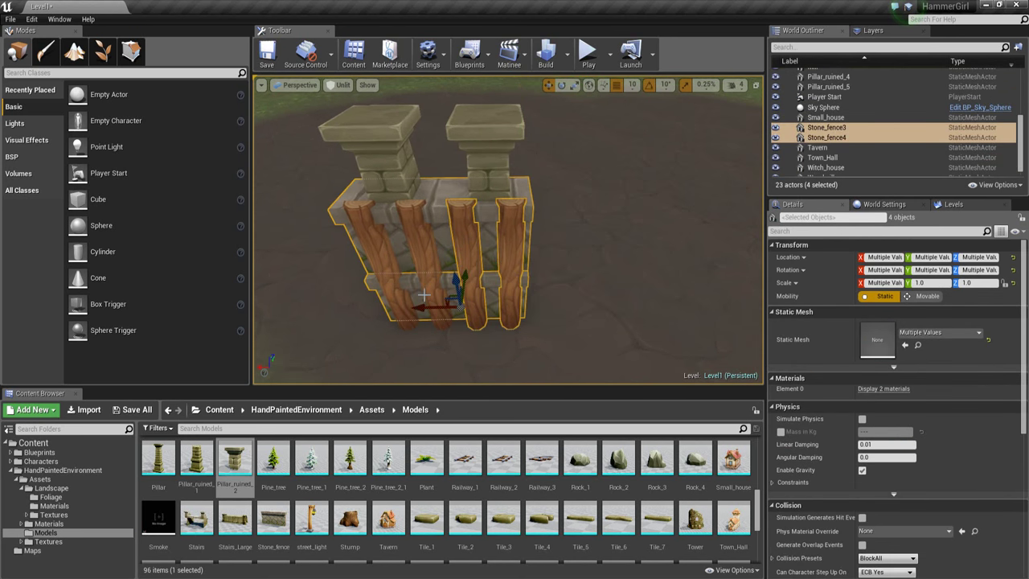
{"action": "left_click", "coordinate": [381, 268], "text": "ctrl"}
{"action": "left_click", "coordinate": [487, 163], "text": "ctrl"}
{"action": "left_click_drag", "start_coordinate": [487, 163], "coordinate": [569, 201], "text": "alt"}
{"action": "key", "text": "ctrl+g"}
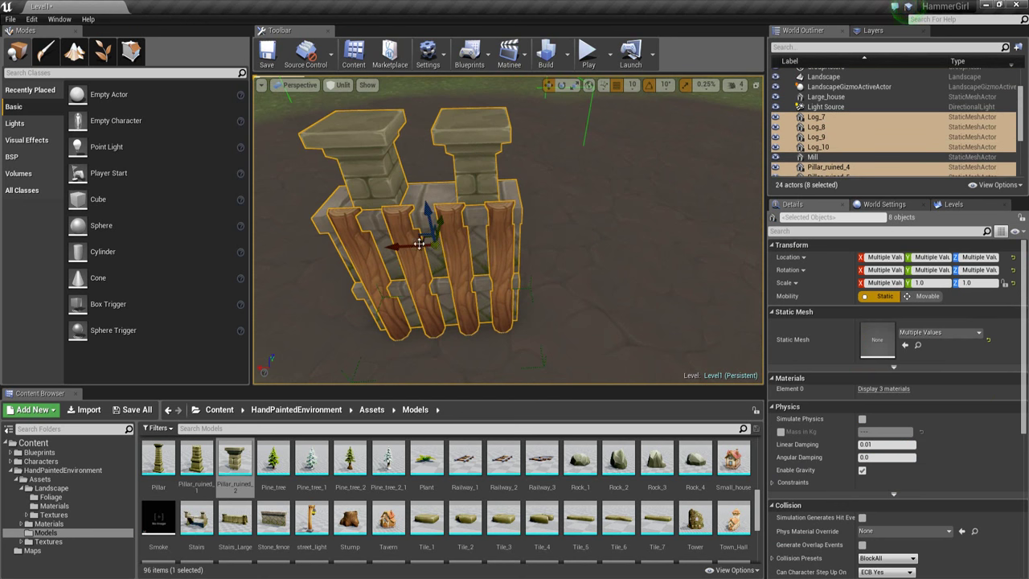
- Duplicate the eight-piece wall group four times, placing the copies end to end to form five sections
{"action": "key", "text": "ctrl+z"}
{"action": "left_click_drag", "start_coordinate": [407, 224], "coordinate": [536, 283]}
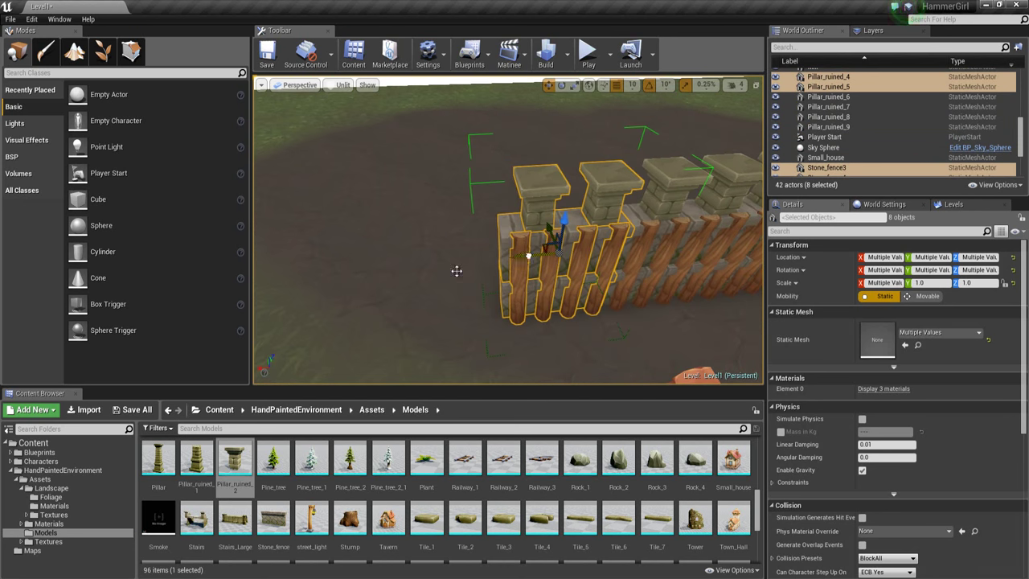
{"action": "left_click_drag", "start_coordinate": [458, 271], "coordinate": [405, 273], "text": "alt"}
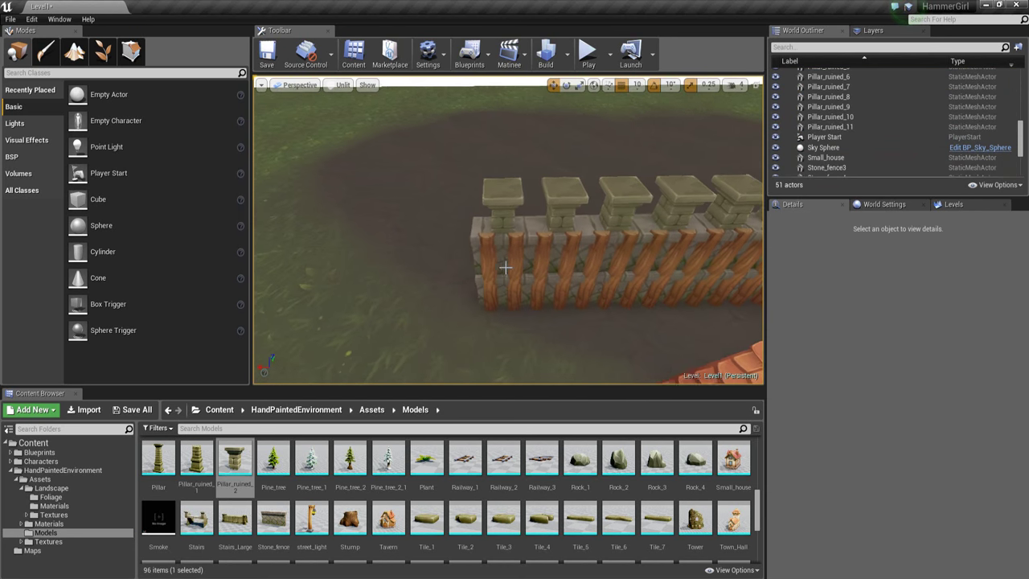
{"action": "left_click", "coordinate": [466, 223]}
{"action": "left_click_drag", "start_coordinate": [466, 223], "coordinate": [425, 230], "text": "alt"}
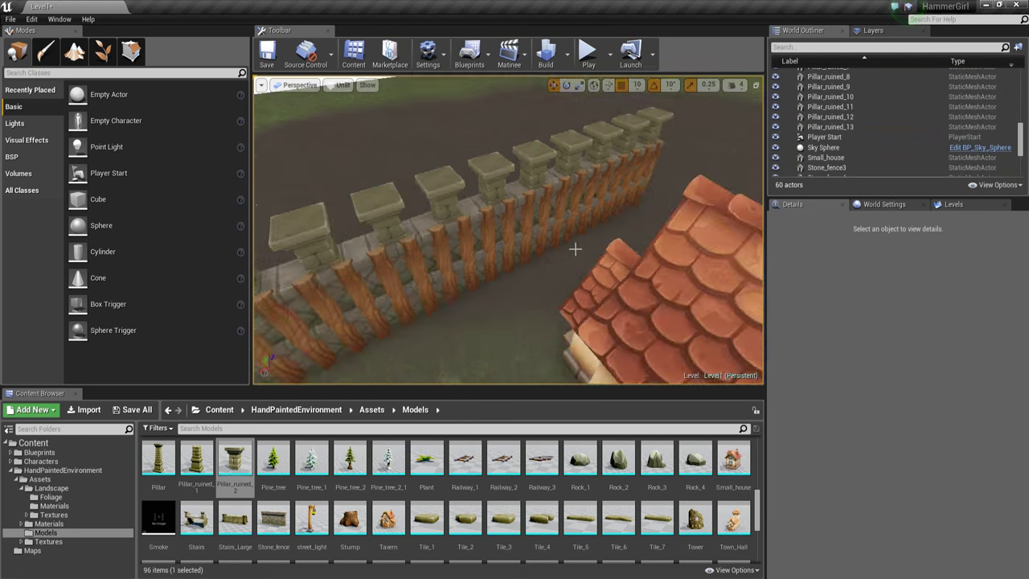
- Duplicate all five wall sections together and align the copy with the end of the row
{"action": "mouse_move", "coordinate": [576, 249]}
{"action": "right_mouse_down"}
{"action": "mouse_move", "coordinate": [499, 214]}
{"action": "mouse_move", "coordinate": [555, 252]}
{"action": "right_mouse_up"}
{"action": "left_click", "coordinate": [498, 214]}
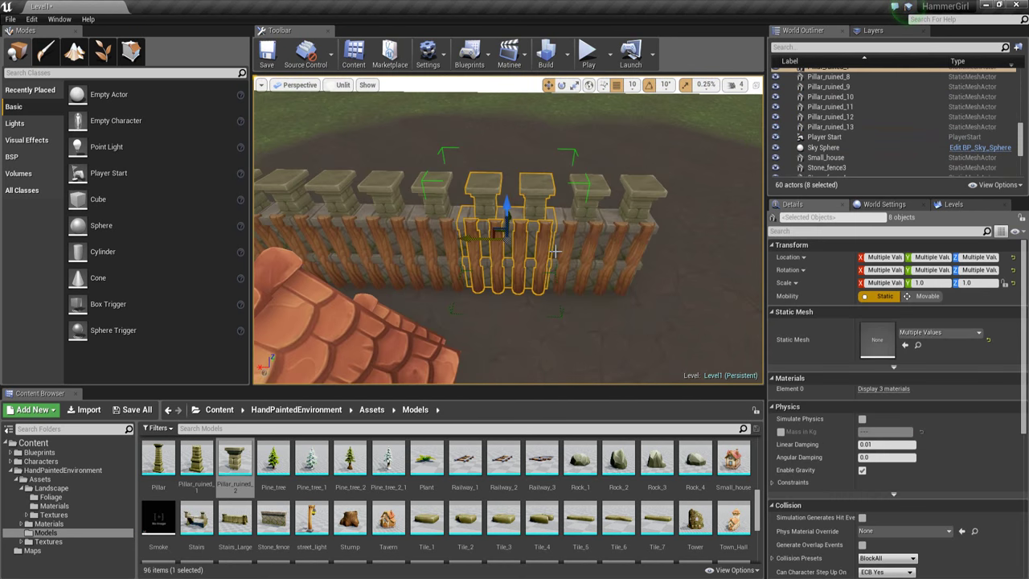
{"action": "left_click", "coordinate": [602, 247], "text": "ctrl"}
{"action": "left_click", "coordinate": [468, 244], "text": "ctrl"}
{"action": "right_click_drag", "start_coordinate": [469, 244], "coordinate": [643, 181]}
{"action": "left_click", "coordinate": [426, 213], "text": "ctrl"}
{"action": "left_click", "coordinate": [407, 202], "text": "ctrl"}
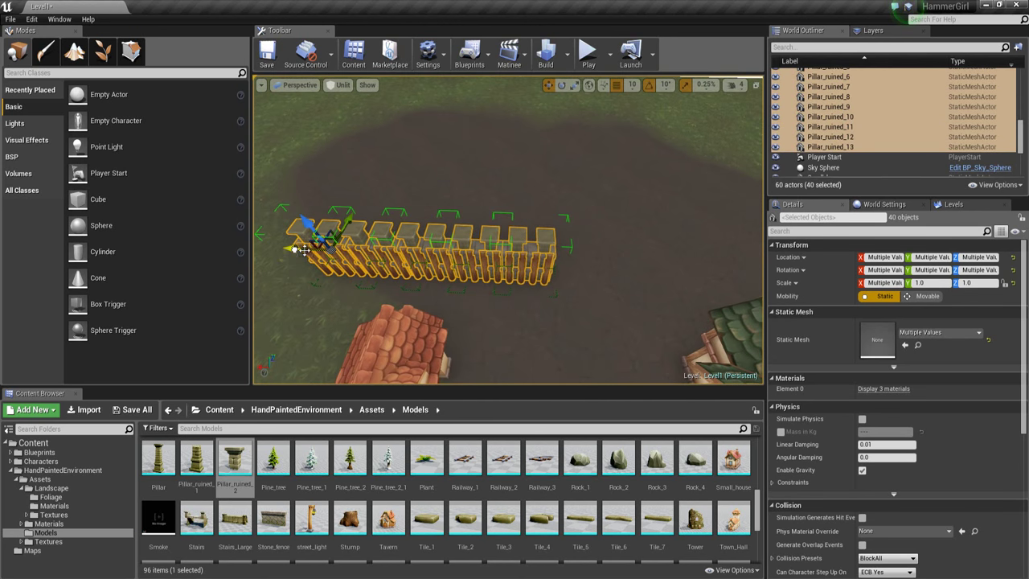
{"action": "left_click_drag", "start_coordinate": [301, 250], "coordinate": [545, 308], "text": "alt"}
{"action": "right_click_drag", "start_coordinate": [545, 308], "coordinate": [530, 277]}
{"action": "left_click_drag", "start_coordinate": [594, 244], "coordinate": [579, 246]}
{"action": "key", "text": "Escape"}
- Try rotating the last wall section at the row's end and undo the rotation
{"action": "right_click_drag", "start_coordinate": [579, 246], "coordinate": [535, 257]}
{"action": "left_click", "coordinate": [541, 256]}
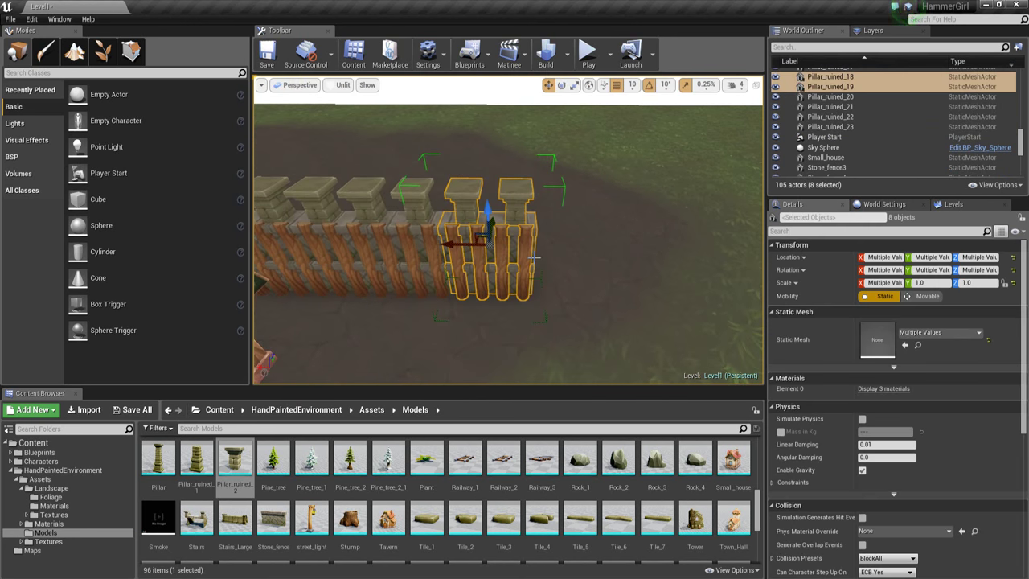
{"action": "left_click_drag", "start_coordinate": [538, 259], "coordinate": [544, 293], "text": "alt"}
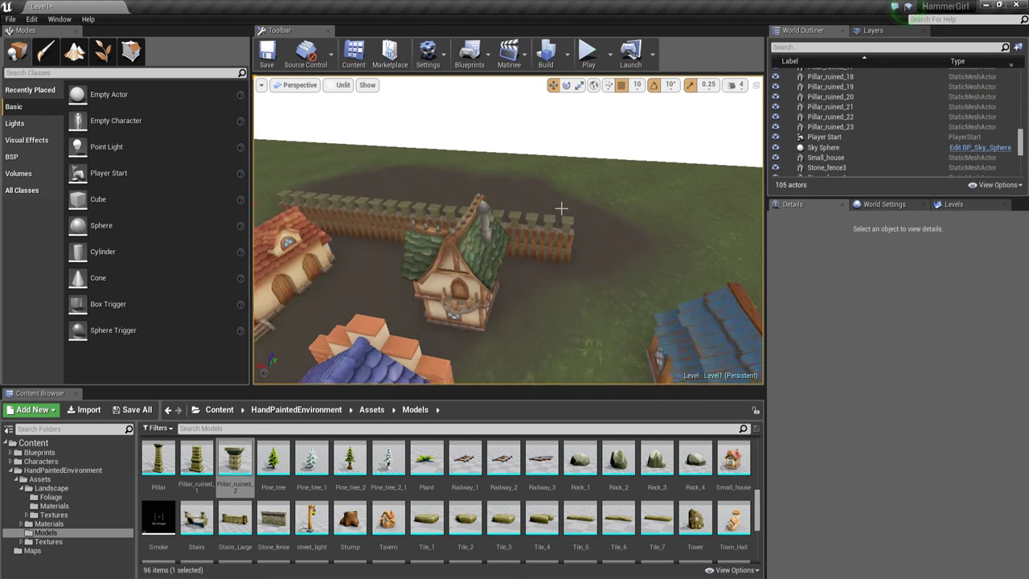
{"action": "right_click_drag", "start_coordinate": [561, 208], "coordinate": [531, 257]}
{"action": "left_click", "coordinate": [539, 256]}
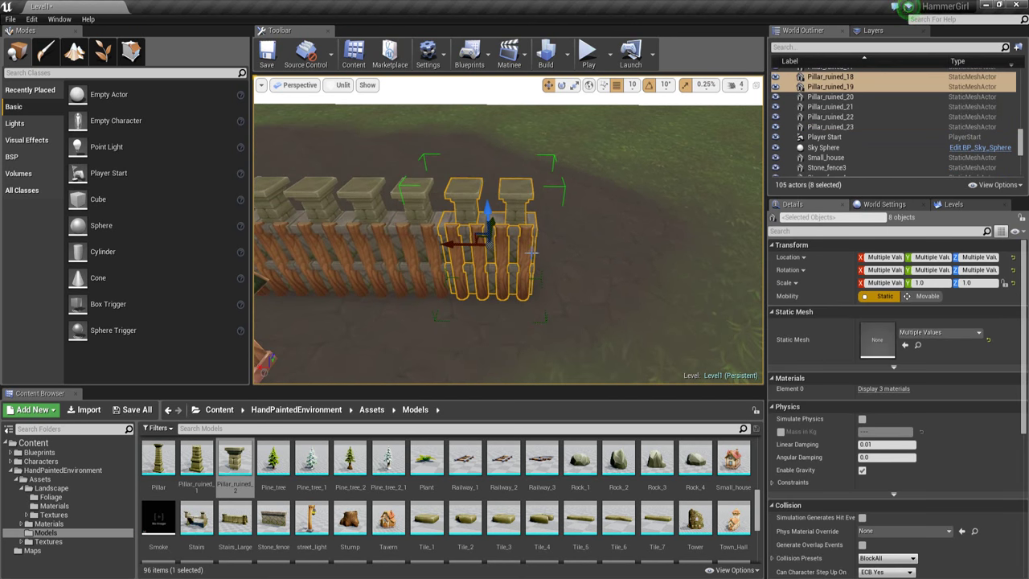
{"action": "left_click_drag", "start_coordinate": [538, 260], "coordinate": [545, 294], "text": "alt"}
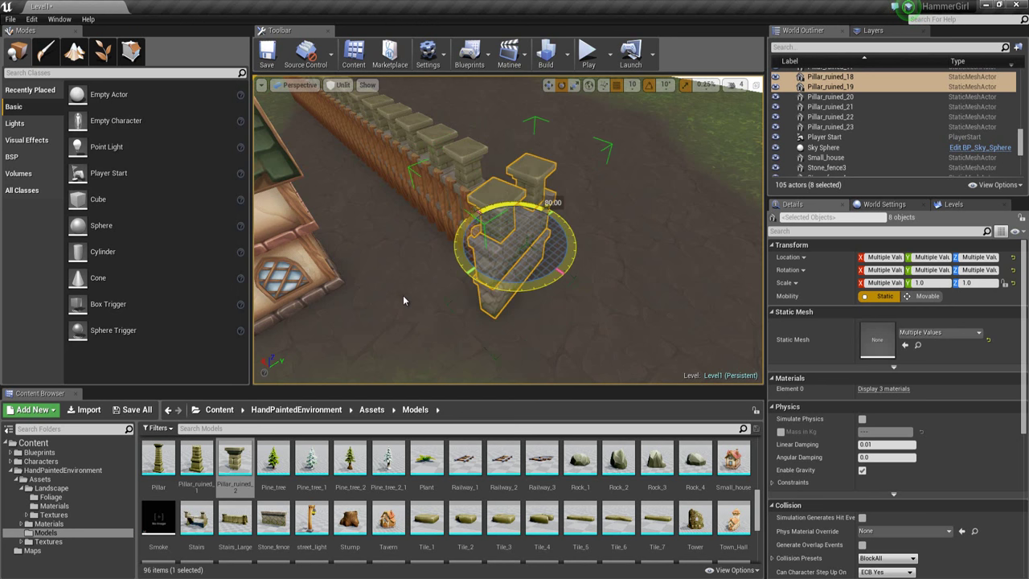
{"action": "key", "text": "ctrl+z"}
{"action": "left_click_drag", "start_coordinate": [466, 288], "coordinate": [493, 292], "text": "alt"}
{"action": "key", "text": "r"}
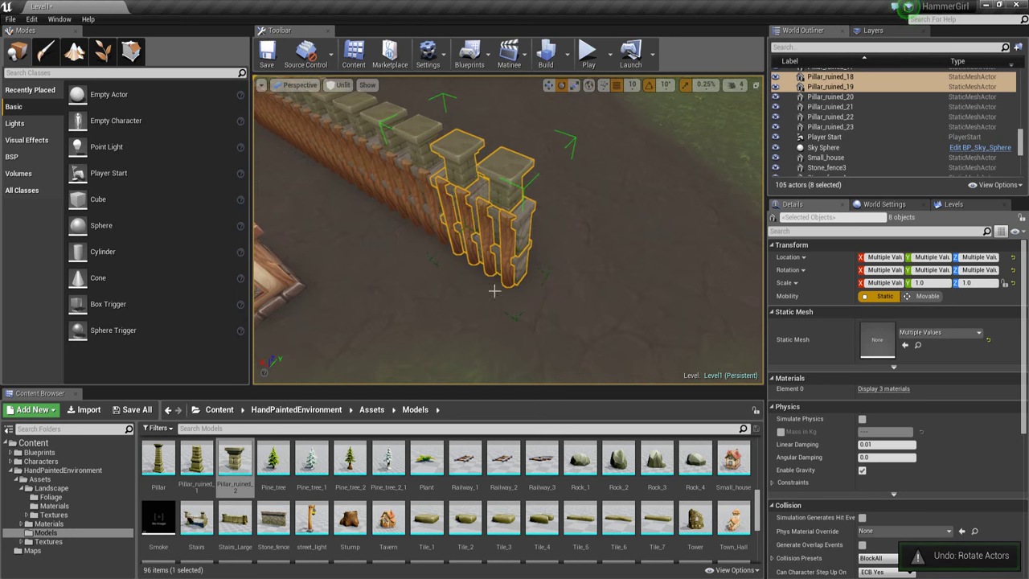
- Duplicate the last wall section, rotate the copy 90 degrees and fit it against the wall's end as a corner
{"action": "left_click_drag", "start_coordinate": [460, 207], "coordinate": [585, 277], "text": "alt"}
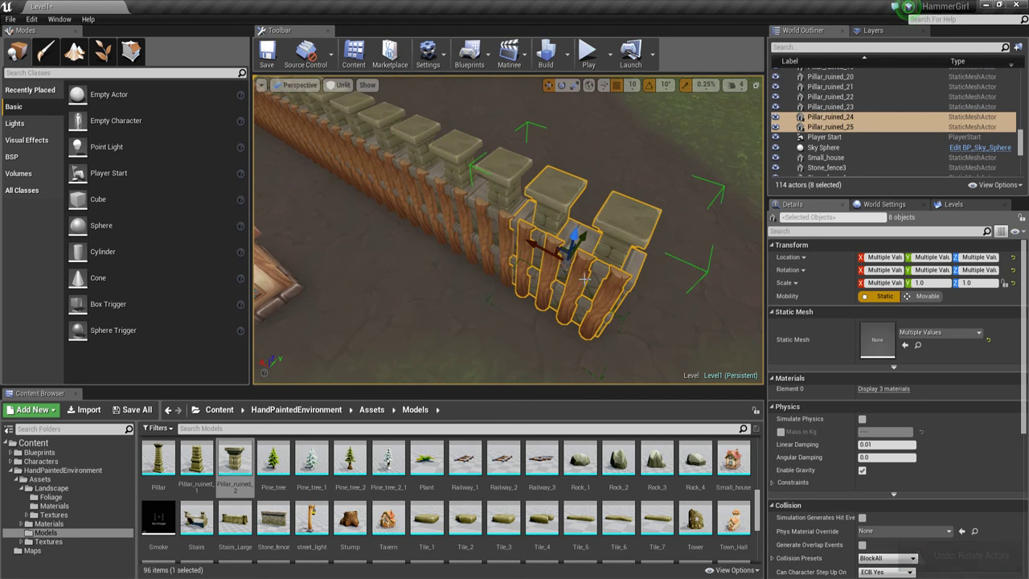
{"action": "left_click_drag", "start_coordinate": [580, 322], "coordinate": [434, 338]}
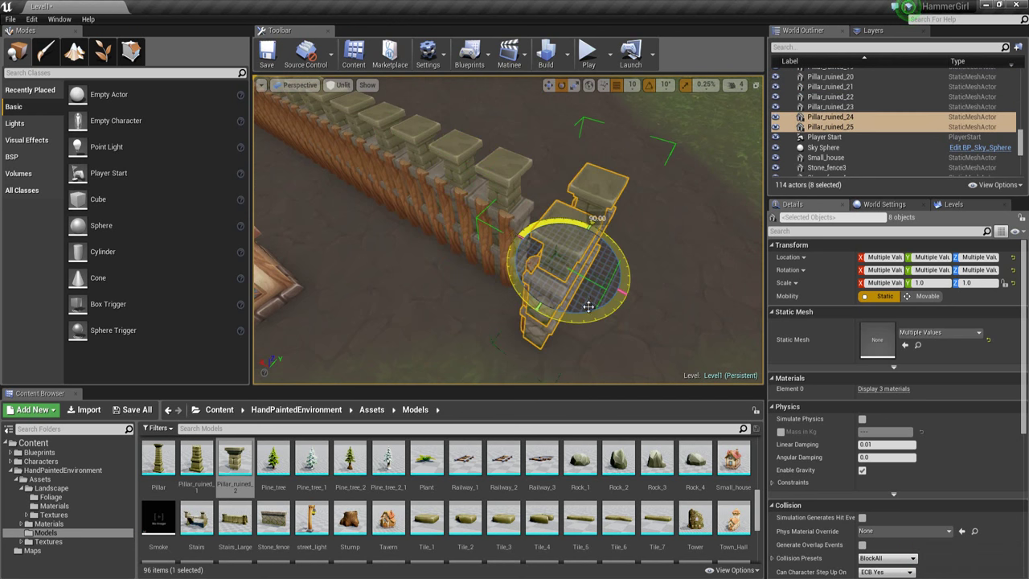
{"action": "left_click_drag", "start_coordinate": [588, 306], "coordinate": [728, 294], "text": "alt"}
{"action": "key", "text": "space"}
{"action": "key", "text": "space"}
{"action": "left_click_drag", "start_coordinate": [412, 236], "coordinate": [534, 322]}
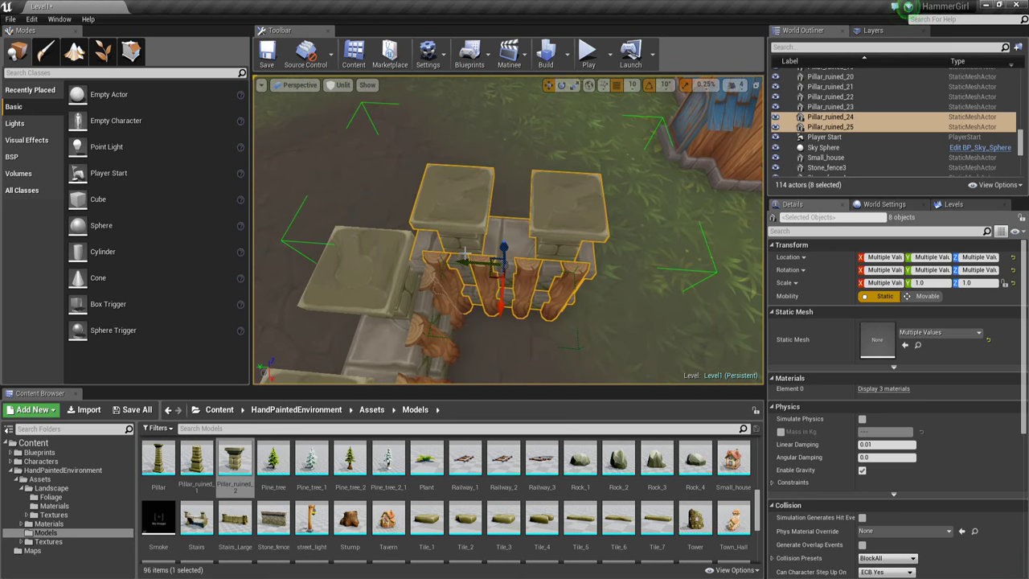
{"action": "mouse_move", "coordinate": [466, 264]}
{"action": "left_mouse_down"}
{"action": "mouse_move", "coordinate": [482, 267]}
{"action": "mouse_move", "coordinate": [471, 264]}
{"action": "left_mouse_up"}
{"action": "key", "text": "Escape"}
- Extend the new wall side with one copy of the corner section and a paired copy of two sections
{"action": "right_click_drag", "start_coordinate": [471, 265], "coordinate": [419, 186]}
{"action": "left_click", "coordinate": [494, 195]}
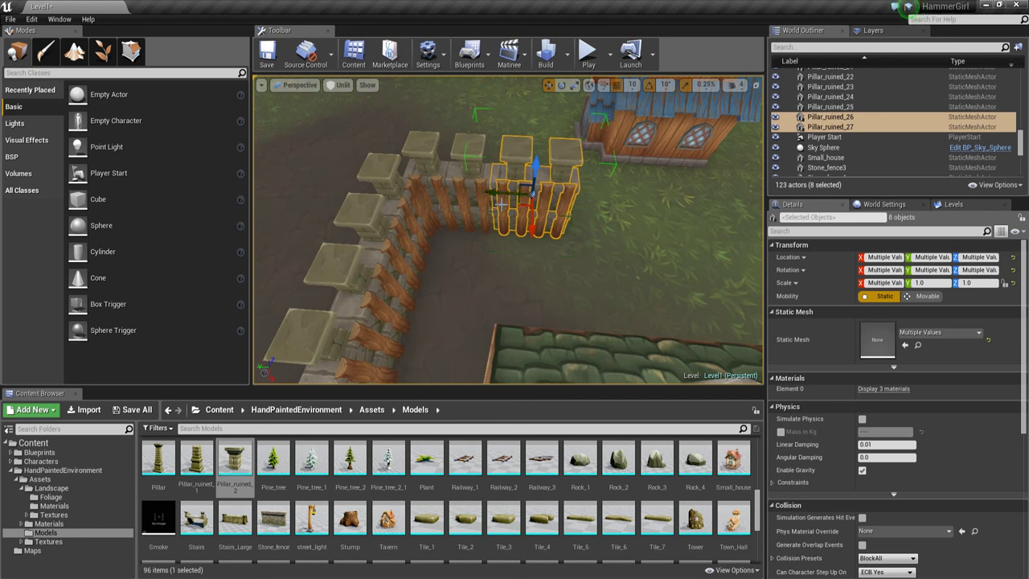
{"action": "left_click", "coordinate": [473, 207]}
{"action": "right_click_drag", "start_coordinate": [472, 207], "coordinate": [432, 221]}
{"action": "left_click", "coordinate": [487, 211], "text": "ctrl"}
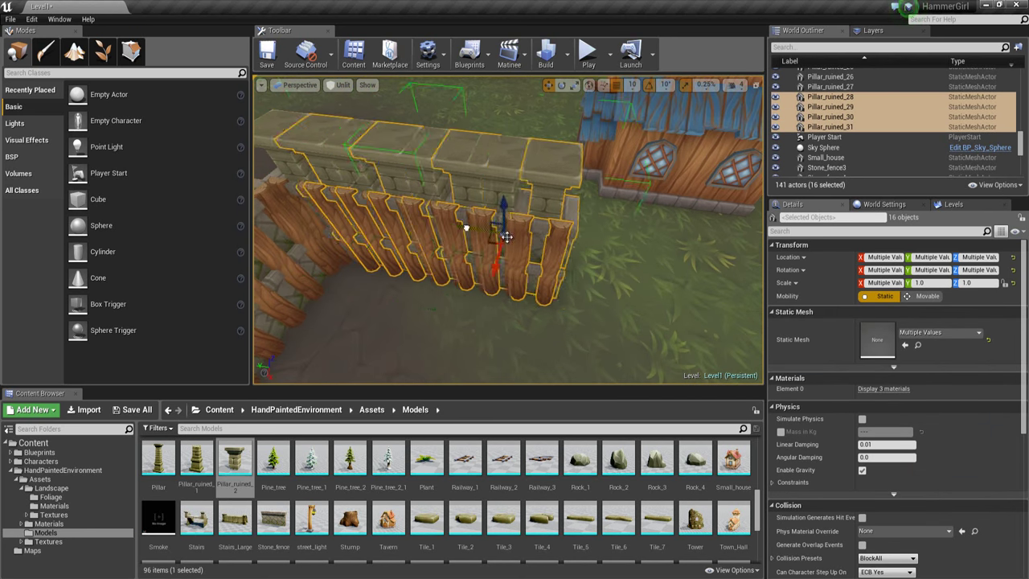
{"action": "key", "text": "Escape"}
- Duplicate the two-section pair twice more along the new side, continuing the wall past the blue-roofed house
{"action": "right_click_drag", "start_coordinate": [708, 297], "coordinate": [474, 245]}
{"action": "left_click", "coordinate": [464, 243]}
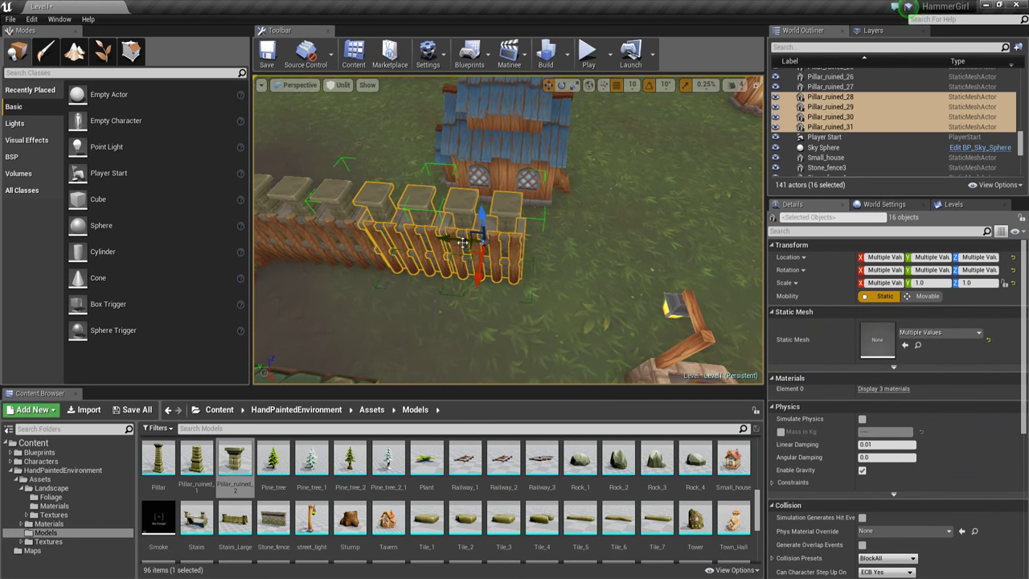
{"action": "key", "text": "Escape"}
{"action": "right_click_drag", "start_coordinate": [615, 274], "coordinate": [483, 246]}
{"action": "left_click", "coordinate": [480, 244]}
{"action": "left_click", "coordinate": [390, 234], "text": "ctrl"}
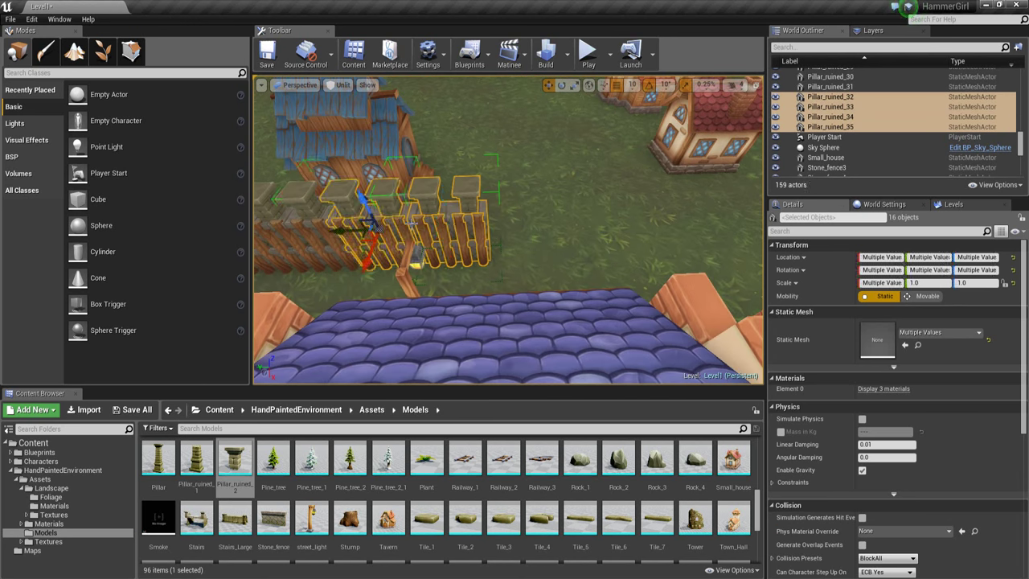
{"action": "right_click_drag", "start_coordinate": [390, 233], "coordinate": [339, 222]}
{"action": "key", "text": "Escape"}
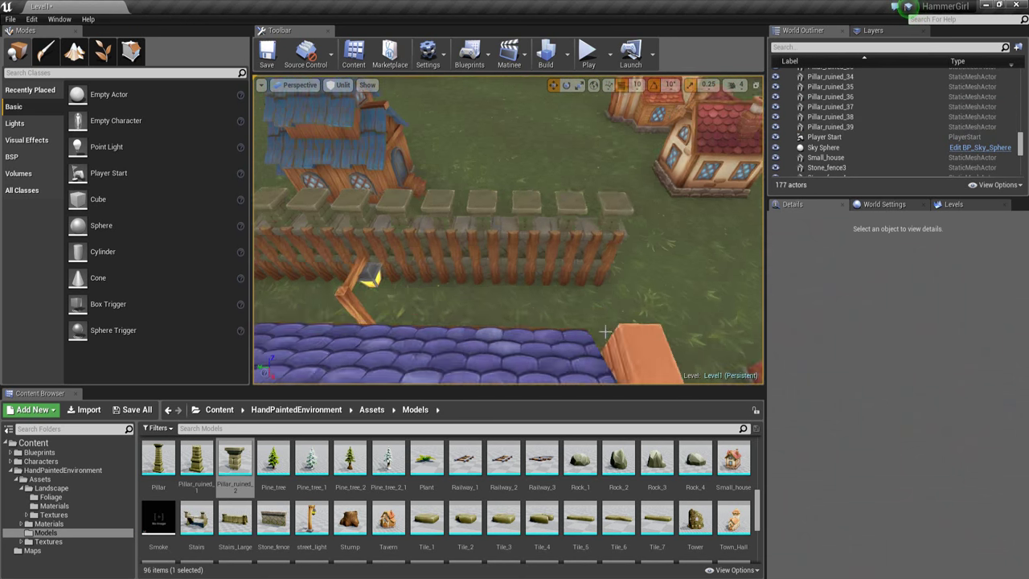
- Play the level in the viewport and walk the character over to the new wall
{"action": "left_click", "coordinate": [588, 53]}
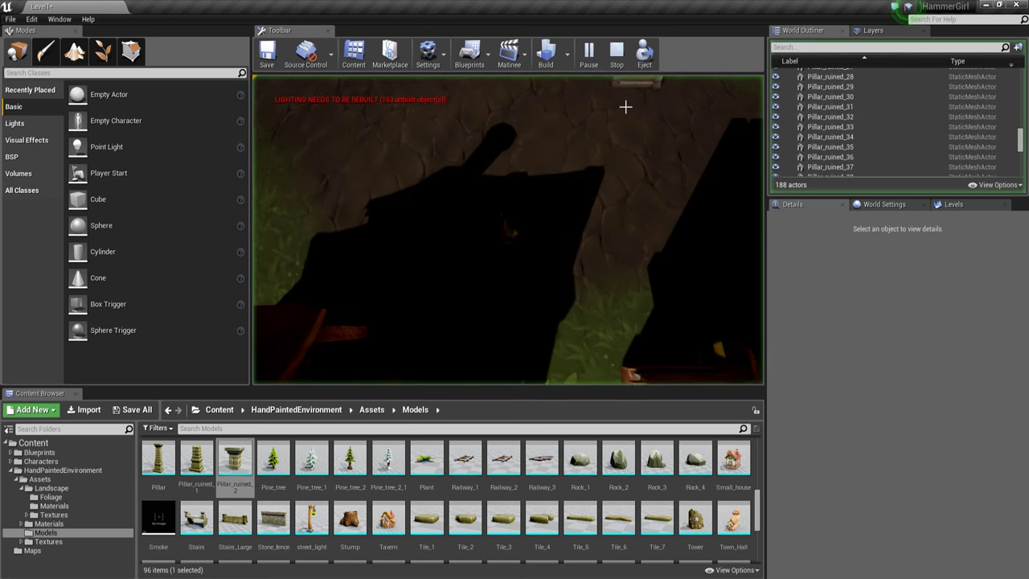
{"action": "left_click", "coordinate": [626, 107]}
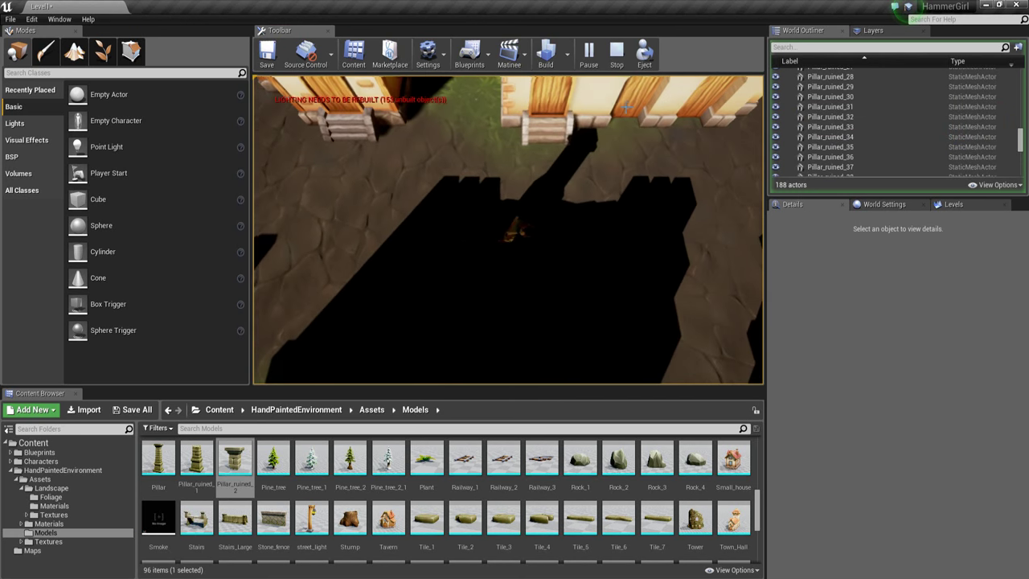
{"action": "key", "text": "d"}
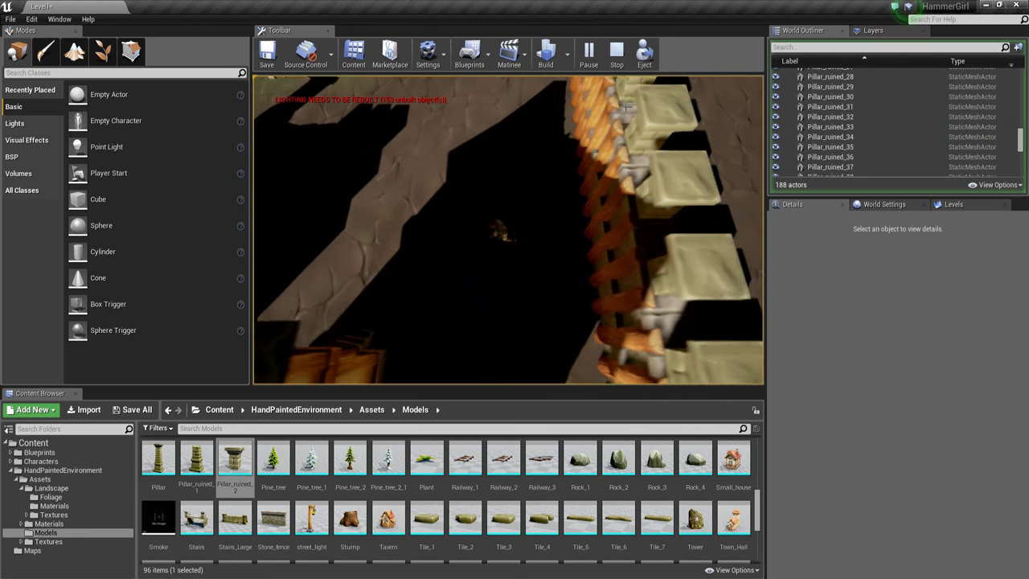
{"action": "key", "text": "w"}
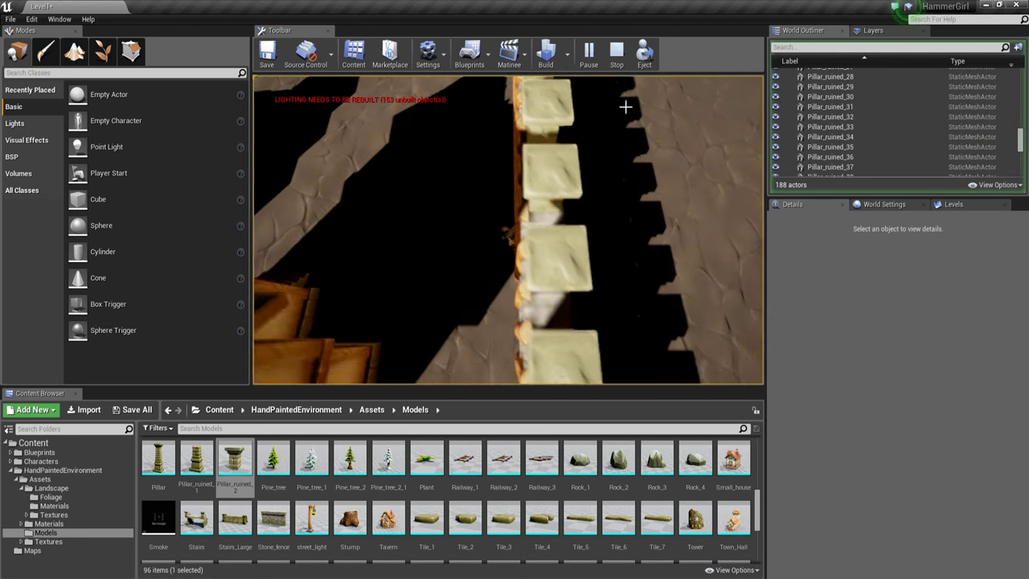
- Walk the character along the new wall and between the houses, and end the play session
{"action": "key", "text": "s"}
{"action": "key", "text": "a"}
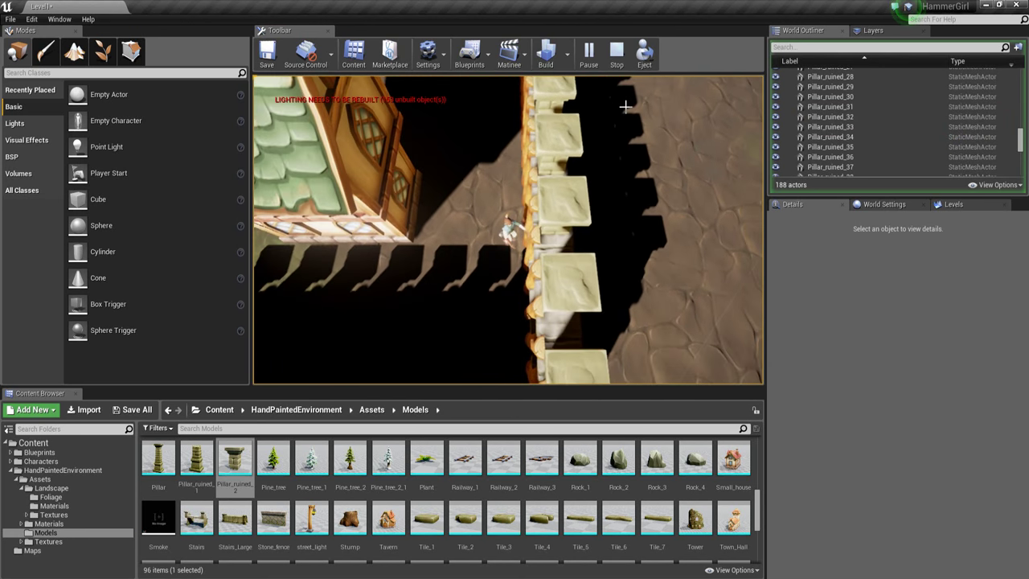
{"action": "key", "text": "a"}
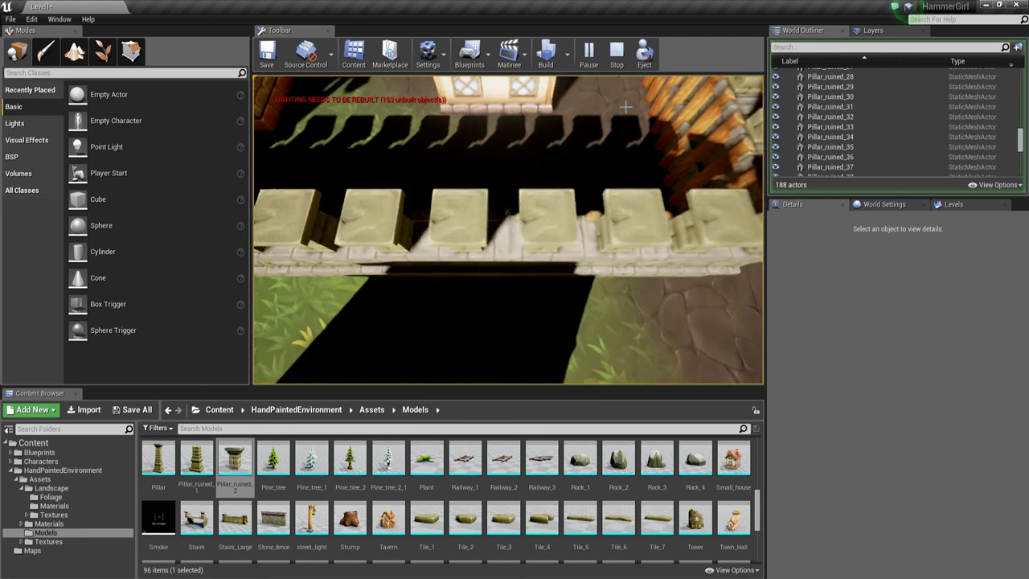
{"action": "key", "text": "w"}
{"action": "key", "text": "w"}
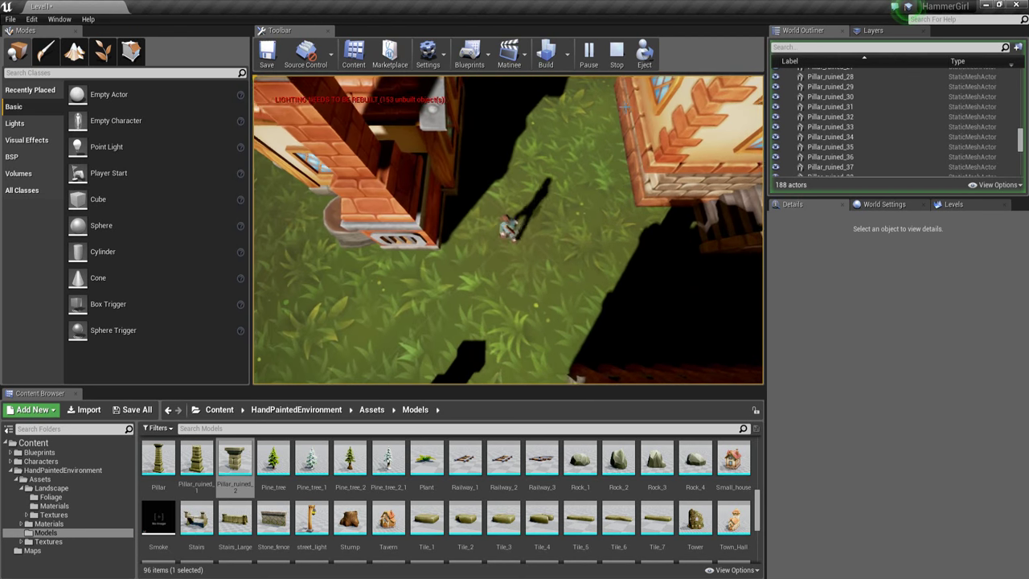
{"action": "key", "text": "Escape"}
- Select the four wall sections at the free end of the wall, past the last houses
{"action": "right_click_drag", "start_coordinate": [721, 123], "coordinate": [825, 231]}
{"action": "key", "text": "s"}
{"action": "right_click_drag", "start_coordinate": [601, 271], "coordinate": [548, 298]}
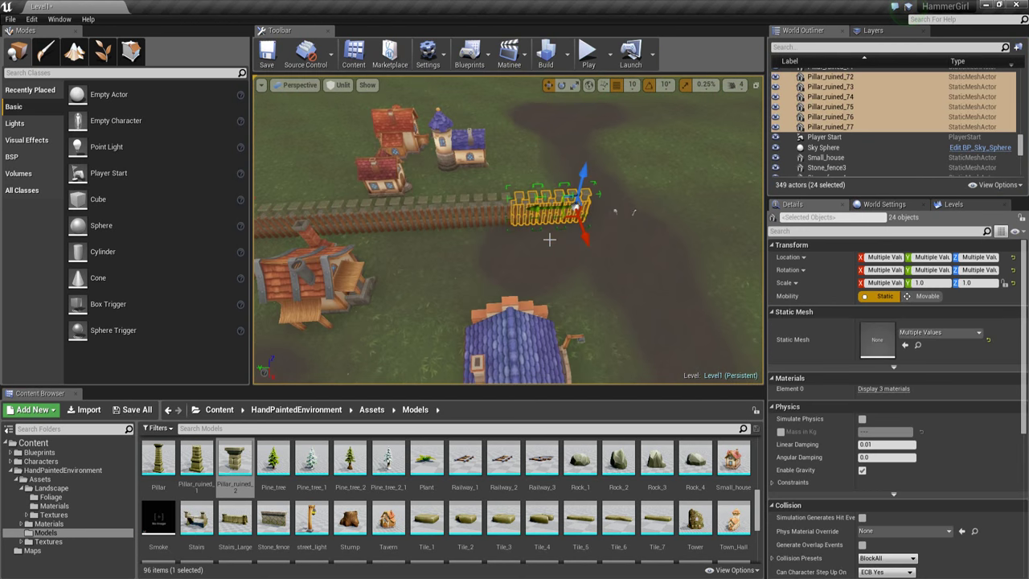
{"action": "right_click_drag", "start_coordinate": [551, 236], "coordinate": [530, 206]}
{"action": "key", "text": "w"}
{"action": "key", "text": "Escape"}
{"action": "left_click", "coordinate": [448, 185]}
{"action": "right_click_drag", "start_coordinate": [449, 185], "coordinate": [473, 190]}
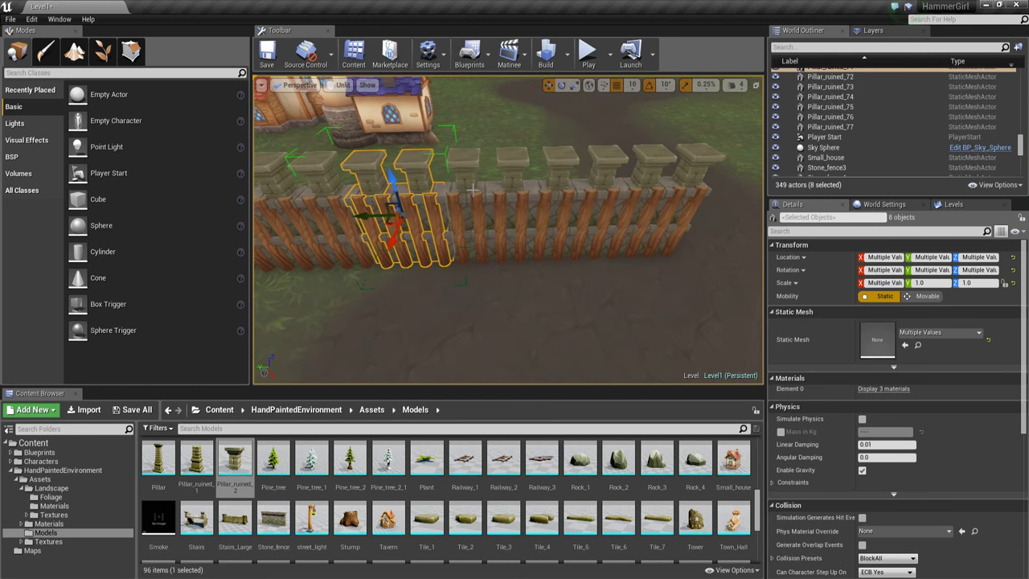
{"action": "left_click", "coordinate": [526, 215], "text": "ctrl"}
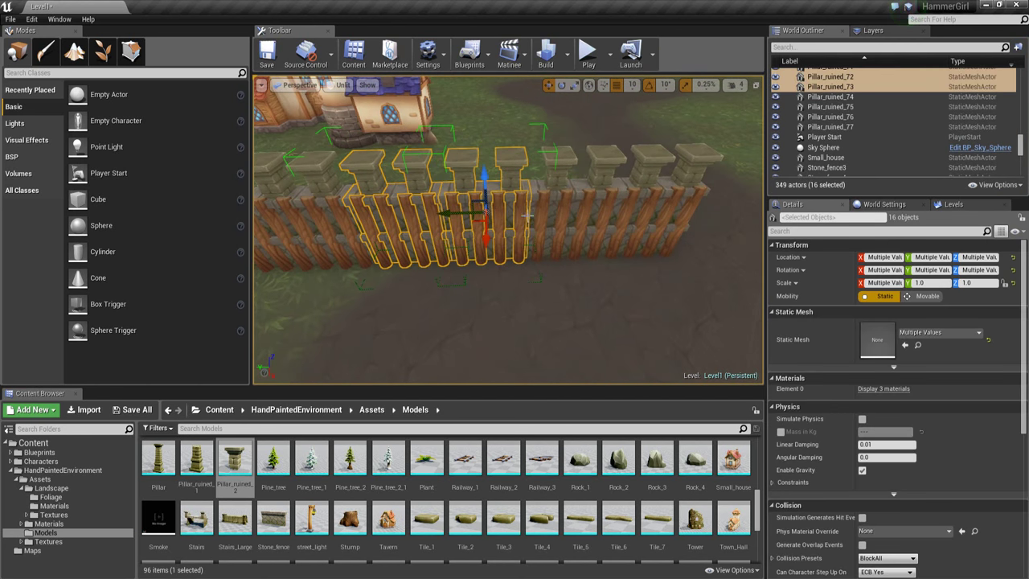
{"action": "left_click", "coordinate": [551, 220], "text": "ctrl"}
{"action": "left_click", "coordinate": [635, 218], "text": "ctrl"}
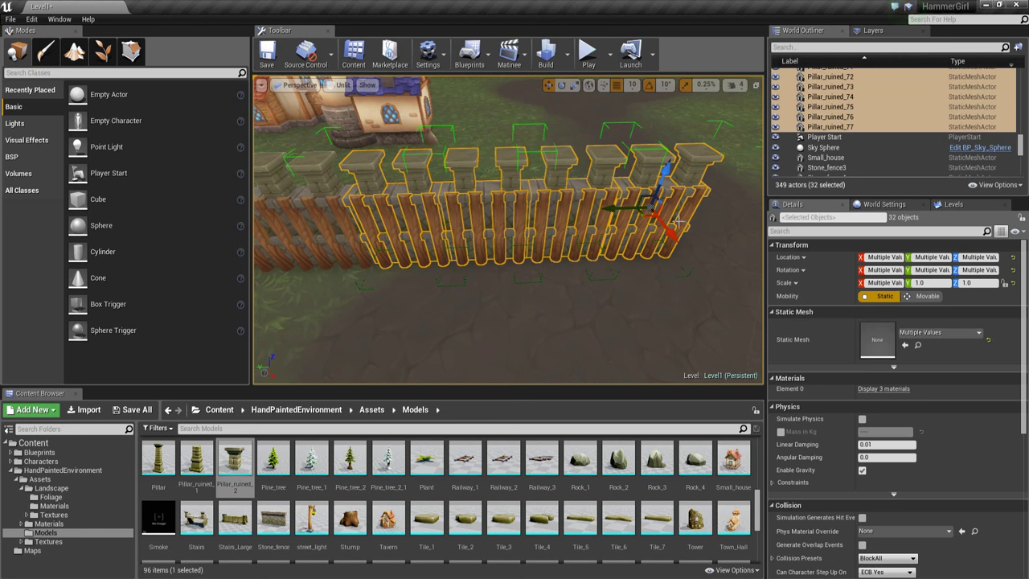
- Try to rotate the four selected sections about the pivot at the wall's far end
{"action": "mouse_move", "coordinate": [557, 186]}
{"action": "right_mouse_down"}
{"action": "mouse_move", "coordinate": [515, 165]}
{"action": "mouse_move", "coordinate": [547, 185]}
{"action": "right_mouse_up"}
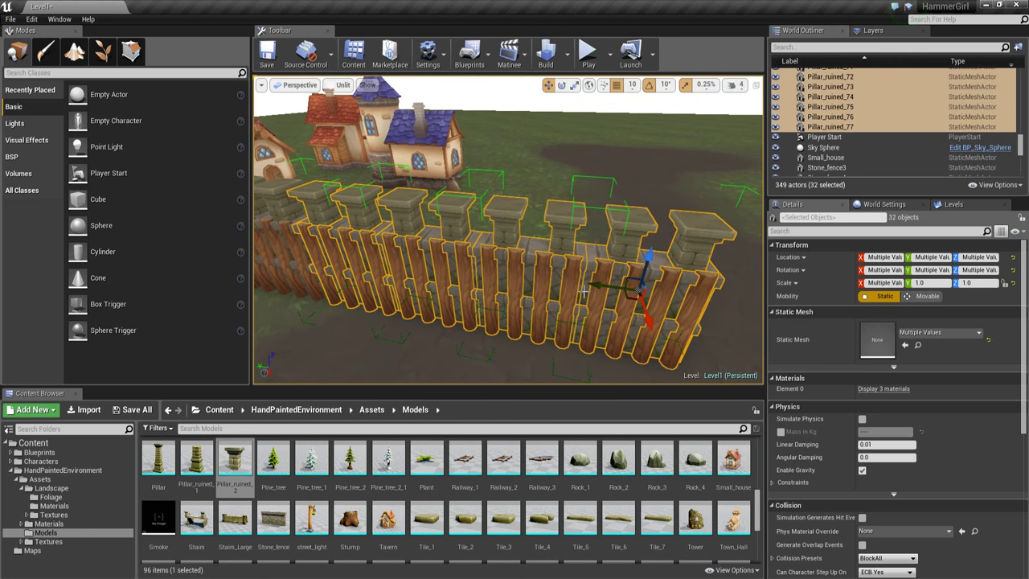
{"action": "right_click_drag", "start_coordinate": [491, 292], "coordinate": [499, 316]}
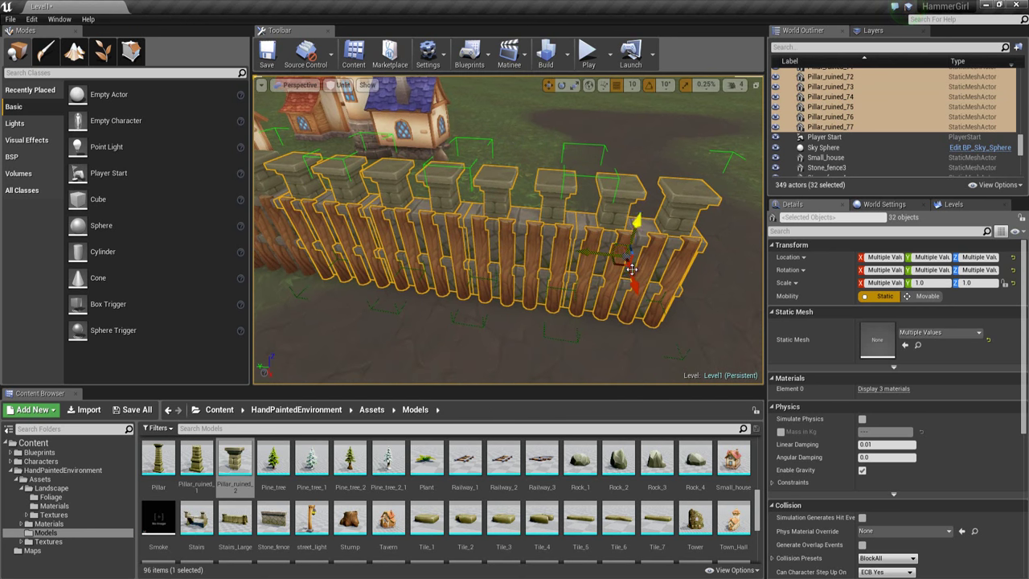
{"action": "right_click_drag", "start_coordinate": [652, 264], "coordinate": [654, 280]}
{"action": "key", "text": "e"}
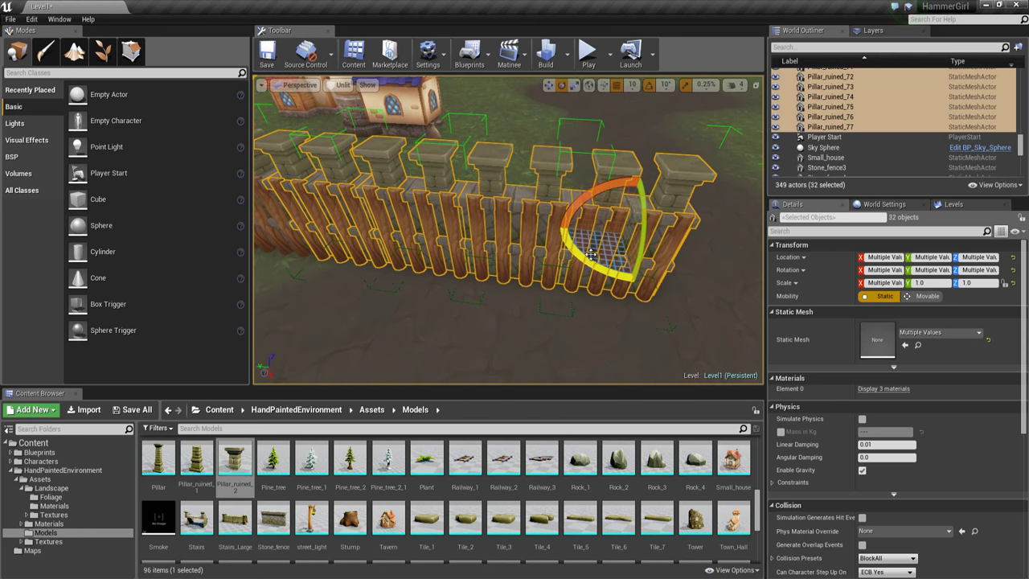
{"action": "mouse_move", "coordinate": [614, 275]}
{"action": "left_mouse_down"}
{"action": "mouse_move", "coordinate": [595, 286]}
{"action": "mouse_move", "coordinate": [454, 243]}
{"action": "mouse_move", "coordinate": [594, 274]}
{"action": "mouse_move", "coordinate": [714, 256]}
{"action": "mouse_move", "coordinate": [692, 265]}
{"action": "mouse_move", "coordinate": [482, 250]}
{"action": "mouse_move", "coordinate": [631, 265]}
{"action": "left_mouse_up"}
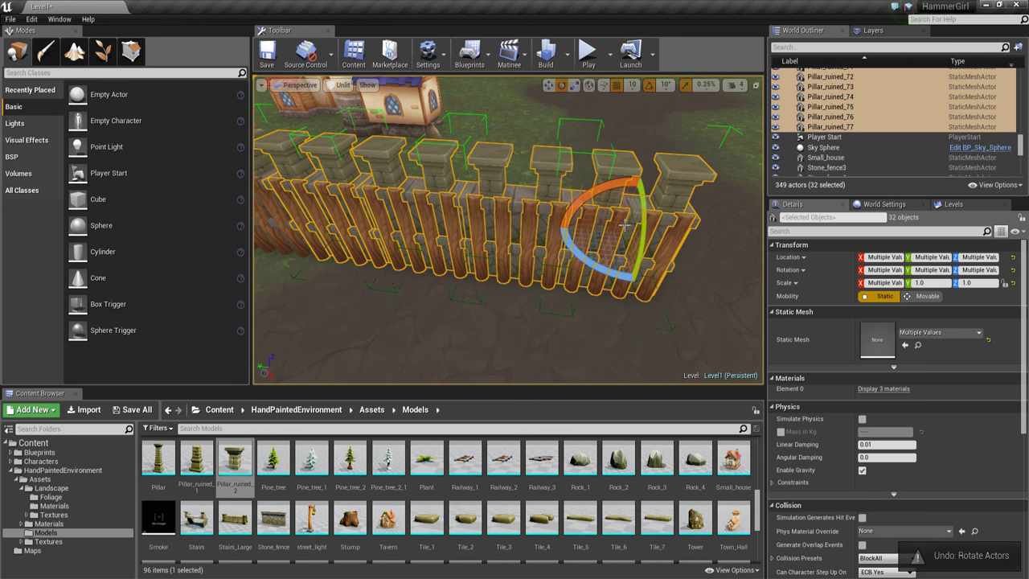
- Shift the pivot of the four-section selection to the end nearest the remaining wall and rotate it perpendicular to that wall
{"action": "right_click_drag", "start_coordinate": [624, 225], "coordinate": [470, 235]}
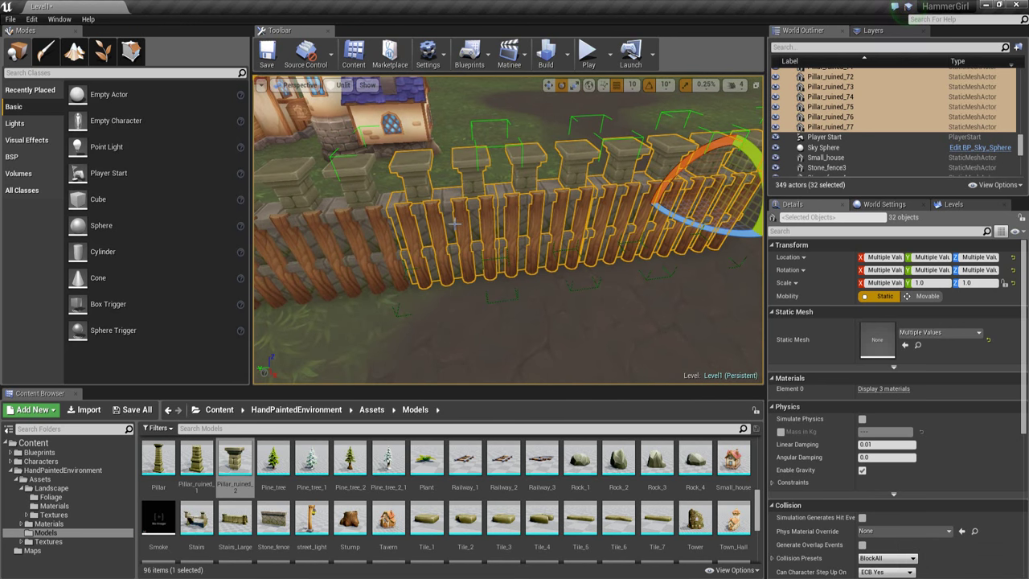
{"action": "left_click", "coordinate": [455, 224], "text": "ctrl"}
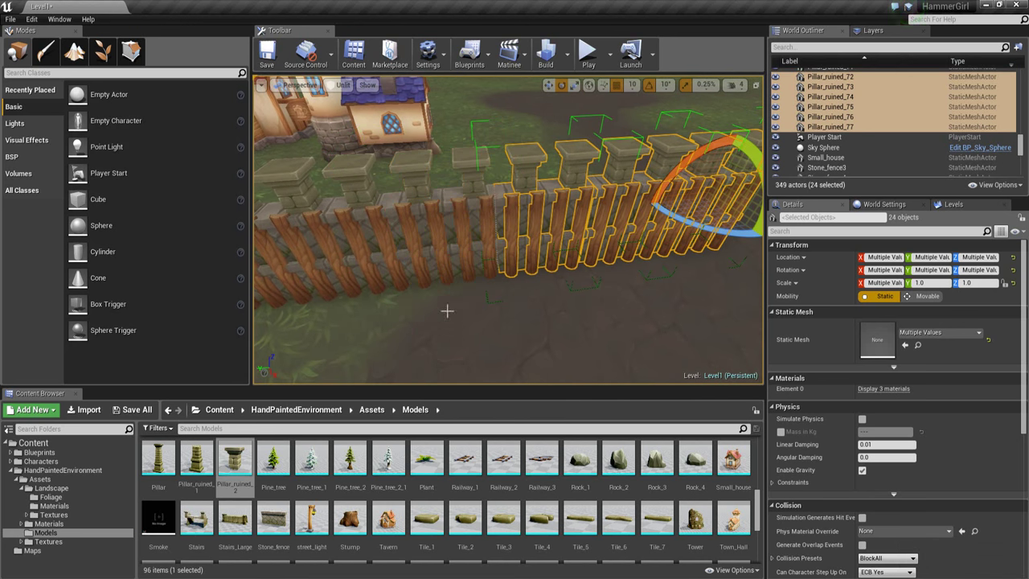
{"action": "key", "text": "ctrl+z"}
{"action": "right_click_drag", "start_coordinate": [472, 307], "coordinate": [490, 307]}
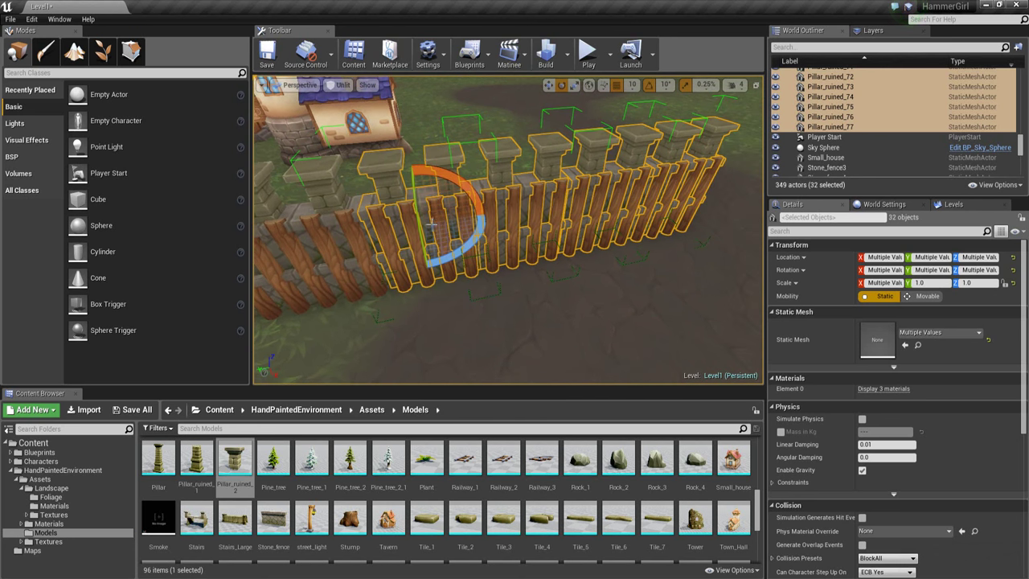
{"action": "right_click_drag", "start_coordinate": [467, 247], "coordinate": [482, 254]}
{"action": "left_click_drag", "start_coordinate": [419, 260], "coordinate": [271, 283]}
{"action": "mouse_move", "coordinate": [487, 238]}
{"action": "right_mouse_down"}
{"action": "mouse_move", "coordinate": [522, 240]}
{"action": "mouse_move", "coordinate": [486, 238]}
{"action": "mouse_move", "coordinate": [469, 216]}
{"action": "mouse_move", "coordinate": [483, 233]}
{"action": "right_mouse_up"}
{"action": "key", "text": "Escape"}
{"action": "key", "text": "ctrl+z"}
- Move the rotated four sections against the wall's end to form a corner
{"action": "key", "text": "w"}
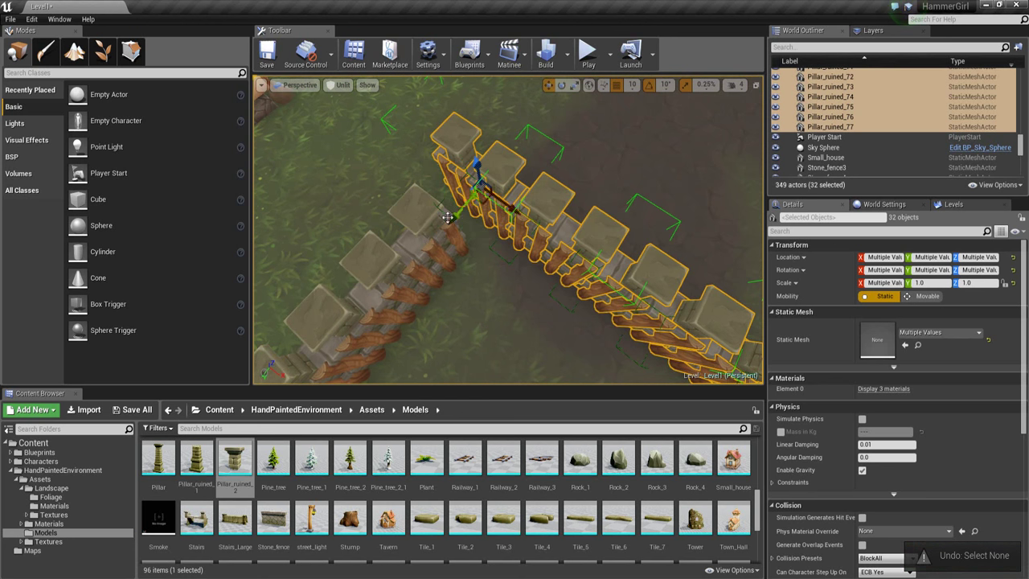
{"action": "left_click_drag", "start_coordinate": [480, 204], "coordinate": [520, 276]}
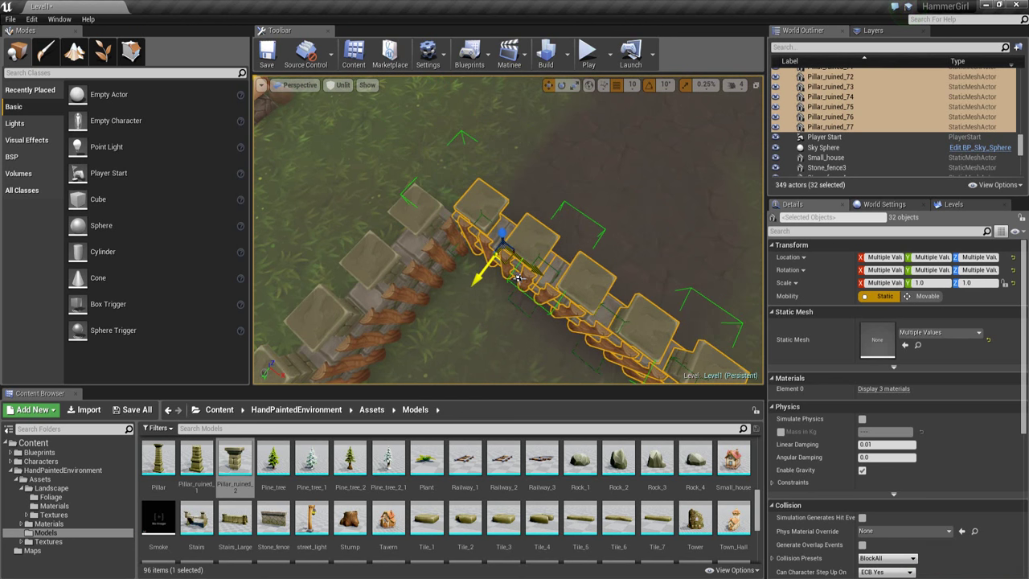
{"action": "right_click_drag", "start_coordinate": [509, 248], "coordinate": [975, 321]}
{"action": "key", "text": "Escape"}
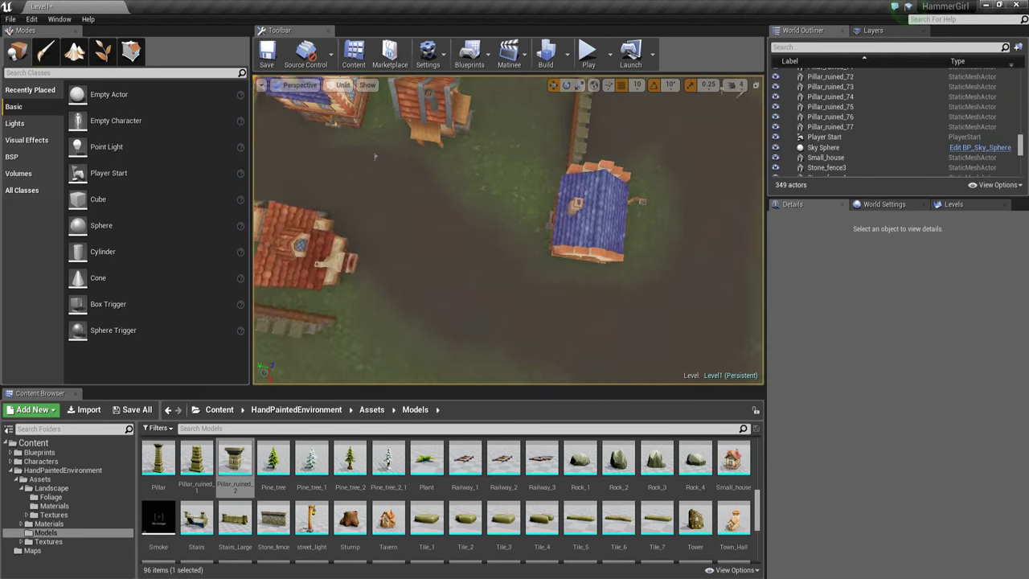
- Shift the blue-roofed Large_house2 along the Y axis beside the line of the new wall side
{"action": "left_click", "coordinate": [618, 255]}
{"action": "right_click_drag", "start_coordinate": [618, 256], "coordinate": [571, 300]}
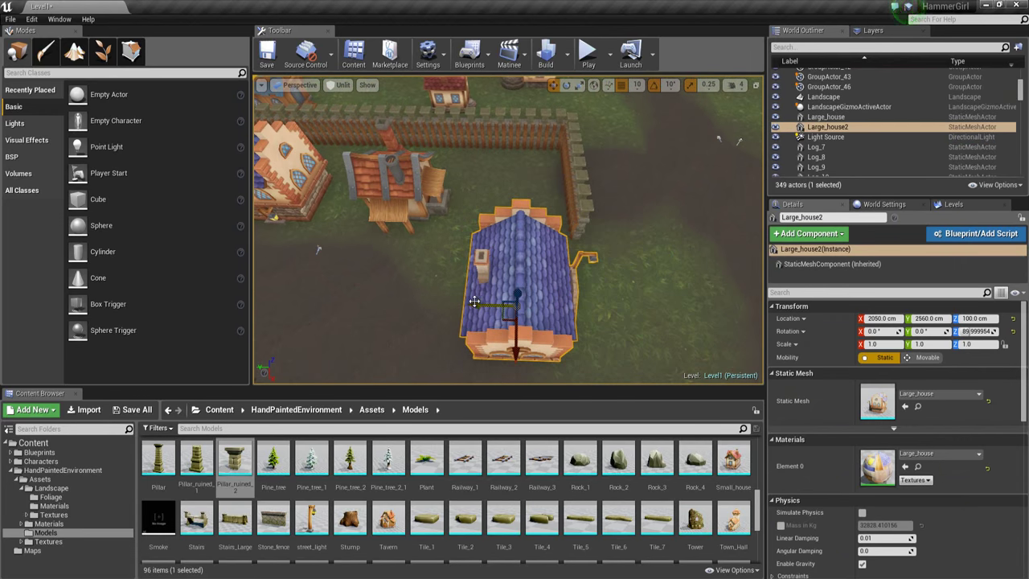
{"action": "left_click_drag", "start_coordinate": [474, 301], "coordinate": [550, 296]}
{"action": "right_click_drag", "start_coordinate": [550, 296], "coordinate": [643, 241]}
{"action": "key", "text": "Escape"}
- Try to move the four sections of the new wall side
{"action": "left_click", "coordinate": [515, 309]}
{"action": "left_click", "coordinate": [460, 313], "text": "ctrl"}
{"action": "left_click", "coordinate": [402, 335], "text": "ctrl"}
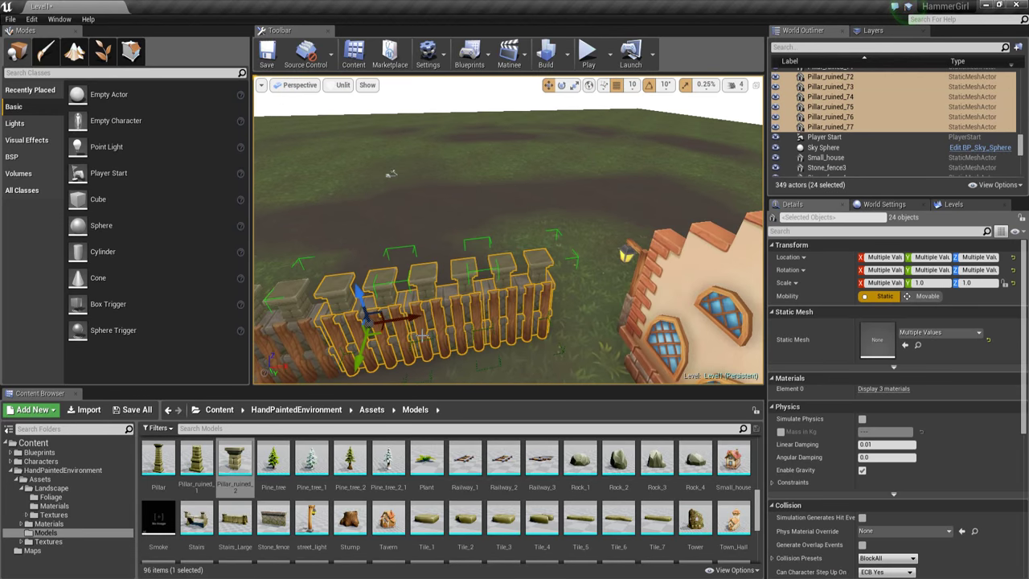
{"action": "key", "text": "ctrl+z"}
{"action": "right_click_drag", "start_coordinate": [369, 328], "coordinate": [310, 354]}
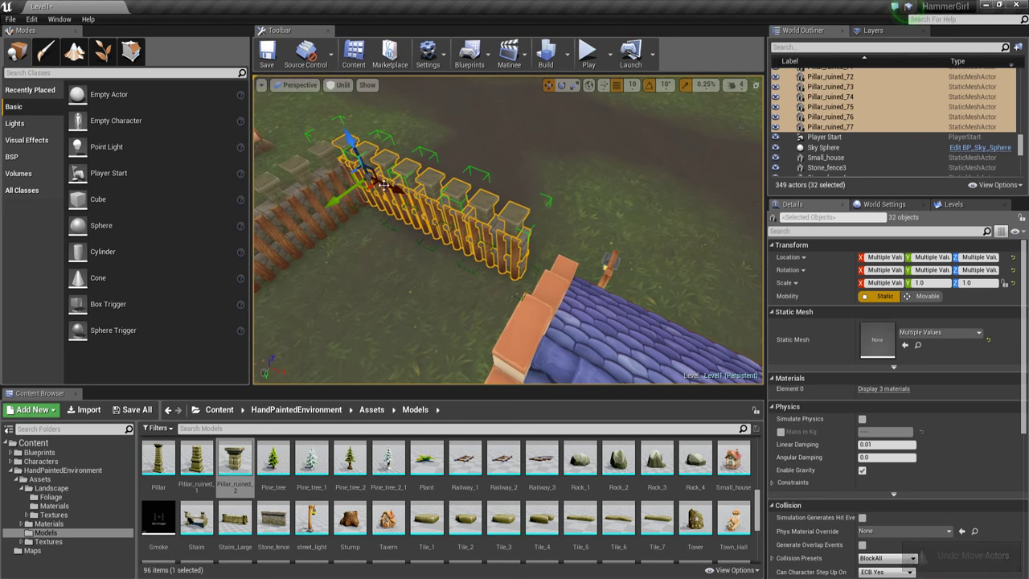
{"action": "key", "text": "Escape"}
- Duplicate the four sections of the new side twice, continuing the wall past the blue-roofed house
{"action": "right_click_drag", "start_coordinate": [668, 257], "coordinate": [563, 234]}
{"action": "left_click", "coordinate": [453, 230]}
{"action": "left_click", "coordinate": [445, 221]}
{"action": "left_click", "coordinate": [494, 234], "text": "ctrl"}
{"action": "left_click", "coordinate": [333, 168], "text": "ctrl"}
{"action": "left_click_drag", "start_coordinate": [507, 251], "coordinate": [583, 290], "text": "alt"}
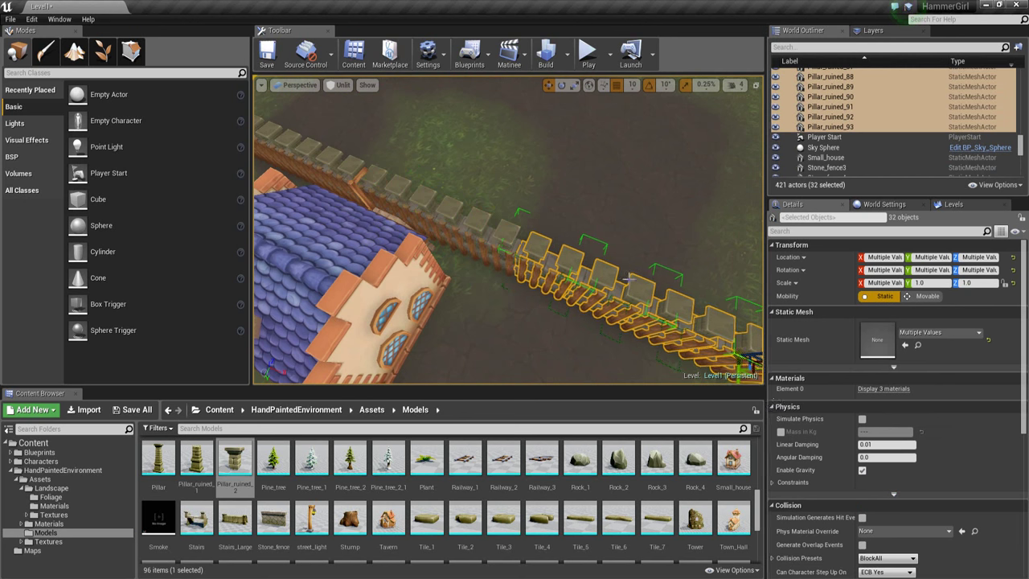
{"action": "key", "text": "Escape"}
- Save the level and run it briefly to look over the walled village
{"action": "right_click_drag", "start_coordinate": [630, 278], "coordinate": [893, 188]}
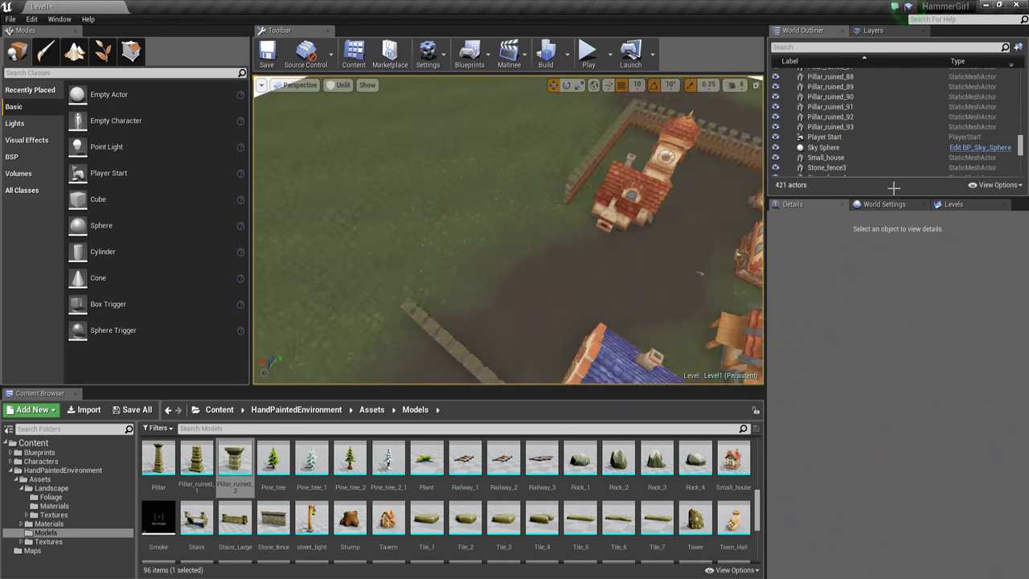
{"action": "left_click", "coordinate": [396, 282]}
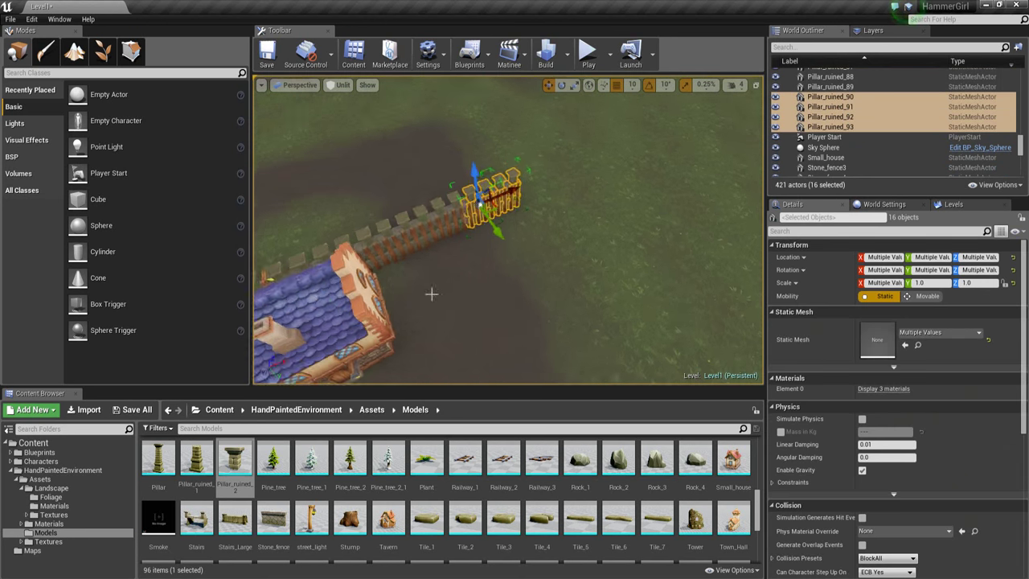
{"action": "key", "text": "Escape"}
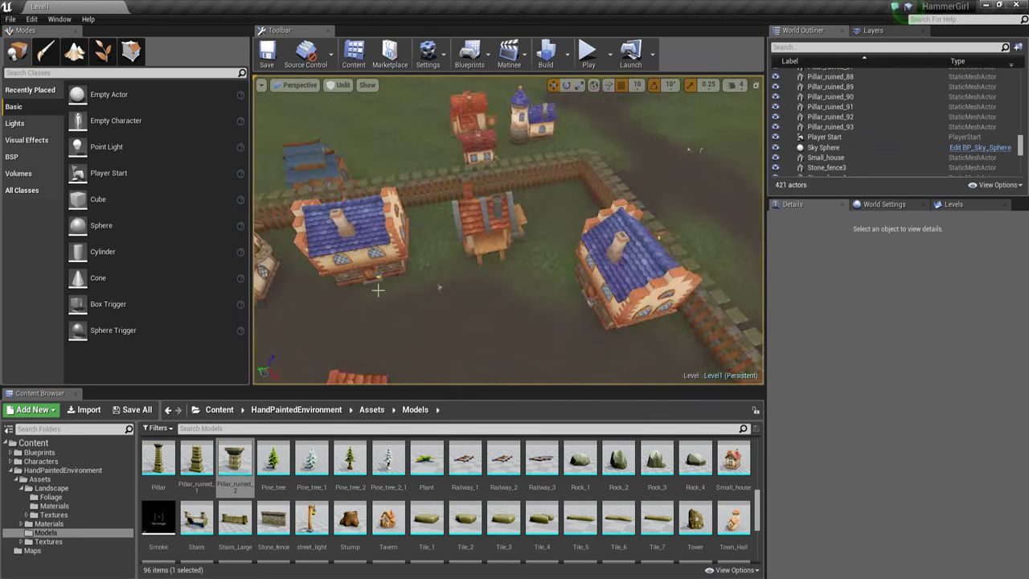
{"action": "key", "text": "alt+p"}
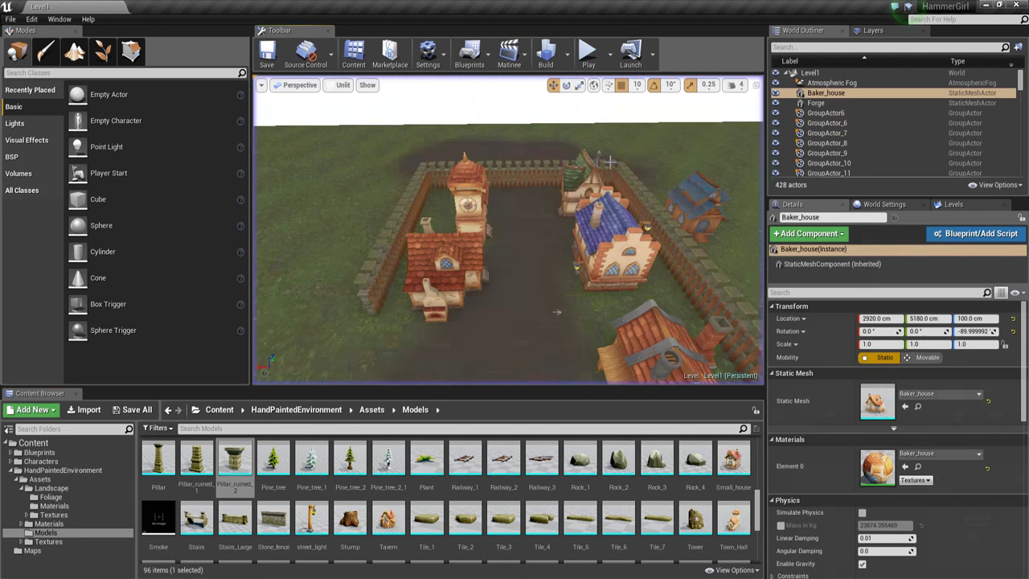
{"action": "key", "text": "Escape"}
{"action": "right_click_drag", "start_coordinate": [714, 247], "coordinate": [387, 428]}
{"action": "key", "text": "Escape"}
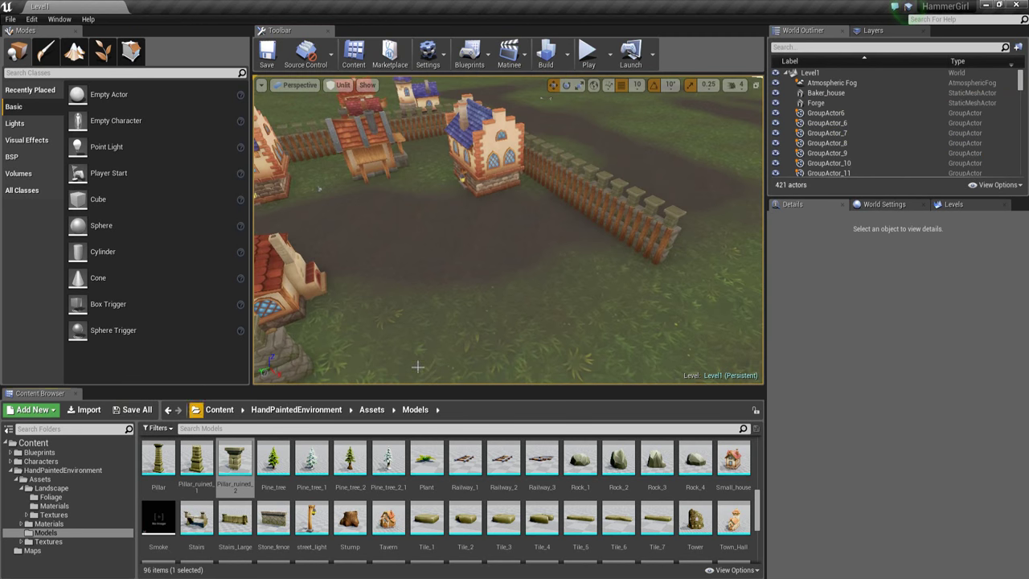
- Paint the Grass_1 landscape layer over the dirt ground between the houses inside the wall
{"action": "right_click_drag", "start_coordinate": [381, 302], "coordinate": [521, 253]}
{"action": "left_click", "coordinate": [547, 299]}
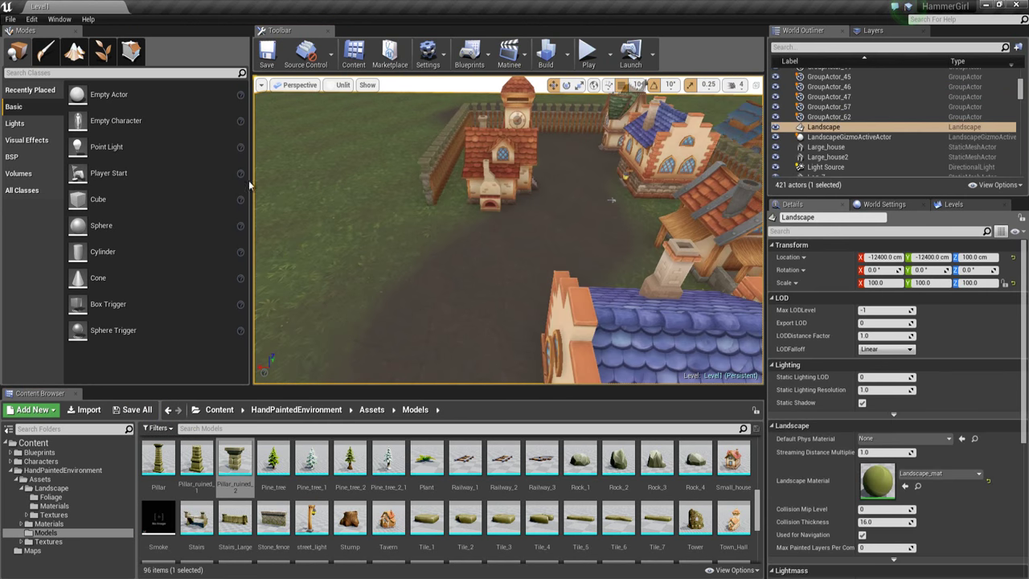
{"action": "left_click", "coordinate": [74, 53]}
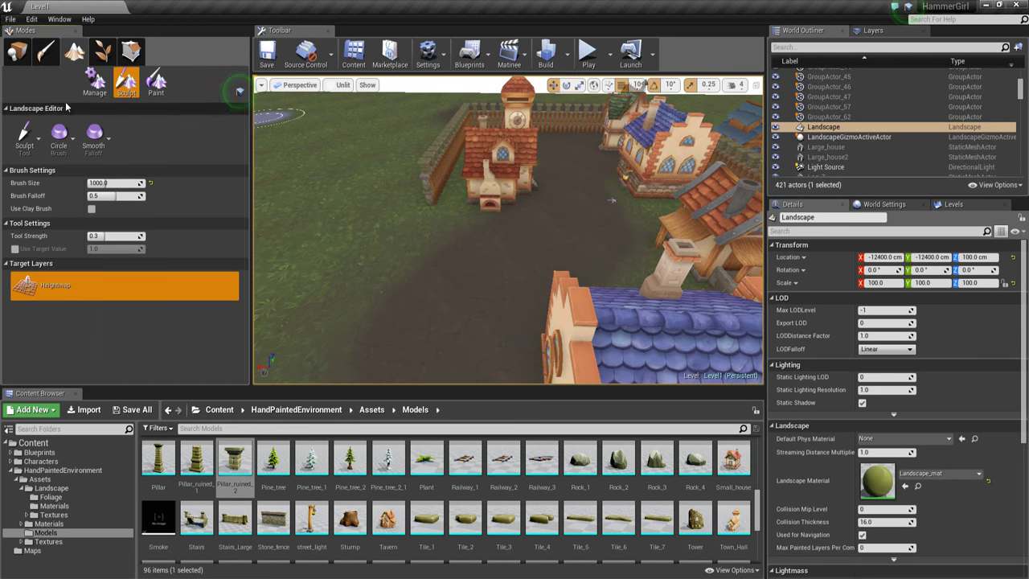
{"action": "mouse_move", "coordinate": [460, 209]}
{"action": "right_mouse_down"}
{"action": "mouse_move", "coordinate": [494, 150]}
{"action": "mouse_move", "coordinate": [485, 146]}
{"action": "mouse_move", "coordinate": [481, 272]}
{"action": "mouse_move", "coordinate": [475, 201]}
{"action": "right_mouse_up"}
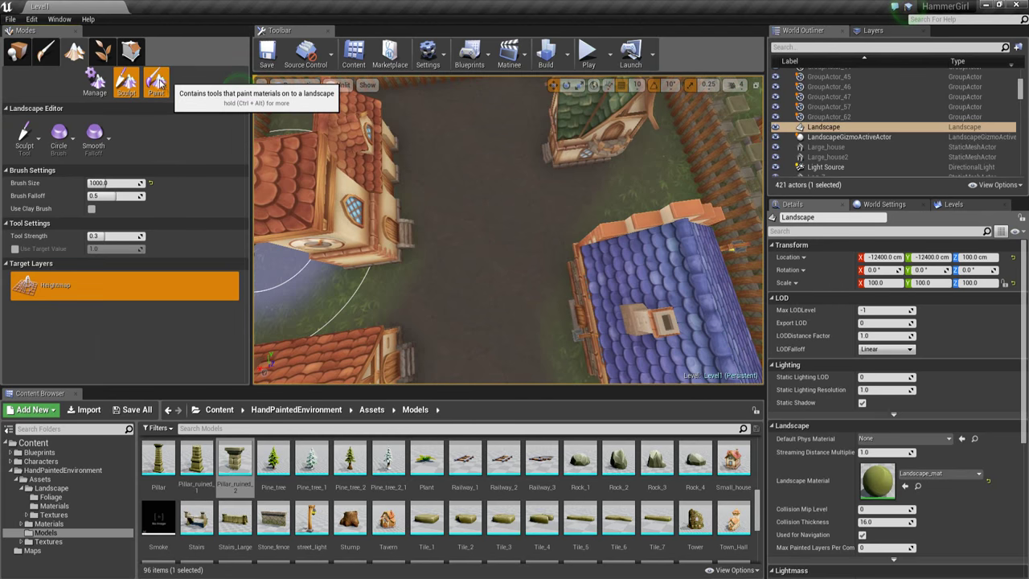
{"action": "left_click", "coordinate": [156, 81]}
{"action": "scroll", "coordinate": [240, 91], "scroll_direction": "down", "scroll_amount": 2}
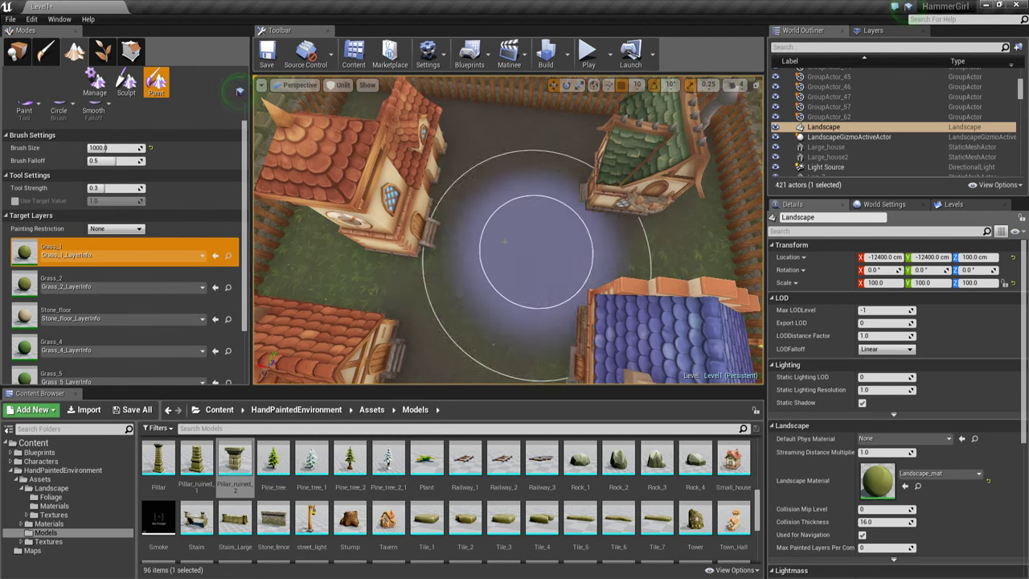
{"action": "mouse_move", "coordinate": [505, 241]}
{"action": "left_mouse_down"}
{"action": "mouse_move", "coordinate": [378, 113]}
{"action": "mouse_move", "coordinate": [572, 141]}
{"action": "mouse_move", "coordinate": [459, 354]}
{"action": "mouse_move", "coordinate": [586, 88]}
{"action": "left_mouse_up"}
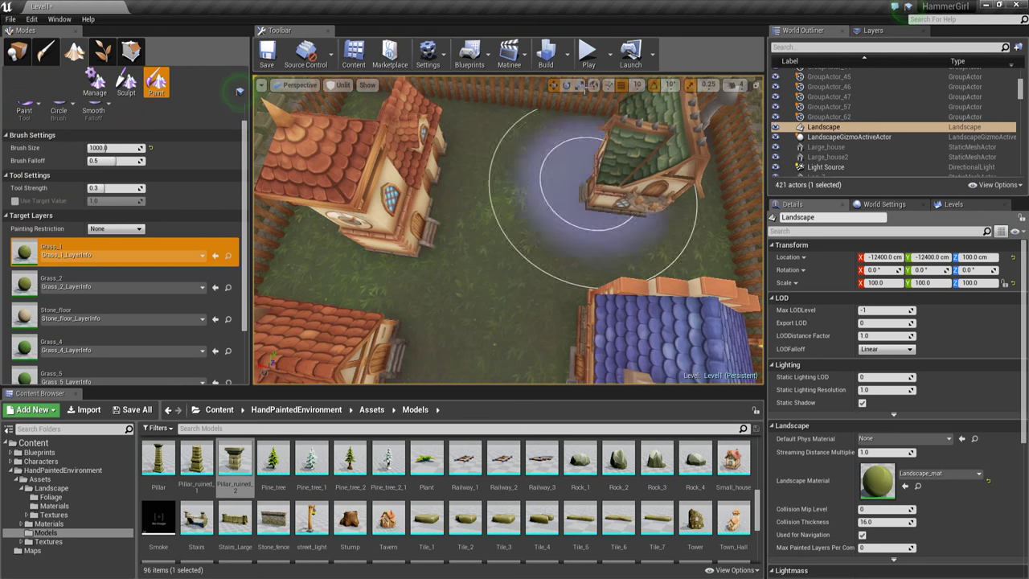
- Choose the Stone_floor target layer and undo the last landscape paint stroke
{"action": "scroll", "coordinate": [44, 270], "scroll_direction": "down", "scroll_amount": 2}
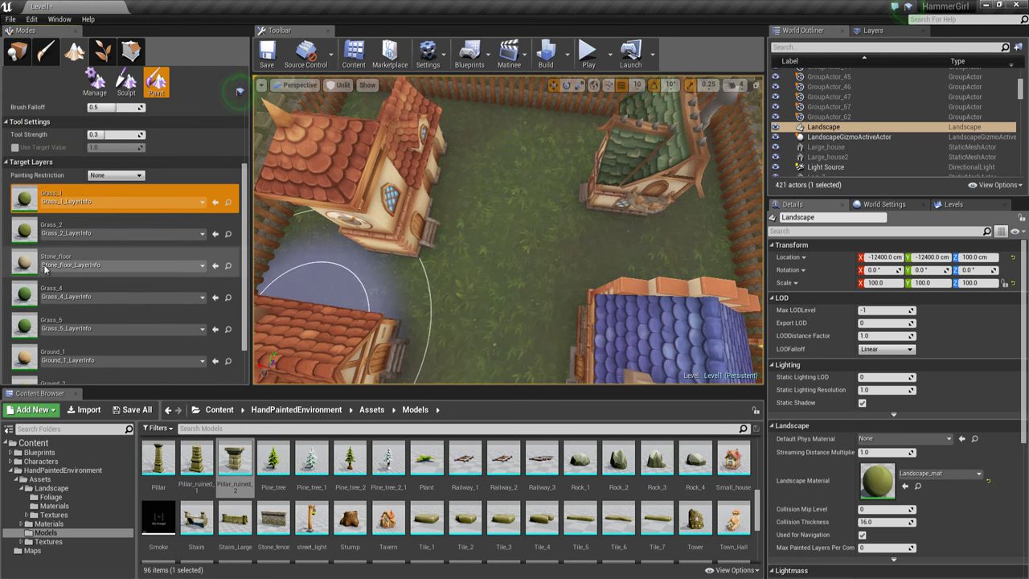
{"action": "left_click", "coordinate": [46, 270]}
{"action": "mouse_move", "coordinate": [434, 265]}
{"action": "right_mouse_down"}
{"action": "mouse_move", "coordinate": [477, 214]}
{"action": "mouse_move", "coordinate": [450, 245]}
{"action": "mouse_move", "coordinate": [477, 241]}
{"action": "right_mouse_up"}
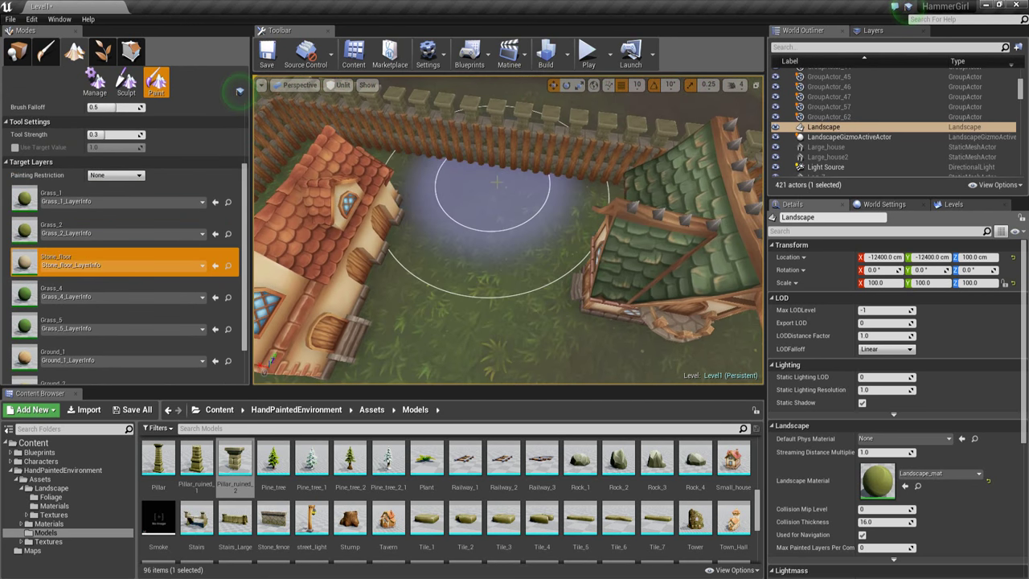
{"action": "key", "text": "ctrl+z"}
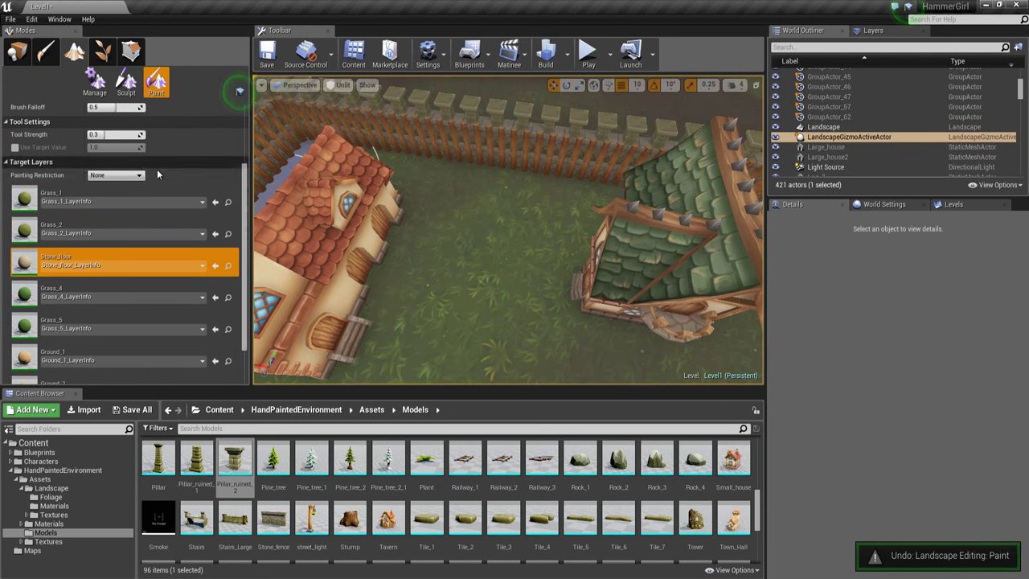
- Set the brush size to 500 and paint Stone_floor on the ground between the red-roofed and green-roofed houses beside the wall
{"action": "scroll", "coordinate": [195, 214], "scroll_direction": "up", "scroll_amount": 2}
{"action": "scroll", "coordinate": [196, 214], "scroll_direction": "up", "scroll_amount": 1}
{"action": "left_click", "coordinate": [119, 183]}
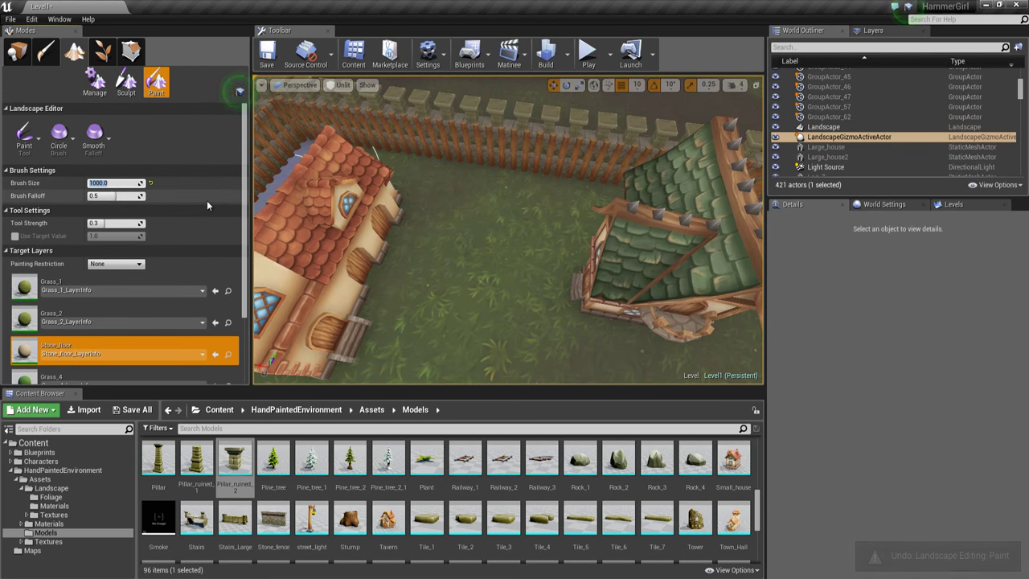
{"action": "type", "text": "500"}
{"action": "key", "text": "Return"}
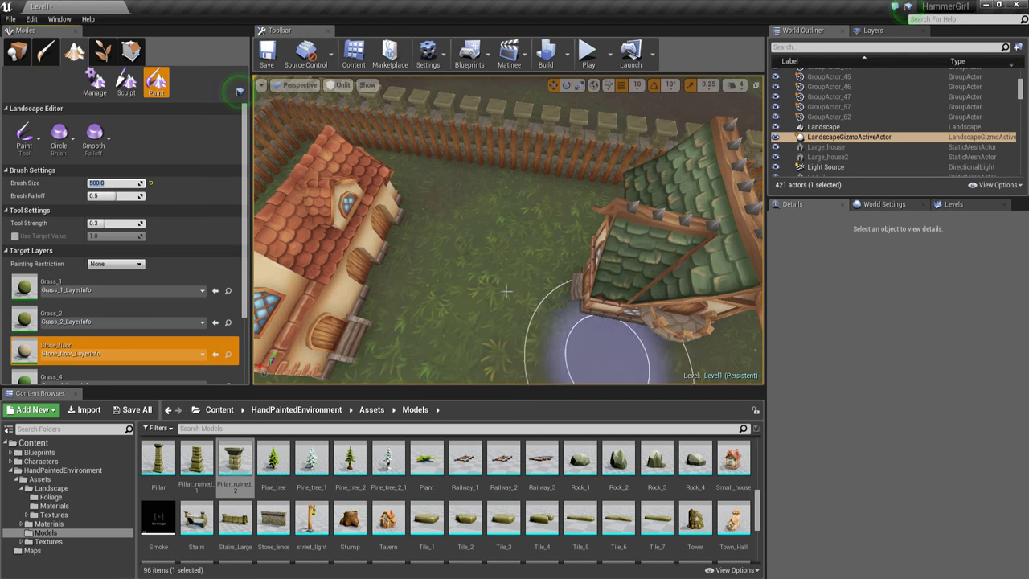
{"action": "mouse_move", "coordinate": [551, 332]}
{"action": "right_mouse_down"}
{"action": "mouse_move", "coordinate": [450, 231]}
{"action": "mouse_move", "coordinate": [465, 229]}
{"action": "right_mouse_up"}
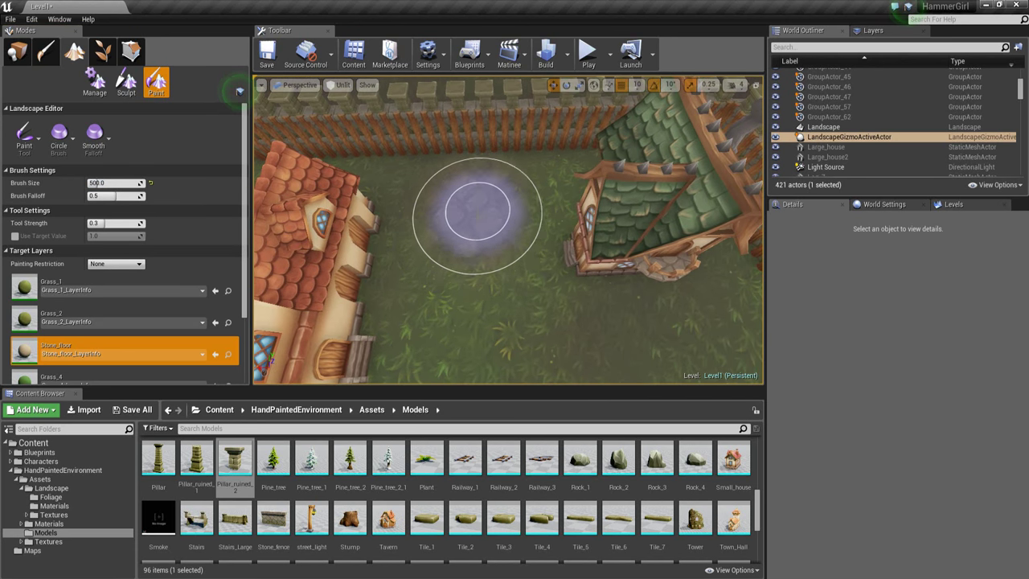
{"action": "left_click_drag", "start_coordinate": [479, 260], "coordinate": [478, 328]}
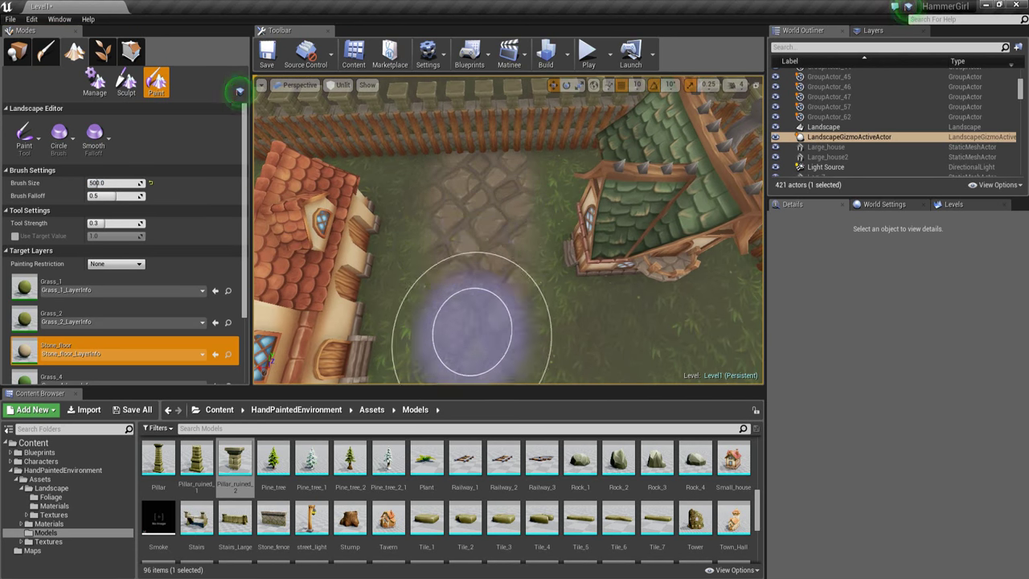
- Extend the Stone_floor paint between the remaining village houses and out through the opening in the wall
{"action": "mouse_move", "coordinate": [478, 328]}
{"action": "right_mouse_down"}
{"action": "mouse_move", "coordinate": [574, 218]}
{"action": "mouse_move", "coordinate": [535, 302]}
{"action": "right_mouse_up"}
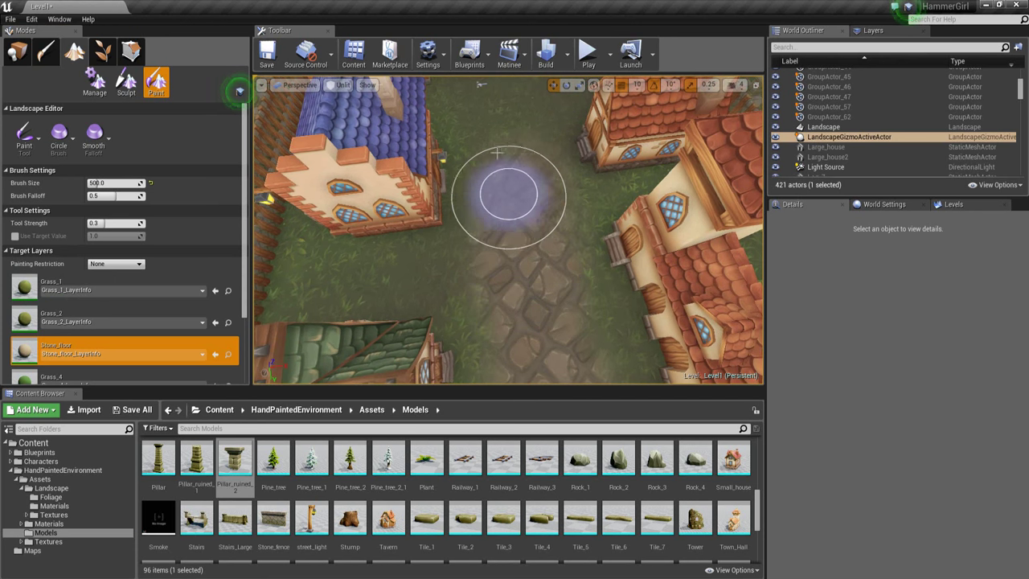
{"action": "mouse_move", "coordinate": [515, 184]}
{"action": "right_mouse_down"}
{"action": "mouse_move", "coordinate": [475, 252]}
{"action": "mouse_move", "coordinate": [524, 242]}
{"action": "right_mouse_up"}
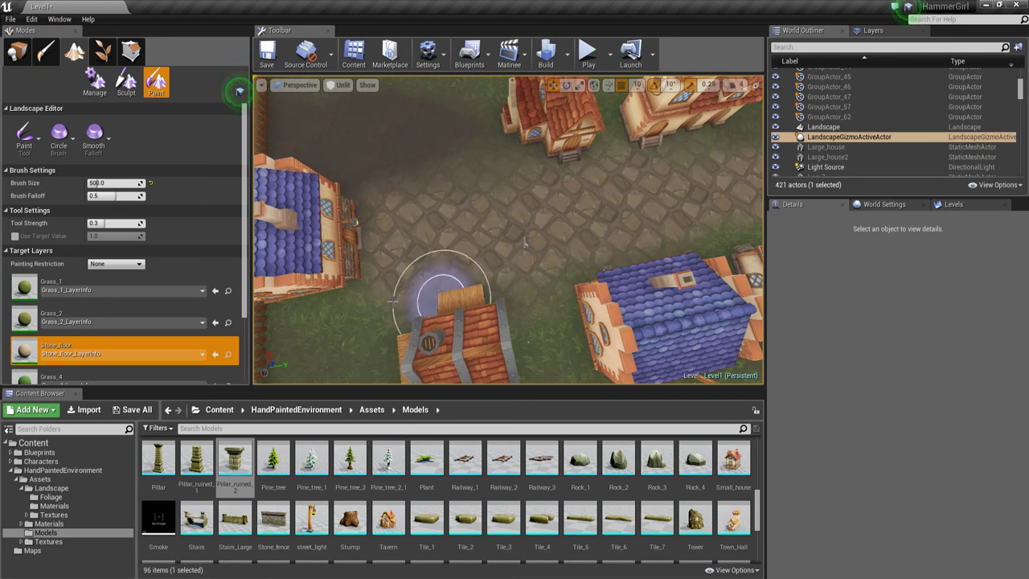
{"action": "mouse_move", "coordinate": [486, 285]}
{"action": "right_mouse_down"}
{"action": "mouse_move", "coordinate": [500, 262]}
{"action": "mouse_move", "coordinate": [487, 236]}
{"action": "right_mouse_up"}
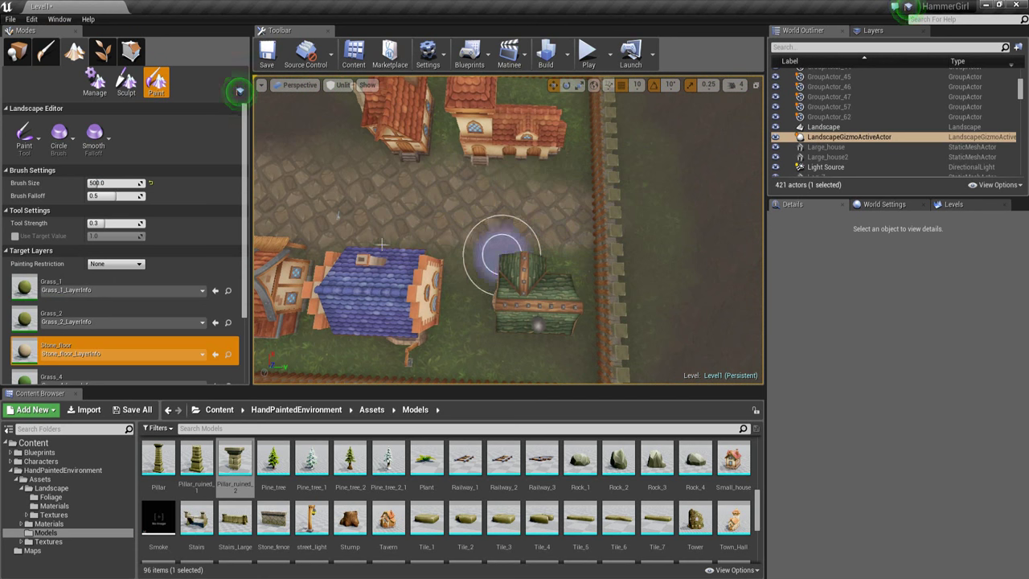
{"action": "right_click_drag", "start_coordinate": [432, 183], "coordinate": [482, 225]}
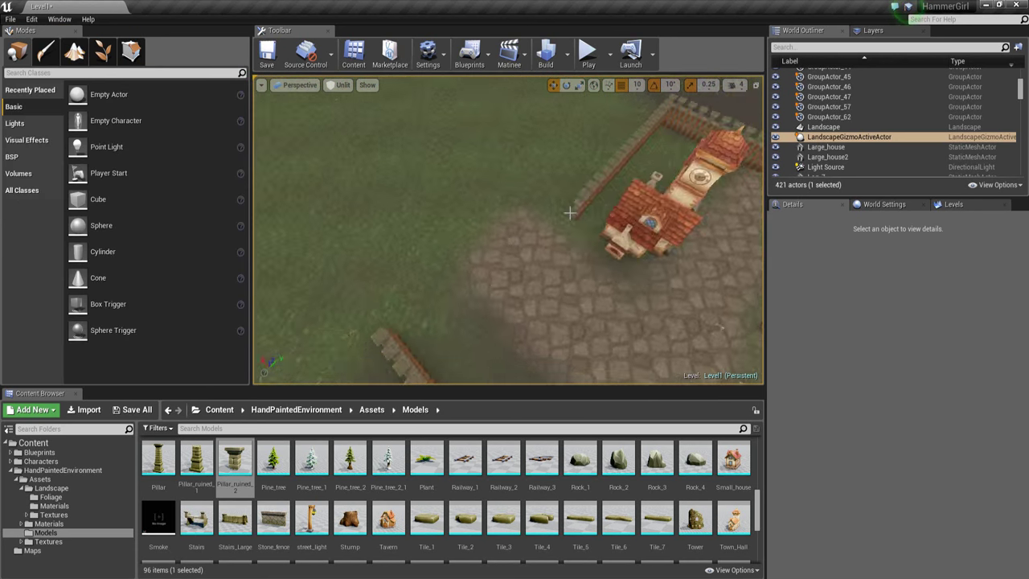
{"action": "mouse_move", "coordinate": [547, 221]}
{"action": "right_mouse_down"}
{"action": "mouse_move", "coordinate": [551, 183]}
{"action": "mouse_move", "coordinate": [544, 201]}
{"action": "right_mouse_up"}
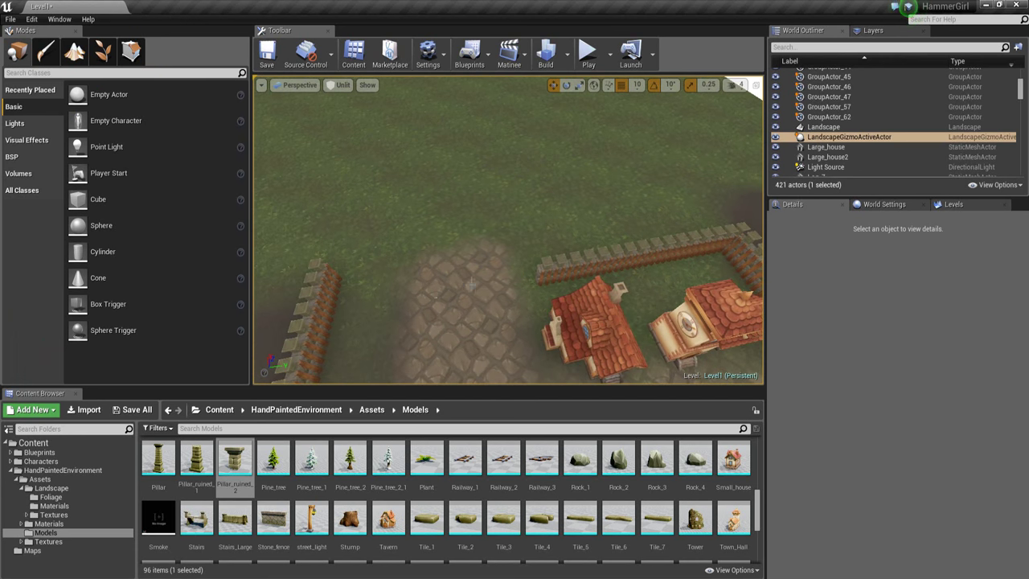
- Place the Mine mesh on the grass outside the village wall, near X 7700, Y 4070, rotated about -60° around Z
{"action": "right_click_drag", "start_coordinate": [470, 284], "coordinate": [474, 354]}
{"action": "scroll", "coordinate": [508, 521], "scroll_direction": "up", "scroll_amount": 2}
{"action": "scroll", "coordinate": [515, 521], "scroll_direction": "up", "scroll_amount": 1}
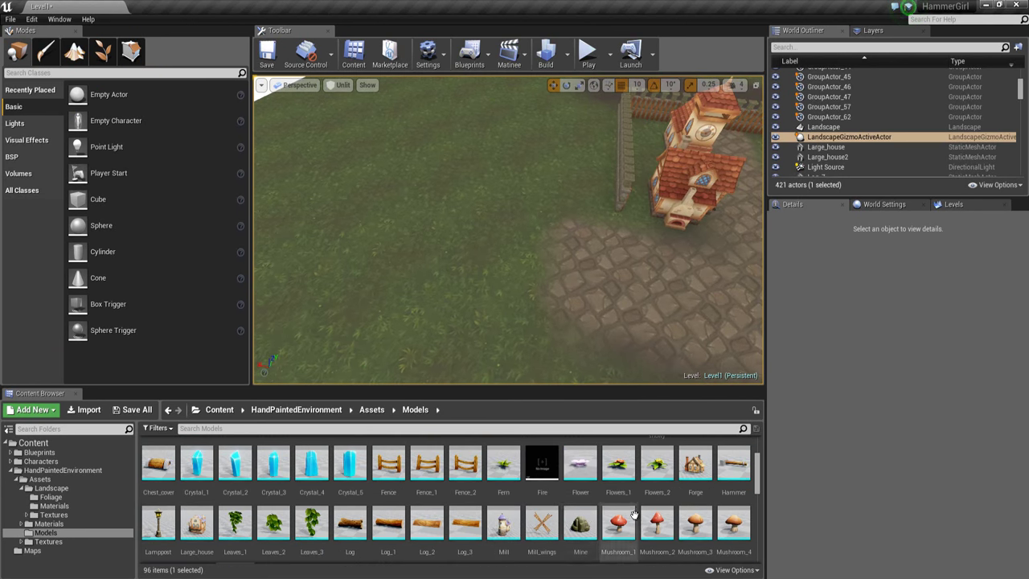
{"action": "scroll", "coordinate": [625, 520], "scroll_direction": "down", "scroll_amount": 1}
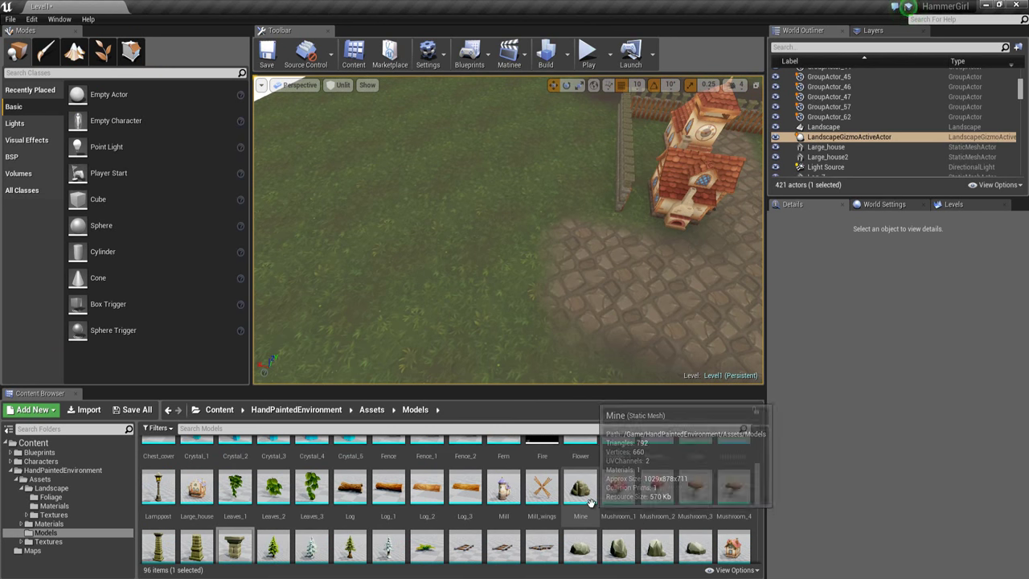
{"action": "left_click", "coordinate": [584, 492]}
{"action": "mouse_move", "coordinate": [418, 266]}
{"action": "left_mouse_down"}
{"action": "mouse_move", "coordinate": [412, 258]}
{"action": "mouse_move", "coordinate": [426, 268]}
{"action": "left_mouse_up"}
{"action": "right_click_drag", "start_coordinate": [426, 269], "coordinate": [375, 280]}
{"action": "left_click_drag", "start_coordinate": [484, 267], "coordinate": [444, 243]}
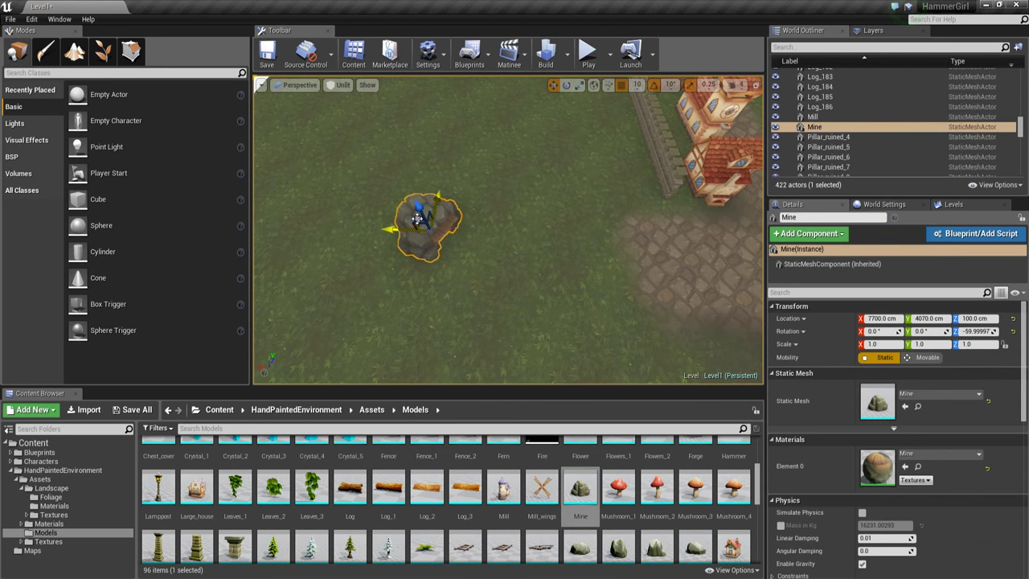
{"action": "right_click_drag", "start_coordinate": [440, 246], "coordinate": [511, 213]}
{"action": "left_click", "coordinate": [588, 53]}
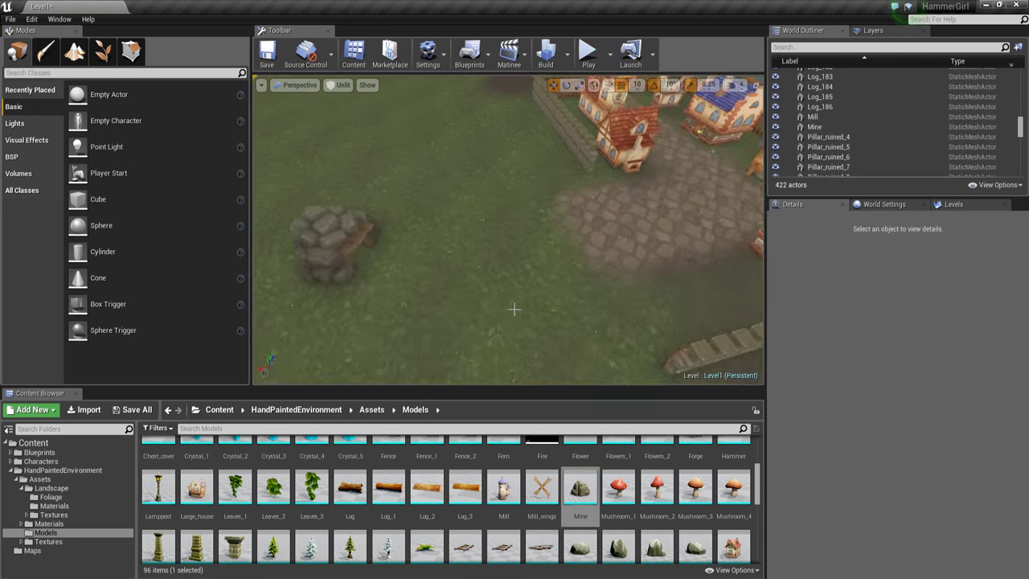
- Try to sculpt the landscape heightmap on the grass between the mine and the stone floor with the 500 brush
{"action": "right_click_drag", "start_coordinate": [515, 306], "coordinate": [454, 282]}
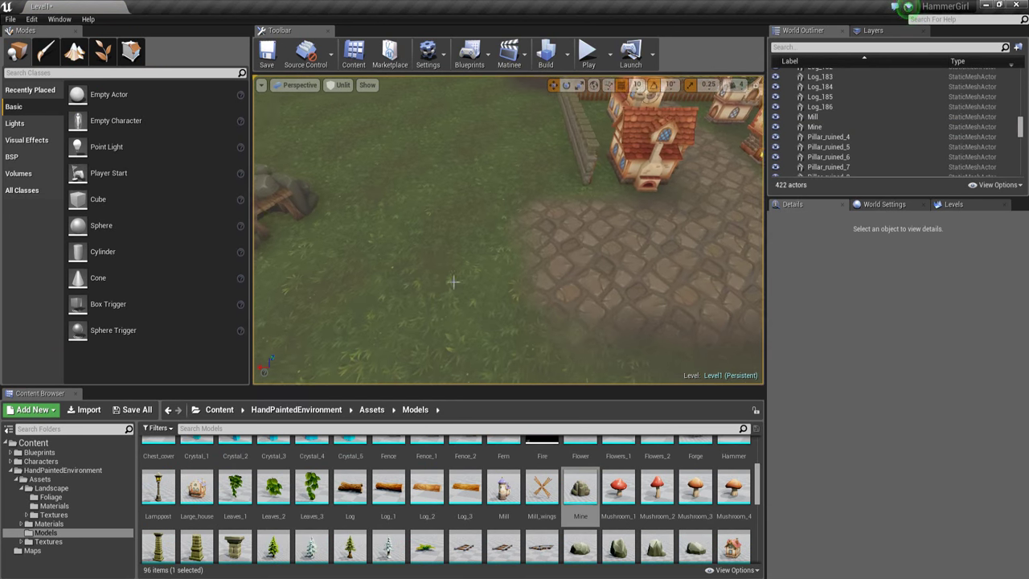
{"action": "left_click", "coordinate": [74, 53]}
{"action": "mouse_move", "coordinate": [367, 203]}
{"action": "right_mouse_down"}
{"action": "mouse_move", "coordinate": [457, 205]}
{"action": "mouse_move", "coordinate": [359, 168]}
{"action": "mouse_move", "coordinate": [397, 175]}
{"action": "mouse_move", "coordinate": [358, 205]}
{"action": "right_mouse_up"}
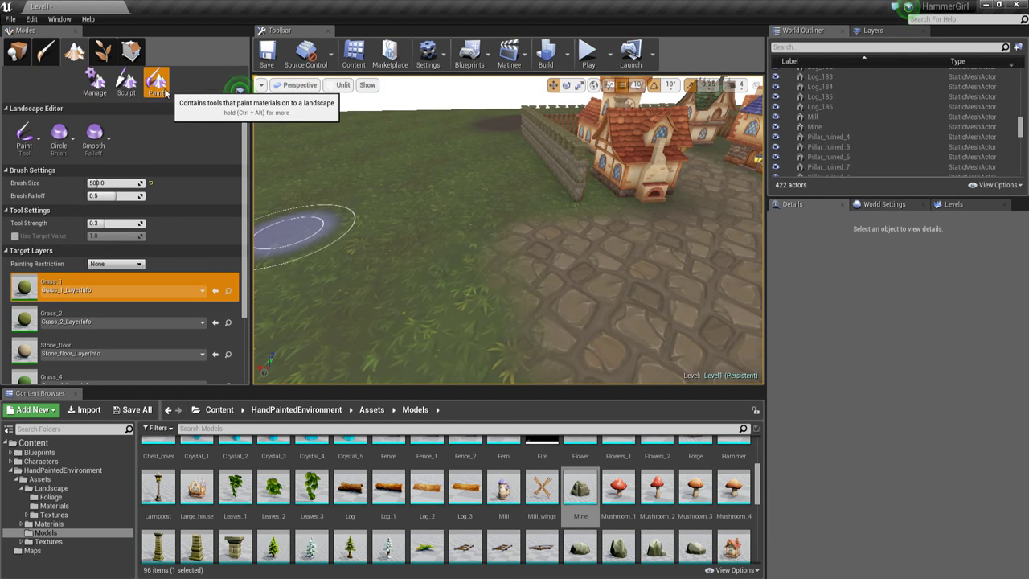
{"action": "left_click", "coordinate": [128, 90]}
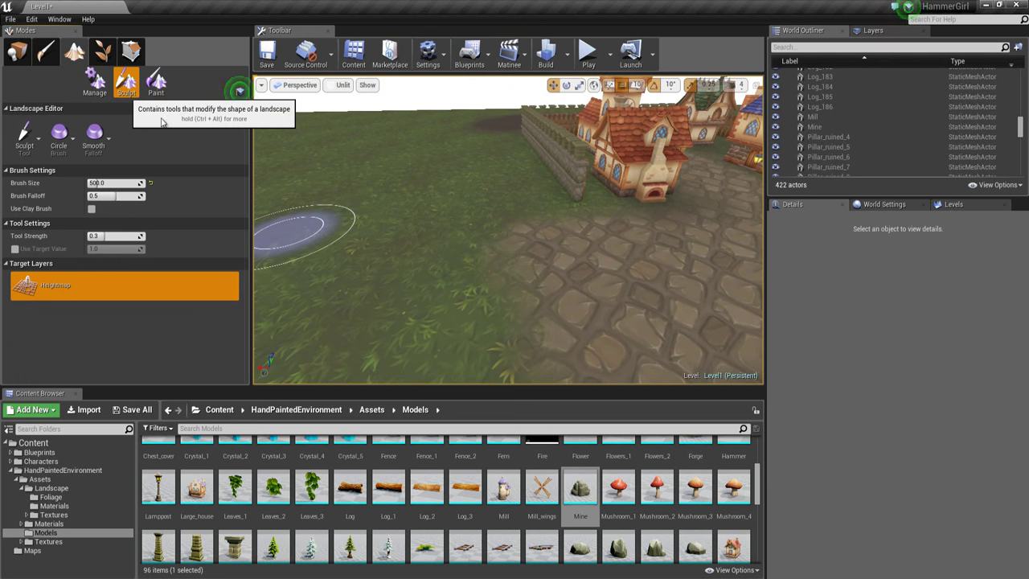
{"action": "mouse_move", "coordinate": [532, 255]}
{"action": "right_mouse_down"}
{"action": "mouse_move", "coordinate": [546, 284]}
{"action": "mouse_move", "coordinate": [514, 250]}
{"action": "right_mouse_up"}
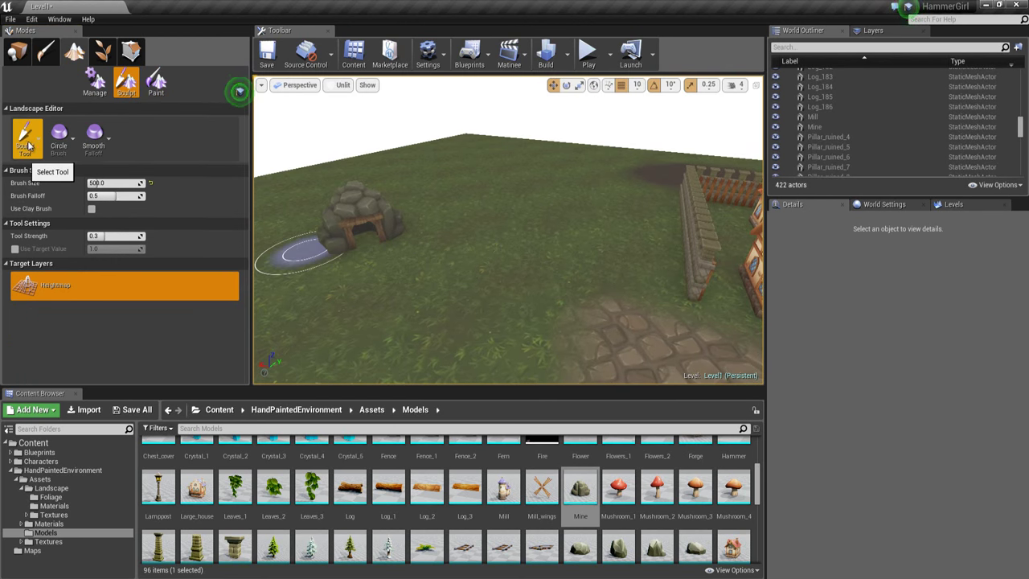
{"action": "right_click_drag", "start_coordinate": [520, 276], "coordinate": [530, 259]}
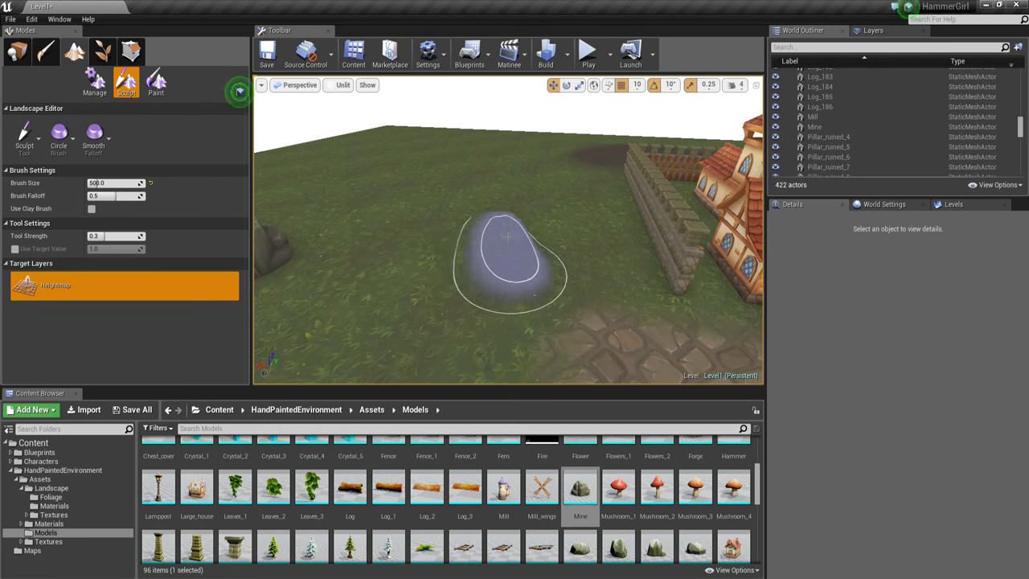
{"action": "mouse_move", "coordinate": [360, 303]}
{"action": "left_mouse_down"}
{"action": "mouse_move", "coordinate": [340, 341]}
{"action": "mouse_move", "coordinate": [330, 314]}
{"action": "mouse_move", "coordinate": [378, 277]}
{"action": "mouse_move", "coordinate": [436, 296]}
{"action": "left_mouse_up"}
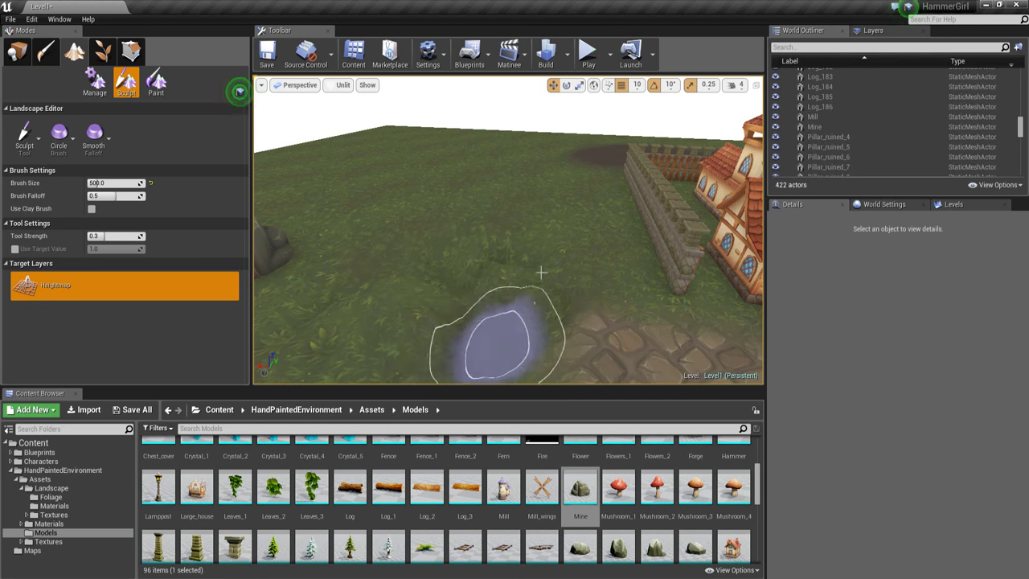
{"action": "mouse_move", "coordinate": [541, 273]}
{"action": "right_mouse_down"}
{"action": "mouse_move", "coordinate": [586, 301]}
{"action": "mouse_move", "coordinate": [681, 276]}
{"action": "mouse_move", "coordinate": [643, 251]}
{"action": "mouse_move", "coordinate": [554, 253]}
{"action": "right_mouse_up"}
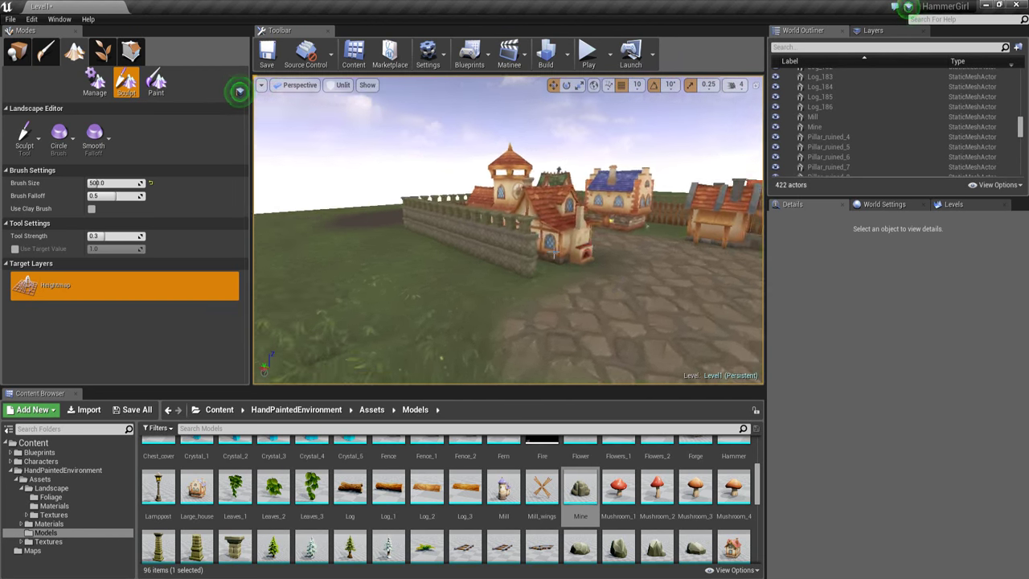
- Play the level from the sculpted ground, walk the character across it towards the mine, and stop the run
{"action": "right_click_drag", "start_coordinate": [238, 91], "coordinate": [241, 77]}
{"action": "left_click", "coordinate": [17, 52]}
{"action": "mouse_move", "coordinate": [478, 241]}
{"action": "right_mouse_down"}
{"action": "mouse_move", "coordinate": [477, 283]}
{"action": "mouse_move", "coordinate": [503, 299]}
{"action": "right_mouse_up"}
{"action": "right_click", "coordinate": [499, 301]}
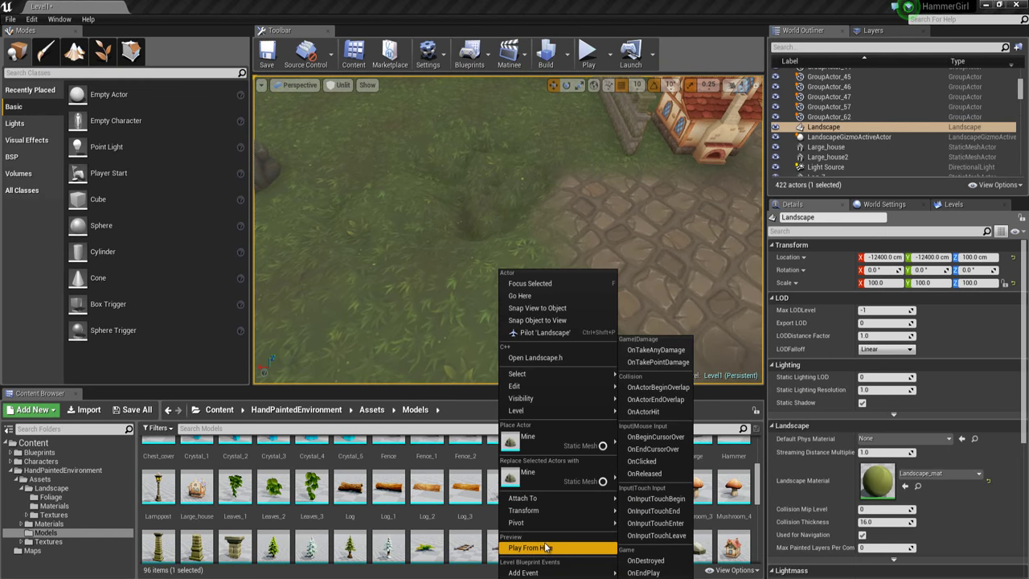
{"action": "left_click", "coordinate": [531, 548]}
{"action": "key", "text": "d"}
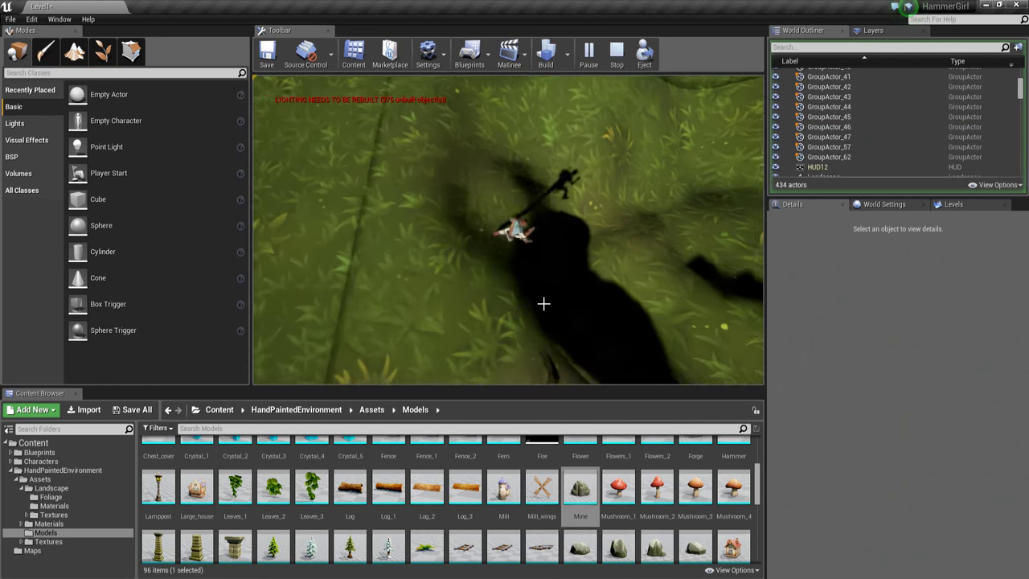
{"action": "key", "text": "s"}
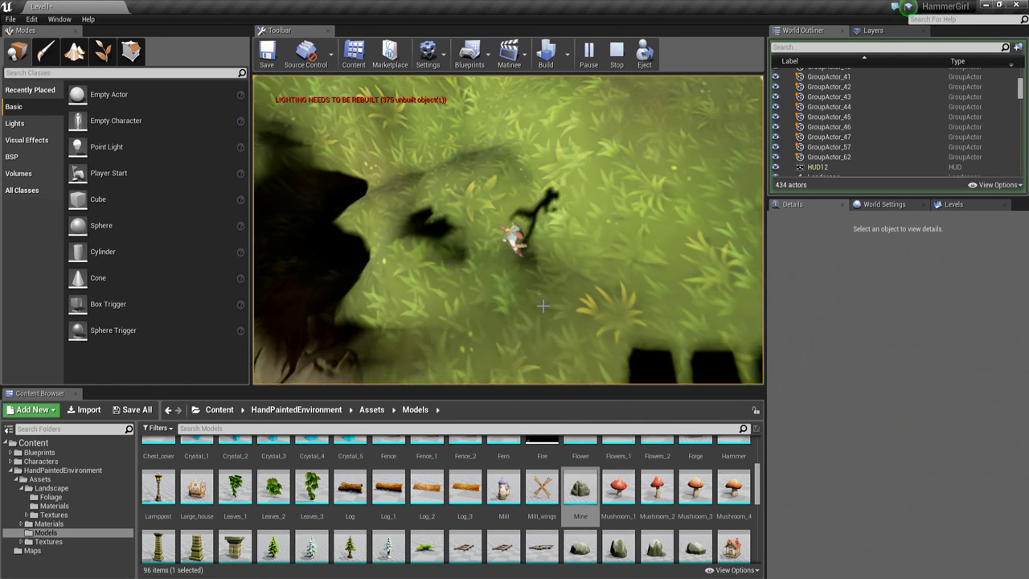
{"action": "key", "text": "a"}
{"action": "key", "text": "w"}
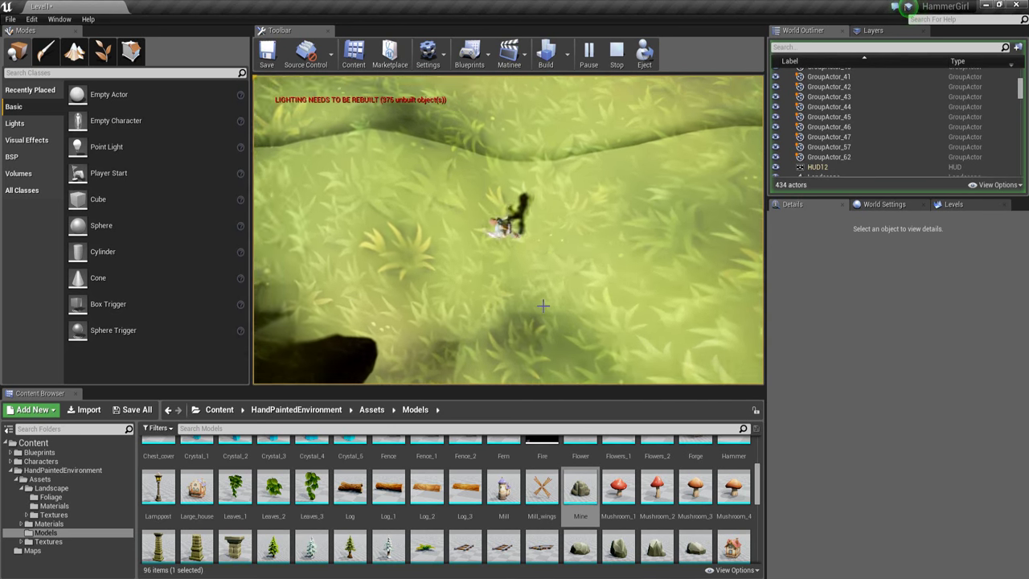
{"action": "left_click", "coordinate": [618, 63]}
{"action": "left_click", "coordinate": [602, 200]}
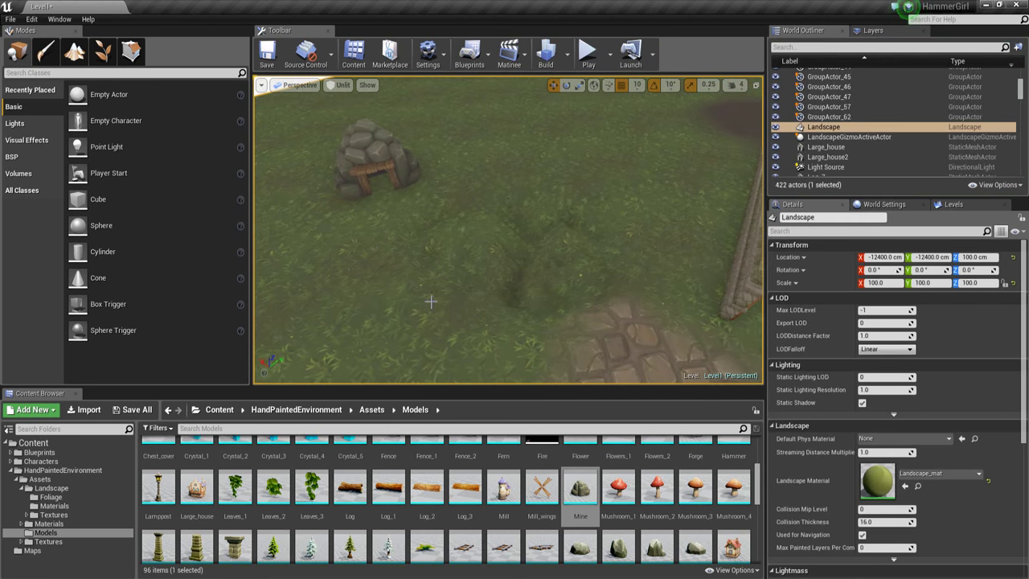
- Undo the landscape sculpt strokes on the grass outside the village
{"action": "key", "text": "ctrl+z"}
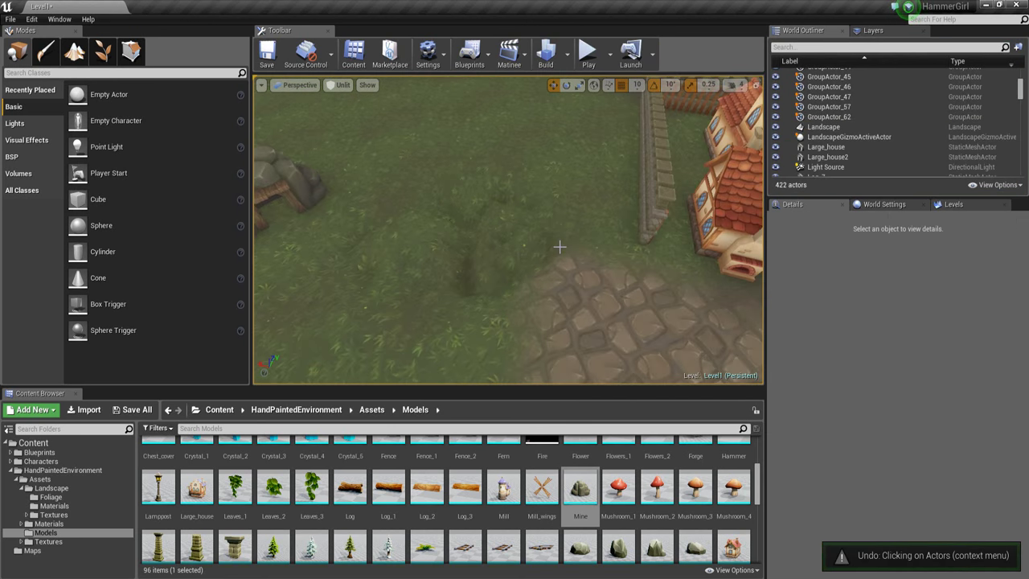
{"action": "key", "text": "ctrl+z"}
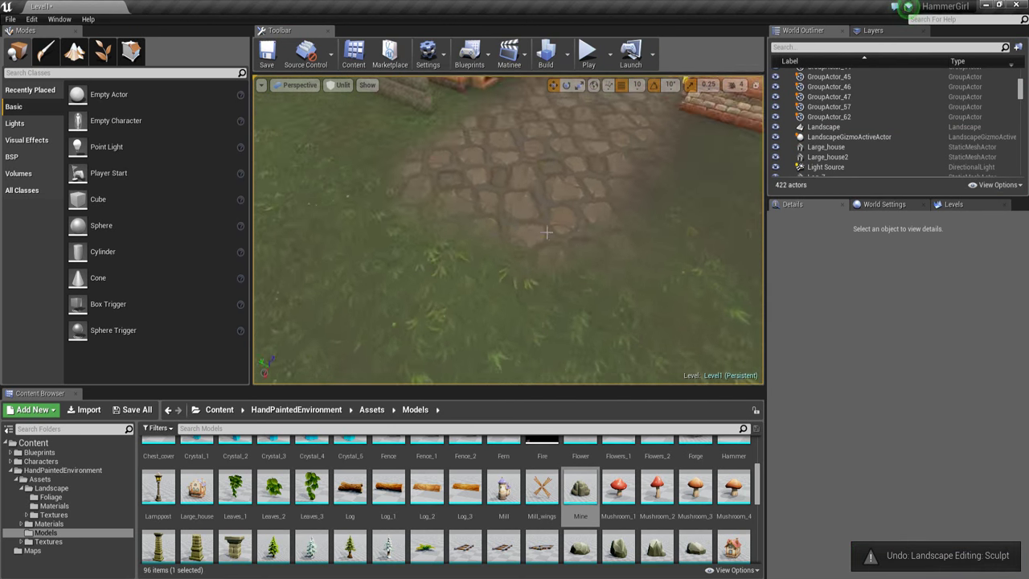
{"action": "right_click_drag", "start_coordinate": [546, 232], "coordinate": [439, 214]}
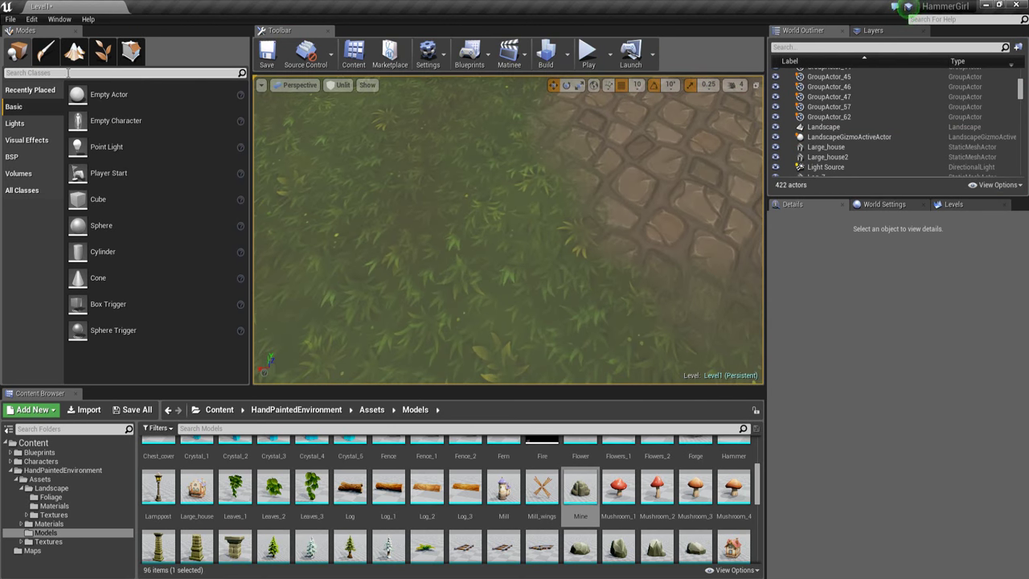
{"action": "left_click", "coordinate": [74, 51]}
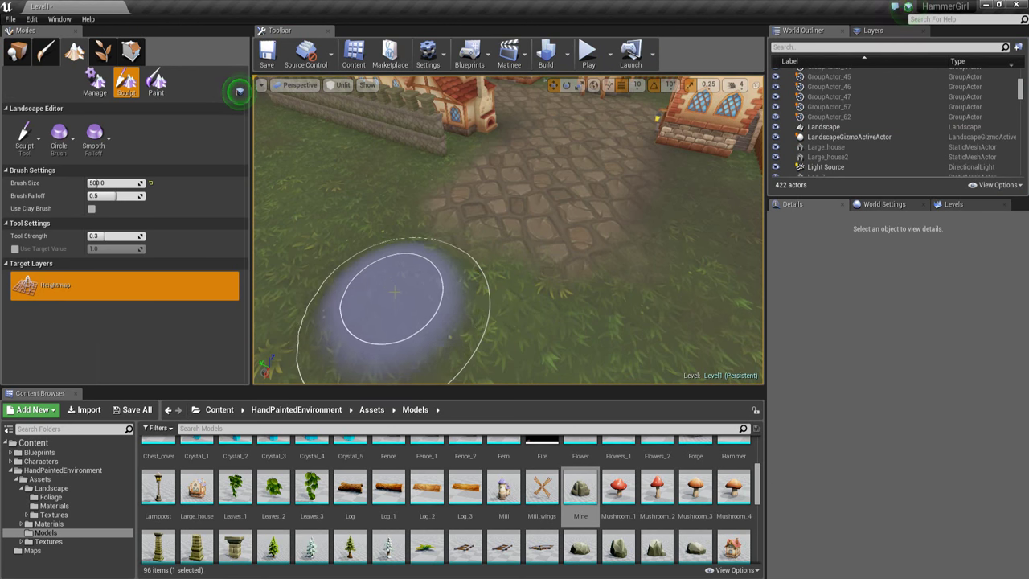
{"action": "key", "text": "ctrl+z"}
{"action": "key", "text": "ctrl+z"}
{"action": "key", "text": "ctrl+z"}
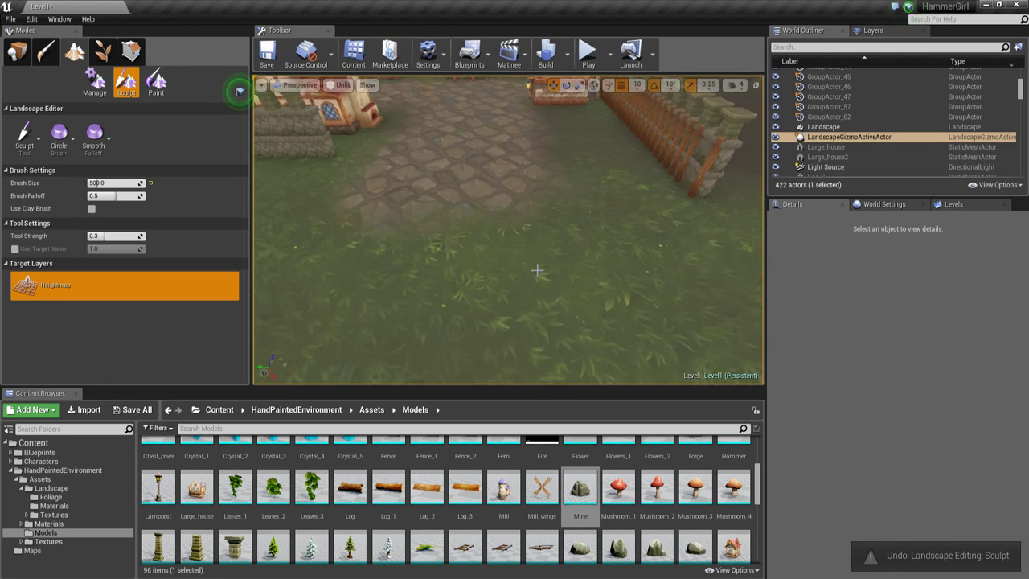
{"action": "key", "text": "ctrl+z"}
{"action": "key", "text": "ctrl+z"}
{"action": "key", "text": "ctrl+z"}
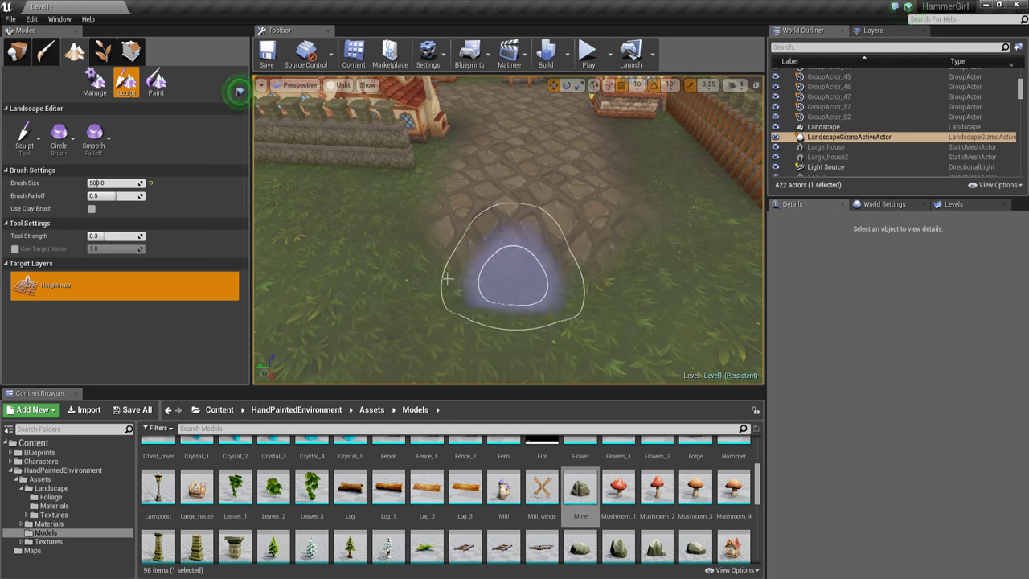
- Switch the landscape sculpting to the Flatten tool
{"action": "mouse_move", "coordinate": [447, 276]}
{"action": "right_mouse_down"}
{"action": "mouse_move", "coordinate": [510, 282]}
{"action": "mouse_move", "coordinate": [572, 244]}
{"action": "mouse_move", "coordinate": [345, 230]}
{"action": "mouse_move", "coordinate": [375, 223]}
{"action": "mouse_move", "coordinate": [494, 248]}
{"action": "mouse_move", "coordinate": [394, 282]}
{"action": "right_mouse_up"}
{"action": "key", "text": "w"}
{"action": "left_click", "coordinate": [94, 137]}
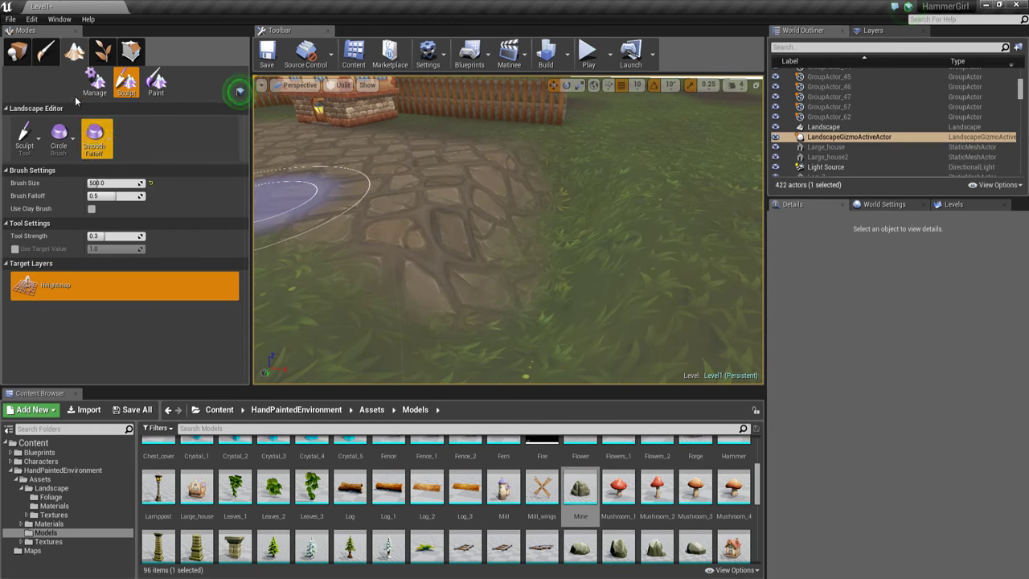
{"action": "left_click", "coordinate": [27, 136]}
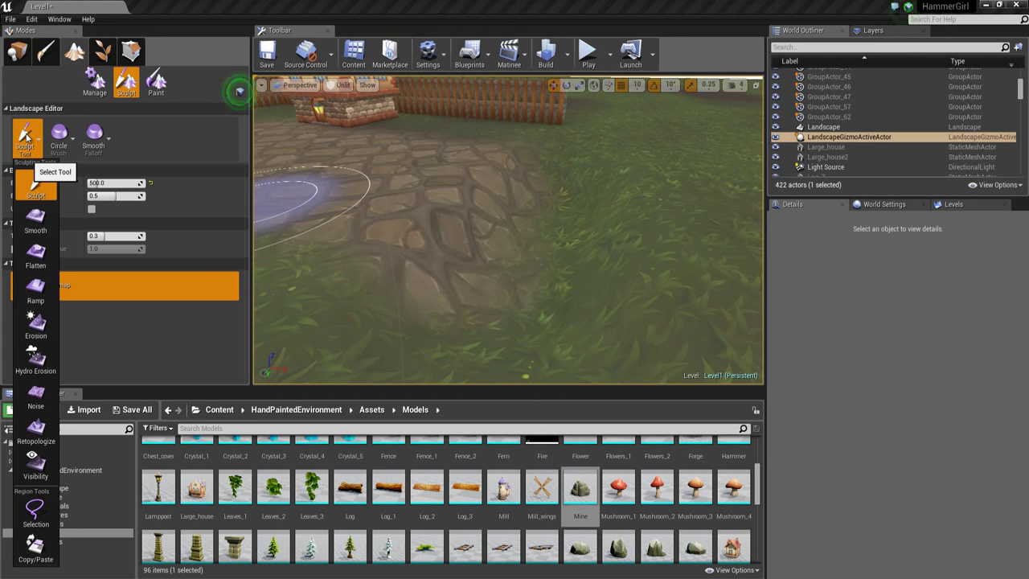
{"action": "left_click", "coordinate": [37, 256]}
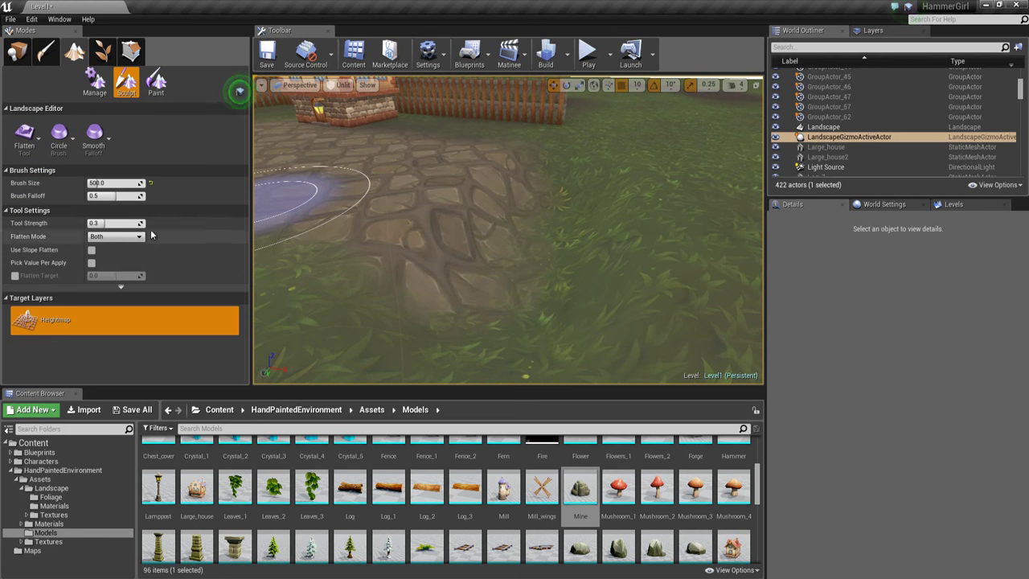
- Try a flatten stroke from the stone floor's edge across the grass with the 500 brush, and undo it
{"action": "mouse_move", "coordinate": [470, 228]}
{"action": "right_mouse_down"}
{"action": "mouse_move", "coordinate": [452, 219]}
{"action": "mouse_move", "coordinate": [512, 244]}
{"action": "mouse_move", "coordinate": [481, 223]}
{"action": "mouse_move", "coordinate": [506, 224]}
{"action": "right_mouse_up"}
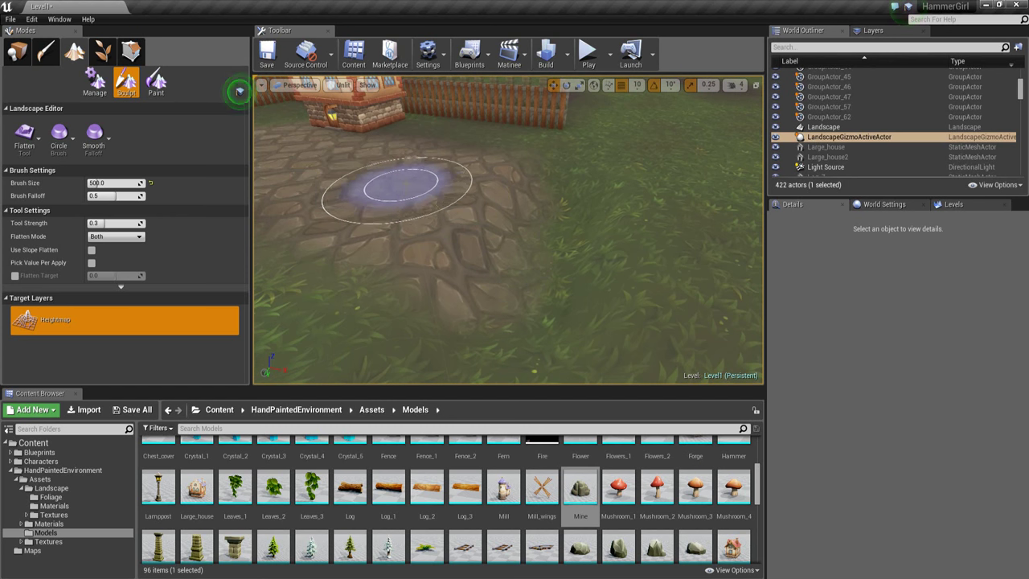
{"action": "mouse_move", "coordinate": [443, 203]}
{"action": "left_mouse_down"}
{"action": "mouse_move", "coordinate": [522, 219]}
{"action": "mouse_move", "coordinate": [501, 214]}
{"action": "mouse_move", "coordinate": [524, 233]}
{"action": "mouse_move", "coordinate": [681, 247]}
{"action": "left_mouse_up"}
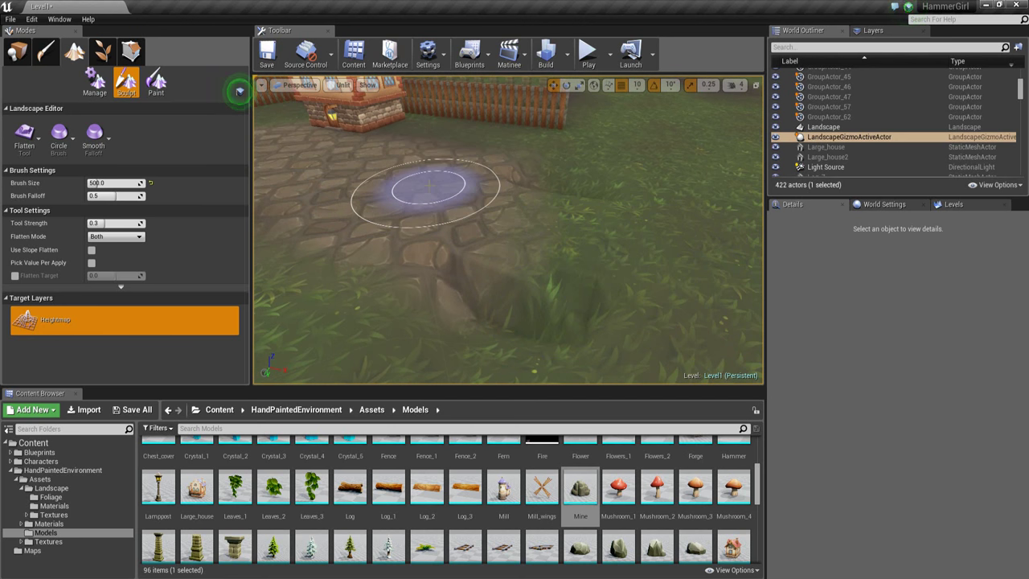
{"action": "key", "text": "ctrl+z"}
- Flatten a sunken path across the grass from the stone floor's edge towards the mine with the 500 brush
{"action": "mouse_move", "coordinate": [468, 211]}
{"action": "right_mouse_down"}
{"action": "mouse_move", "coordinate": [506, 239]}
{"action": "mouse_move", "coordinate": [593, 241]}
{"action": "mouse_move", "coordinate": [531, 255]}
{"action": "right_mouse_up"}
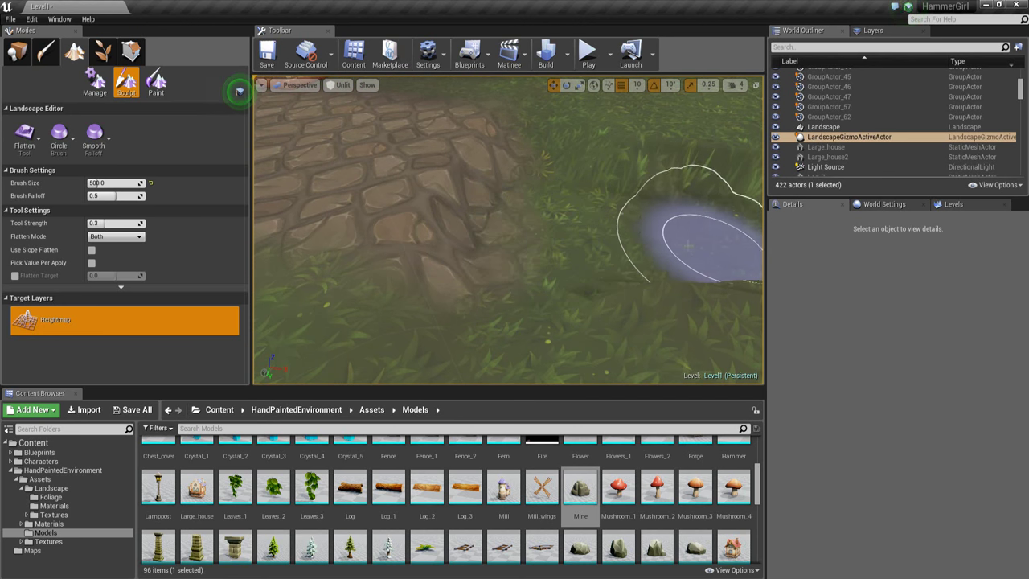
{"action": "mouse_move", "coordinate": [551, 241]}
{"action": "right_mouse_down"}
{"action": "mouse_move", "coordinate": [506, 249]}
{"action": "mouse_move", "coordinate": [518, 220]}
{"action": "mouse_move", "coordinate": [477, 198]}
{"action": "mouse_move", "coordinate": [483, 210]}
{"action": "right_mouse_up"}
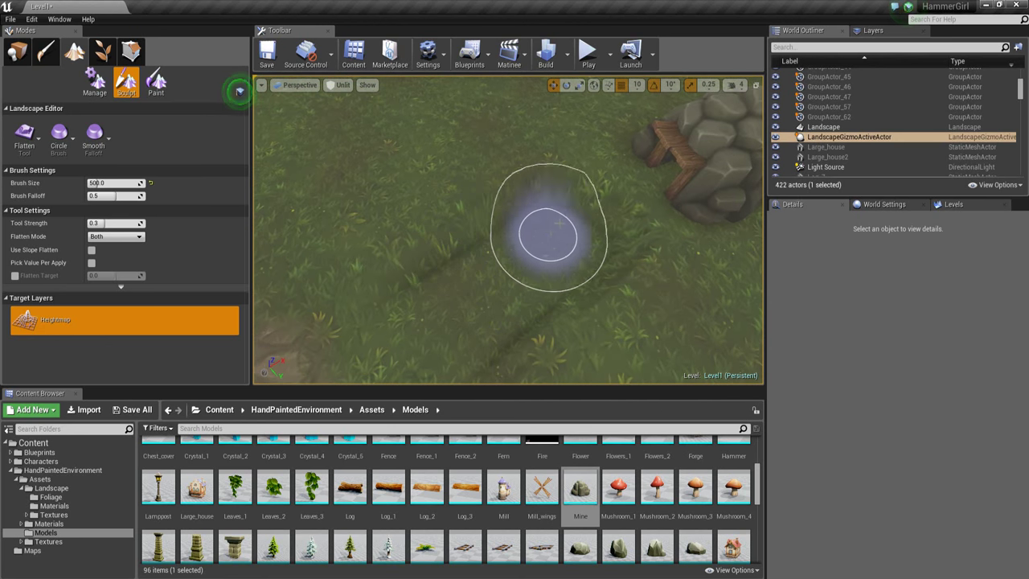
{"action": "mouse_move", "coordinate": [519, 269]}
{"action": "right_mouse_down"}
{"action": "mouse_move", "coordinate": [487, 297]}
{"action": "mouse_move", "coordinate": [450, 290]}
{"action": "mouse_move", "coordinate": [378, 247]}
{"action": "mouse_move", "coordinate": [478, 239]}
{"action": "mouse_move", "coordinate": [402, 322]}
{"action": "right_mouse_up"}
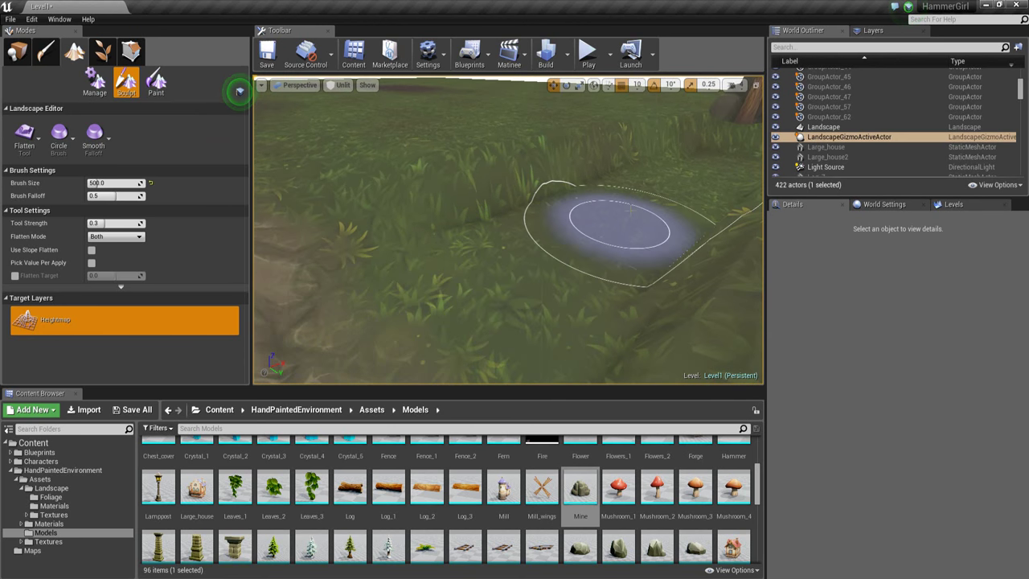
{"action": "mouse_move", "coordinate": [493, 322]}
{"action": "right_mouse_down"}
{"action": "mouse_move", "coordinate": [298, 316]}
{"action": "mouse_move", "coordinate": [639, 287]}
{"action": "mouse_move", "coordinate": [917, 401]}
{"action": "mouse_move", "coordinate": [836, 322]}
{"action": "right_mouse_up"}
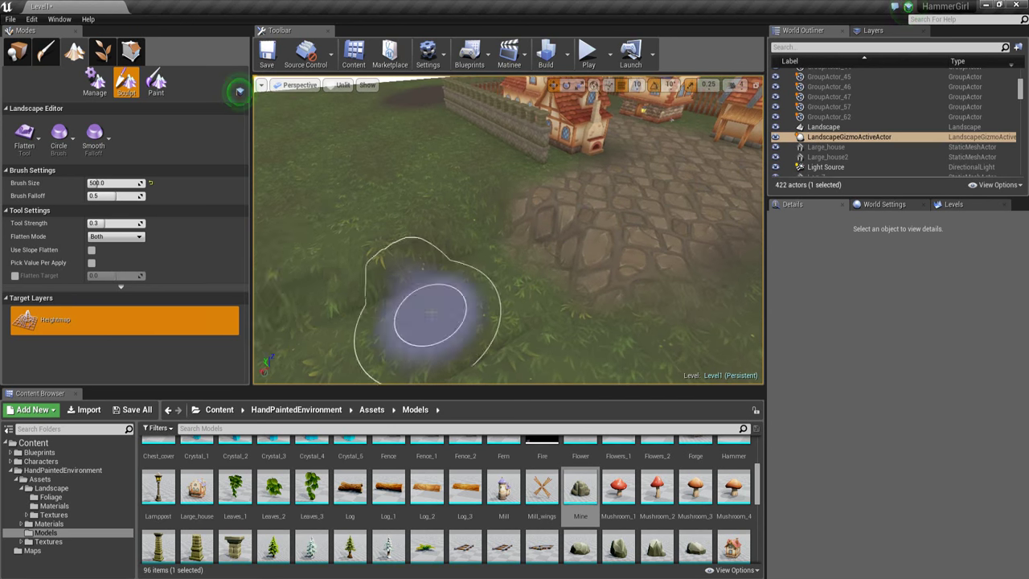
- Place the Stairs_Large mesh where the sunken path meets the stone floor and rotate it 90° around Z
{"action": "left_click", "coordinate": [18, 53]}
{"action": "right_click_drag", "start_coordinate": [470, 219], "coordinate": [570, 241]}
{"action": "scroll", "coordinate": [595, 507], "scroll_direction": "down", "scroll_amount": 2}
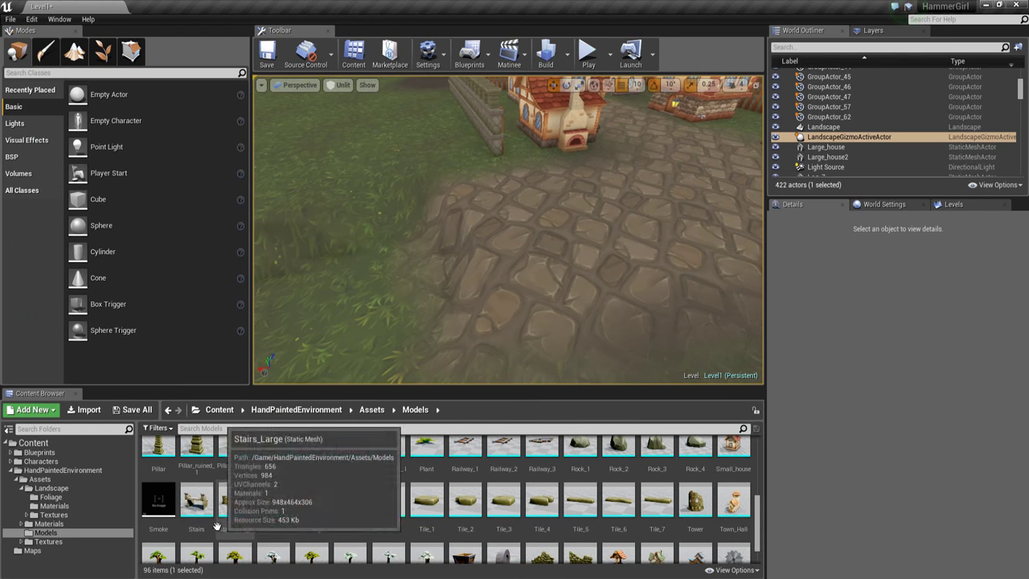
{"action": "left_click", "coordinate": [229, 513]}
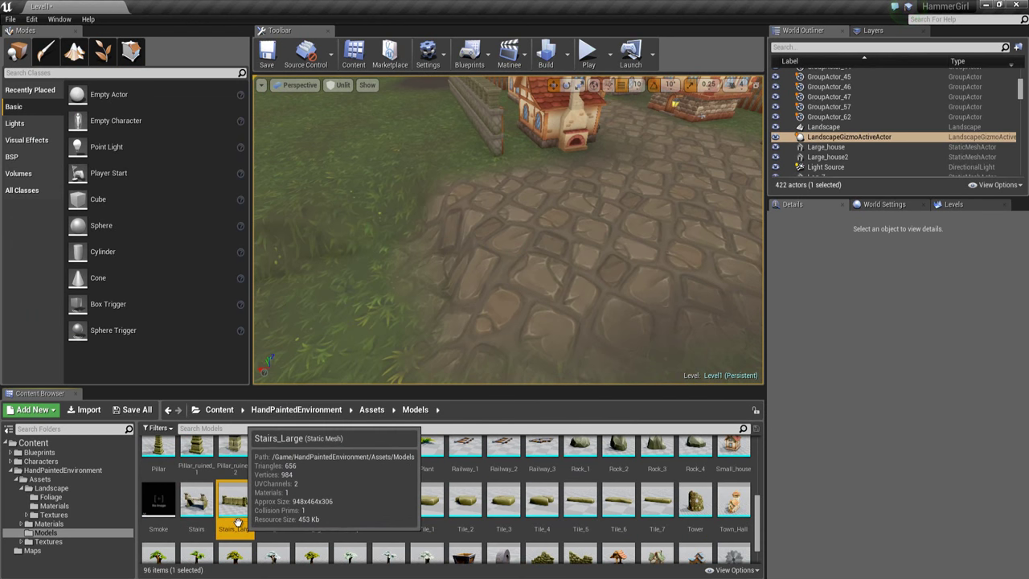
{"action": "left_click_drag", "start_coordinate": [230, 515], "coordinate": [414, 295]}
{"action": "right_click_drag", "start_coordinate": [414, 295], "coordinate": [354, 295]}
{"action": "key", "text": "e"}
{"action": "left_click_drag", "start_coordinate": [302, 348], "coordinate": [301, 348]}
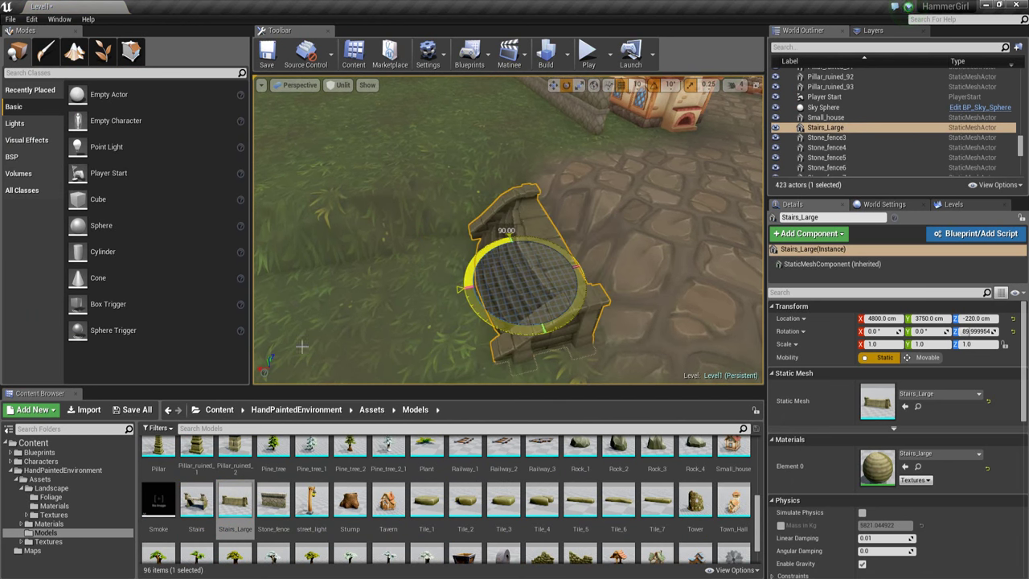
- Move the large stairs into the stone floor's edge, to about X 4460, and raise them to about Z -160
{"action": "right_click_drag", "start_coordinate": [515, 312], "coordinate": [462, 312]}
{"action": "key", "text": "space"}
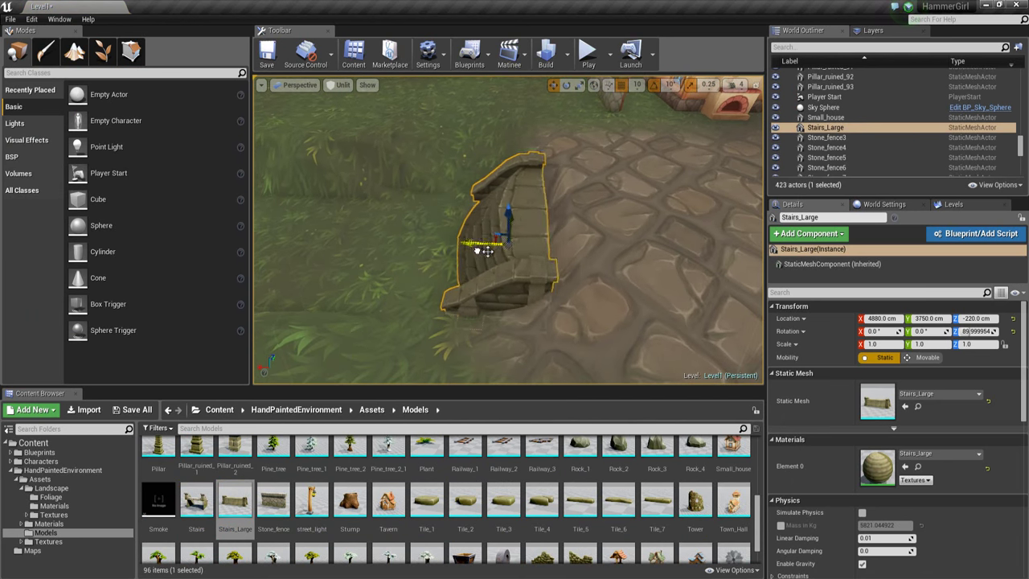
{"action": "mouse_move", "coordinate": [496, 254]}
{"action": "left_mouse_down", "text": "alt"}
{"action": "mouse_move", "coordinate": [544, 250]}
{"action": "mouse_move", "coordinate": [496, 258]}
{"action": "left_mouse_up", "text": "alt"}
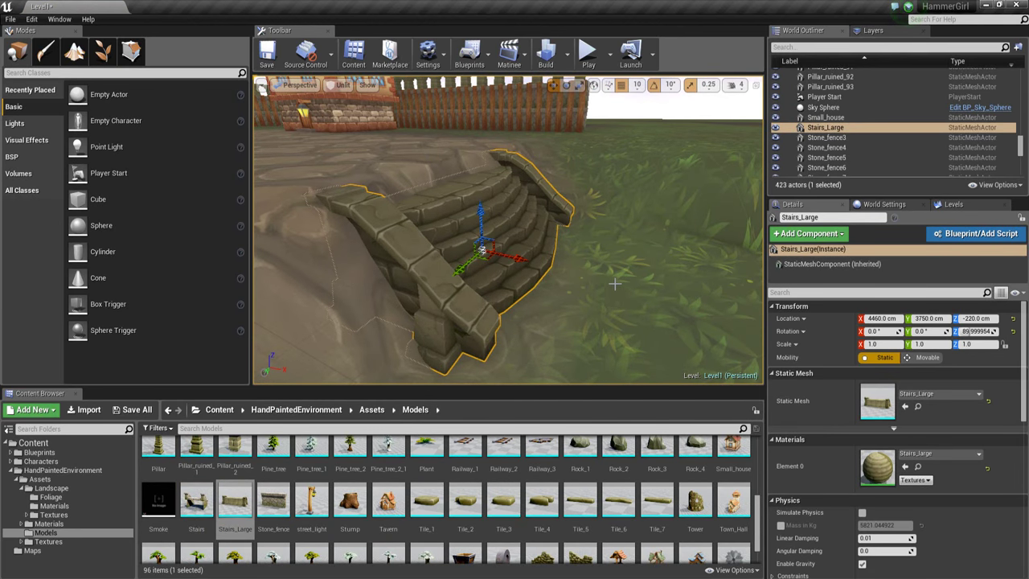
{"action": "left_click_drag", "start_coordinate": [614, 284], "coordinate": [538, 233], "text": "alt"}
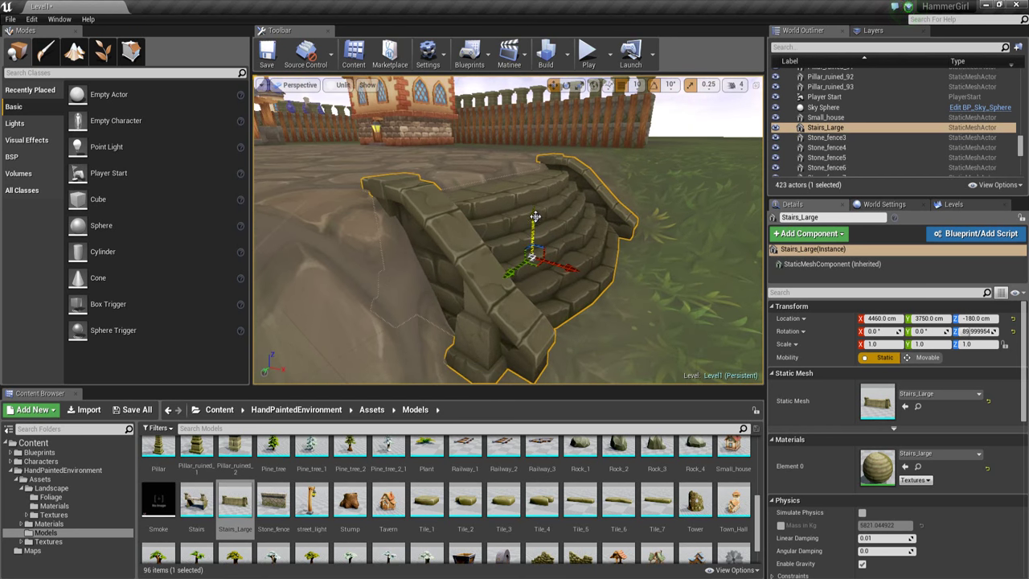
{"action": "right_click_drag", "start_coordinate": [537, 212], "coordinate": [579, 270]}
{"action": "key", "text": "Escape"}
- Sculpt the landscape at the foot of the large stairs with the 500 brush
{"action": "left_click", "coordinate": [555, 250]}
{"action": "left_click", "coordinate": [77, 50]}
{"action": "right_click_drag", "start_coordinate": [515, 221], "coordinate": [426, 233]}
{"action": "right_click_drag", "start_coordinate": [498, 261], "coordinate": [394, 201]}
{"action": "left_click", "coordinate": [29, 143]}
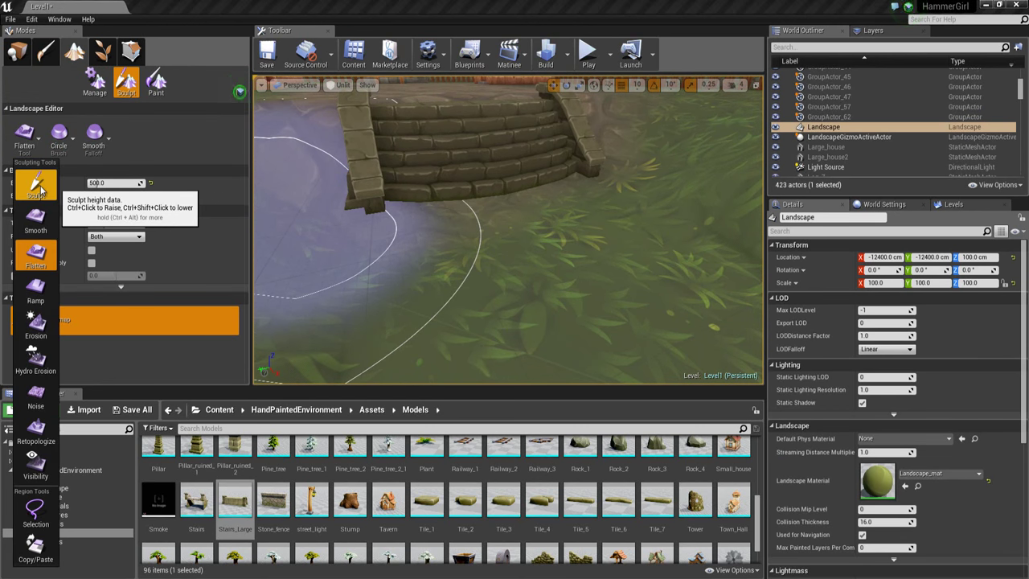
{"action": "left_click", "coordinate": [37, 185]}
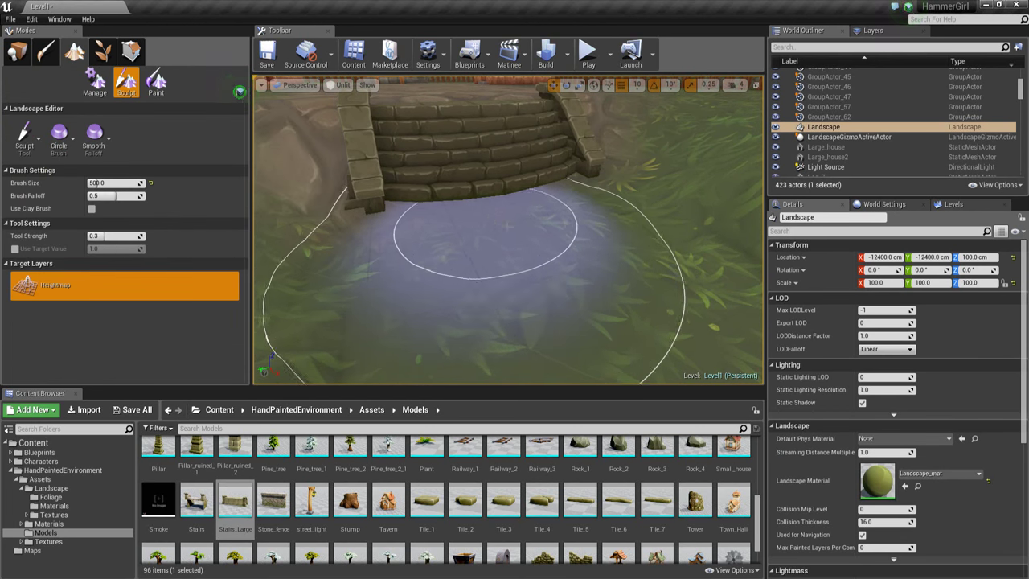
{"action": "mouse_move", "coordinate": [521, 240]}
{"action": "right_mouse_down"}
{"action": "mouse_move", "coordinate": [591, 221]}
{"action": "mouse_move", "coordinate": [521, 218]}
{"action": "mouse_move", "coordinate": [613, 217]}
{"action": "mouse_move", "coordinate": [523, 236]}
{"action": "mouse_move", "coordinate": [521, 254]}
{"action": "right_mouse_up"}
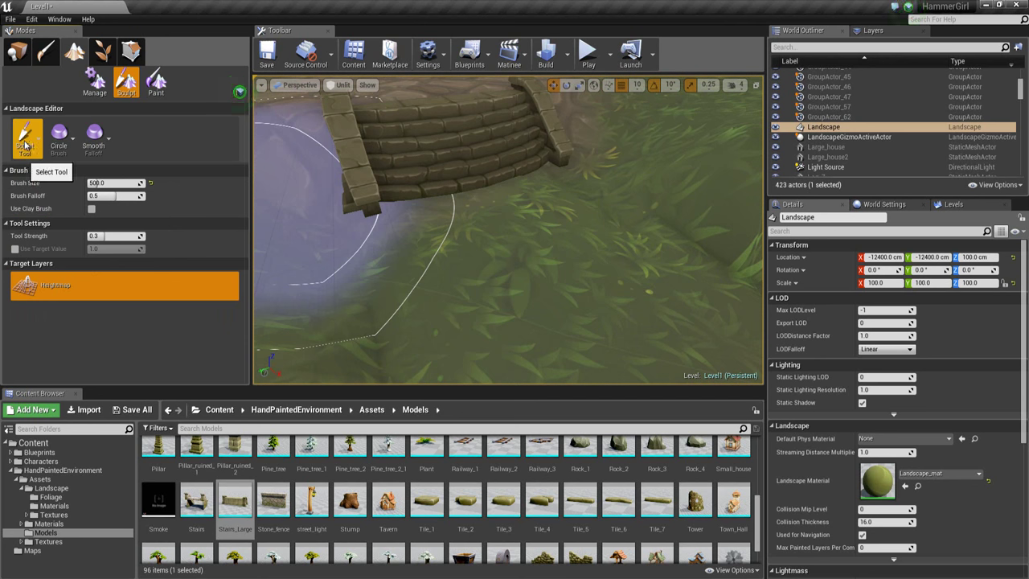
- Flatten the grass between the large stairs and the mine with the 500 brush
{"action": "left_click", "coordinate": [32, 138]}
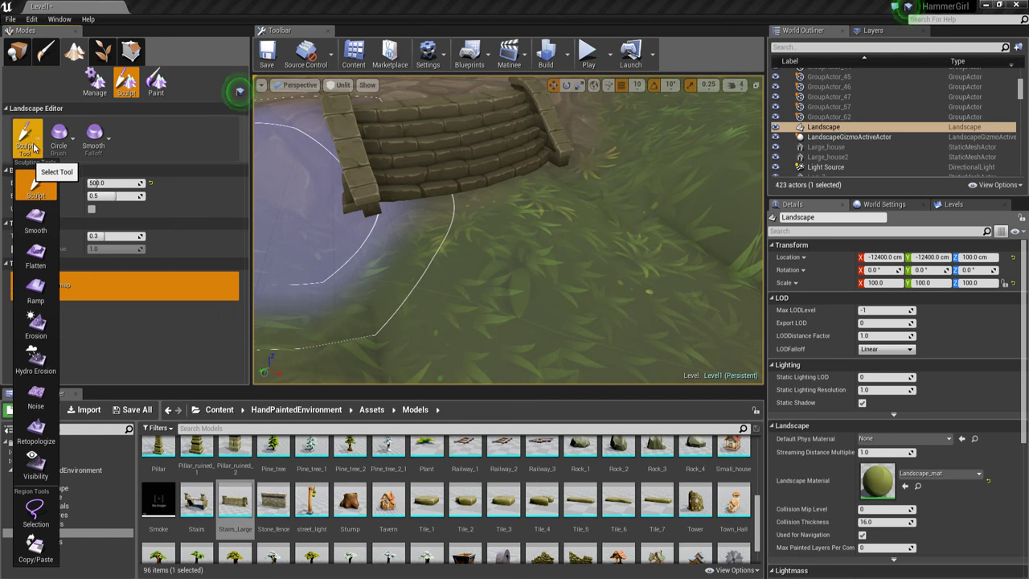
{"action": "left_click", "coordinate": [32, 255]}
{"action": "mouse_move", "coordinate": [474, 229]}
{"action": "right_mouse_down"}
{"action": "mouse_move", "coordinate": [492, 226]}
{"action": "mouse_move", "coordinate": [438, 219]}
{"action": "right_mouse_up"}
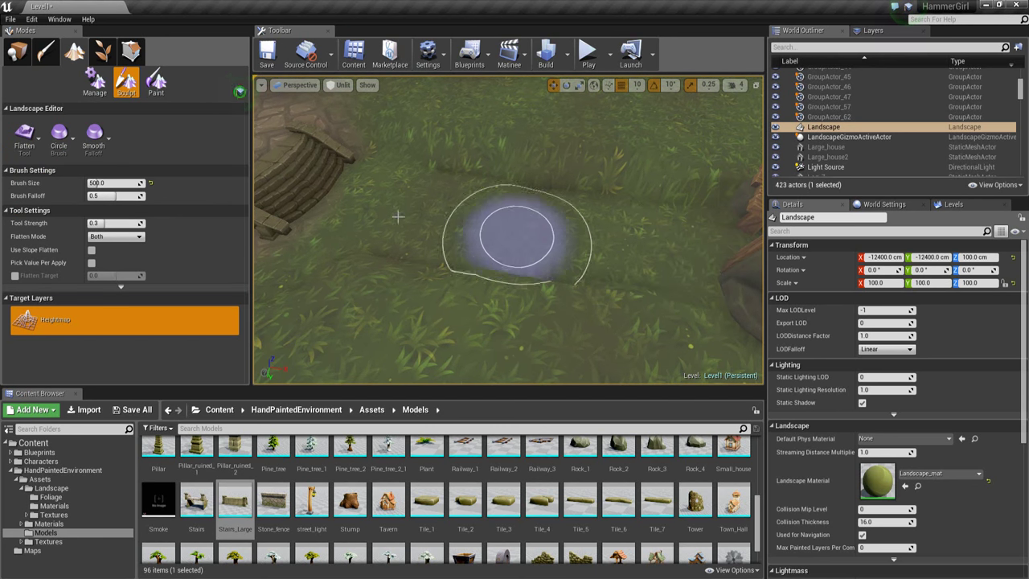
- Play the level, walk the character from the stone floor to the mine entrance, and stop the run
{"action": "scroll", "coordinate": [476, 169], "scroll_direction": "down", "scroll_amount": 3}
{"action": "right_click", "coordinate": [484, 167]}
{"action": "left_click", "coordinate": [515, 441]}
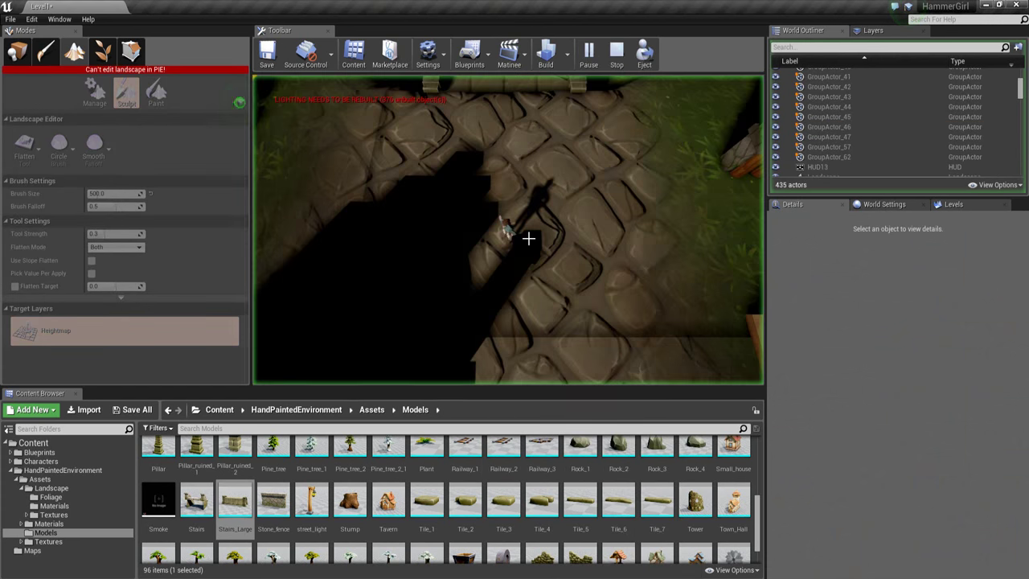
{"action": "key", "text": "w"}
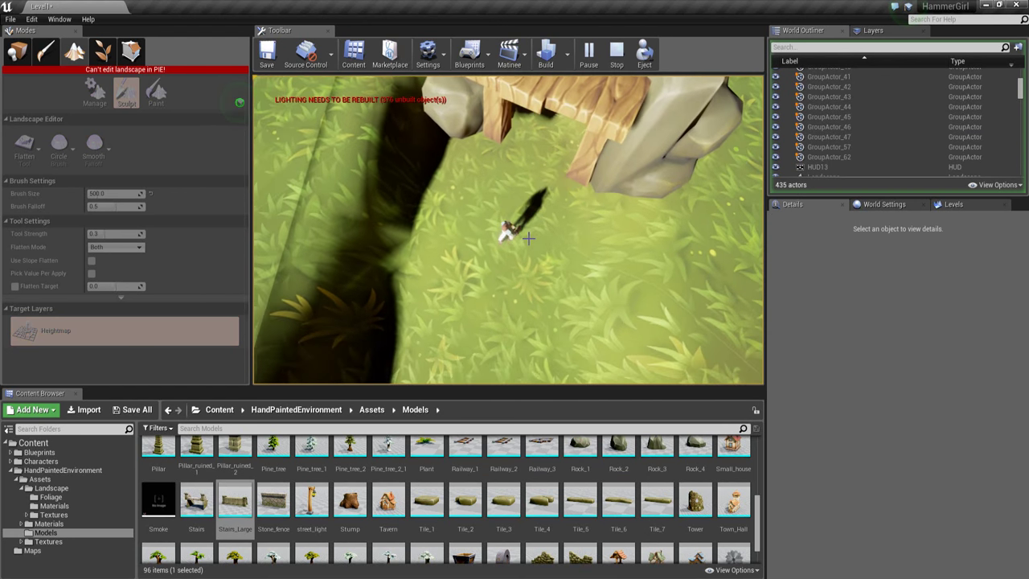
{"action": "key", "text": "Escape"}
- Duplicate four log-and-pillar wall groups and place the copies past the wall's end to extend it across the grass
{"action": "key", "text": "shift+1"}
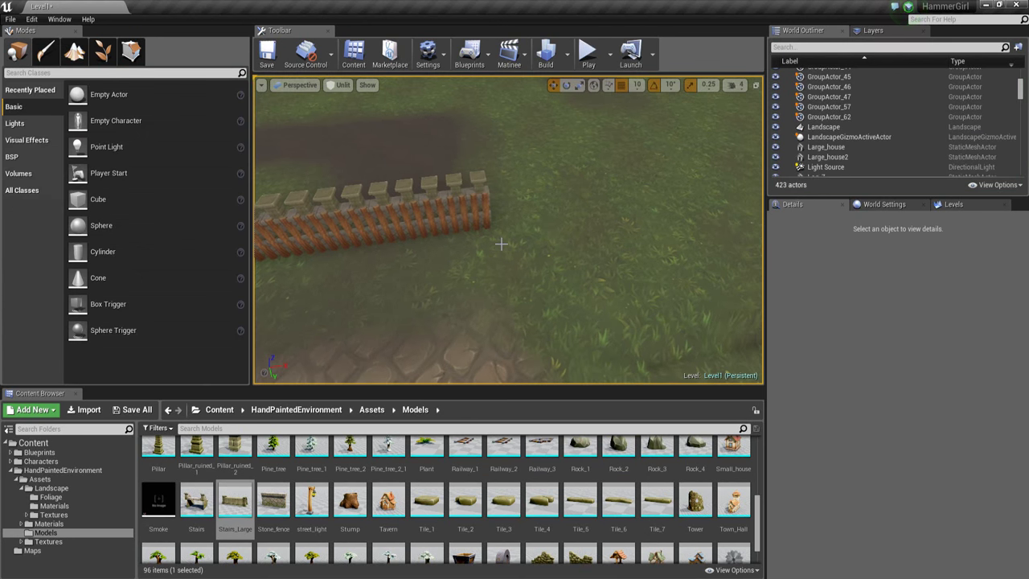
{"action": "left_click", "coordinate": [480, 216]}
{"action": "left_click", "coordinate": [452, 208], "text": "ctrl"}
{"action": "left_click", "coordinate": [410, 205], "text": "ctrl"}
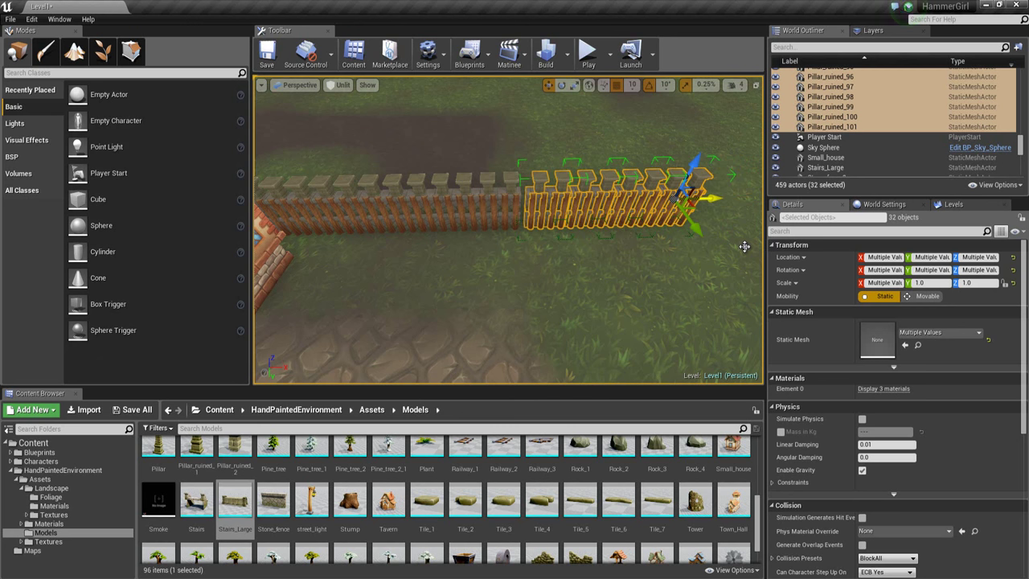
{"action": "right_click_drag", "start_coordinate": [738, 246], "coordinate": [662, 256]}
{"action": "key", "text": "Escape"}
- Duplicate the last three wall groups and append the copies to the end of the extended wall
{"action": "left_click", "coordinate": [474, 241]}
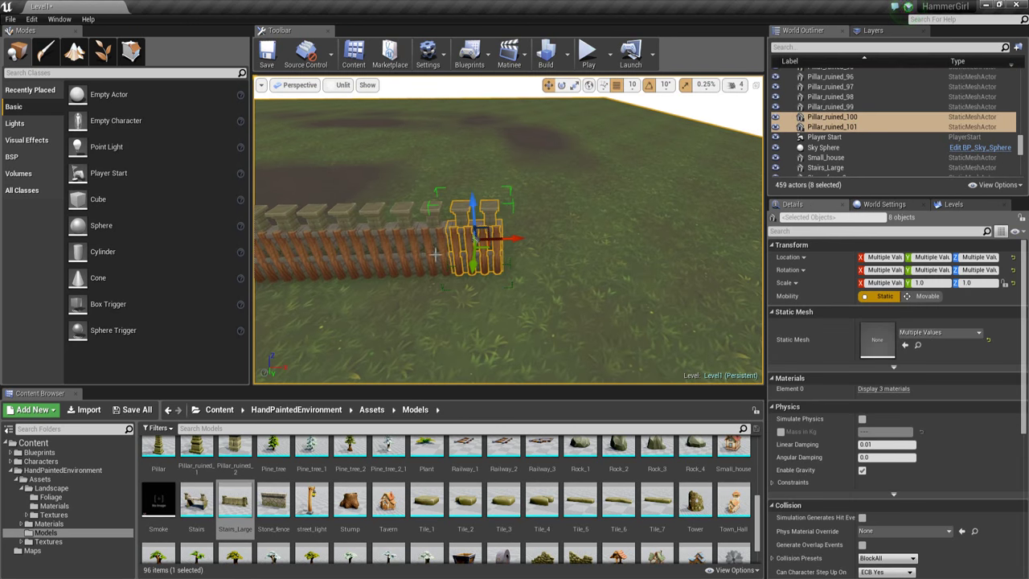
{"action": "left_click", "coordinate": [357, 253], "text": "ctrl"}
{"action": "left_click", "coordinate": [426, 249], "text": "ctrl"}
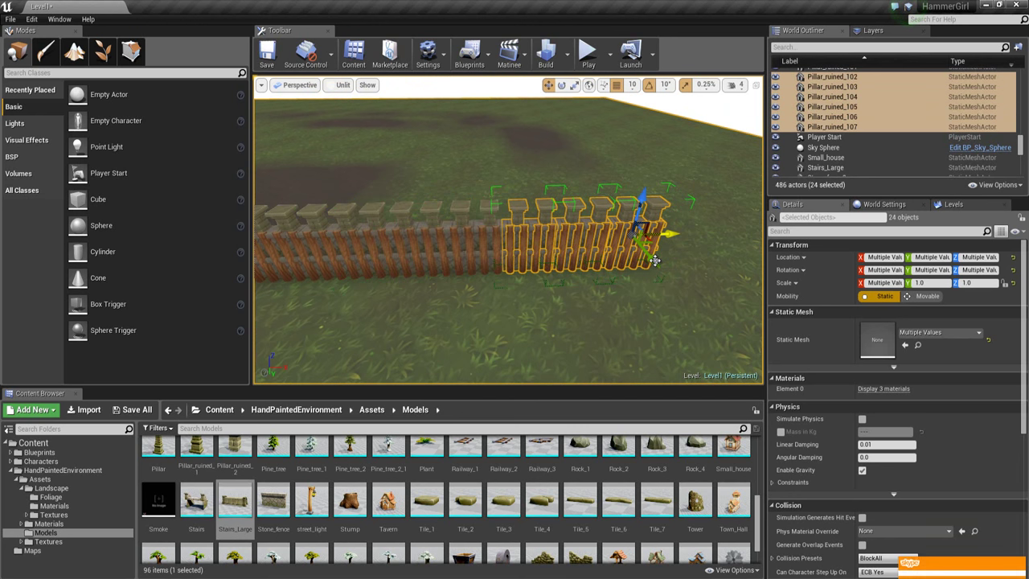
{"action": "key", "text": "Escape"}
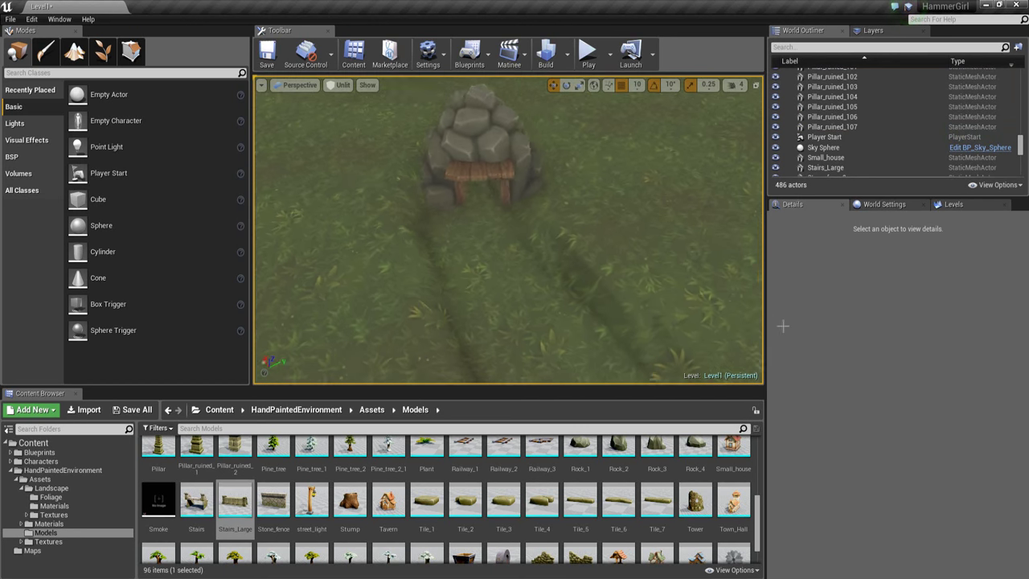
- Move the mine down into the lowered ground at about X 7690, Y 3880, Z -200
{"action": "left_click", "coordinate": [493, 229]}
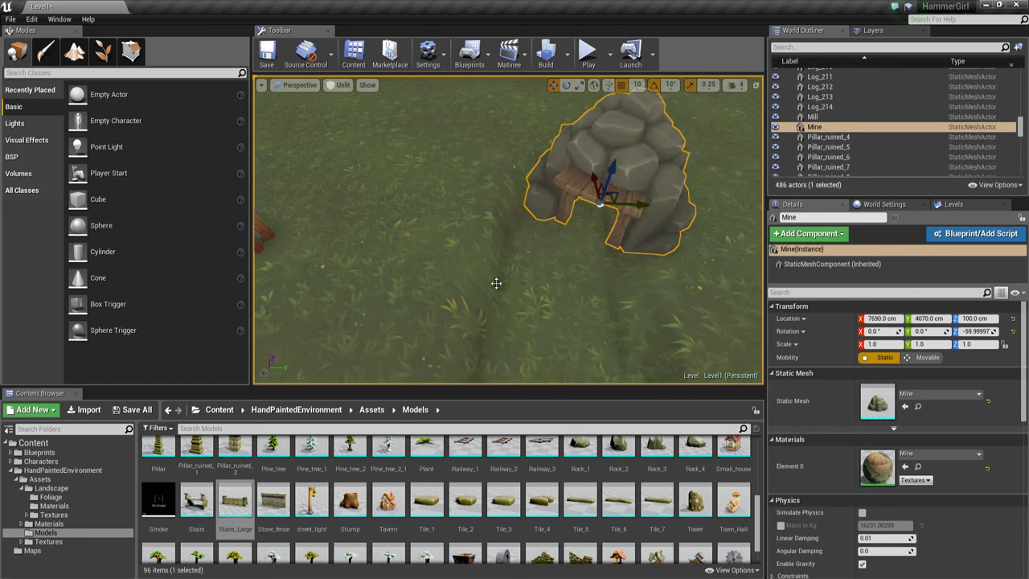
{"action": "key", "text": "f"}
{"action": "left_click_drag", "start_coordinate": [524, 219], "coordinate": [508, 268]}
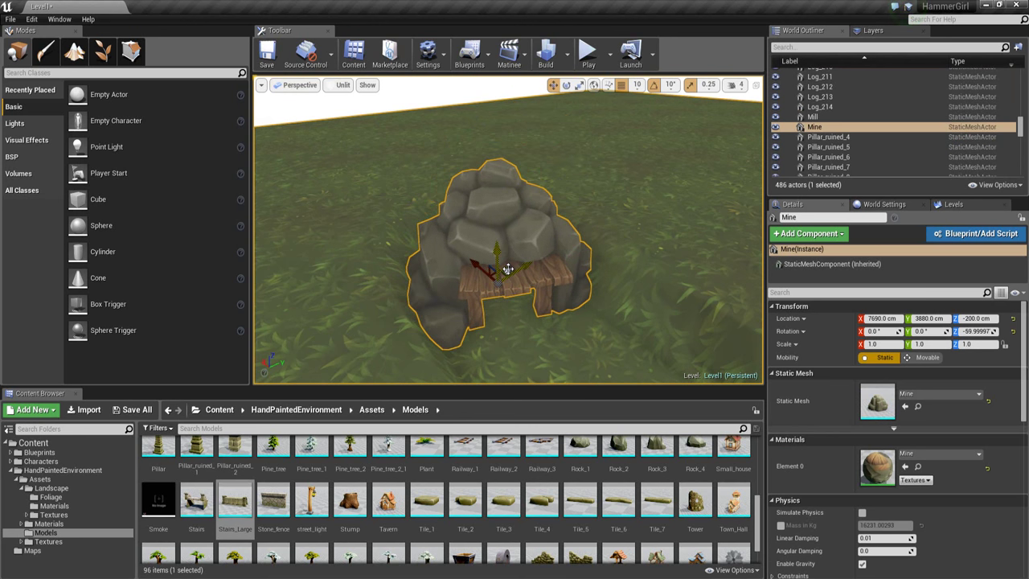
{"action": "right_click_drag", "start_coordinate": [551, 302], "coordinate": [459, 232]}
- Flatten the landscape around the mine's entrance with the 500 brush to widen the sunken ground
{"action": "left_click", "coordinate": [560, 284]}
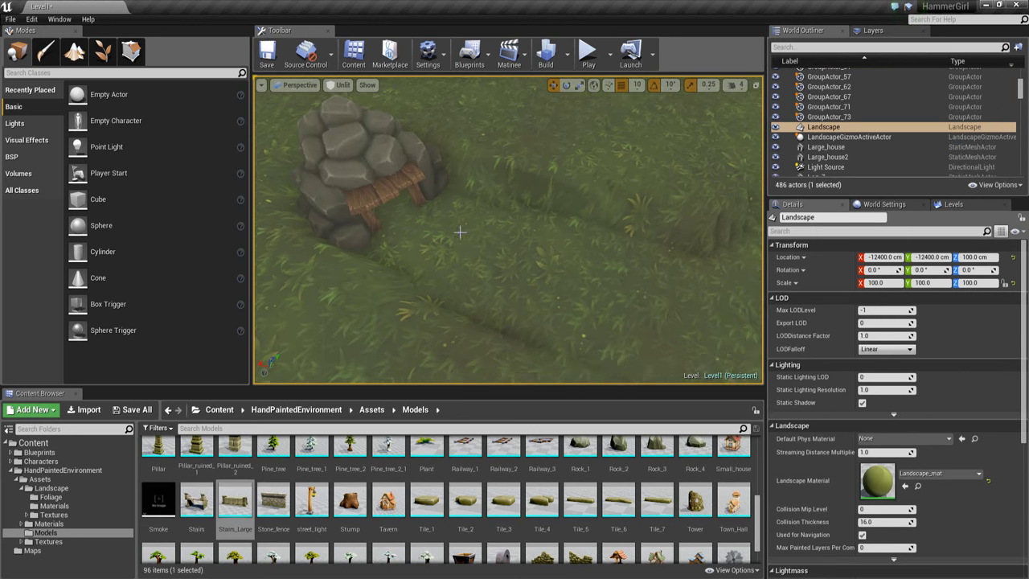
{"action": "left_click", "coordinate": [74, 51]}
{"action": "scroll", "coordinate": [332, 193], "scroll_direction": "down", "scroll_amount": 3}
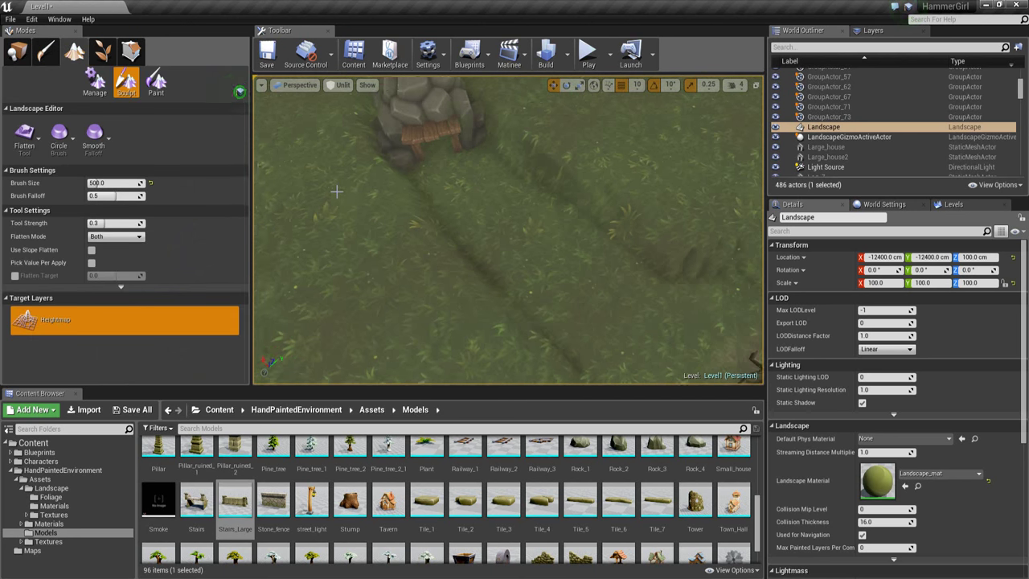
{"action": "scroll", "coordinate": [326, 193], "scroll_direction": "down", "scroll_amount": 2}
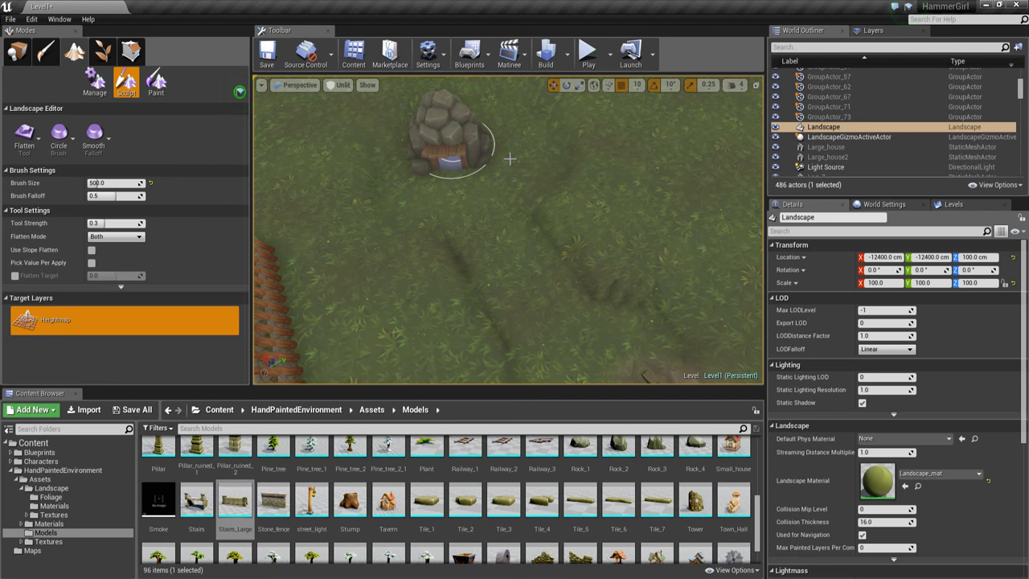
{"action": "mouse_move", "coordinate": [454, 181]}
{"action": "right_mouse_down"}
{"action": "mouse_move", "coordinate": [447, 189]}
{"action": "mouse_move", "coordinate": [556, 189]}
{"action": "mouse_move", "coordinate": [632, 174]}
{"action": "mouse_move", "coordinate": [763, 114]}
{"action": "mouse_move", "coordinate": [666, 117]}
{"action": "mouse_move", "coordinate": [487, 148]}
{"action": "mouse_move", "coordinate": [583, 137]}
{"action": "mouse_move", "coordinate": [515, 153]}
{"action": "mouse_move", "coordinate": [361, 165]}
{"action": "mouse_move", "coordinate": [502, 208]}
{"action": "right_mouse_up"}
- Move the large stairs outward from the stone floor's edge to X 4830
{"action": "left_click", "coordinate": [18, 50]}
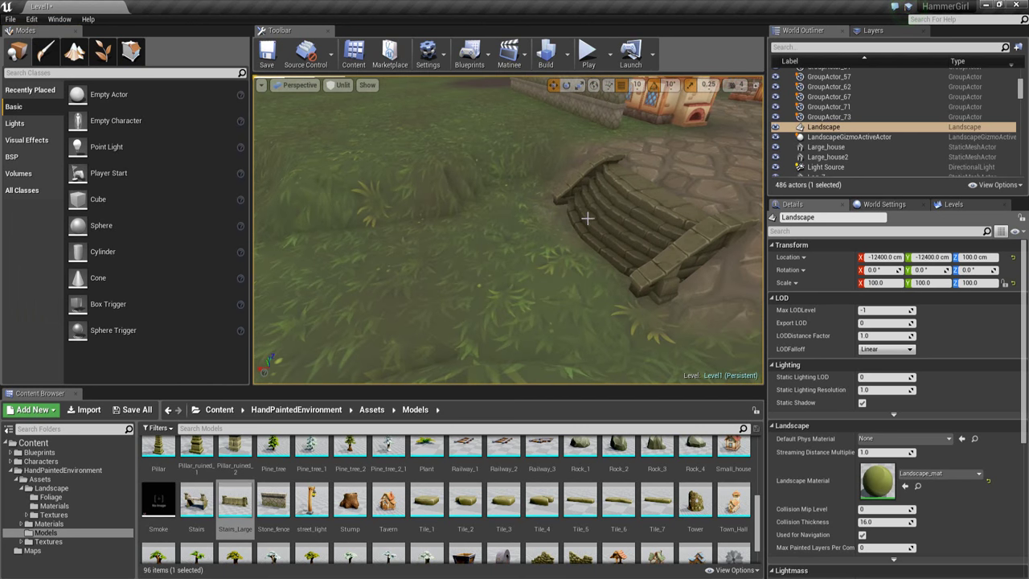
{"action": "left_click", "coordinate": [625, 218]}
{"action": "right_click_drag", "start_coordinate": [625, 219], "coordinate": [588, 241]}
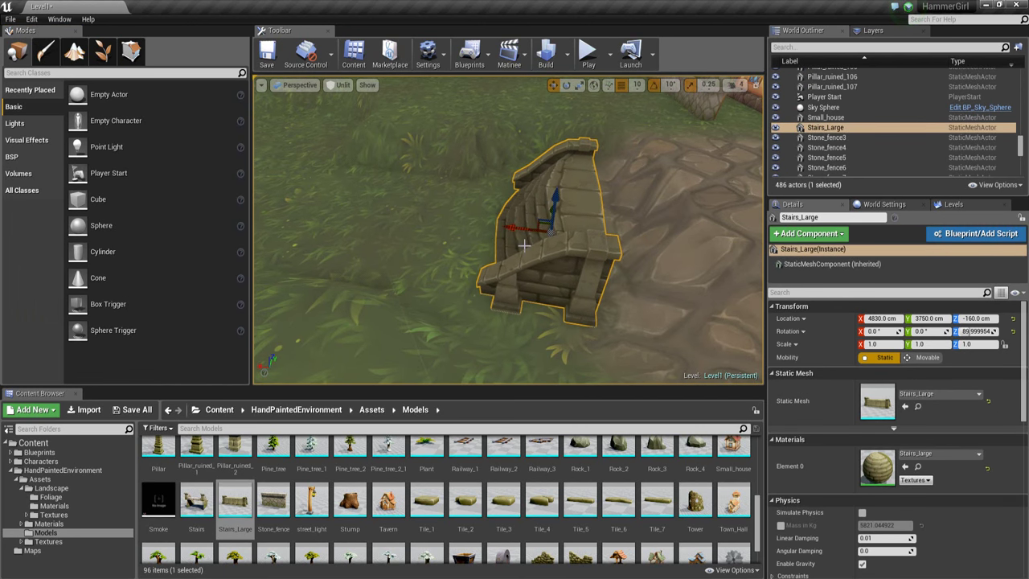
- Flatten the landscape around the stone stairs at the edge of the paved plaza, and return to object placement mode
{"action": "right_click_drag", "start_coordinate": [524, 245], "coordinate": [568, 233]}
{"action": "left_click", "coordinate": [384, 193]}
{"action": "left_click", "coordinate": [76, 57]}
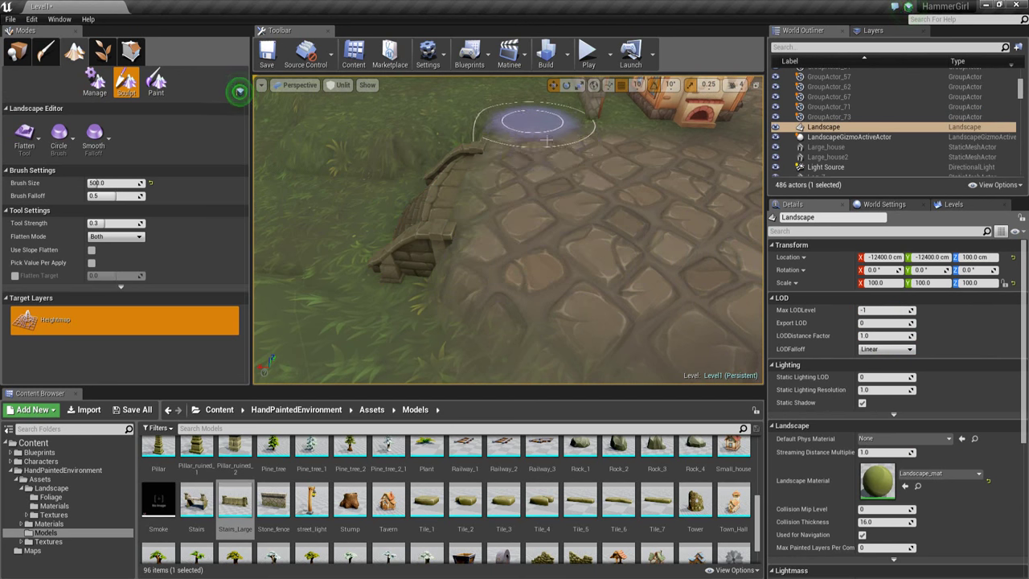
{"action": "right_click_drag", "start_coordinate": [725, 242], "coordinate": [733, 240]}
{"action": "left_click", "coordinate": [18, 53]}
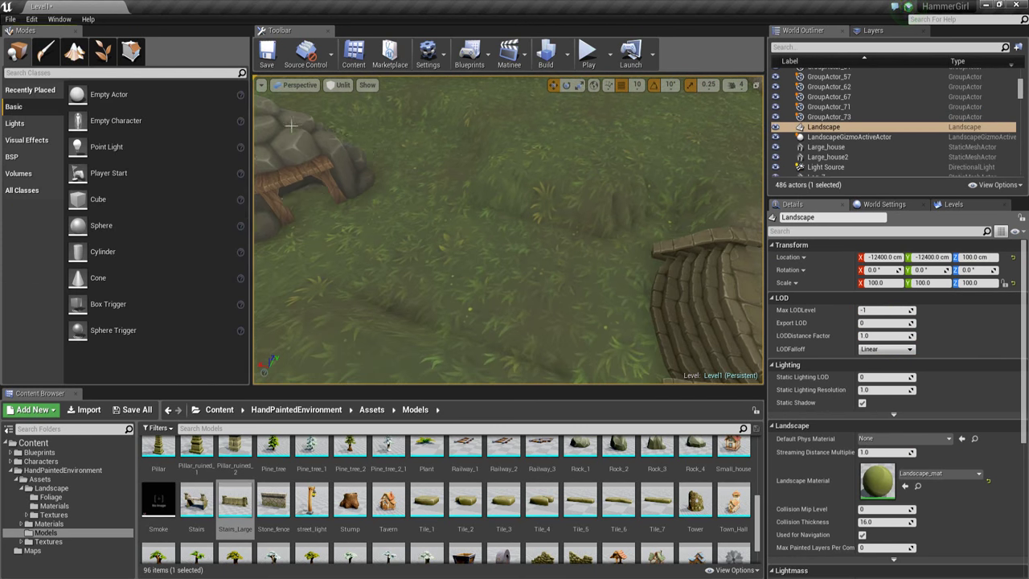
- Duplicate the large stone stairs and move the copy down the slope to about X 6190, Y 3700, Z -400
{"action": "right_click_drag", "start_coordinate": [413, 163], "coordinate": [413, 164]}
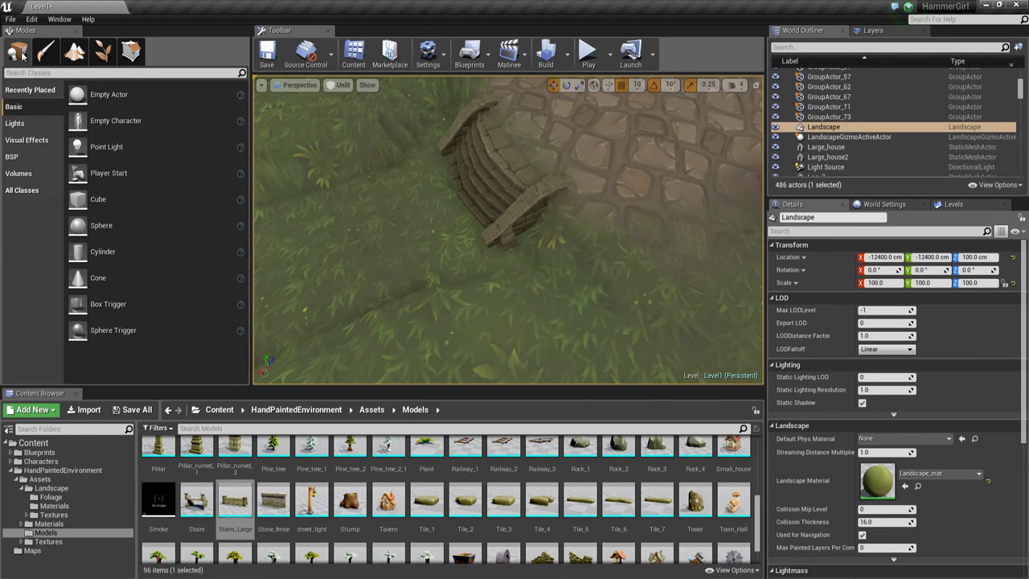
{"action": "left_click", "coordinate": [503, 198]}
{"action": "right_click_drag", "start_coordinate": [503, 198], "coordinate": [547, 184]}
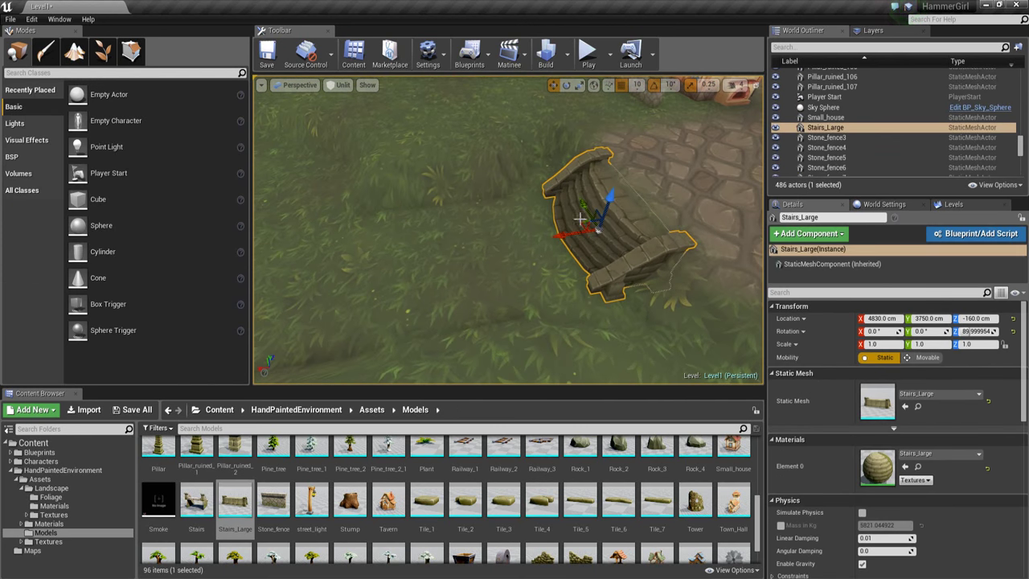
{"action": "left_click_drag", "start_coordinate": [577, 232], "coordinate": [545, 236], "text": "alt"}
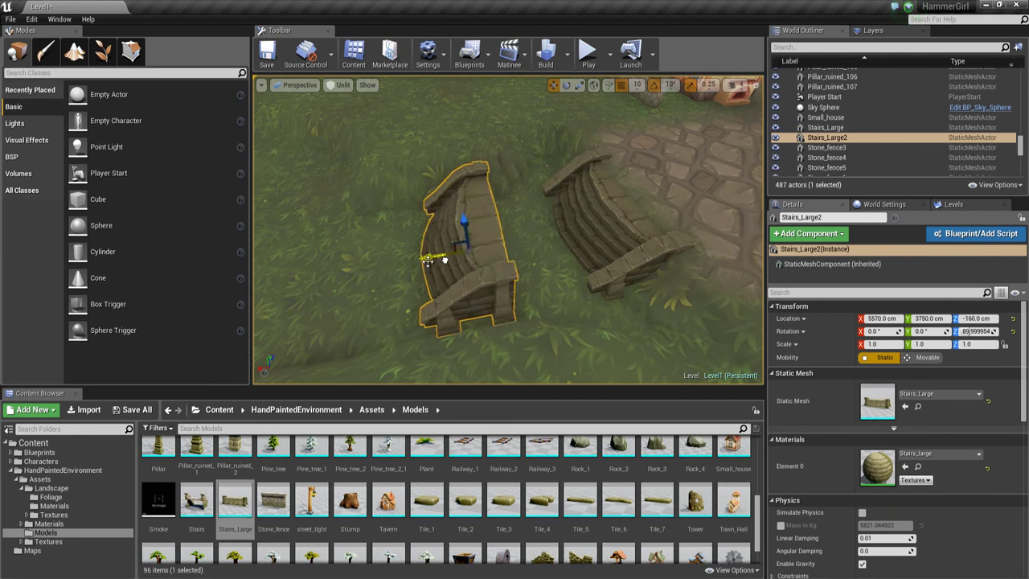
{"action": "left_click_drag", "start_coordinate": [445, 260], "coordinate": [344, 293]}
{"action": "right_click_drag", "start_coordinate": [343, 293], "coordinate": [497, 256]}
{"action": "left_click_drag", "start_coordinate": [483, 226], "coordinate": [484, 241]}
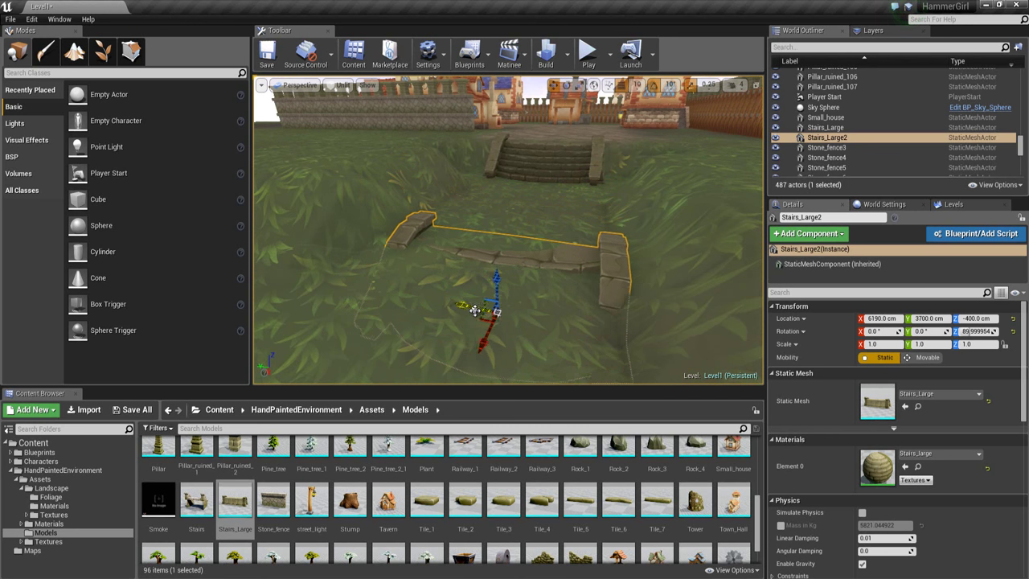
- Fine-tune the position of the duplicated stairs so they line up with the upper flight, and deselect them
{"action": "left_click_drag", "start_coordinate": [475, 310], "coordinate": [480, 310]}
{"action": "right_click_drag", "start_coordinate": [480, 310], "coordinate": [391, 317]}
{"action": "left_click_drag", "start_coordinate": [614, 279], "coordinate": [511, 285]}
{"action": "right_click_drag", "start_coordinate": [510, 285], "coordinate": [696, 253]}
{"action": "left_click", "coordinate": [619, 227]}
{"action": "left_click", "coordinate": [697, 253]}
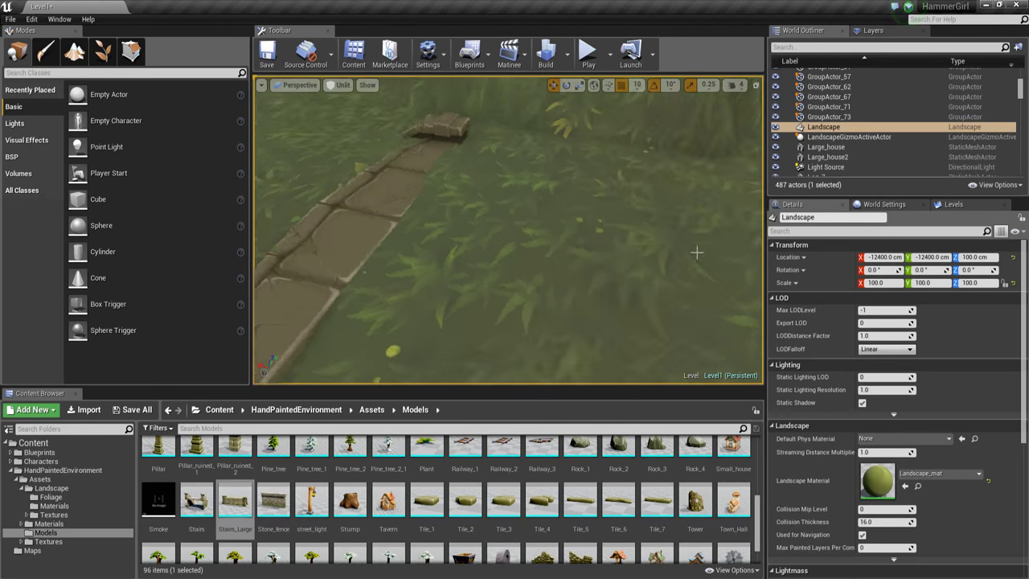
- Set landscape editing to the Sculpt tool and undo the first sculpt stroke at the lower stairs
{"action": "scroll", "coordinate": [696, 253], "scroll_direction": "down", "scroll_amount": 5}
{"action": "left_click", "coordinate": [74, 53]}
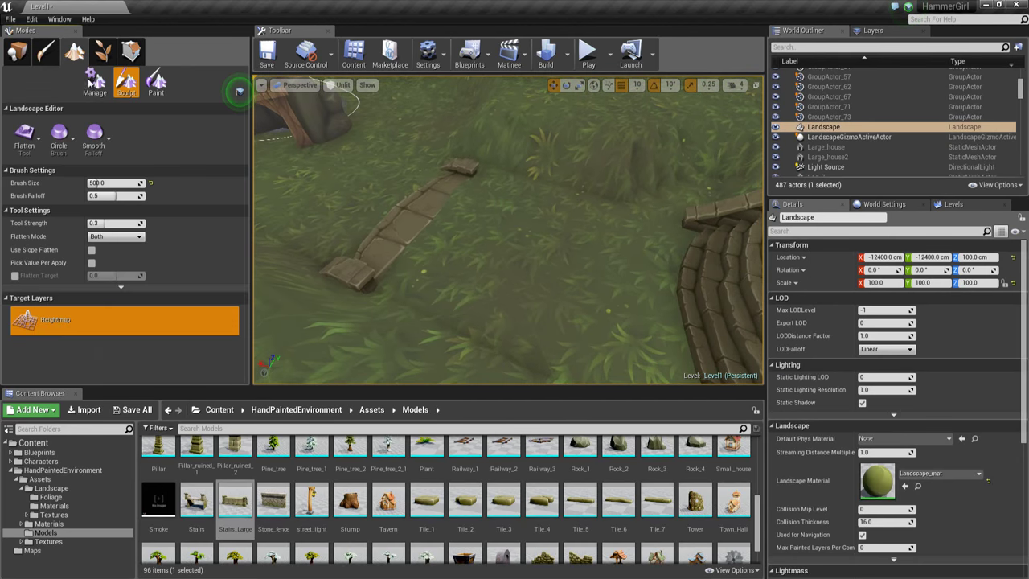
{"action": "left_click", "coordinate": [38, 148]}
{"action": "left_click", "coordinate": [38, 254]}
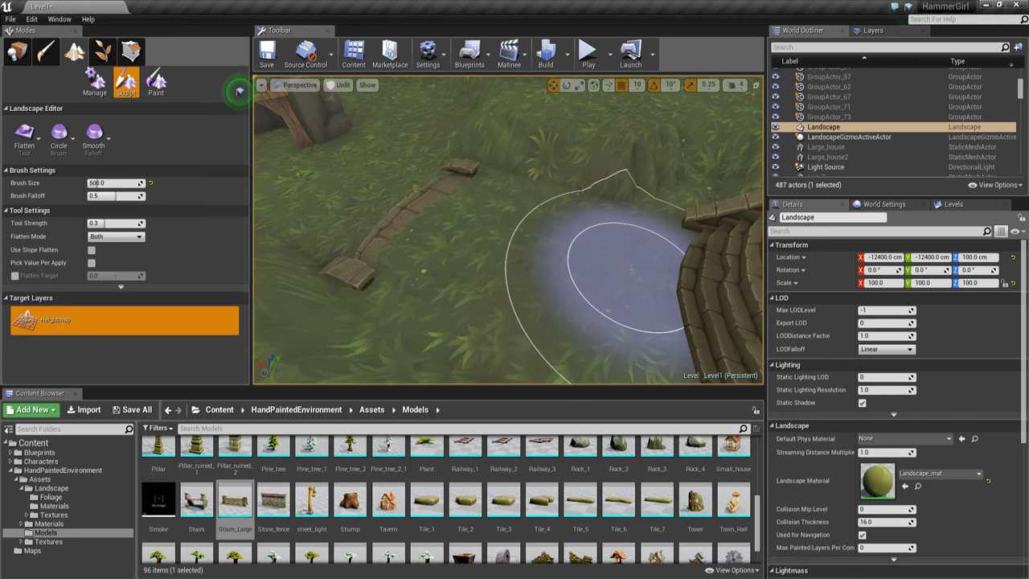
{"action": "mouse_move", "coordinate": [626, 279]}
{"action": "right_mouse_down"}
{"action": "mouse_move", "coordinate": [630, 251]}
{"action": "mouse_move", "coordinate": [610, 276]}
{"action": "mouse_move", "coordinate": [593, 276]}
{"action": "right_mouse_up"}
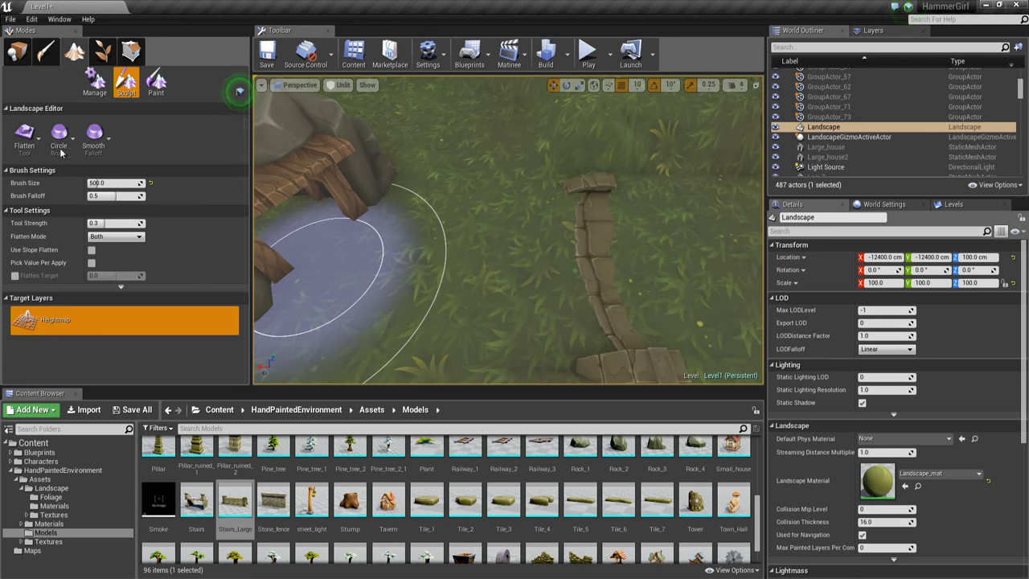
{"action": "left_click", "coordinate": [32, 131]}
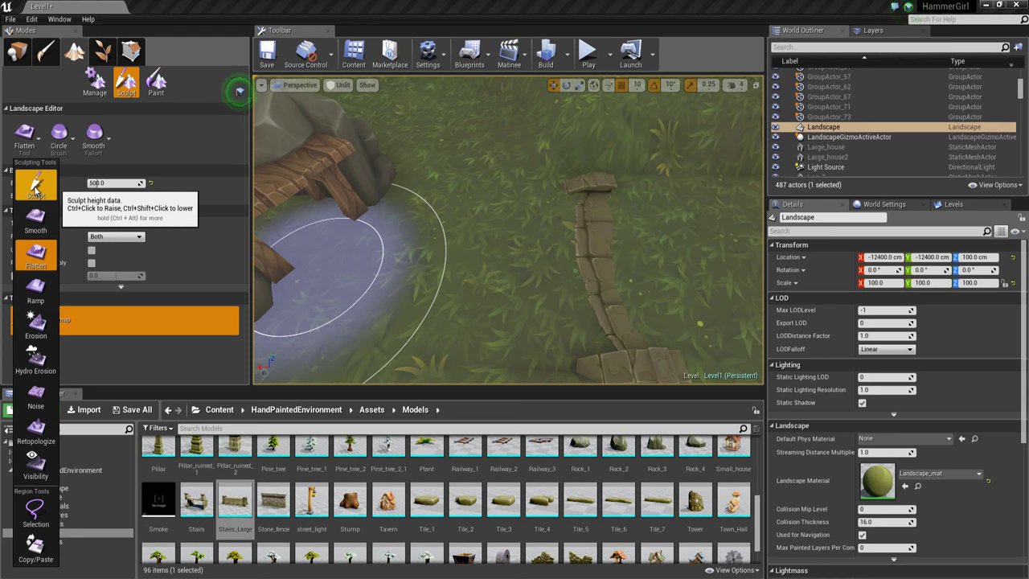
{"action": "left_click", "coordinate": [35, 187]}
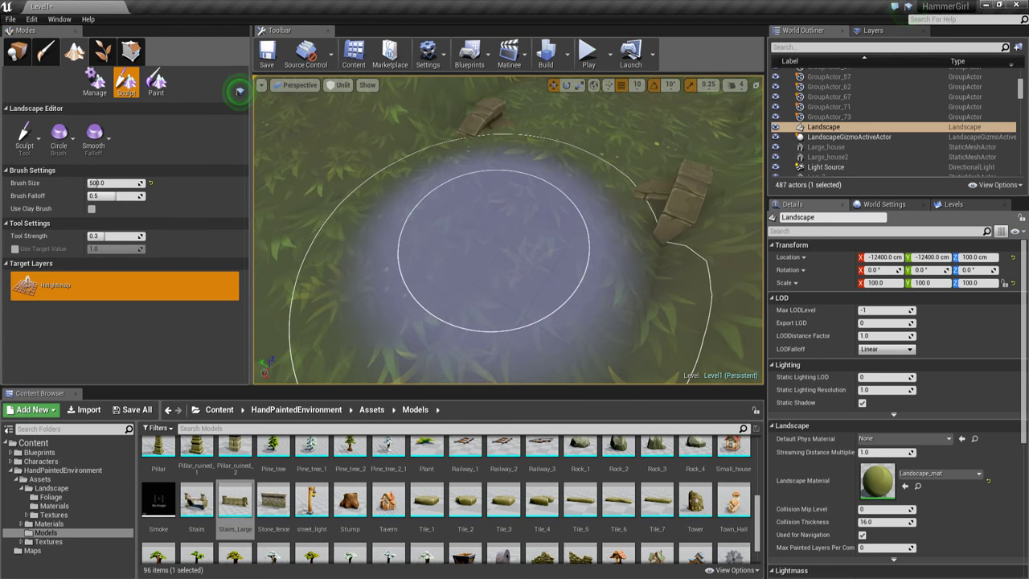
{"action": "key", "text": "ctrl+z"}
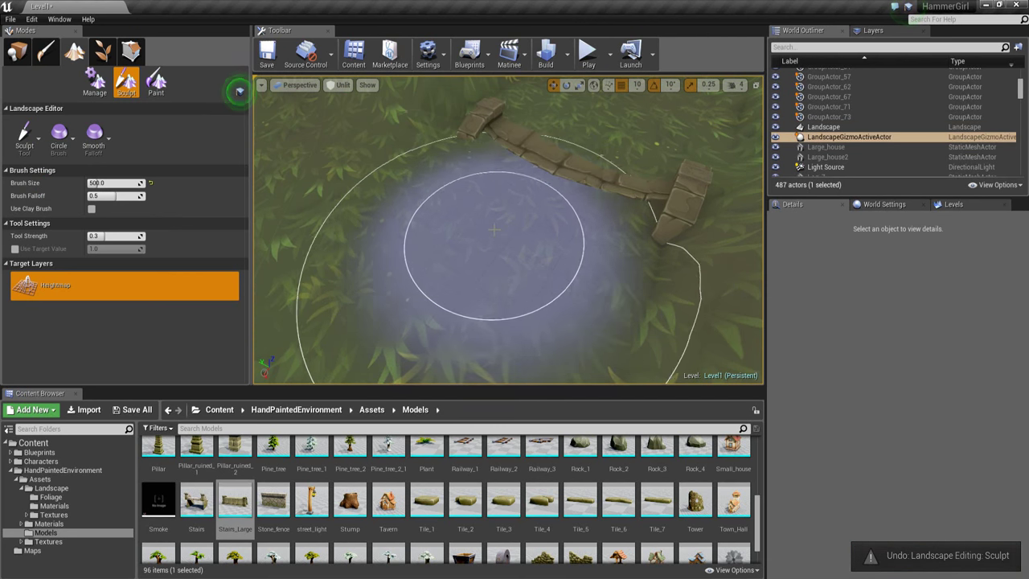
- Lower the terrain covering the lower stairs with the Sculpt tool so that their steps are exposed
{"action": "left_click_drag", "start_coordinate": [494, 229], "coordinate": [486, 236]}
{"action": "mouse_move", "coordinate": [446, 280]}
{"action": "right_mouse_down"}
{"action": "mouse_move", "coordinate": [579, 255]}
{"action": "mouse_move", "coordinate": [446, 279]}
{"action": "right_mouse_up"}
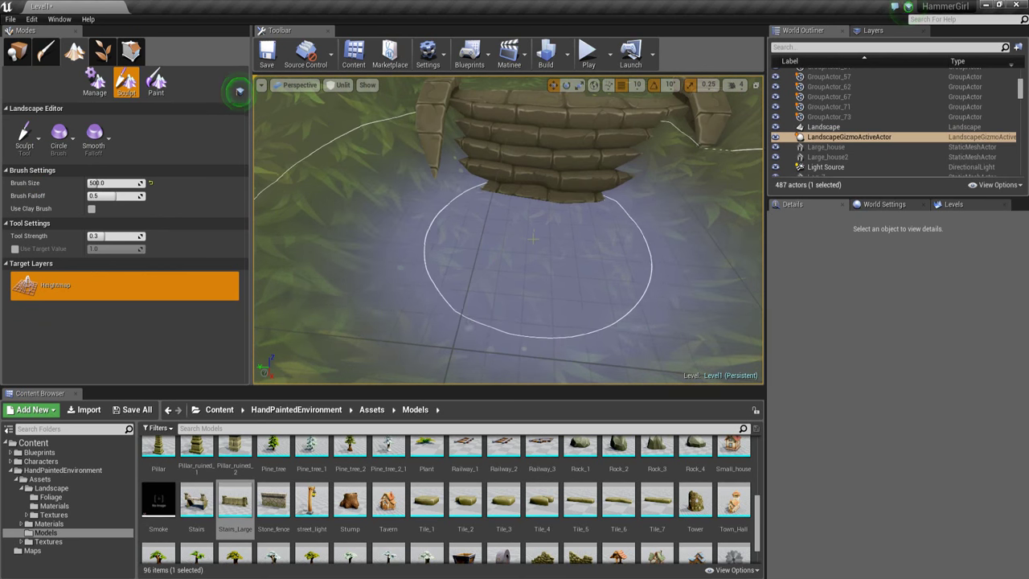
{"action": "mouse_move", "coordinate": [541, 260]}
{"action": "right_mouse_down"}
{"action": "mouse_move", "coordinate": [526, 313]}
{"action": "mouse_move", "coordinate": [575, 290]}
{"action": "mouse_move", "coordinate": [517, 248]}
{"action": "mouse_move", "coordinate": [519, 216]}
{"action": "mouse_move", "coordinate": [483, 253]}
{"action": "mouse_move", "coordinate": [487, 235]}
{"action": "right_mouse_up"}
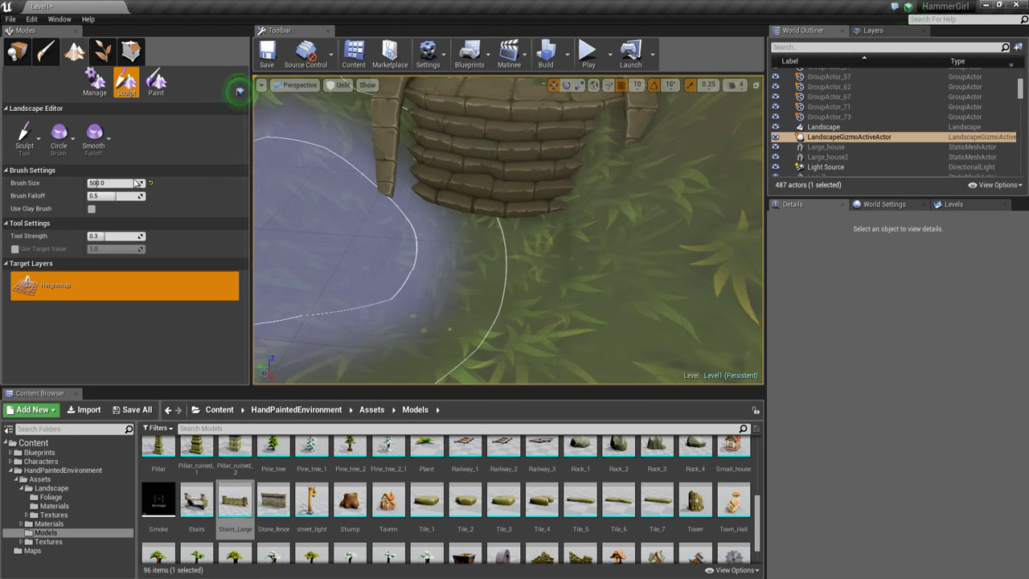
- Flatten the ground from the foot of the lower stairs toward the mine with the 500-size Flatten brush
{"action": "left_click", "coordinate": [19, 143]}
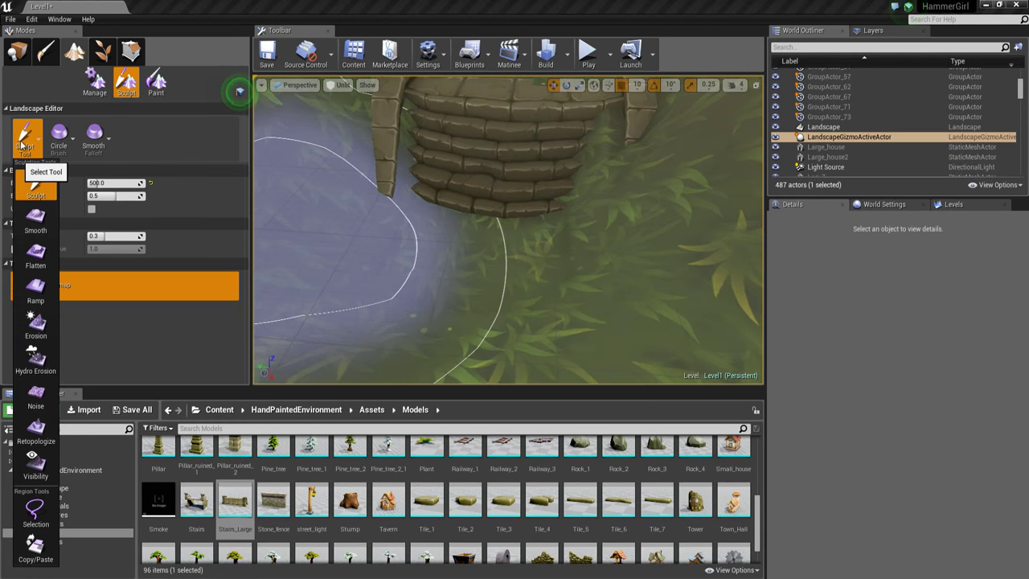
{"action": "left_click", "coordinate": [43, 259]}
{"action": "mouse_move", "coordinate": [436, 292]}
{"action": "left_mouse_down"}
{"action": "mouse_move", "coordinate": [486, 332]}
{"action": "mouse_move", "coordinate": [621, 308]}
{"action": "mouse_move", "coordinate": [615, 273]}
{"action": "mouse_move", "coordinate": [384, 319]}
{"action": "left_mouse_up"}
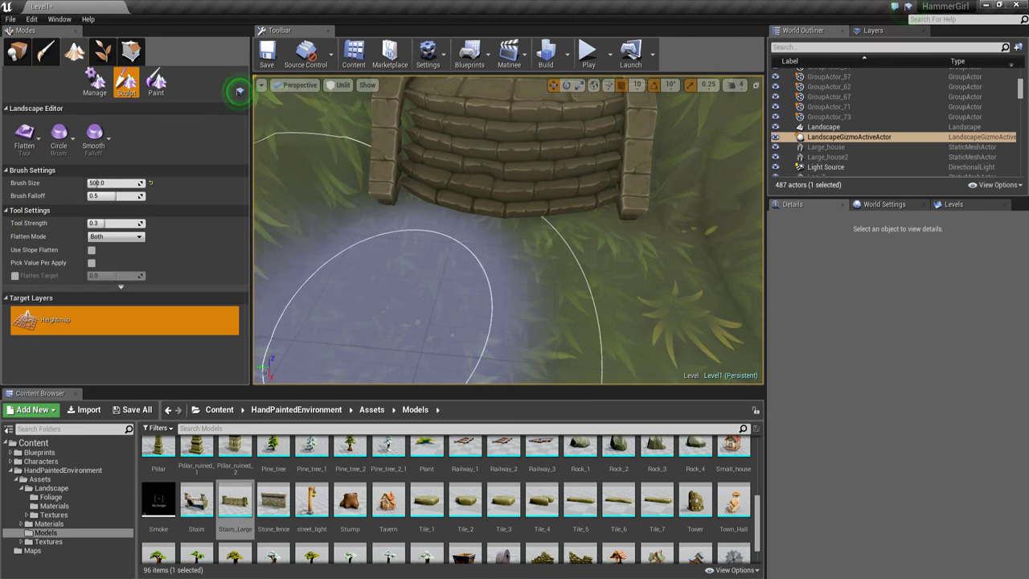
{"action": "right_click_drag", "start_coordinate": [617, 306], "coordinate": [379, 287]}
{"action": "right_click_drag", "start_coordinate": [611, 271], "coordinate": [535, 251]}
{"action": "right_click_drag", "start_coordinate": [382, 309], "coordinate": [524, 254]}
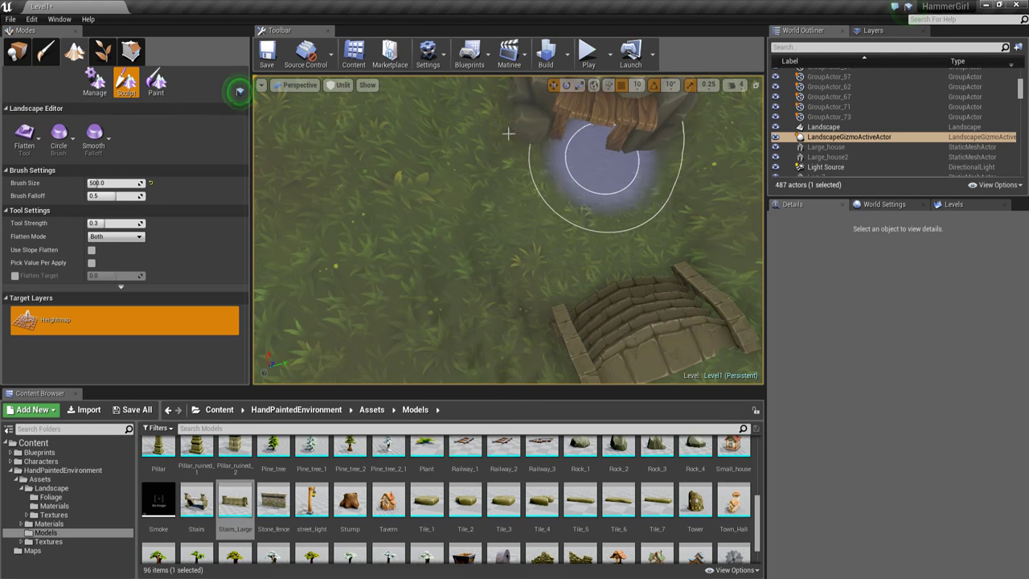
{"action": "mouse_move", "coordinate": [572, 149]}
{"action": "right_mouse_down"}
{"action": "mouse_move", "coordinate": [687, 120]}
{"action": "mouse_move", "coordinate": [670, 108]}
{"action": "mouse_move", "coordinate": [581, 214]}
{"action": "mouse_move", "coordinate": [590, 209]}
{"action": "right_mouse_up"}
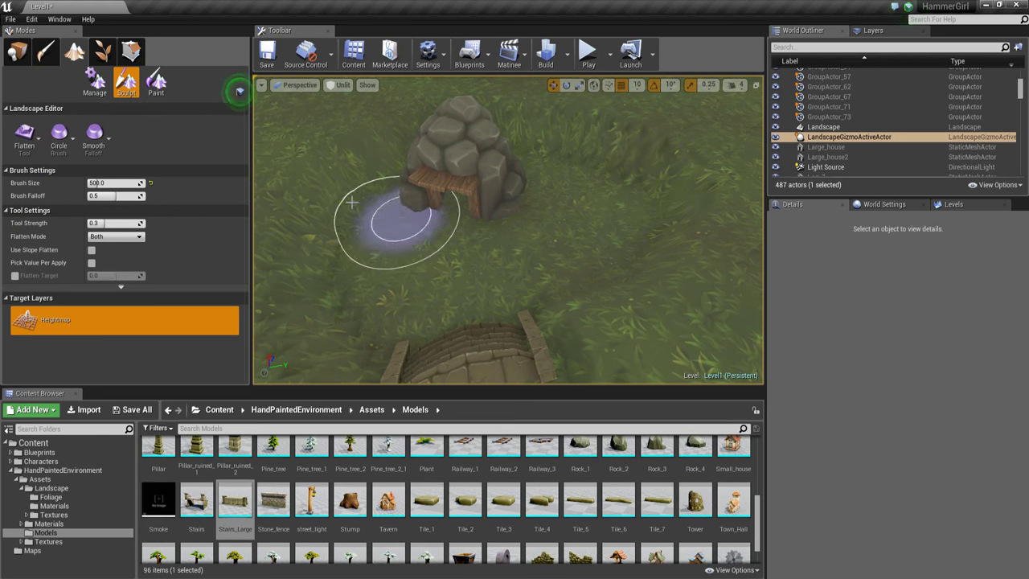
- Move the mine to about X 7960, Y 4840, Z -370 on the flattened ground beyond the lower stairs, and deselect it
{"action": "left_click", "coordinate": [13, 53]}
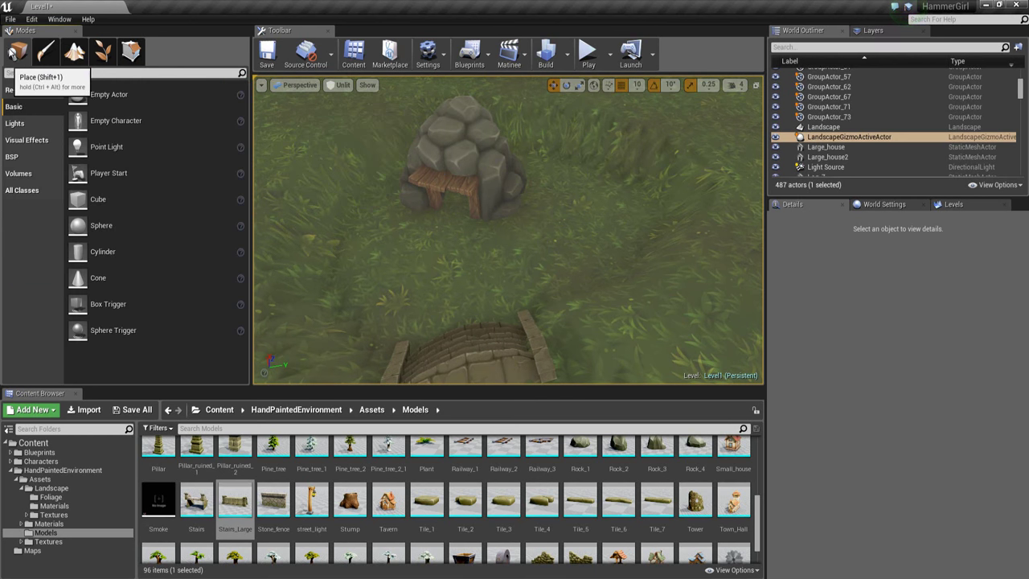
{"action": "left_click", "coordinate": [447, 141]}
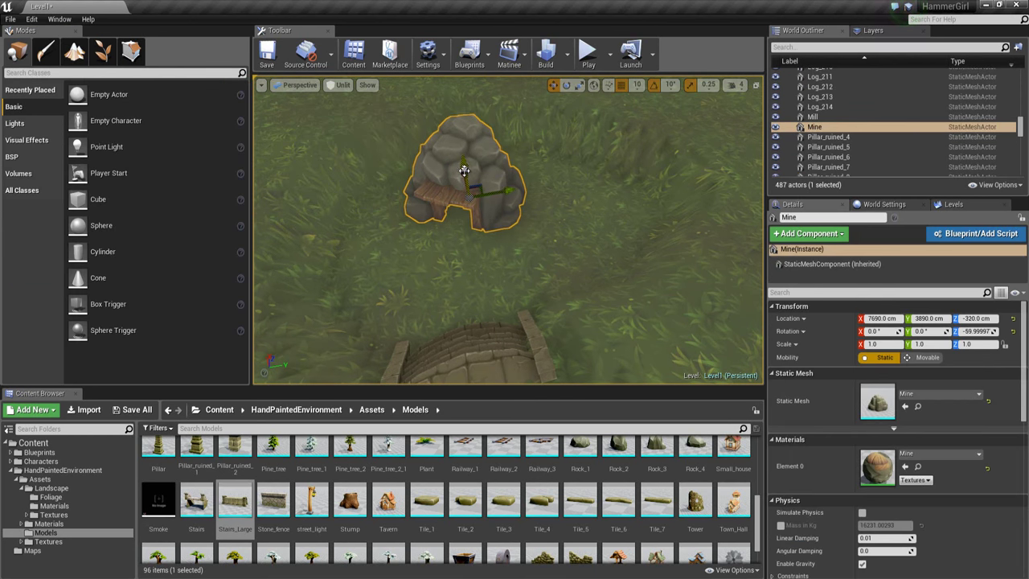
{"action": "right_click_drag", "start_coordinate": [463, 173], "coordinate": [388, 190]}
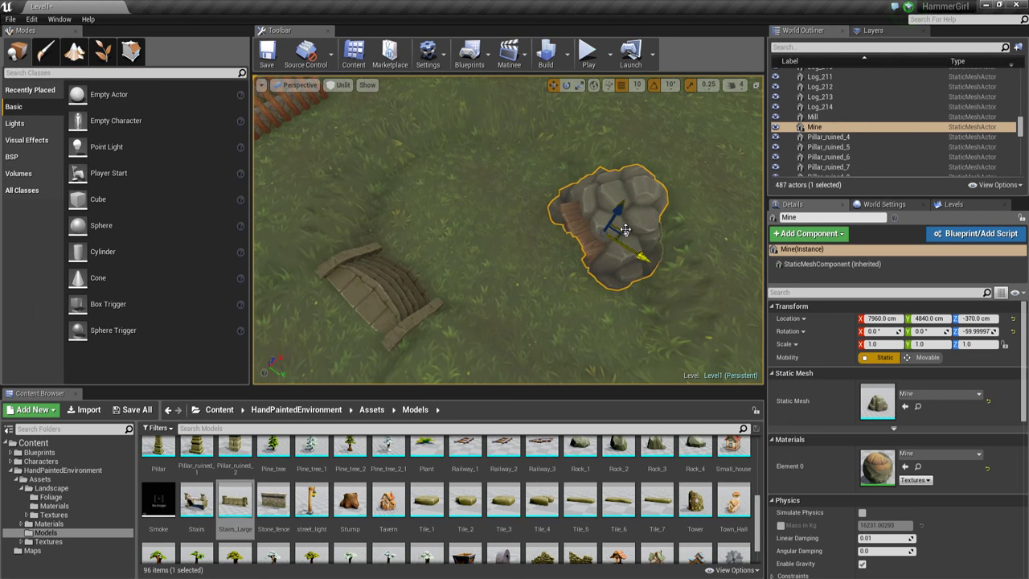
{"action": "right_click_drag", "start_coordinate": [580, 221], "coordinate": [643, 328]}
{"action": "key", "text": "Escape"}
{"action": "left_click", "coordinate": [644, 328]}
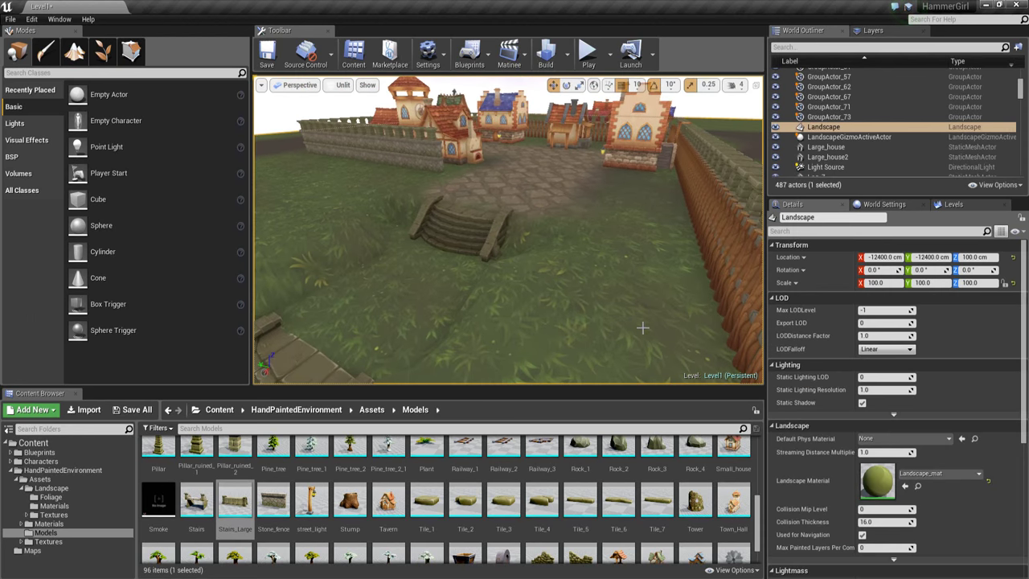
- Flatten the terrain beside and between the two flights of stairs with the Flatten tool
{"action": "left_click", "coordinate": [74, 52]}
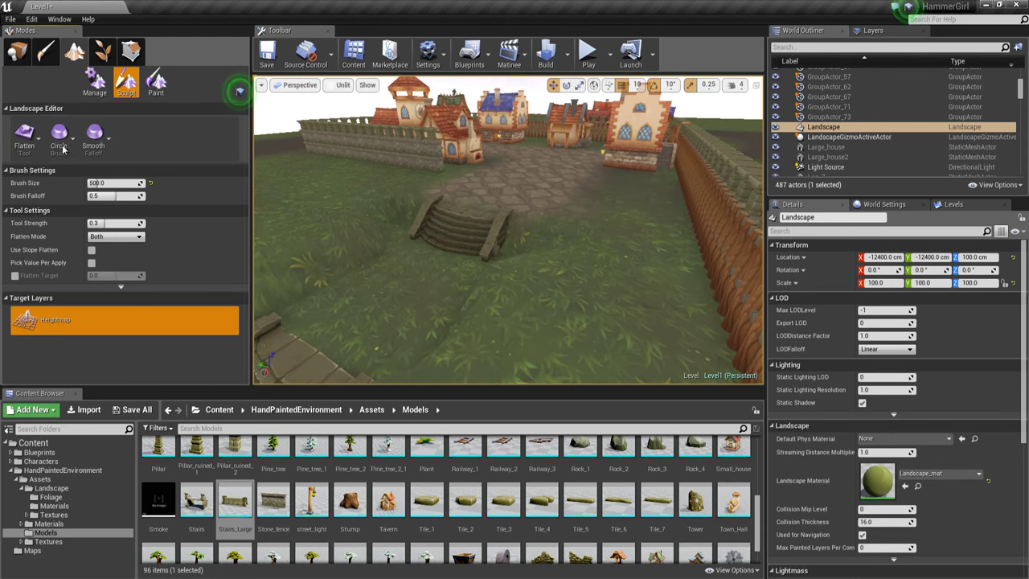
{"action": "left_click", "coordinate": [18, 143]}
{"action": "mouse_move", "coordinate": [455, 246]}
{"action": "right_mouse_down"}
{"action": "mouse_move", "coordinate": [515, 242]}
{"action": "mouse_move", "coordinate": [552, 221]}
{"action": "right_mouse_up"}
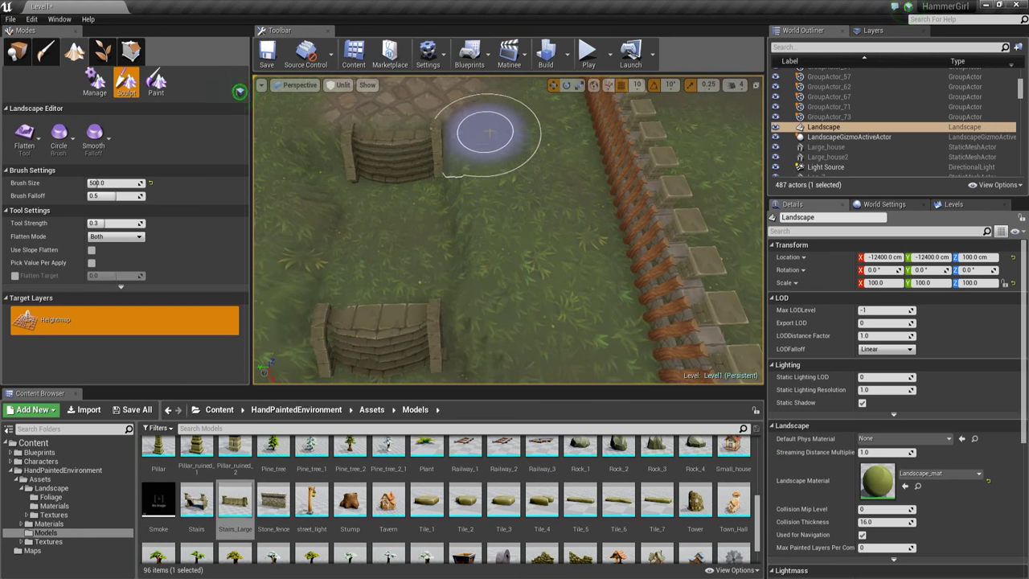
{"action": "right_click_drag", "start_coordinate": [490, 133], "coordinate": [519, 161]}
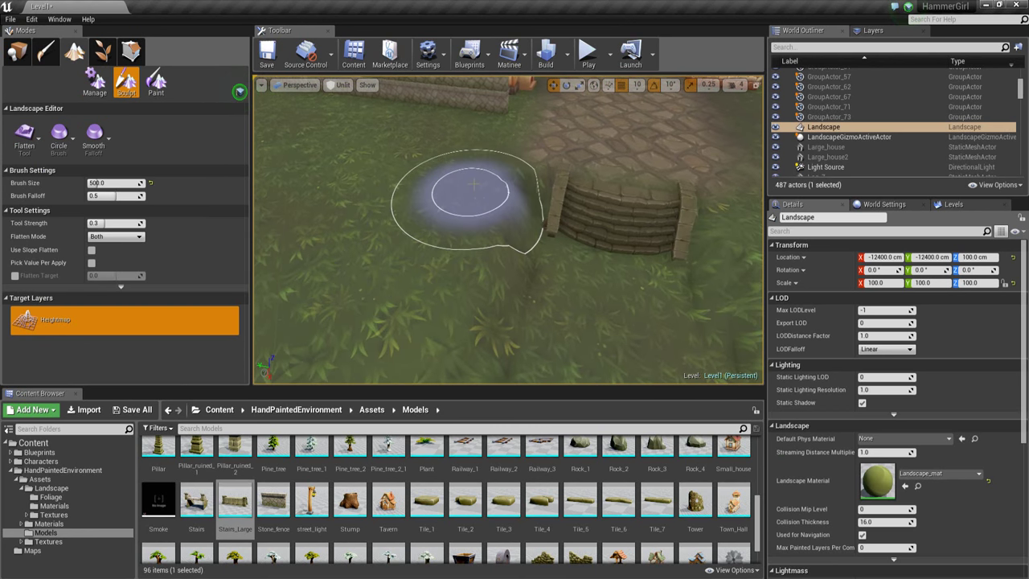
{"action": "mouse_move", "coordinate": [448, 219]}
{"action": "right_mouse_down"}
{"action": "mouse_move", "coordinate": [344, 310]}
{"action": "mouse_move", "coordinate": [652, 308]}
{"action": "mouse_move", "coordinate": [486, 338]}
{"action": "right_mouse_up"}
{"action": "mouse_move", "coordinate": [391, 320]}
{"action": "right_mouse_down"}
{"action": "mouse_move", "coordinate": [393, 294]}
{"action": "mouse_move", "coordinate": [305, 209]}
{"action": "right_mouse_up"}
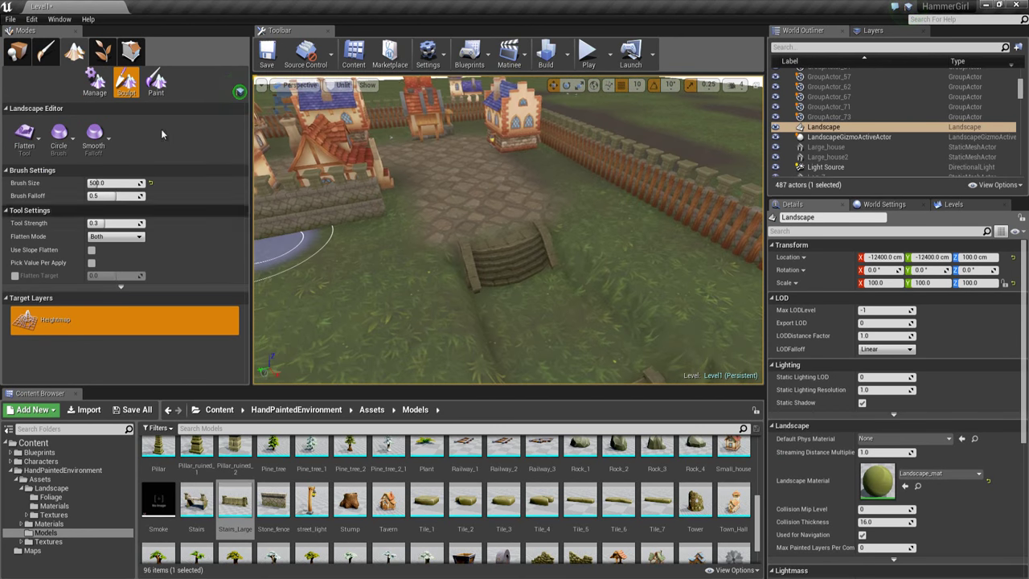
- Paint the Stone_floor layer onto the landscape as a path connecting the upper and lower stairs
{"action": "left_click", "coordinate": [156, 80]}
{"action": "right_click_drag", "start_coordinate": [450, 233], "coordinate": [490, 244]}
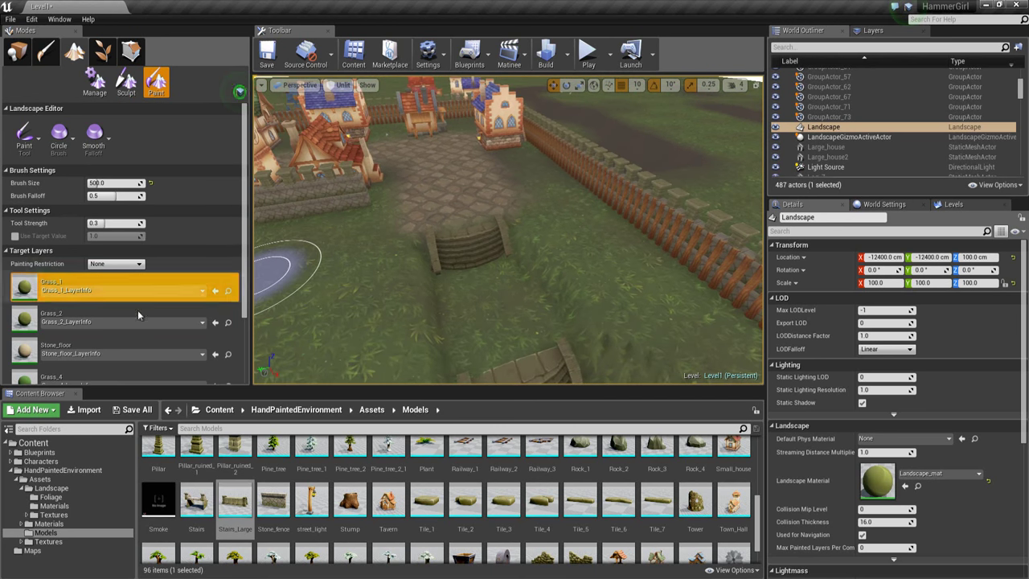
{"action": "scroll", "coordinate": [137, 314], "scroll_direction": "down", "scroll_amount": 3}
{"action": "left_click", "coordinate": [63, 311]}
{"action": "right_click_drag", "start_coordinate": [514, 313], "coordinate": [489, 328]}
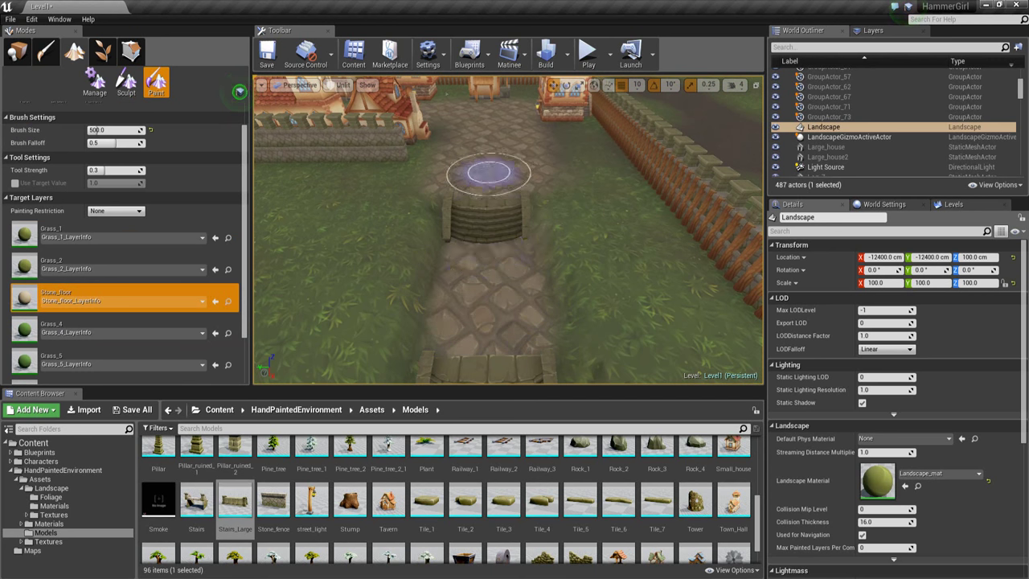
{"action": "right_click_drag", "start_coordinate": [486, 333], "coordinate": [138, 158]}
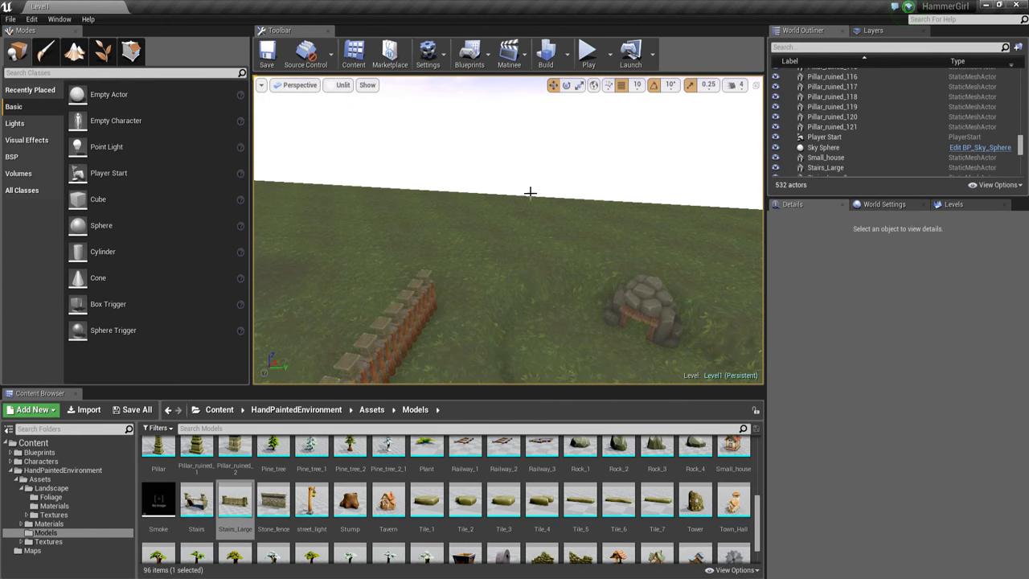
- Set the landscape brush size to 1500 and flatten the terrain beyond the fence near the landscape's edge
{"action": "mouse_move", "coordinate": [531, 193]}
{"action": "right_mouse_down"}
{"action": "mouse_move", "coordinate": [545, 173]}
{"action": "mouse_move", "coordinate": [493, 208]}
{"action": "mouse_move", "coordinate": [531, 193]}
{"action": "mouse_move", "coordinate": [388, 272]}
{"action": "mouse_move", "coordinate": [281, 282]}
{"action": "mouse_move", "coordinate": [291, 241]}
{"action": "right_mouse_up"}
{"action": "left_click", "coordinate": [74, 51]}
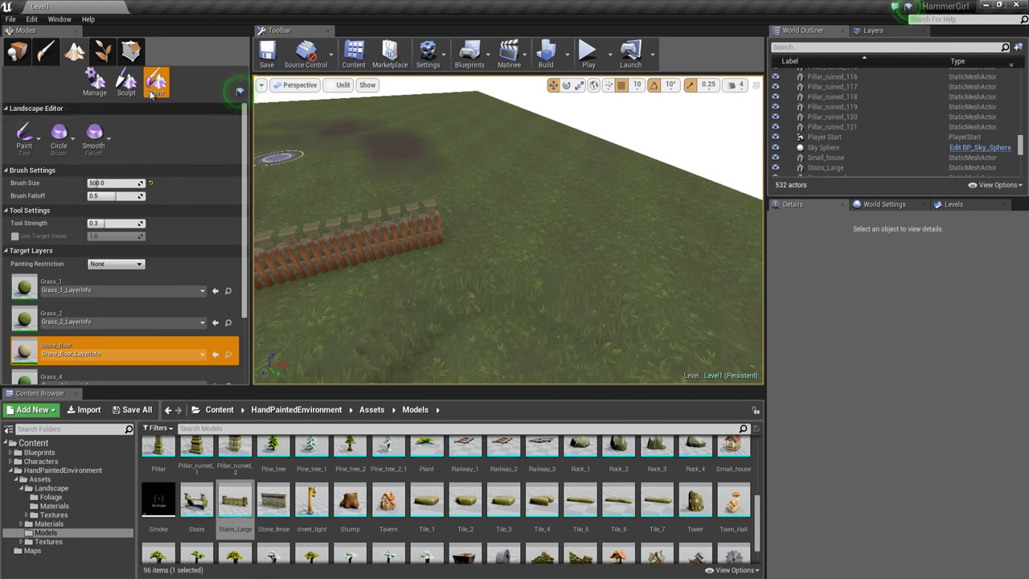
{"action": "left_click", "coordinate": [126, 83]}
{"action": "mouse_move", "coordinate": [420, 212]}
{"action": "right_mouse_down"}
{"action": "mouse_move", "coordinate": [407, 211]}
{"action": "mouse_move", "coordinate": [452, 263]}
{"action": "mouse_move", "coordinate": [494, 266]}
{"action": "right_mouse_up"}
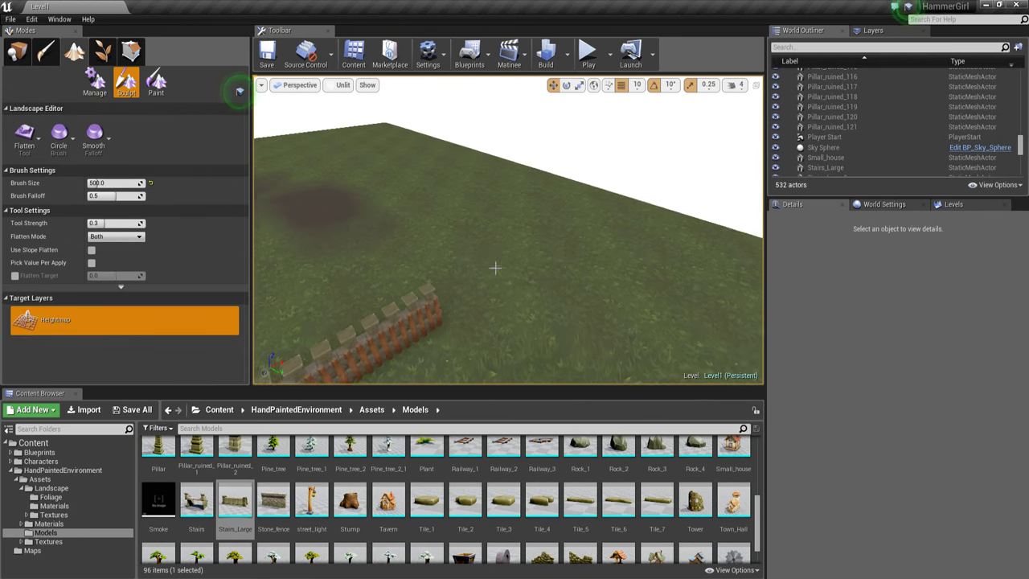
{"action": "left_click", "coordinate": [115, 183]}
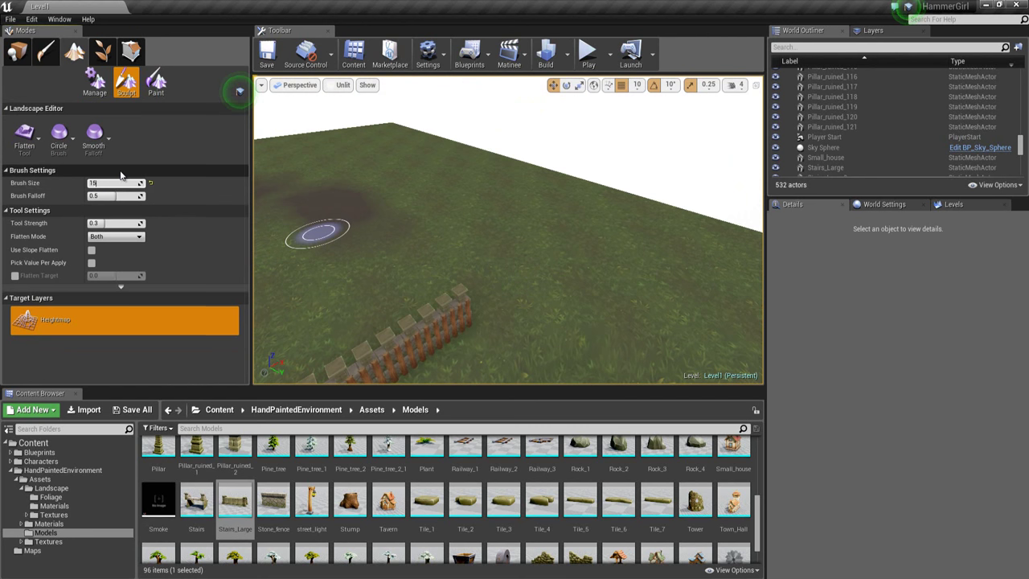
{"action": "right_click_drag", "start_coordinate": [731, 239], "coordinate": [648, 258]}
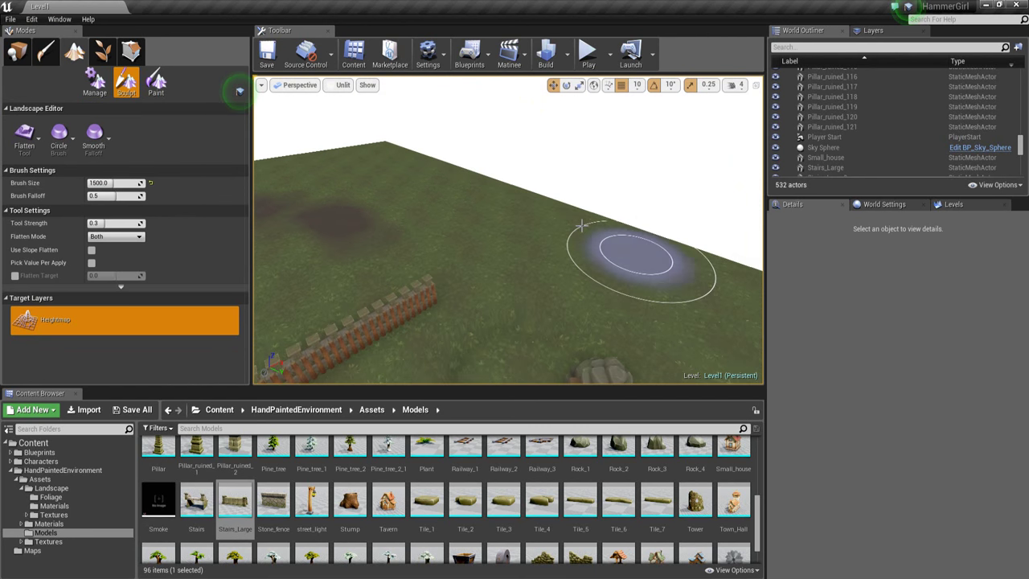
{"action": "left_click_drag", "start_coordinate": [498, 216], "coordinate": [516, 226]}
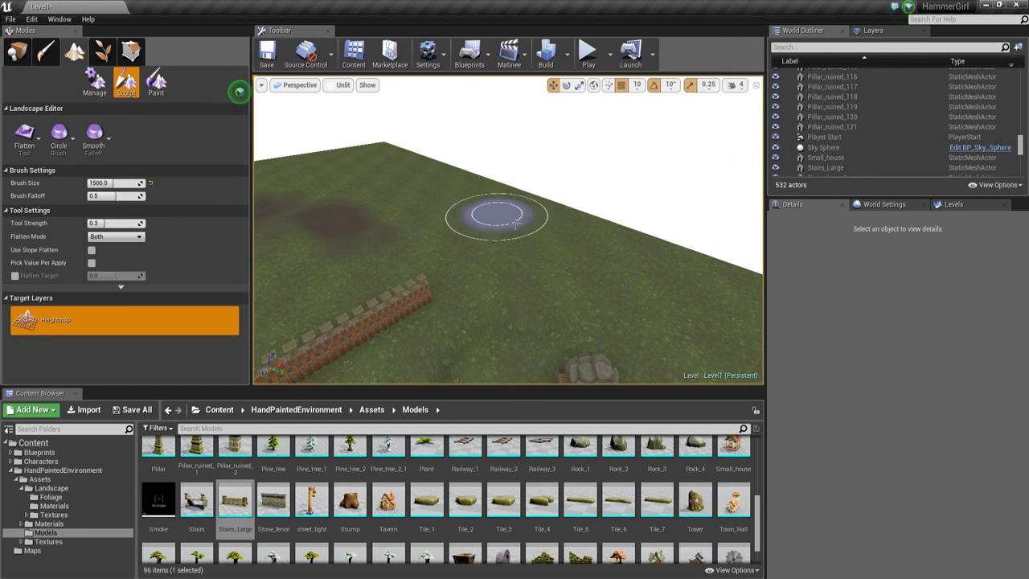
- Raise a ridge of rolling hills along the landscape's edge beyond the fence with the Sculpt tool, undoing the last change
{"action": "left_click", "coordinate": [24, 135]}
{"action": "left_click", "coordinate": [35, 187]}
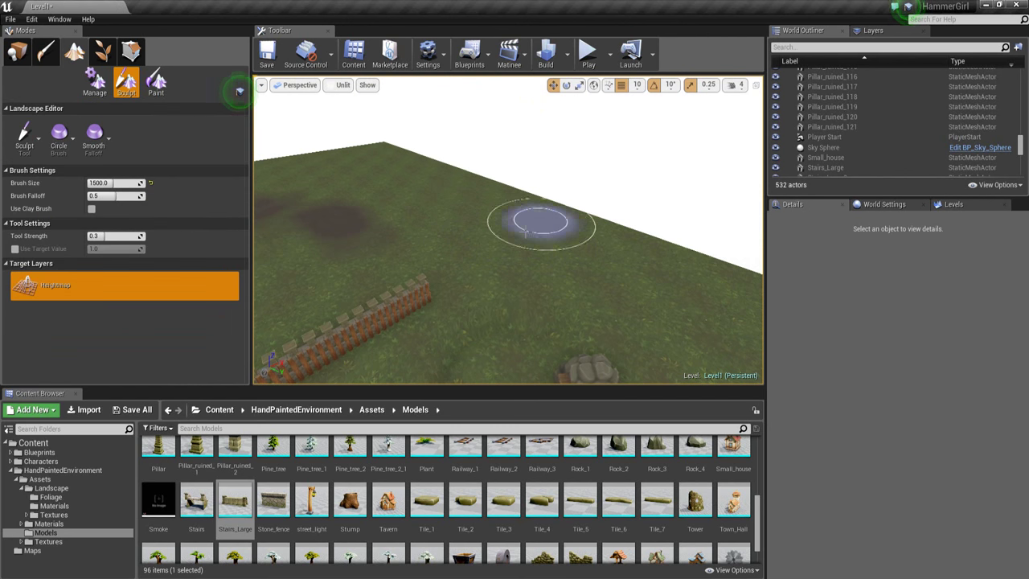
{"action": "left_click_drag", "start_coordinate": [515, 228], "coordinate": [402, 208]}
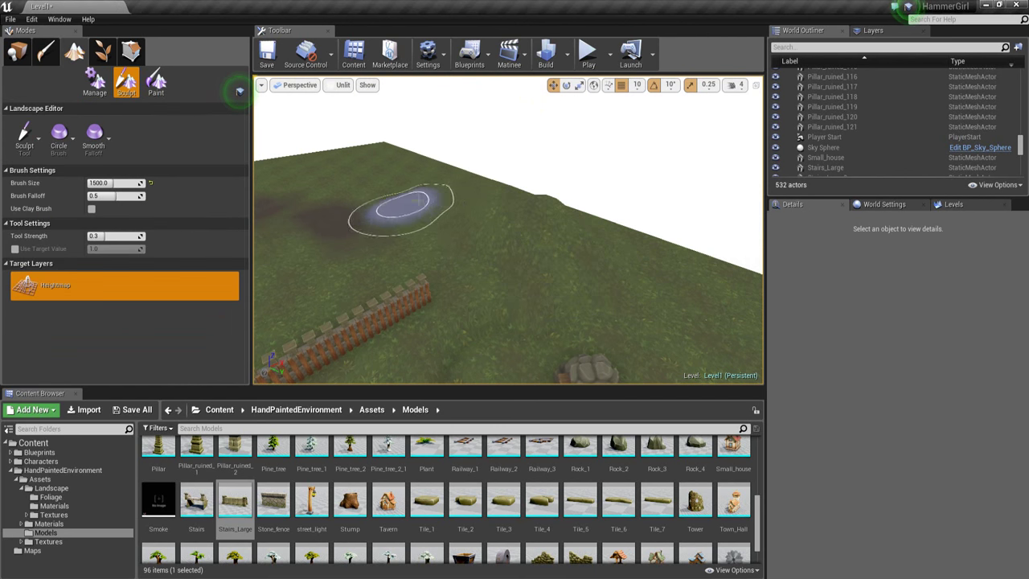
{"action": "mouse_move", "coordinate": [340, 229]}
{"action": "left_mouse_down"}
{"action": "mouse_move", "coordinate": [483, 185]}
{"action": "mouse_move", "coordinate": [739, 258]}
{"action": "mouse_move", "coordinate": [680, 263]}
{"action": "left_mouse_up"}
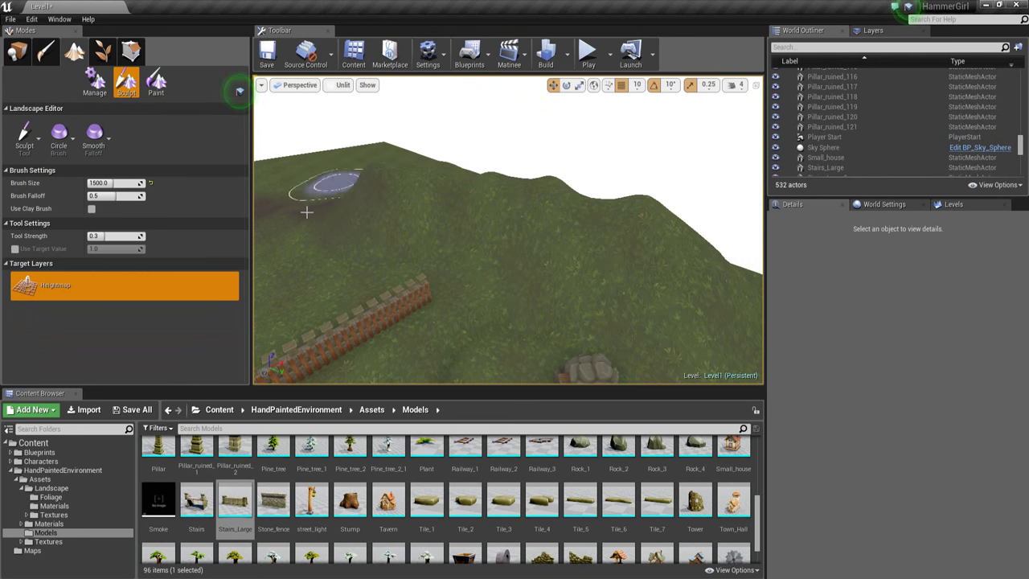
{"action": "mouse_move", "coordinate": [562, 241]}
{"action": "right_mouse_down"}
{"action": "mouse_move", "coordinate": [479, 238]}
{"action": "mouse_move", "coordinate": [599, 284]}
{"action": "mouse_move", "coordinate": [590, 287]}
{"action": "mouse_move", "coordinate": [662, 184]}
{"action": "mouse_move", "coordinate": [533, 195]}
{"action": "mouse_move", "coordinate": [558, 161]}
{"action": "right_mouse_up"}
{"action": "key", "text": "ctrl+z"}
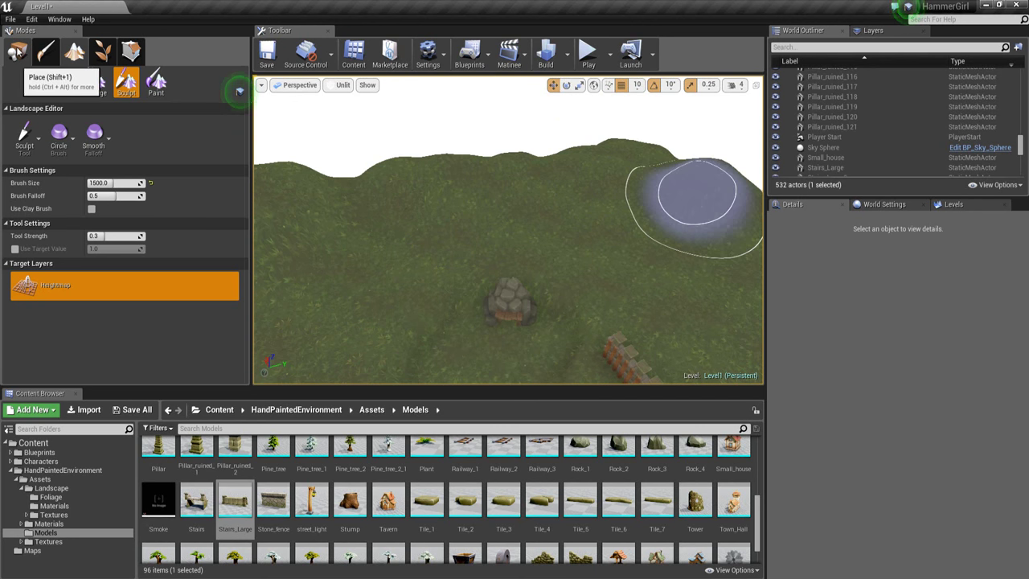
- Place the Rock_1, Rock_2, Rock_3 and Rock_4 models together on the grass near the end of the fence
{"action": "left_click", "coordinate": [18, 53]}
{"action": "scroll", "coordinate": [426, 514], "scroll_direction": "down", "scroll_amount": 1}
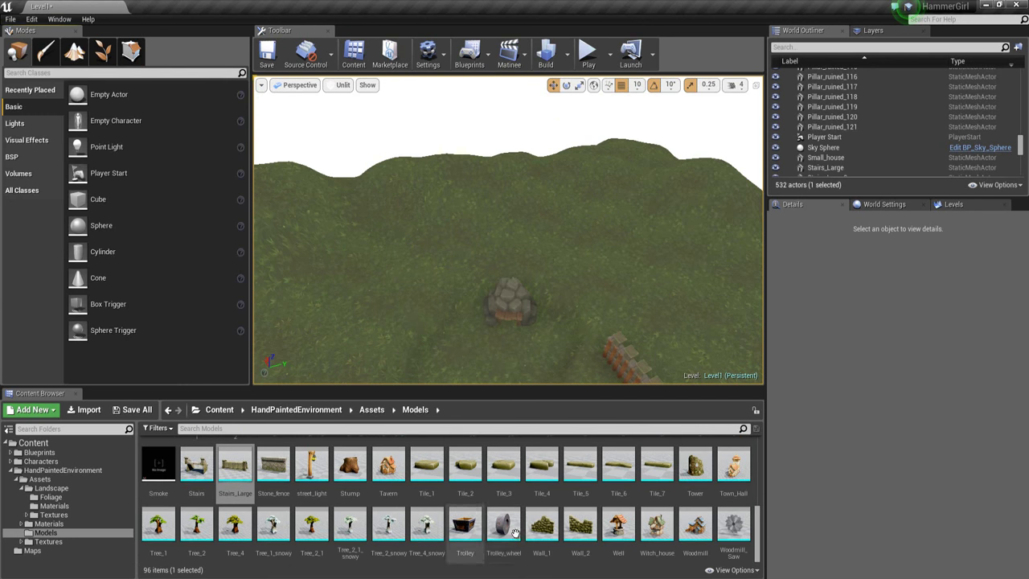
{"action": "scroll", "coordinate": [643, 534], "scroll_direction": "up", "scroll_amount": 1}
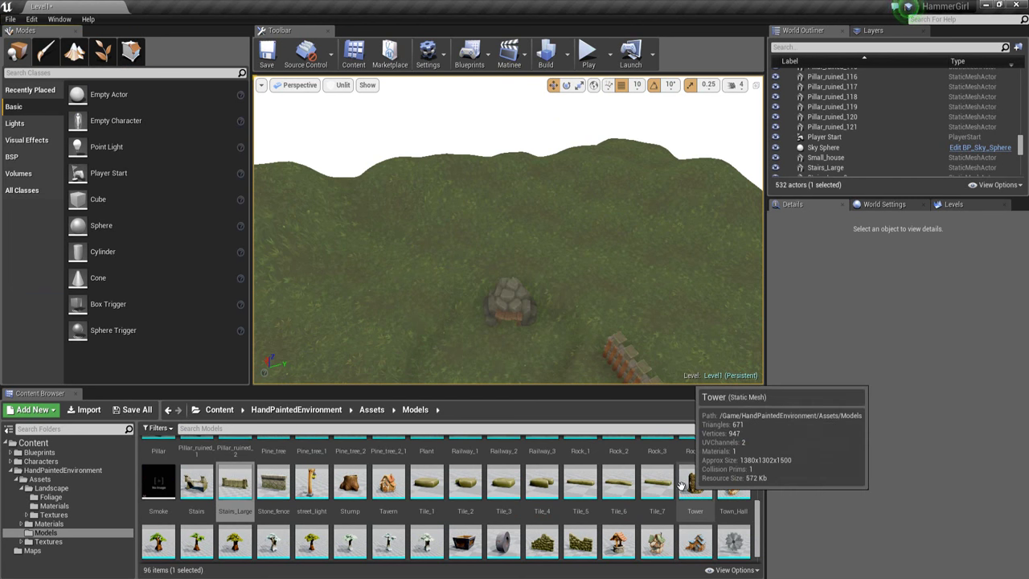
{"action": "scroll", "coordinate": [426, 491], "scroll_direction": "up", "scroll_amount": 1}
{"action": "scroll", "coordinate": [676, 526], "scroll_direction": "up", "scroll_amount": 1}
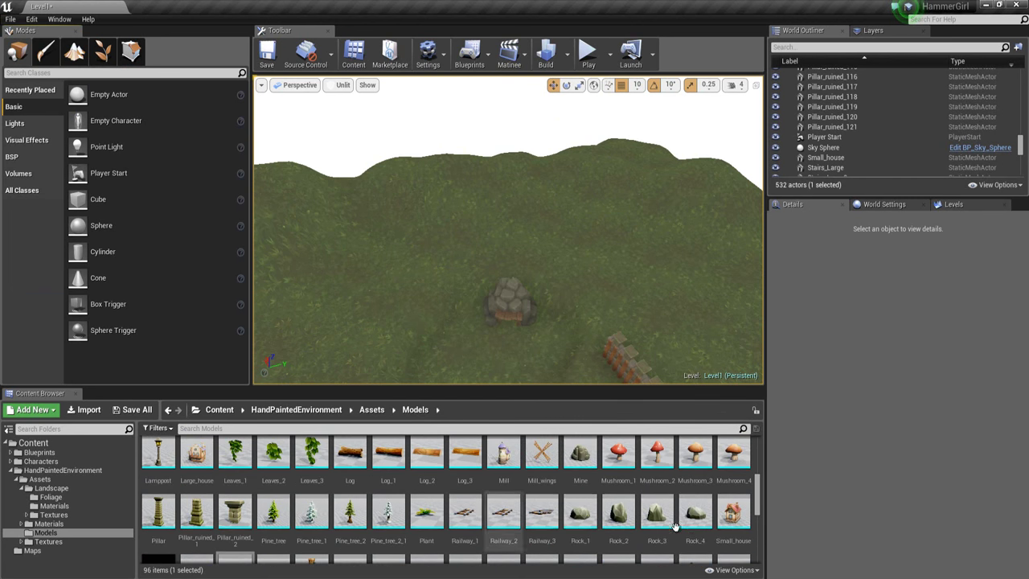
{"action": "right_click_drag", "start_coordinate": [540, 322], "coordinate": [485, 366]}
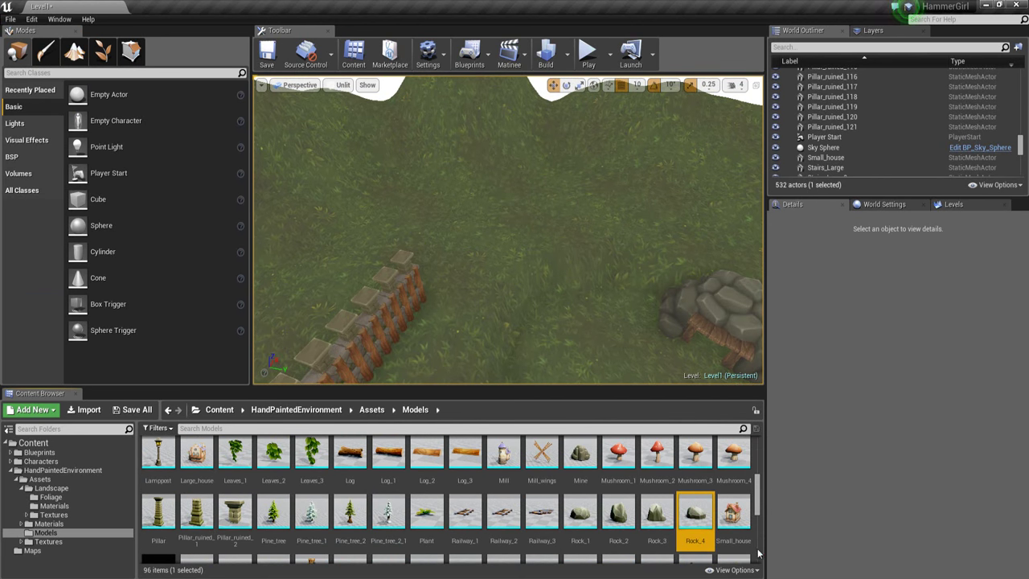
{"action": "left_click", "coordinate": [654, 514], "text": "ctrl"}
{"action": "left_click", "coordinate": [590, 512], "text": "ctrl"}
{"action": "left_click", "coordinate": [609, 511], "text": "ctrl"}
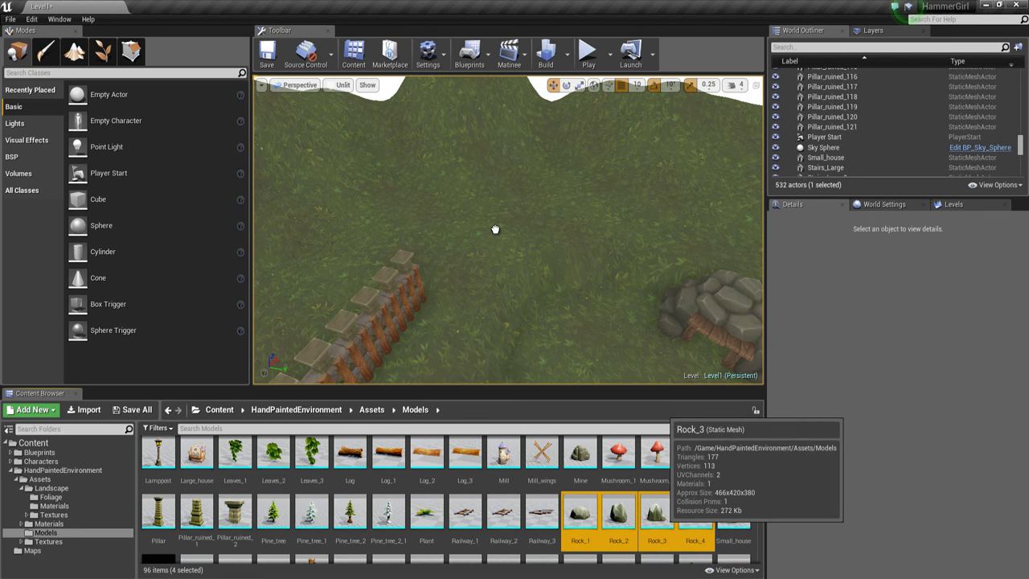
{"action": "left_click_drag", "start_coordinate": [495, 230], "coordinate": [496, 228]}
- Spread the four overlapping rocks apart on the grass so each stands separately, and deselect them
{"action": "right_click_drag", "start_coordinate": [516, 257], "coordinate": [512, 240]}
{"action": "key", "text": "w"}
{"action": "left_click", "coordinate": [529, 263]}
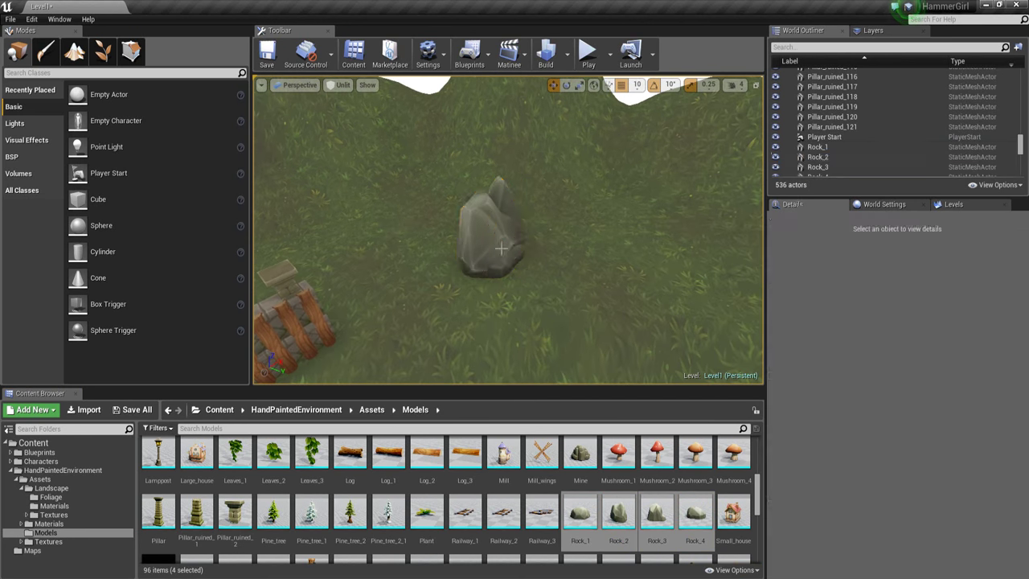
{"action": "left_click", "coordinate": [499, 247]}
{"action": "left_click_drag", "start_coordinate": [513, 257], "coordinate": [411, 258]}
{"action": "left_click", "coordinate": [500, 267]}
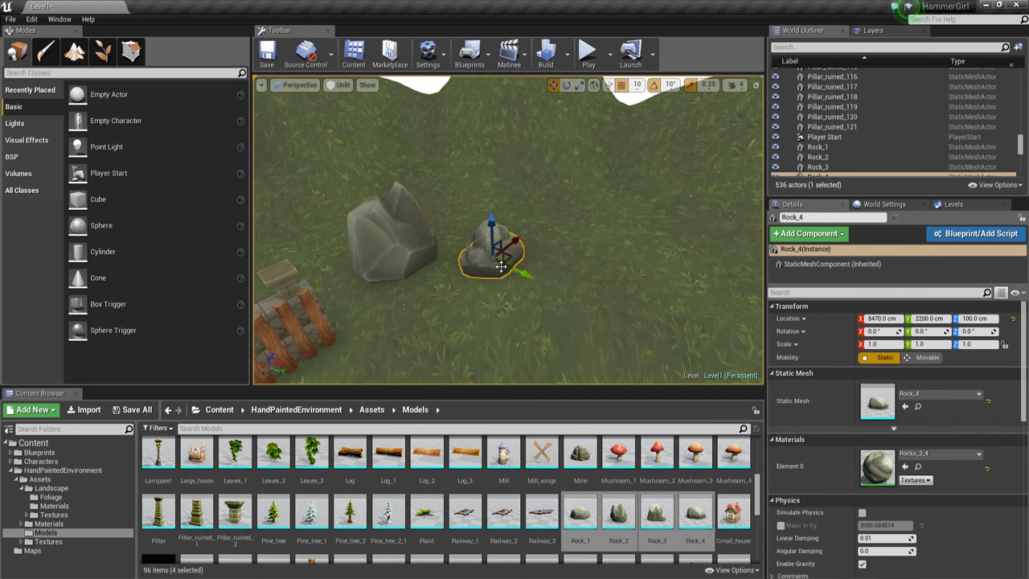
{"action": "left_click_drag", "start_coordinate": [599, 273], "coordinate": [629, 279]}
{"action": "left_click", "coordinate": [523, 260]}
{"action": "left_click", "coordinate": [505, 257]}
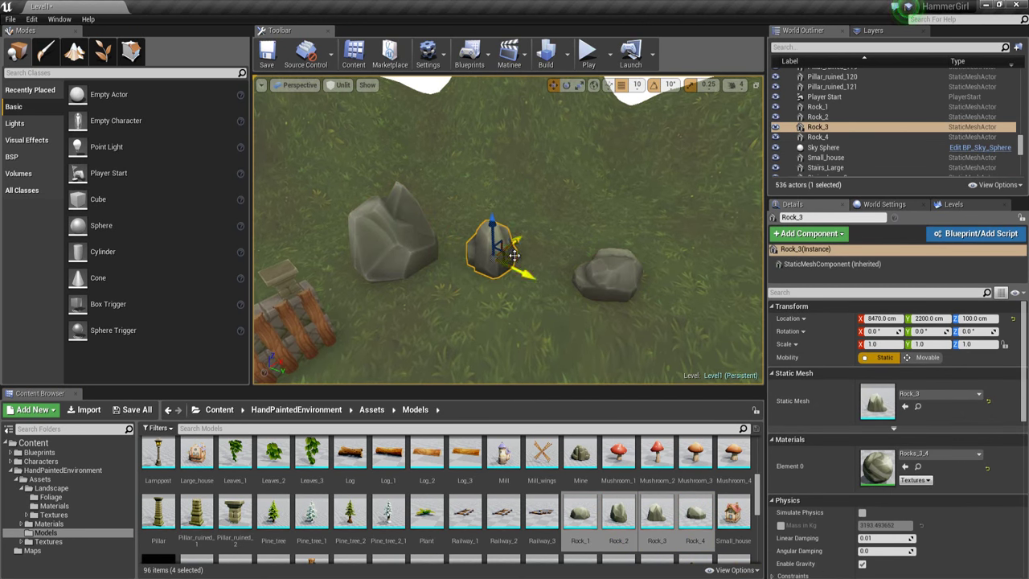
{"action": "right_click_drag", "start_coordinate": [574, 228], "coordinate": [533, 242]}
{"action": "key", "text": "Escape"}
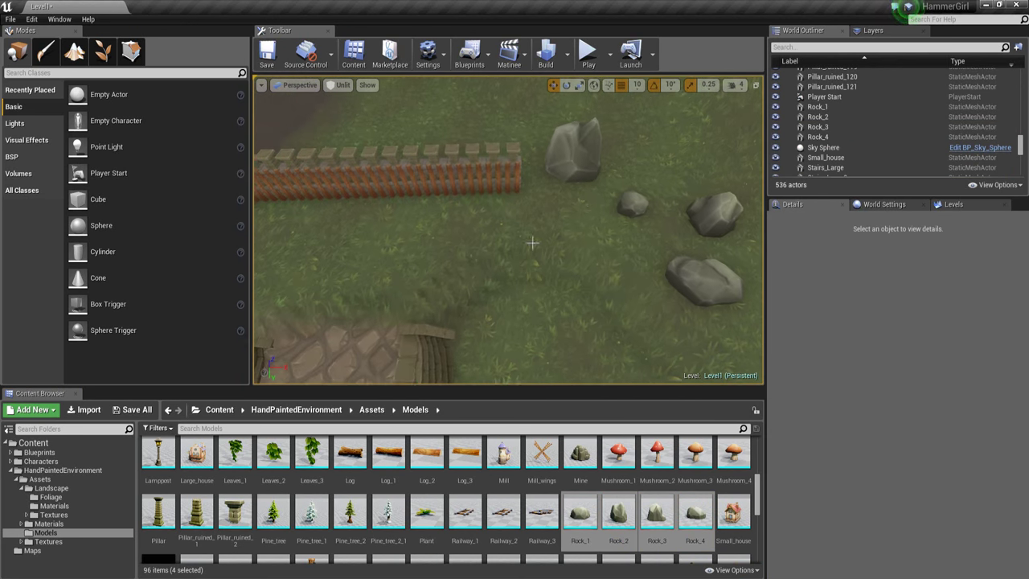
- Move Rock_2 to about X 9260, Y 4470 behind the mine and rotate it to -80° about Z
{"action": "left_click", "coordinate": [576, 167]}
{"action": "right_click_drag", "start_coordinate": [576, 167], "coordinate": [619, 285]}
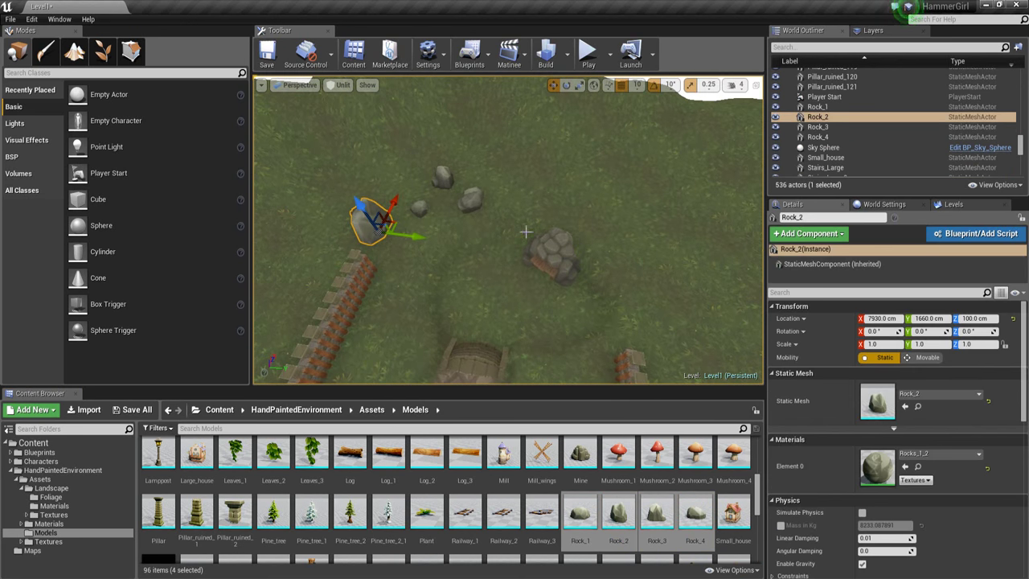
{"action": "right_click_drag", "start_coordinate": [412, 193], "coordinate": [381, 194]}
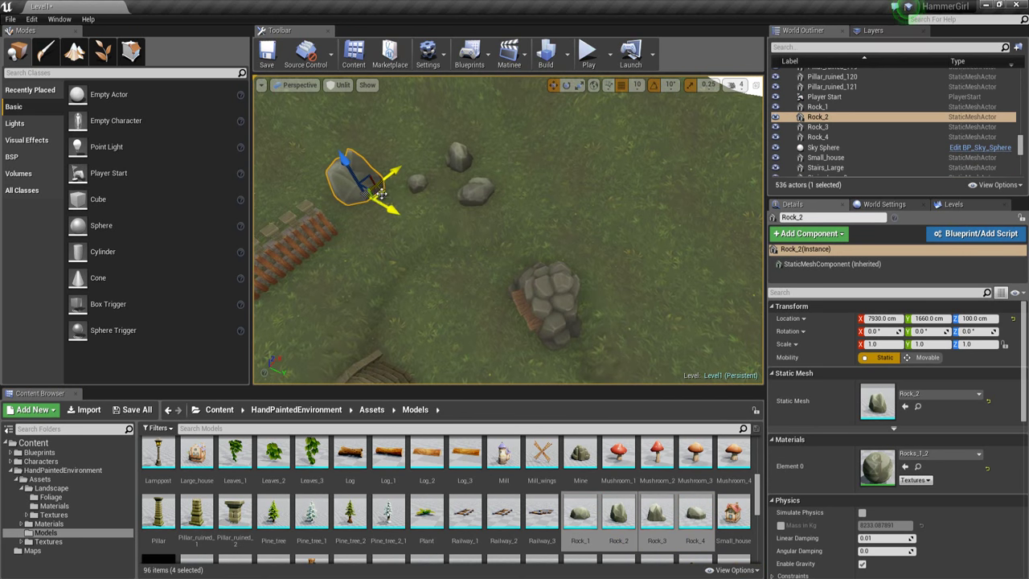
{"action": "left_click_drag", "start_coordinate": [616, 267], "coordinate": [745, 281]}
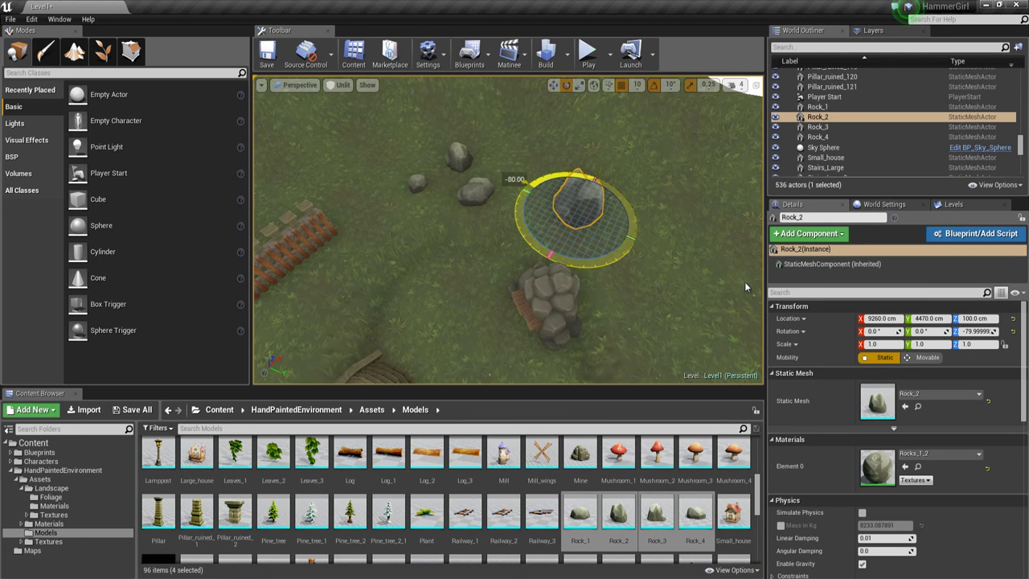
{"action": "right_click_drag", "start_coordinate": [678, 275], "coordinate": [516, 267]}
- Enlarge Rock_2 to about three times its size and position it against the back of the mine
{"action": "key", "text": "r"}
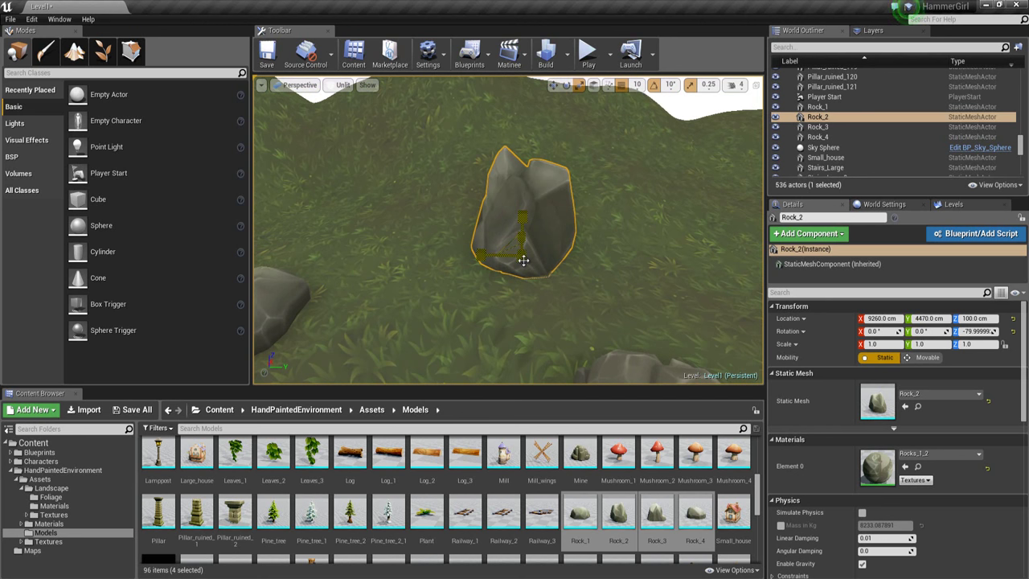
{"action": "left_click_drag", "start_coordinate": [527, 264], "coordinate": [509, 250]}
{"action": "key", "text": "w"}
{"action": "scroll", "coordinate": [493, 264], "scroll_direction": "down", "scroll_amount": 6}
{"action": "right_click_drag", "start_coordinate": [507, 251], "coordinate": [480, 326]}
{"action": "scroll", "coordinate": [480, 326], "scroll_direction": "down", "scroll_amount": 5}
{"action": "mouse_move", "coordinate": [579, 241]}
{"action": "right_mouse_down"}
{"action": "mouse_move", "coordinate": [698, 136]}
{"action": "mouse_move", "coordinate": [595, 241]}
{"action": "right_mouse_up"}
- Duplicate the enlarged boulder, rotate the copy and place it beside the first one around the mine
{"action": "left_click_drag", "start_coordinate": [587, 248], "coordinate": [708, 265], "text": "alt"}
{"action": "right_click_drag", "start_coordinate": [708, 265], "coordinate": [542, 291]}
{"action": "key", "text": "e"}
{"action": "left_click_drag", "start_coordinate": [528, 307], "coordinate": [507, 314]}
{"action": "key", "text": "w"}
{"action": "left_click_drag", "start_coordinate": [524, 246], "coordinate": [492, 272]}
{"action": "right_click_drag", "start_coordinate": [492, 272], "coordinate": [542, 204]}
{"action": "scroll", "coordinate": [542, 204], "scroll_direction": "up", "scroll_amount": 4}
- Enlarge Rock_4 and arrange the smaller boulders between mine and fence, with Rock_1 at about X 7840, Y 2550, Z -400
{"action": "left_click", "coordinate": [542, 204]}
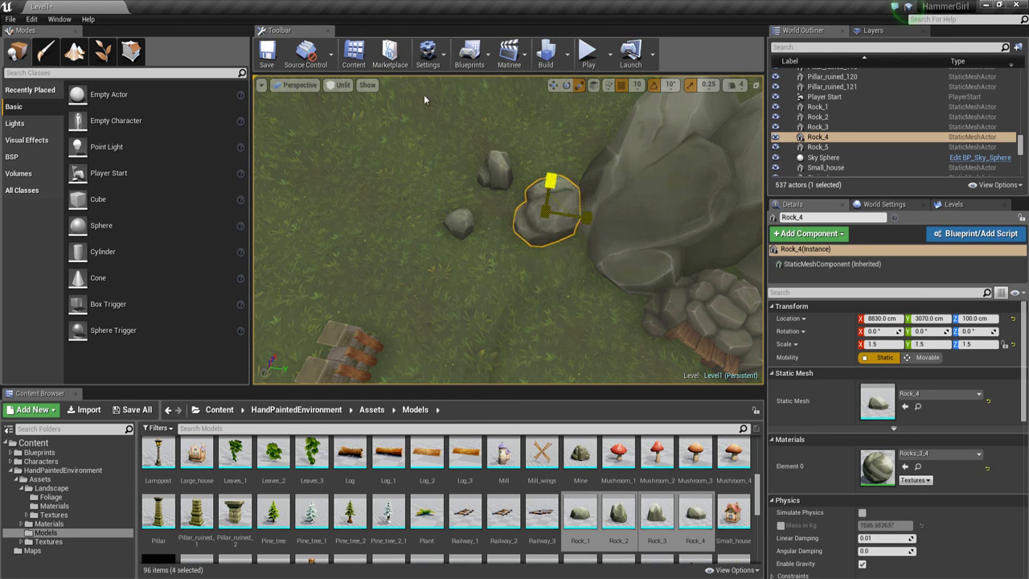
{"action": "left_click_drag", "start_coordinate": [556, 223], "coordinate": [533, 190], "text": "shift"}
{"action": "left_click", "coordinate": [593, 166]}
{"action": "scroll", "coordinate": [508, 193], "scroll_direction": "up", "scroll_amount": 3}
{"action": "key", "text": "space"}
{"action": "key", "text": "space"}
{"action": "key", "text": "space"}
{"action": "left_click_drag", "start_coordinate": [493, 150], "coordinate": [507, 201]}
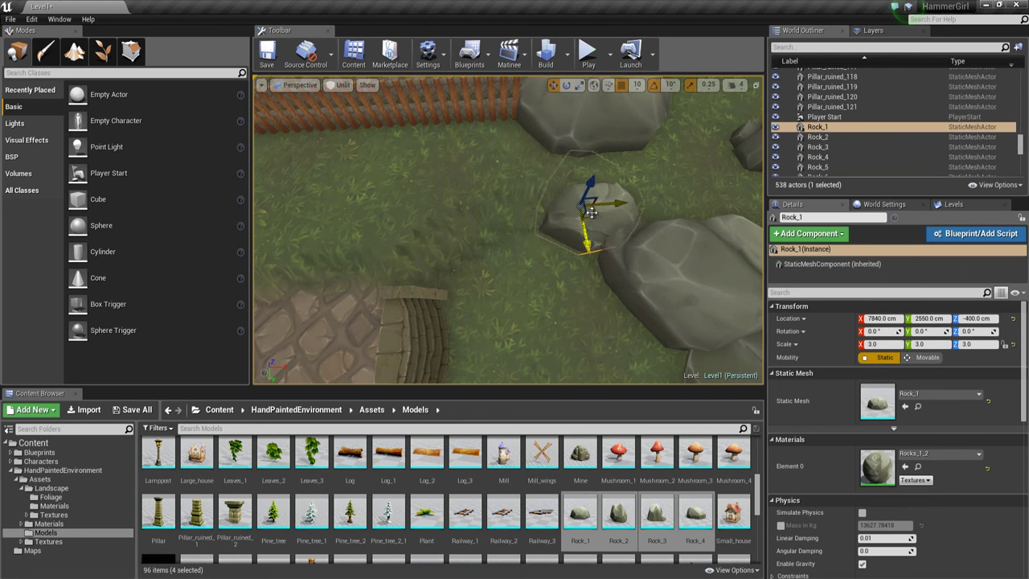
{"action": "key", "text": "Escape"}
- Duplicate the large boulder beside the mine, rotate the copy to -160° about Z and move it to about X 6890, Y 780 behind the fence
{"action": "right_click_drag", "start_coordinate": [519, 229], "coordinate": [540, 216]}
{"action": "left_click", "coordinate": [535, 190]}
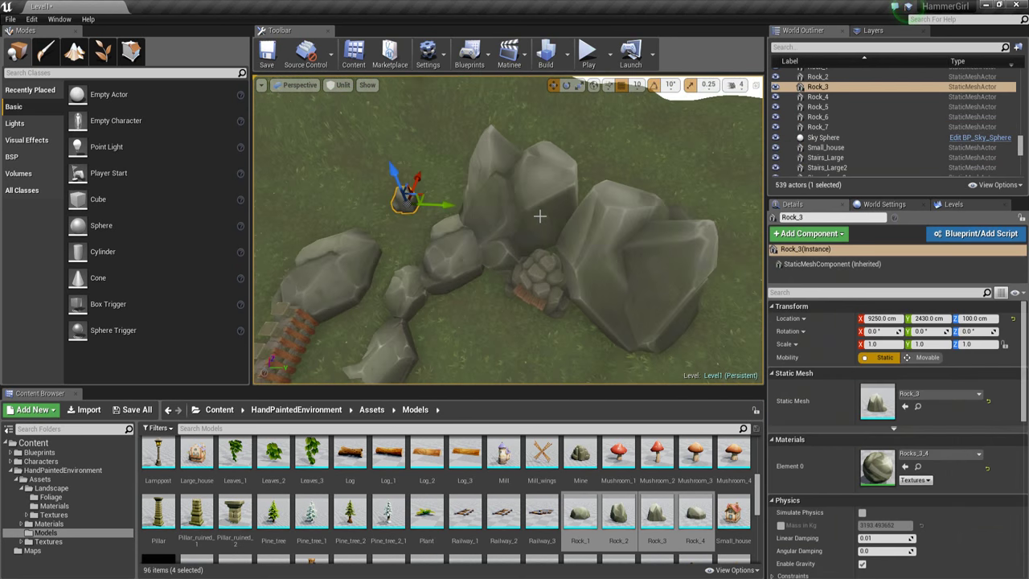
{"action": "left_click", "coordinate": [664, 251]}
{"action": "right_click_drag", "start_coordinate": [665, 251], "coordinate": [620, 308]}
{"action": "left_click_drag", "start_coordinate": [620, 308], "coordinate": [425, 121], "text": "alt"}
{"action": "left_click", "coordinate": [476, 142]}
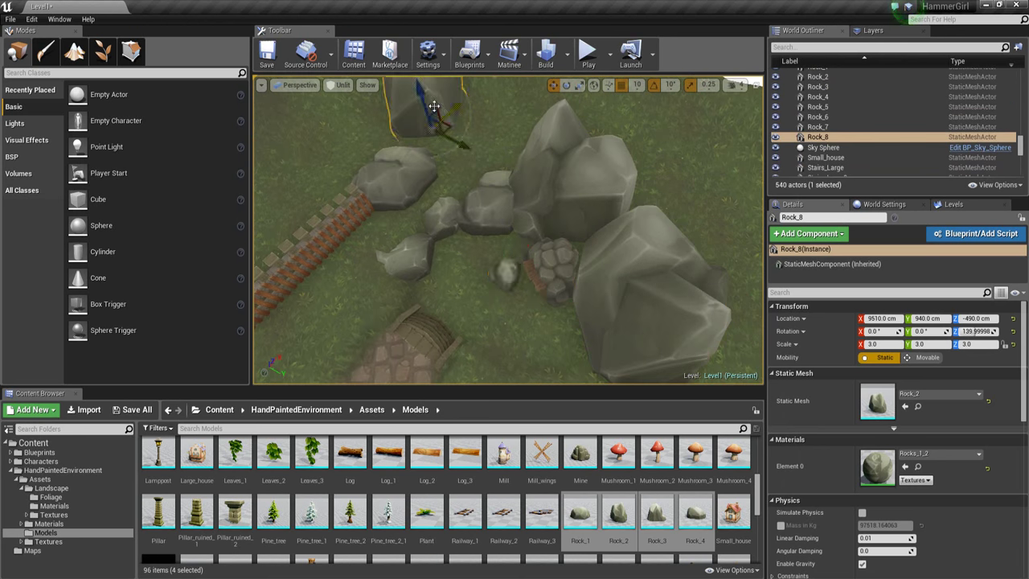
{"action": "right_click_drag", "start_coordinate": [434, 106], "coordinate": [394, 79]}
{"action": "key", "text": "space"}
{"action": "left_click_drag", "start_coordinate": [492, 214], "coordinate": [259, 265]}
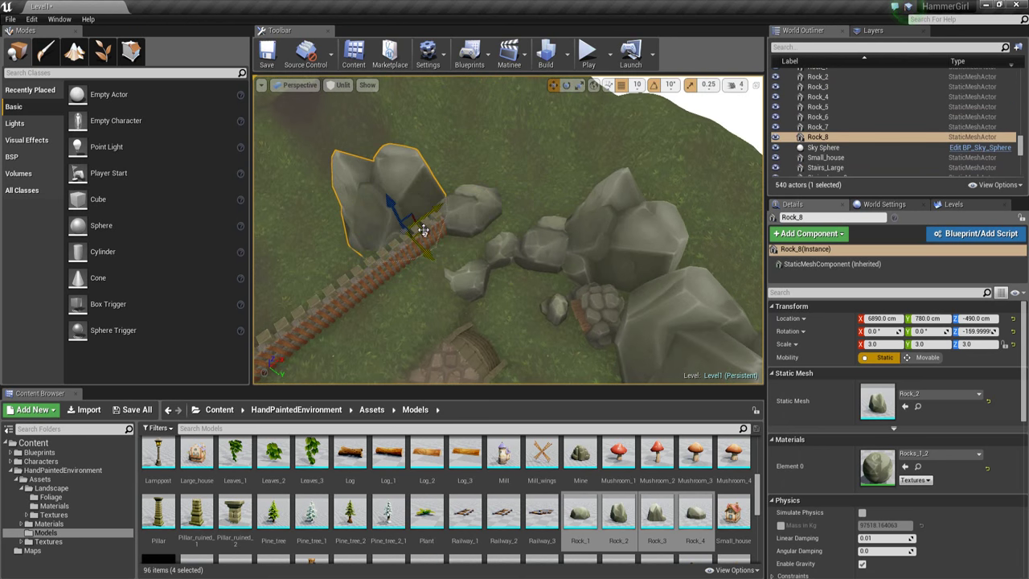
{"action": "key", "text": "Escape"}
- Move Rock_3 to about X 9280, Y 2670, Z 100 in the grassy gap behind the large boulders
{"action": "right_click_drag", "start_coordinate": [407, 257], "coordinate": [511, 246]}
{"action": "left_click", "coordinate": [506, 233]}
{"action": "key", "text": "space"}
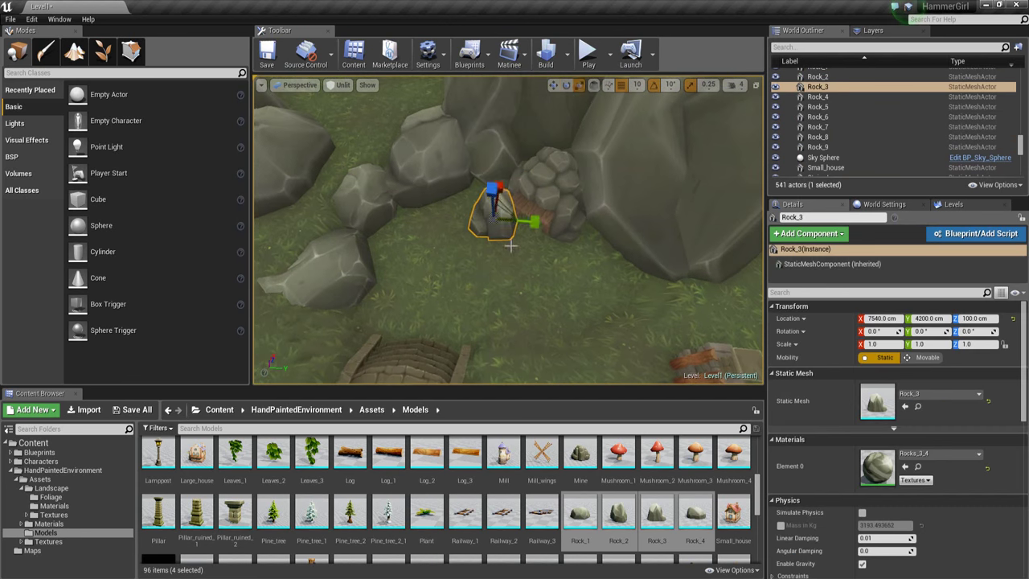
{"action": "left_click_drag", "start_coordinate": [382, 224], "coordinate": [321, 224], "text": "shift"}
{"action": "left_click_drag", "start_coordinate": [498, 192], "coordinate": [509, 113], "text": "shift"}
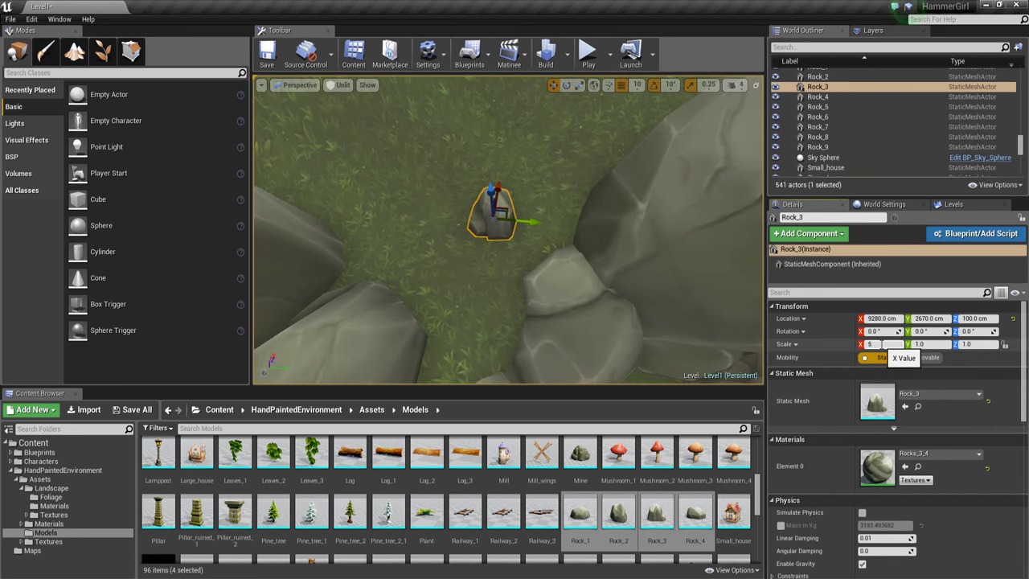
- Set Rock_3's scale to 5 on the X, Y and Z axes
{"action": "right_click_drag", "start_coordinate": [498, 242], "coordinate": [386, 249]}
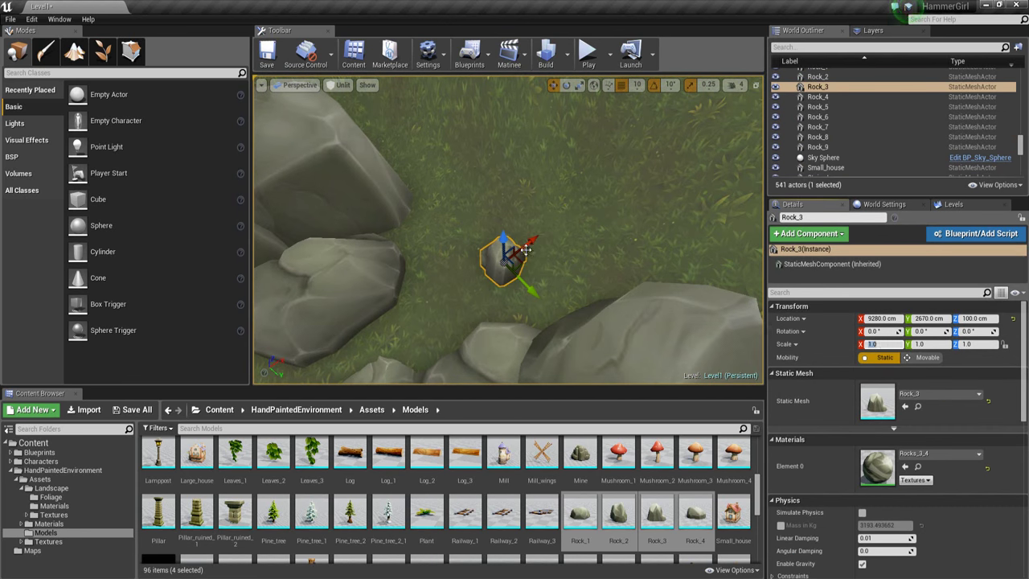
{"action": "left_click_drag", "start_coordinate": [526, 249], "coordinate": [671, 120], "text": "alt"}
{"action": "key", "text": "r"}
{"action": "left_click_drag", "start_coordinate": [502, 157], "coordinate": [502, 89]}
{"action": "key", "text": "w"}
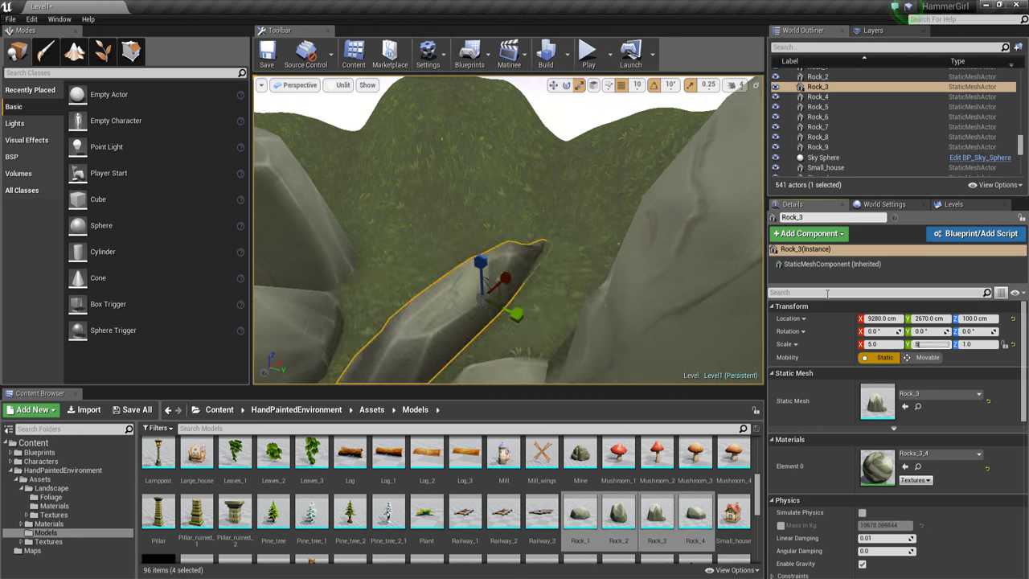
- Rotate Rock_3 to 70° about Z and move it to about X 9890, Y 1680 to close the gap behind the boulders
{"action": "right_click_drag", "start_coordinate": [515, 242], "coordinate": [535, 257]}
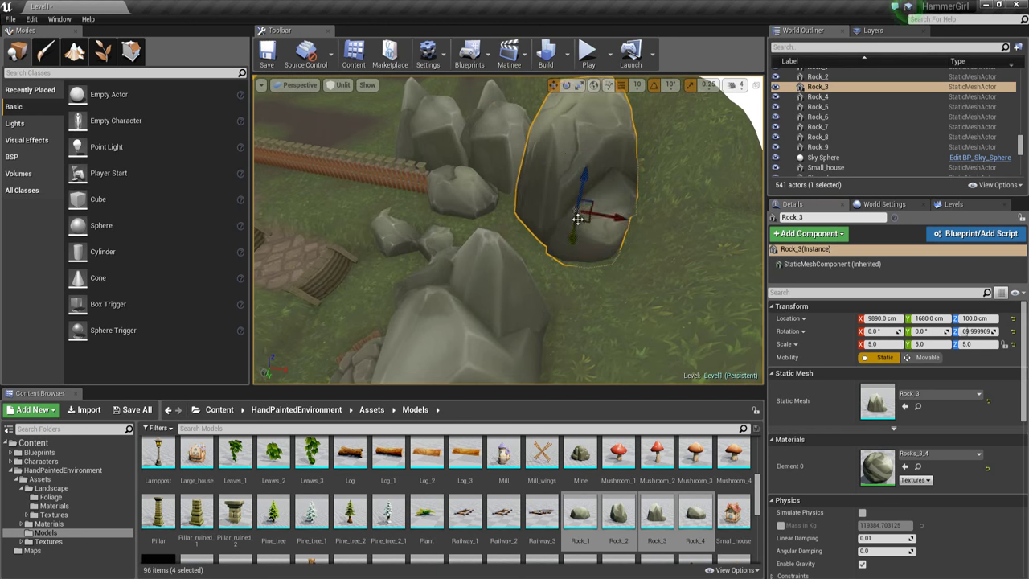
{"action": "left_click_drag", "start_coordinate": [577, 219], "coordinate": [548, 182]}
{"action": "right_click_drag", "start_coordinate": [555, 193], "coordinate": [643, 201]}
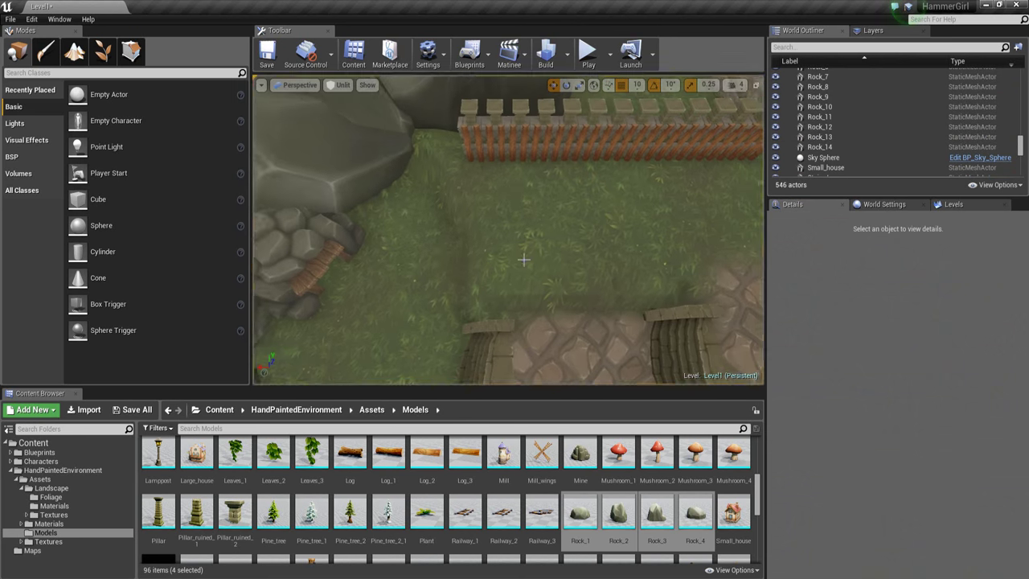
- Paint the Ground_3 layer onto the landscape between the mine entrance and the stairs
{"action": "left_click", "coordinate": [432, 268]}
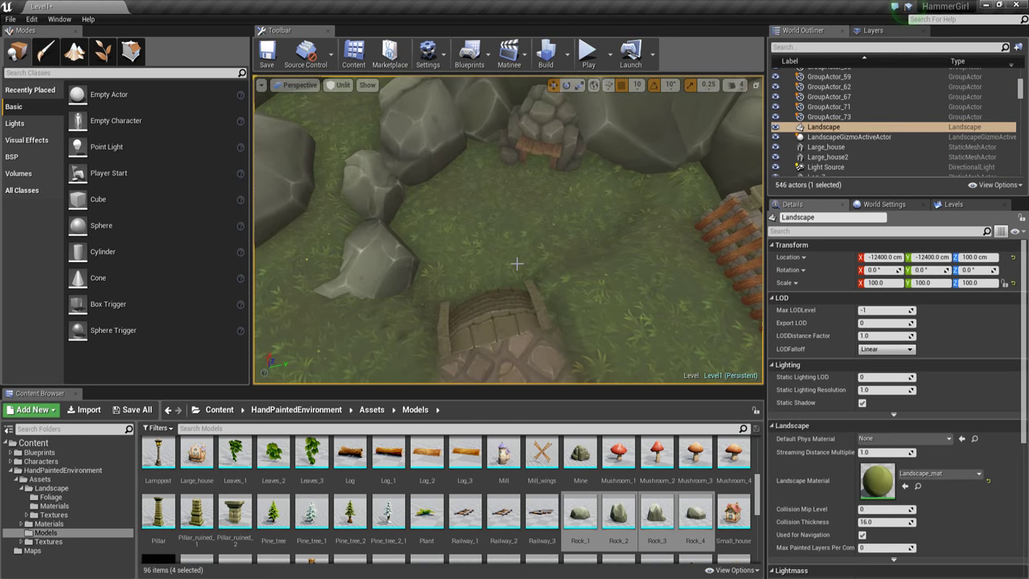
{"action": "left_click", "coordinate": [77, 54]}
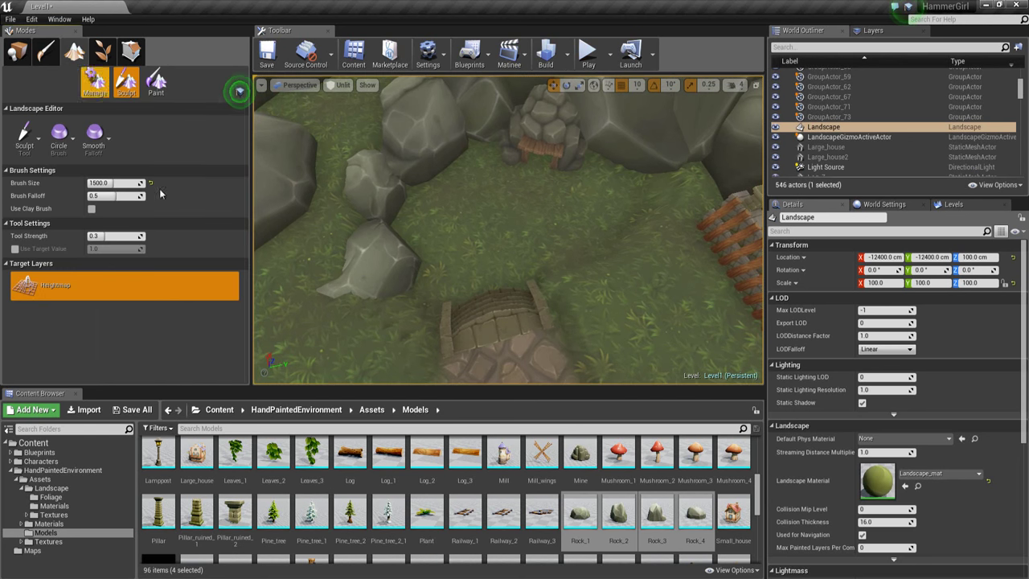
{"action": "left_click", "coordinate": [156, 82]}
{"action": "scroll", "coordinate": [146, 321], "scroll_direction": "down", "scroll_amount": 10}
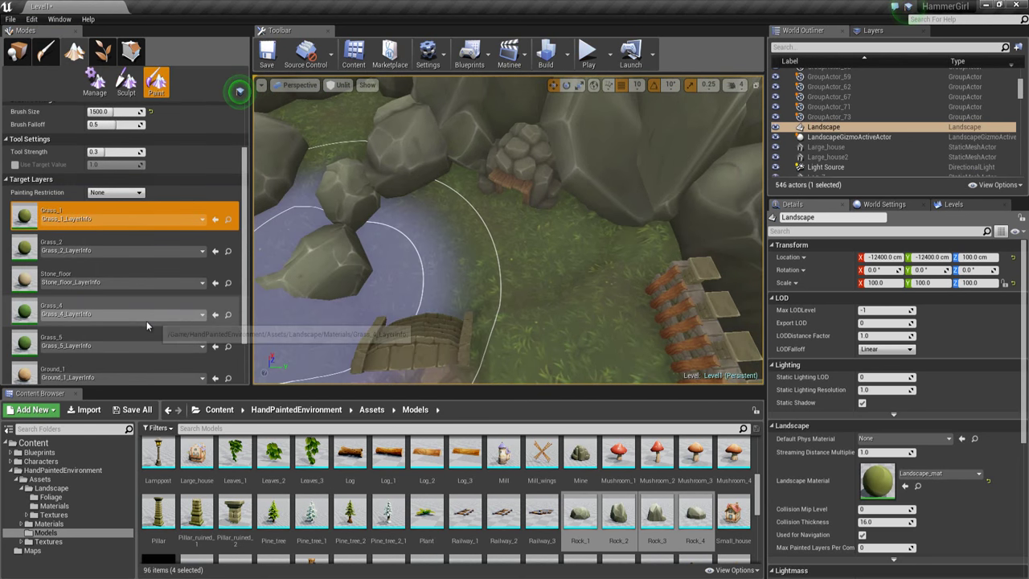
{"action": "left_click", "coordinate": [111, 362]}
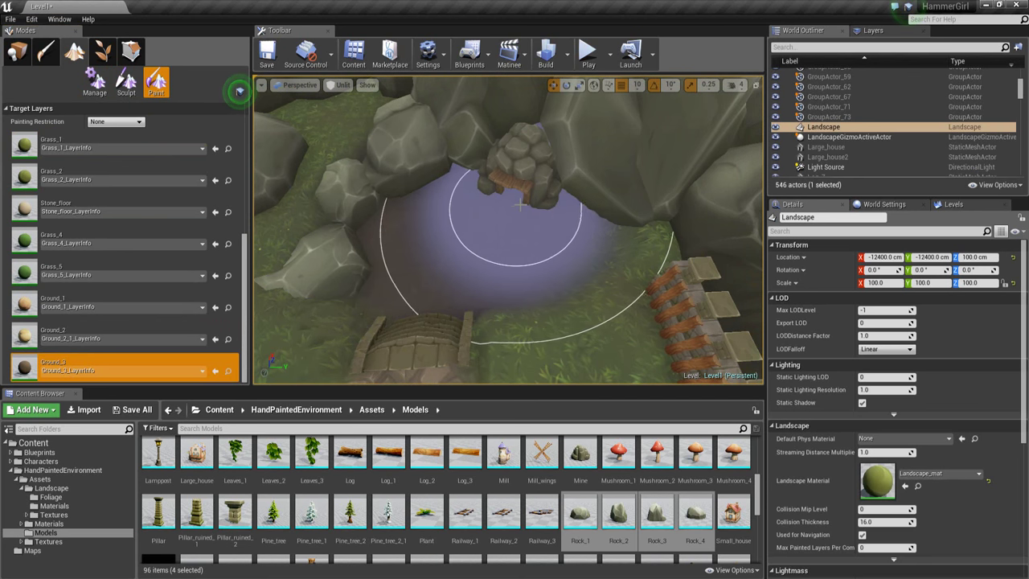
- Save all unsaved content, including the Level1 map
{"action": "mouse_move", "coordinate": [479, 202]}
{"action": "right_mouse_down"}
{"action": "mouse_move", "coordinate": [567, 165]}
{"action": "mouse_move", "coordinate": [545, 230]}
{"action": "mouse_move", "coordinate": [516, 223]}
{"action": "mouse_move", "coordinate": [531, 219]}
{"action": "mouse_move", "coordinate": [518, 211]}
{"action": "mouse_move", "coordinate": [506, 222]}
{"action": "mouse_move", "coordinate": [513, 239]}
{"action": "mouse_move", "coordinate": [655, 264]}
{"action": "mouse_move", "coordinate": [800, 267]}
{"action": "right_mouse_up"}
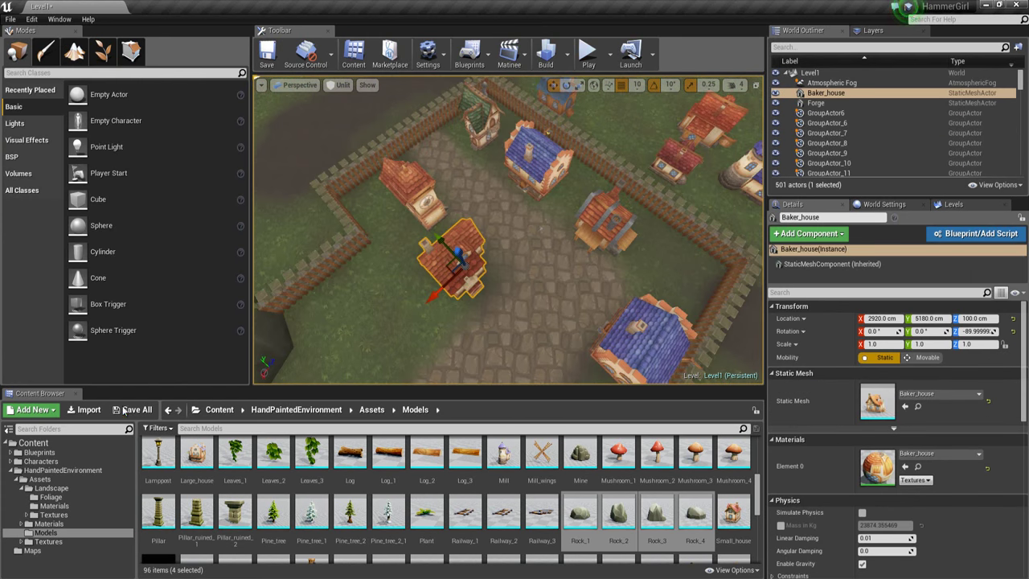
{"action": "left_click", "coordinate": [133, 409]}
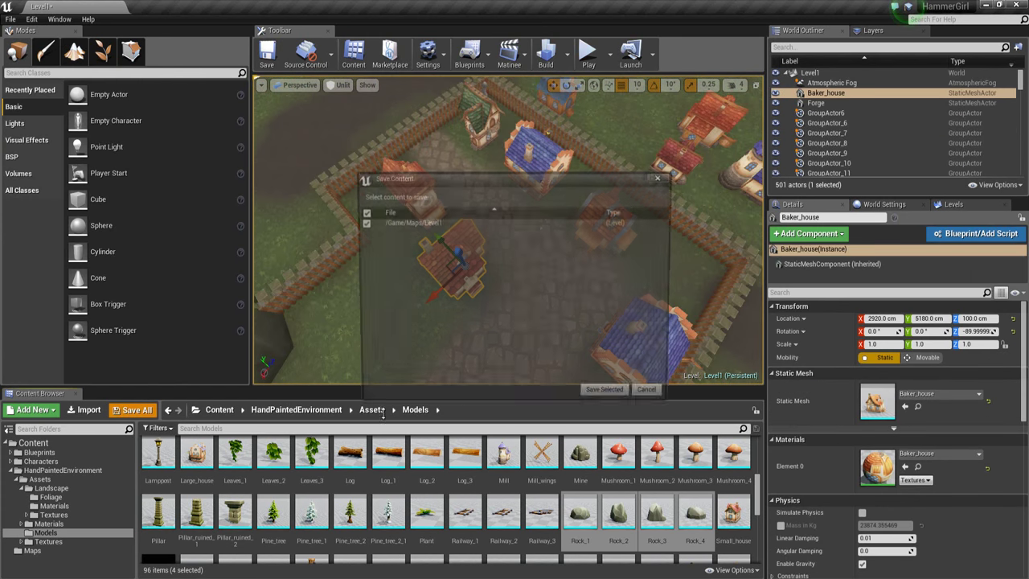
{"action": "left_click", "coordinate": [610, 398]}
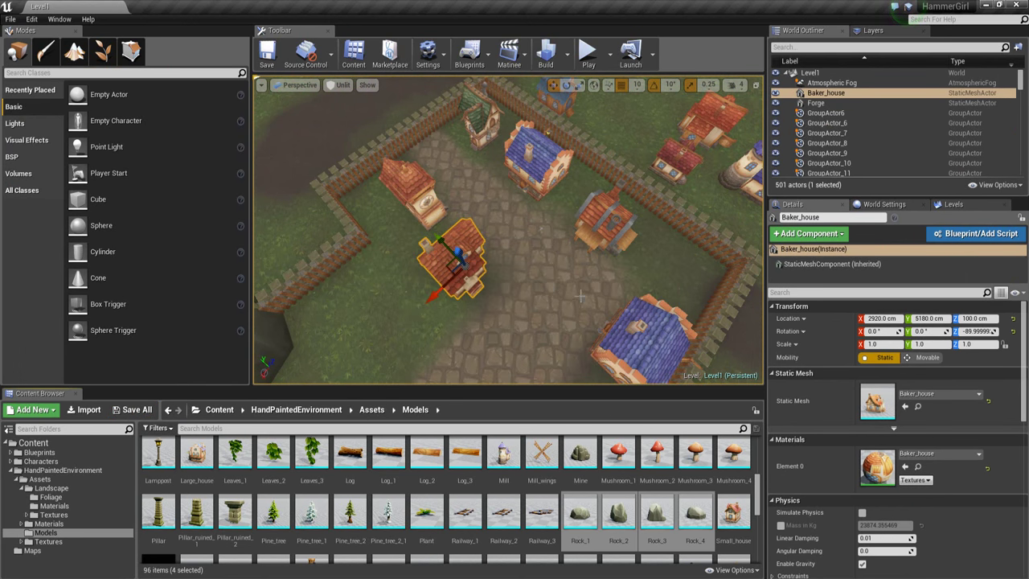
- Locate the source meshes of the blue-roofed Large_house and the Town_Hall among the project's model assets
{"action": "right_click_drag", "start_coordinate": [581, 296], "coordinate": [539, 225]}
{"action": "left_click", "coordinate": [513, 228]}
{"action": "left_click", "coordinate": [537, 224]}
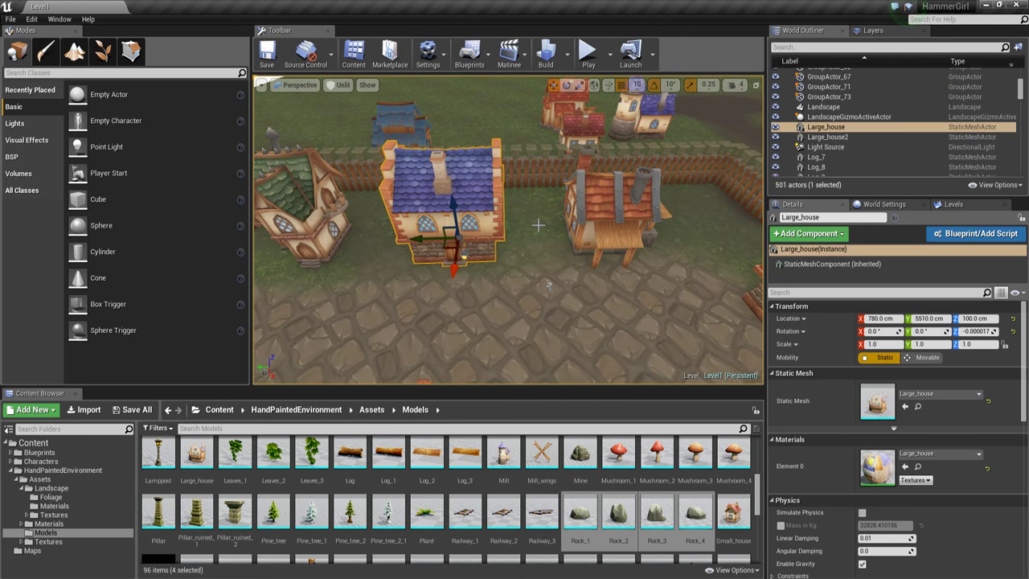
{"action": "right_click_drag", "start_coordinate": [656, 219], "coordinate": [651, 274]}
{"action": "left_click", "coordinate": [548, 210]}
{"action": "key", "text": "ctrl+b"}
{"action": "left_click", "coordinate": [517, 255]}
{"action": "right_click_drag", "start_coordinate": [518, 255], "coordinate": [490, 245]}
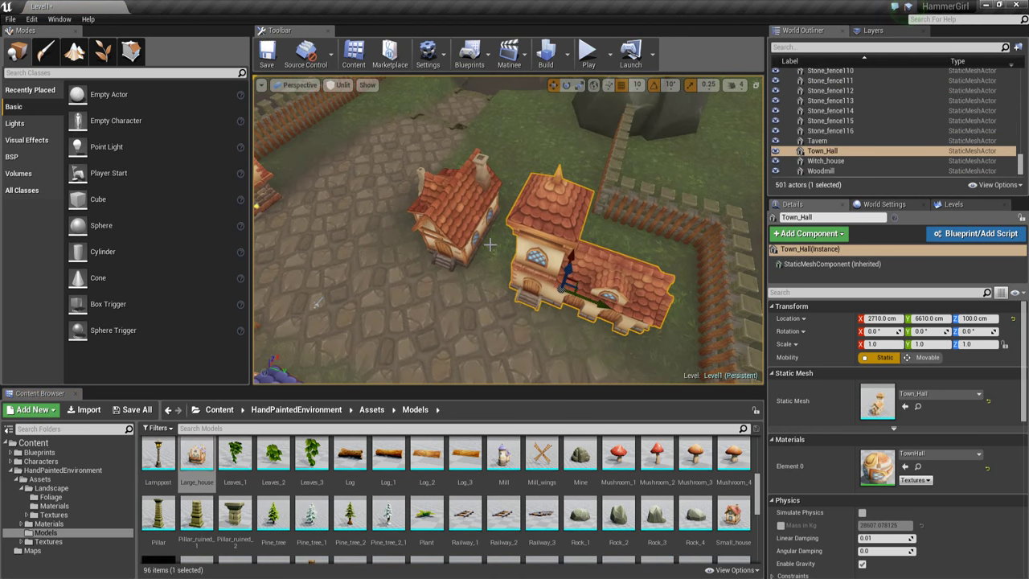
{"action": "key", "text": "ctrl+b"}
{"action": "mouse_move", "coordinate": [745, 476]}
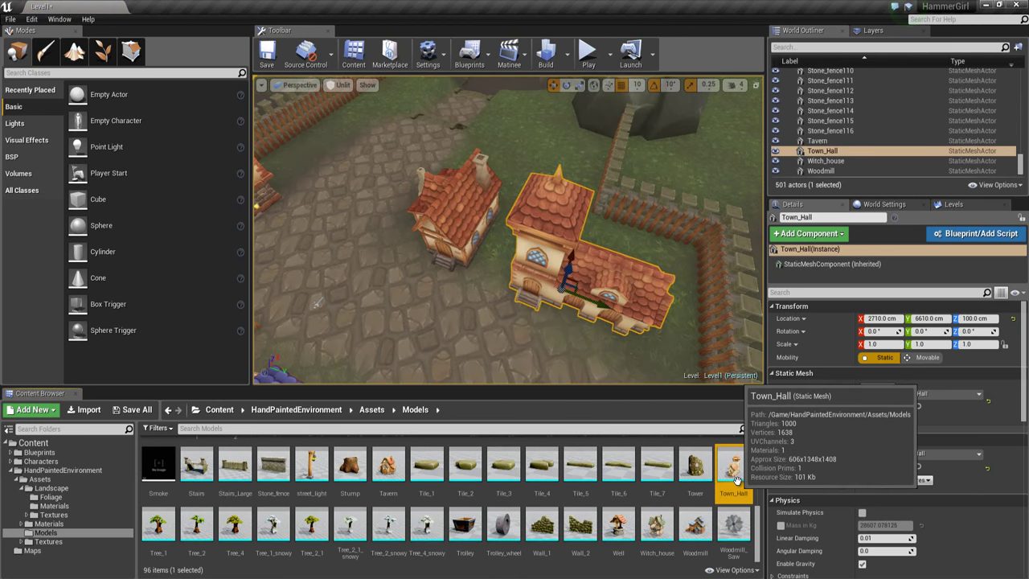
{"action": "right_click_drag", "start_coordinate": [604, 310], "coordinate": [646, 315]}
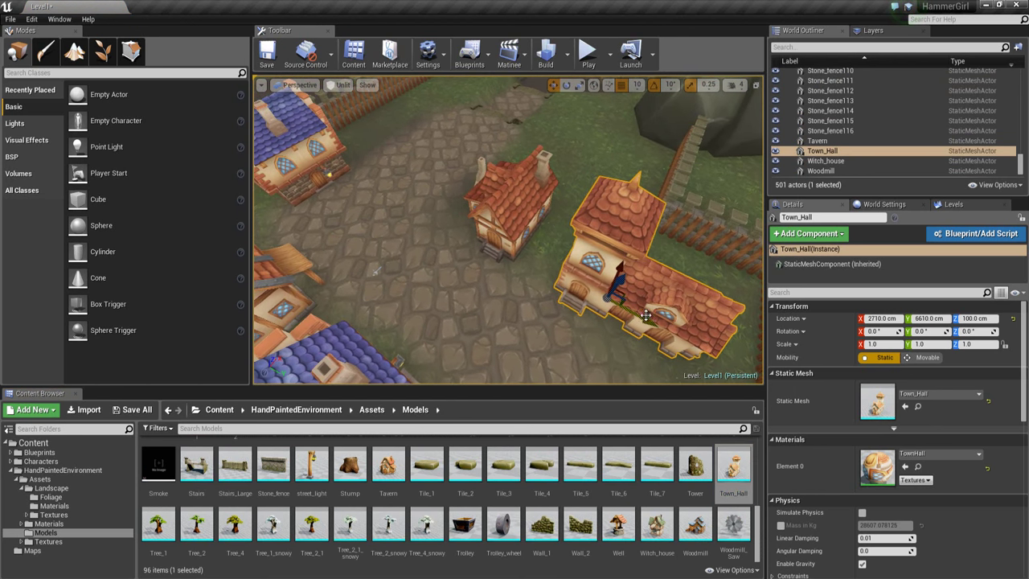
{"action": "left_click_drag", "start_coordinate": [646, 316], "coordinate": [394, 219]}
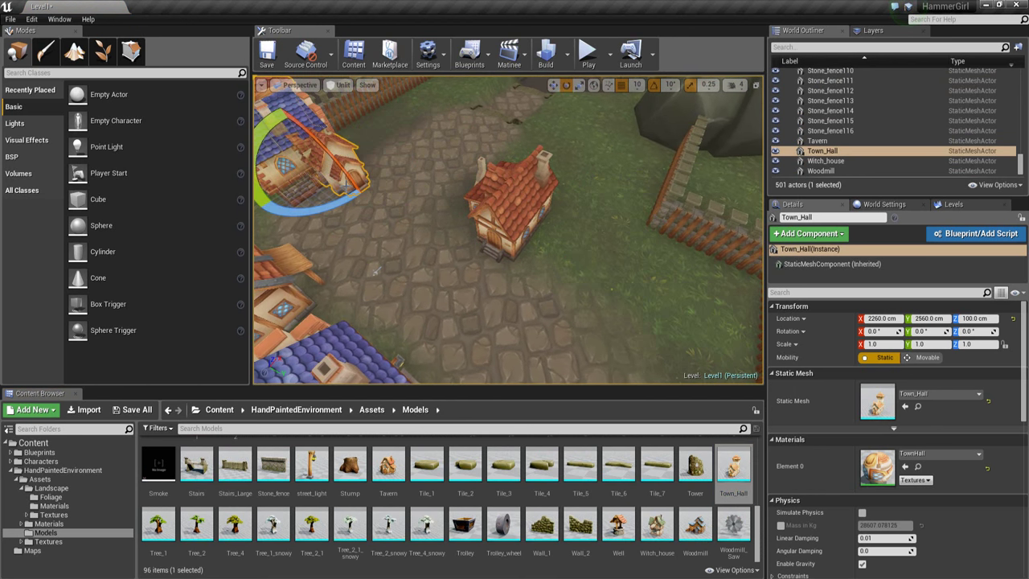
{"action": "key", "text": "ctrl+z"}
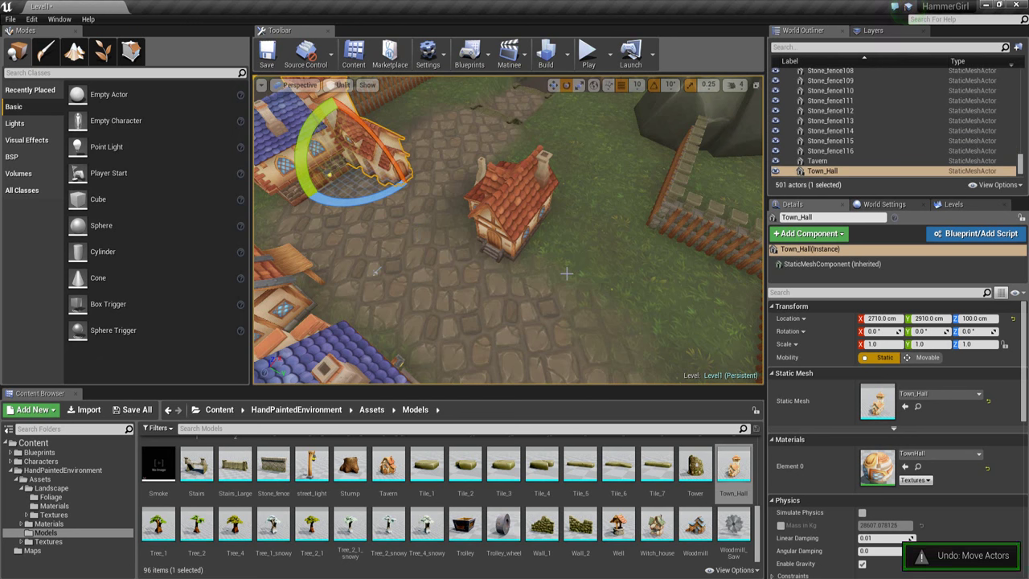
{"action": "key", "text": "ctrl+z"}
- Replace the blue-roofed Large_house2 beside the palisade with the Town_Hall mesh
{"action": "right_click_drag", "start_coordinate": [567, 274], "coordinate": [473, 215]}
{"action": "left_click", "coordinate": [427, 180]}
{"action": "right_click_drag", "start_coordinate": [495, 257], "coordinate": [471, 185]}
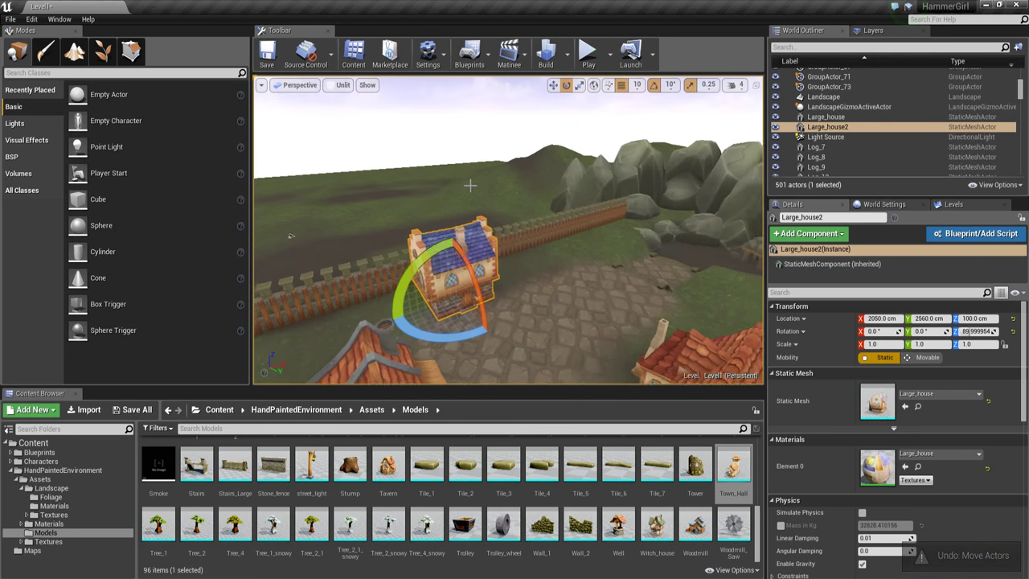
{"action": "key", "text": "f"}
{"action": "key", "text": "Escape"}
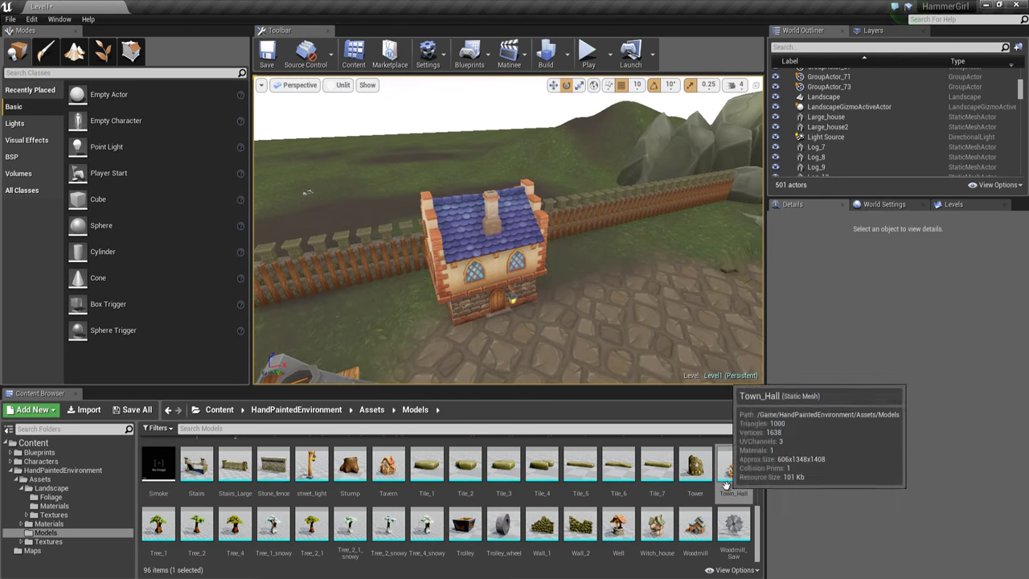
{"action": "left_click", "coordinate": [734, 474]}
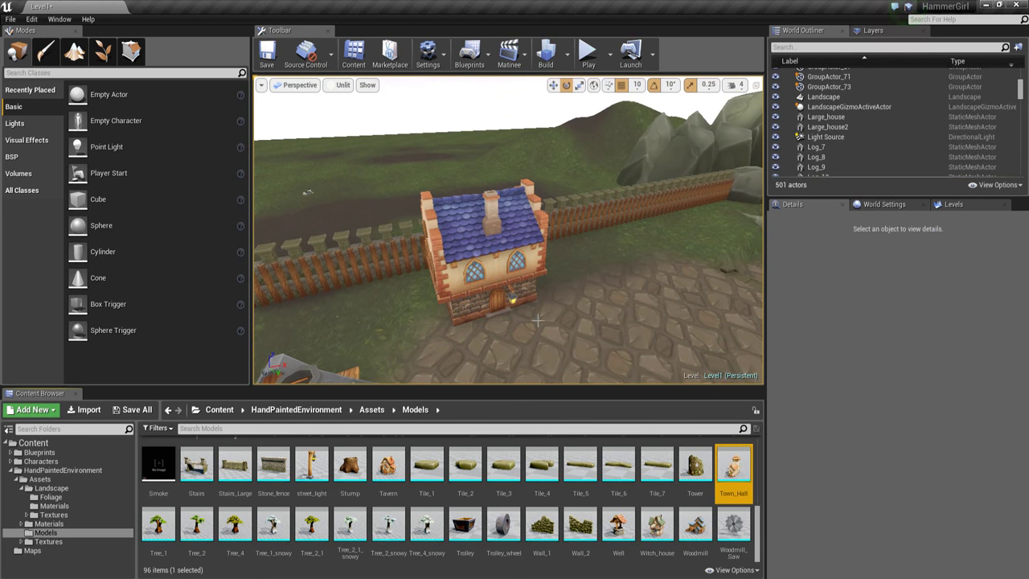
{"action": "left_click", "coordinate": [466, 271]}
{"action": "right_click", "coordinate": [468, 265]}
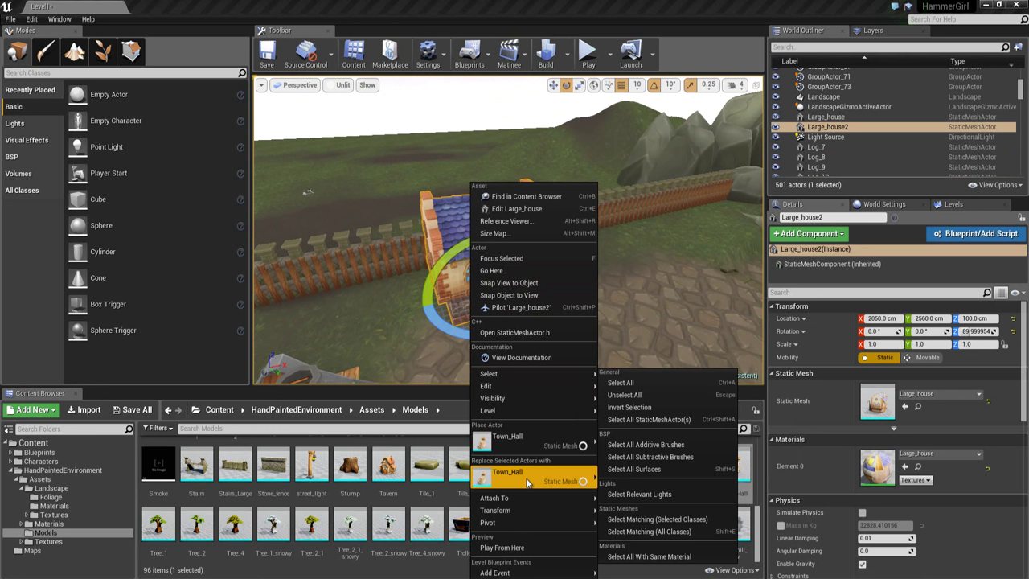
{"action": "mouse_move", "coordinate": [527, 482]}
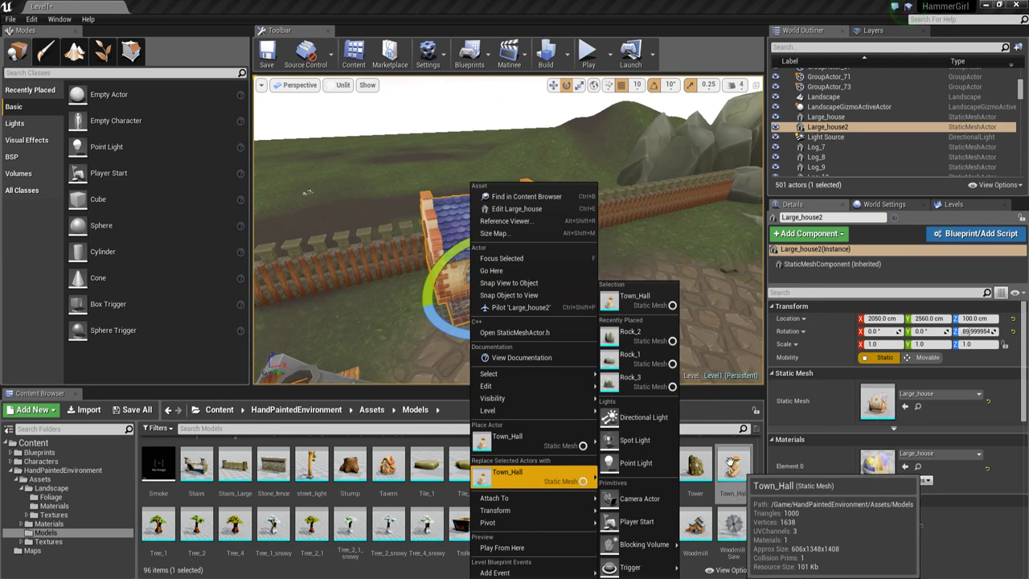
{"action": "left_click", "coordinate": [539, 483]}
- Rotate the replacement Town_Hall to -90° about Z and nudge it along Y toward the stone plaza
{"action": "right_click_drag", "start_coordinate": [533, 302], "coordinate": [494, 292]}
{"action": "key", "text": "space"}
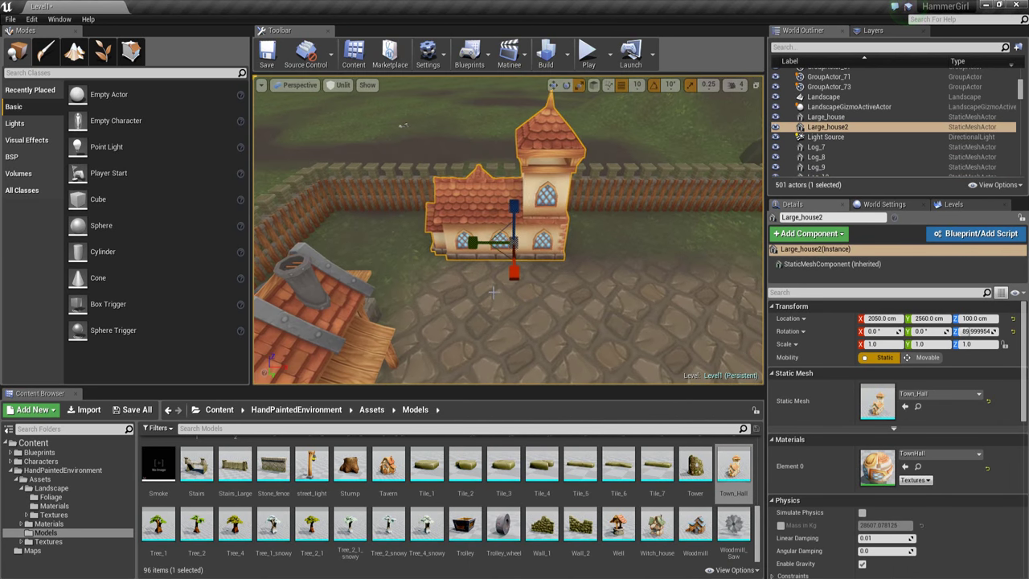
{"action": "left_click_drag", "start_coordinate": [499, 291], "coordinate": [945, 332]}
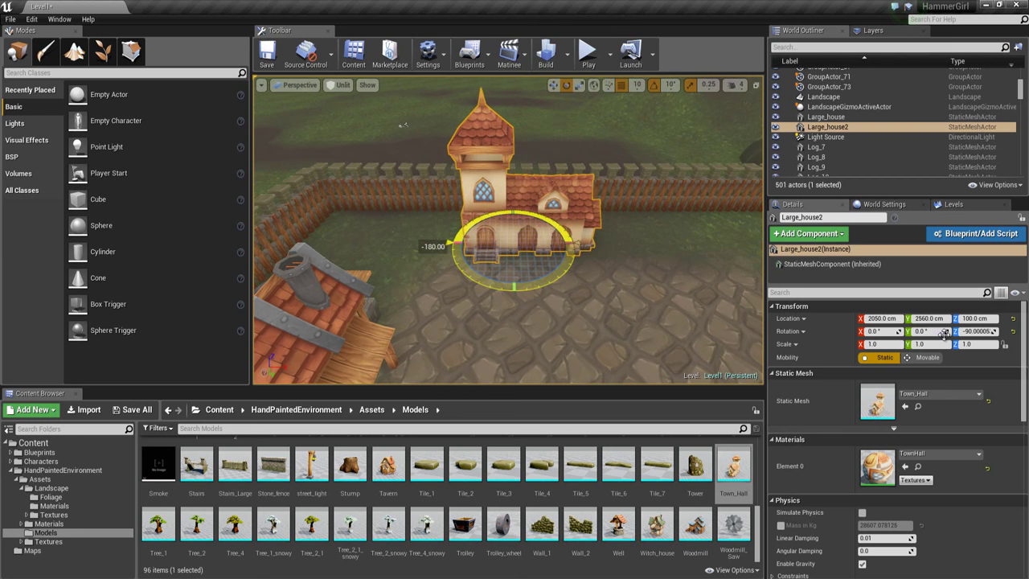
{"action": "right_click_drag", "start_coordinate": [517, 296], "coordinate": [536, 279]}
{"action": "key", "text": "space"}
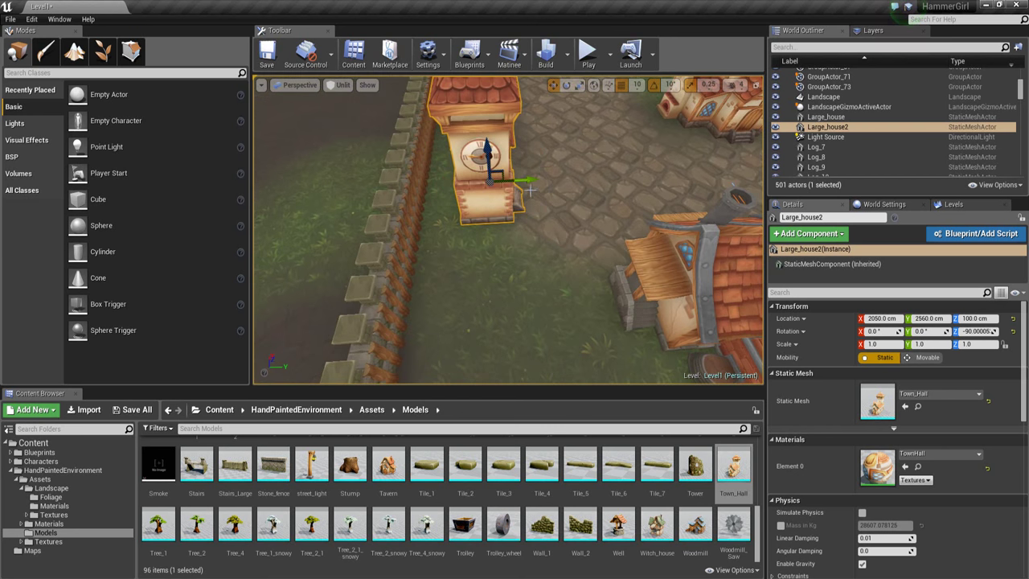
{"action": "left_click_drag", "start_coordinate": [557, 191], "coordinate": [569, 190]}
- Place a Fence mesh on the grass beside the Town Hall, at about X 2780, Y 2450
{"action": "right_click_drag", "start_coordinate": [570, 191], "coordinate": [410, 157]}
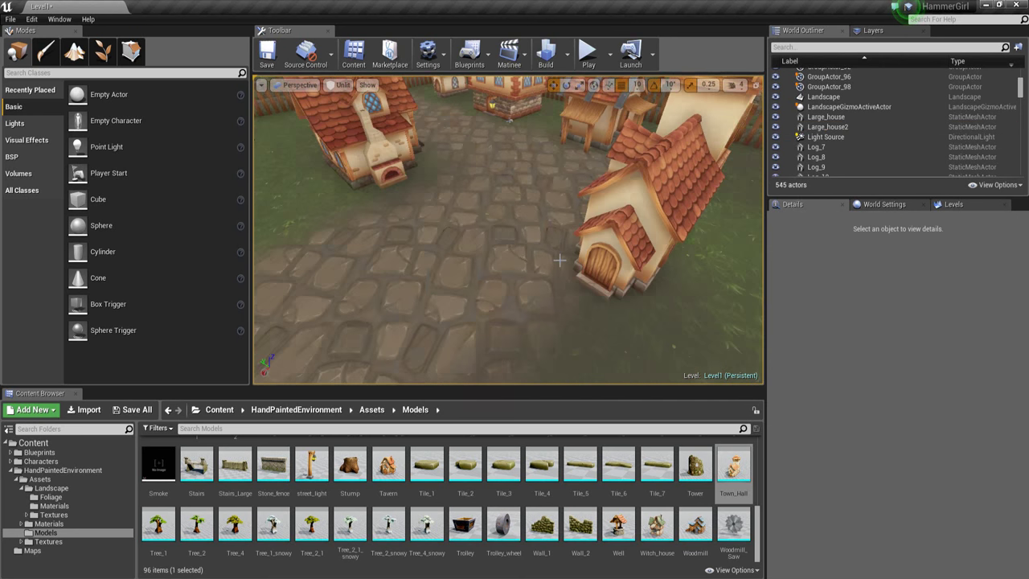
{"action": "right_click_drag", "start_coordinate": [386, 193], "coordinate": [418, 225]}
{"action": "scroll", "coordinate": [482, 526], "scroll_direction": "up", "scroll_amount": 2}
{"action": "scroll", "coordinate": [503, 528], "scroll_direction": "up", "scroll_amount": 2}
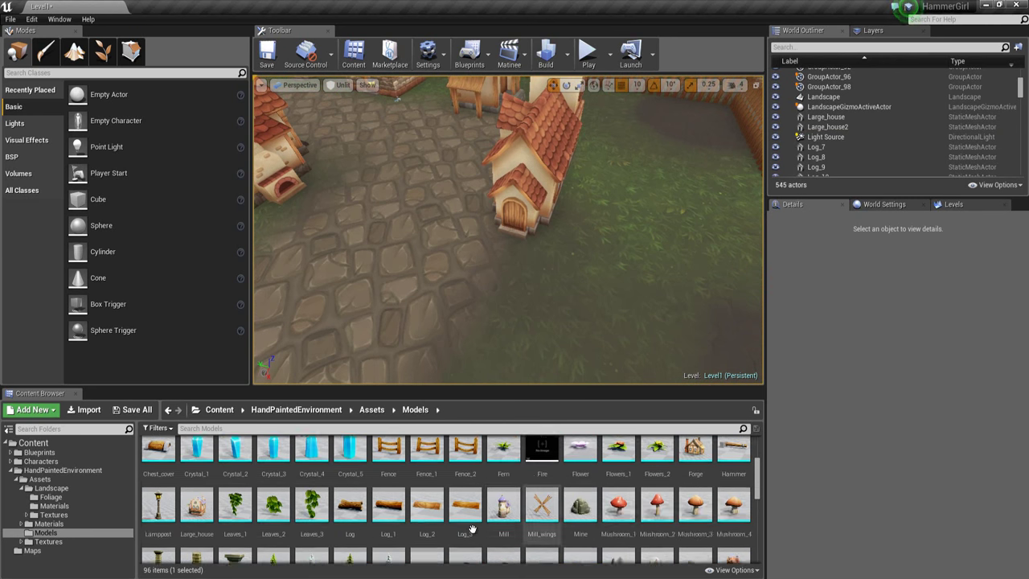
{"action": "left_click_drag", "start_coordinate": [388, 500], "coordinate": [579, 243]}
{"action": "right_click_drag", "start_coordinate": [579, 243], "coordinate": [502, 291]}
{"action": "key", "text": "e"}
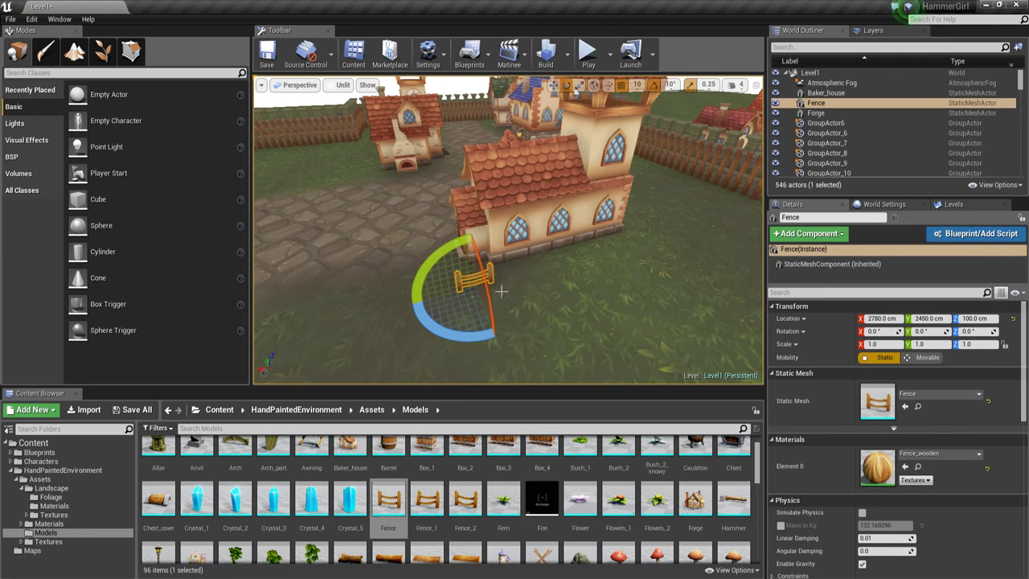
- Rotate the fence segment to -90° about Z and move it to X 2740, Y 2550 against the Town Hall's door end
{"action": "right_click_drag", "start_coordinate": [499, 341], "coordinate": [541, 296]}
{"action": "key", "text": "w"}
{"action": "left_click_drag", "start_coordinate": [494, 306], "coordinate": [516, 304]}
{"action": "right_click_drag", "start_coordinate": [516, 304], "coordinate": [736, 313]}
{"action": "left_click_drag", "start_coordinate": [505, 218], "coordinate": [472, 221]}
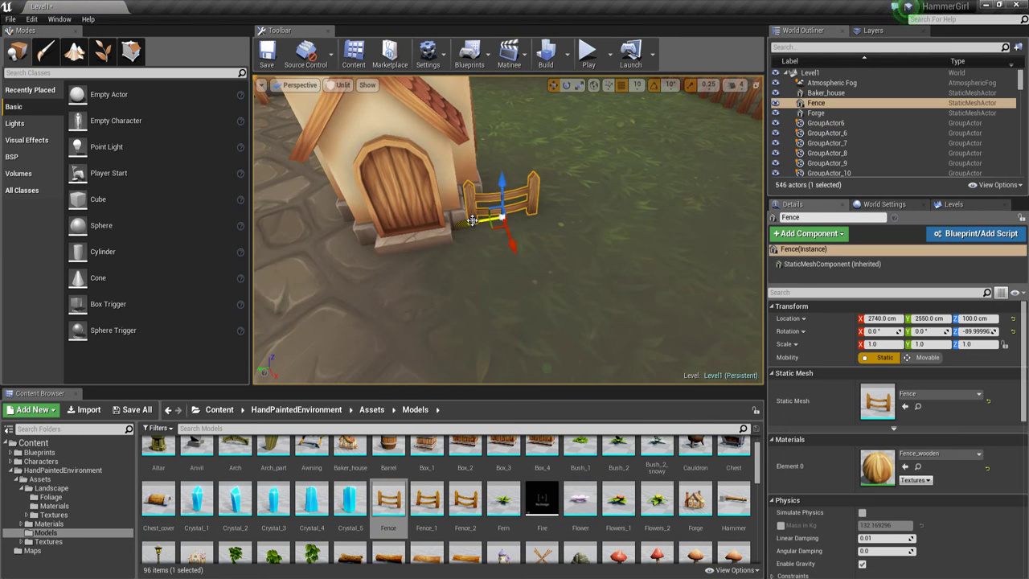
- Duplicate the fence segment along Y at X 2740 into a row of six running toward the palisade
{"action": "right_click_drag", "start_coordinate": [472, 221], "coordinate": [439, 256]}
{"action": "left_click_drag", "start_coordinate": [434, 258], "coordinate": [498, 274], "text": "alt"}
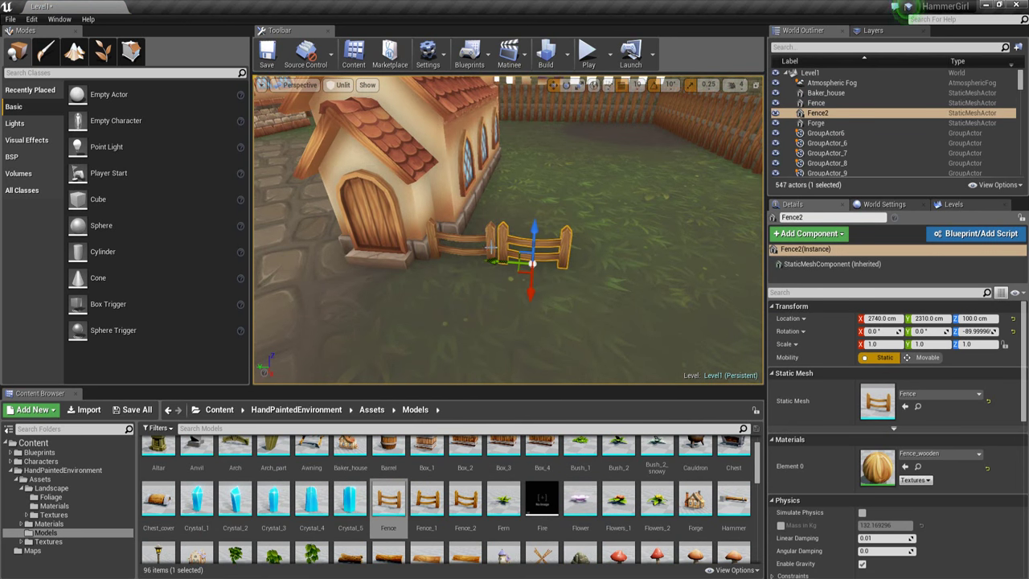
{"action": "left_click", "coordinate": [429, 259], "text": "ctrl"}
{"action": "scroll", "coordinate": [435, 252], "scroll_direction": "up", "scroll_amount": 4}
{"action": "left_click_drag", "start_coordinate": [389, 292], "coordinate": [730, 348], "text": "alt"}
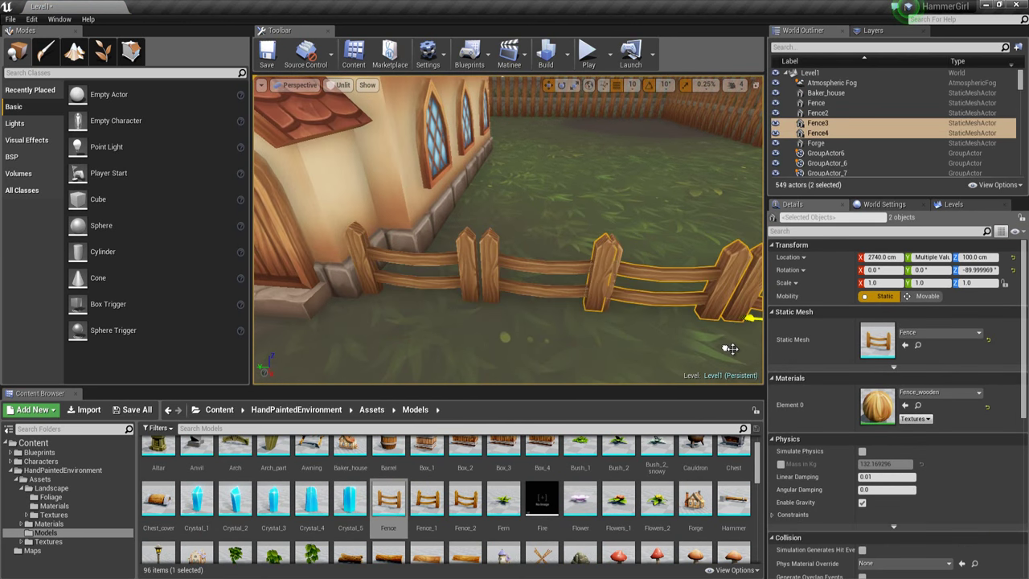
{"action": "right_click_drag", "start_coordinate": [692, 315], "coordinate": [420, 290]}
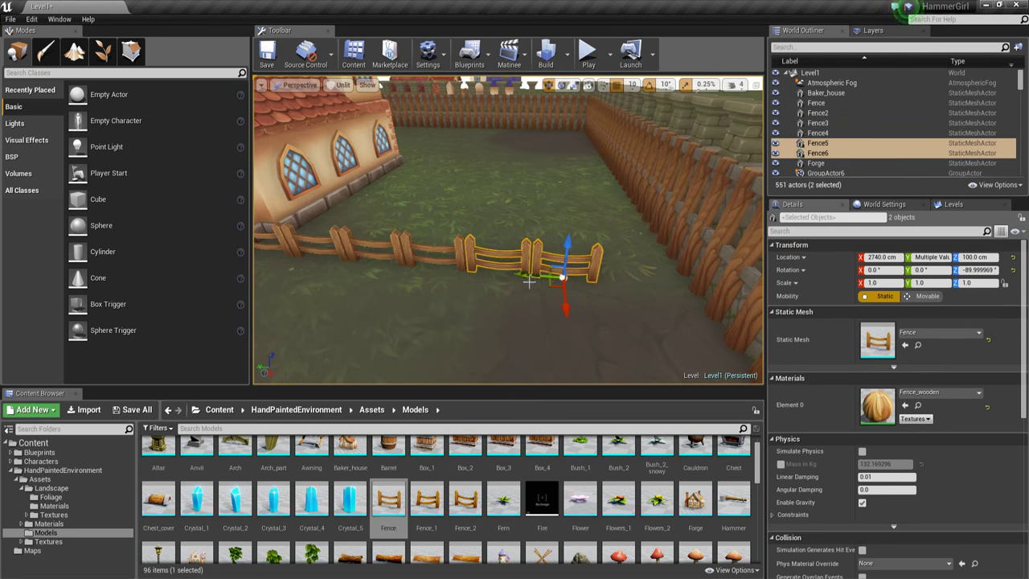
- Delete one fence segment near the palisade to leave an opening in the row
{"action": "key", "text": "Escape"}
{"action": "right_click_drag", "start_coordinate": [529, 282], "coordinate": [378, 189]}
{"action": "left_click", "coordinate": [486, 275]}
{"action": "key", "text": "Delete"}
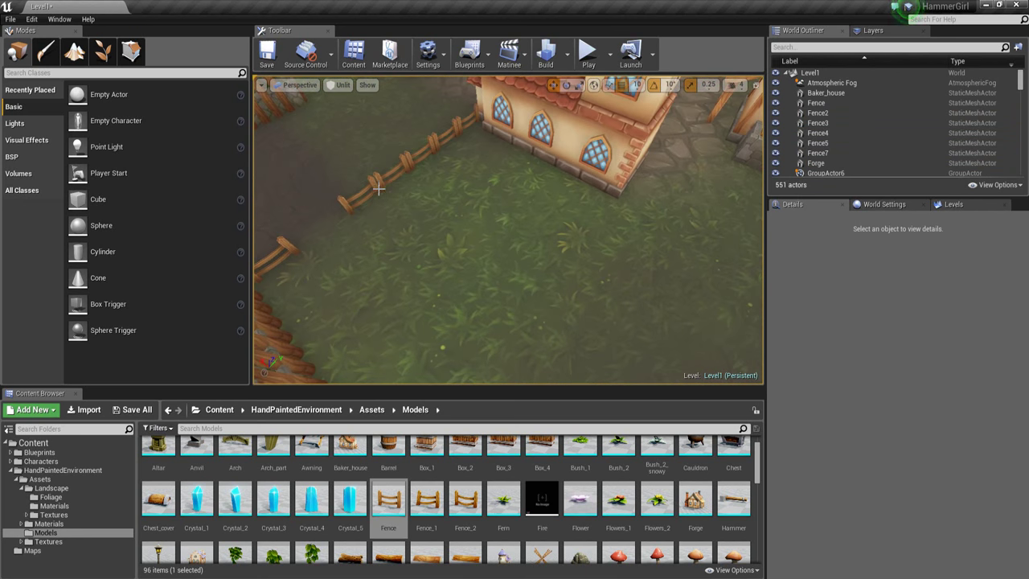
- Duplicate the fence run, including the end segment by the palisade, along the Town Hall's tower side at X 1520
{"action": "left_click", "coordinate": [379, 189]}
{"action": "left_click", "coordinate": [413, 157], "text": "ctrl"}
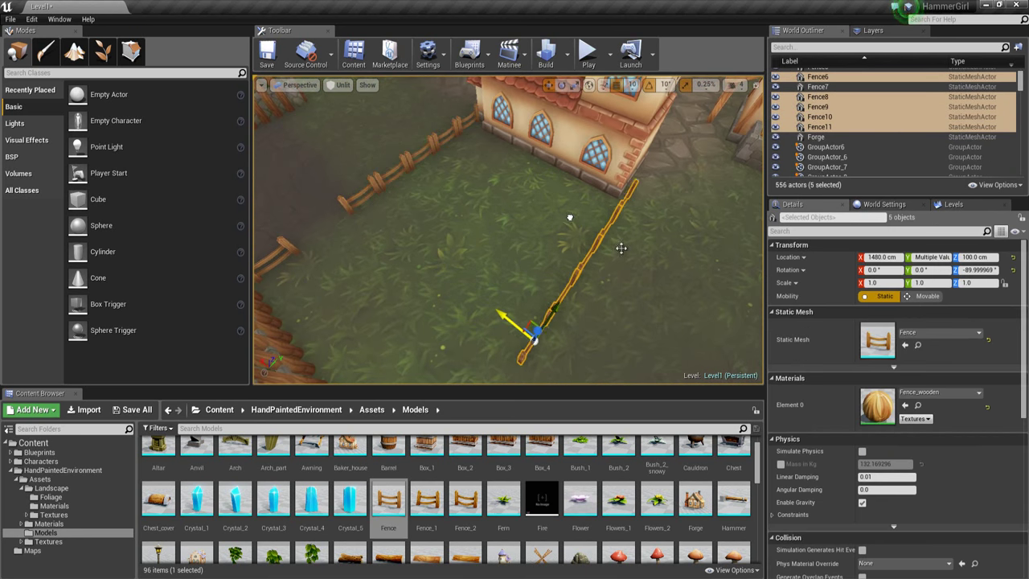
{"action": "left_click_drag", "start_coordinate": [621, 248], "coordinate": [700, 300]}
{"action": "mouse_move", "coordinate": [566, 246]}
{"action": "right_mouse_down"}
{"action": "mouse_move", "coordinate": [603, 257]}
{"action": "mouse_move", "coordinate": [635, 241]}
{"action": "mouse_move", "coordinate": [566, 246]}
{"action": "right_mouse_up"}
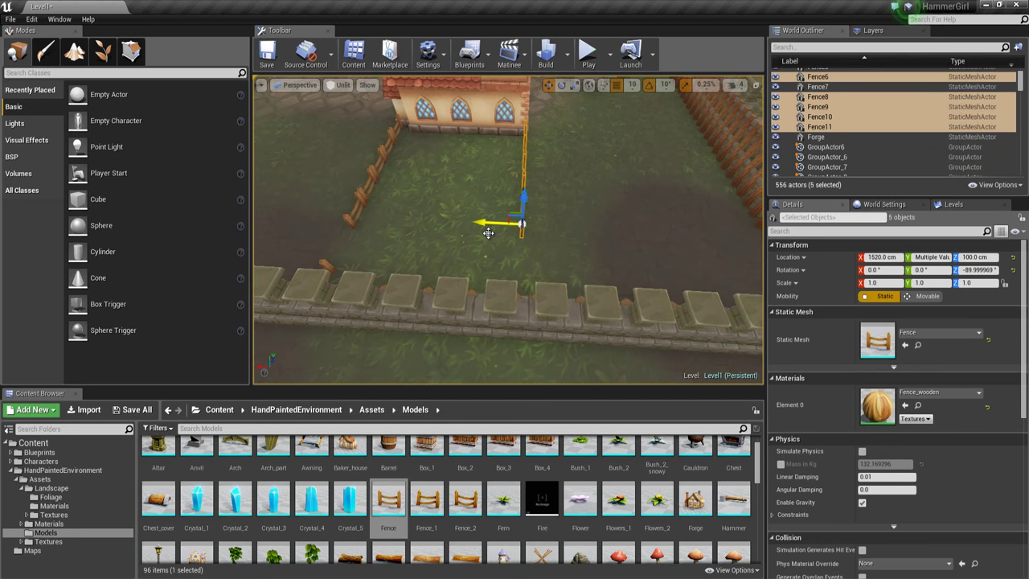
{"action": "right_click_drag", "start_coordinate": [488, 233], "coordinate": [333, 198]}
{"action": "right_click_drag", "start_coordinate": [409, 235], "coordinate": [591, 245]}
{"action": "left_click", "coordinate": [487, 225]}
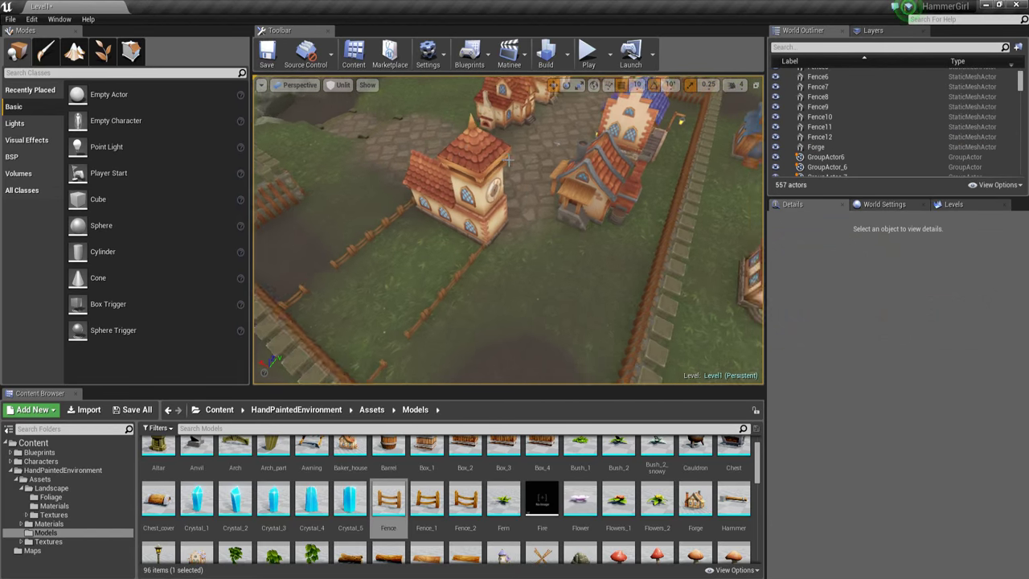
- Move the Forge into the palisade corner next to the Town Hall's fence, at about X 390, Y 1470, with its stone steps facing the village
{"action": "scroll", "coordinate": [718, 502], "scroll_direction": "down", "scroll_amount": 2}
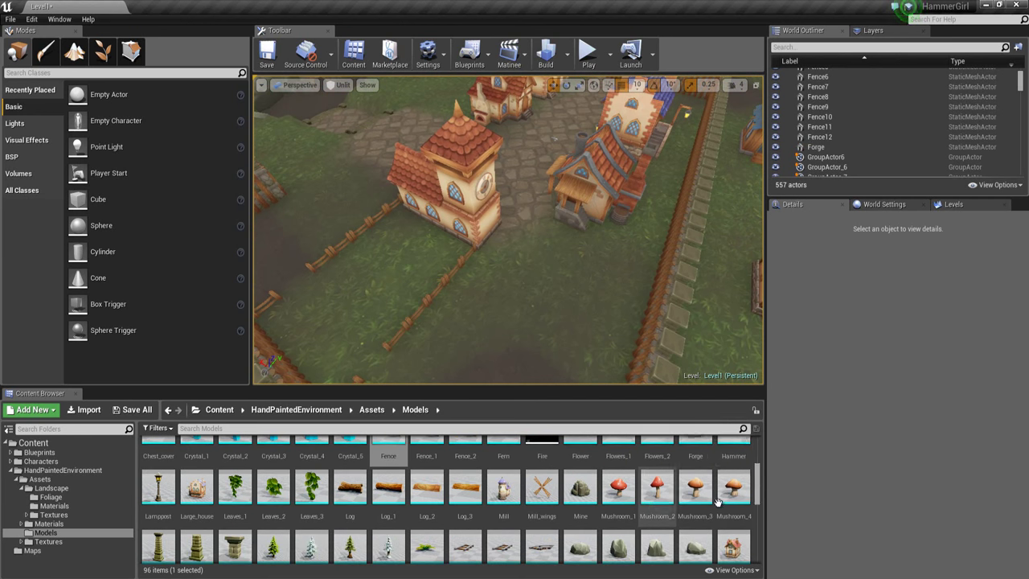
{"action": "scroll", "coordinate": [718, 501], "scroll_direction": "up", "scroll_amount": 1}
{"action": "left_click", "coordinate": [590, 279]}
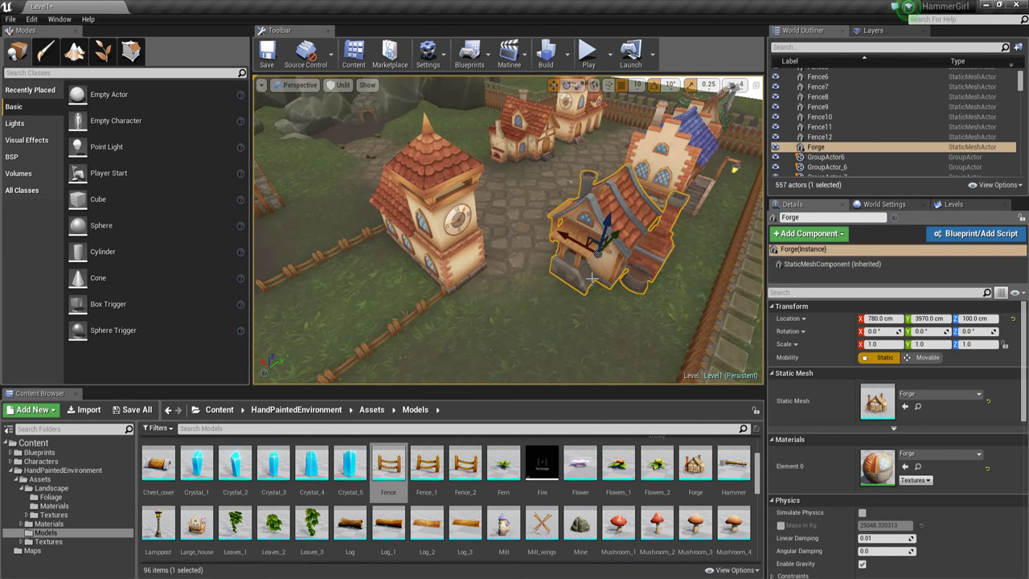
{"action": "key", "text": "ctrl+b"}
{"action": "right_click_drag", "start_coordinate": [547, 272], "coordinate": [469, 279]}
{"action": "left_click_drag", "start_coordinate": [468, 279], "coordinate": [451, 286], "text": "alt"}
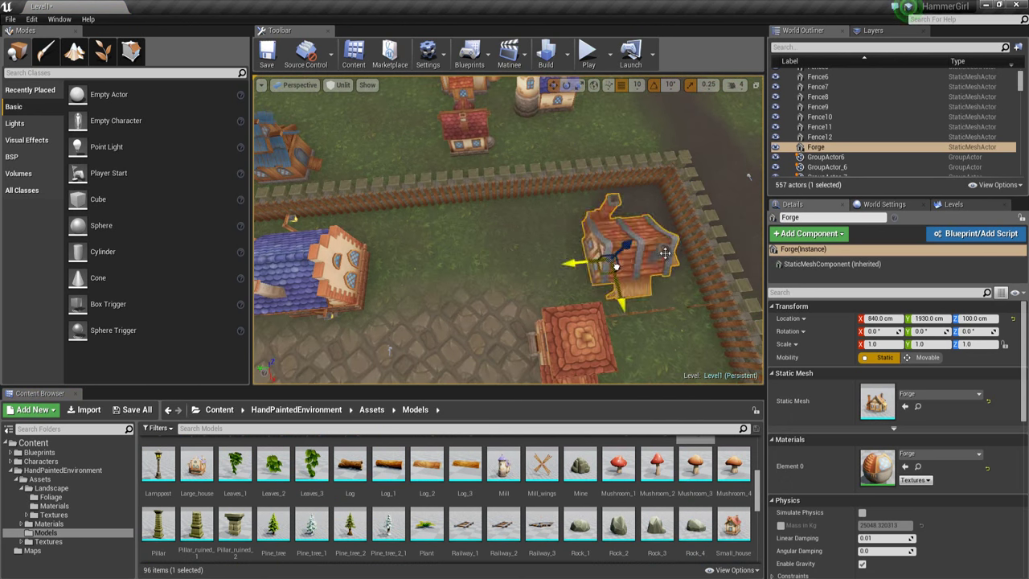
{"action": "left_click_drag", "start_coordinate": [617, 267], "coordinate": [643, 223]}
{"action": "right_click_drag", "start_coordinate": [673, 245], "coordinate": [644, 212]}
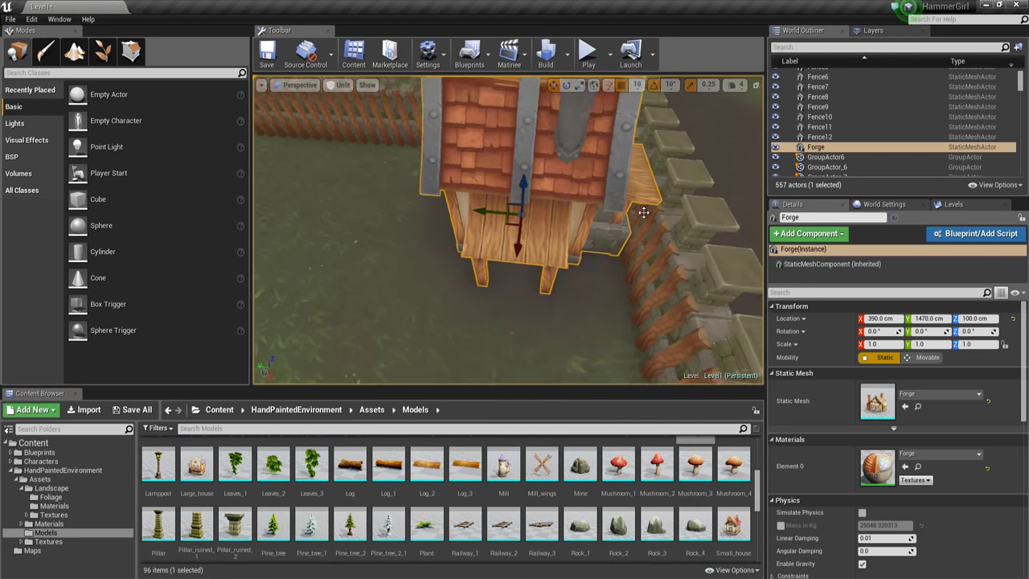
{"action": "left_click_drag", "start_coordinate": [644, 212], "coordinate": [549, 287], "text": "alt"}
- Paint the landscape with the Ground_3 layer at brush size 500 in front of the Forge, between palisade and fence, down to the plaza paving
{"action": "left_click", "coordinate": [549, 287]}
{"action": "right_click_drag", "start_coordinate": [549, 287], "coordinate": [521, 301]}
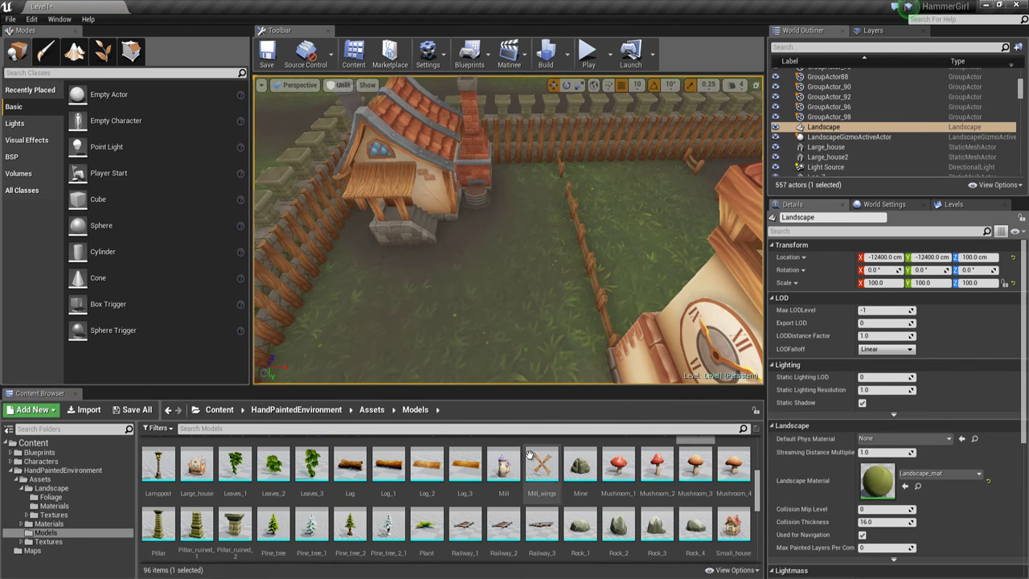
{"action": "left_click", "coordinate": [74, 53]}
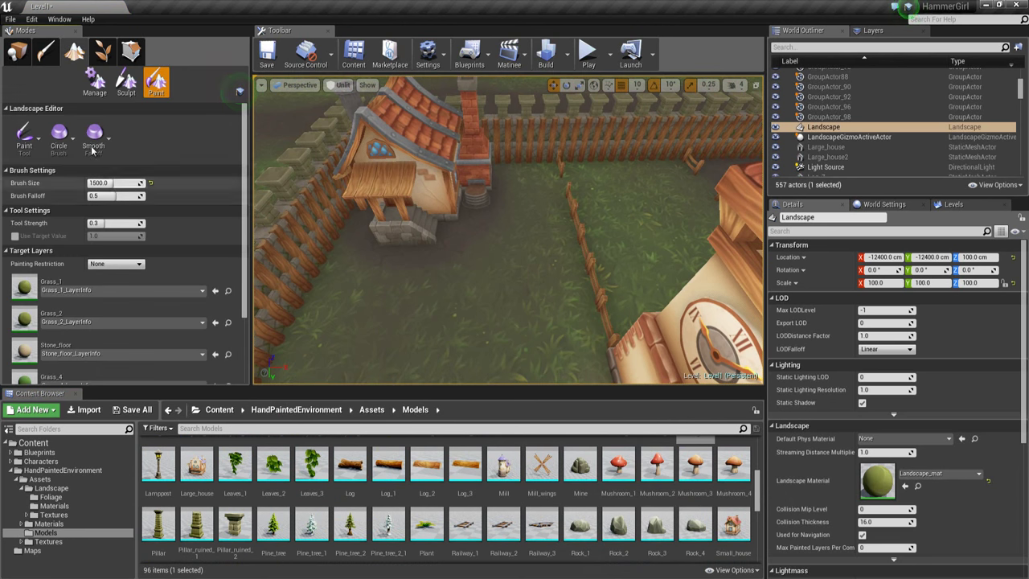
{"action": "scroll", "coordinate": [120, 324], "scroll_direction": "down", "scroll_amount": 4}
{"action": "left_click", "coordinate": [78, 357]}
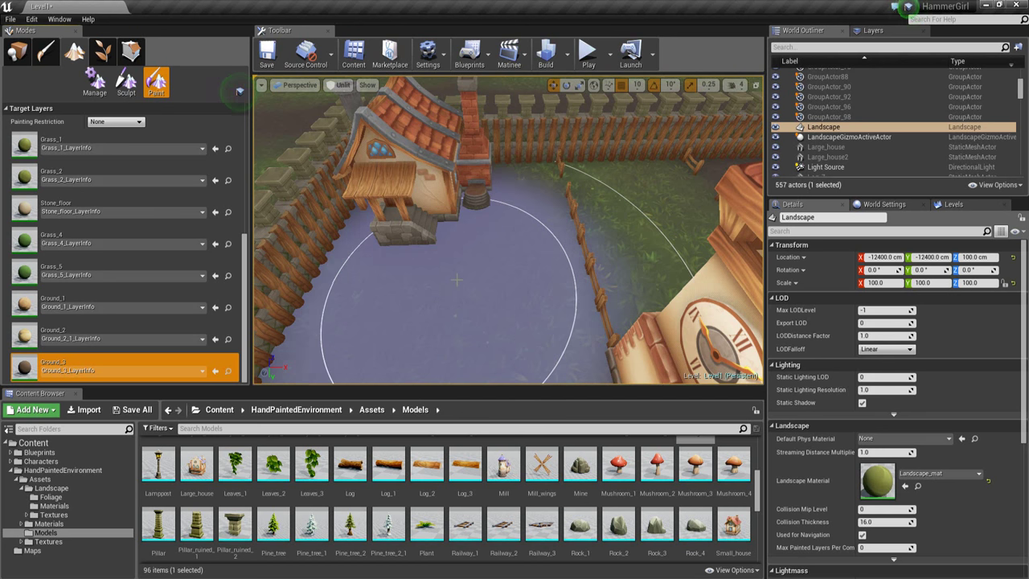
{"action": "right_click_drag", "start_coordinate": [456, 280], "coordinate": [466, 290]}
{"action": "scroll", "coordinate": [47, 236], "scroll_direction": "up", "scroll_amount": 2}
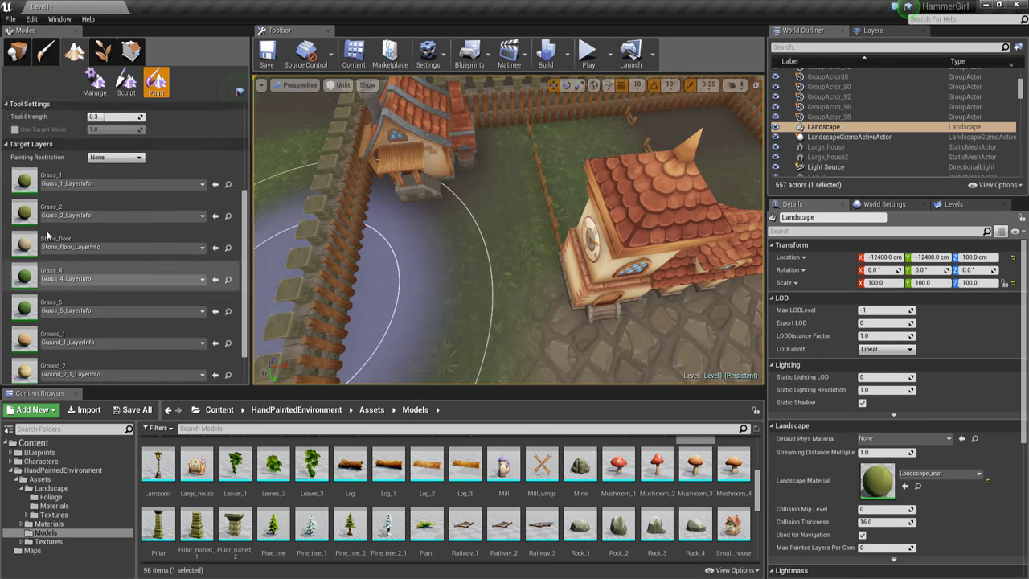
{"action": "scroll", "coordinate": [48, 235], "scroll_direction": "up", "scroll_amount": 2}
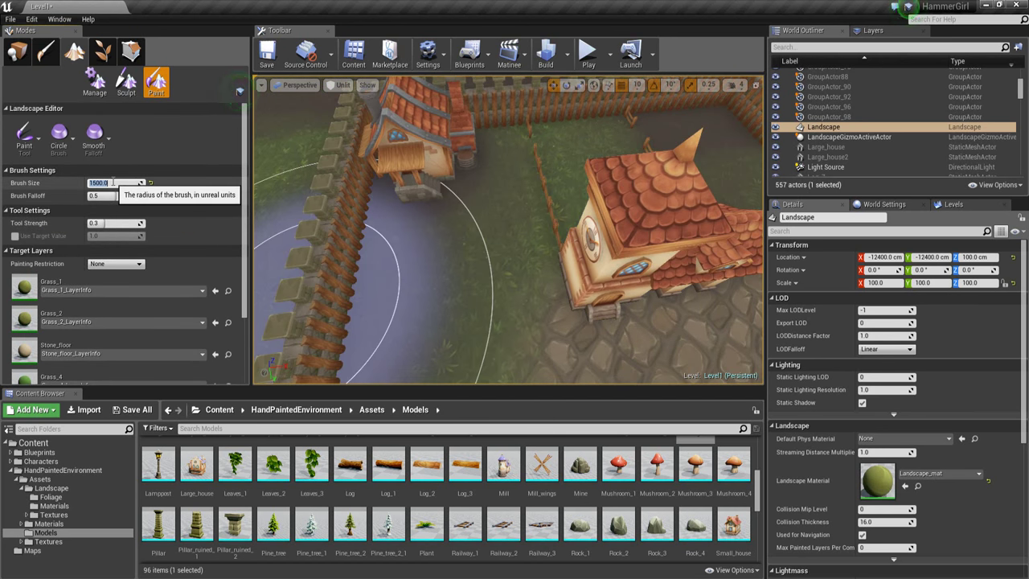
{"action": "key", "text": "Return"}
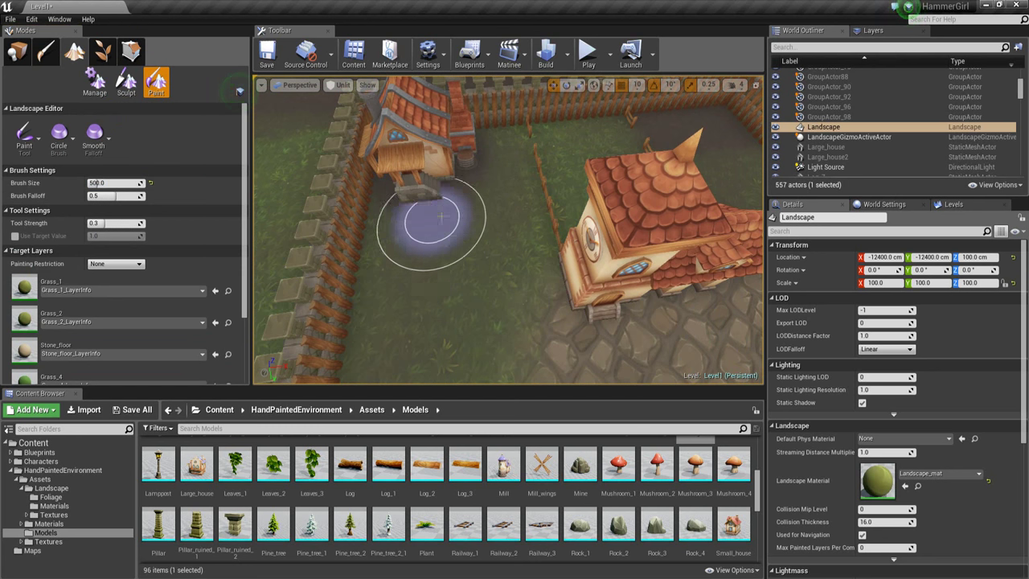
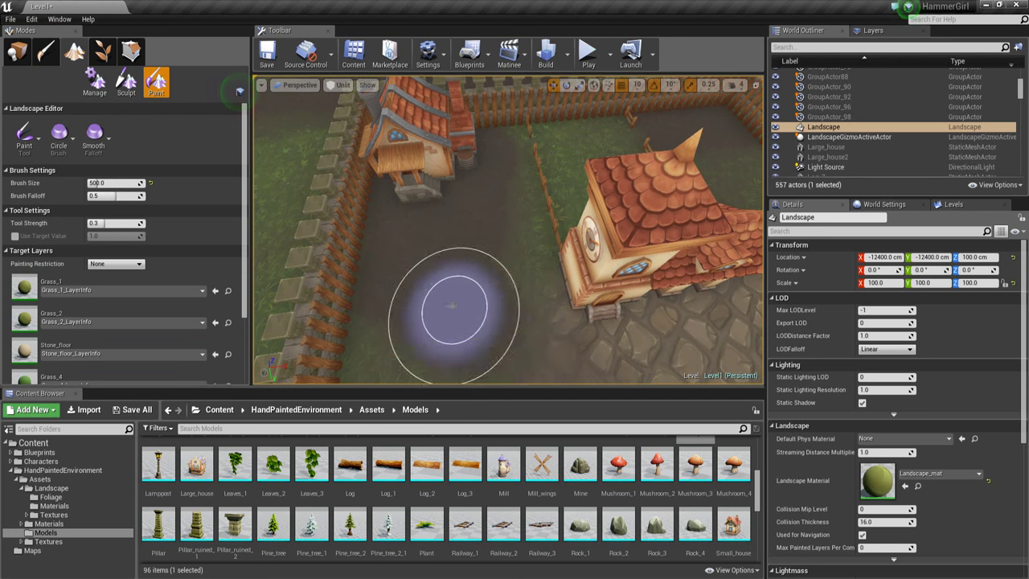
{"action": "right_click_drag", "start_coordinate": [481, 234], "coordinate": [480, 238]}
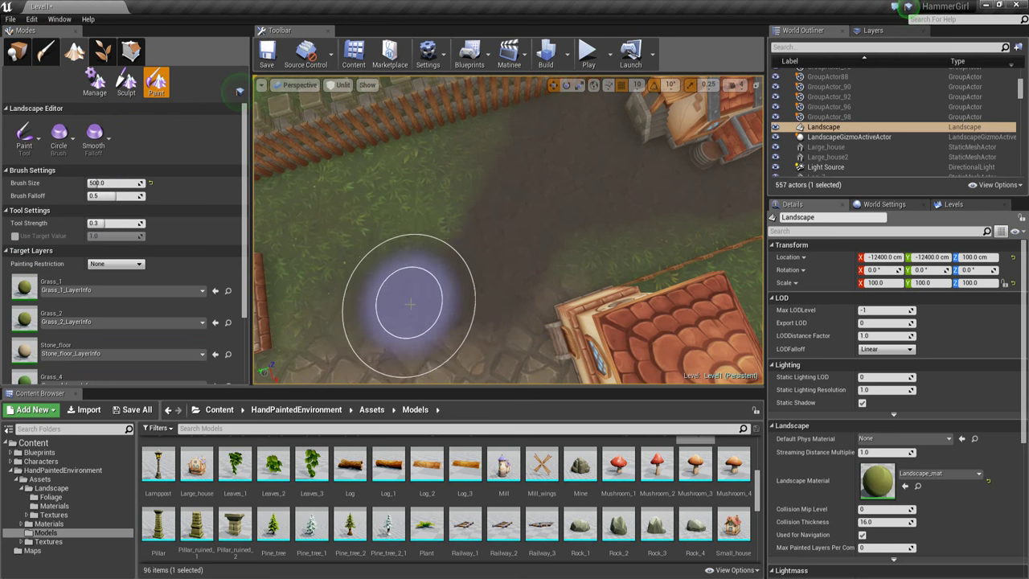
{"action": "mouse_move", "coordinate": [402, 314]}
{"action": "right_mouse_down"}
{"action": "mouse_move", "coordinate": [509, 216]}
{"action": "mouse_move", "coordinate": [214, 239]}
{"action": "mouse_move", "coordinate": [282, 193]}
{"action": "mouse_move", "coordinate": [296, 197]}
{"action": "right_mouse_up"}
{"action": "right_click_drag", "start_coordinate": [516, 240], "coordinate": [515, 249]}
- Place an Anvil in front of the Forge at about X 410, Y 2490, rotated about -100° around the vertical axis
{"action": "scroll", "coordinate": [623, 502], "scroll_direction": "up", "scroll_amount": 3}
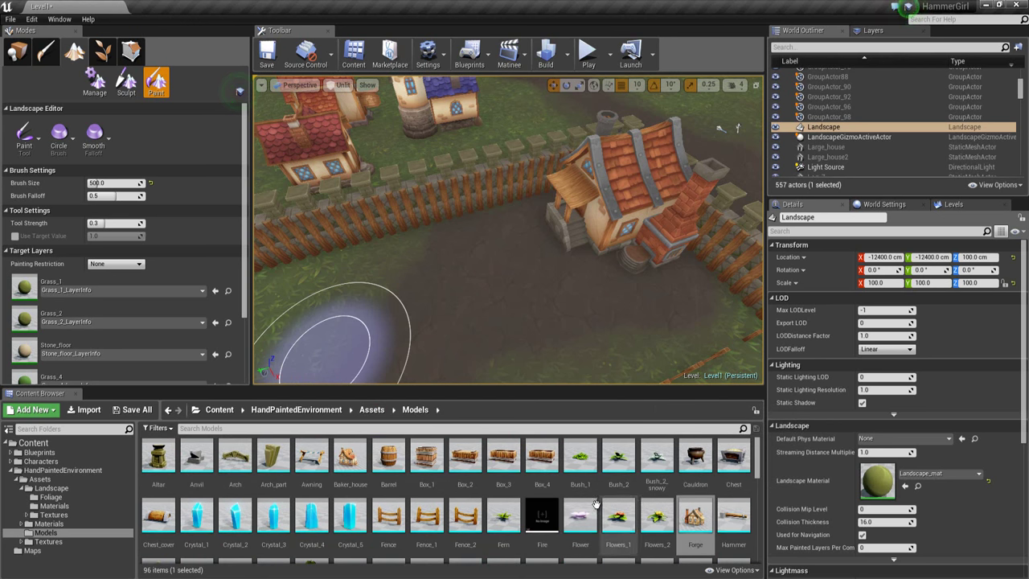
{"action": "left_click_drag", "start_coordinate": [196, 456], "coordinate": [576, 295]}
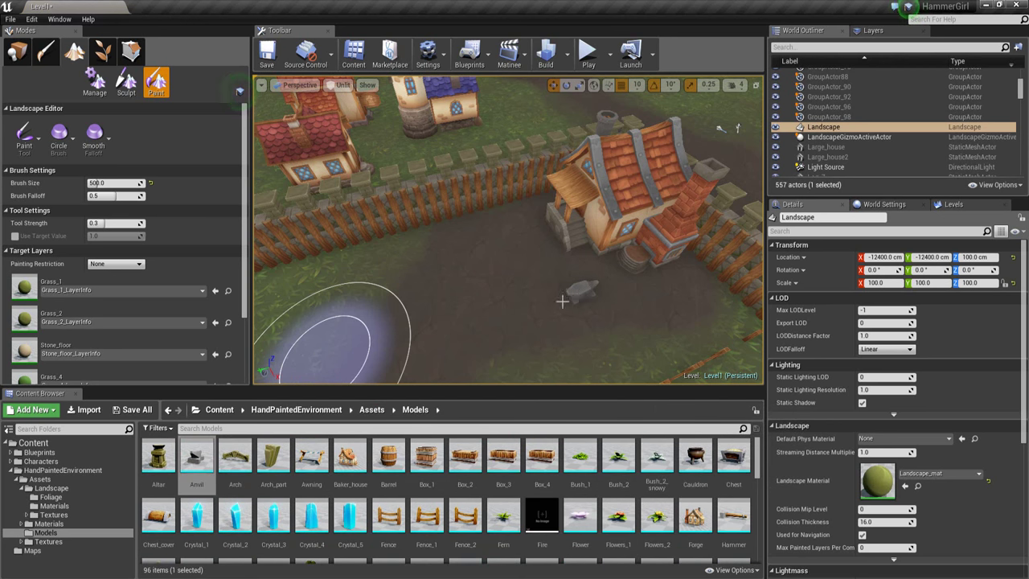
{"action": "right_click_drag", "start_coordinate": [562, 302], "coordinate": [638, 321]}
{"action": "left_click", "coordinate": [18, 51]}
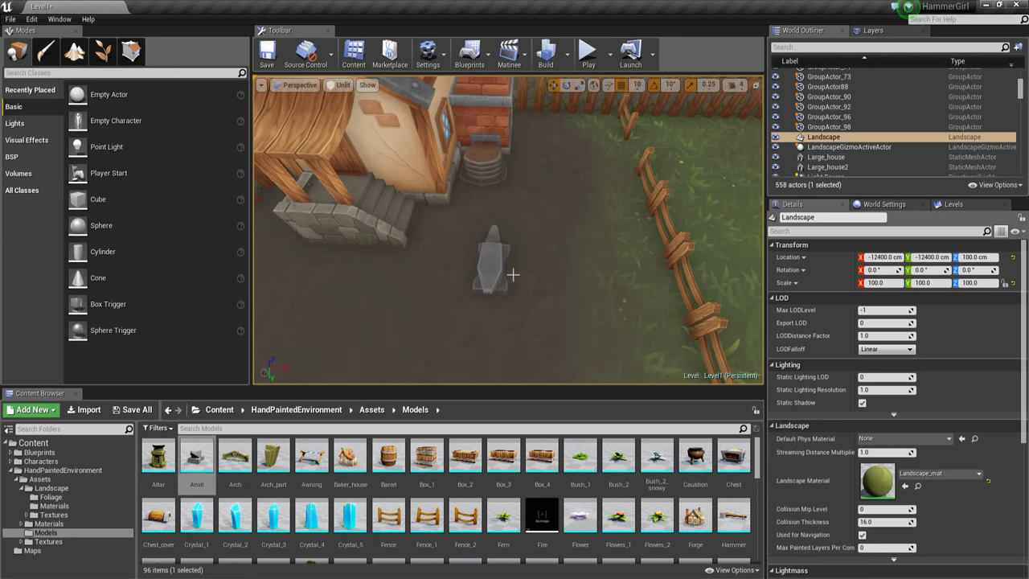
{"action": "scroll", "coordinate": [513, 274], "scroll_direction": "down", "scroll_amount": 5}
{"action": "left_click", "coordinate": [508, 238]}
{"action": "left_click_drag", "start_coordinate": [507, 241], "coordinate": [426, 247], "text": "alt"}
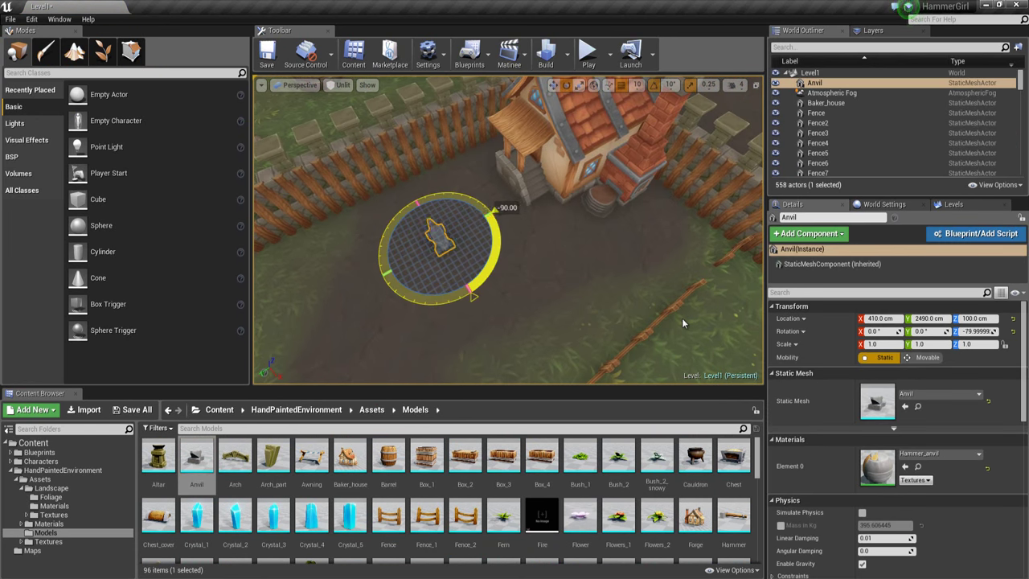
{"action": "mouse_move", "coordinate": [479, 308]}
{"action": "left_mouse_down", "text": "alt"}
{"action": "mouse_move", "coordinate": [530, 299]}
{"action": "mouse_move", "coordinate": [485, 301]}
{"action": "left_mouse_up", "text": "alt"}
{"action": "key", "text": "r"}
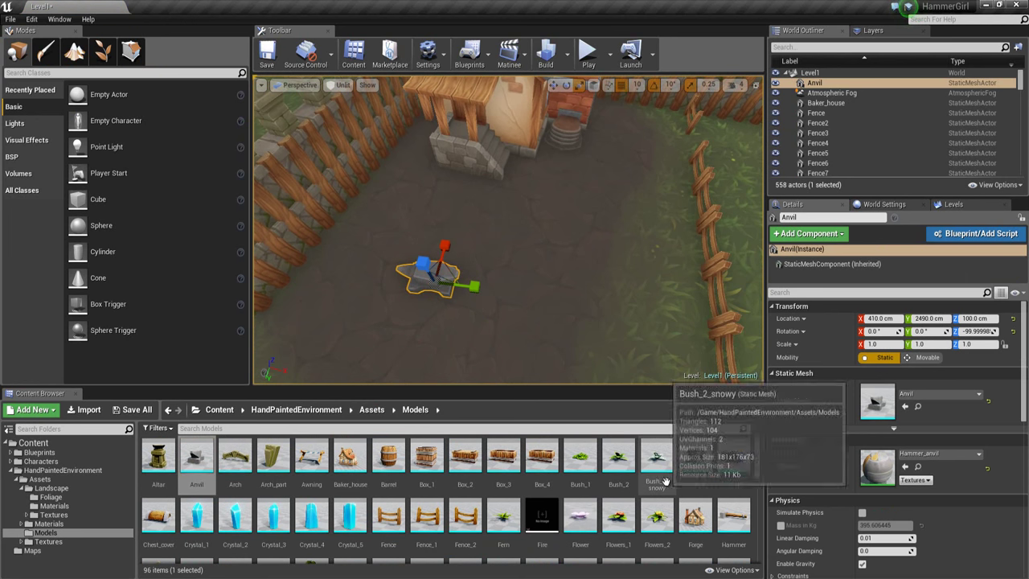
- Place a Trolley between the anvil and the Town Hall's fence at about X 1090, Y 2140
{"action": "scroll", "coordinate": [669, 481], "scroll_direction": "down", "scroll_amount": 1}
{"action": "scroll", "coordinate": [705, 492], "scroll_direction": "up", "scroll_amount": 1}
{"action": "scroll", "coordinate": [738, 503], "scroll_direction": "down", "scroll_amount": 1}
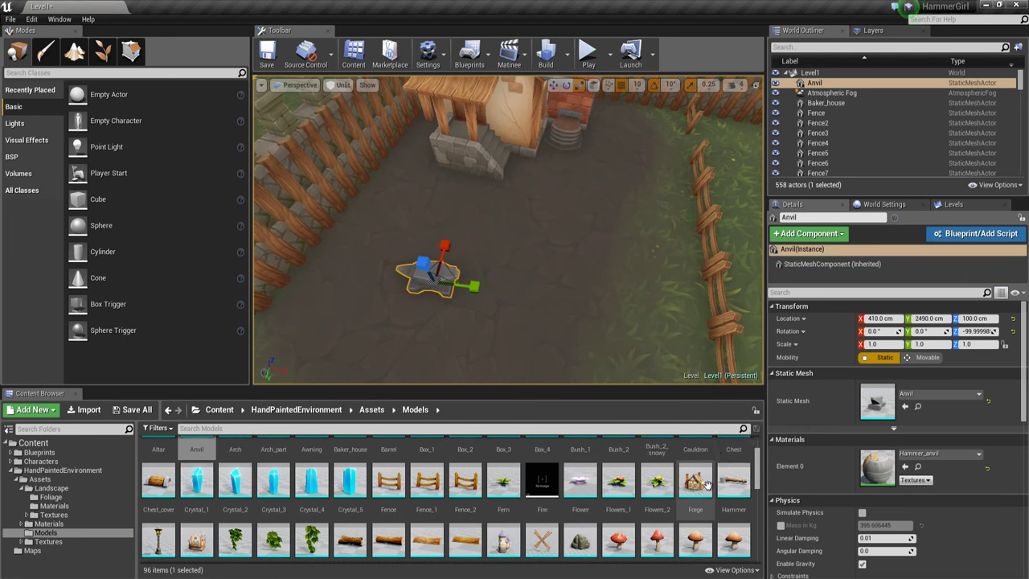
{"action": "scroll", "coordinate": [658, 495], "scroll_direction": "down", "scroll_amount": 1}
{"action": "scroll", "coordinate": [667, 495], "scroll_direction": "down", "scroll_amount": 1}
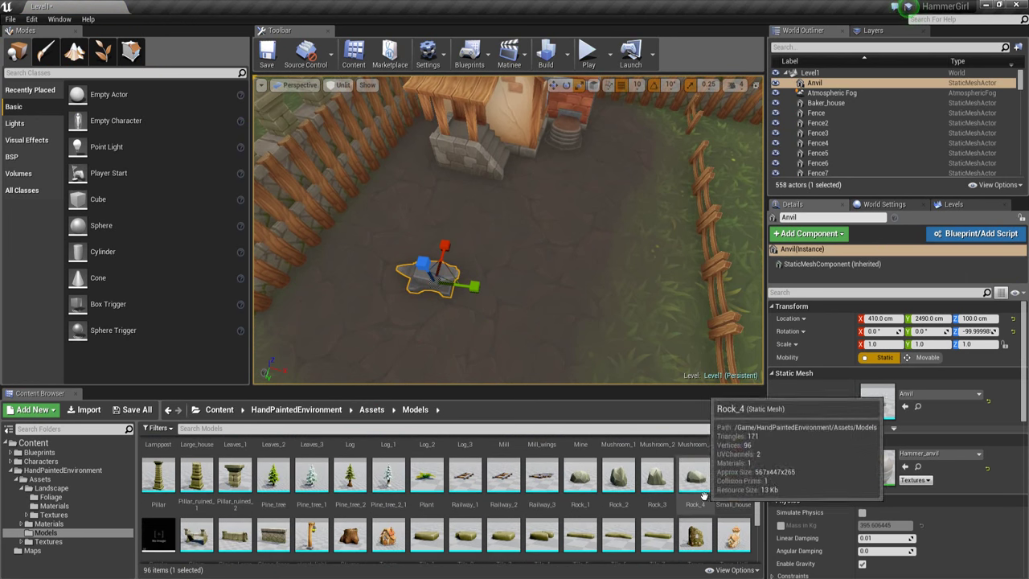
{"action": "scroll", "coordinate": [466, 492], "scroll_direction": "down", "scroll_amount": 1}
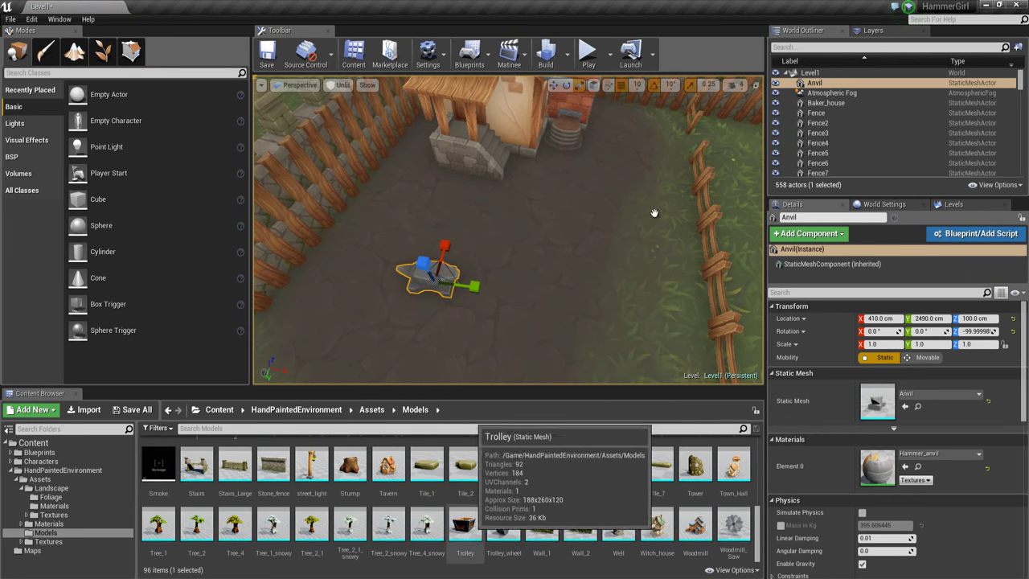
{"action": "left_click_drag", "start_coordinate": [467, 527], "coordinate": [613, 251]}
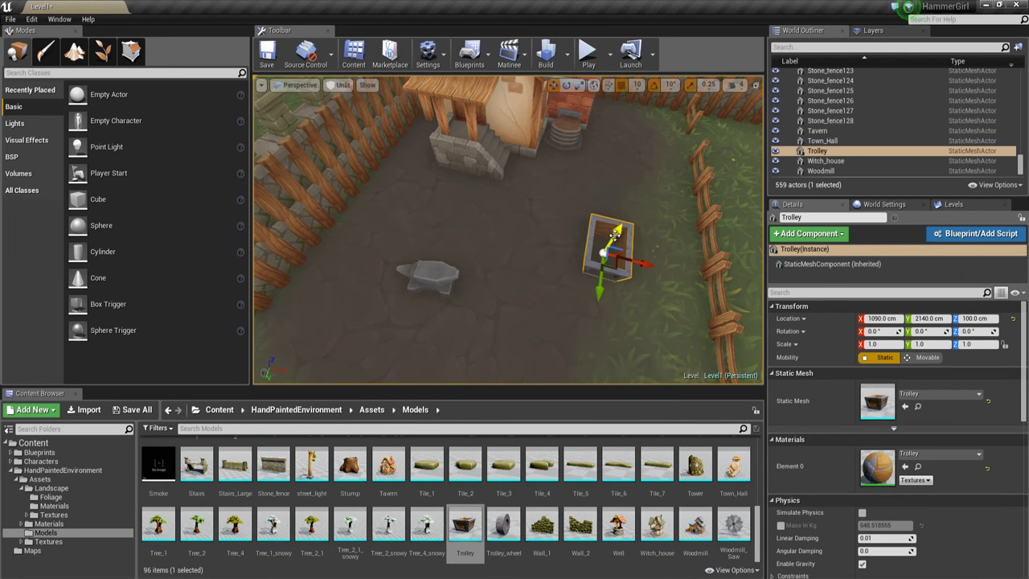
{"action": "scroll", "coordinate": [619, 229], "scroll_direction": "down", "scroll_amount": 5}
{"action": "key", "text": "Escape"}
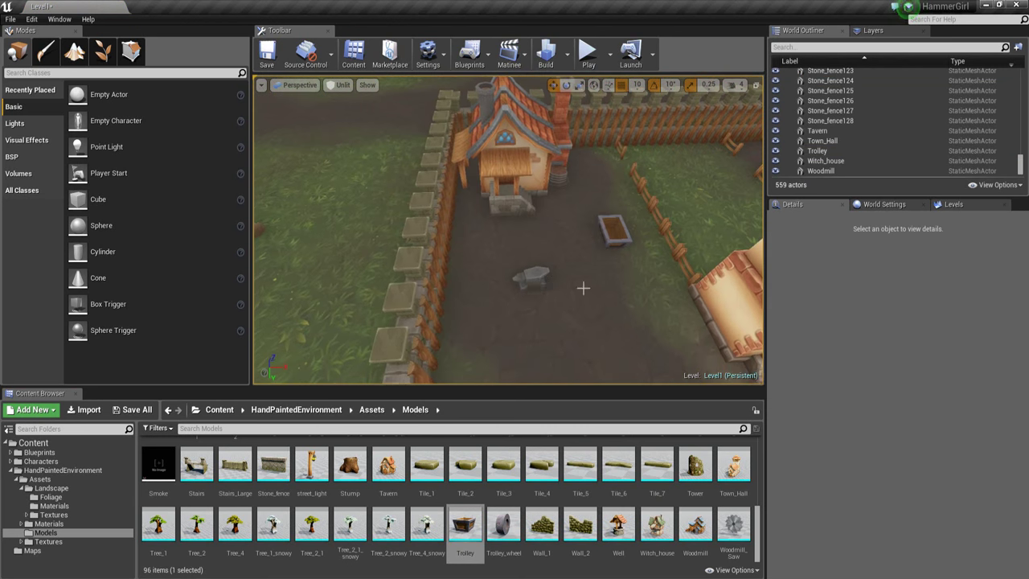
{"action": "left_click_drag", "start_coordinate": [584, 287], "coordinate": [525, 281], "text": "alt"}
{"action": "right_click_drag", "start_coordinate": [525, 281], "coordinate": [464, 287]}
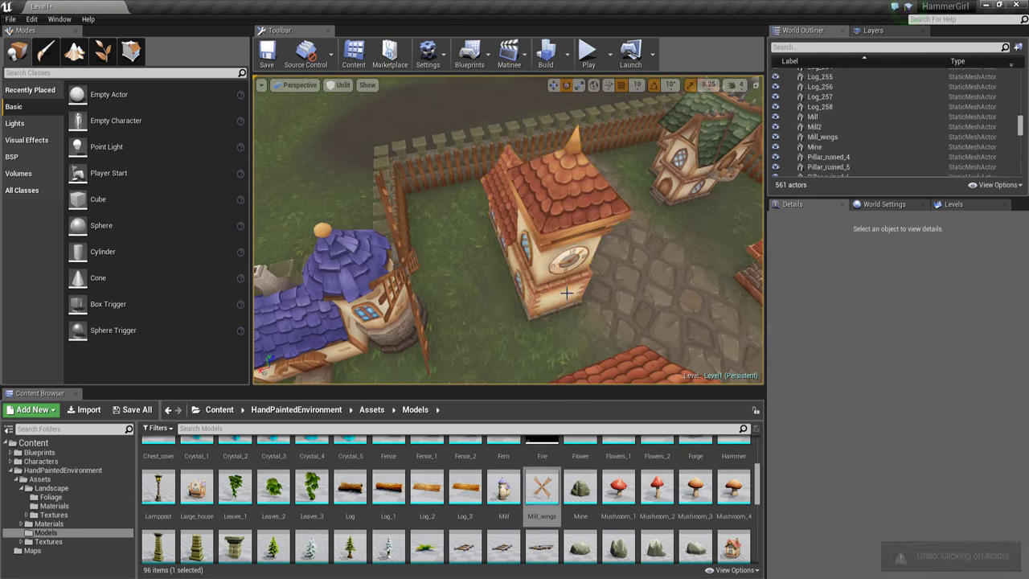
- Replace the blue-roofed large house at X 780, Y 5510 with the Tavern model
{"action": "left_click", "coordinate": [566, 293]}
{"action": "right_click_drag", "start_coordinate": [566, 293], "coordinate": [557, 292]}
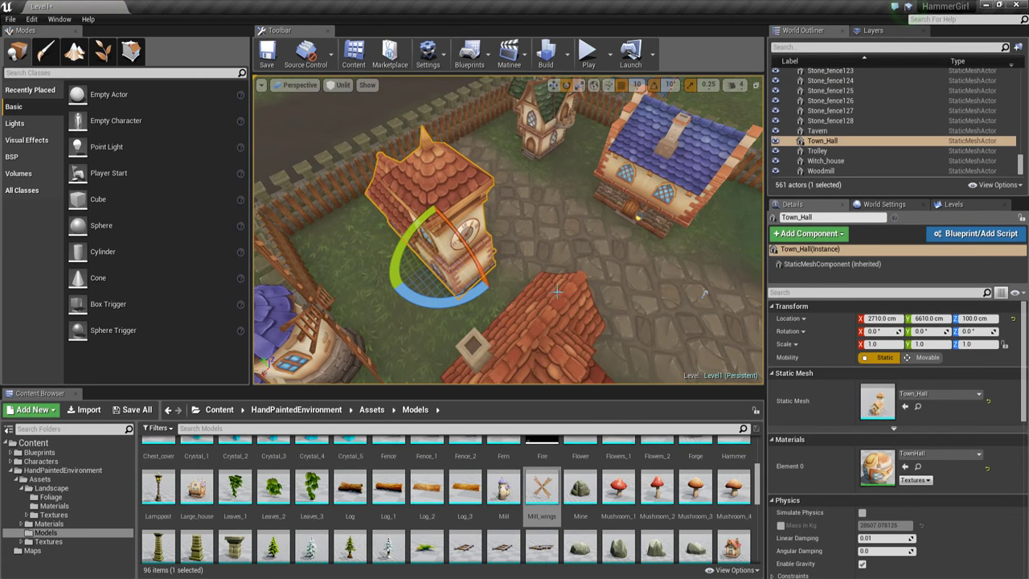
{"action": "left_click", "coordinate": [679, 194]}
{"action": "key", "text": "ctrl+b"}
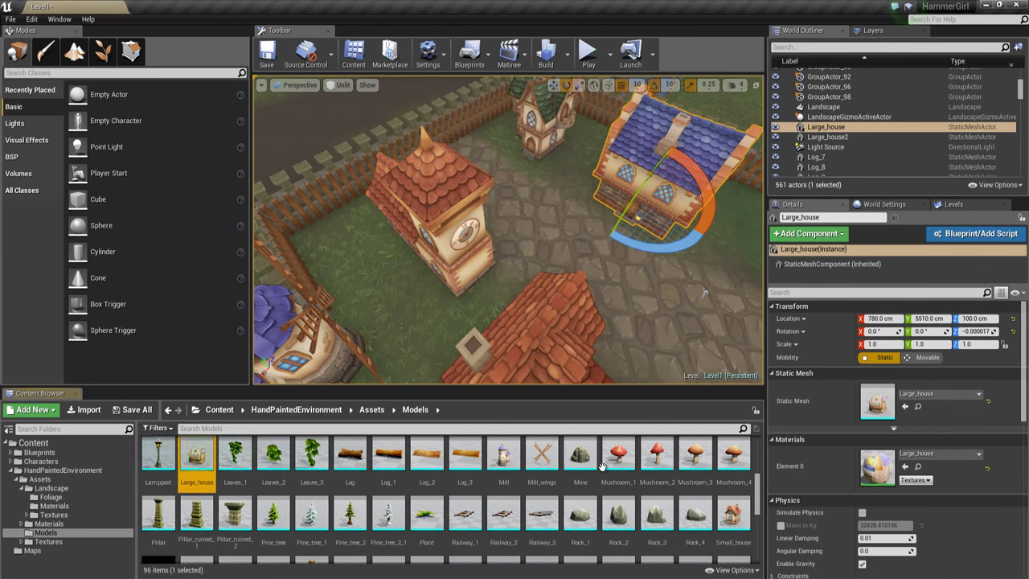
{"action": "right_click_drag", "start_coordinate": [572, 528], "coordinate": [586, 492]}
{"action": "scroll", "coordinate": [586, 491], "scroll_direction": "down", "scroll_amount": 3}
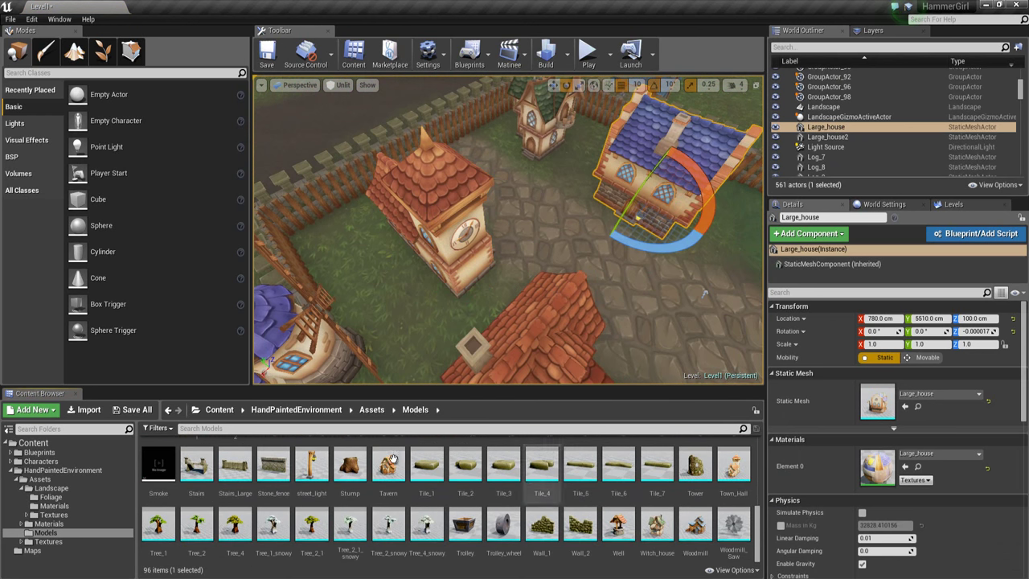
{"action": "right_click_drag", "start_coordinate": [533, 307], "coordinate": [479, 233]}
{"action": "key", "text": "w"}
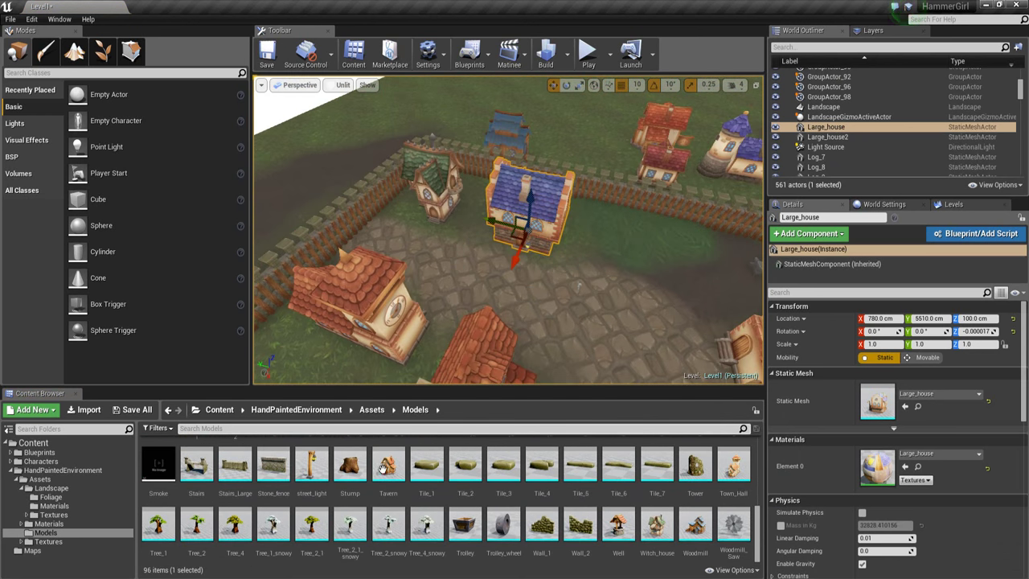
{"action": "left_click", "coordinate": [389, 468]}
{"action": "right_click", "coordinate": [551, 209]}
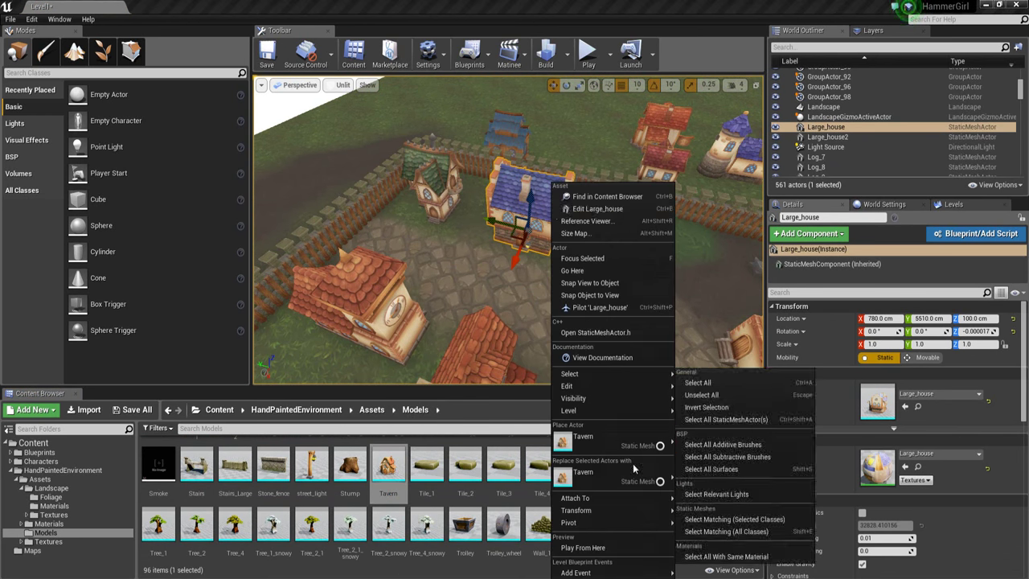
{"action": "left_click", "coordinate": [619, 482]}
- Rotate the Tavern around its vertical axis so its entrance faces the paved plaza
{"action": "right_click_drag", "start_coordinate": [537, 307], "coordinate": [515, 322]}
{"action": "key", "text": "e"}
{"action": "left_click_drag", "start_coordinate": [536, 307], "coordinate": [483, 303]}
{"action": "right_click_drag", "start_coordinate": [536, 308], "coordinate": [555, 289]}
{"action": "key", "text": "w"}
- Delete the green-roofed witch house beside the Tavern
{"action": "left_click", "coordinate": [641, 255]}
{"action": "right_click_drag", "start_coordinate": [642, 291], "coordinate": [667, 274]}
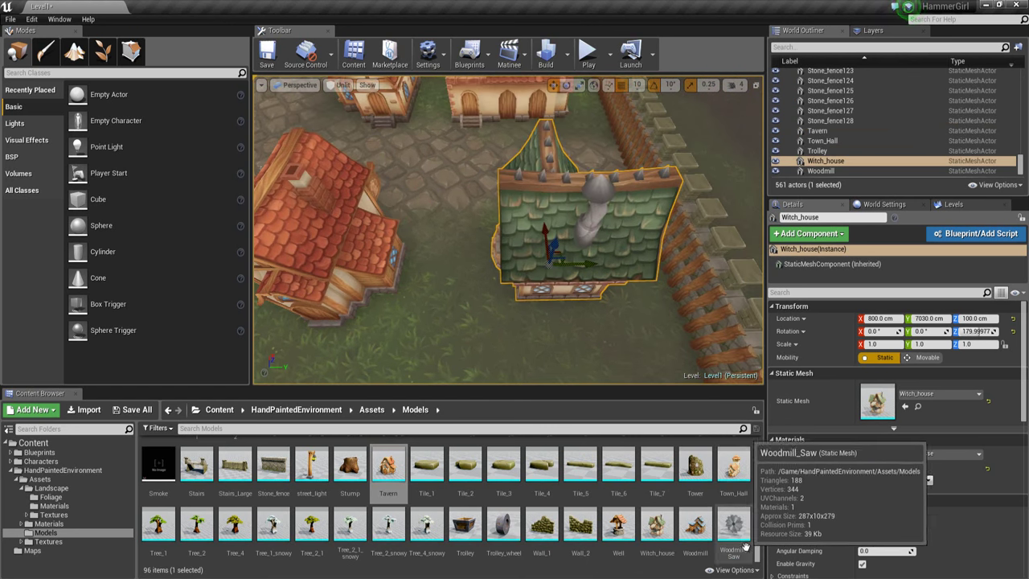
{"action": "scroll", "coordinate": [736, 526], "scroll_direction": "up", "scroll_amount": 2}
{"action": "right_click_drag", "start_coordinate": [563, 310], "coordinate": [563, 278]}
{"action": "key", "text": "Delete"}
- Place a Small_house beside the Tavern at about X 910, Y 6530, rotated 90° so its door faces the paving
{"action": "left_click_drag", "start_coordinate": [733, 479], "coordinate": [551, 318]}
{"action": "right_click_drag", "start_coordinate": [551, 318], "coordinate": [583, 322]}
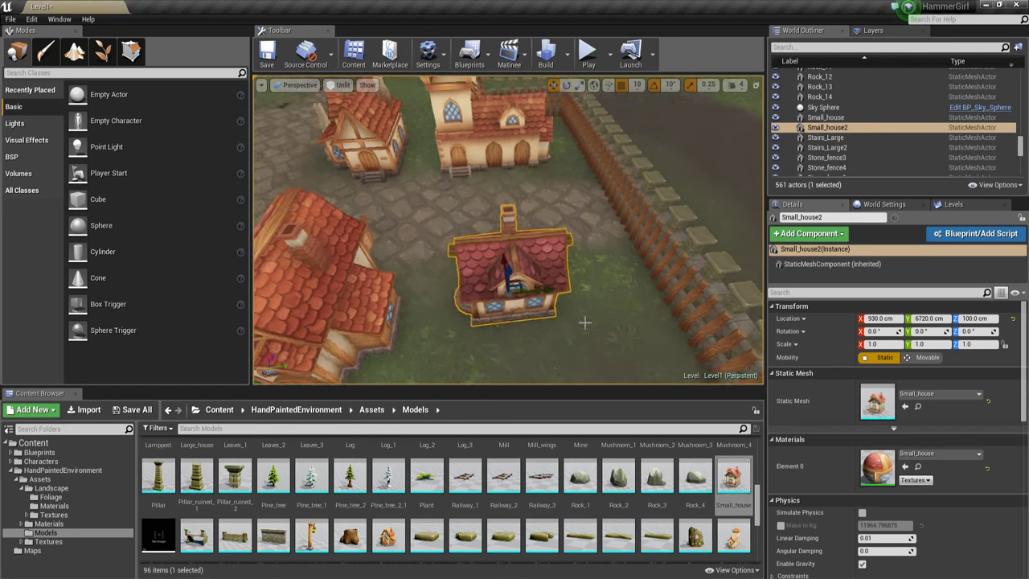
{"action": "key", "text": "Delete"}
{"action": "left_click_drag", "start_coordinate": [733, 479], "coordinate": [514, 310]}
{"action": "right_click_drag", "start_coordinate": [515, 310], "coordinate": [740, 321]}
{"action": "key", "text": "e"}
{"action": "left_click_drag", "start_coordinate": [473, 321], "coordinate": [293, 380]}
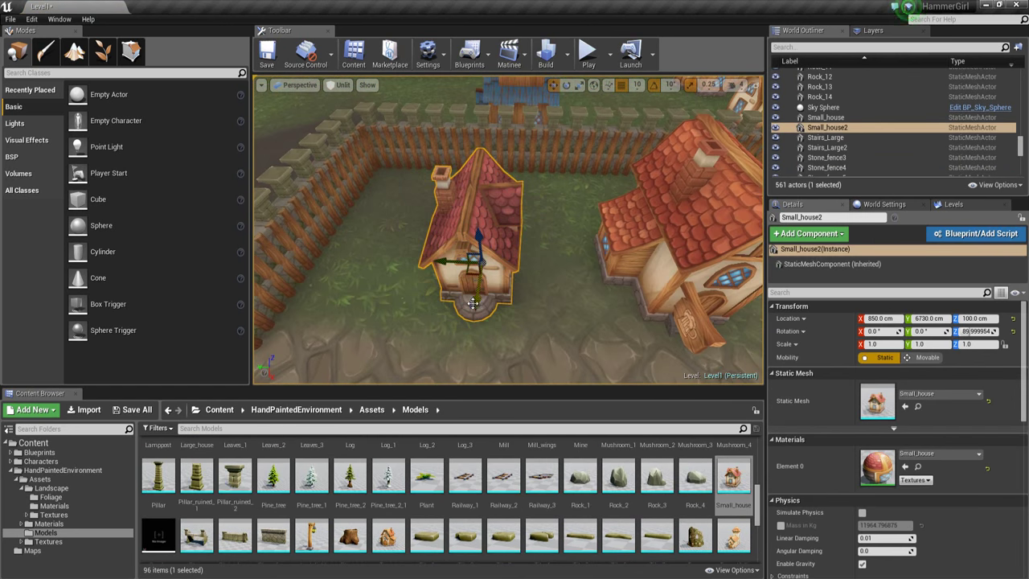
{"action": "left_click_drag", "start_coordinate": [611, 276], "coordinate": [636, 300]}
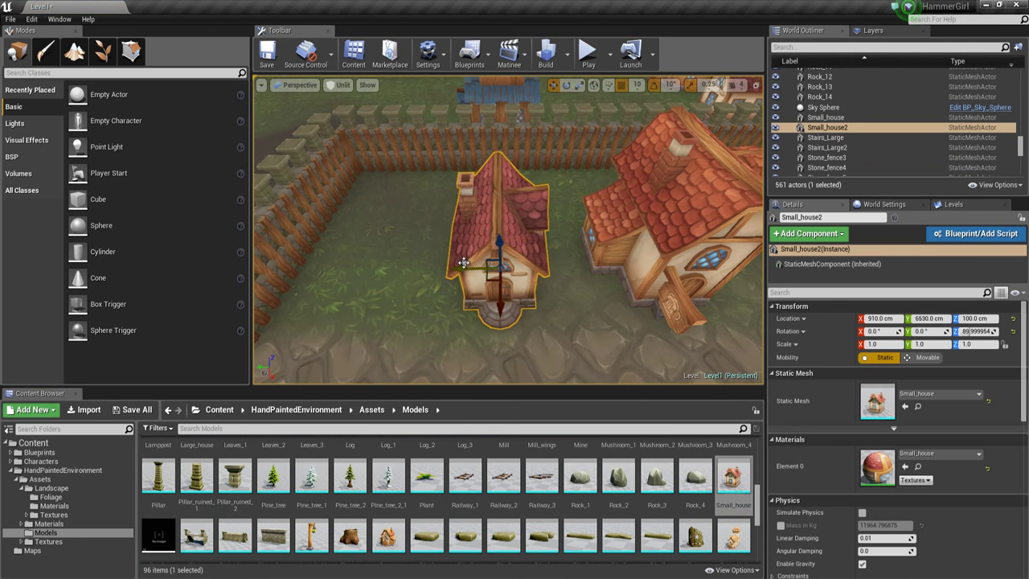
- Duplicate the small house along Y to form a row of two next to the Tavern
{"action": "right_click_drag", "start_coordinate": [463, 263], "coordinate": [418, 253]}
{"action": "left_click_drag", "start_coordinate": [563, 272], "coordinate": [442, 272], "text": "alt"}
{"action": "right_click_drag", "start_coordinate": [442, 271], "coordinate": [491, 270]}
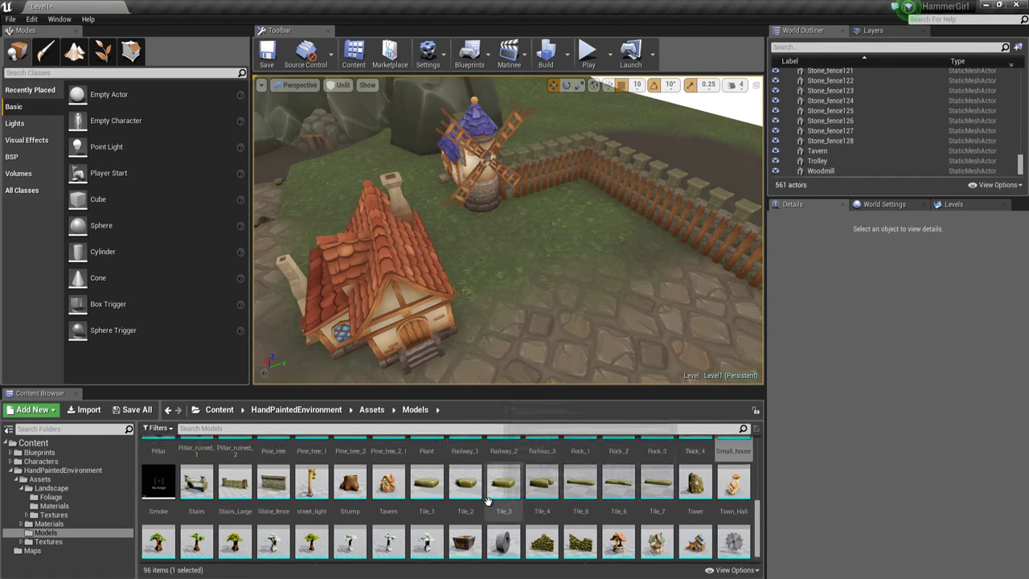
- Place a Large_house across the paving from the small houses, beyond the baker's house, at about X 2860, Y 7110
{"action": "scroll", "coordinate": [487, 500], "scroll_direction": "up", "scroll_amount": 5}
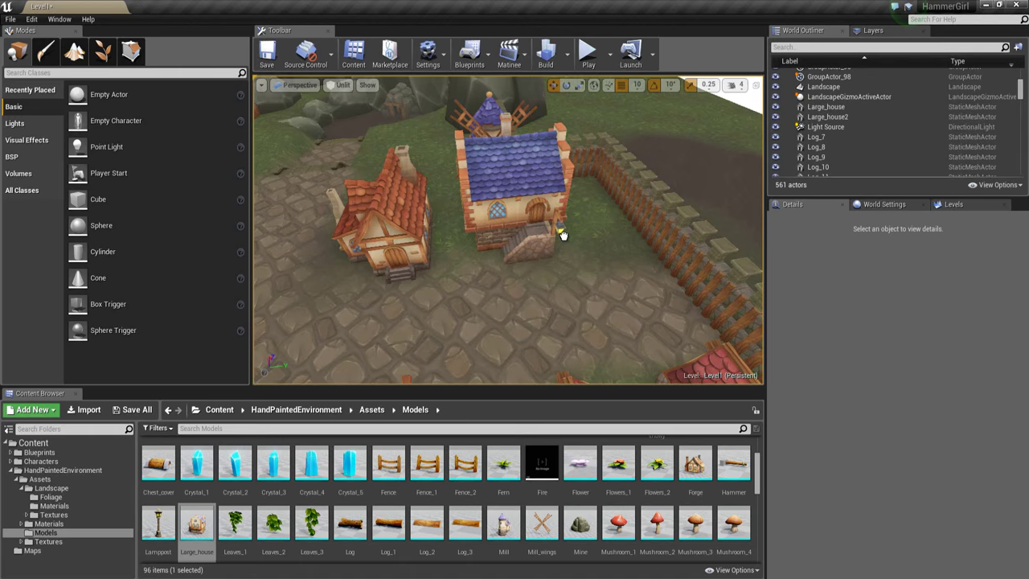
{"action": "left_click", "coordinate": [567, 242]}
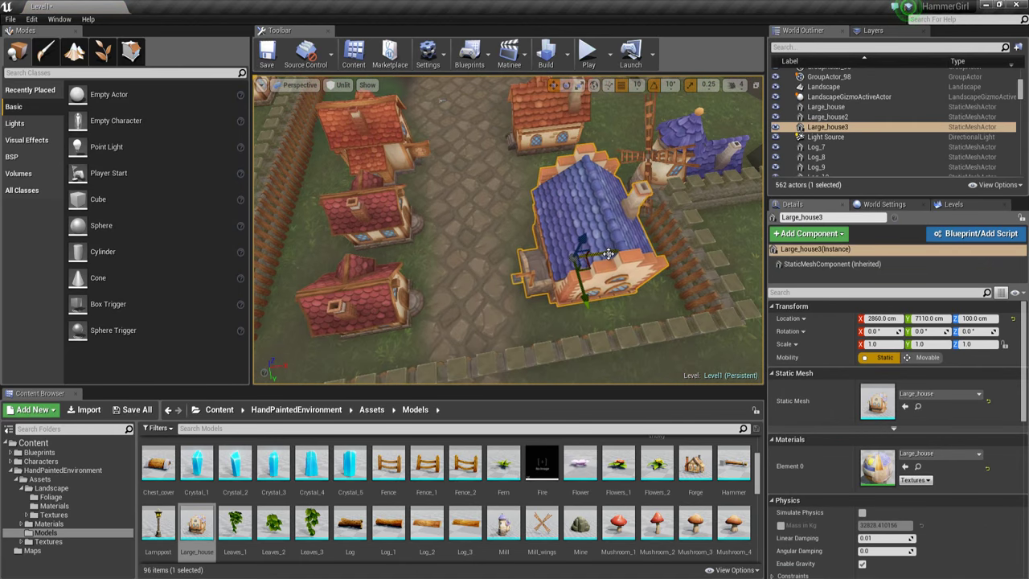
{"action": "left_click", "coordinate": [431, 251]}
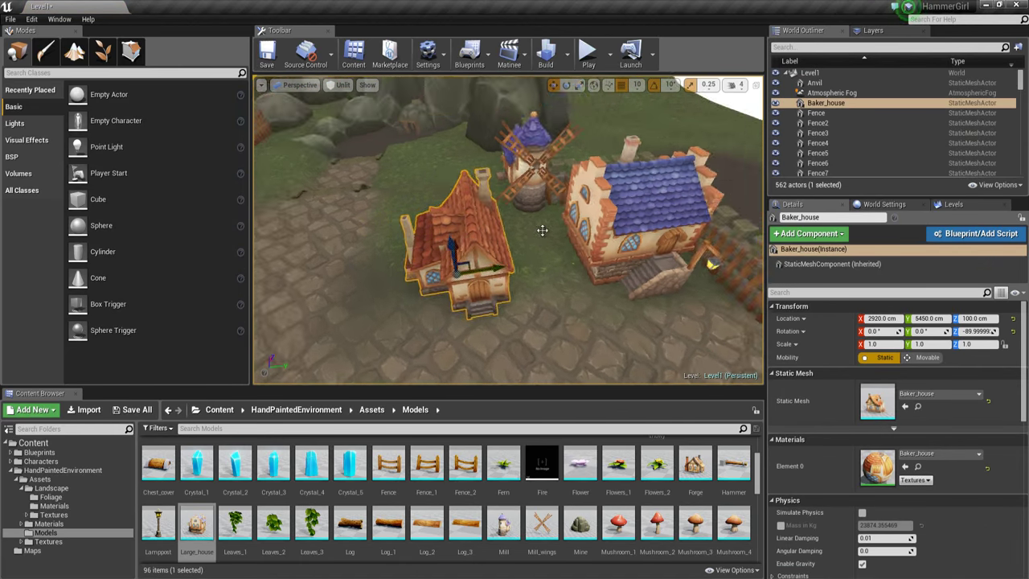
{"action": "key", "text": "Escape"}
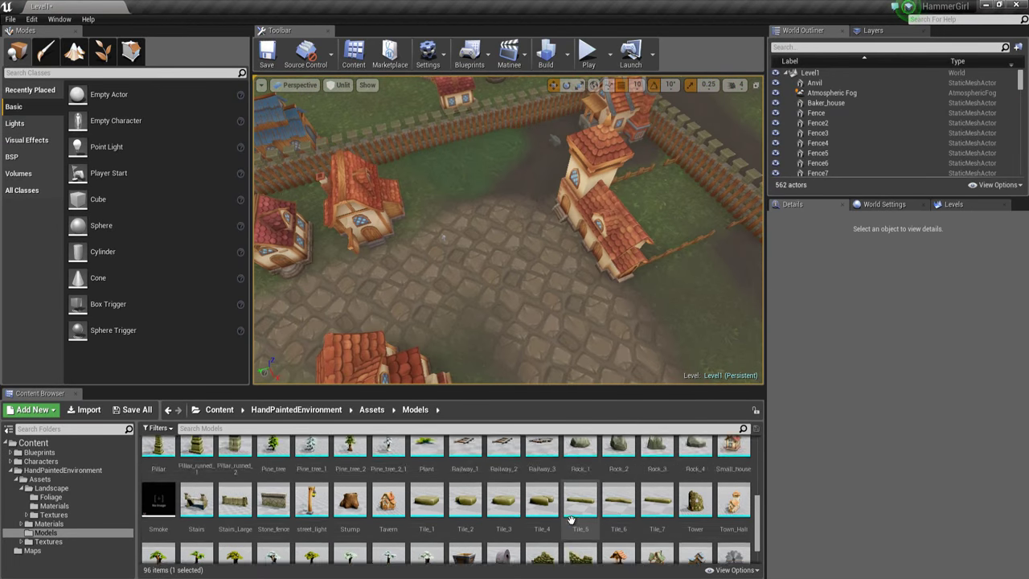
- Place a Well on the paved plaza in front of the Town Hall at about X 2140, Y 4010
{"action": "scroll", "coordinate": [450, 498], "scroll_direction": "down", "scroll_amount": 5}
{"action": "left_click_drag", "start_coordinate": [618, 527], "coordinate": [509, 264]}
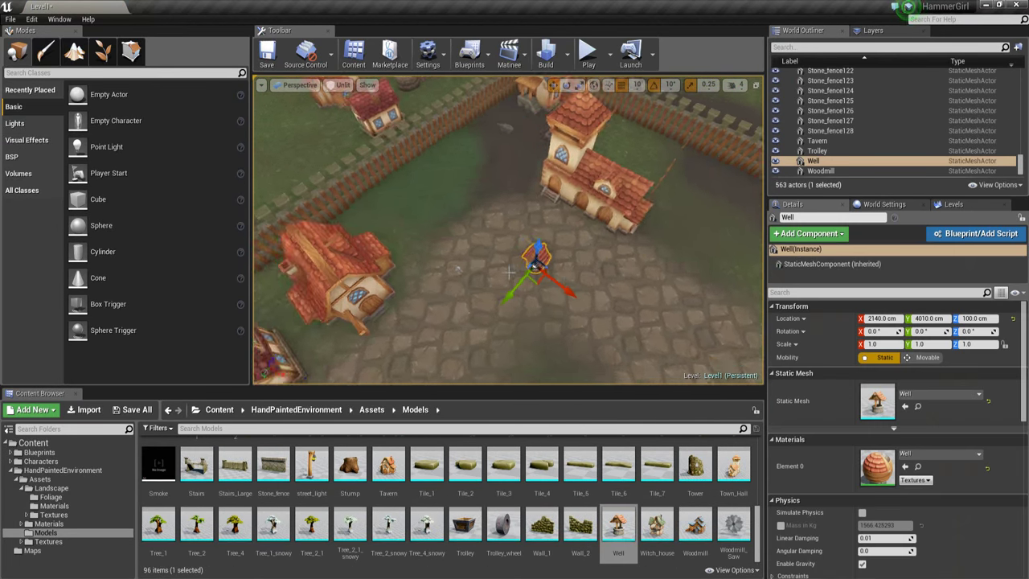
{"action": "key", "text": "Escape"}
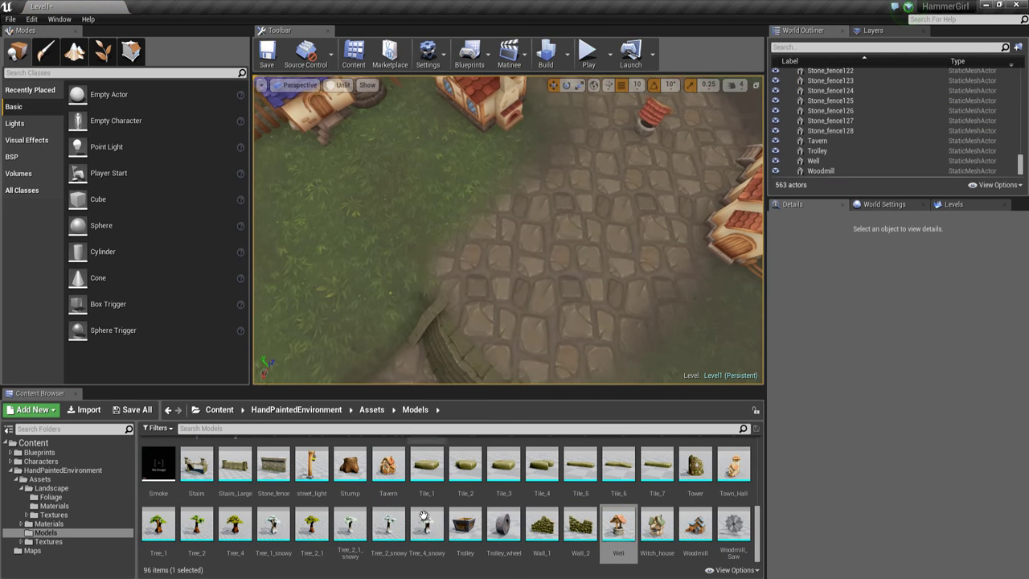
- Place an Awning on the grass beside the baker's house at about X 3820, Y 4720, Z 330, and a Box_4 fruit crate beneath it
{"action": "scroll", "coordinate": [580, 523], "scroll_direction": "up", "scroll_amount": 5}
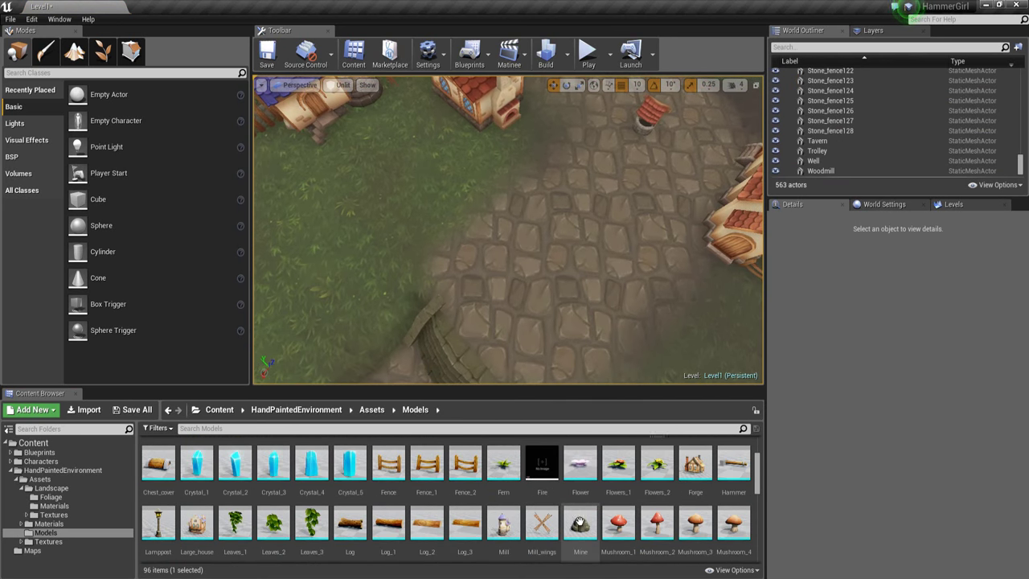
{"action": "scroll", "coordinate": [580, 524], "scroll_direction": "up", "scroll_amount": 1}
{"action": "left_click", "coordinate": [334, 462]}
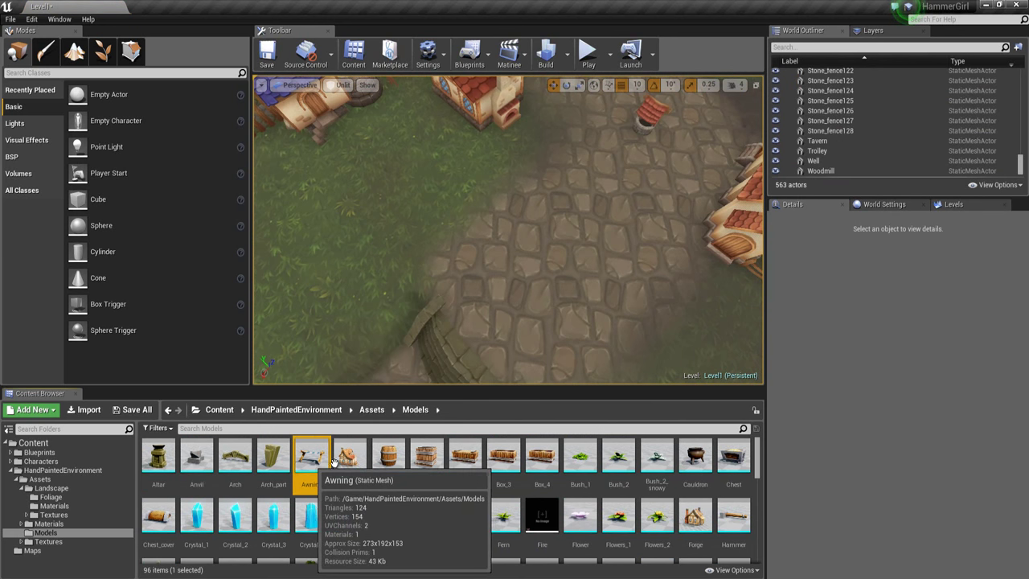
{"action": "left_click_drag", "start_coordinate": [334, 462], "coordinate": [473, 201]}
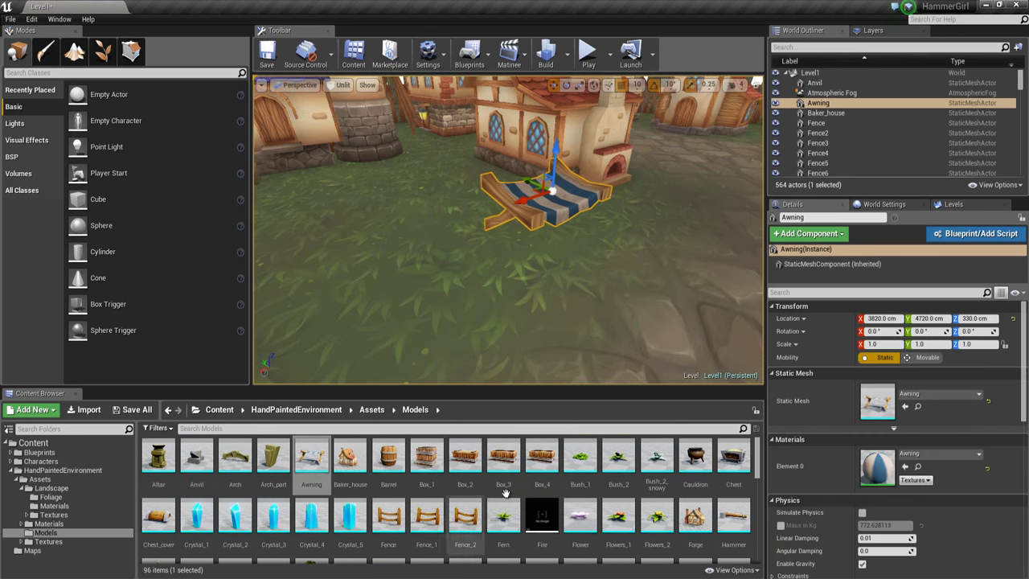
{"action": "left_click_drag", "start_coordinate": [542, 456], "coordinate": [551, 285]}
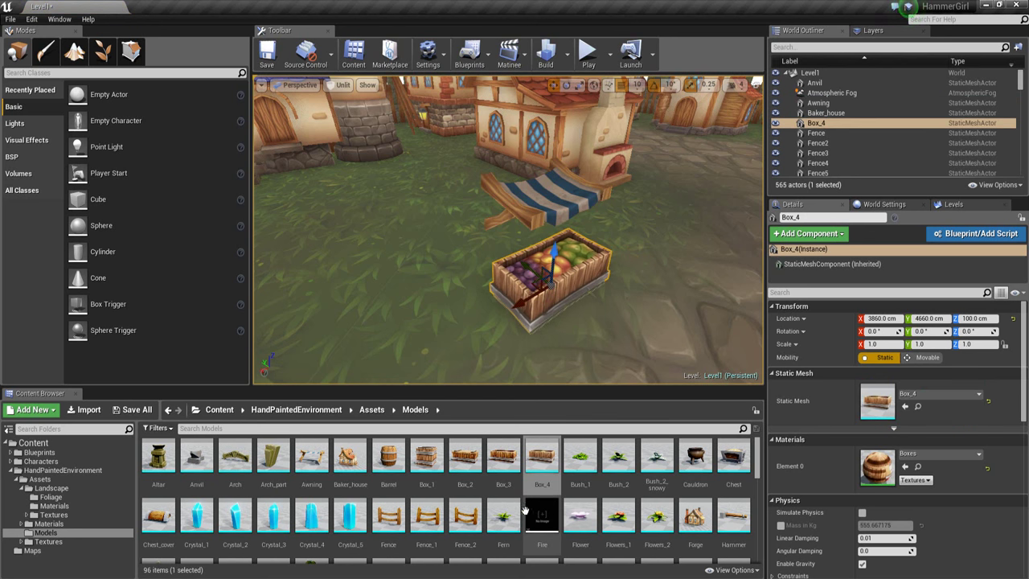
- Place a Log_1 beside the fruit crate at about X 3720, Y 4760 and stand it upright with a Y rotation of -90°
{"action": "scroll", "coordinate": [506, 515], "scroll_direction": "down", "scroll_amount": 1}
{"action": "scroll", "coordinate": [509, 502], "scroll_direction": "up", "scroll_amount": 1}
{"action": "scroll", "coordinate": [509, 501], "scroll_direction": "down", "scroll_amount": 1}
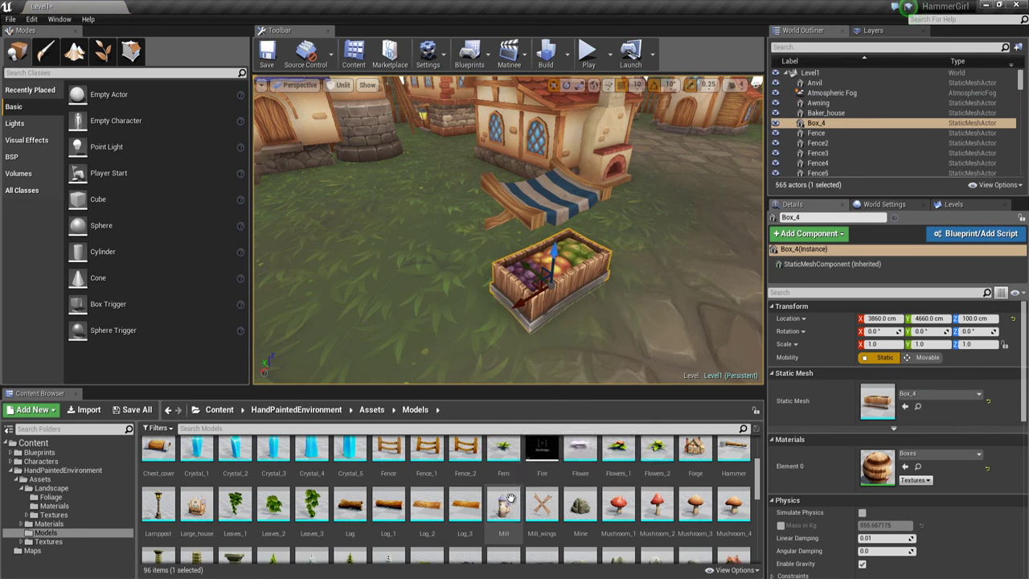
{"action": "left_click_drag", "start_coordinate": [389, 510], "coordinate": [635, 299]}
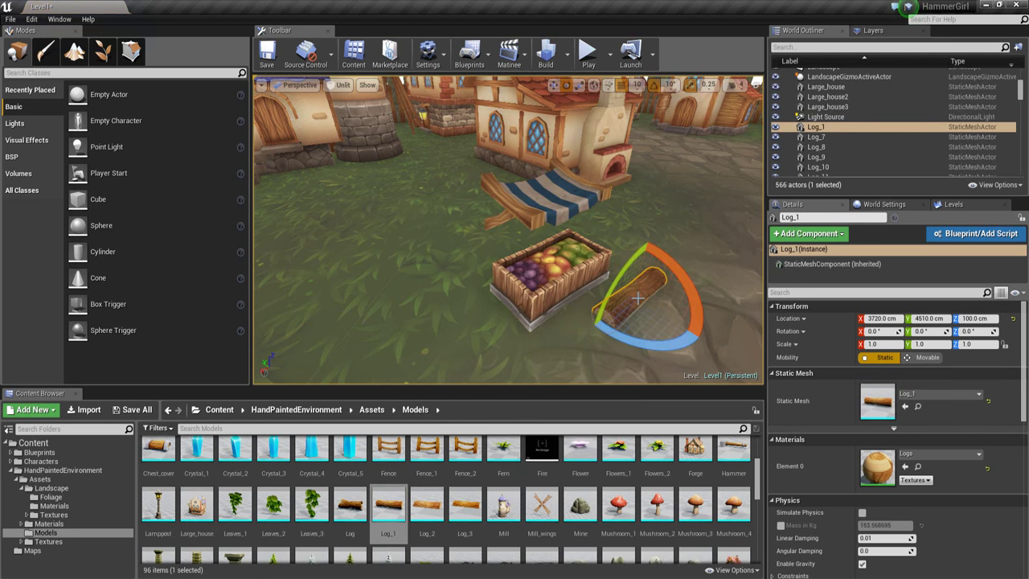
{"action": "left_click_drag", "start_coordinate": [635, 258], "coordinate": [464, 388]}
{"action": "right_click_drag", "start_coordinate": [562, 305], "coordinate": [716, 277]}
{"action": "key", "text": "w"}
{"action": "left_click_drag", "start_coordinate": [548, 256], "coordinate": [441, 250]}
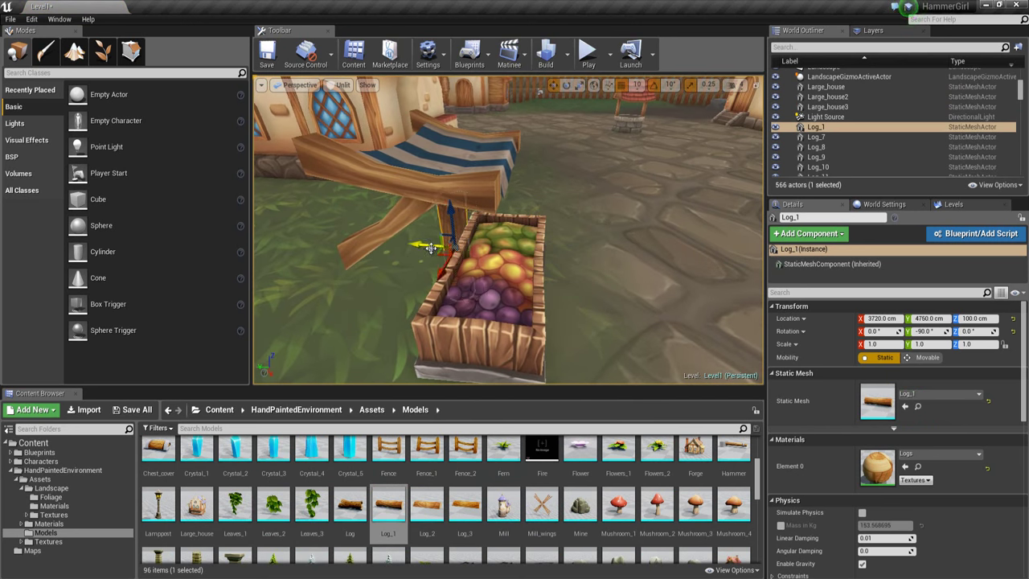
{"action": "right_click_drag", "start_coordinate": [474, 254], "coordinate": [201, 227]}
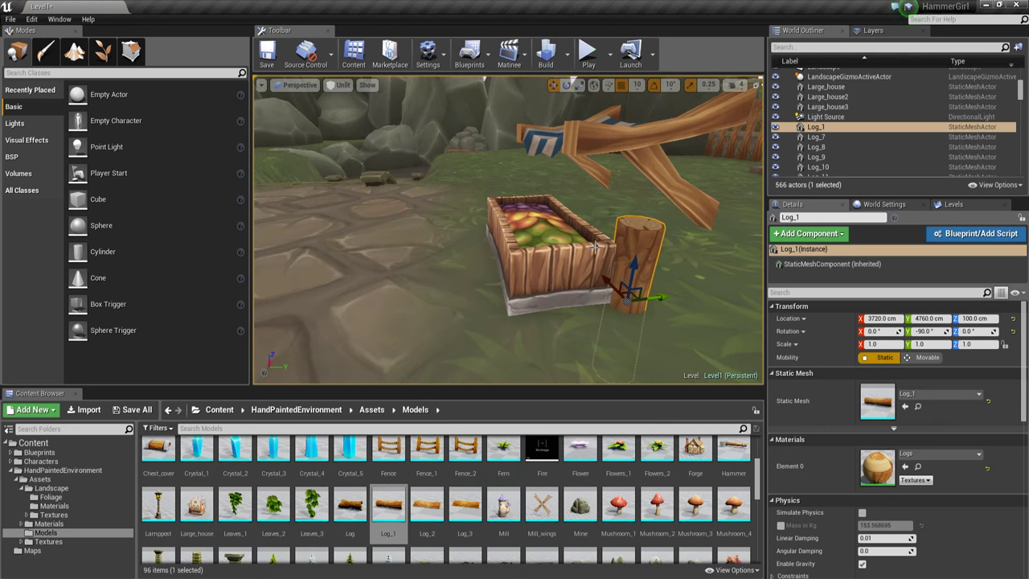
- Shape the log into a tall post with scale 1.25, 0.5, 0.5, raise it to Z 210 and shift it to Y 4720
{"action": "left_click_drag", "start_coordinate": [637, 268], "coordinate": [588, 198]}
{"action": "key", "text": "w"}
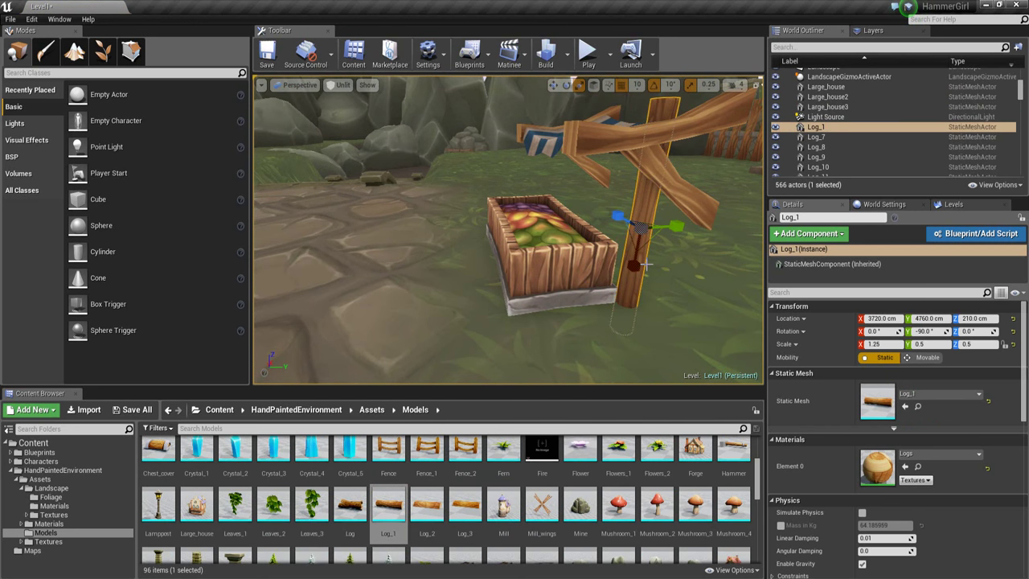
{"action": "right_click_drag", "start_coordinate": [648, 265], "coordinate": [632, 259]}
{"action": "key", "text": "w"}
{"action": "left_click_drag", "start_coordinate": [496, 230], "coordinate": [475, 229]}
- Move the awning over the fruit crate to about X 3850, Y 4620 and widen it to an X scale of 1.25
{"action": "left_click", "coordinate": [524, 210]}
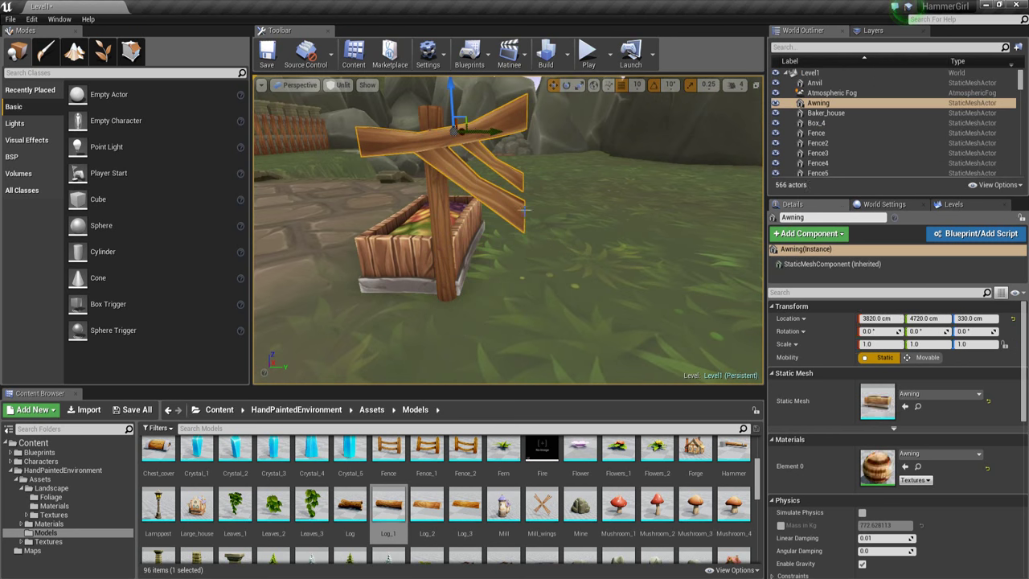
{"action": "left_click_drag", "start_coordinate": [478, 135], "coordinate": [420, 133]}
{"action": "mouse_move", "coordinate": [689, 311]}
{"action": "right_mouse_down"}
{"action": "mouse_move", "coordinate": [715, 312]}
{"action": "mouse_move", "coordinate": [689, 310]}
{"action": "right_mouse_up"}
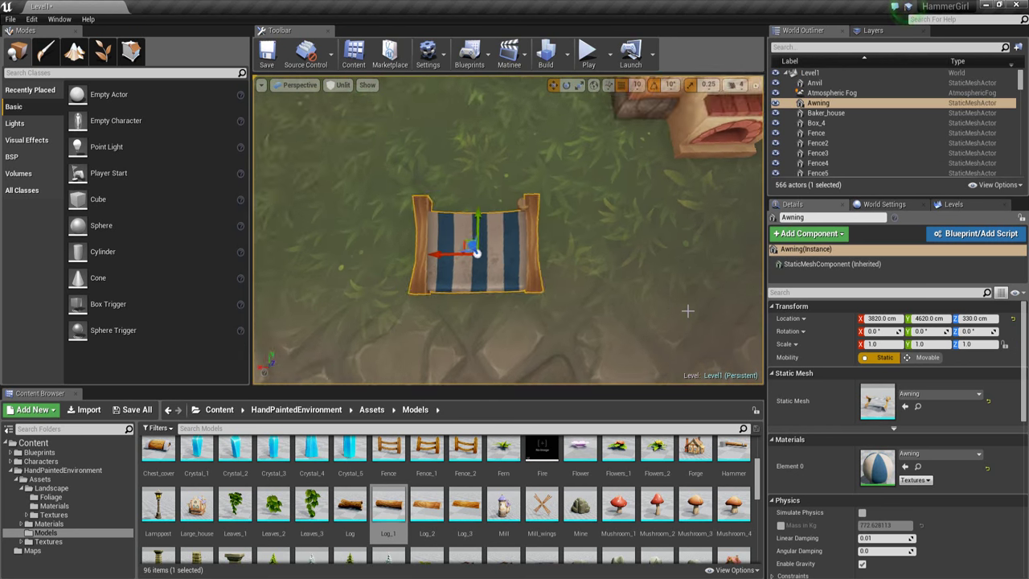
{"action": "left_click_drag", "start_coordinate": [413, 223], "coordinate": [401, 223]}
{"action": "right_click_drag", "start_coordinate": [533, 178], "coordinate": [533, 92]}
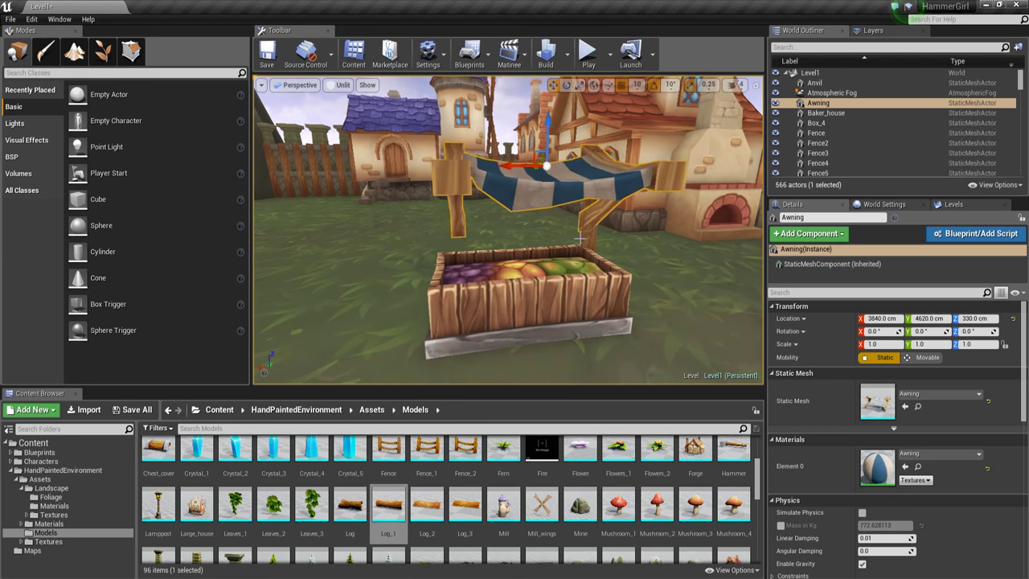
{"action": "key", "text": "w"}
{"action": "mouse_move", "coordinate": [505, 172]}
{"action": "left_mouse_down"}
{"action": "mouse_move", "coordinate": [487, 172]}
{"action": "mouse_move", "coordinate": [500, 167]}
{"action": "left_mouse_up"}
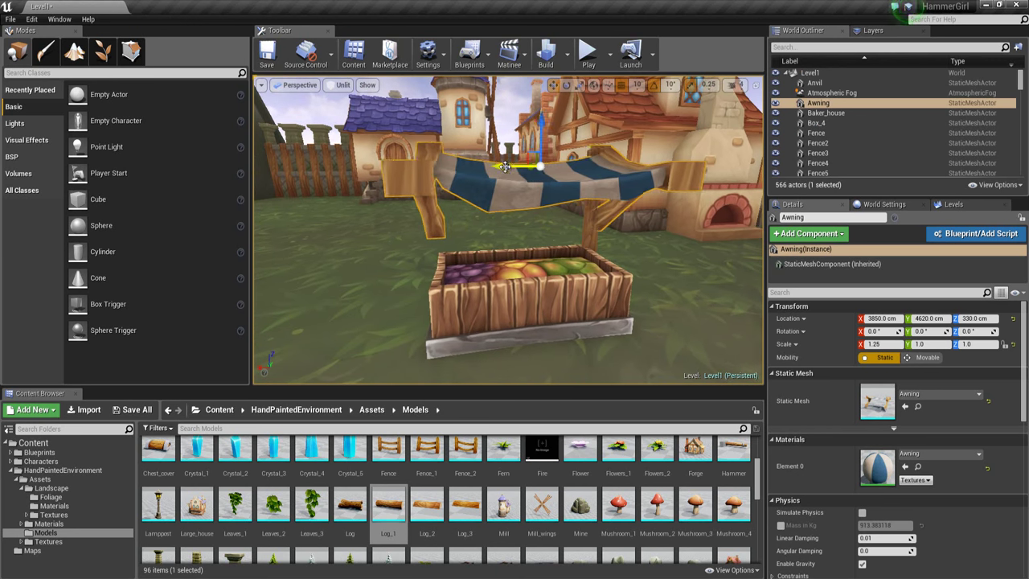
- Duplicate the log post along X to the awning's other end and center the fruit crate at X 3850
{"action": "right_click_drag", "start_coordinate": [514, 178], "coordinate": [525, 209]}
{"action": "left_click", "coordinate": [553, 193]}
{"action": "left_click_drag", "start_coordinate": [543, 200], "coordinate": [442, 201], "text": "alt"}
{"action": "right_click_drag", "start_coordinate": [443, 201], "coordinate": [423, 202]}
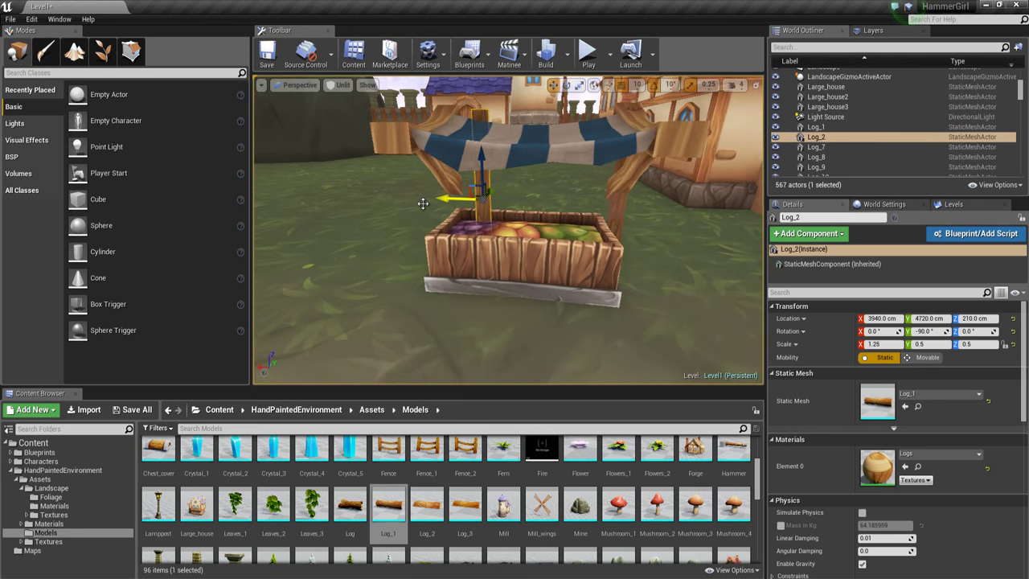
{"action": "left_click_drag", "start_coordinate": [423, 202], "coordinate": [409, 203]}
{"action": "left_click", "coordinate": [569, 235]}
{"action": "right_click_drag", "start_coordinate": [628, 285], "coordinate": [634, 282]}
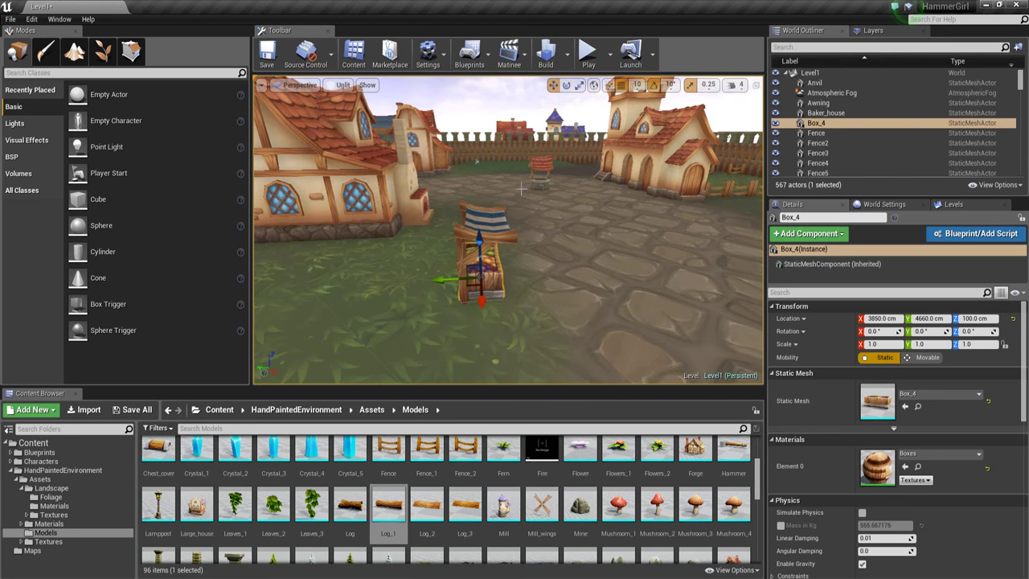
- Play the level to check the market stall's size and look in game
{"action": "left_click", "coordinate": [588, 55]}
{"action": "left_click_drag", "start_coordinate": [583, 128], "coordinate": [580, 125]}
{"action": "key", "text": "w"}
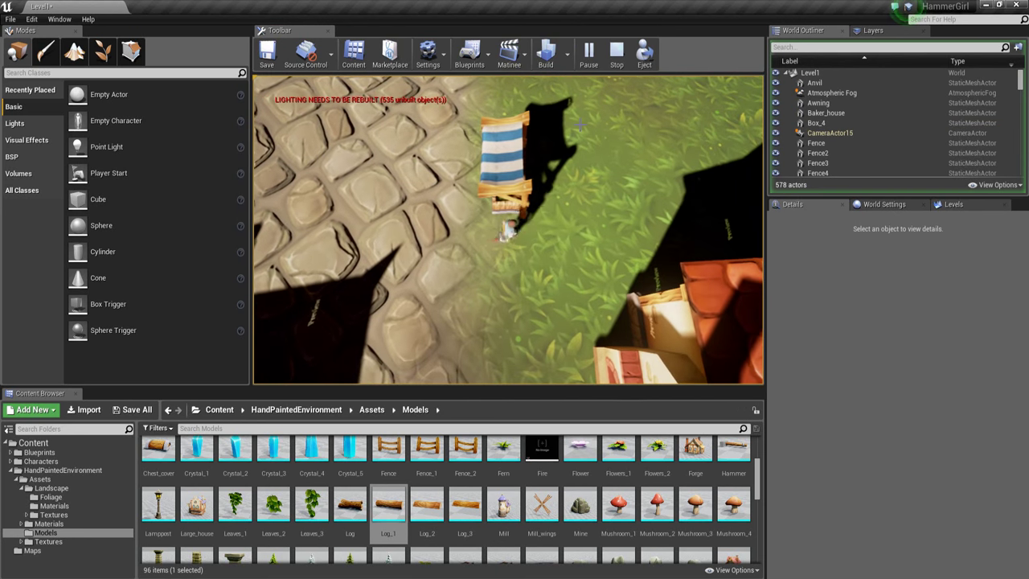
{"action": "key", "text": "Escape"}
- Narrow the awning to a Y scale of 0.75 at Y 4640, and add a copy rotated 180° against its back edge
{"action": "right_click_drag", "start_coordinate": [569, 240], "coordinate": [569, 223]}
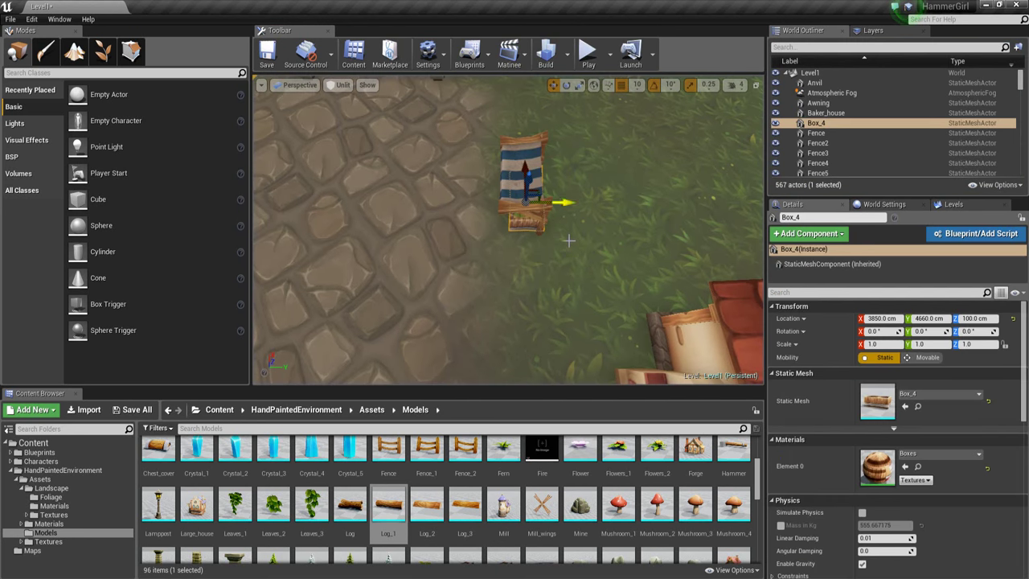
{"action": "left_click", "coordinate": [551, 202]}
{"action": "left_click", "coordinate": [523, 191]}
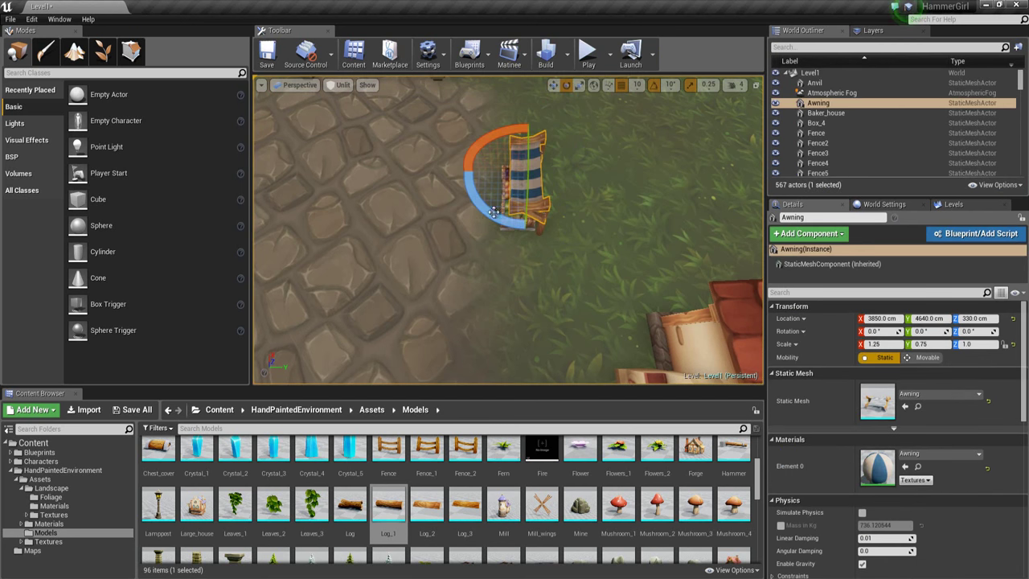
{"action": "mouse_move", "coordinate": [493, 213]}
{"action": "right_mouse_down"}
{"action": "mouse_move", "coordinate": [586, 234]}
{"action": "mouse_move", "coordinate": [509, 198]}
{"action": "mouse_move", "coordinate": [496, 208]}
{"action": "right_mouse_up"}
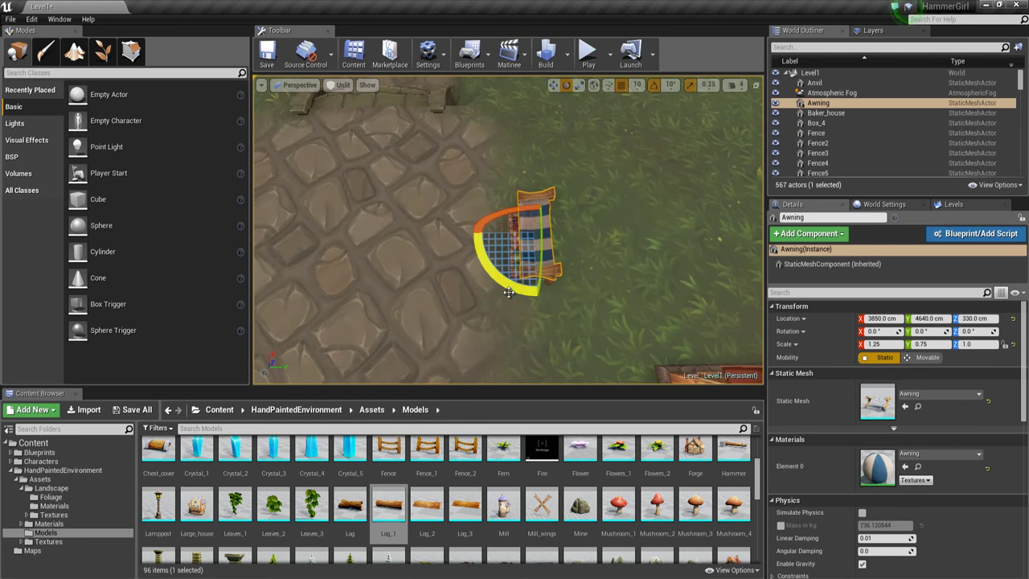
{"action": "left_click_drag", "start_coordinate": [508, 292], "coordinate": [689, 324], "text": "alt"}
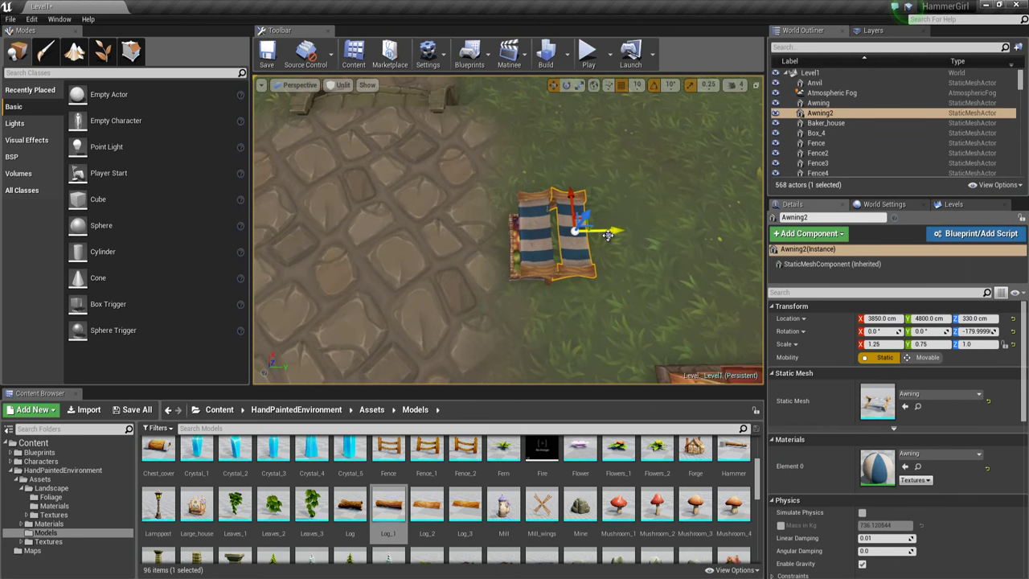
{"action": "key", "text": "Escape"}
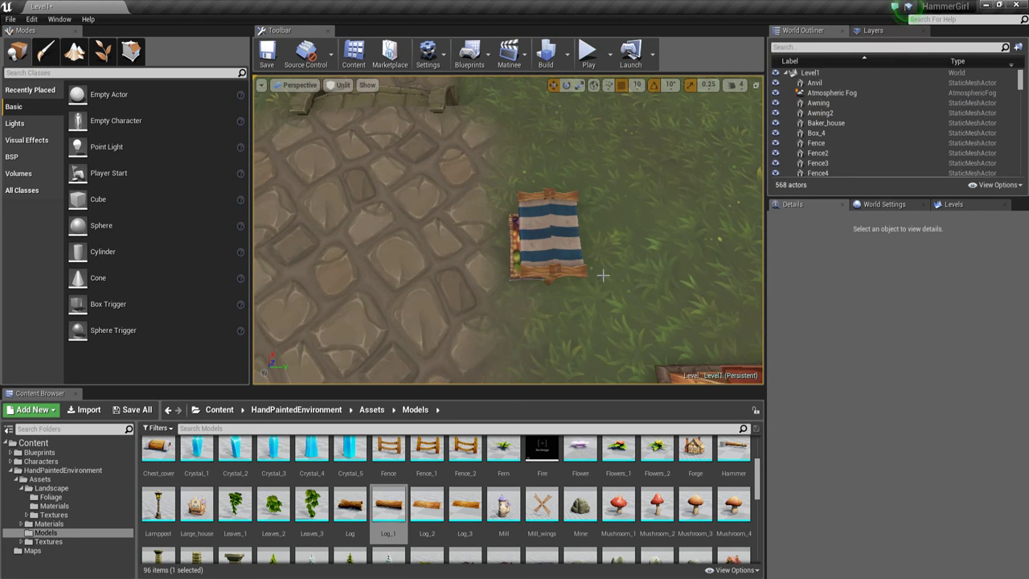
- Duplicate the fruit crate along Y to about Y 4820, on the other side of the posts under the second awning
{"action": "right_click_drag", "start_coordinate": [599, 233], "coordinate": [597, 272]}
{"action": "left_click", "coordinate": [534, 225]}
{"action": "right_click_drag", "start_coordinate": [533, 226], "coordinate": [465, 199]}
{"action": "left_click_drag", "start_coordinate": [465, 199], "coordinate": [530, 214], "text": "alt"}
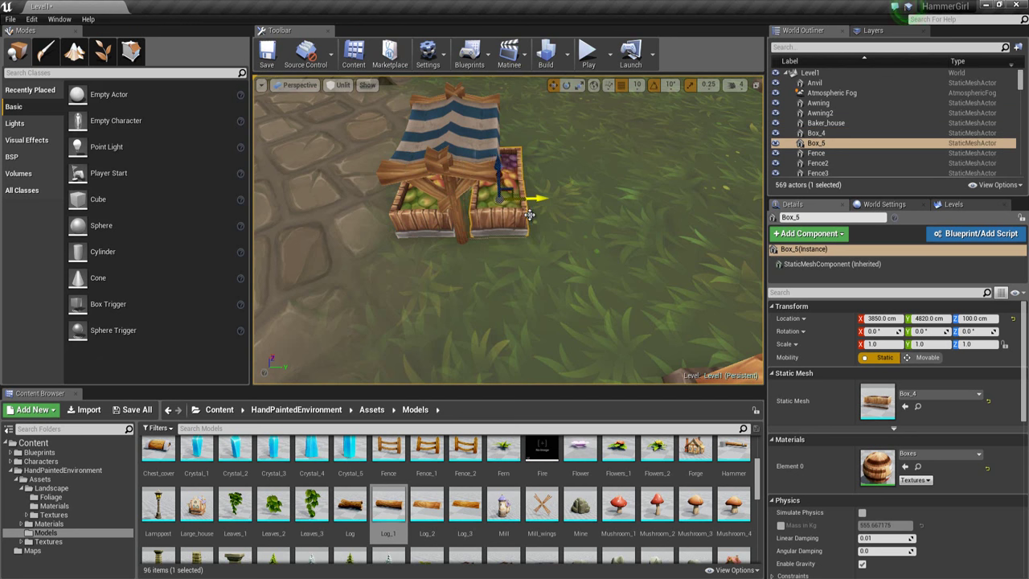
- Select both crates, both posts and both awnings, and move the complete stall onto the paved plaza near the well
{"action": "right_click_drag", "start_coordinate": [522, 215], "coordinate": [604, 166]}
{"action": "left_click", "coordinate": [515, 280], "text": "ctrl"}
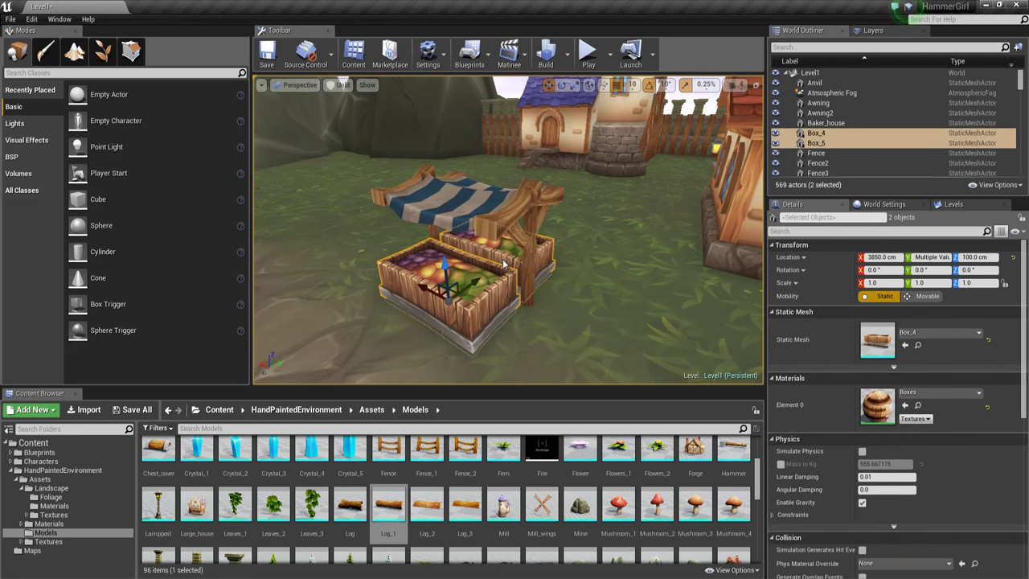
{"action": "left_click", "coordinate": [519, 268], "text": "ctrl"}
{"action": "left_click", "coordinate": [527, 256], "text": "ctrl"}
{"action": "left_click", "coordinate": [449, 244], "text": "ctrl"}
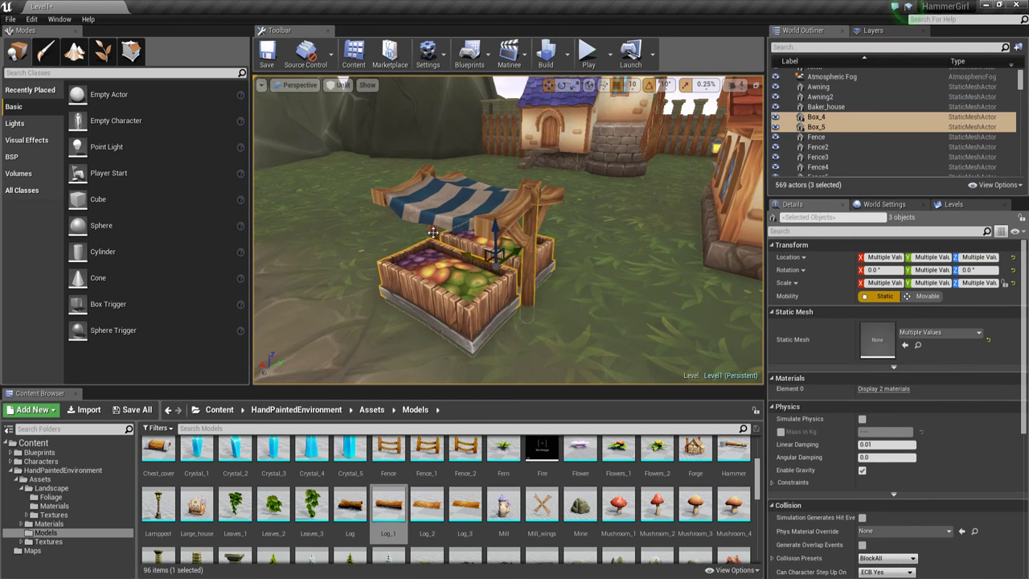
{"action": "left_click", "coordinate": [492, 187], "text": "ctrl"}
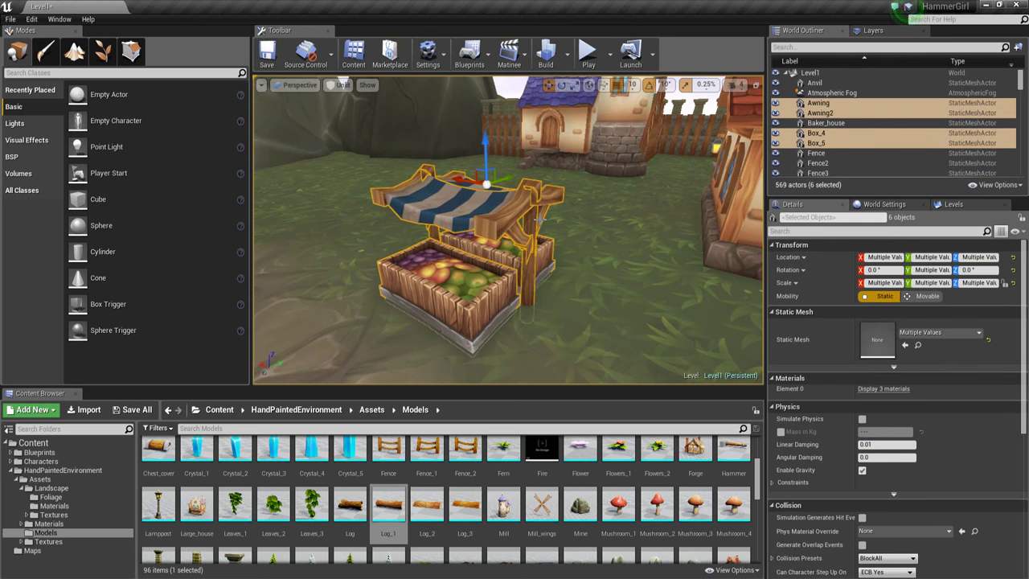
{"action": "right_click_drag", "start_coordinate": [549, 232], "coordinate": [602, 209]}
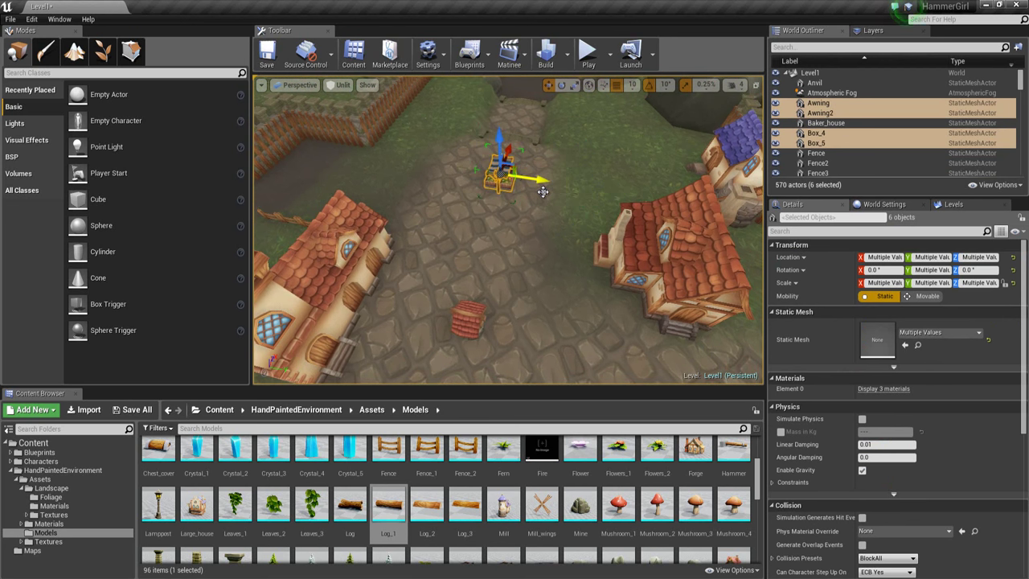
- Duplicate the complete market stall along the plaza to form a row of four stalls
{"action": "left_click_drag", "start_coordinate": [544, 191], "coordinate": [504, 228], "text": "alt"}
{"action": "right_click_drag", "start_coordinate": [491, 233], "coordinate": [444, 233]}
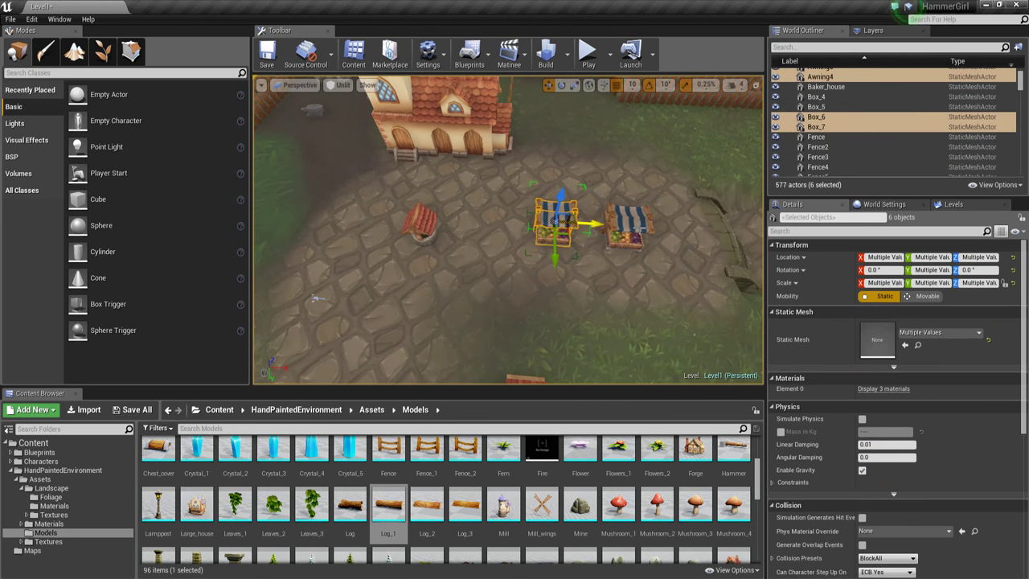
{"action": "left_click_drag", "start_coordinate": [563, 224], "coordinate": [523, 226], "text": "alt"}
{"action": "right_click_drag", "start_coordinate": [514, 228], "coordinate": [470, 226]}
{"action": "left_click", "coordinate": [519, 212]}
{"action": "right_click_drag", "start_coordinate": [572, 223], "coordinate": [538, 225]}
{"action": "left_click_drag", "start_coordinate": [537, 223], "coordinate": [462, 239], "text": "alt"}
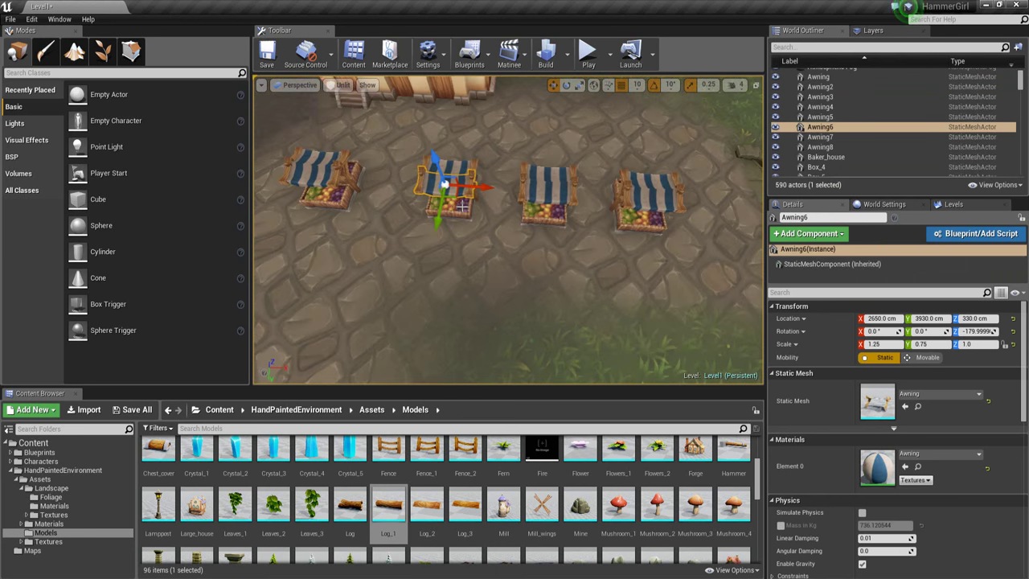
- Duplicate one stall's front half, consisting of an awning, a crate and both posts, off the row and rotate the copy 180°
{"action": "left_click", "coordinate": [472, 196]}
{"action": "key", "text": "f"}
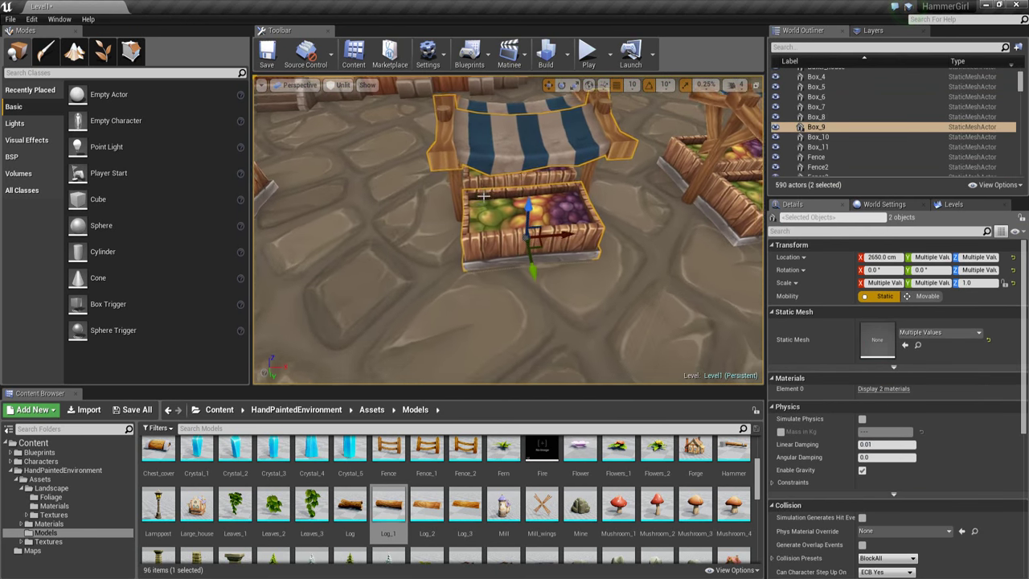
{"action": "left_click", "coordinate": [592, 172], "text": "ctrl"}
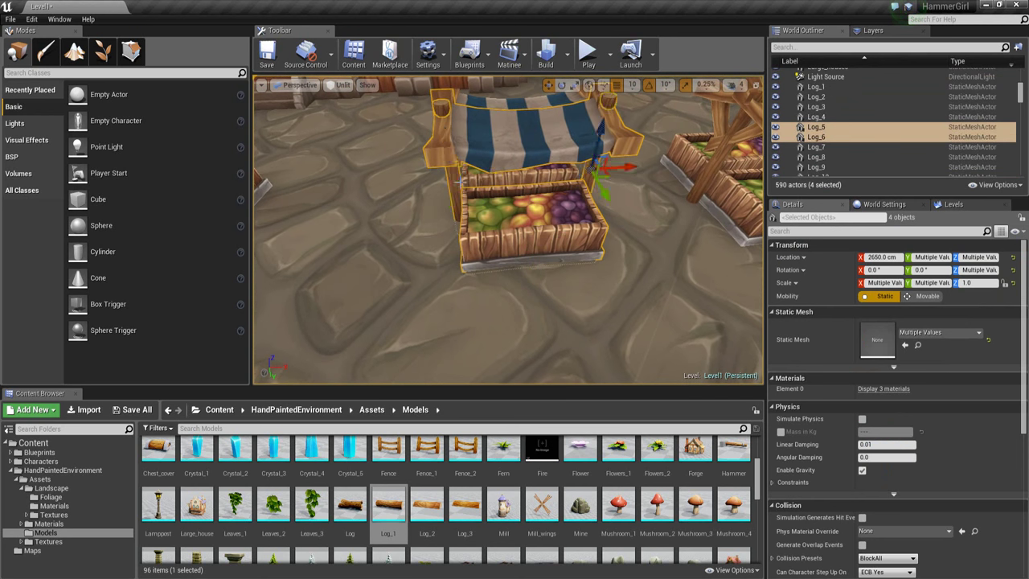
{"action": "left_click_drag", "start_coordinate": [590, 171], "coordinate": [678, 286], "text": "alt"}
{"action": "scroll", "coordinate": [472, 246], "scroll_direction": "down", "scroll_amount": 5}
{"action": "scroll", "coordinate": [632, 303], "scroll_direction": "down", "scroll_amount": 5}
{"action": "key", "text": "e"}
{"action": "left_click_drag", "start_coordinate": [543, 277], "coordinate": [887, 344]}
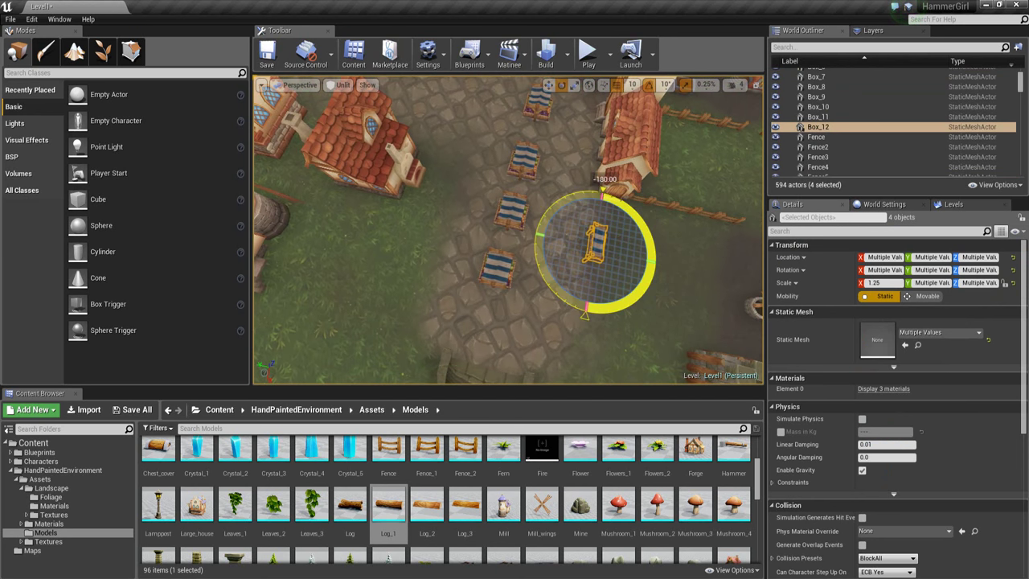
- Move the single-sided stall to the grass edge beside the baker's house, facing the paving, and duplicate it alongside
{"action": "key", "text": "w"}
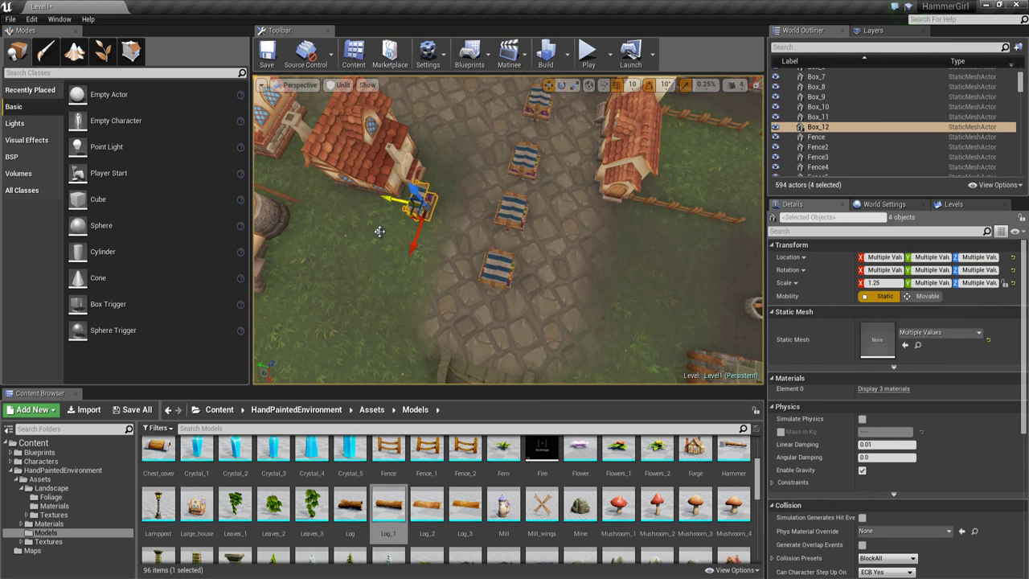
{"action": "key", "text": "f"}
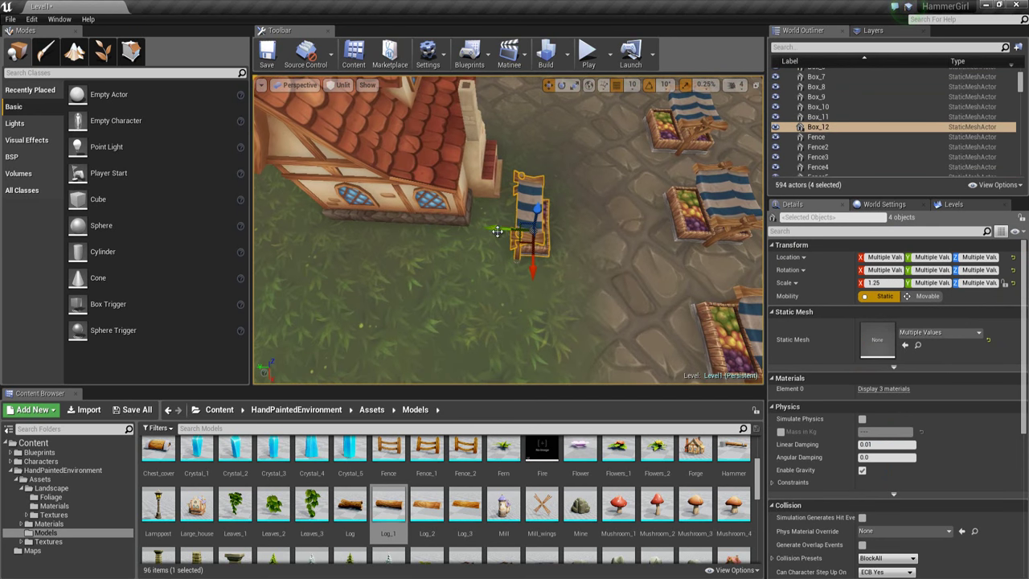
{"action": "left_click_drag", "start_coordinate": [488, 228], "coordinate": [290, 252]}
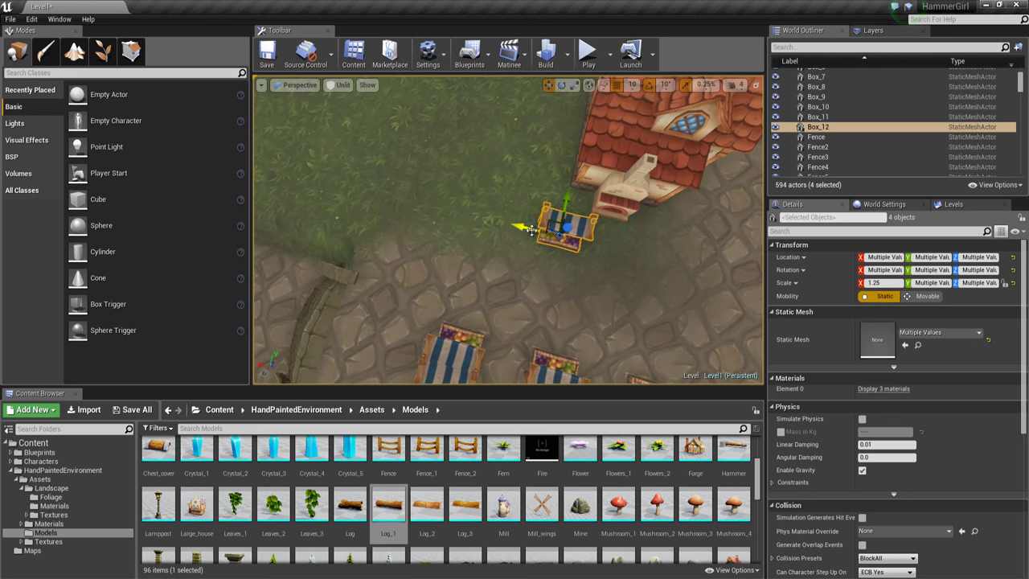
{"action": "left_click_drag", "start_coordinate": [531, 231], "coordinate": [470, 223], "text": "alt"}
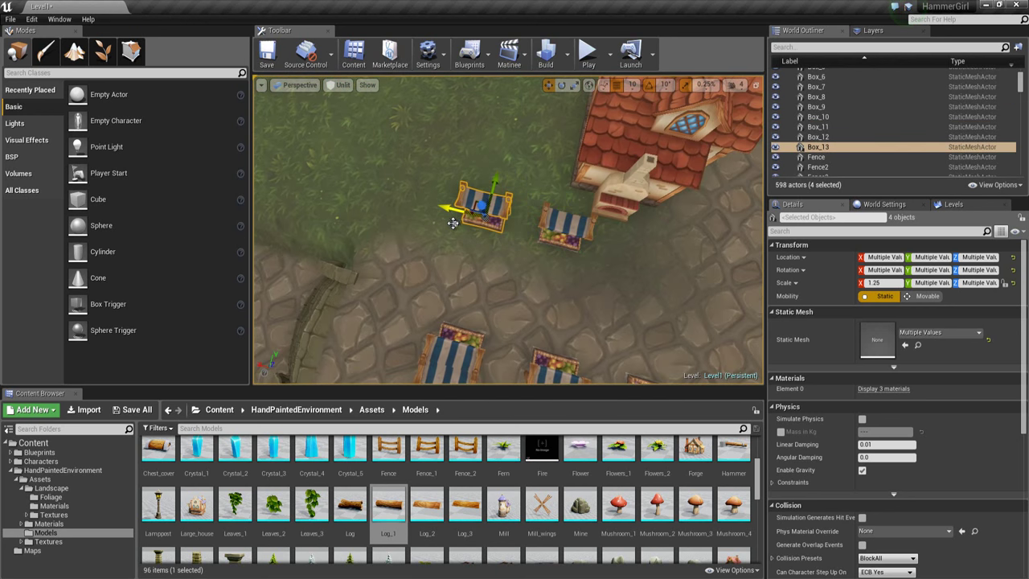
- Try to add a third copy of the single-sided market stall farther along the grass edge
{"action": "middle_click_drag", "start_coordinate": [446, 223], "coordinate": [555, 234]}
{"action": "left_click_drag", "start_coordinate": [548, 232], "coordinate": [476, 218], "text": "alt"}
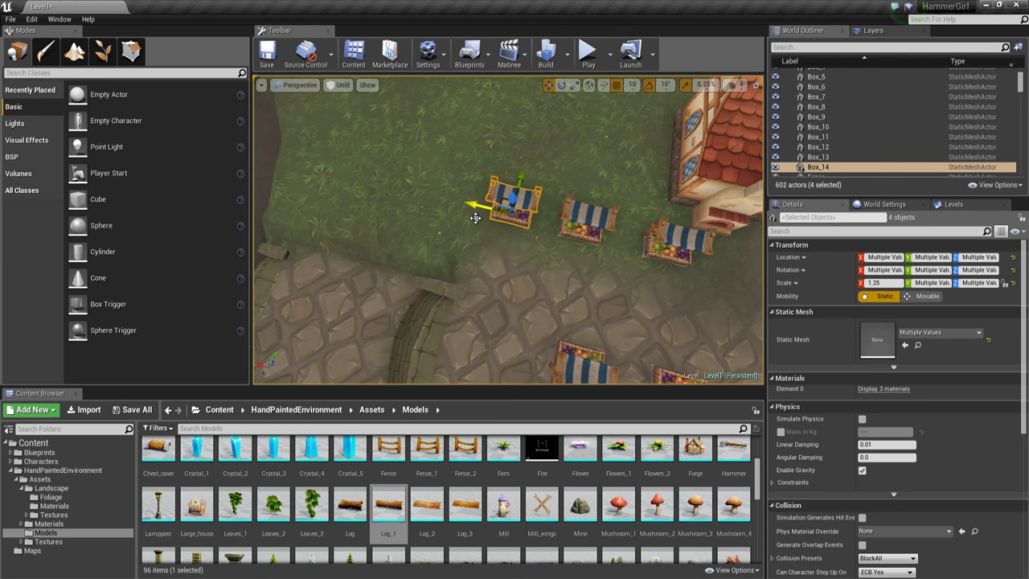
{"action": "scroll", "coordinate": [473, 218], "scroll_direction": "down", "scroll_amount": 1}
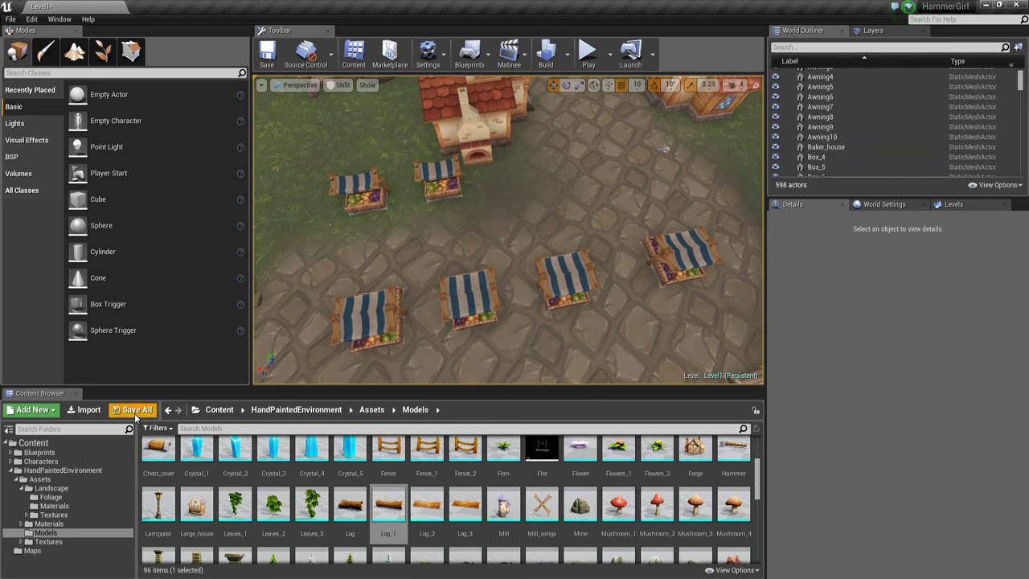
- Save the modified Level1 map with all its changes
{"action": "left_click", "coordinate": [135, 414]}
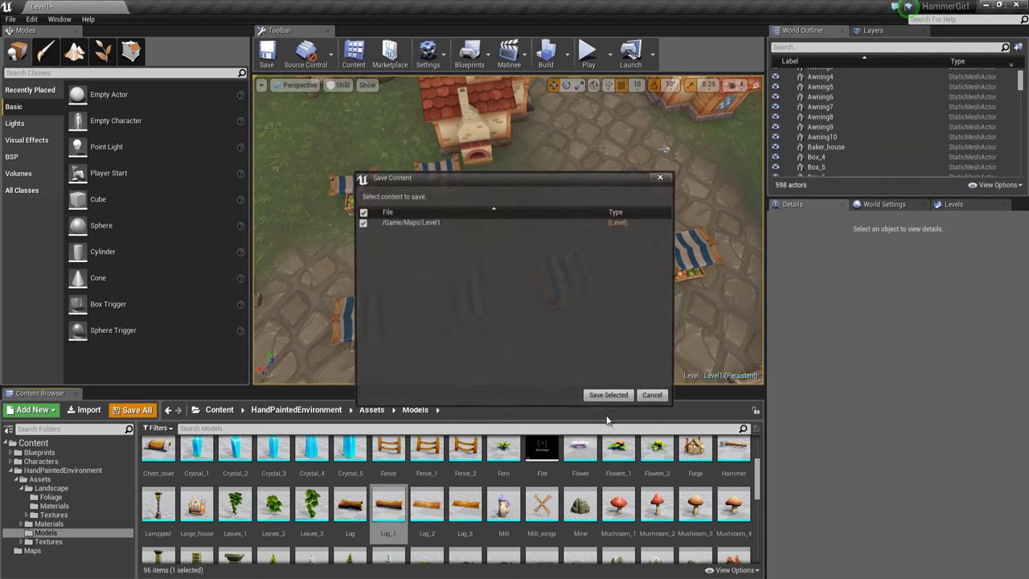
{"action": "left_click", "coordinate": [594, 399]}
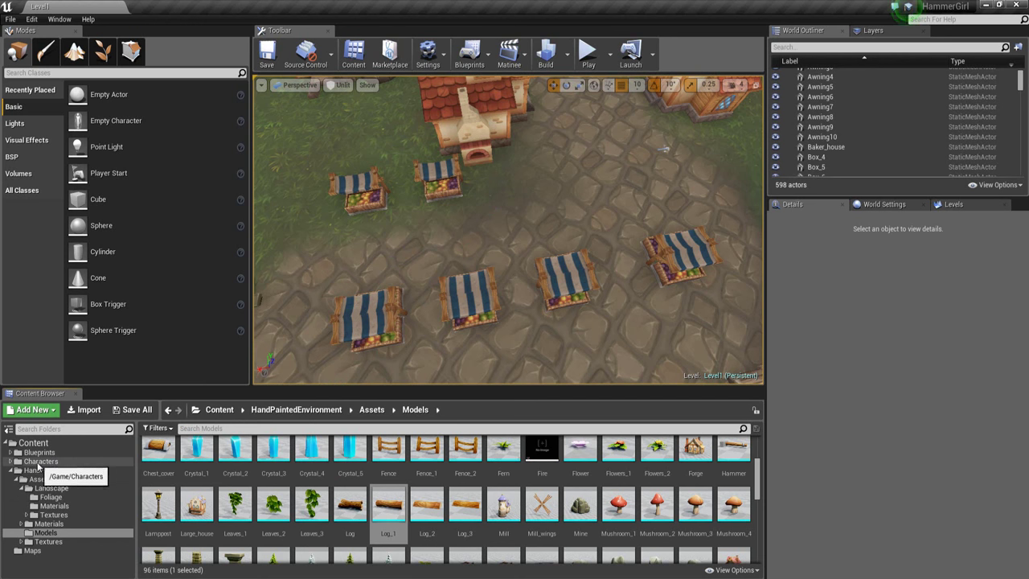
- Place Farmer_BaseMesh from the Farmer character folder beside the stall nearest the baker's oven and rotate it about the vertical axis
{"action": "left_click", "coordinate": [39, 463]}
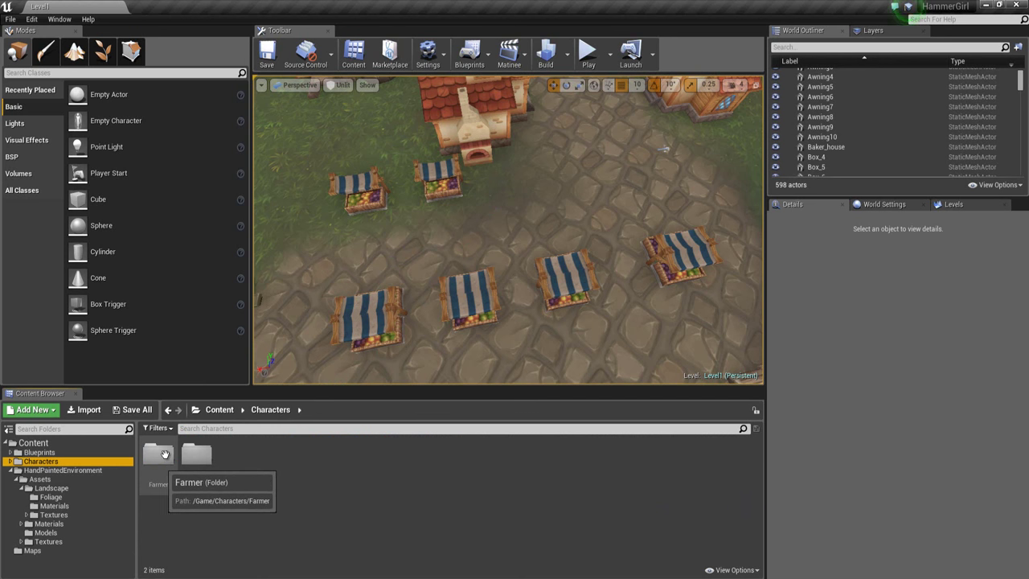
{"action": "double_click", "coordinate": [161, 455]}
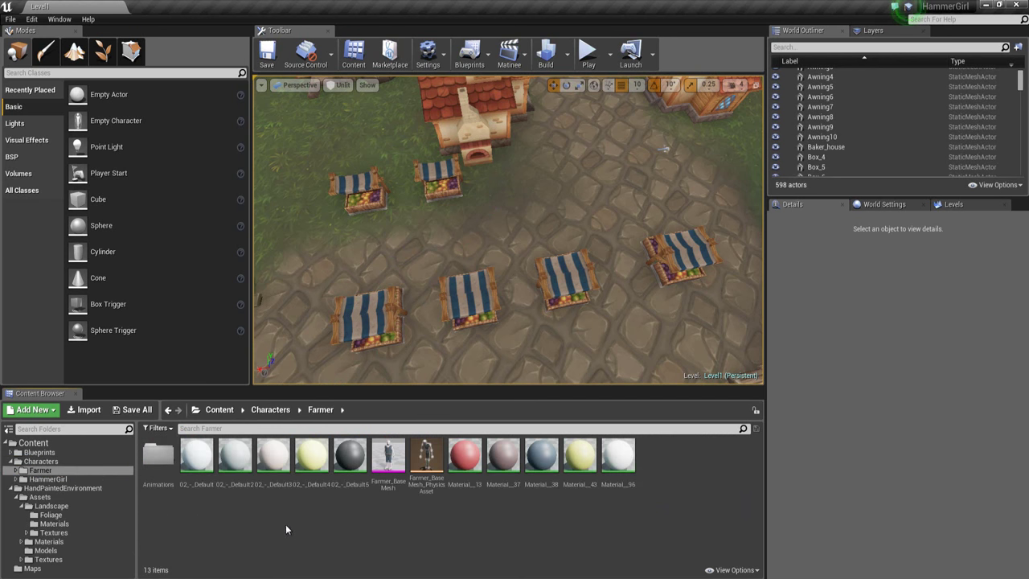
{"action": "left_click", "coordinate": [391, 481]}
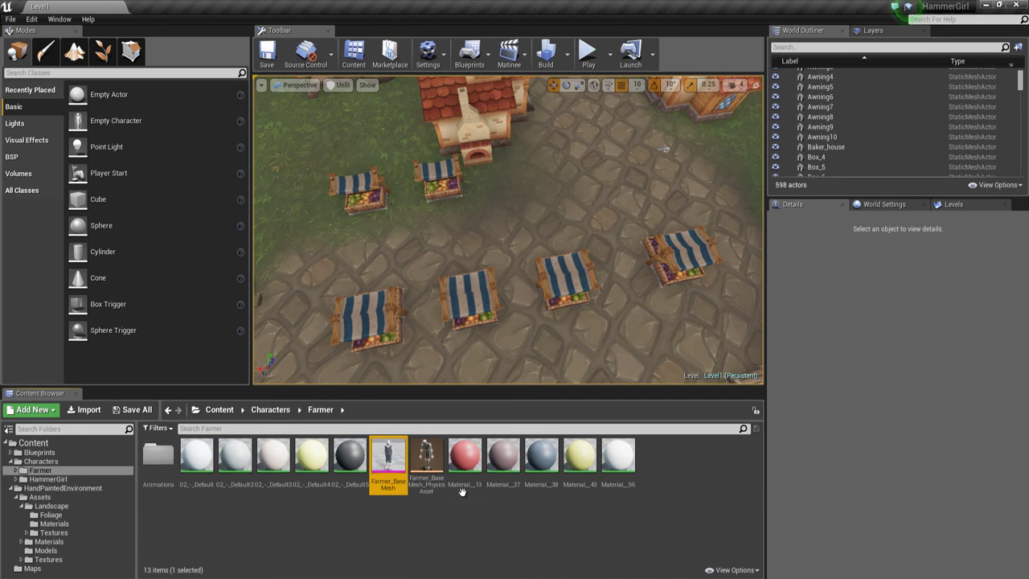
{"action": "right_click_drag", "start_coordinate": [481, 338], "coordinate": [409, 275]}
{"action": "key", "text": "w"}
{"action": "scroll", "coordinate": [409, 275], "scroll_direction": "down", "scroll_amount": 5}
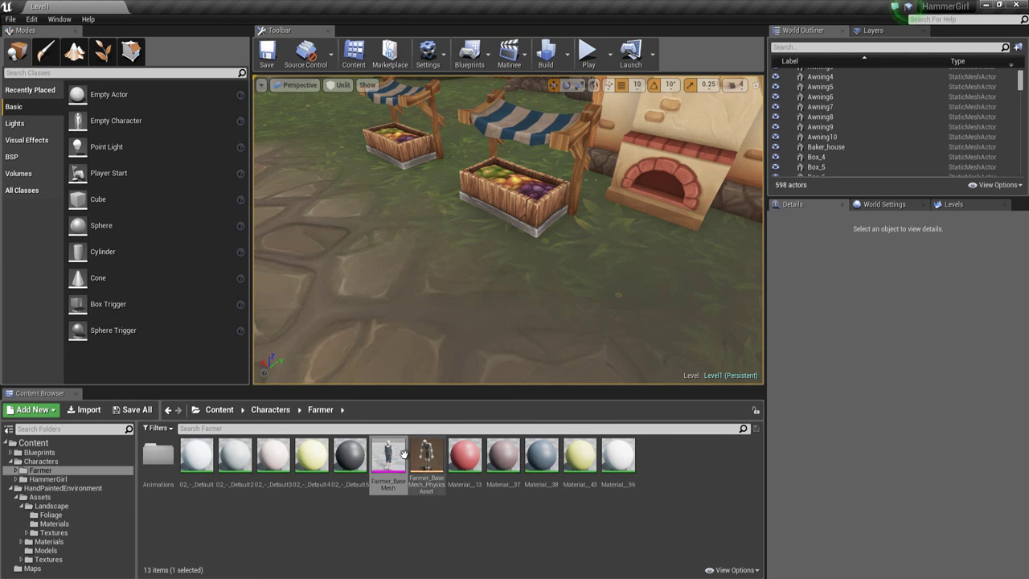
{"action": "left_click_drag", "start_coordinate": [389, 457], "coordinate": [571, 243]}
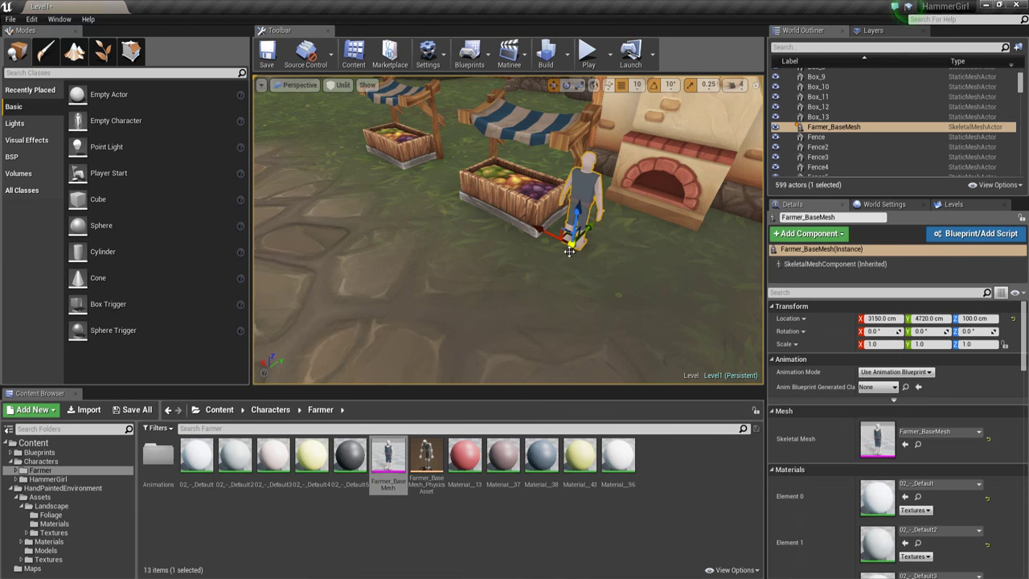
{"action": "scroll", "coordinate": [587, 250], "scroll_direction": "up", "scroll_amount": 3}
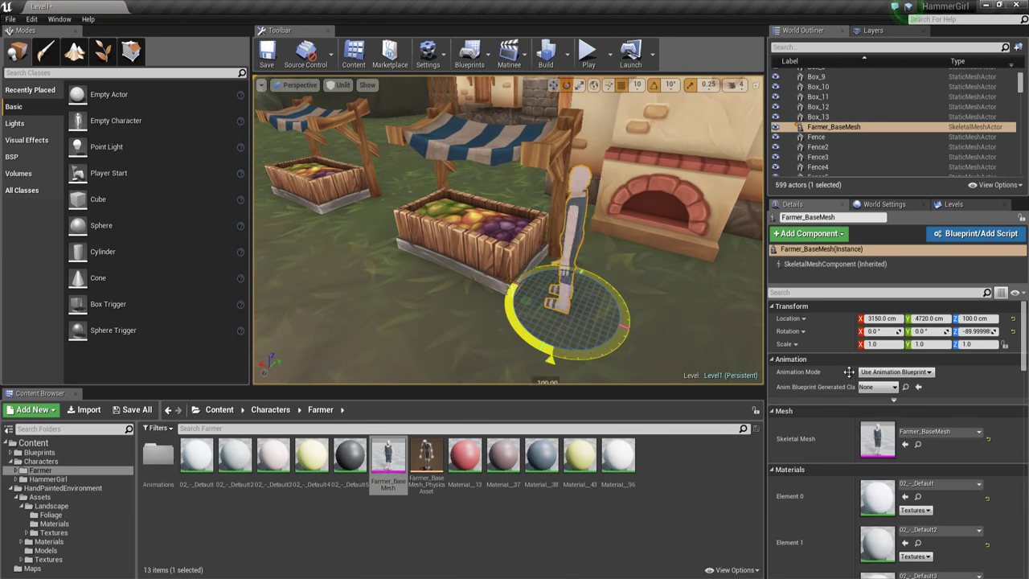
{"action": "left_click", "coordinate": [576, 236]}
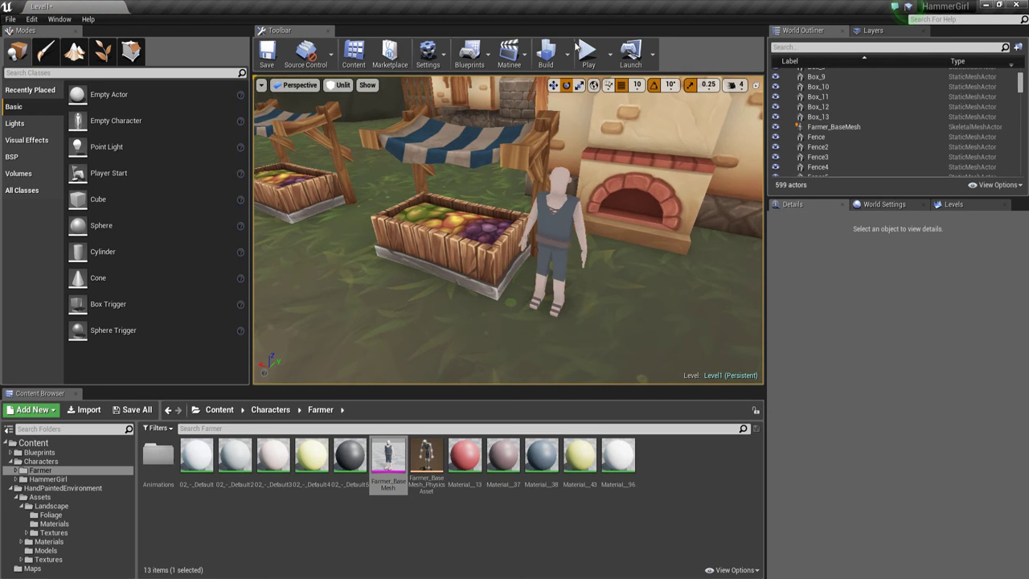
- Play-test the level, moving the player character around between the market stalls near the farmer, and stop the simulation
{"action": "left_click", "coordinate": [580, 50]}
{"action": "left_click", "coordinate": [576, 157]}
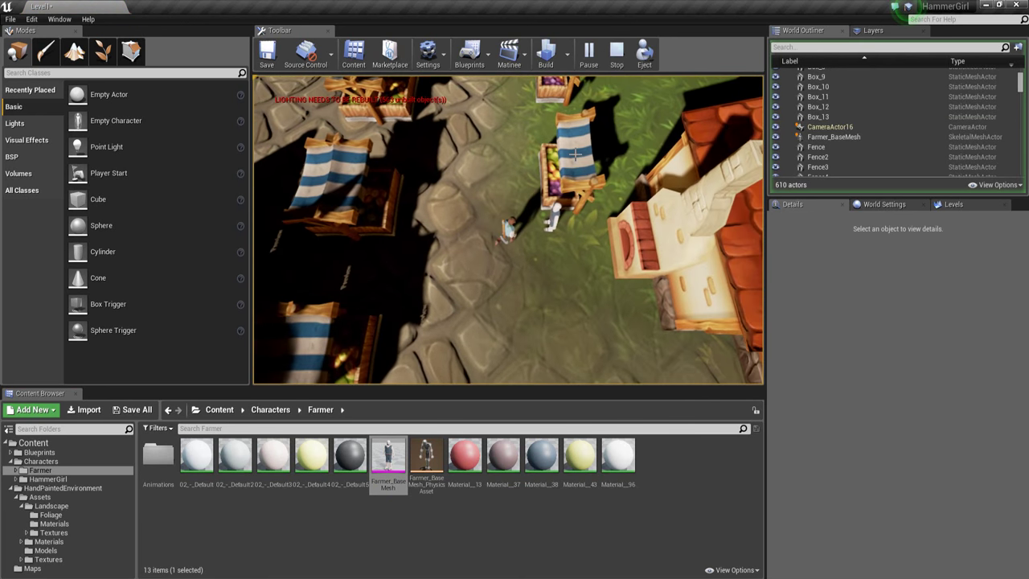
{"action": "left_click", "coordinate": [474, 247]}
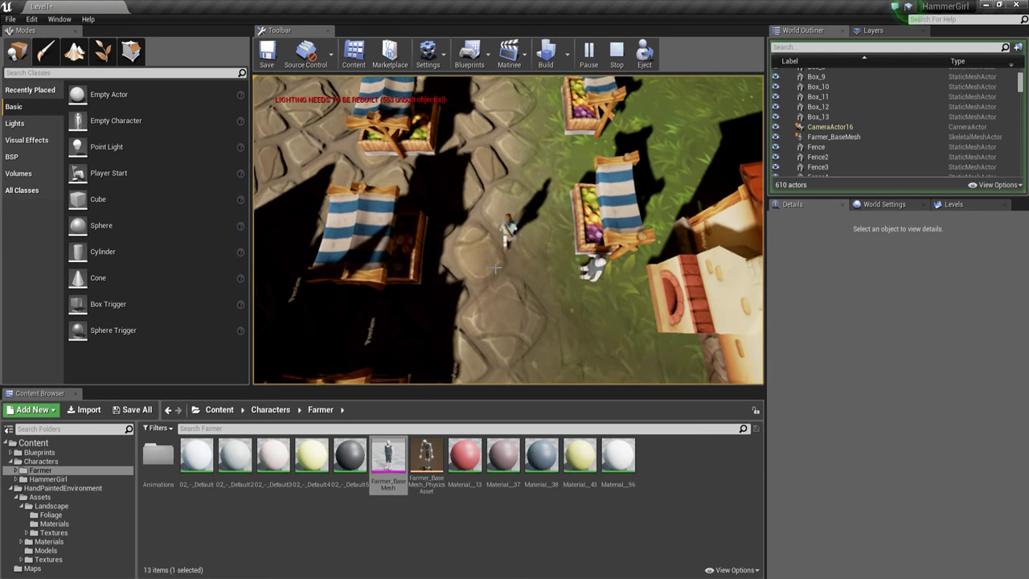
{"action": "left_click", "coordinate": [611, 283]}
{"action": "left_click", "coordinate": [452, 206]}
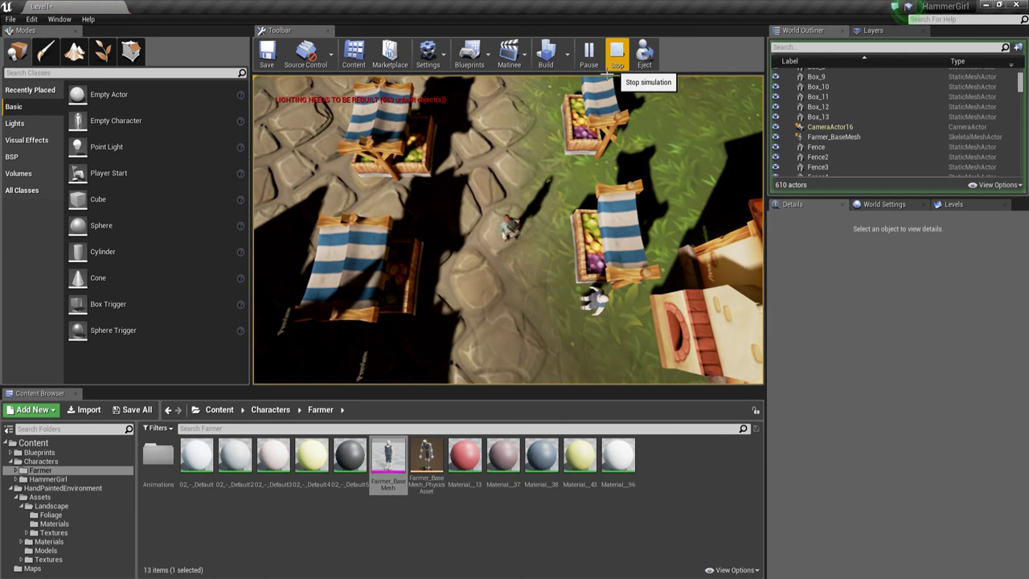
{"action": "left_click", "coordinate": [528, 263]}
{"action": "key", "text": "w"}
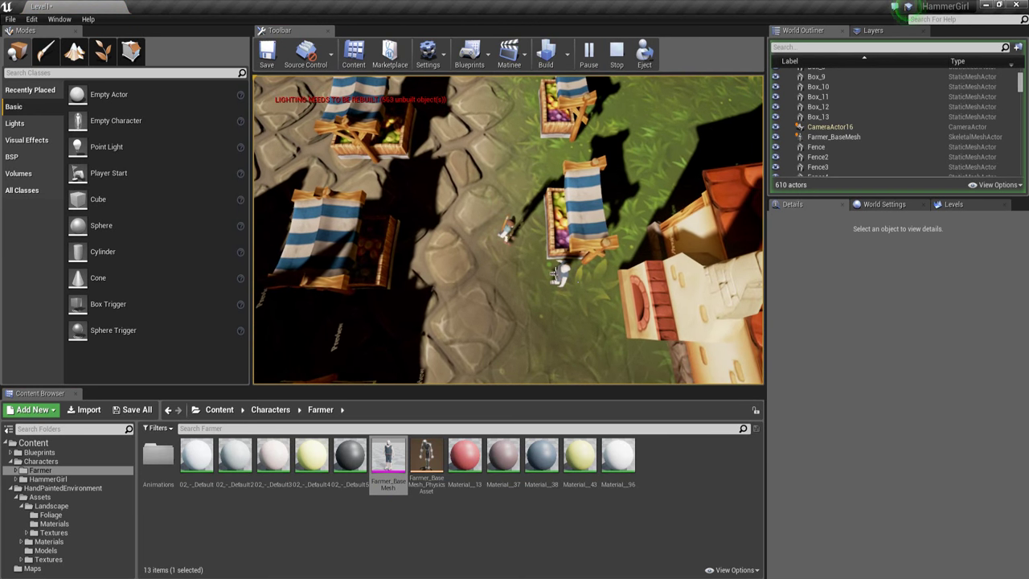
{"action": "left_click", "coordinate": [468, 254]}
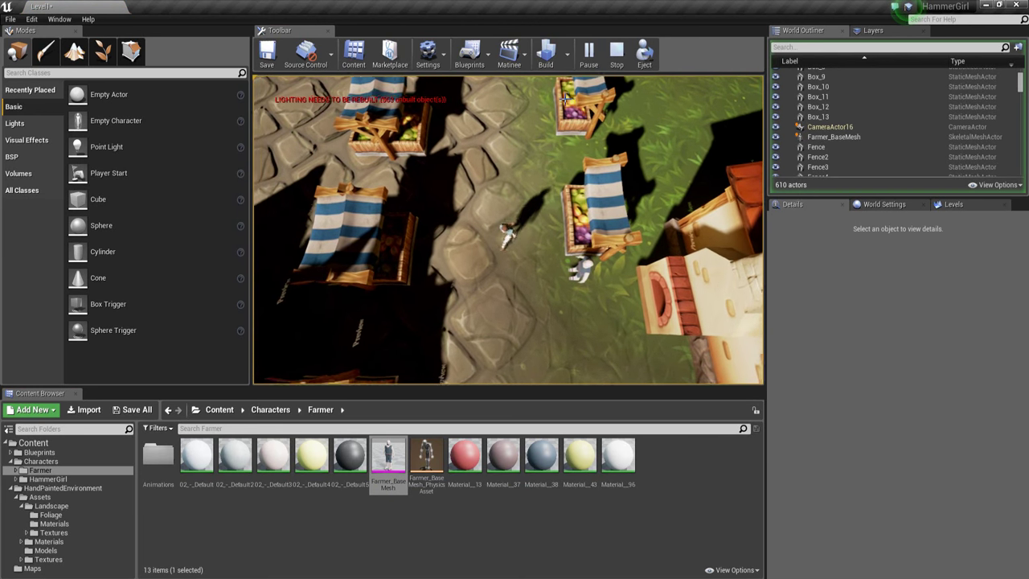
{"action": "left_click", "coordinate": [617, 58]}
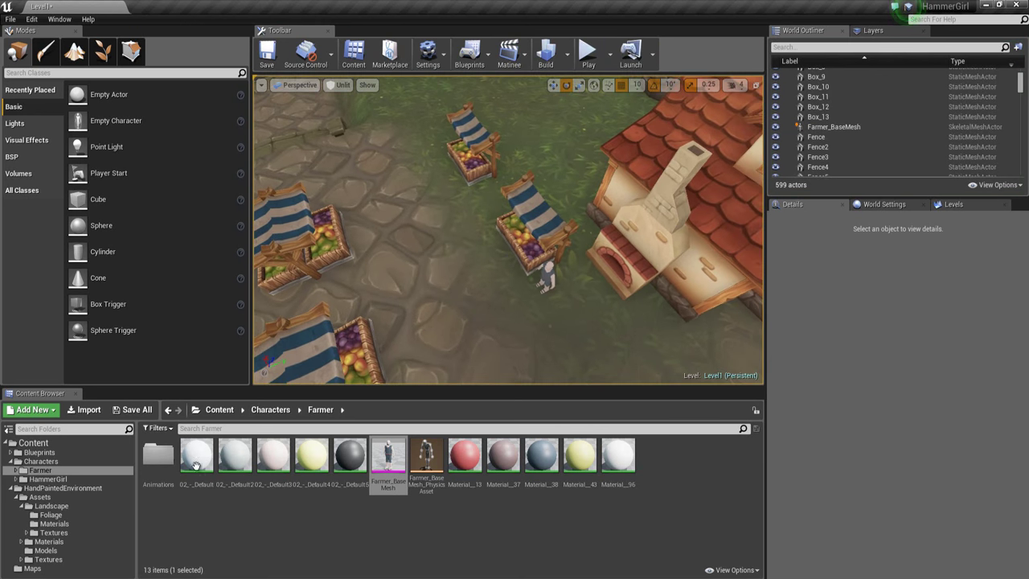
- Place the Farmer_Idle2 animation from the Farmer Animations folder beside the second grass-edge stall
{"action": "double_click", "coordinate": [157, 455]}
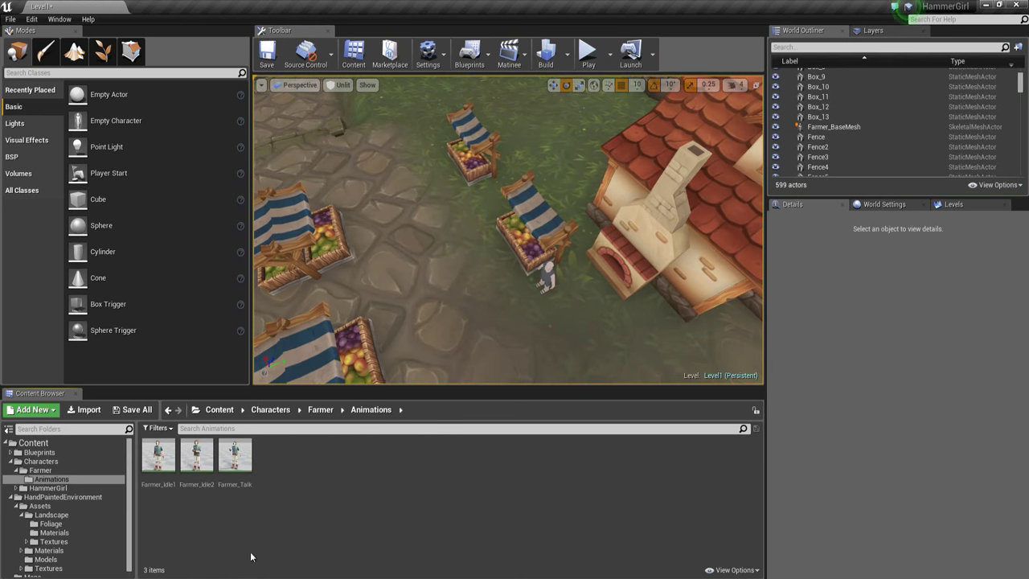
{"action": "right_click_drag", "start_coordinate": [368, 283], "coordinate": [406, 283]}
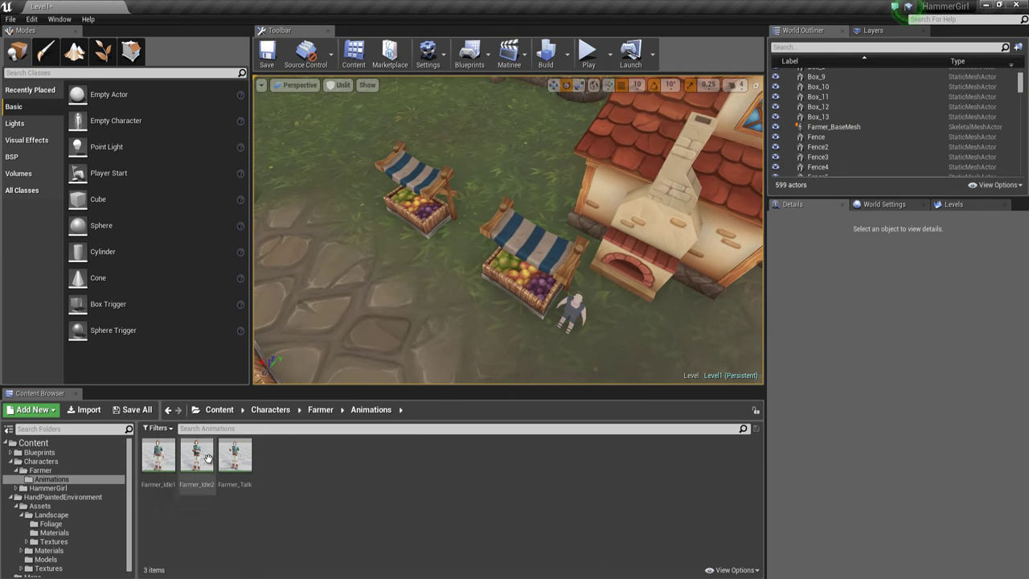
{"action": "left_click_drag", "start_coordinate": [196, 456], "coordinate": [447, 241]}
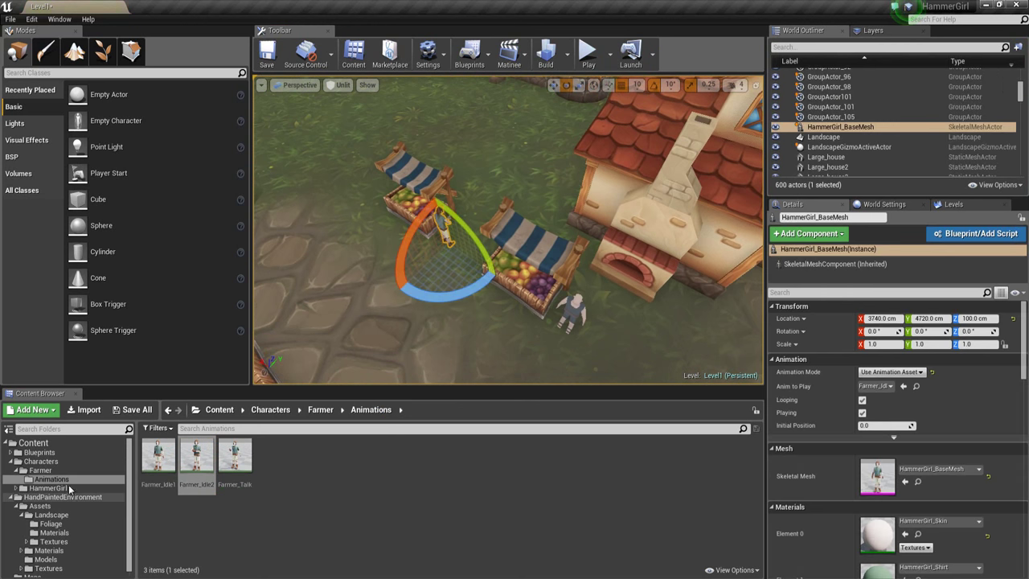
- Rotate the placed idle character 180° about the vertical axis and change its skeletal mesh to Farmer_BaseMesh
{"action": "left_click", "coordinate": [40, 470]}
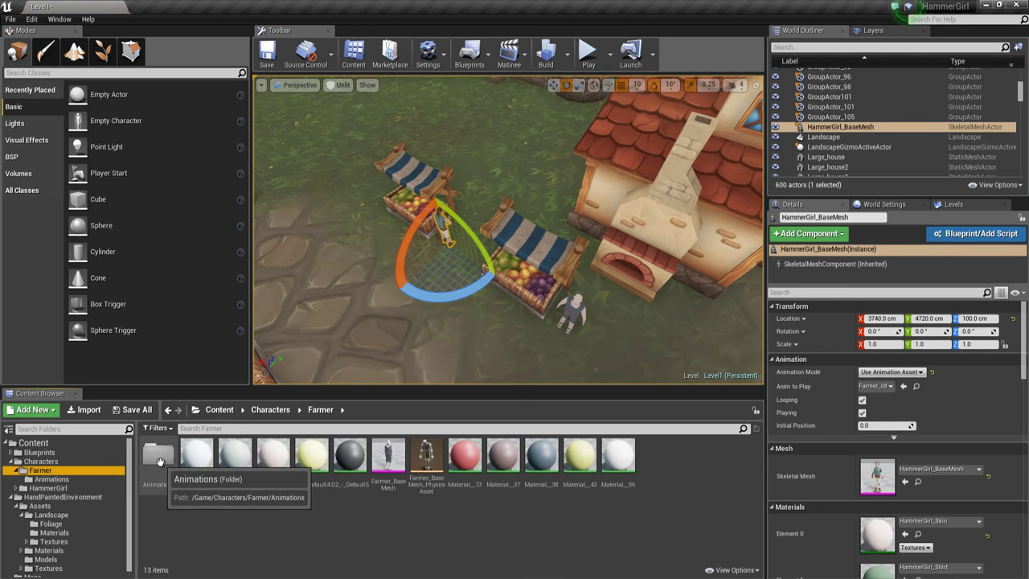
{"action": "left_click", "coordinate": [159, 460]}
{"action": "double_click", "coordinate": [159, 461]}
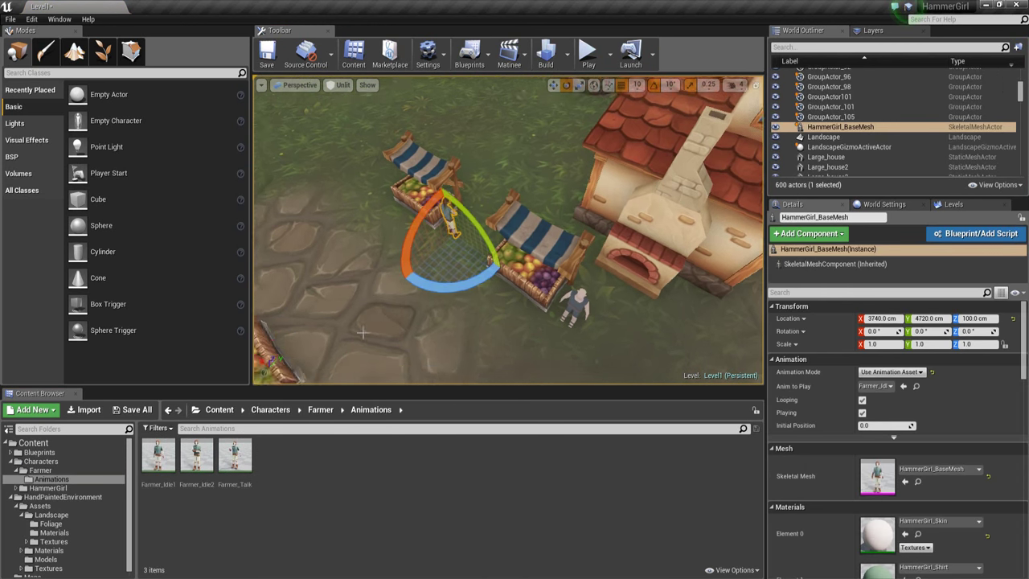
{"action": "right_click_drag", "start_coordinate": [437, 267], "coordinate": [436, 233]}
{"action": "scroll", "coordinate": [436, 267], "scroll_direction": "up", "scroll_amount": 5}
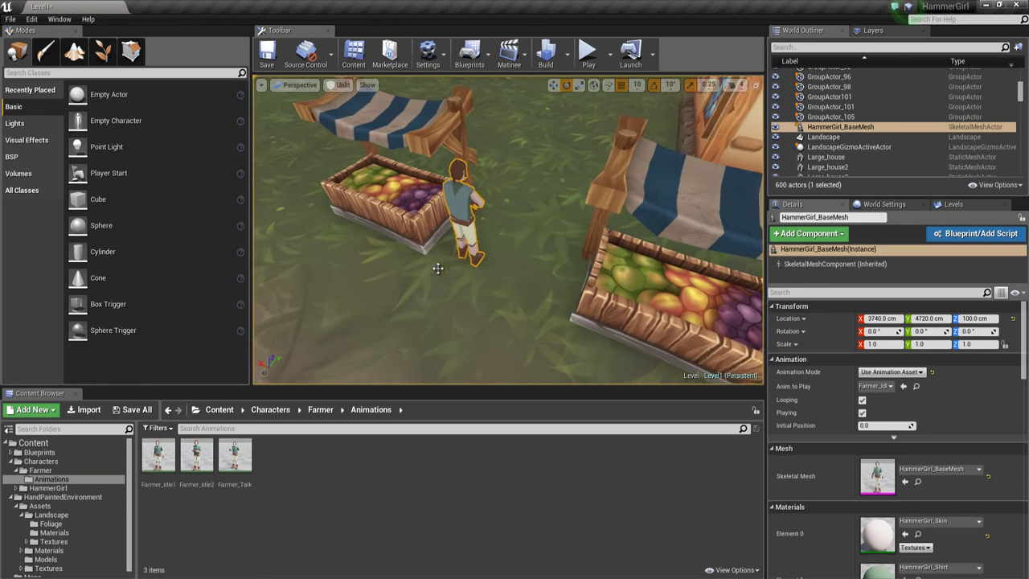
{"action": "left_click_drag", "start_coordinate": [483, 297], "coordinate": [496, 304]}
{"action": "right_click_drag", "start_coordinate": [506, 263], "coordinate": [454, 251]}
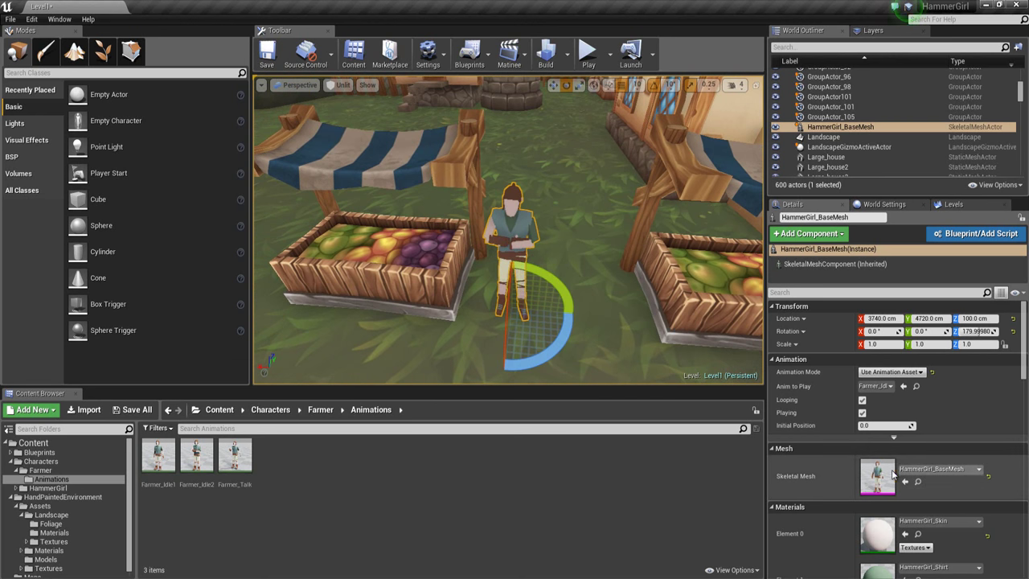
{"action": "left_click", "coordinate": [955, 469]}
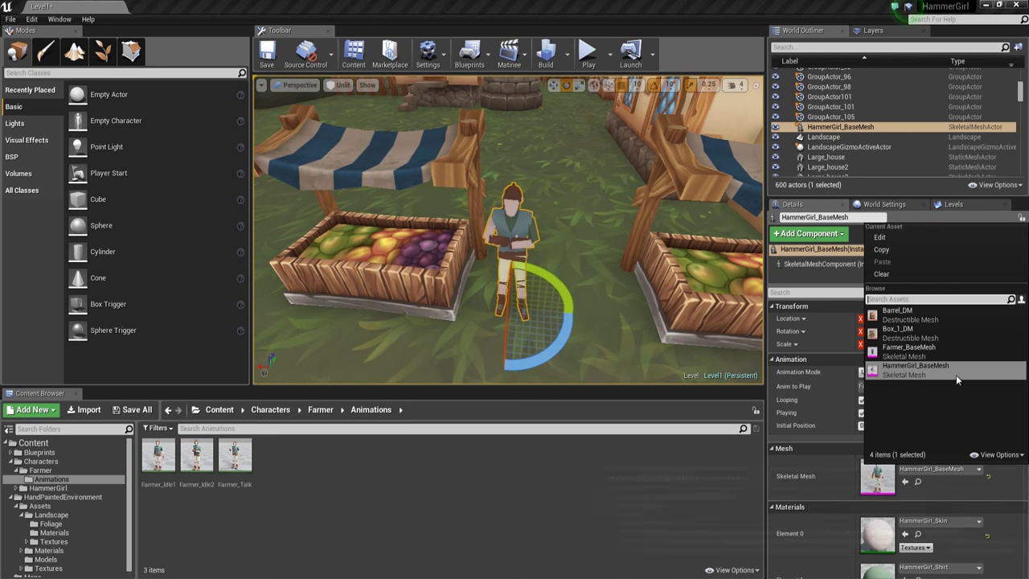
{"action": "left_click", "coordinate": [914, 351]}
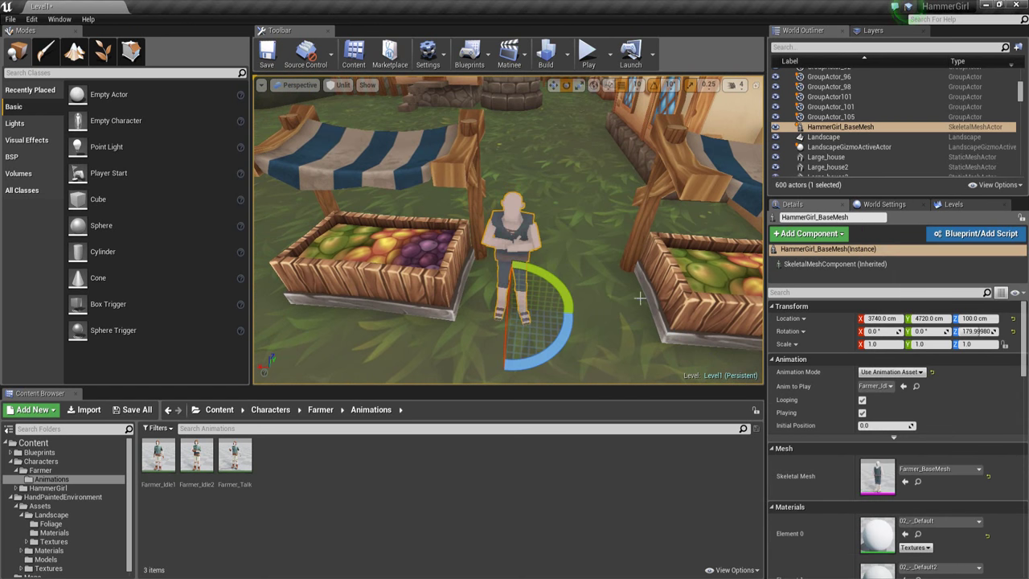
- Duplicate the idle farmer across to the paved plaza, beside one of the double-sided stalls
{"action": "right_click_drag", "start_coordinate": [640, 299], "coordinate": [544, 258]}
{"action": "left_click", "coordinate": [600, 305]}
{"action": "left_click", "coordinate": [473, 233]}
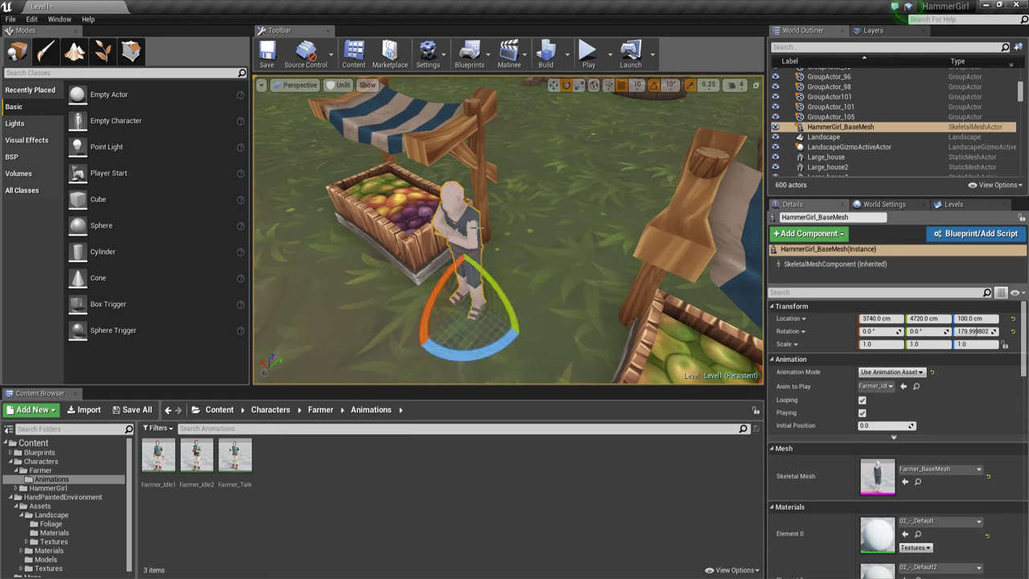
{"action": "right_click_drag", "start_coordinate": [483, 237], "coordinate": [555, 219]}
{"action": "key", "text": "w"}
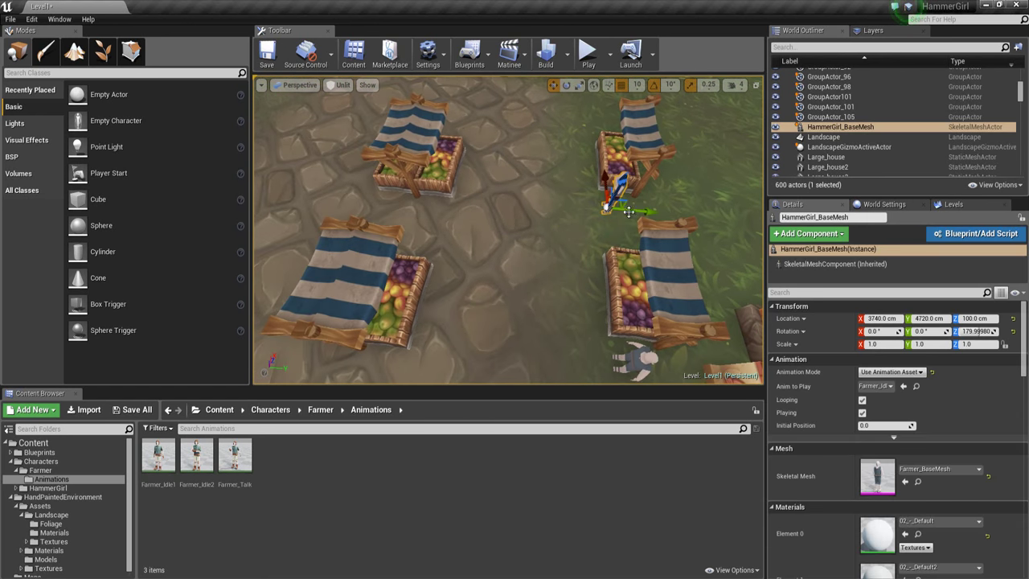
{"action": "left_click_drag", "start_coordinate": [455, 214], "coordinate": [380, 210], "text": "alt"}
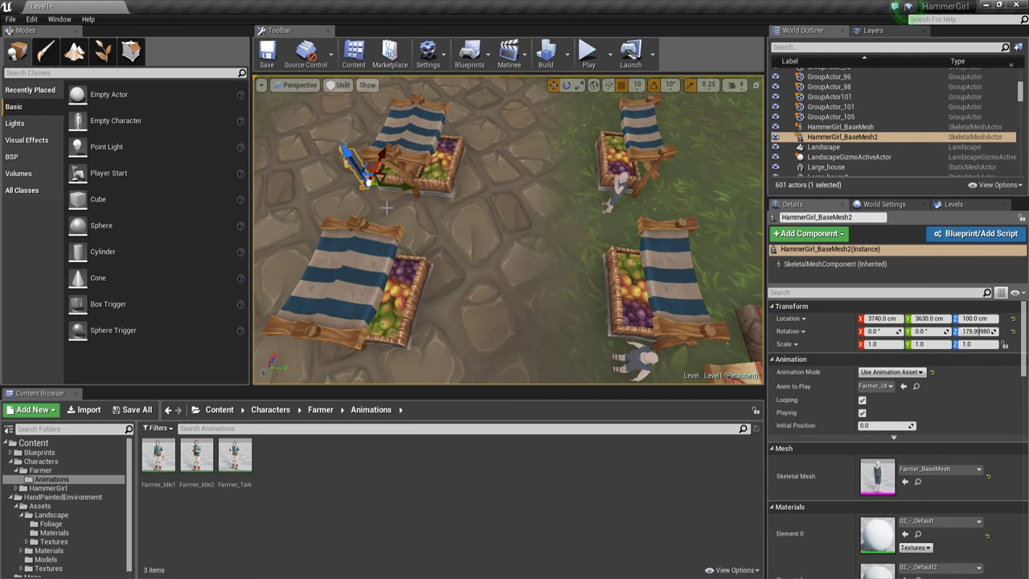
- Place the Farmer_Talk animation on the paving beside the plaza stall and rotate the character to about -30° yaw
{"action": "right_click_drag", "start_coordinate": [387, 207], "coordinate": [305, 306]}
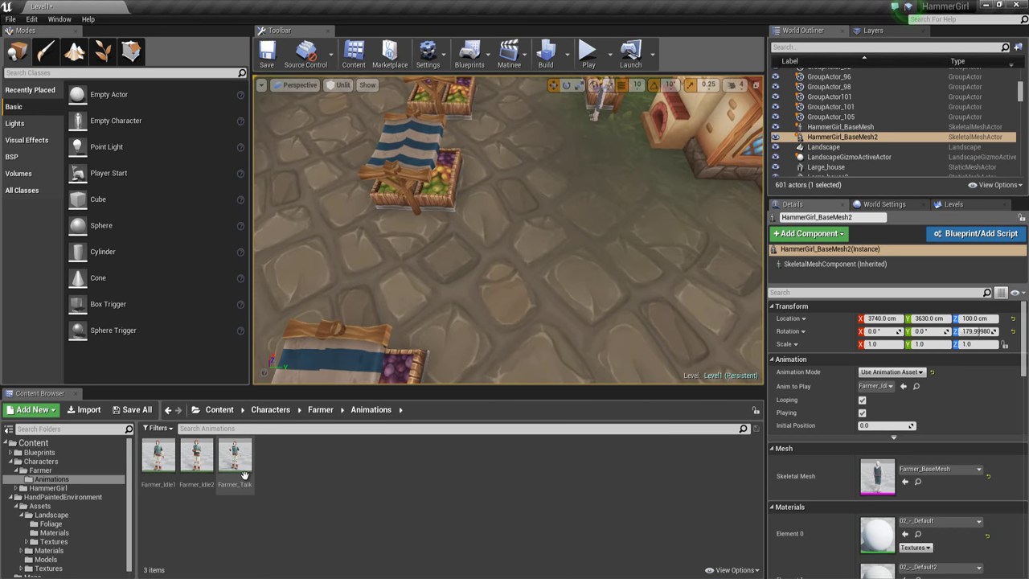
{"action": "left_click_drag", "start_coordinate": [244, 474], "coordinate": [446, 234]}
{"action": "key", "text": "e"}
{"action": "left_click_drag", "start_coordinate": [484, 281], "coordinate": [485, 279]}
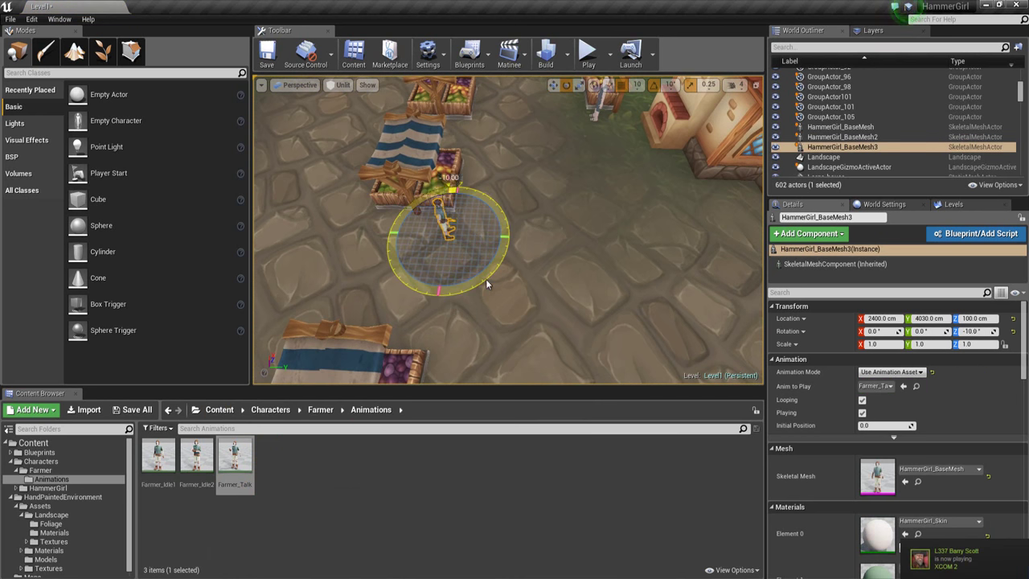
{"action": "right_click_drag", "start_coordinate": [488, 275], "coordinate": [448, 267]}
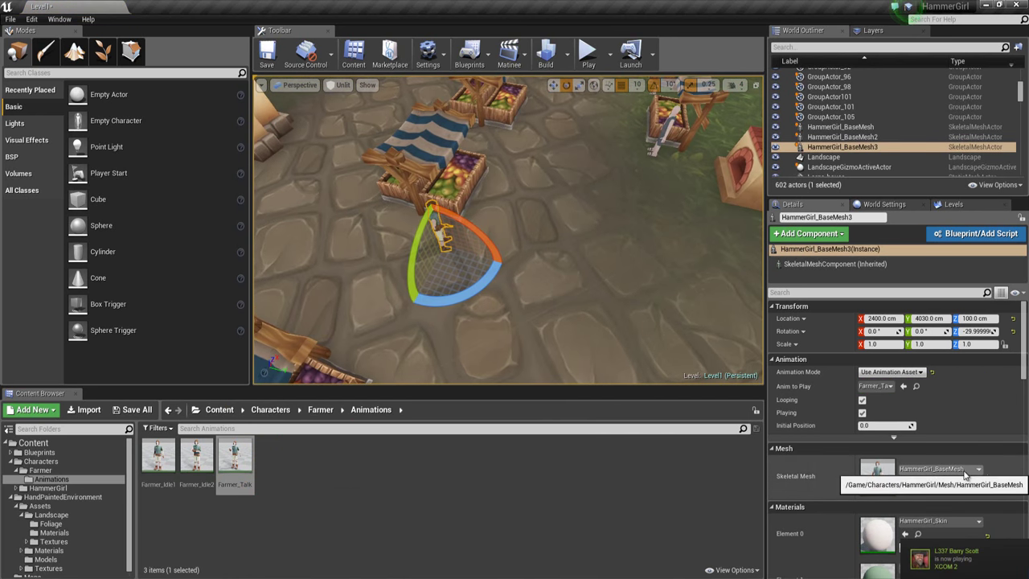
- Change the talking character's skeletal mesh to Farmer_BaseMesh
{"action": "left_click", "coordinate": [965, 470]}
{"action": "left_click", "coordinate": [923, 348]}
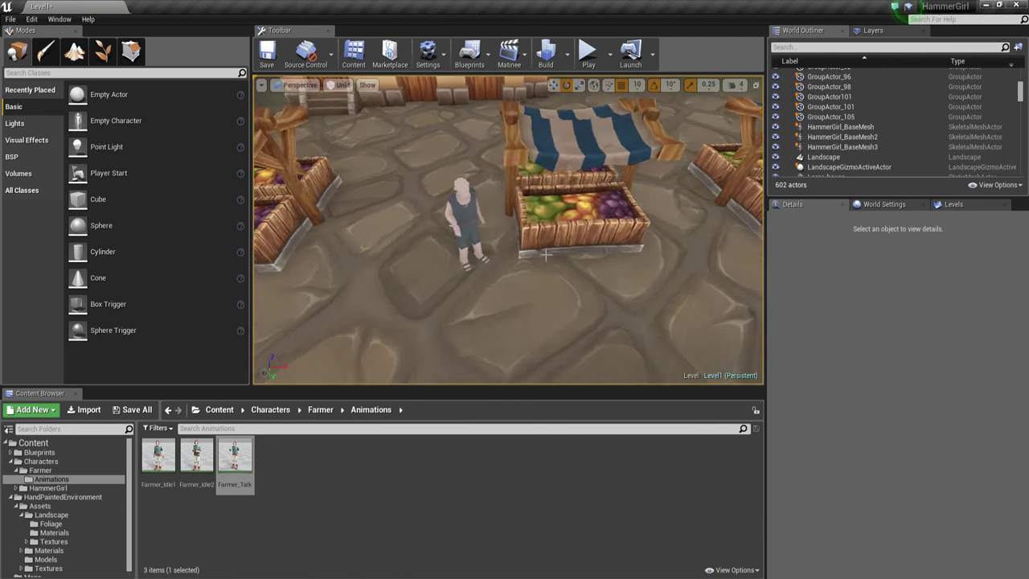
- Place the Farmer_Idle1 animation on the paving beside the talking farmer and change its skeletal mesh to Farmer_BaseMesh
{"action": "right_click_drag", "start_coordinate": [546, 255], "coordinate": [595, 253]}
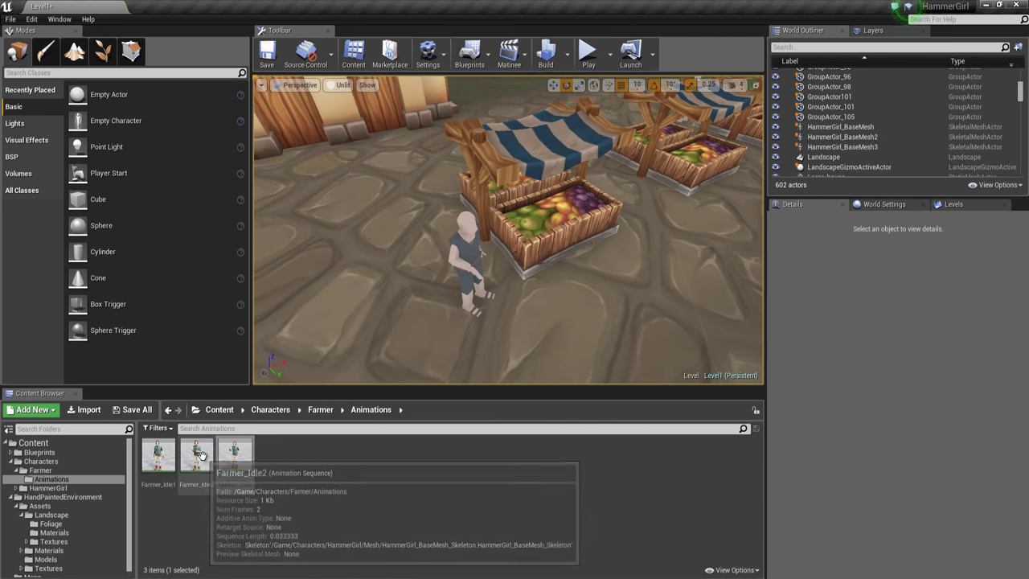
{"action": "left_click_drag", "start_coordinate": [189, 454], "coordinate": [527, 330]}
{"action": "left_click", "coordinate": [937, 471]}
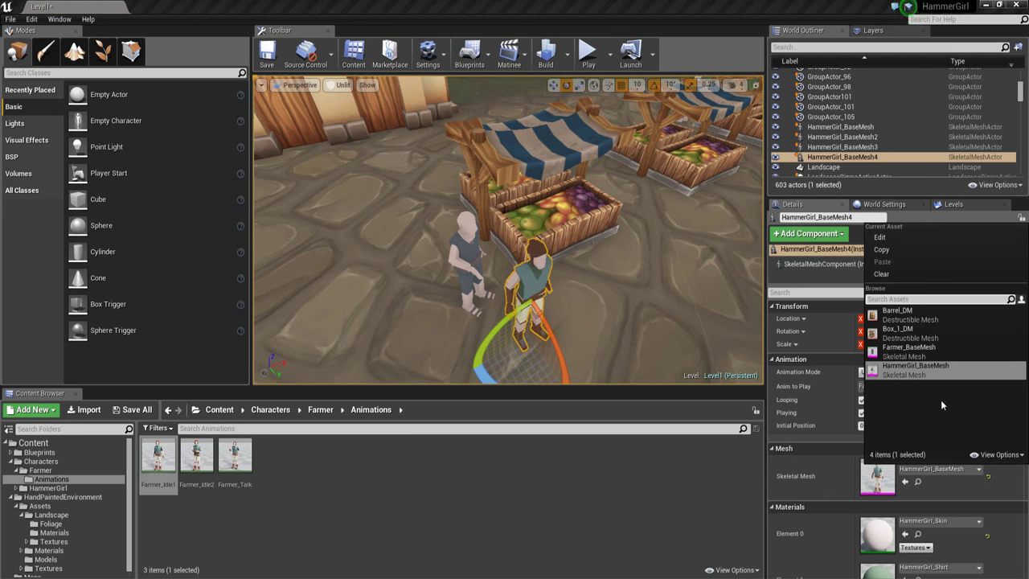
{"action": "left_click", "coordinate": [925, 350]}
- Rotate the newly placed idle farmer to about 150° yaw and deselect it
{"action": "right_click_drag", "start_coordinate": [515, 330], "coordinate": [511, 361]}
{"action": "left_click_drag", "start_coordinate": [520, 366], "coordinate": [567, 305]}
{"action": "key", "text": "w"}
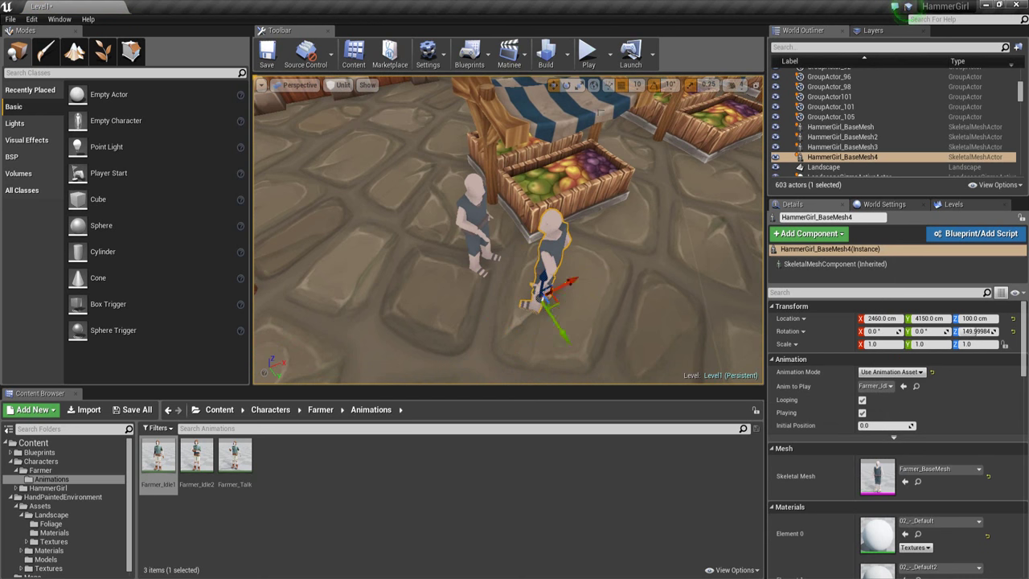
{"action": "key", "text": "Escape"}
- Play the level to check the market characters in game, and stop the simulation
{"action": "left_click", "coordinate": [588, 54]}
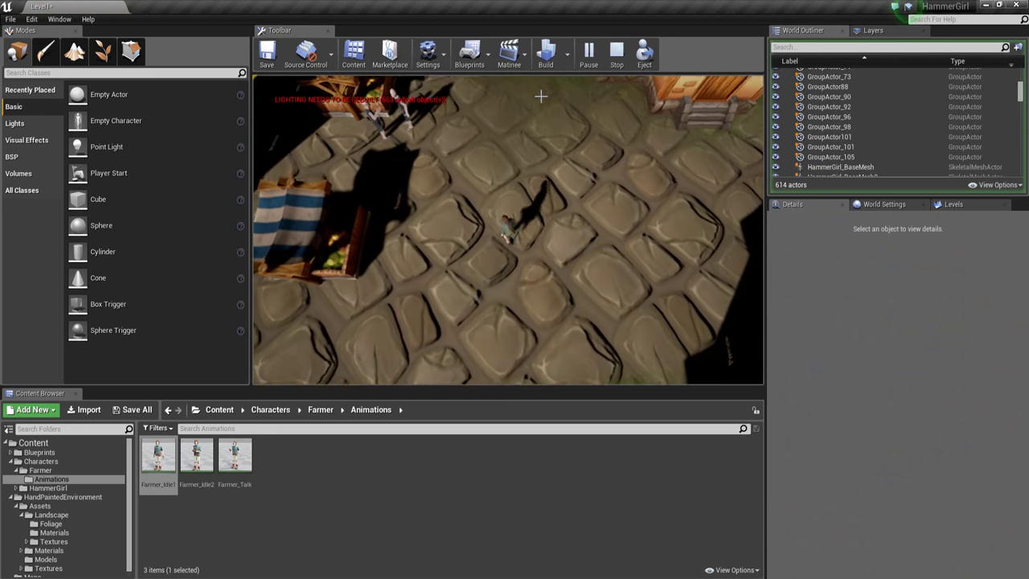
{"action": "left_click", "coordinate": [541, 95]}
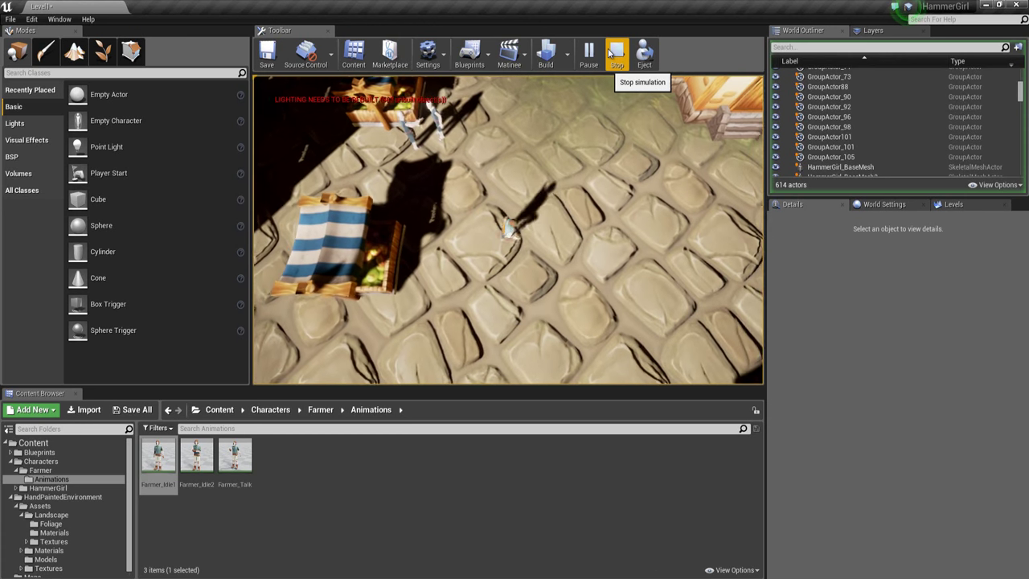
{"action": "left_click", "coordinate": [609, 53]}
- Examine the village layout from several angles, including the plaza, houses, walls and mine area
{"action": "right_click_drag", "start_coordinate": [669, 180], "coordinate": [402, 230]}
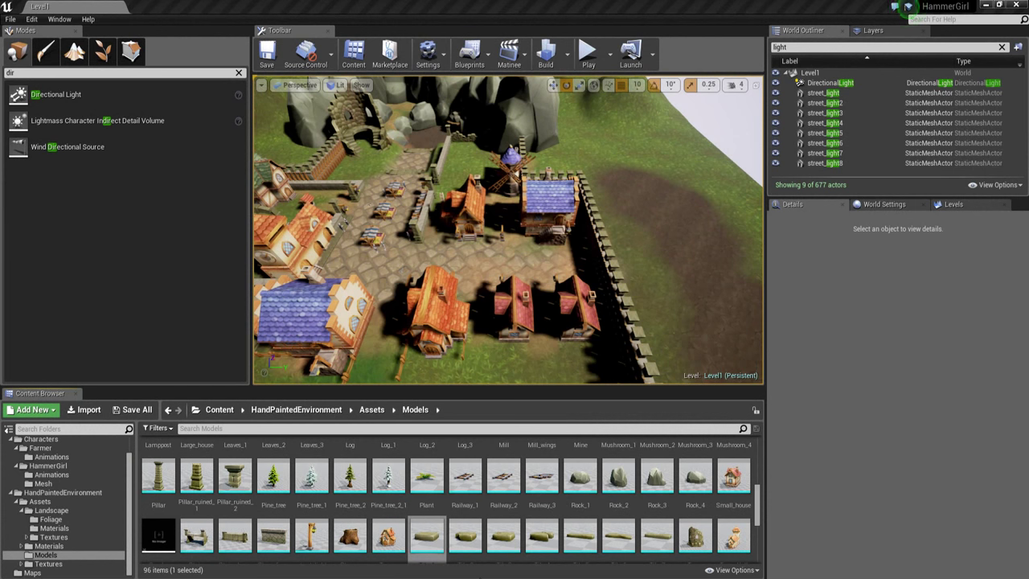
{"action": "right_click_drag", "start_coordinate": [546, 310], "coordinate": [456, 317]}
{"action": "left_click_drag", "start_coordinate": [455, 318], "coordinate": [561, 293], "text": "alt"}
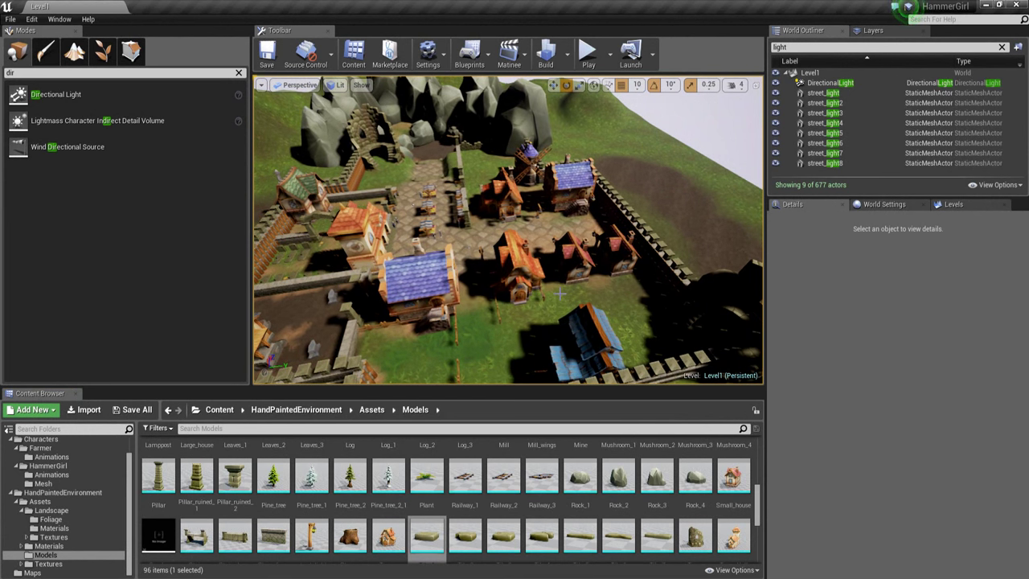
{"action": "left_click_drag", "start_coordinate": [579, 286], "coordinate": [440, 270], "text": "alt"}
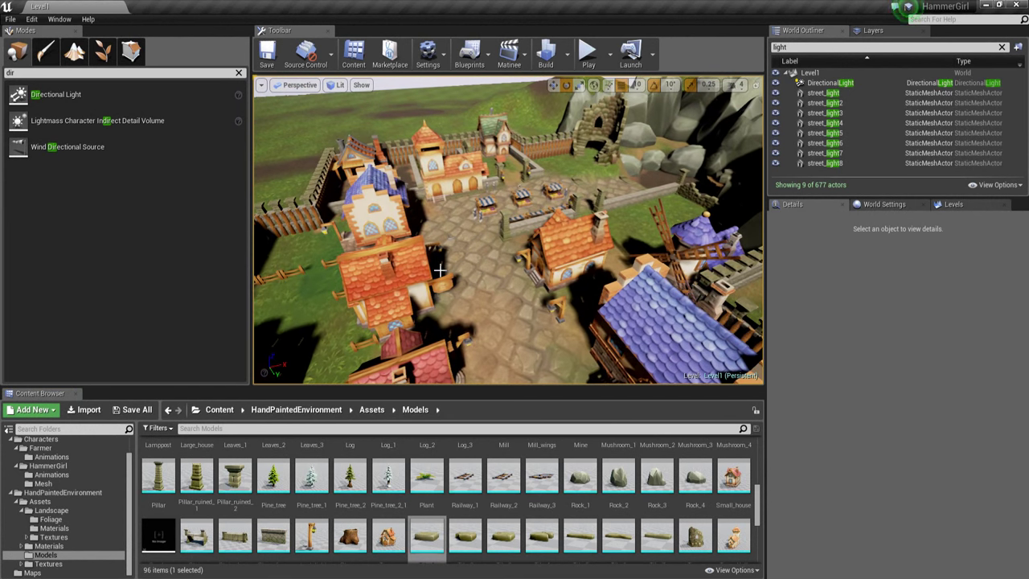
{"action": "right_click_drag", "start_coordinate": [488, 288], "coordinate": [496, 248]}
{"action": "key", "text": "w"}
{"action": "left_click_drag", "start_coordinate": [431, 268], "coordinate": [97, 298], "text": "alt"}
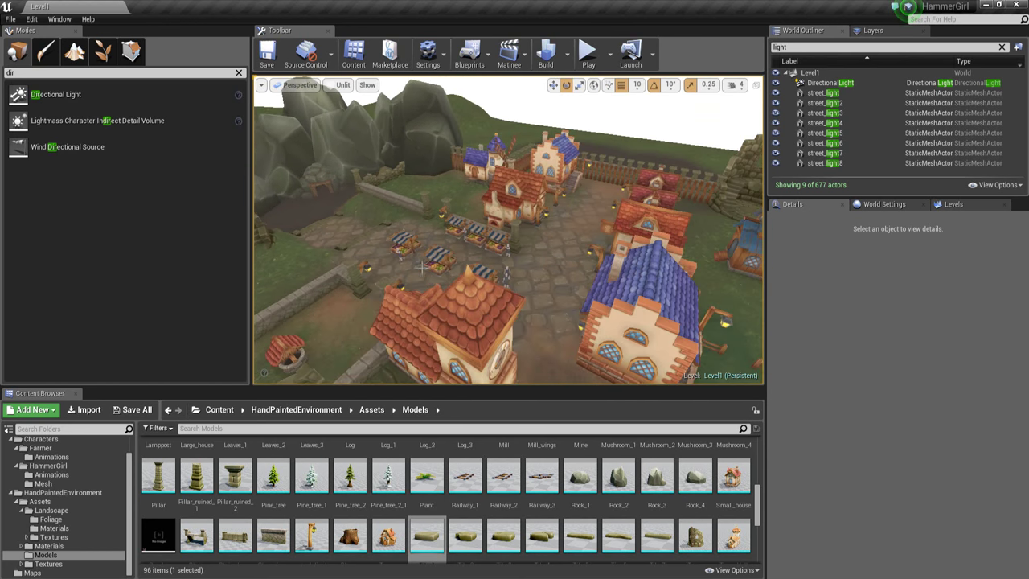
{"action": "right_click_drag", "start_coordinate": [415, 267], "coordinate": [369, 280]}
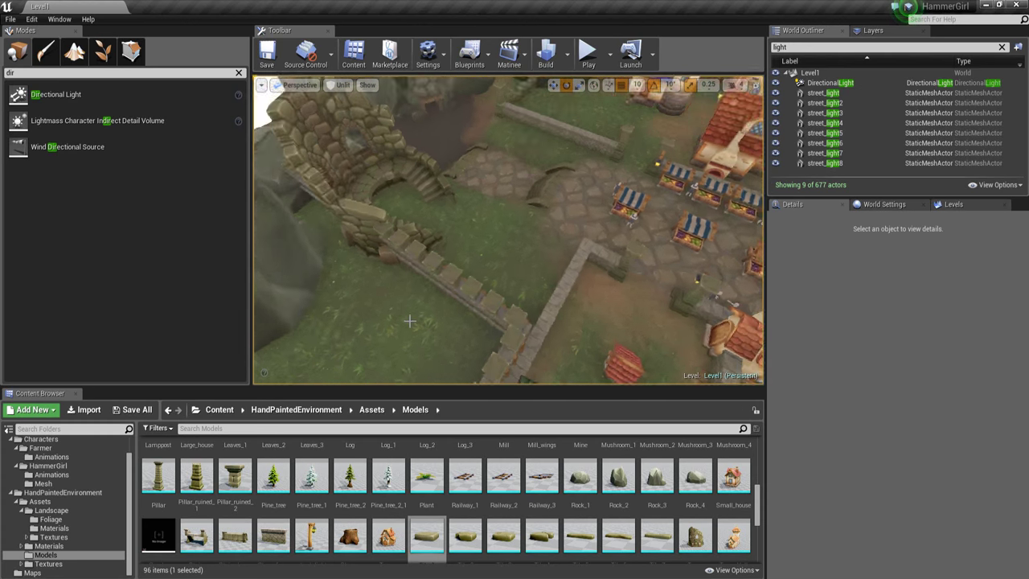
{"action": "right_click_drag", "start_coordinate": [410, 321], "coordinate": [414, 285]}
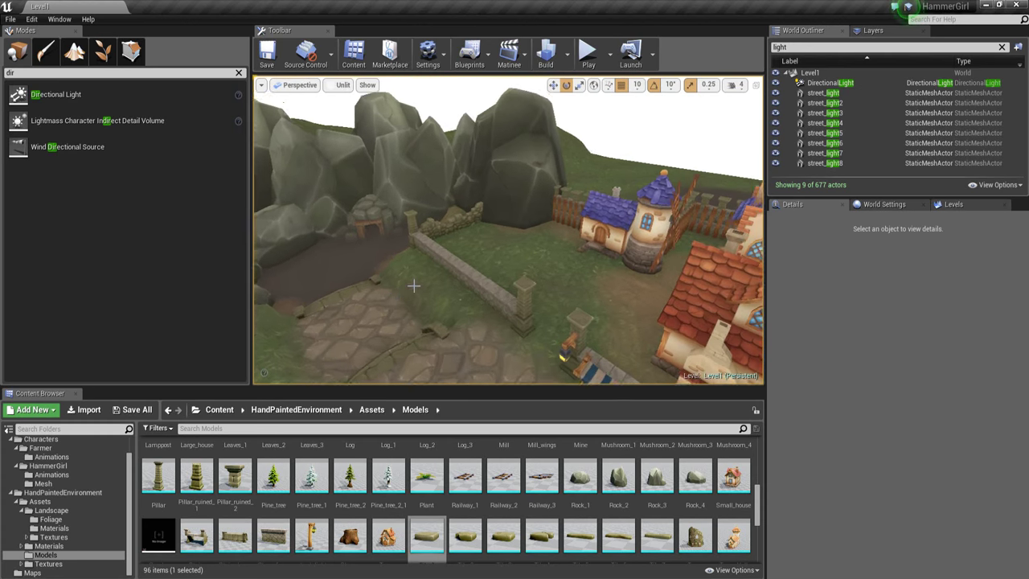
- Switch to foliage painting mode for the grass plot between the low stone wall and the blue-roofed mill
{"action": "left_click", "coordinate": [74, 51]}
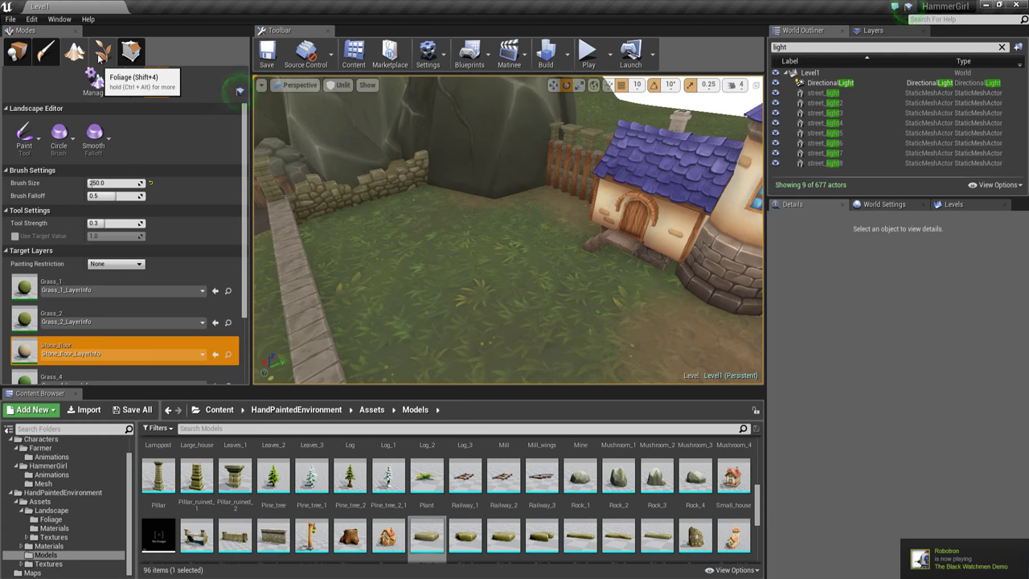
{"action": "left_click", "coordinate": [101, 53]}
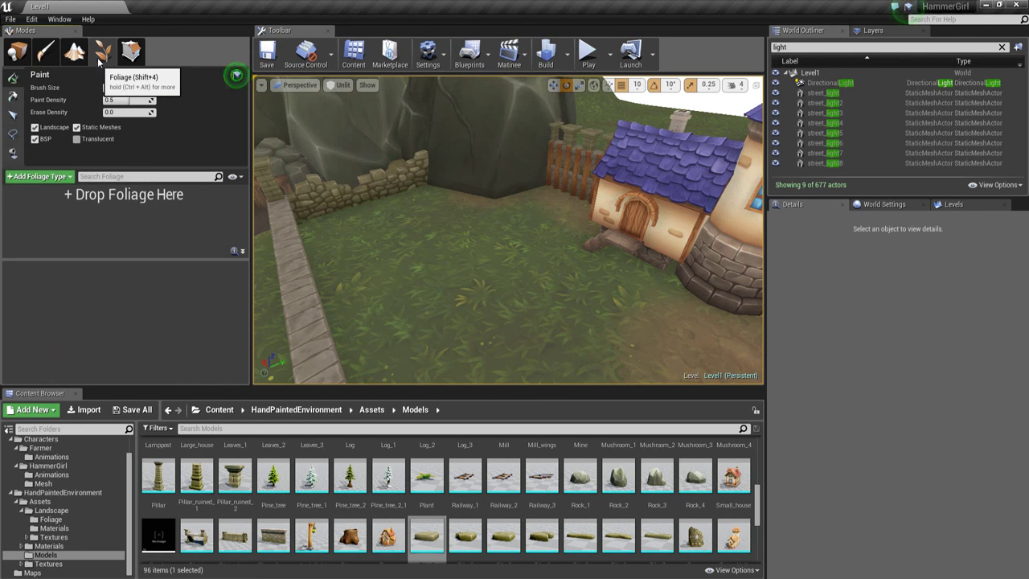
{"action": "right_click_drag", "start_coordinate": [476, 278], "coordinate": [593, 280]}
{"action": "key", "text": "s"}
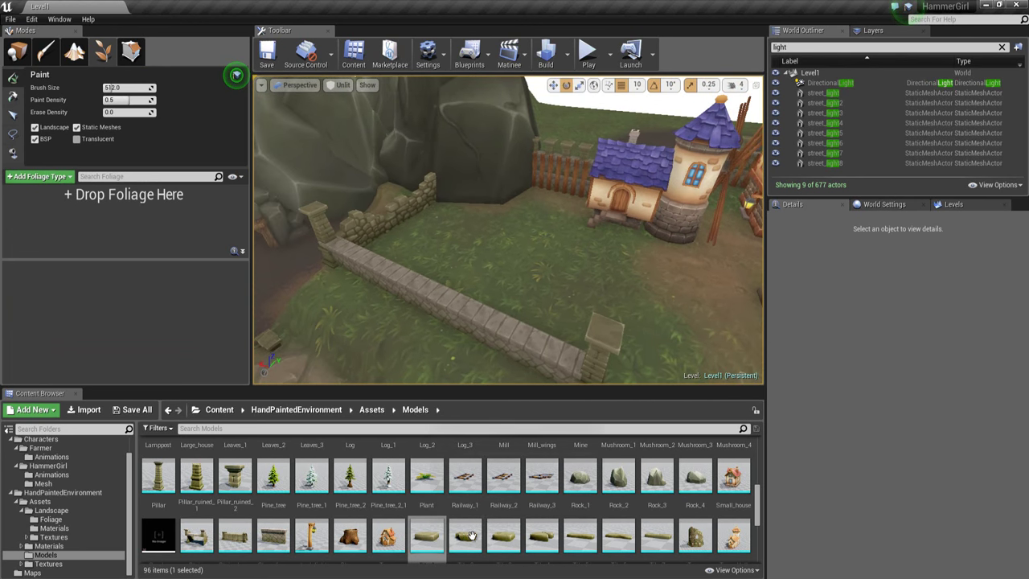
{"action": "right_click_drag", "start_coordinate": [482, 253], "coordinate": [484, 254]}
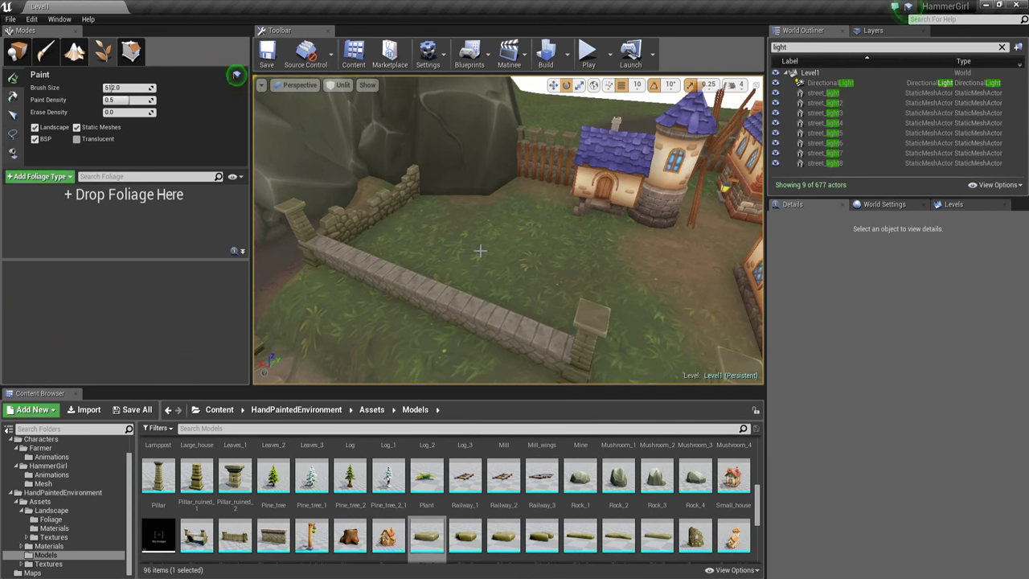
- Add the Flower, Flowers_1 and Flowers_2 meshes as foliage types
{"action": "scroll", "coordinate": [675, 482], "scroll_direction": "down", "scroll_amount": 1}
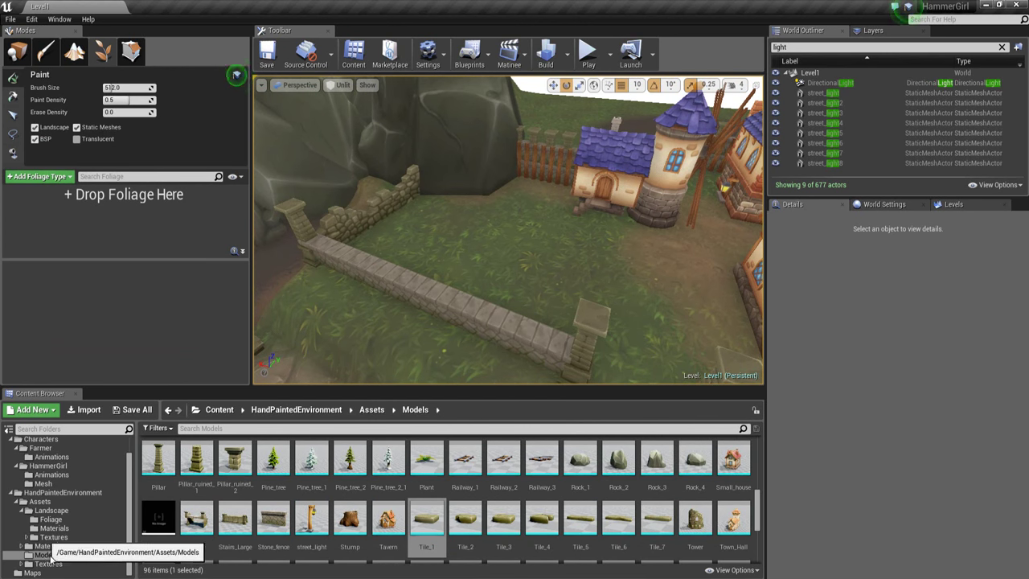
{"action": "scroll", "coordinate": [644, 515], "scroll_direction": "up", "scroll_amount": 3}
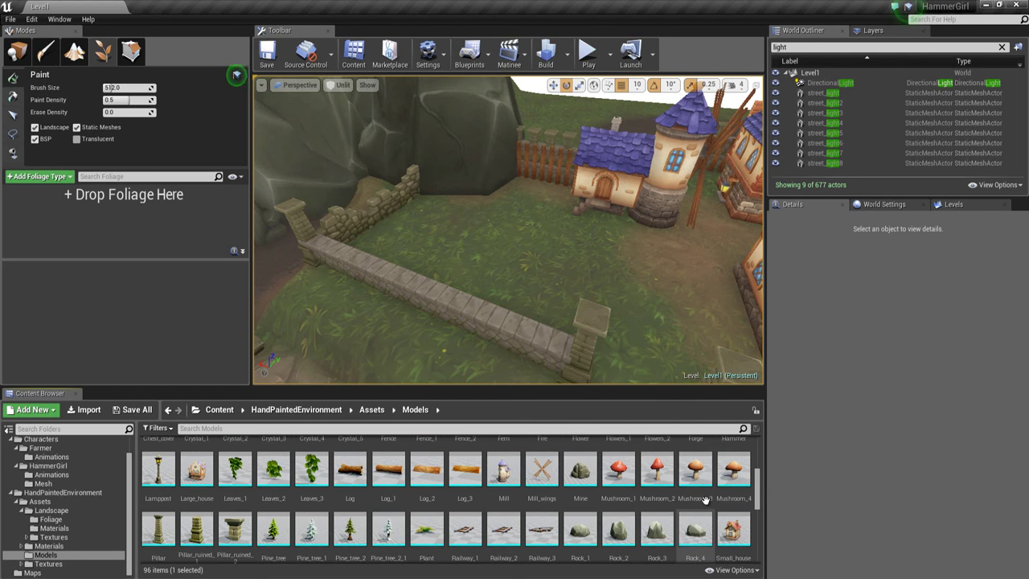
{"action": "scroll", "coordinate": [716, 506], "scroll_direction": "up", "scroll_amount": 2}
{"action": "scroll", "coordinate": [718, 504], "scroll_direction": "up", "scroll_amount": 2}
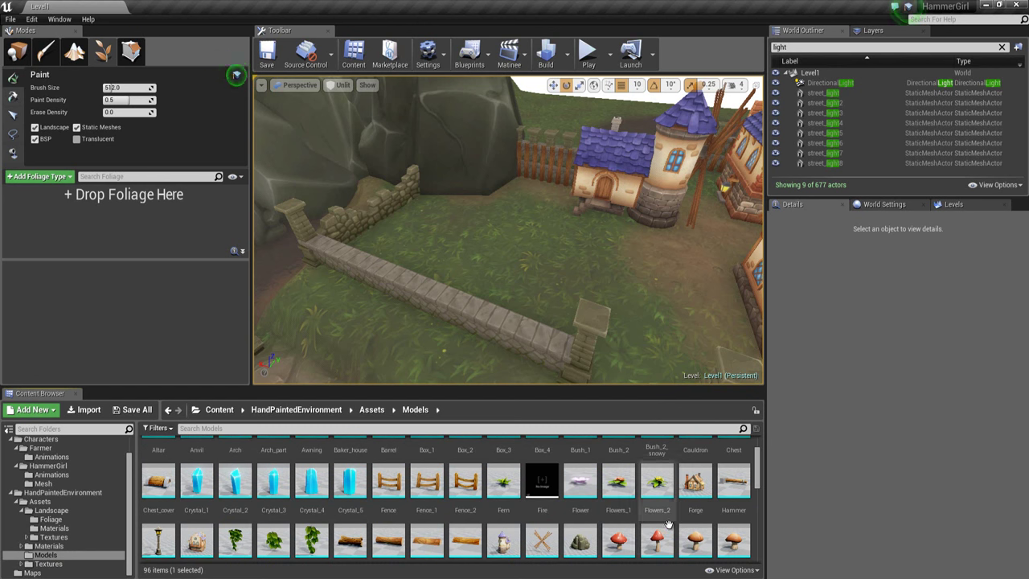
{"action": "left_click", "coordinate": [581, 480]}
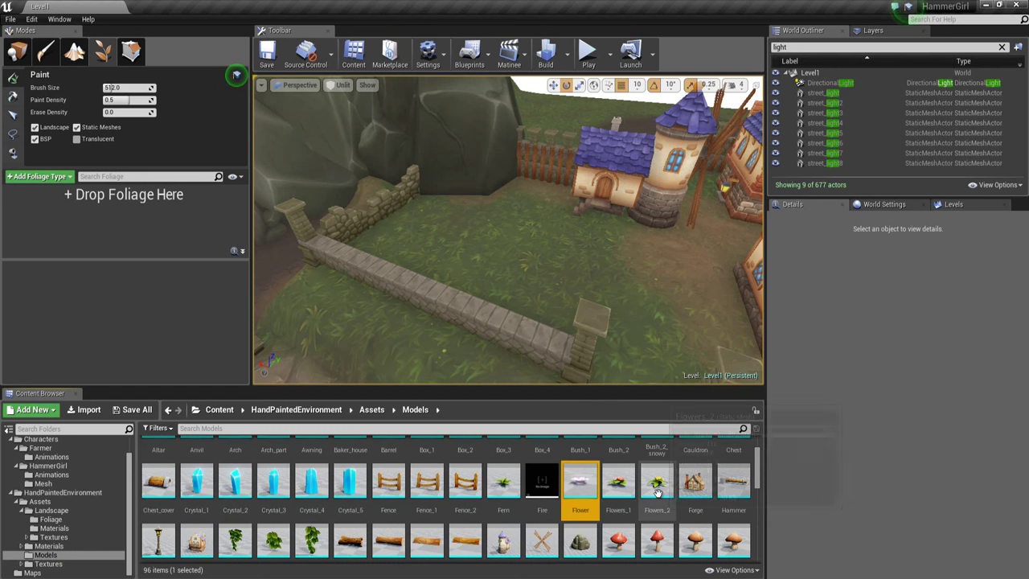
{"action": "left_click", "coordinate": [657, 505], "text": "shift"}
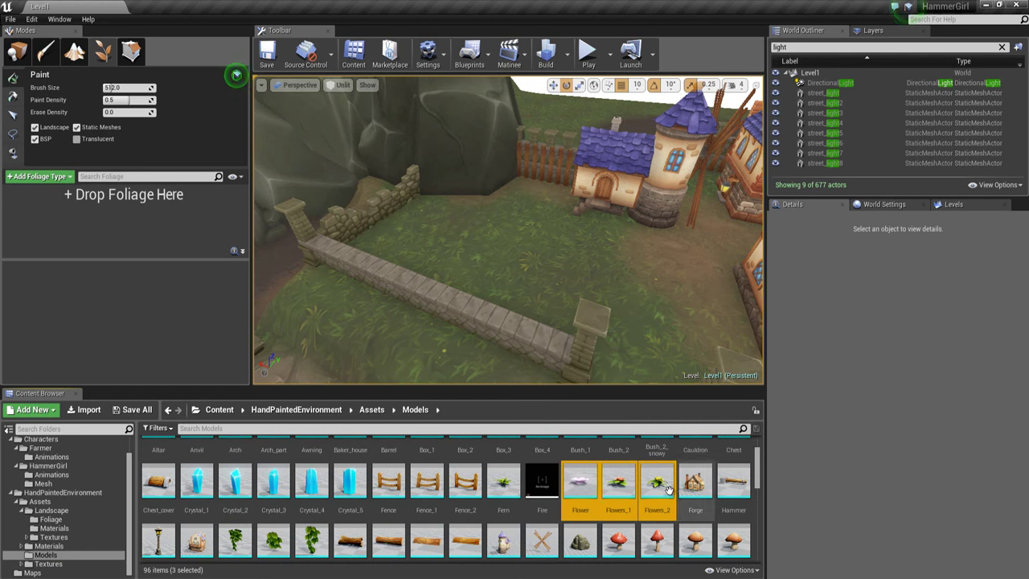
{"action": "left_click_drag", "start_coordinate": [657, 486], "coordinate": [557, 488]}
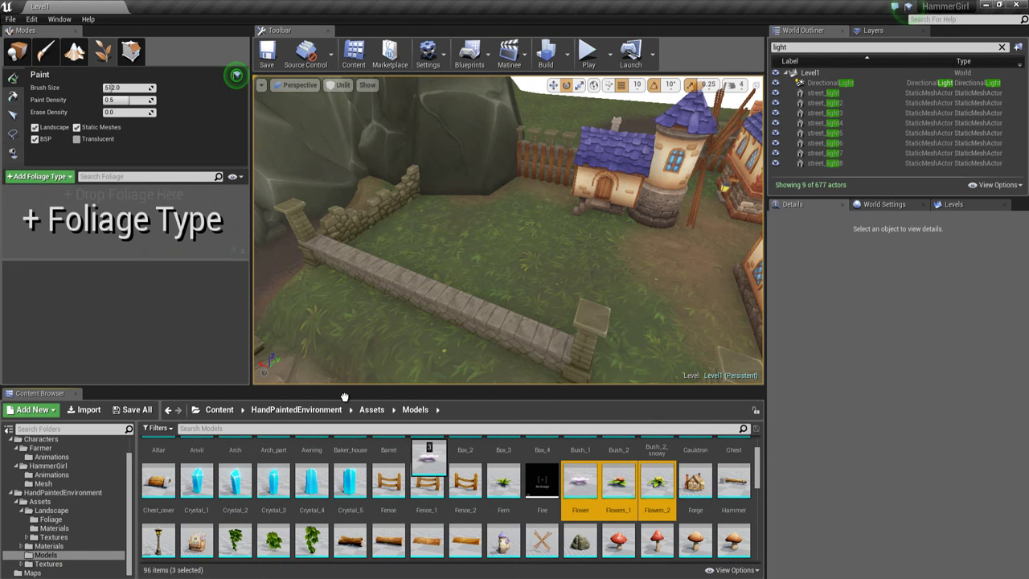
{"action": "left_click_drag", "start_coordinate": [344, 397], "coordinate": [236, 329]}
{"action": "left_click_drag", "start_coordinate": [174, 271], "coordinate": [149, 226]}
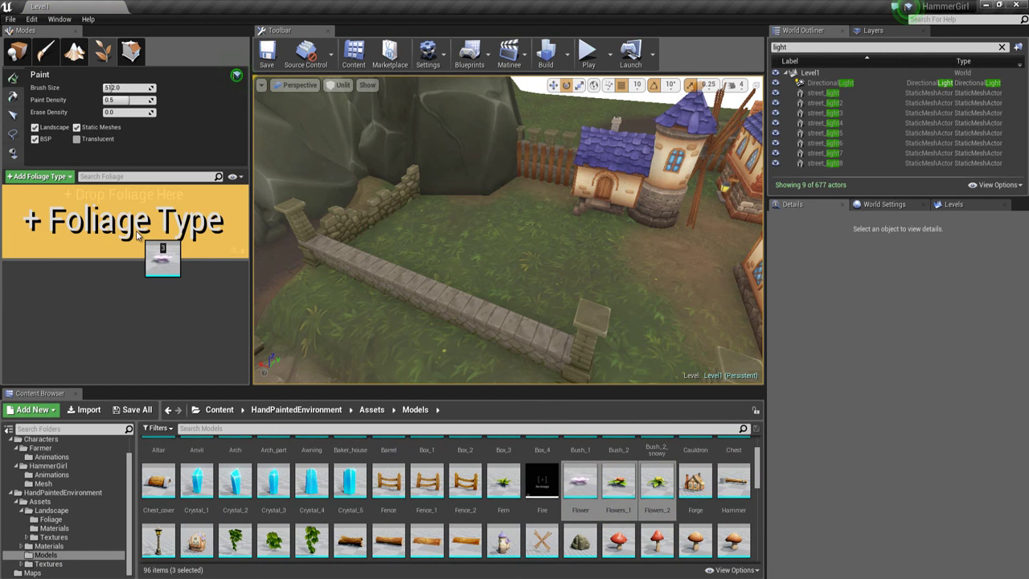
{"action": "left_click_drag", "start_coordinate": [137, 234], "coordinate": [136, 237]}
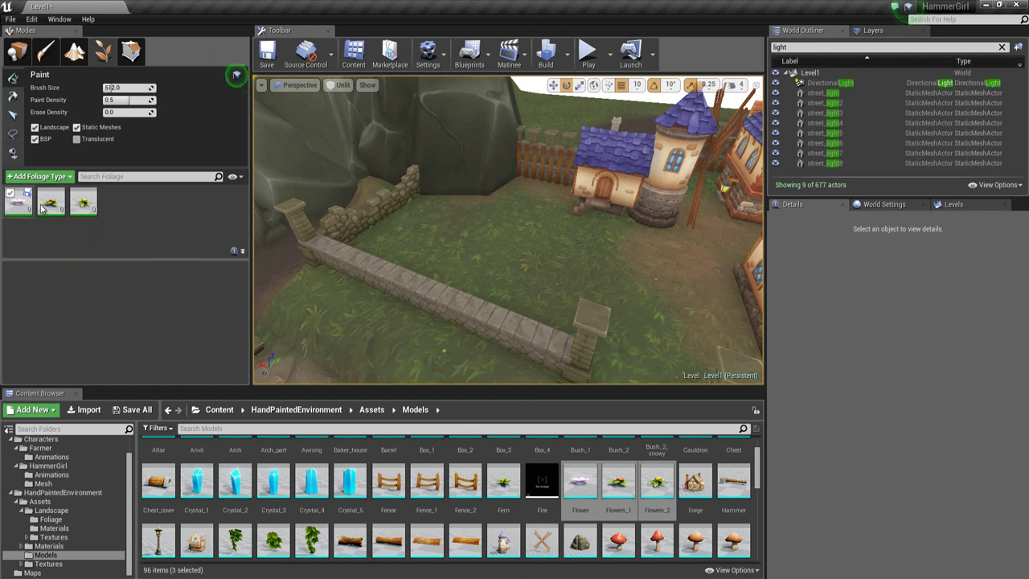
- Set the painting density of the Flower foliage type to 1
{"action": "left_click", "coordinate": [15, 208]}
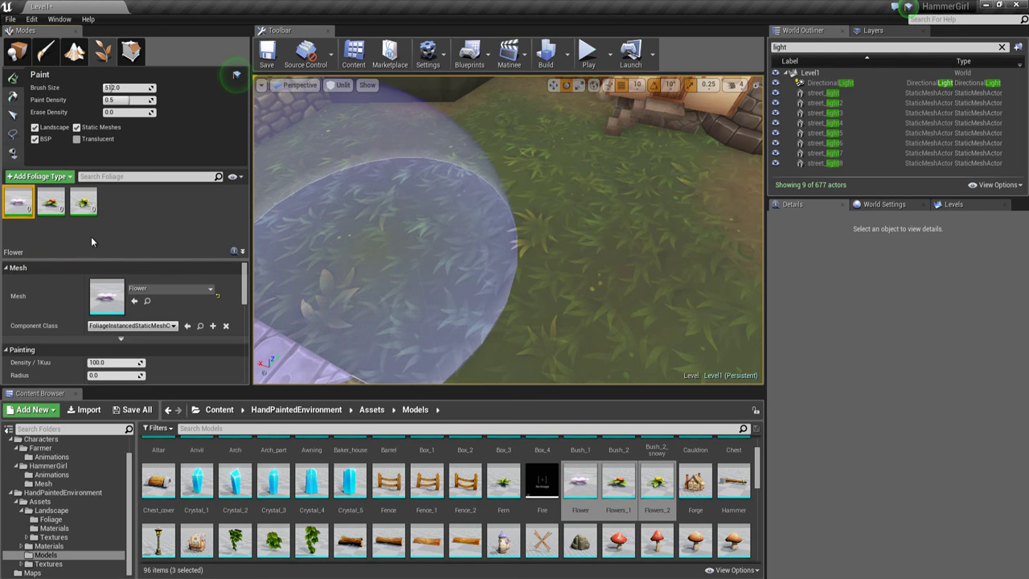
{"action": "scroll", "coordinate": [121, 326], "scroll_direction": "down", "scroll_amount": 1}
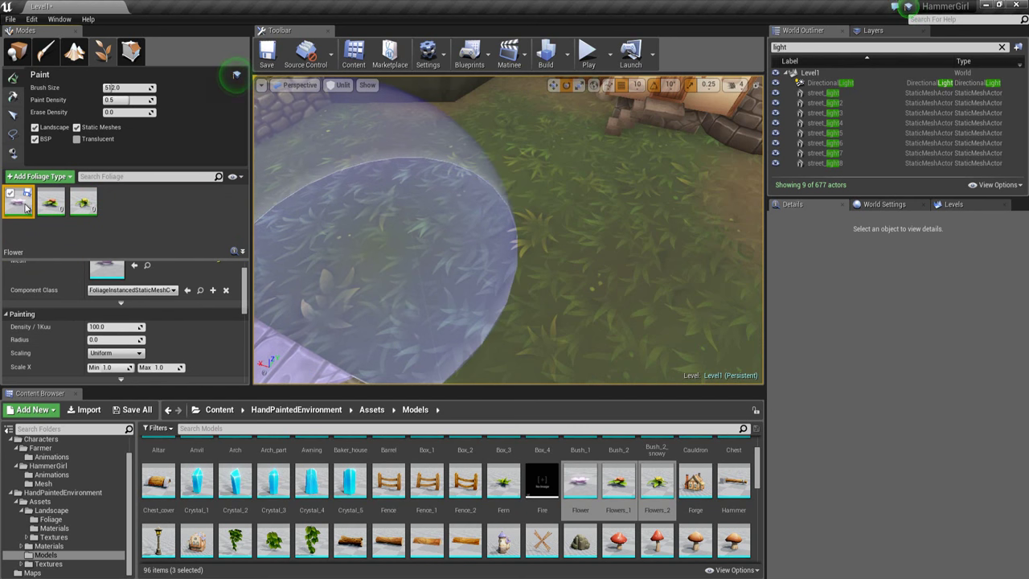
{"action": "scroll", "coordinate": [185, 335], "scroll_direction": "down", "scroll_amount": 2}
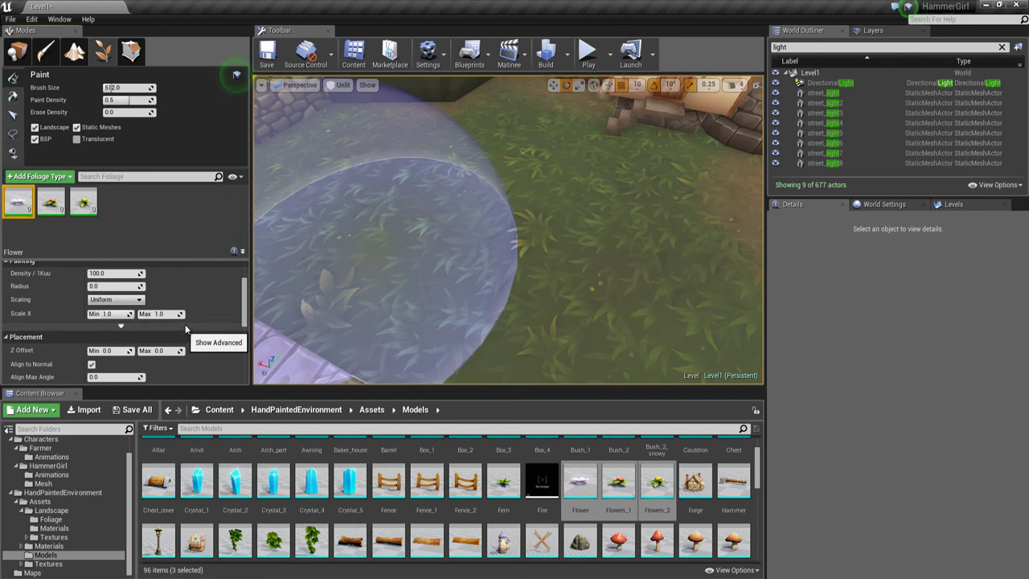
{"action": "scroll", "coordinate": [96, 314], "scroll_direction": "up", "scroll_amount": 1}
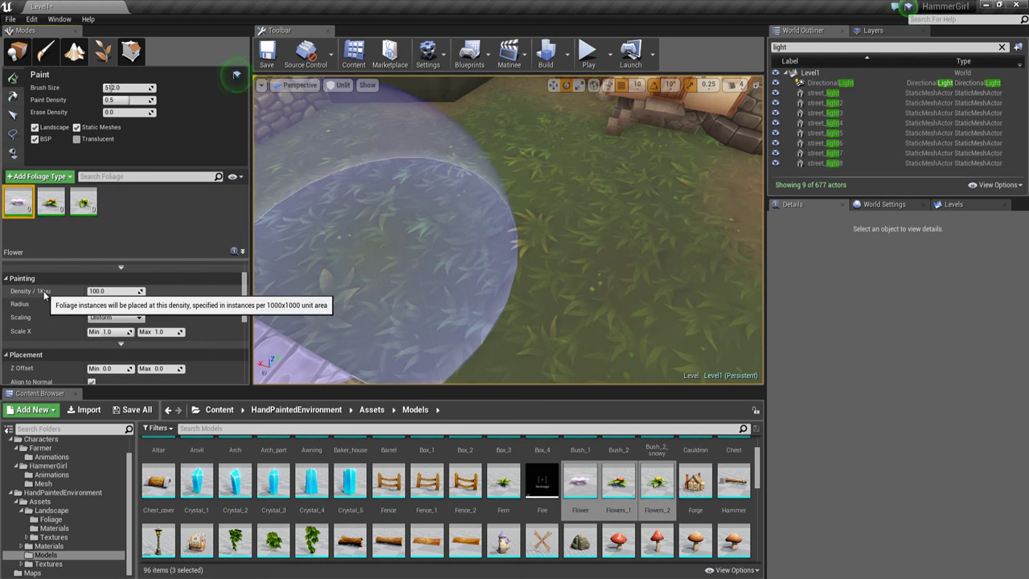
{"action": "left_click", "coordinate": [103, 291]}
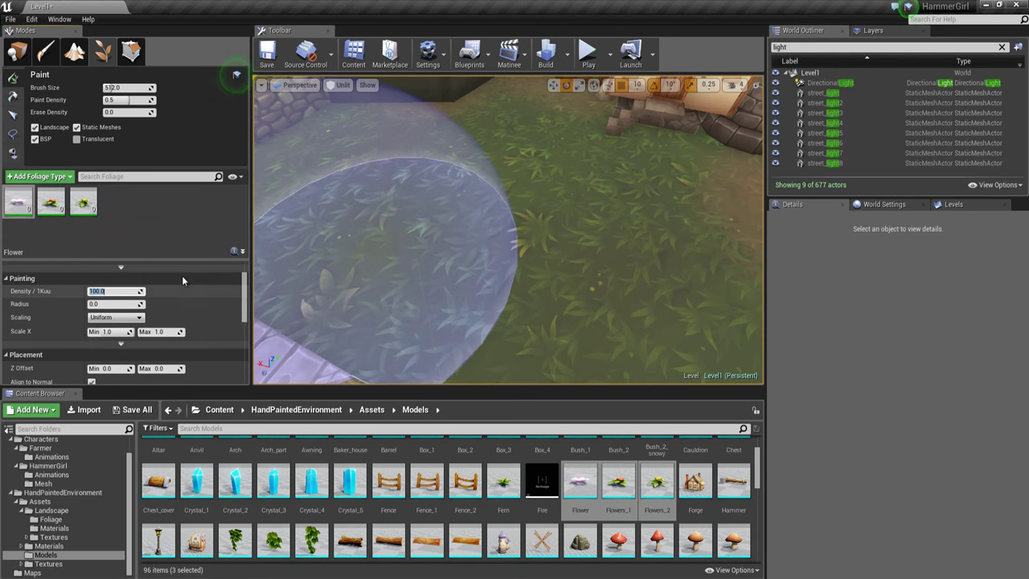
{"action": "type", "text": "1"}
{"action": "key", "text": "Return"}
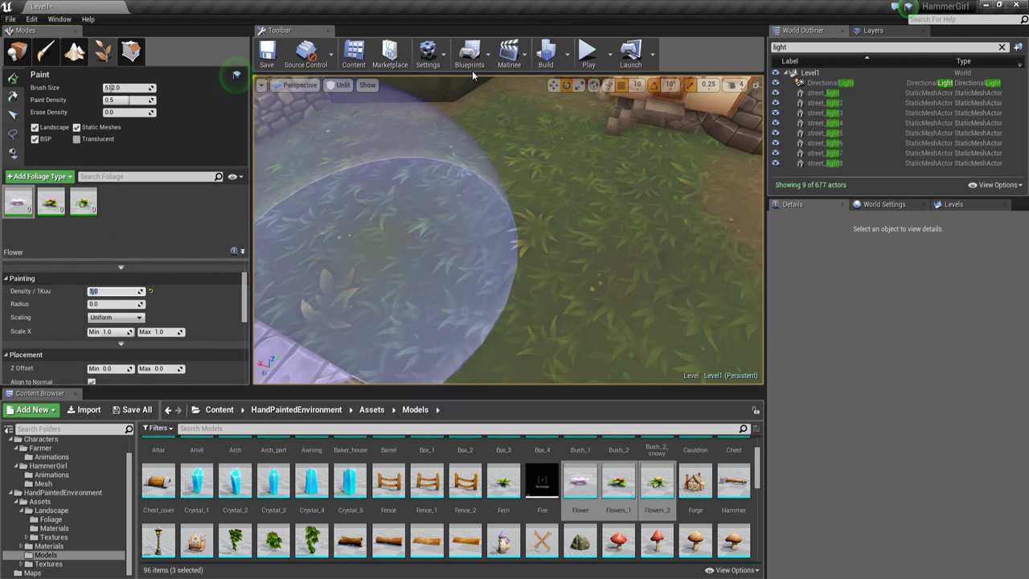
- Paint a test patch of the flower foliage types across the grass plot and undo it
{"action": "left_click", "coordinate": [499, 213]}
{"action": "mouse_move", "coordinate": [489, 193]}
{"action": "left_mouse_down"}
{"action": "mouse_move", "coordinate": [418, 136]}
{"action": "mouse_move", "coordinate": [369, 145]}
{"action": "mouse_move", "coordinate": [346, 193]}
{"action": "mouse_move", "coordinate": [430, 233]}
{"action": "mouse_move", "coordinate": [437, 257]}
{"action": "mouse_move", "coordinate": [748, 321]}
{"action": "left_mouse_up"}
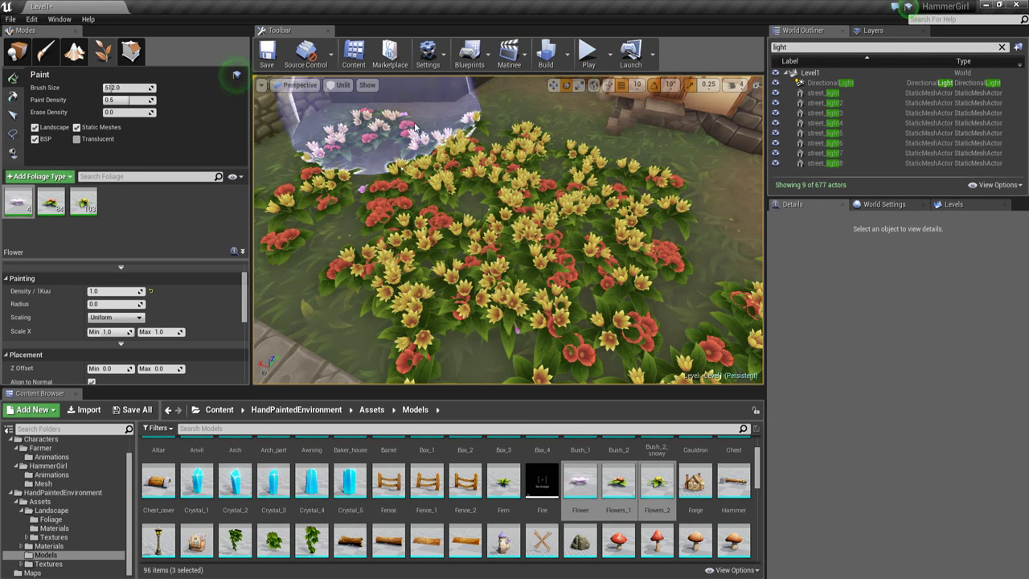
{"action": "right_click_drag", "start_coordinate": [516, 191], "coordinate": [522, 200]}
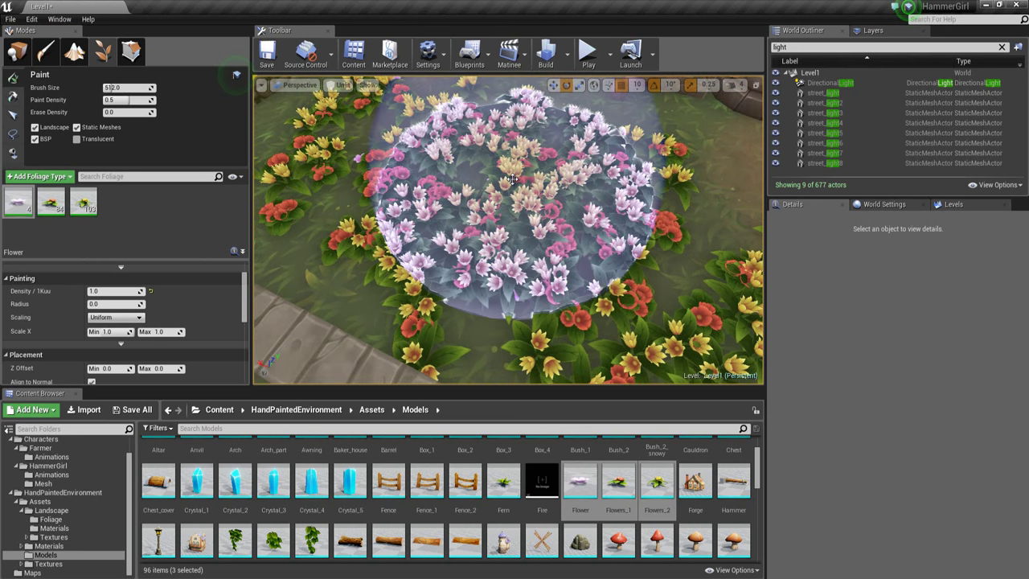
{"action": "key", "text": "ctrl+z"}
- Set the painting density of the Flower foliage type to 100
{"action": "left_click", "coordinate": [123, 291]}
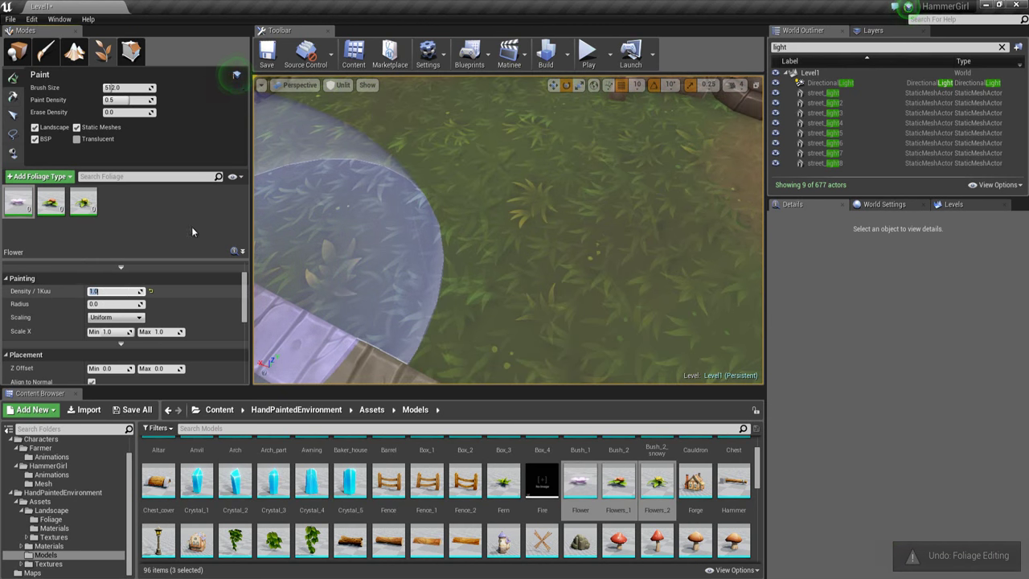
{"action": "type", "text": "100"}
{"action": "key", "text": "Return"}
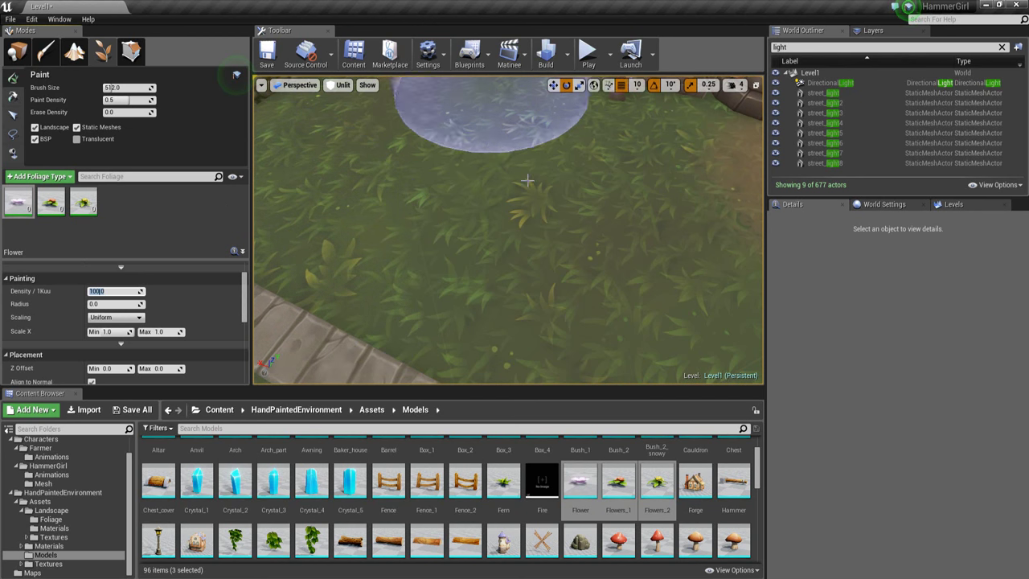
{"action": "mouse_move", "coordinate": [522, 199]}
{"action": "right_mouse_down"}
{"action": "mouse_move", "coordinate": [478, 157]}
{"action": "mouse_move", "coordinate": [451, 227]}
{"action": "mouse_move", "coordinate": [437, 209]}
{"action": "mouse_move", "coordinate": [533, 233]}
{"action": "right_mouse_up"}
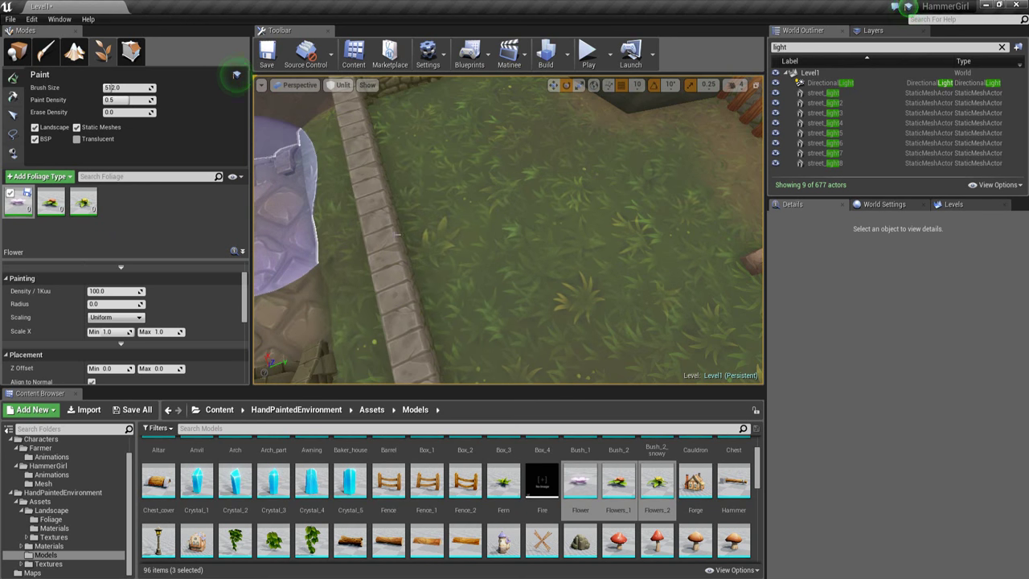
{"action": "right_click_drag", "start_coordinate": [595, 252], "coordinate": [624, 234]}
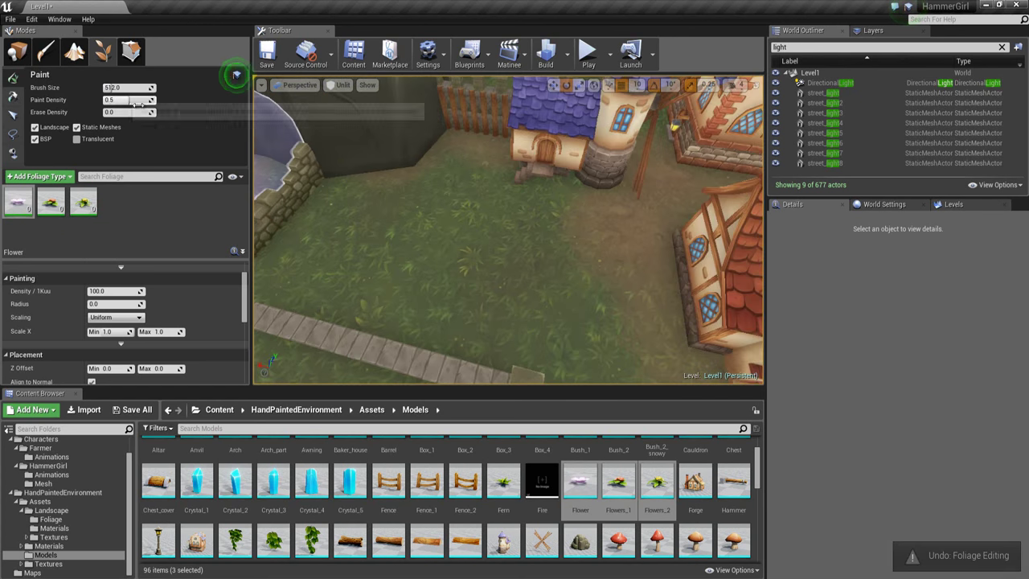
- Set the foliage paint density to 0.1 and limit painting to the landscape by turning off static meshes and BSP
{"action": "left_click", "coordinate": [128, 100]}
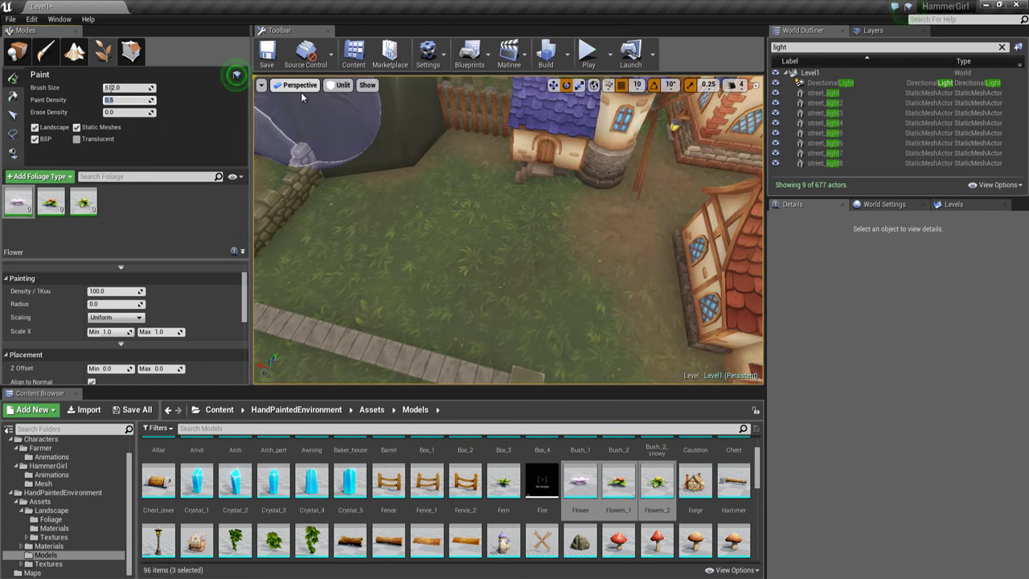
{"action": "type", "text": "0.1"}
{"action": "key", "text": "Return"}
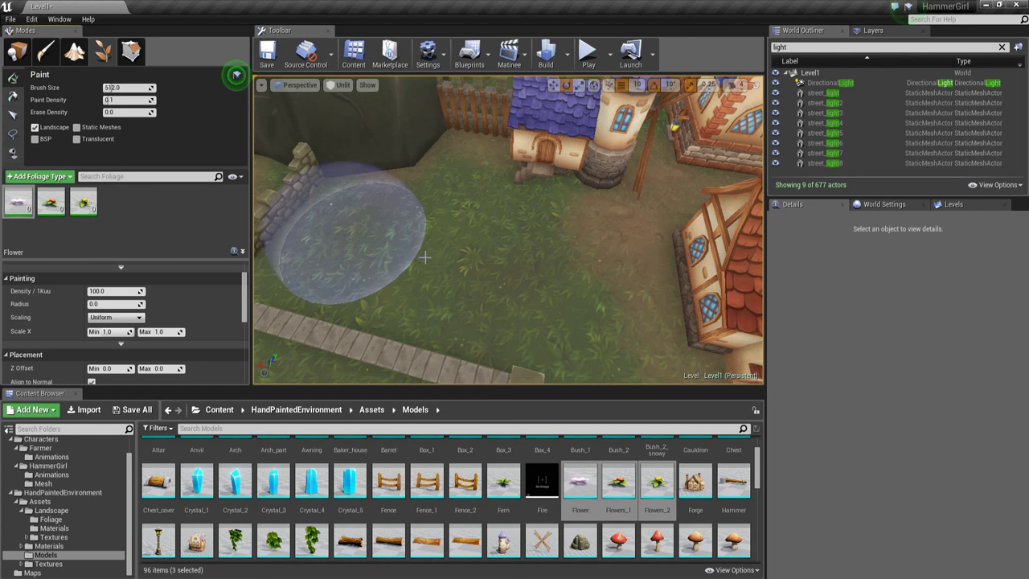
- Undo a test stroke of flowers on the grass plot and set the foliage brush size to 250
{"action": "mouse_move", "coordinate": [333, 287]}
{"action": "left_mouse_down"}
{"action": "mouse_move", "coordinate": [549, 202]}
{"action": "mouse_move", "coordinate": [562, 173]}
{"action": "mouse_move", "coordinate": [595, 153]}
{"action": "mouse_move", "coordinate": [655, 314]}
{"action": "mouse_move", "coordinate": [651, 173]}
{"action": "mouse_move", "coordinate": [579, 217]}
{"action": "mouse_move", "coordinate": [542, 182]}
{"action": "mouse_move", "coordinate": [436, 172]}
{"action": "mouse_move", "coordinate": [490, 205]}
{"action": "left_mouse_up"}
{"action": "key", "text": "ctrl+z"}
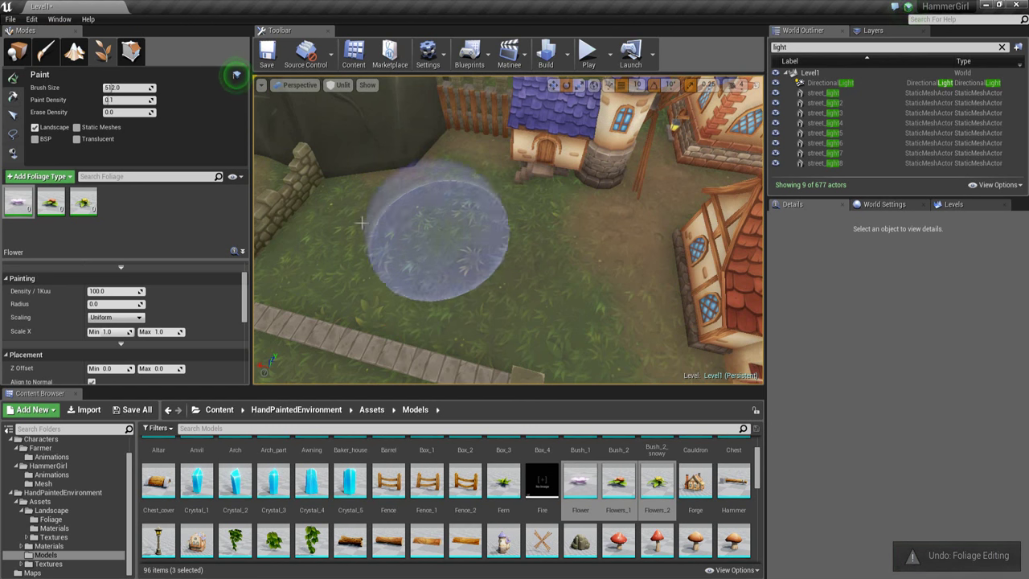
{"action": "left_click", "coordinate": [123, 87]}
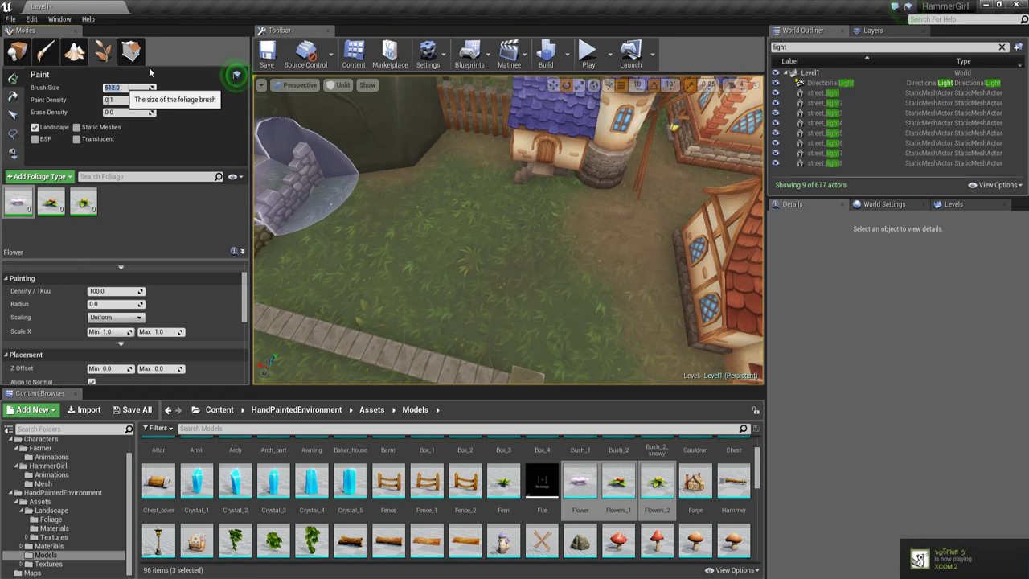
{"action": "type", "text": "250"}
{"action": "key", "text": "Return"}
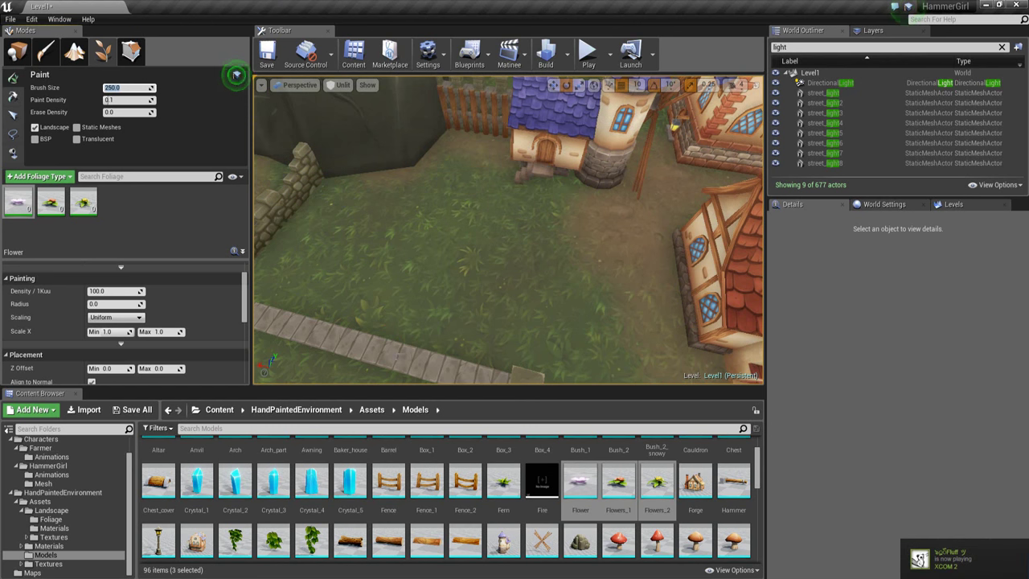
- Paint the three flower foliage types across the grass plot between the low stone wall and the blue-roofed house
{"action": "left_click", "coordinate": [370, 274]}
{"action": "left_click", "coordinate": [417, 307]}
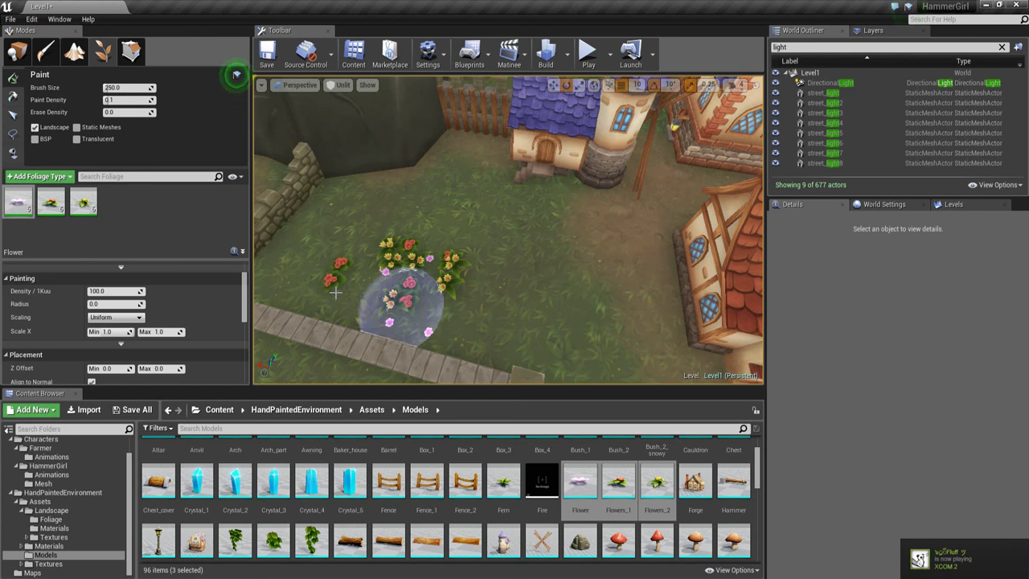
{"action": "left_click", "coordinate": [354, 296]}
{"action": "left_click", "coordinate": [303, 277]}
{"action": "left_click", "coordinate": [404, 275]}
{"action": "mouse_move", "coordinate": [404, 276]}
{"action": "right_mouse_down"}
{"action": "mouse_move", "coordinate": [339, 286]}
{"action": "mouse_move", "coordinate": [437, 223]}
{"action": "right_mouse_up"}
{"action": "left_click_drag", "start_coordinate": [436, 223], "coordinate": [435, 228]}
{"action": "mouse_move", "coordinate": [449, 128]}
{"action": "left_mouse_down"}
{"action": "mouse_move", "coordinate": [455, 113]}
{"action": "mouse_move", "coordinate": [526, 142]}
{"action": "mouse_move", "coordinate": [537, 115]}
{"action": "mouse_move", "coordinate": [505, 104]}
{"action": "mouse_move", "coordinate": [501, 202]}
{"action": "mouse_move", "coordinate": [496, 165]}
{"action": "left_mouse_up"}
{"action": "mouse_move", "coordinate": [496, 166]}
{"action": "right_mouse_down"}
{"action": "mouse_move", "coordinate": [473, 154]}
{"action": "mouse_move", "coordinate": [458, 207]}
{"action": "right_mouse_up"}
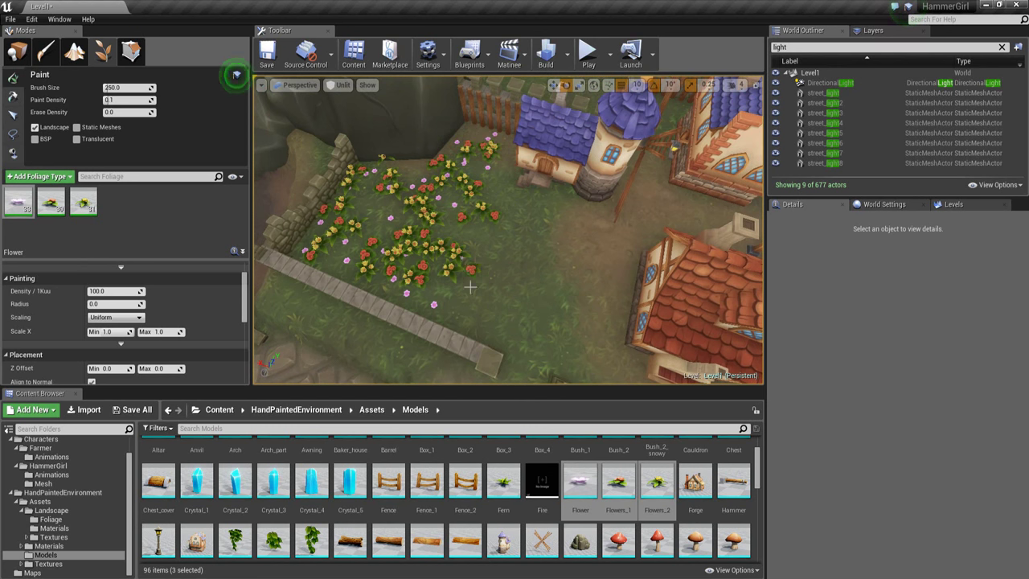
{"action": "left_click_drag", "start_coordinate": [471, 291], "coordinate": [402, 280]}
{"action": "left_click_drag", "start_coordinate": [480, 262], "coordinate": [442, 227]}
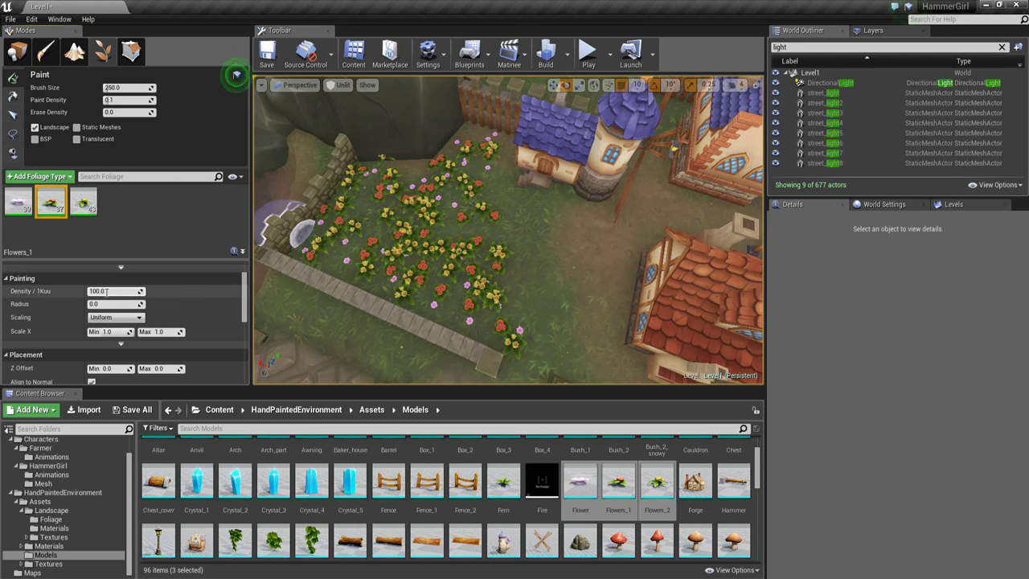
- Set the painting density of the Flowers_1 foliage type to 150 and fill the gaps in the flower bed with more flowers
{"action": "left_click", "coordinate": [147, 291]}
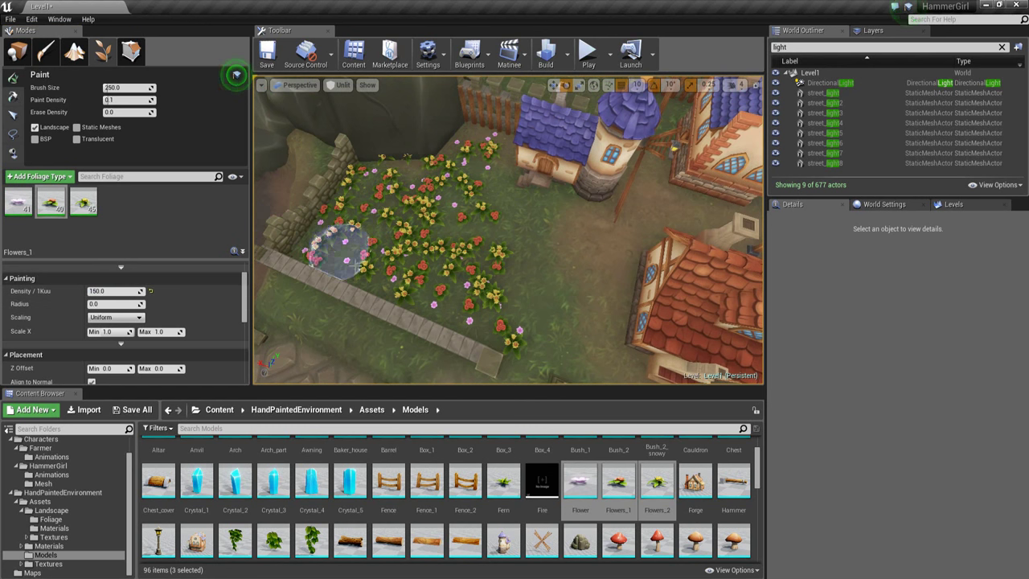
{"action": "left_click", "coordinate": [452, 304]}
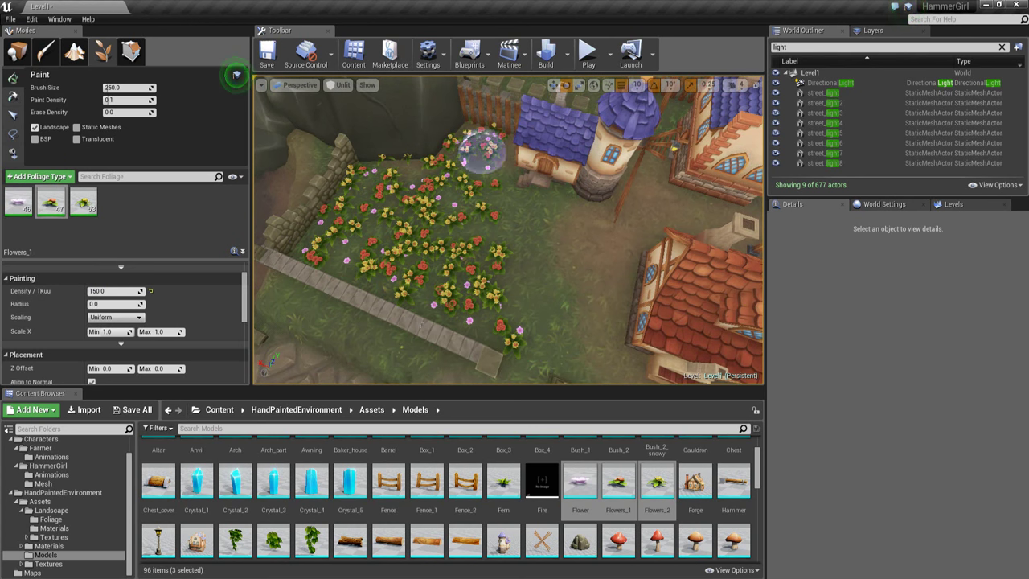
{"action": "right_click_drag", "start_coordinate": [451, 299], "coordinate": [515, 315]}
{"action": "mouse_move", "coordinate": [444, 234]}
{"action": "right_mouse_down"}
{"action": "mouse_move", "coordinate": [395, 207]}
{"action": "mouse_move", "coordinate": [442, 198]}
{"action": "right_mouse_up"}
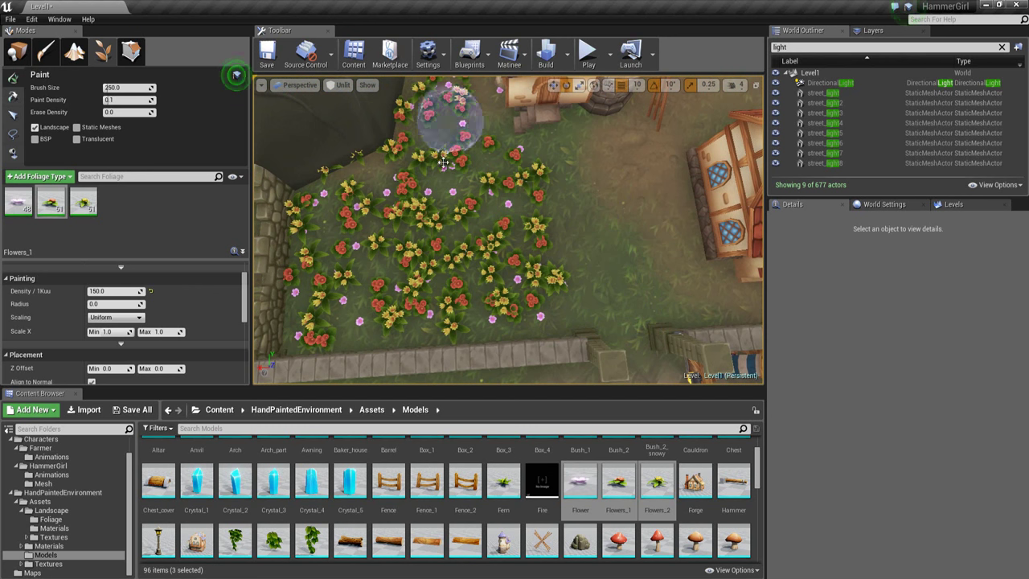
{"action": "left_click", "coordinate": [536, 214]}
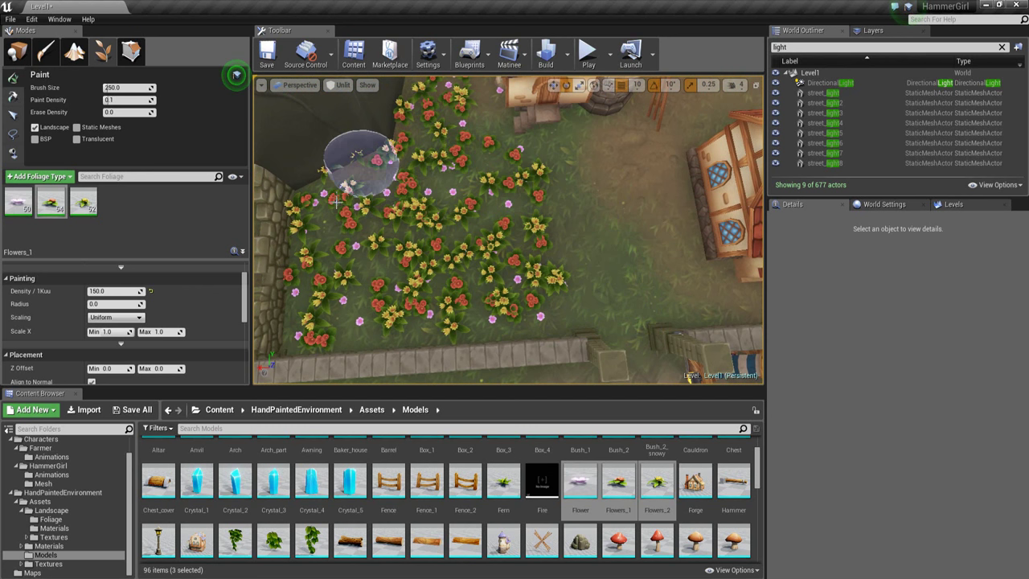
{"action": "left_click", "coordinate": [358, 170]}
{"action": "left_click", "coordinate": [340, 336]}
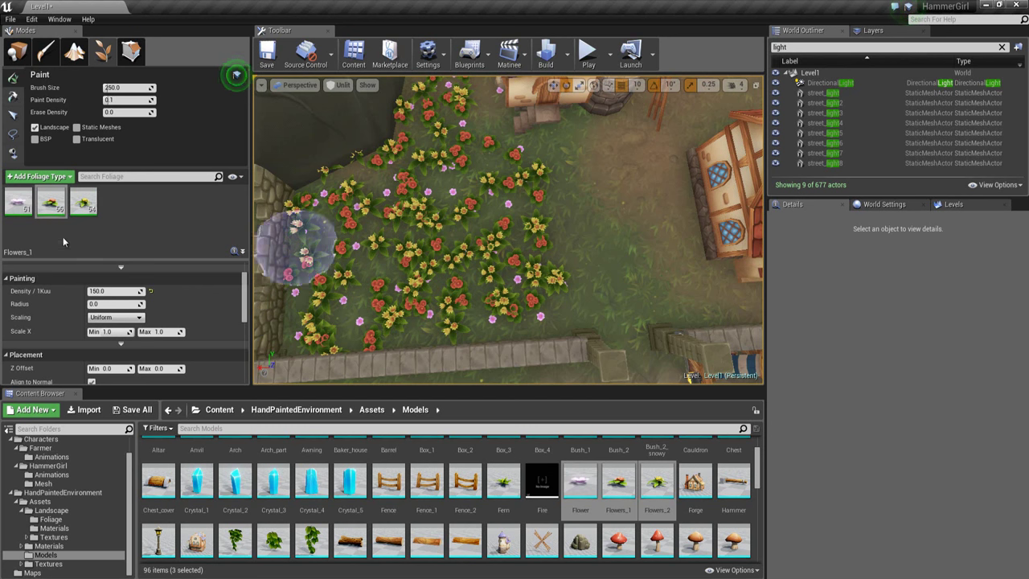
- Deactivate the Flower foliage type, try erasing Flowers_1 and Flowers_2 instances across the flower bed, and undo the edit
{"action": "left_click", "coordinate": [11, 194]}
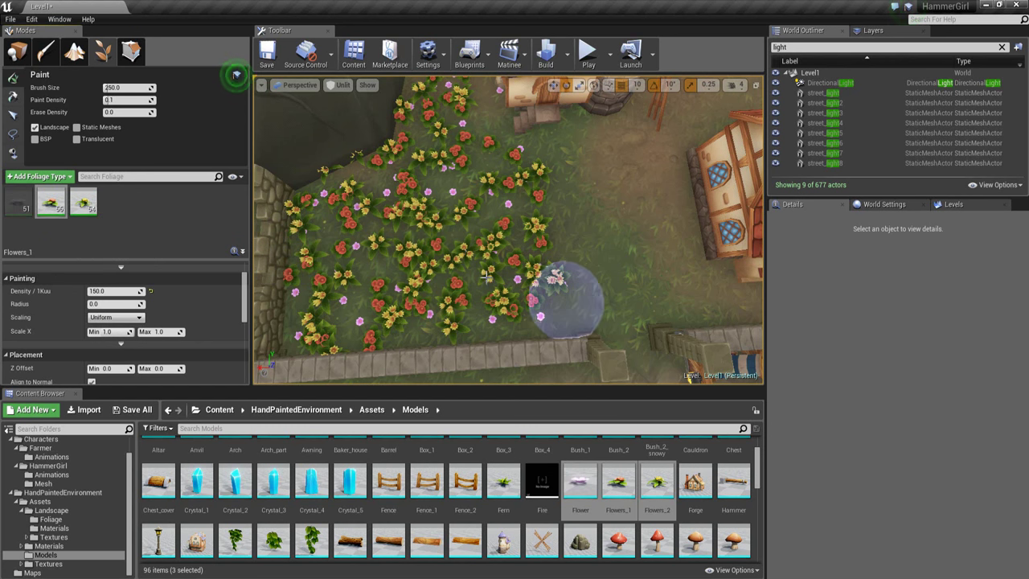
{"action": "mouse_move", "coordinate": [502, 278]}
{"action": "left_mouse_down"}
{"action": "mouse_move", "coordinate": [443, 234]}
{"action": "mouse_move", "coordinate": [457, 300]}
{"action": "mouse_move", "coordinate": [471, 242]}
{"action": "mouse_move", "coordinate": [375, 188]}
{"action": "mouse_move", "coordinate": [309, 265]}
{"action": "left_mouse_up"}
{"action": "mouse_move", "coordinate": [319, 301]}
{"action": "left_mouse_down", "text": "shift"}
{"action": "mouse_move", "coordinate": [391, 333]}
{"action": "mouse_move", "coordinate": [523, 309]}
{"action": "left_mouse_up", "text": "shift"}
{"action": "mouse_move", "coordinate": [519, 161]}
{"action": "left_mouse_down", "text": "shift"}
{"action": "mouse_move", "coordinate": [426, 103]}
{"action": "mouse_move", "coordinate": [454, 167]}
{"action": "left_mouse_up", "text": "shift"}
{"action": "mouse_move", "coordinate": [510, 225]}
{"action": "left_mouse_down", "text": "shift"}
{"action": "mouse_move", "coordinate": [345, 172]}
{"action": "mouse_move", "coordinate": [287, 230]}
{"action": "mouse_move", "coordinate": [385, 217]}
{"action": "left_mouse_up", "text": "shift"}
{"action": "key", "text": "ctrl+z"}
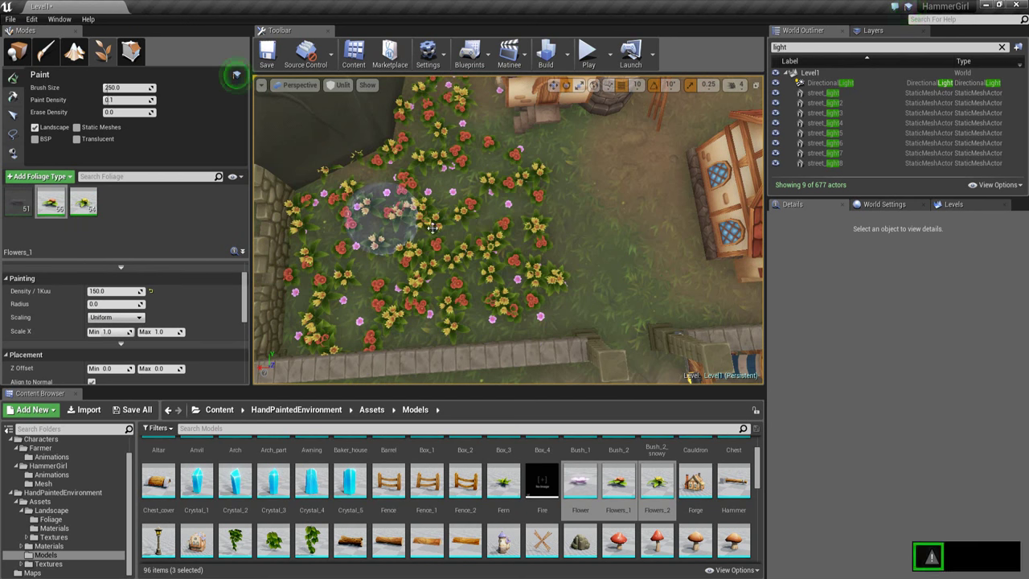
- Add the Pine_tree, Pine_tree_2, Tree_1, Tree_2, Tree_4 and Tree_2_1 meshes as foliage types and deactivate the three flower types
{"action": "right_click_drag", "start_coordinate": [476, 222], "coordinate": [535, 133]}
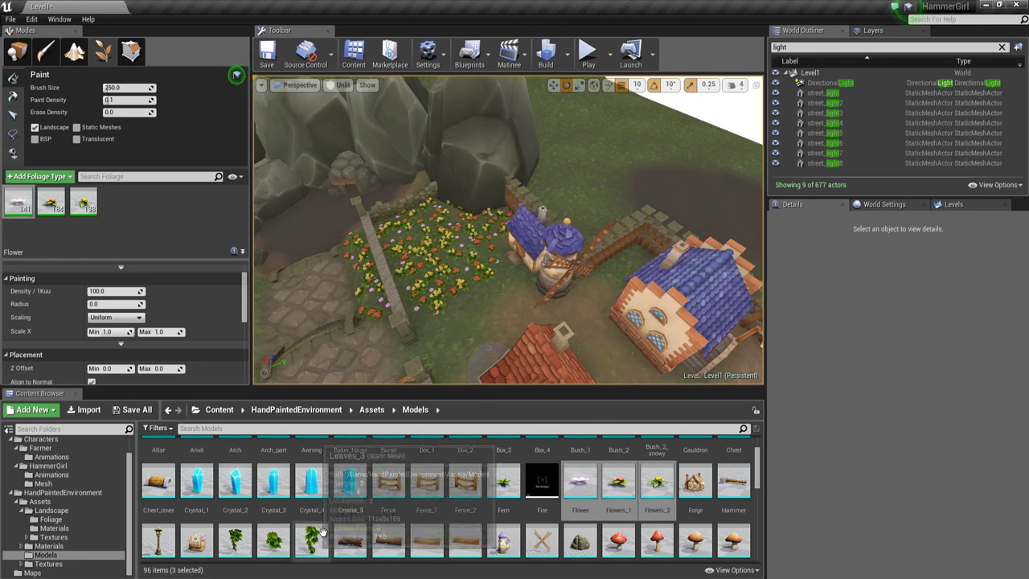
{"action": "scroll", "coordinate": [446, 505], "scroll_direction": "down", "scroll_amount": 2}
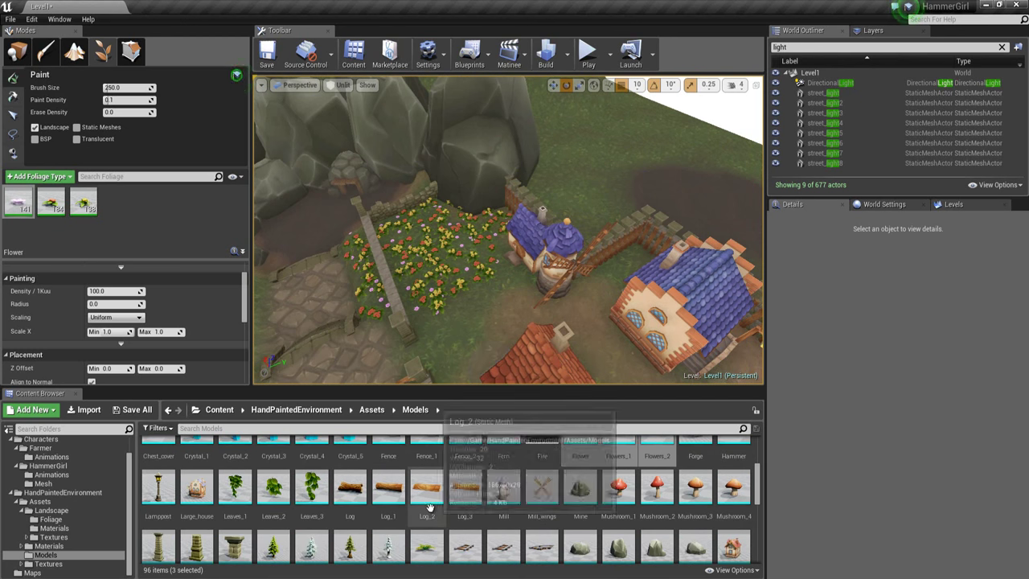
{"action": "scroll", "coordinate": [446, 505], "scroll_direction": "down", "scroll_amount": 5}
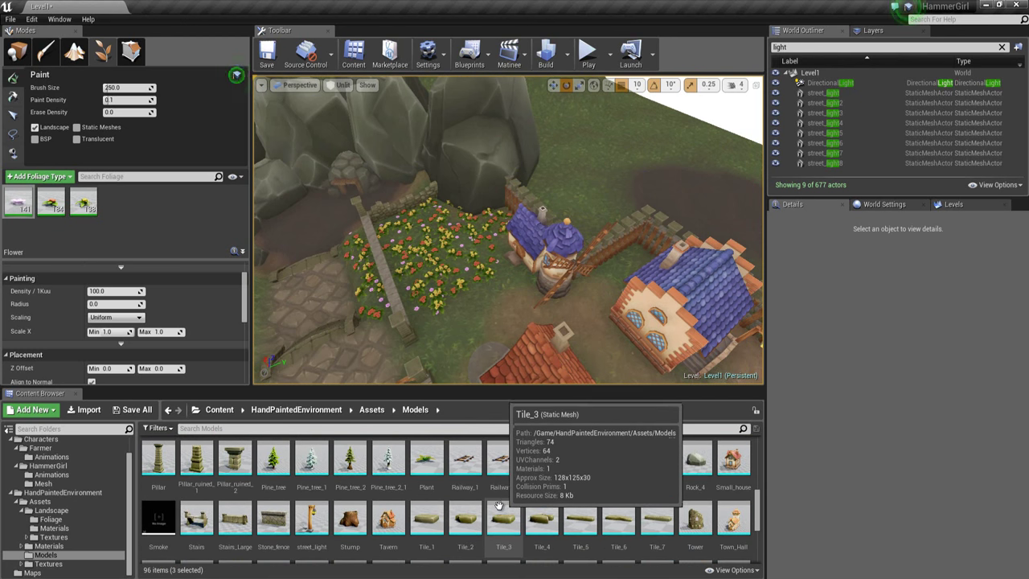
{"action": "scroll", "coordinate": [509, 531], "scroll_direction": "up", "scroll_amount": 1}
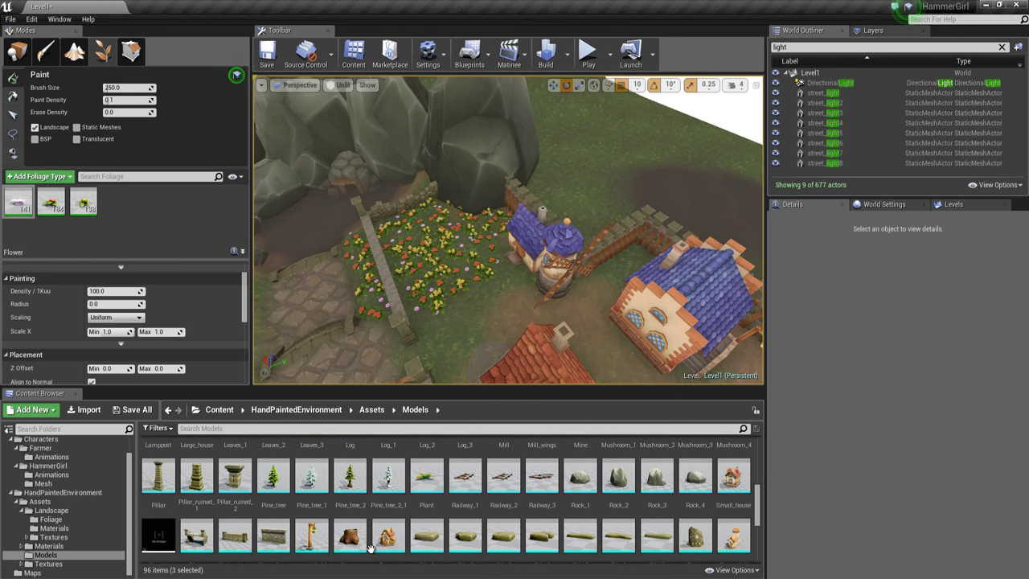
{"action": "left_click", "coordinate": [352, 486], "text": "ctrl"}
{"action": "scroll", "coordinate": [703, 514], "scroll_direction": "up", "scroll_amount": 1}
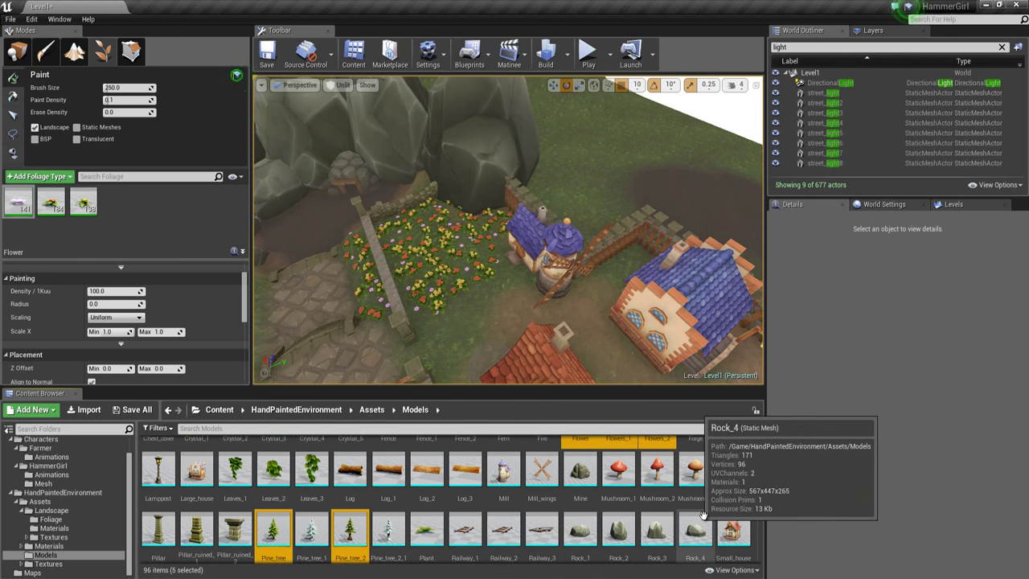
{"action": "scroll", "coordinate": [703, 514], "scroll_direction": "up", "scroll_amount": 2}
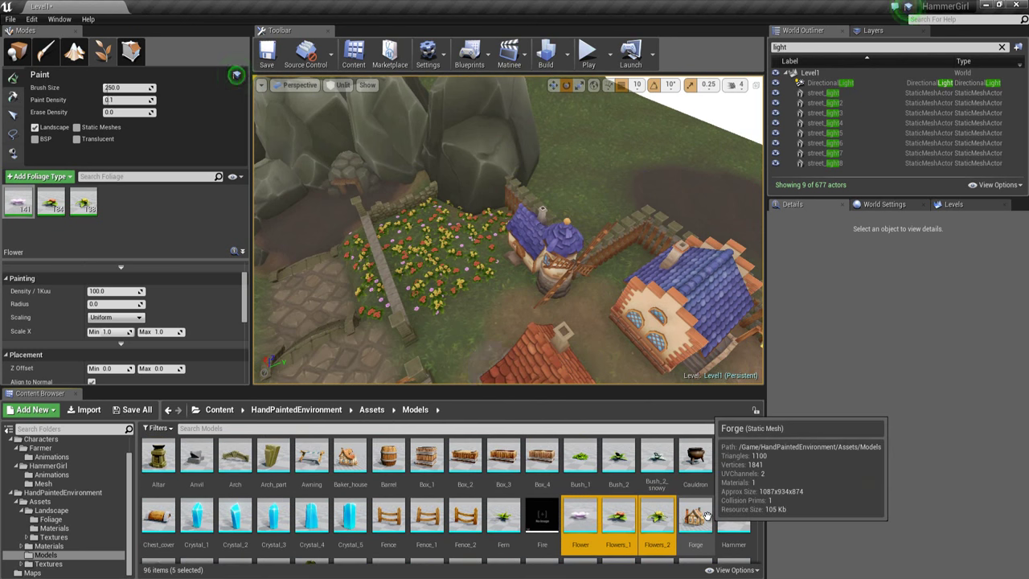
{"action": "scroll", "coordinate": [706, 516], "scroll_direction": "down", "scroll_amount": 5}
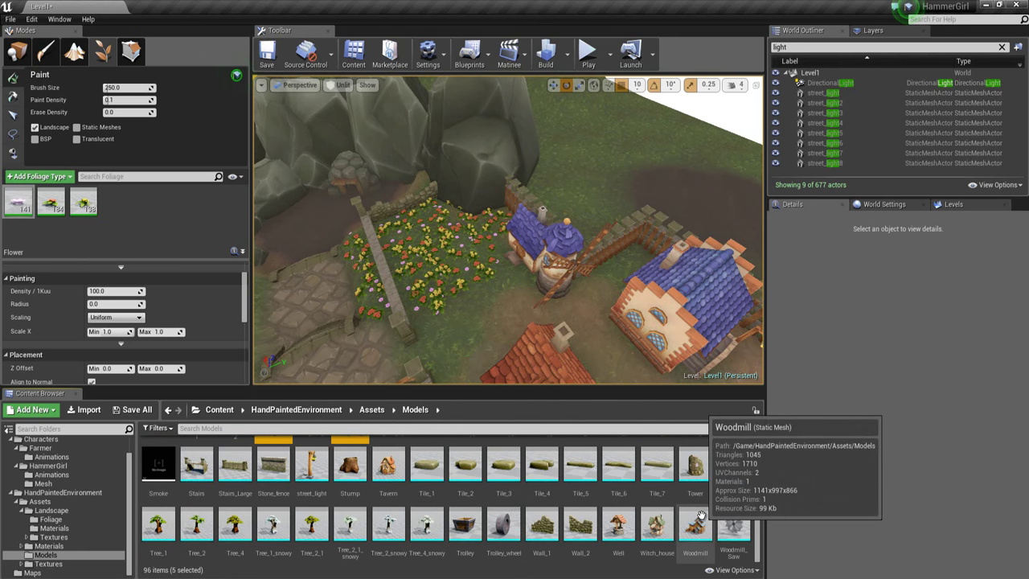
{"action": "left_click", "coordinate": [158, 526], "text": "ctrl"}
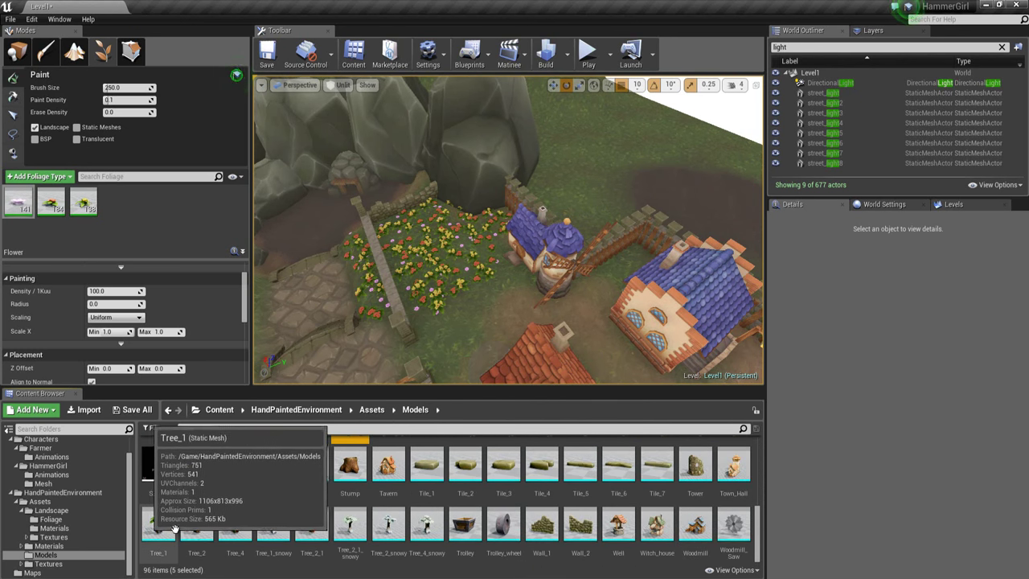
{"action": "left_click", "coordinate": [235, 527], "text": "ctrl"}
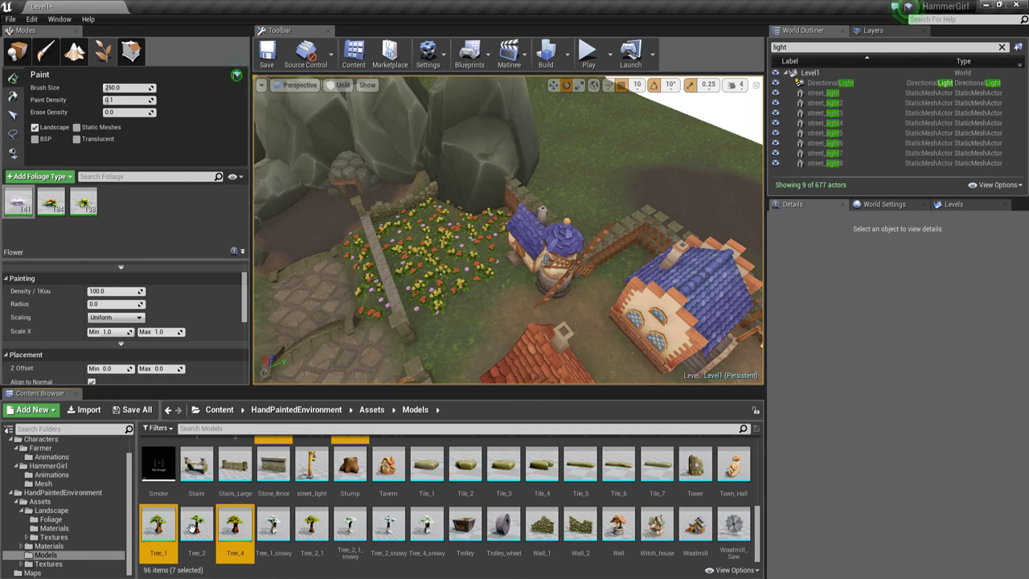
{"action": "left_click", "coordinate": [197, 527], "text": "ctrl"}
{"action": "left_click", "coordinate": [320, 526], "text": "ctrl"}
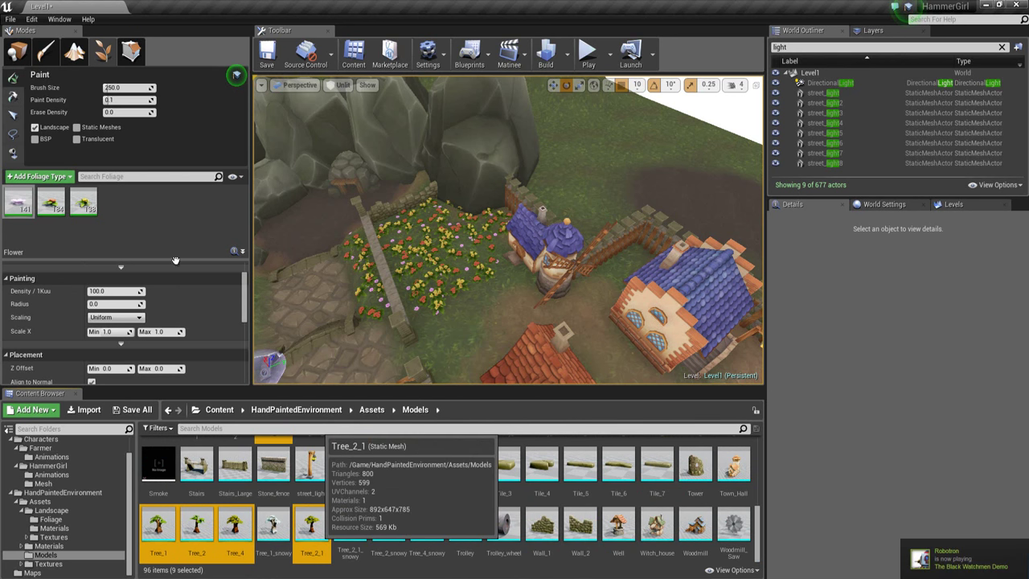
{"action": "left_click_drag", "start_coordinate": [162, 229], "coordinate": [176, 220]}
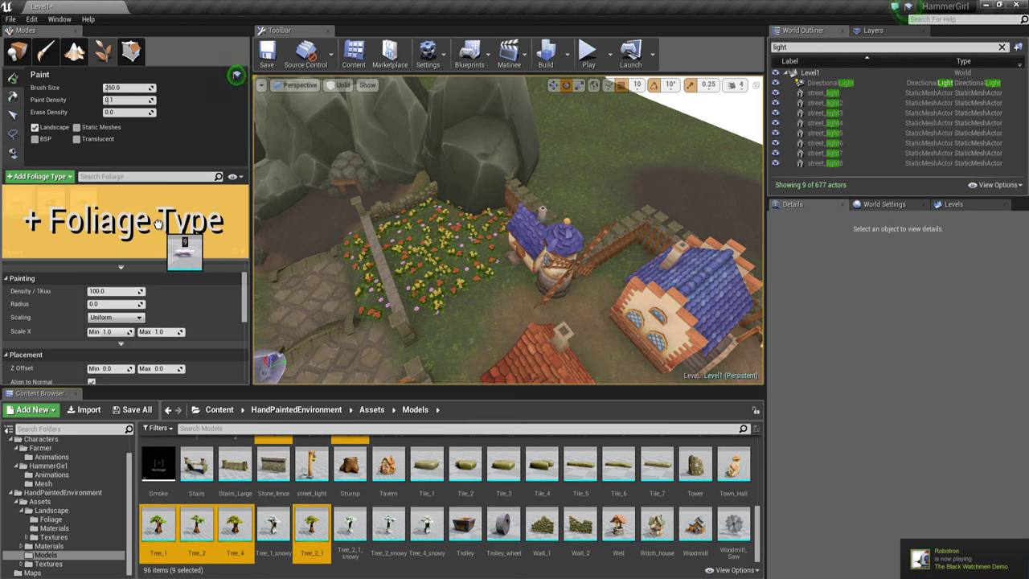
{"action": "left_click_drag", "start_coordinate": [158, 225], "coordinate": [159, 225]}
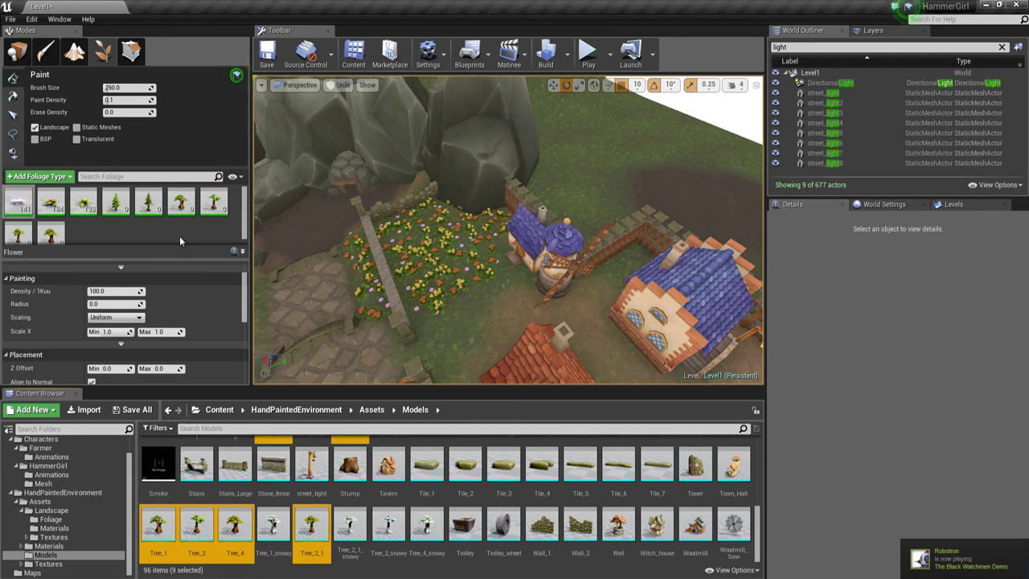
{"action": "right_click_drag", "start_coordinate": [519, 280], "coordinate": [500, 303]}
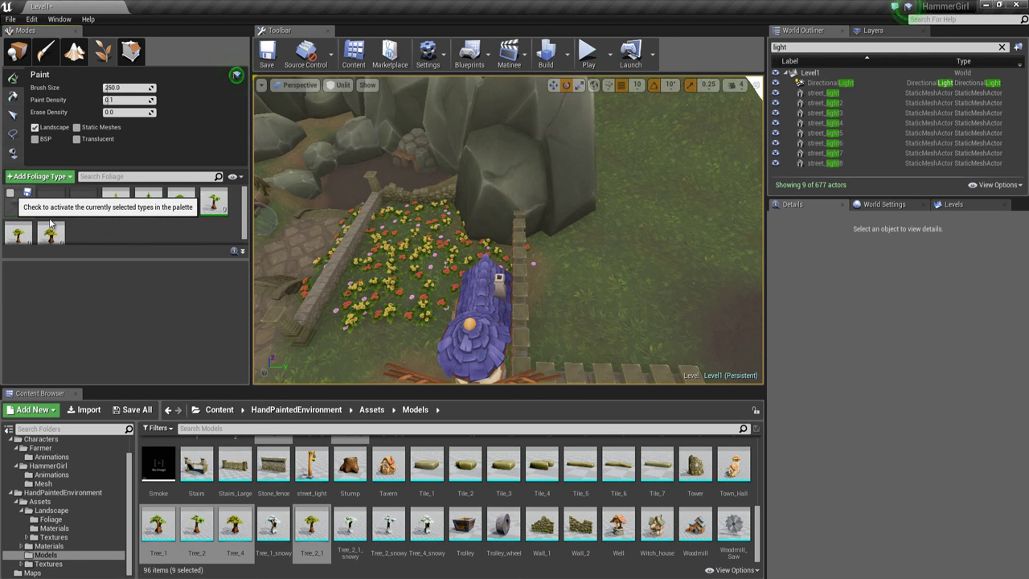
- Paint a test clump of the tree foliage types on the grass behind the blue-roofed house and undo it
{"action": "left_click", "coordinate": [598, 269]}
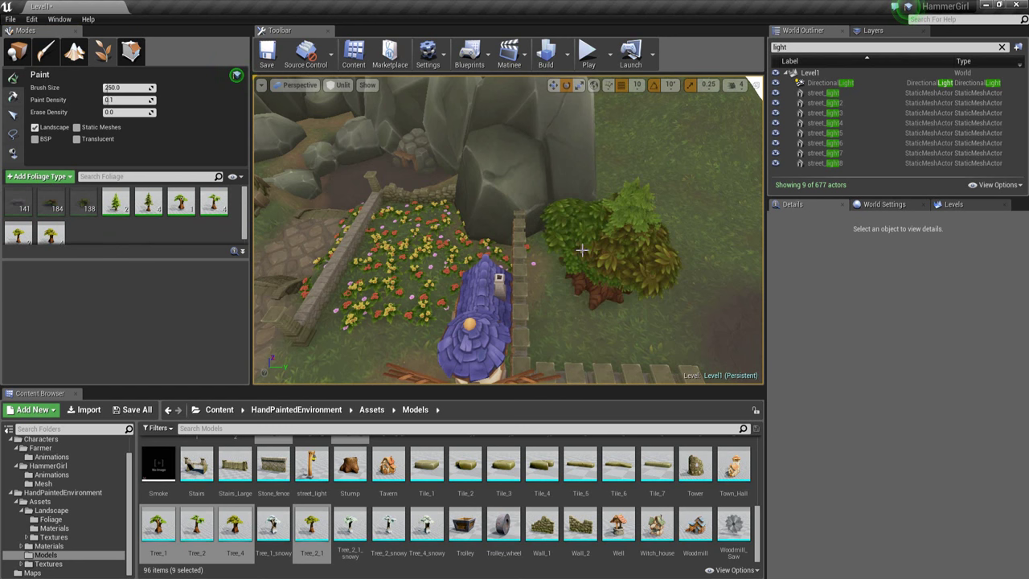
{"action": "mouse_move", "coordinate": [566, 302]}
{"action": "left_mouse_down"}
{"action": "mouse_move", "coordinate": [555, 325]}
{"action": "mouse_move", "coordinate": [602, 328]}
{"action": "left_mouse_up"}
{"action": "right_click_drag", "start_coordinate": [616, 302], "coordinate": [647, 321]}
{"action": "key", "text": "ctrl+z"}
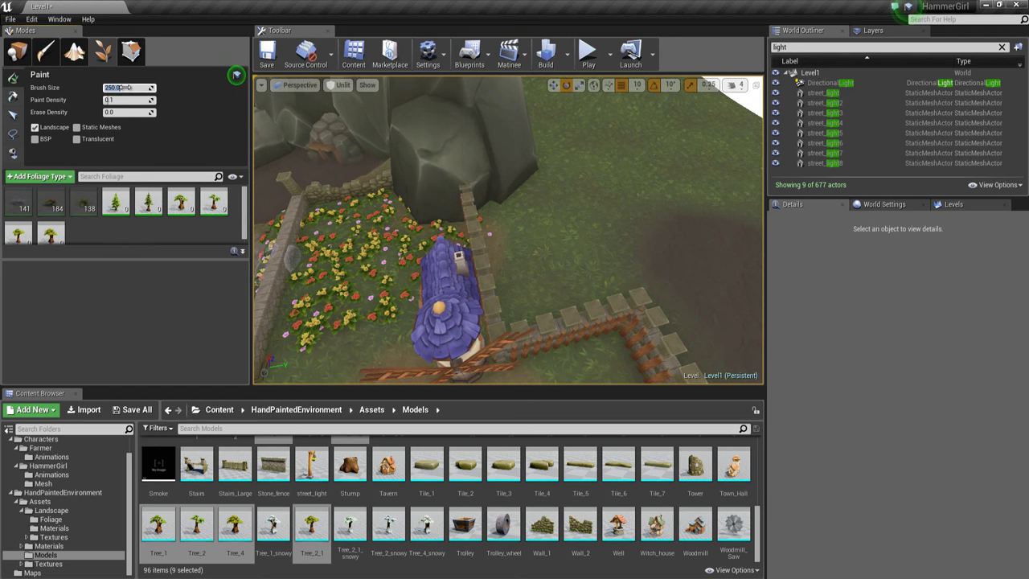
- Set the foliage brush size to 1000 and undo a test dab of trees on the grass behind the wall
{"action": "left_click_drag", "start_coordinate": [124, 87], "coordinate": [177, 87]}
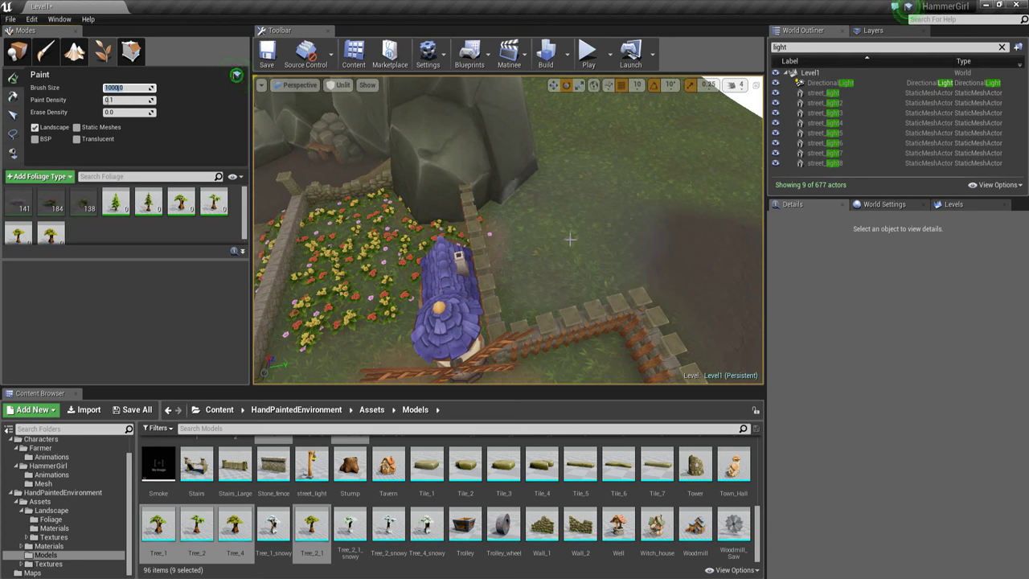
{"action": "left_click", "coordinate": [576, 234]}
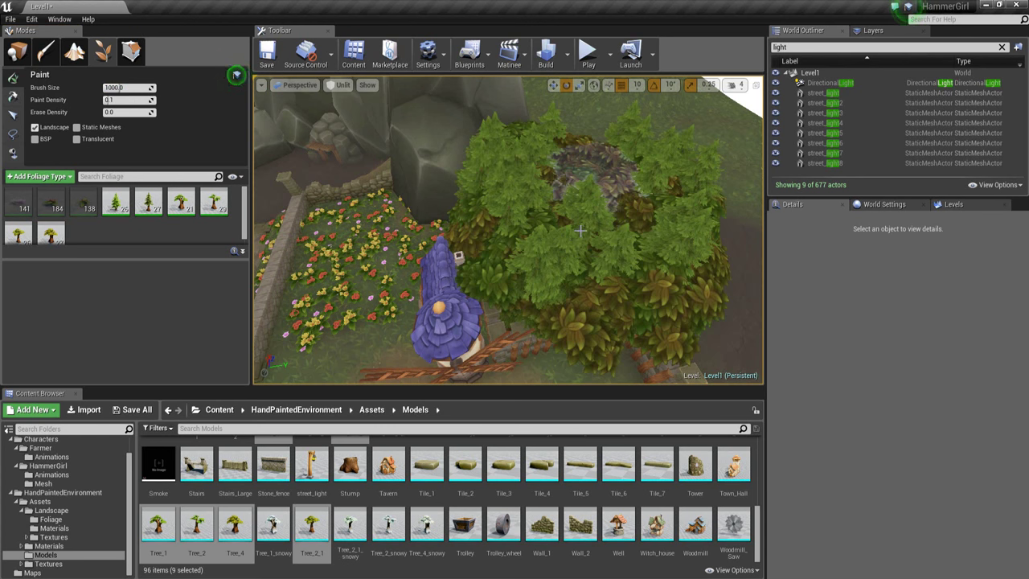
{"action": "key", "text": "ctrl+z"}
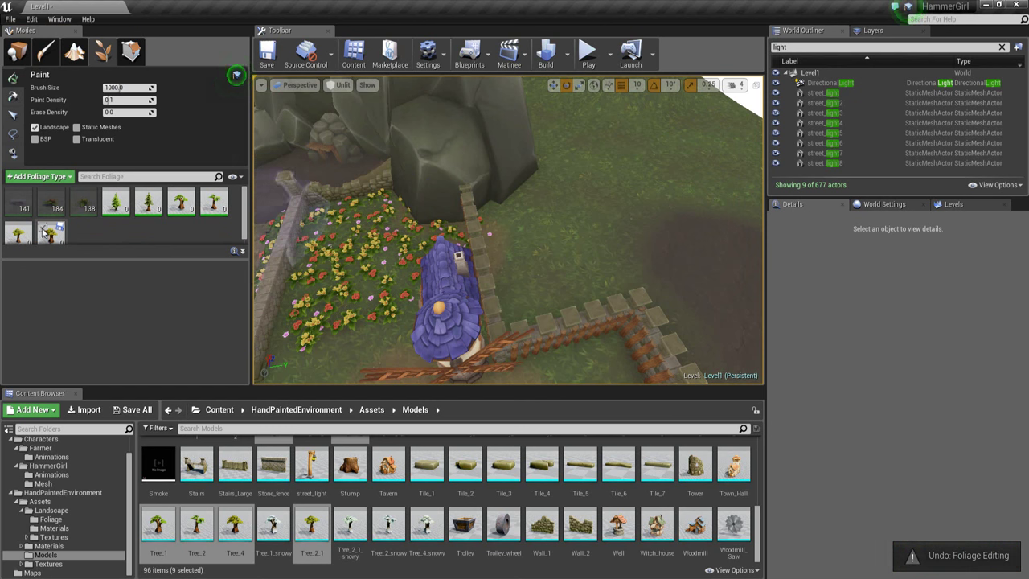
- Deactivate the Pine_tree_2, Tree_1, Tree_4 and Tree_2_1 foliage types, leaving only Pine_tree and Tree_2 active
{"action": "left_click", "coordinate": [12, 227]}
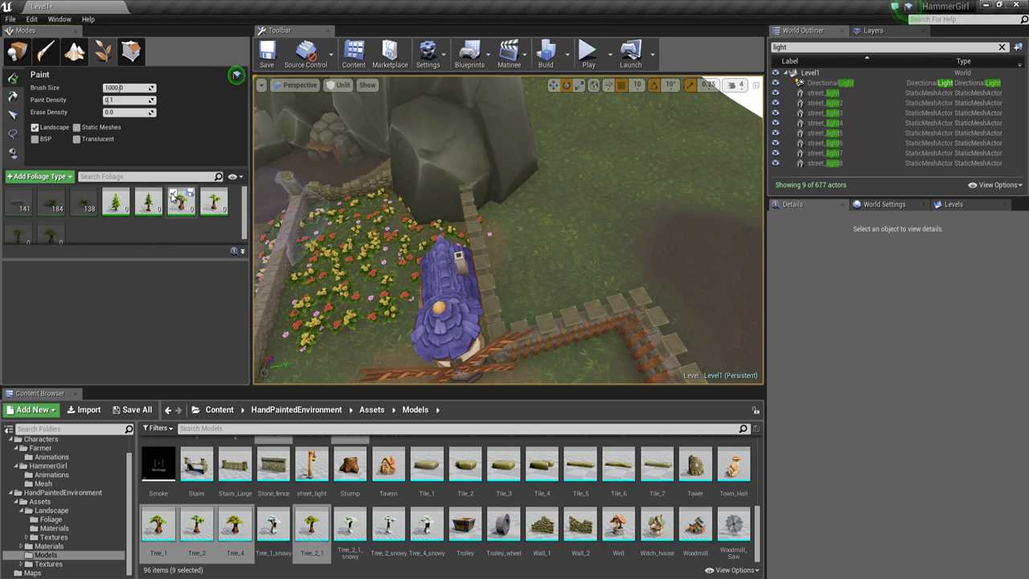
{"action": "left_click", "coordinate": [172, 194]}
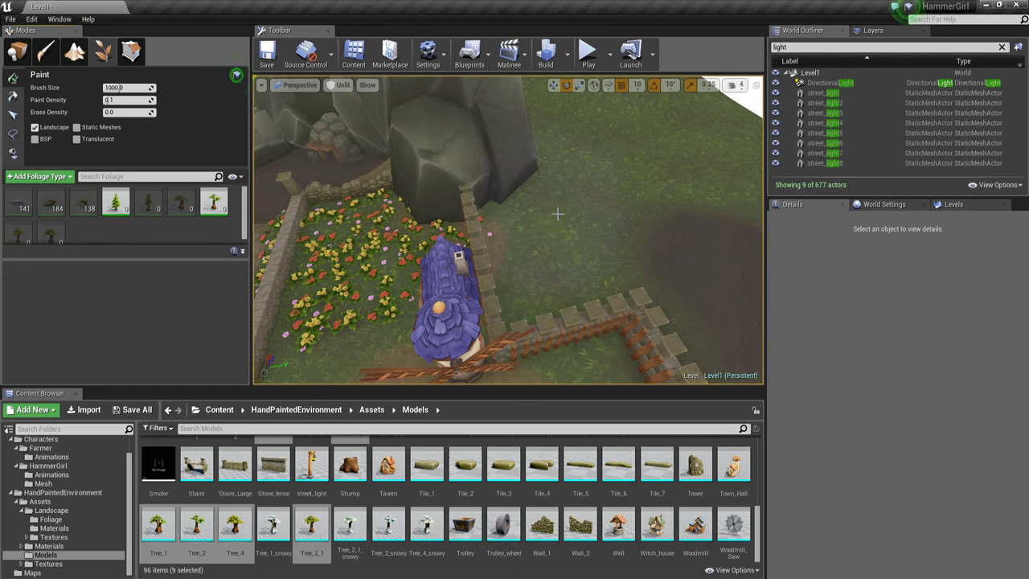
- Paint a test clump of Pine_tree and Tree_2 foliage on the grass behind the blue-roofed house and undo it
{"action": "left_click_drag", "start_coordinate": [554, 218], "coordinate": [562, 240]}
{"action": "left_click", "coordinate": [612, 249]}
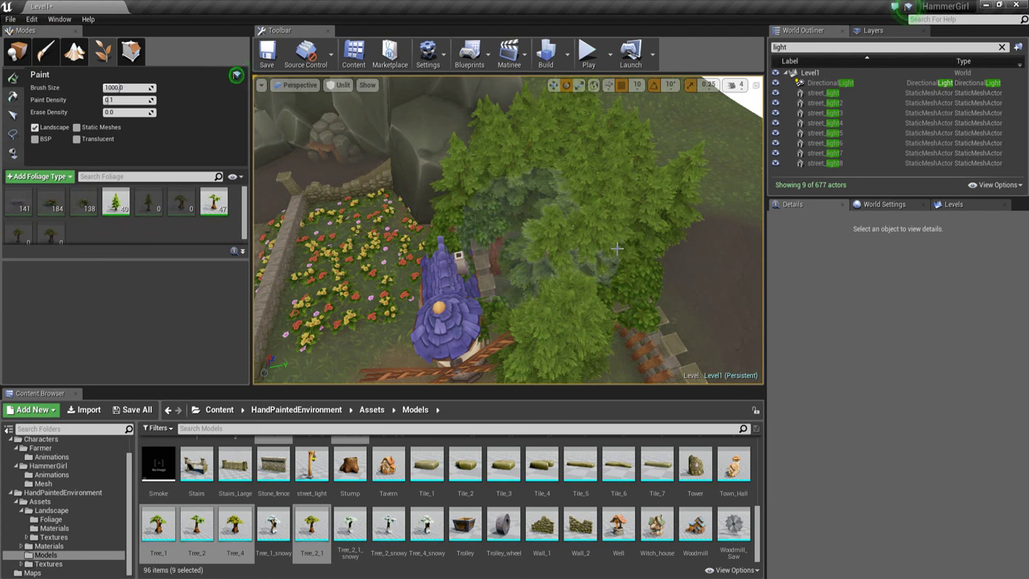
{"action": "mouse_move", "coordinate": [616, 249]}
{"action": "right_mouse_down"}
{"action": "mouse_move", "coordinate": [613, 259]}
{"action": "mouse_move", "coordinate": [609, 251]}
{"action": "right_mouse_up"}
{"action": "key", "text": "ctrl+z"}
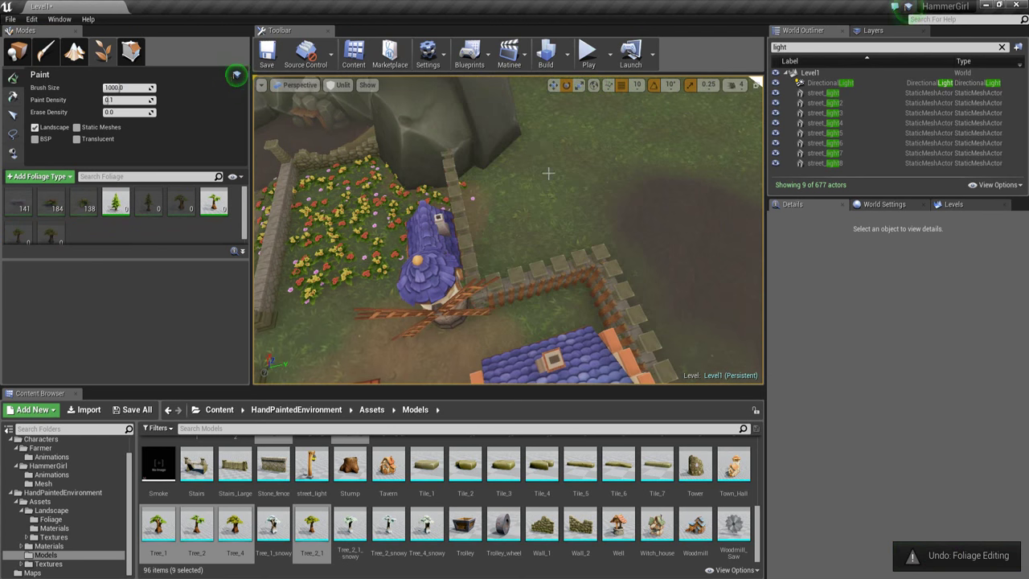
- Paint a dense belt of Pine_tree and Tree_2 foliage along the outside of the village wall and undo all its strokes
{"action": "left_click_drag", "start_coordinate": [698, 246], "coordinate": [569, 189]}
{"action": "mouse_move", "coordinate": [569, 189]}
{"action": "right_mouse_down"}
{"action": "mouse_move", "coordinate": [944, 262]}
{"action": "mouse_move", "coordinate": [424, 167]}
{"action": "right_mouse_up"}
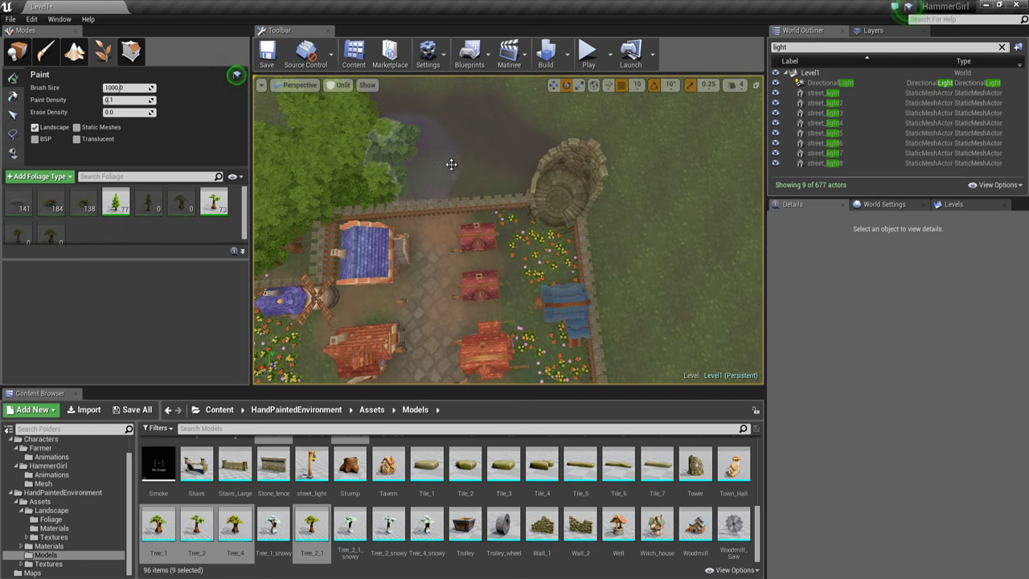
{"action": "mouse_move", "coordinate": [451, 165]}
{"action": "left_mouse_down"}
{"action": "mouse_move", "coordinate": [517, 142]}
{"action": "mouse_move", "coordinate": [609, 172]}
{"action": "mouse_move", "coordinate": [624, 255]}
{"action": "mouse_move", "coordinate": [616, 213]}
{"action": "left_mouse_up"}
{"action": "mouse_move", "coordinate": [560, 181]}
{"action": "right_mouse_down"}
{"action": "mouse_move", "coordinate": [573, 165]}
{"action": "mouse_move", "coordinate": [764, 114]}
{"action": "right_mouse_up"}
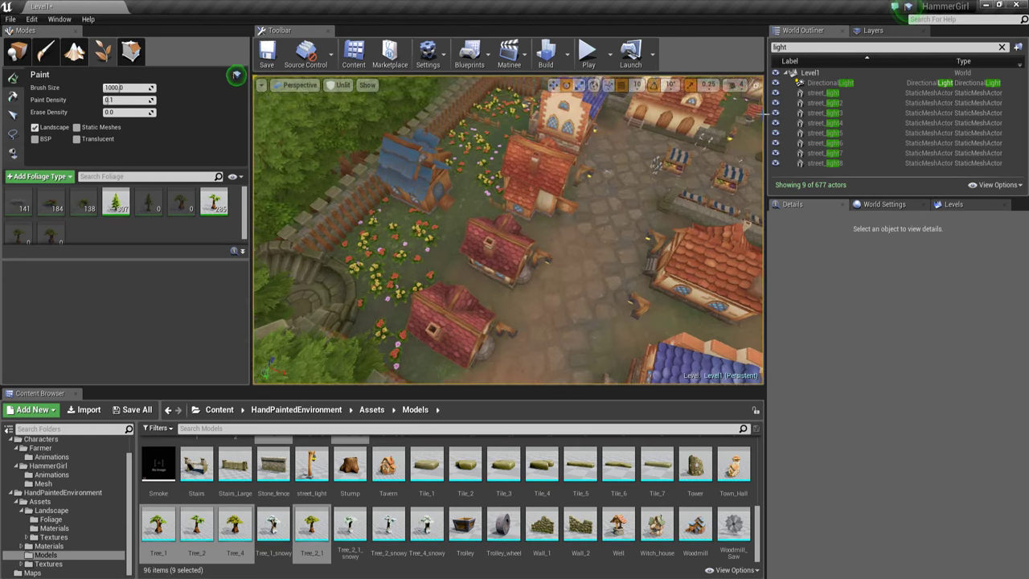
{"action": "mouse_move", "coordinate": [563, 121]}
{"action": "right_mouse_down"}
{"action": "mouse_move", "coordinate": [533, 94]}
{"action": "mouse_move", "coordinate": [632, 152]}
{"action": "mouse_move", "coordinate": [615, 165]}
{"action": "mouse_move", "coordinate": [641, 177]}
{"action": "mouse_move", "coordinate": [592, 188]}
{"action": "mouse_move", "coordinate": [481, 166]}
{"action": "right_mouse_up"}
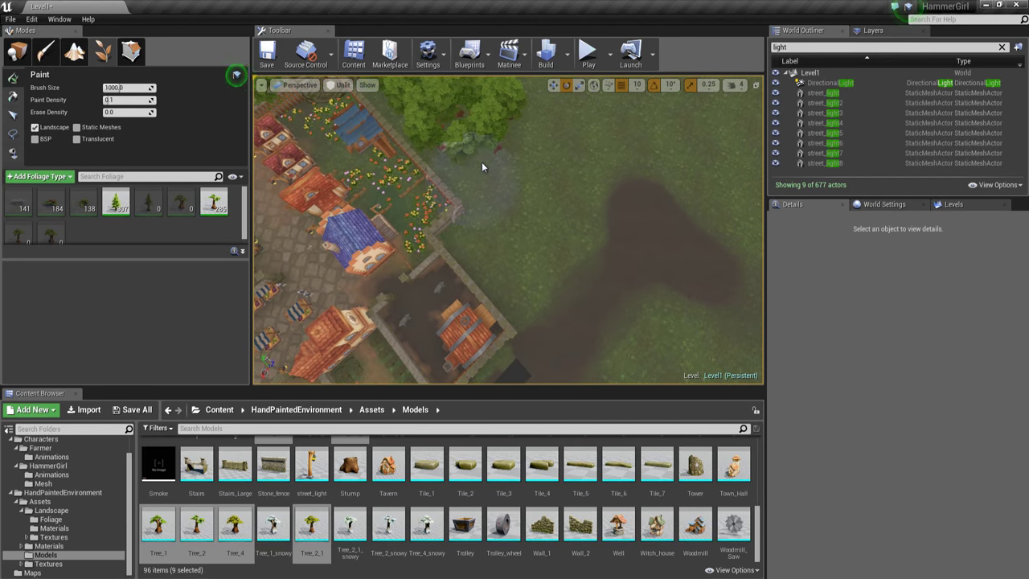
{"action": "mouse_move", "coordinate": [518, 178]}
{"action": "left_mouse_down"}
{"action": "mouse_move", "coordinate": [523, 257]}
{"action": "mouse_move", "coordinate": [558, 332]}
{"action": "left_mouse_up"}
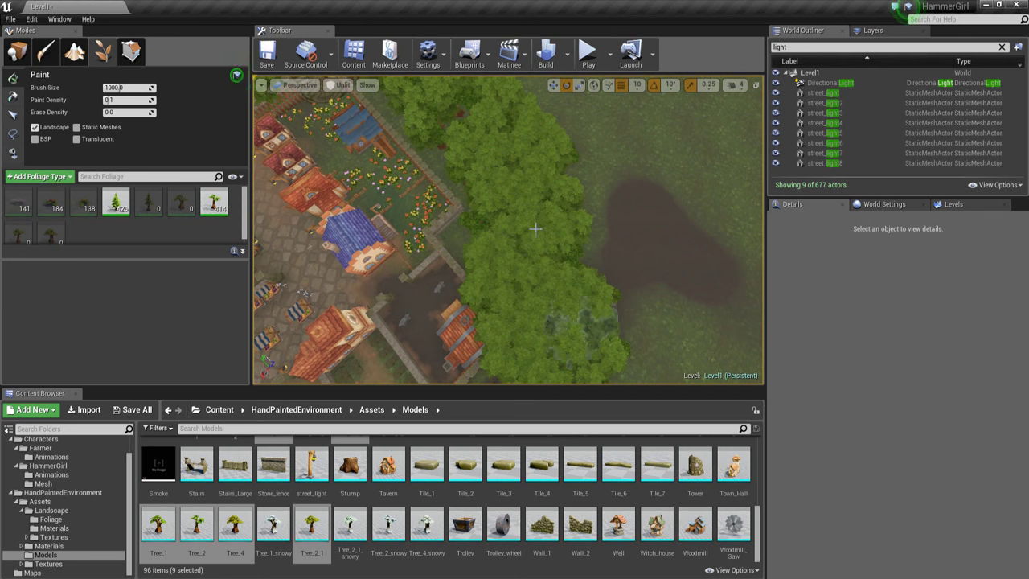
{"action": "right_click_drag", "start_coordinate": [535, 229], "coordinate": [412, 192]}
{"action": "key", "text": "ctrl+z"}
{"action": "key", "text": "ctrl+z"}
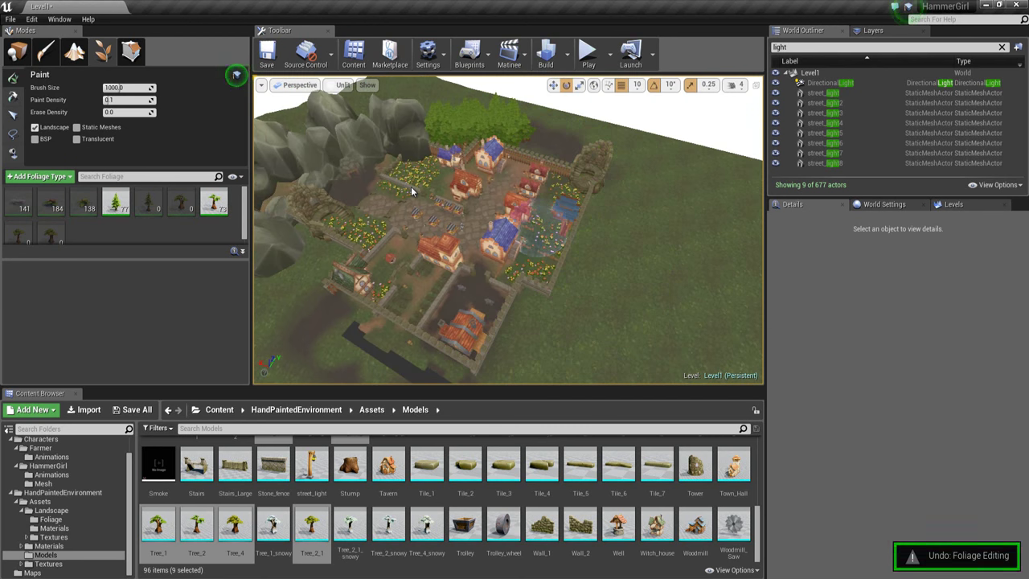
{"action": "key", "text": "ctrl+z"}
- Activate the Tree_1 foliage type and set the painting density of Pine_tree, Tree_1 and Tree_2 to 30
{"action": "mouse_move", "coordinate": [528, 230]}
{"action": "right_mouse_down"}
{"action": "mouse_move", "coordinate": [508, 160]}
{"action": "mouse_move", "coordinate": [547, 187]}
{"action": "mouse_move", "coordinate": [547, 207]}
{"action": "right_mouse_up"}
{"action": "key", "text": "w"}
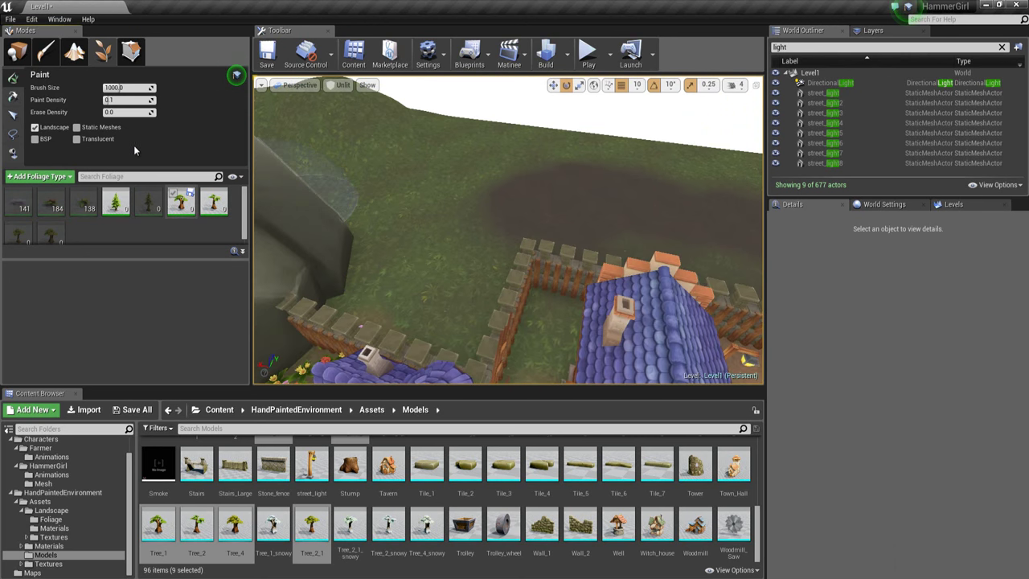
{"action": "left_click", "coordinate": [115, 201]}
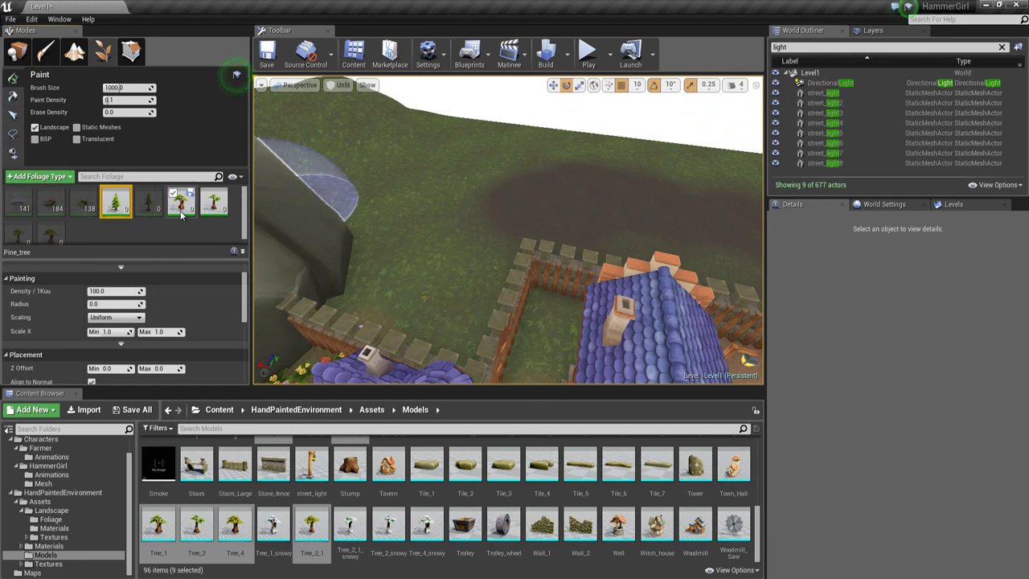
{"action": "left_click", "coordinate": [106, 291]}
{"action": "left_click_drag", "start_coordinate": [102, 291], "coordinate": [66, 281]}
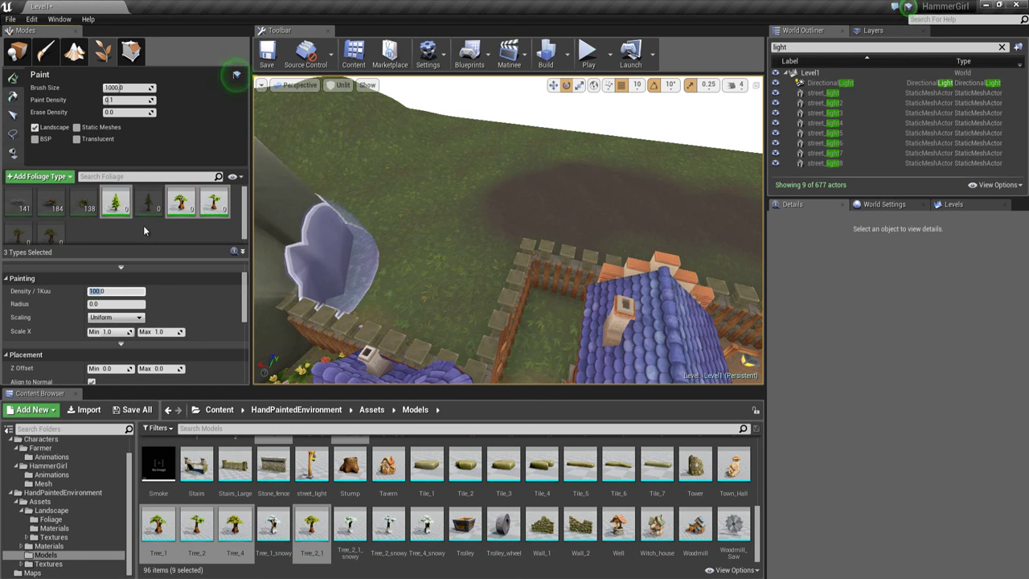
{"action": "type", "text": "300"}
{"action": "key", "text": "Return"}
{"action": "type", "text": "30"}
{"action": "key", "text": "Return"}
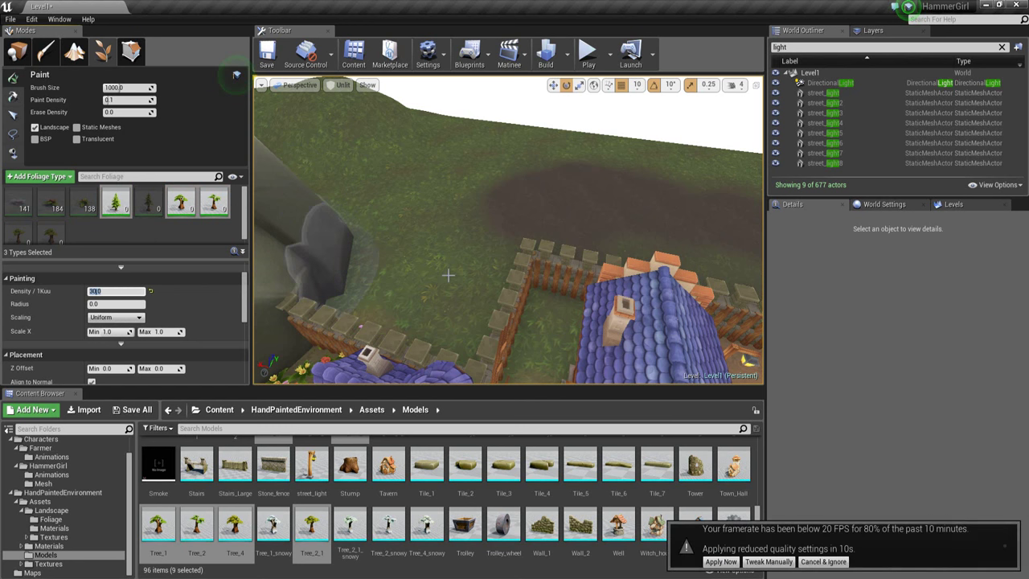
- Paint a test stroke of the three tree types behind the blue-roofed house's wall and undo it
{"action": "right_click_drag", "start_coordinate": [447, 267], "coordinate": [433, 255]}
{"action": "mouse_move", "coordinate": [456, 260]}
{"action": "left_mouse_down"}
{"action": "mouse_move", "coordinate": [438, 229]}
{"action": "mouse_move", "coordinate": [446, 181]}
{"action": "mouse_move", "coordinate": [659, 225]}
{"action": "mouse_move", "coordinate": [622, 216]}
{"action": "left_mouse_up"}
{"action": "scroll", "coordinate": [595, 233], "scroll_direction": "down", "scroll_amount": 6}
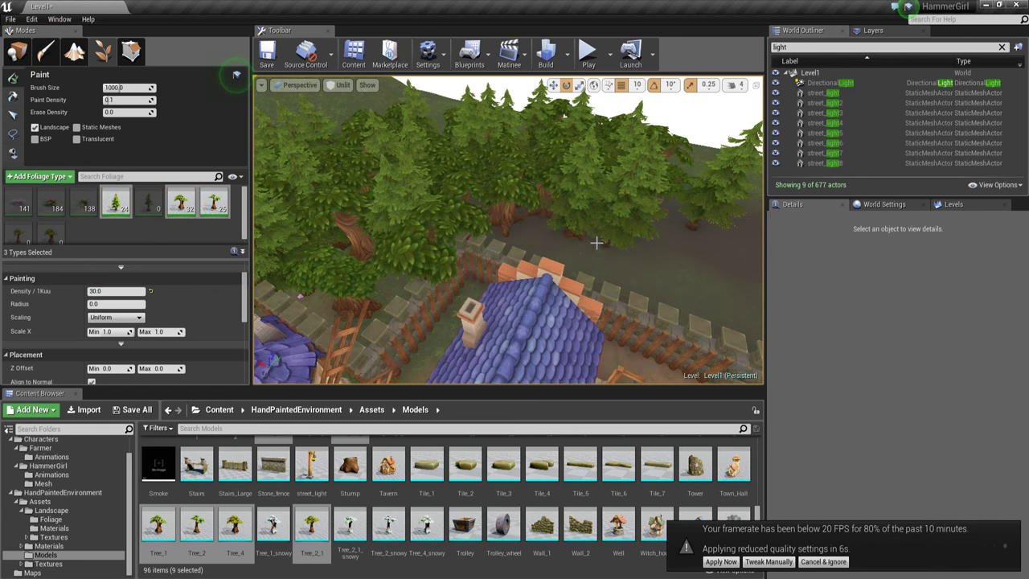
{"action": "key", "text": "ctrl+z"}
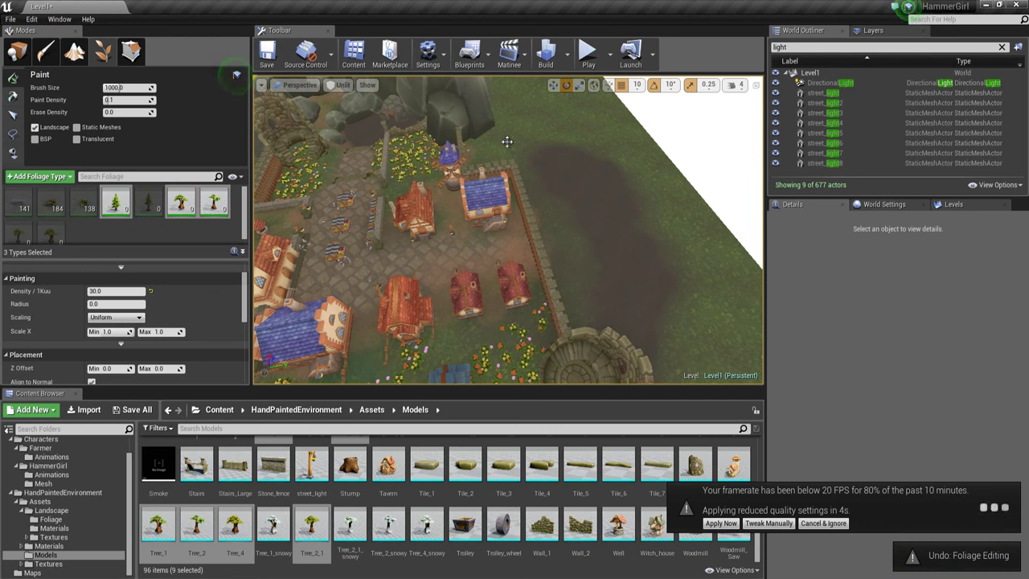
- Paint a belt of Pine_tree, Tree_1 and Tree_2 foliage around the outside of the village walls, up to the rocks
{"action": "left_click_drag", "start_coordinate": [507, 142], "coordinate": [516, 131]}
{"action": "mouse_move", "coordinate": [559, 174]}
{"action": "left_mouse_down"}
{"action": "mouse_move", "coordinate": [595, 248]}
{"action": "mouse_move", "coordinate": [565, 305]}
{"action": "mouse_move", "coordinate": [689, 345]}
{"action": "mouse_move", "coordinate": [732, 321]}
{"action": "left_mouse_up"}
{"action": "right_click_drag", "start_coordinate": [788, 272], "coordinate": [494, 314]}
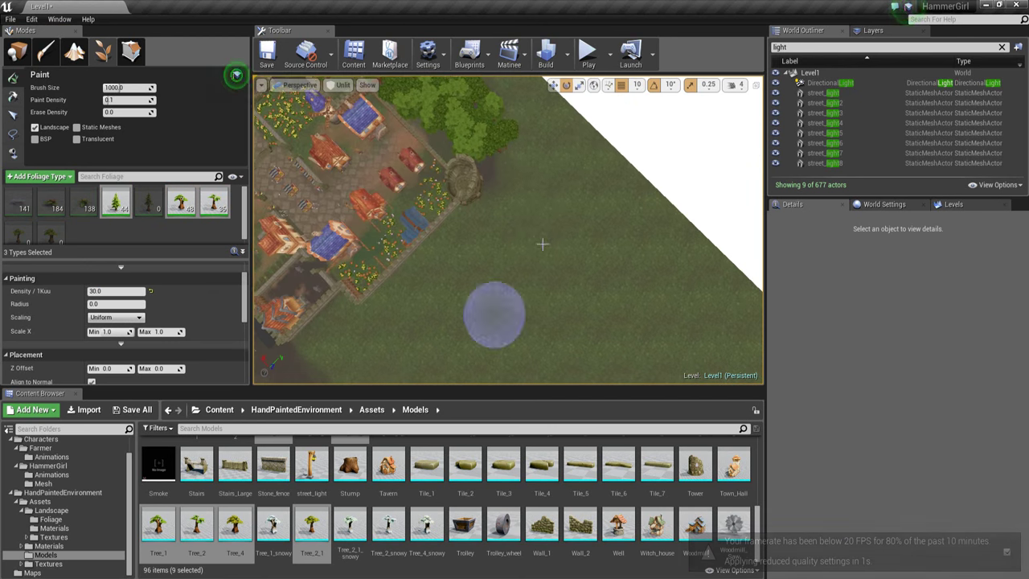
{"action": "mouse_move", "coordinate": [497, 247]}
{"action": "right_mouse_down"}
{"action": "mouse_move", "coordinate": [416, 246]}
{"action": "mouse_move", "coordinate": [532, 274]}
{"action": "mouse_move", "coordinate": [482, 270]}
{"action": "mouse_move", "coordinate": [487, 287]}
{"action": "mouse_move", "coordinate": [510, 293]}
{"action": "right_mouse_up"}
{"action": "left_click", "coordinate": [480, 258]}
{"action": "left_click", "coordinate": [537, 296]}
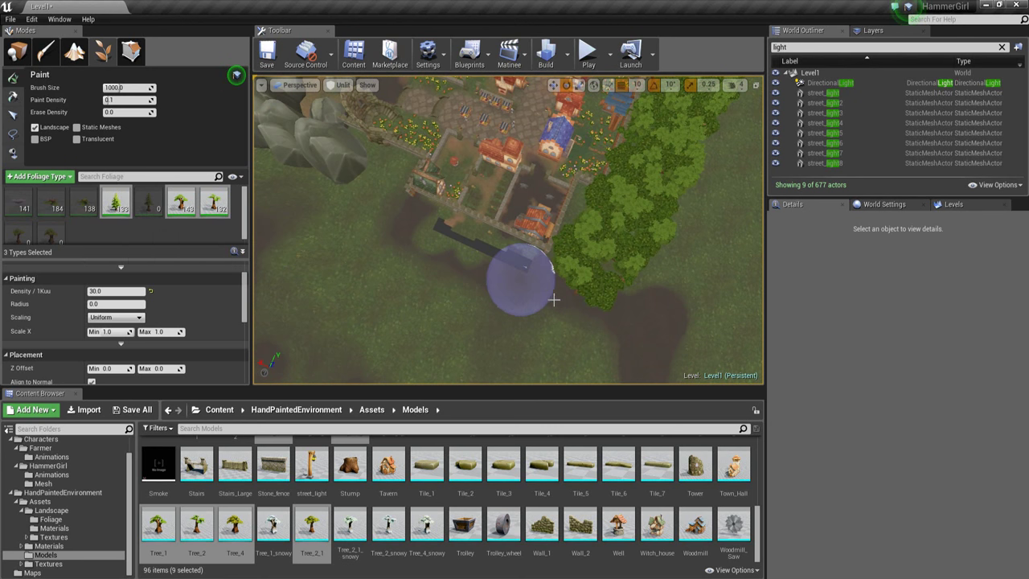
{"action": "mouse_move", "coordinate": [554, 299]}
{"action": "right_mouse_down"}
{"action": "mouse_move", "coordinate": [590, 281]}
{"action": "mouse_move", "coordinate": [595, 189]}
{"action": "mouse_move", "coordinate": [701, 294]}
{"action": "mouse_move", "coordinate": [540, 310]}
{"action": "mouse_move", "coordinate": [547, 304]}
{"action": "right_mouse_up"}
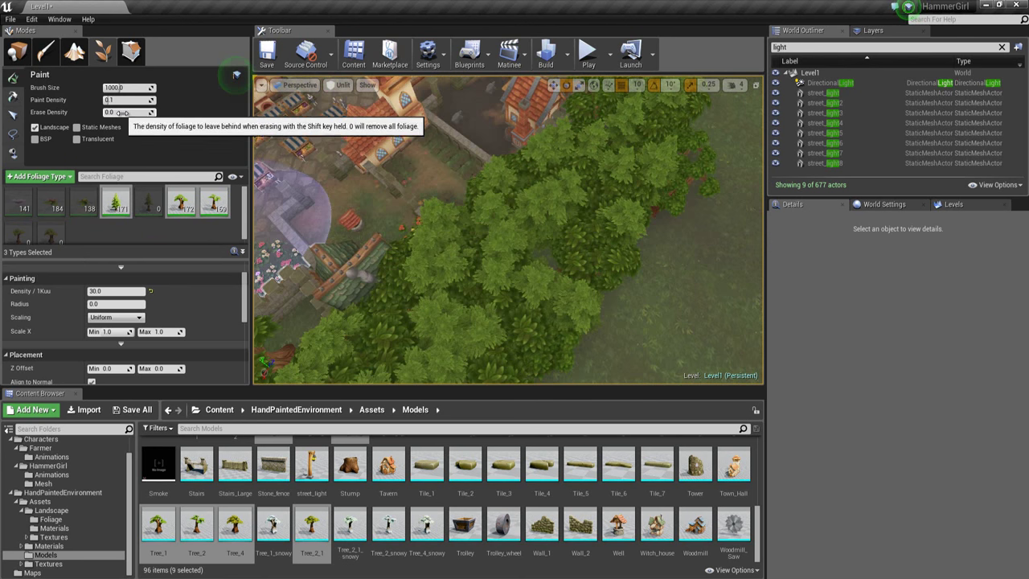
- Set the foliage erase density to 0.05 and deactivate Pine_tree, leaving only Tree_1 and Tree_2 active
{"action": "left_click", "coordinate": [124, 112]}
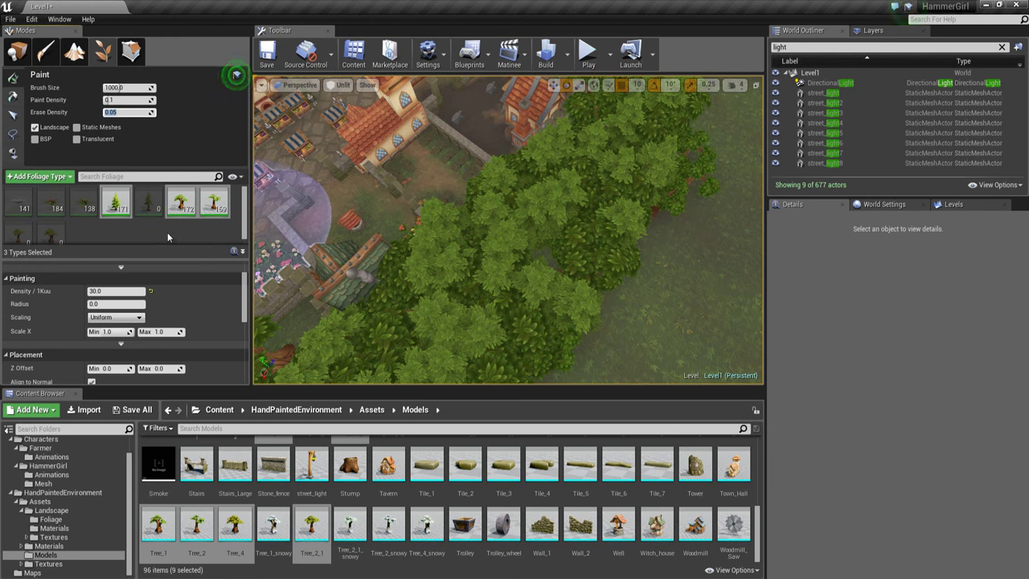
{"action": "left_click", "coordinate": [107, 193]}
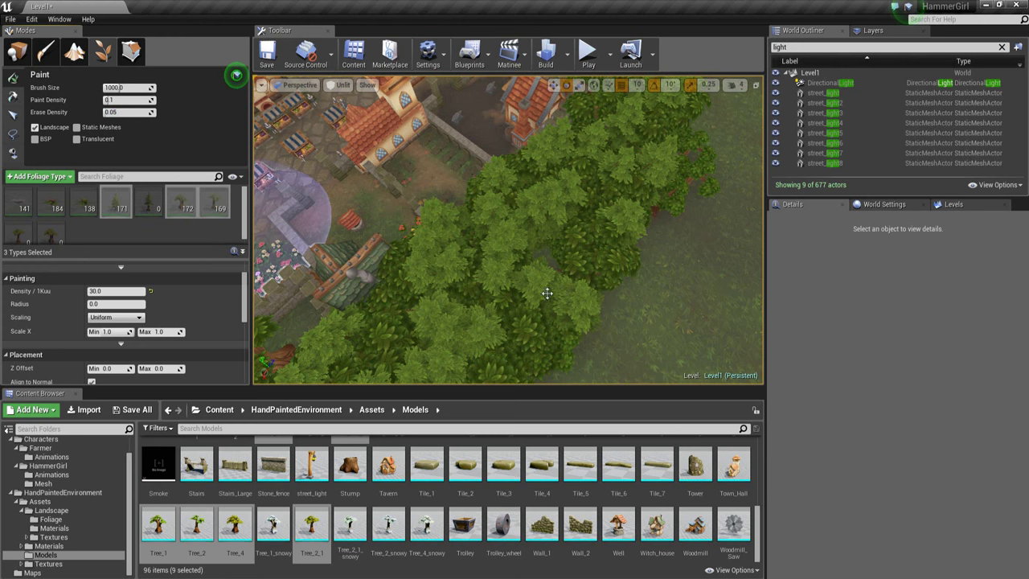
{"action": "middle_click_drag", "start_coordinate": [546, 294], "coordinate": [574, 282]}
{"action": "left_click", "coordinate": [181, 203]}
{"action": "left_click", "coordinate": [172, 193]}
{"action": "left_click", "coordinate": [205, 193]}
{"action": "middle_click_drag", "start_coordinate": [432, 283], "coordinate": [454, 258]}
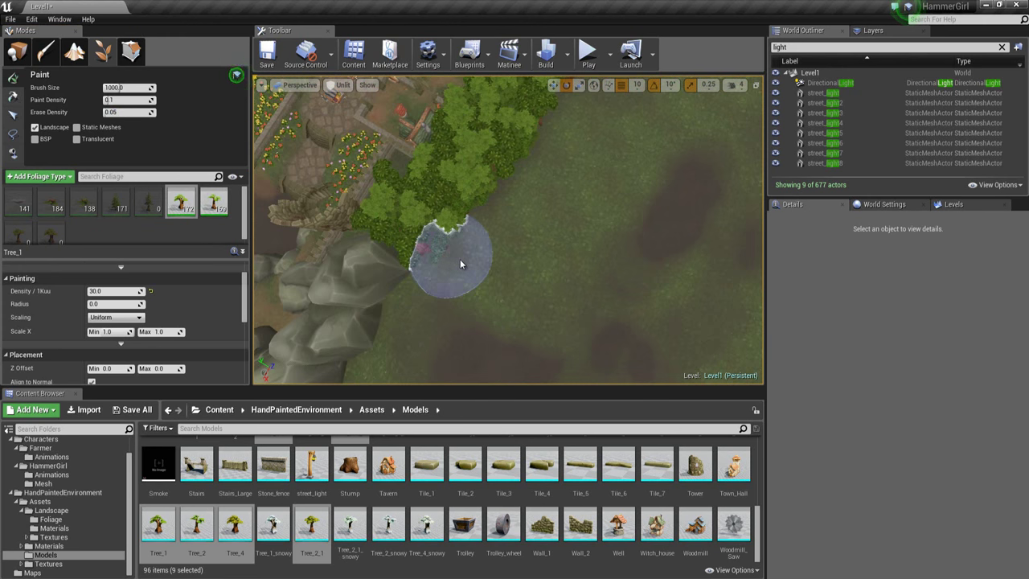
- Thin out the Tree_1 and Tree_2 foliage along the forest belt outside the village walls with the erase brush
{"action": "right_click_drag", "start_coordinate": [448, 205], "coordinate": [477, 208]}
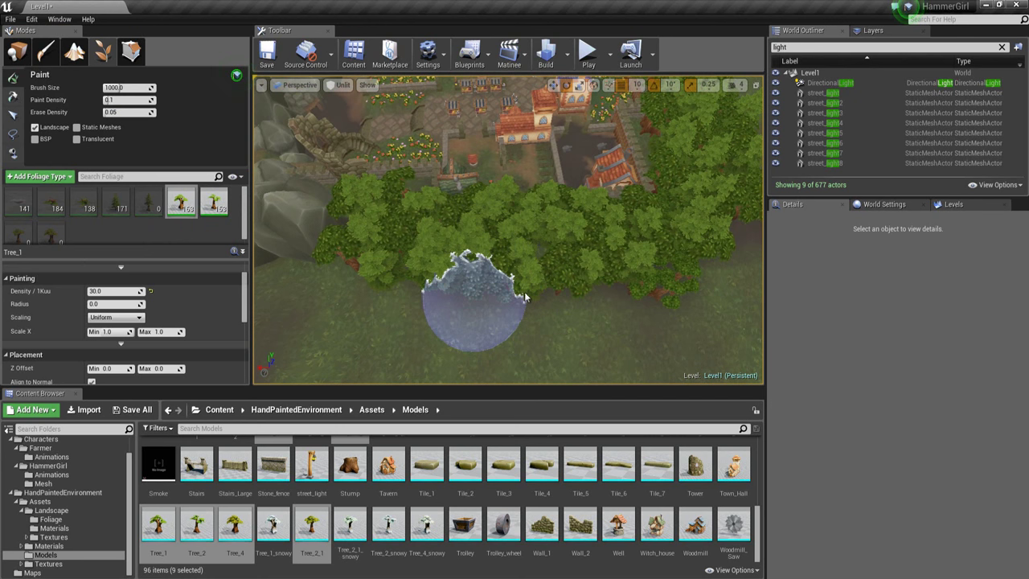
{"action": "right_click_drag", "start_coordinate": [524, 298], "coordinate": [448, 257]}
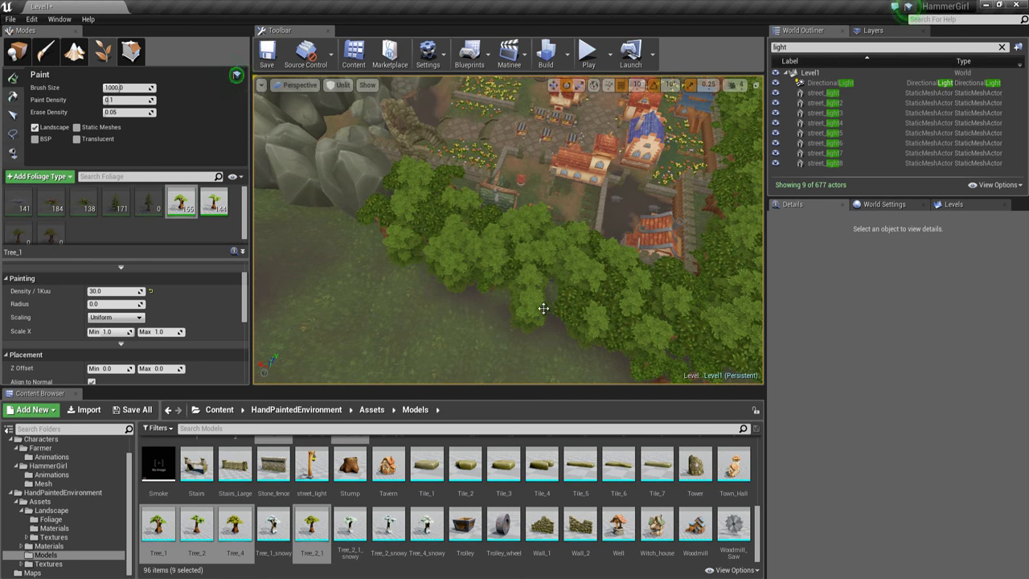
{"action": "mouse_move", "coordinate": [543, 308]}
{"action": "right_mouse_down"}
{"action": "mouse_move", "coordinate": [614, 312]}
{"action": "mouse_move", "coordinate": [558, 337]}
{"action": "mouse_move", "coordinate": [462, 268]}
{"action": "right_mouse_up"}
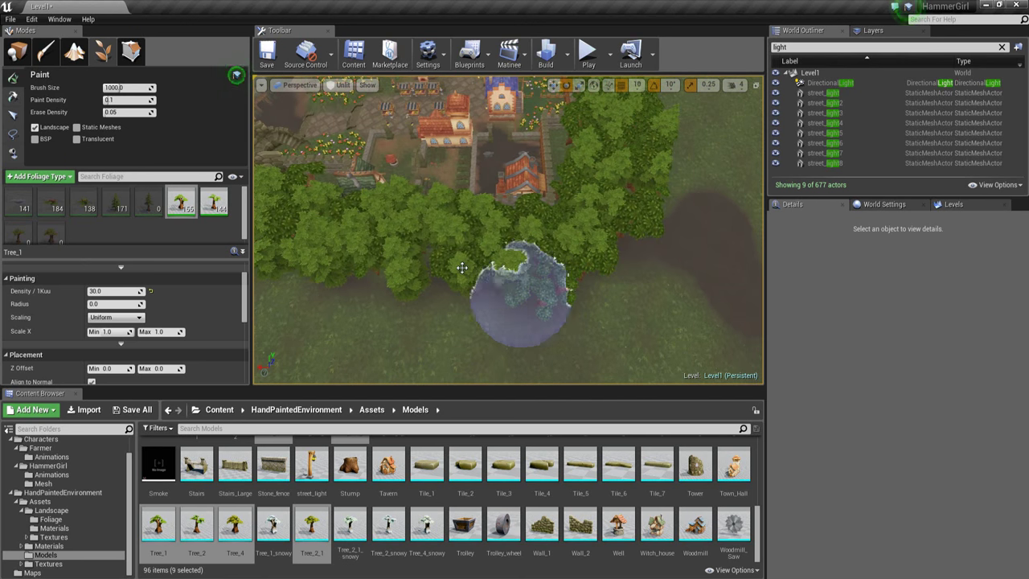
{"action": "left_click_drag", "start_coordinate": [462, 268], "coordinate": [584, 268], "text": "shift"}
{"action": "right_click_drag", "start_coordinate": [648, 299], "coordinate": [614, 299]}
{"action": "left_click_drag", "start_coordinate": [504, 255], "coordinate": [534, 228], "text": "shift"}
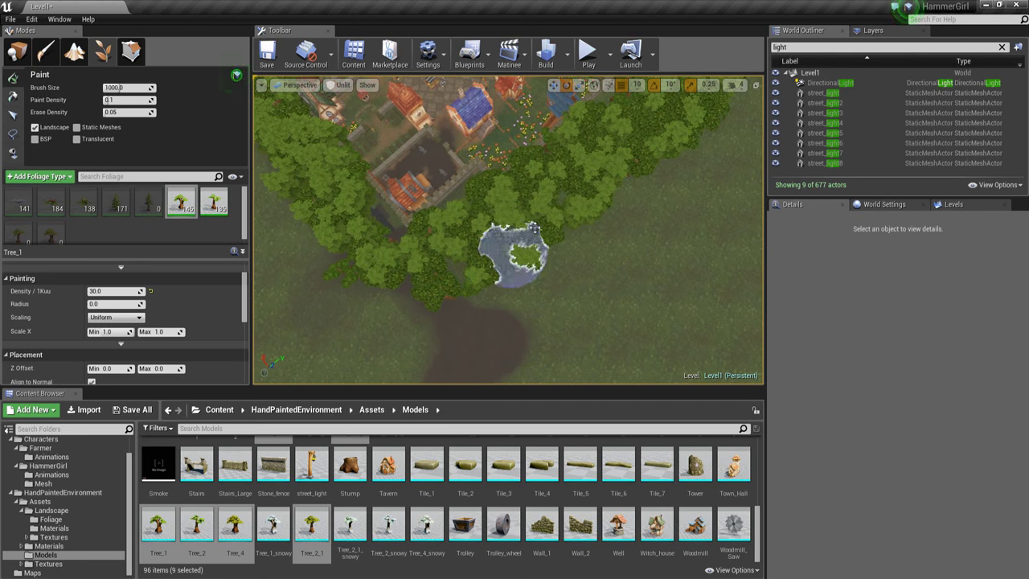
{"action": "right_click_drag", "start_coordinate": [540, 234], "coordinate": [460, 331]}
{"action": "left_click_drag", "start_coordinate": [539, 257], "coordinate": [464, 255], "text": "shift"}
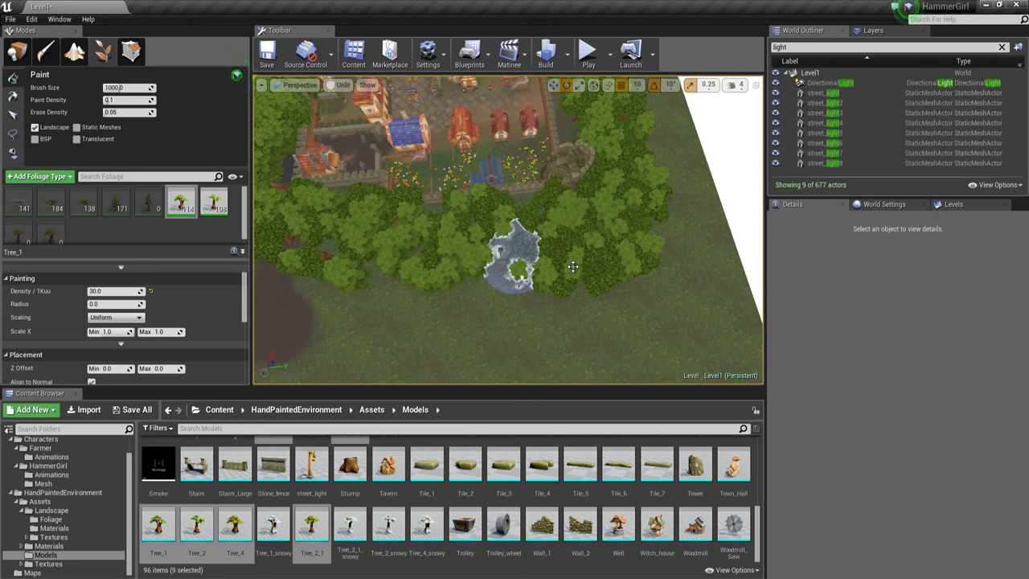
{"action": "mouse_move", "coordinate": [583, 255]}
{"action": "right_mouse_down"}
{"action": "mouse_move", "coordinate": [539, 249]}
{"action": "mouse_move", "coordinate": [570, 339]}
{"action": "mouse_move", "coordinate": [561, 286]}
{"action": "right_mouse_up"}
{"action": "left_click_drag", "start_coordinate": [561, 286], "coordinate": [590, 204], "text": "shift"}
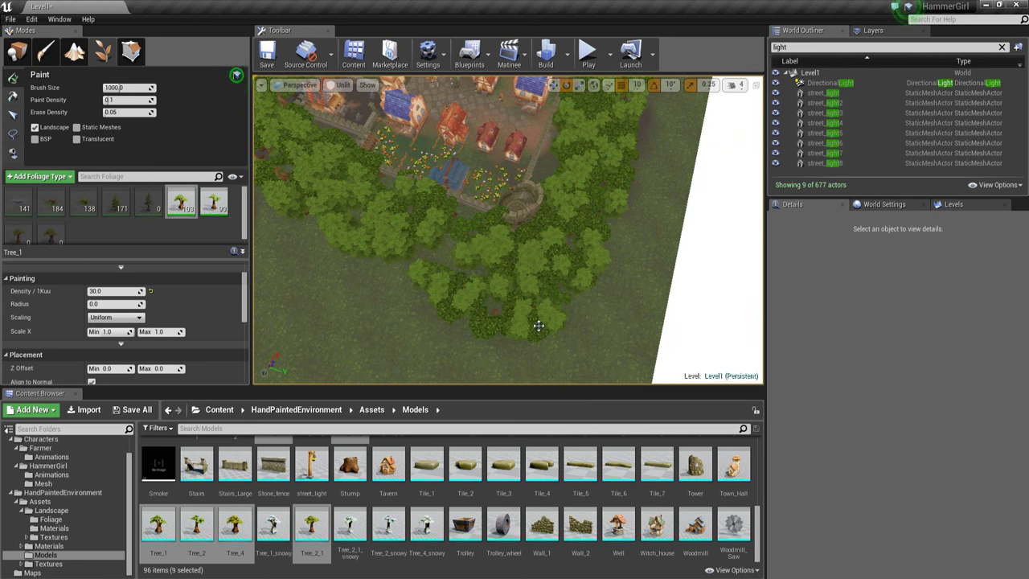
- Make Pine_tree the only active foliage type and thin out the pines along the forest belt around the village
{"action": "right_click_drag", "start_coordinate": [478, 307], "coordinate": [427, 292]}
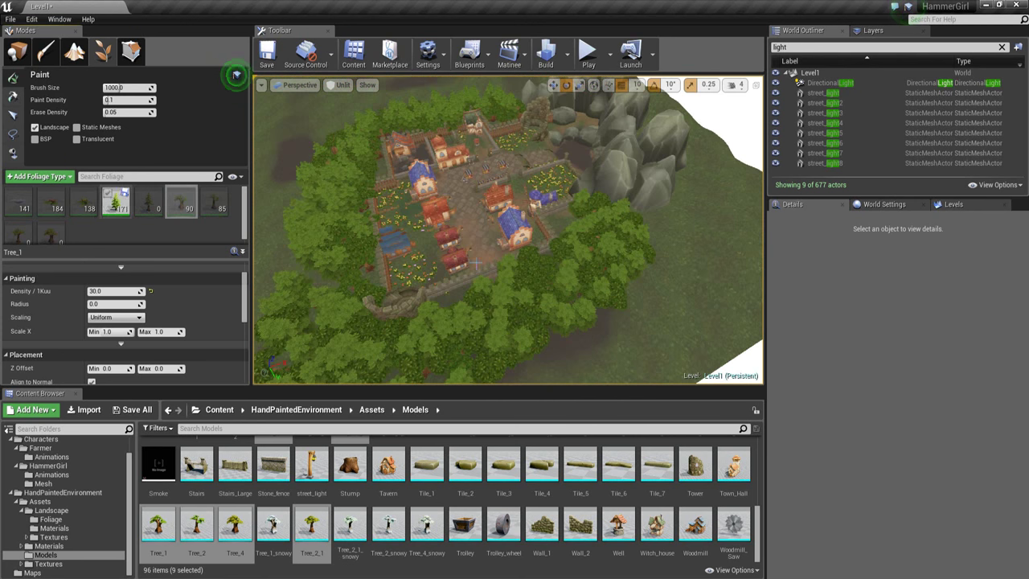
{"action": "right_click_drag", "start_coordinate": [467, 292], "coordinate": [517, 292]}
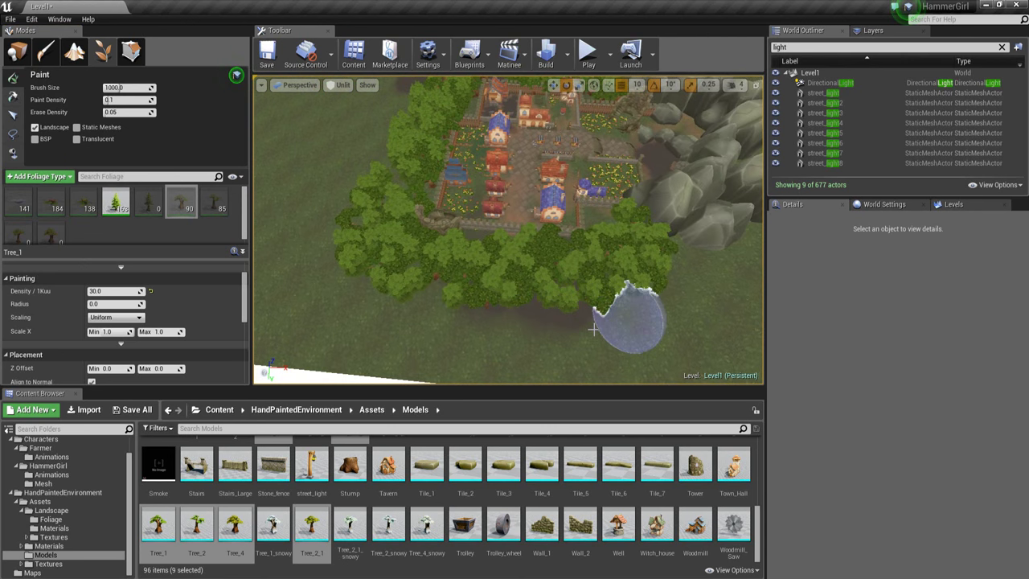
{"action": "mouse_move", "coordinate": [592, 328]}
{"action": "right_mouse_down"}
{"action": "mouse_move", "coordinate": [587, 310]}
{"action": "mouse_move", "coordinate": [542, 329]}
{"action": "right_mouse_up"}
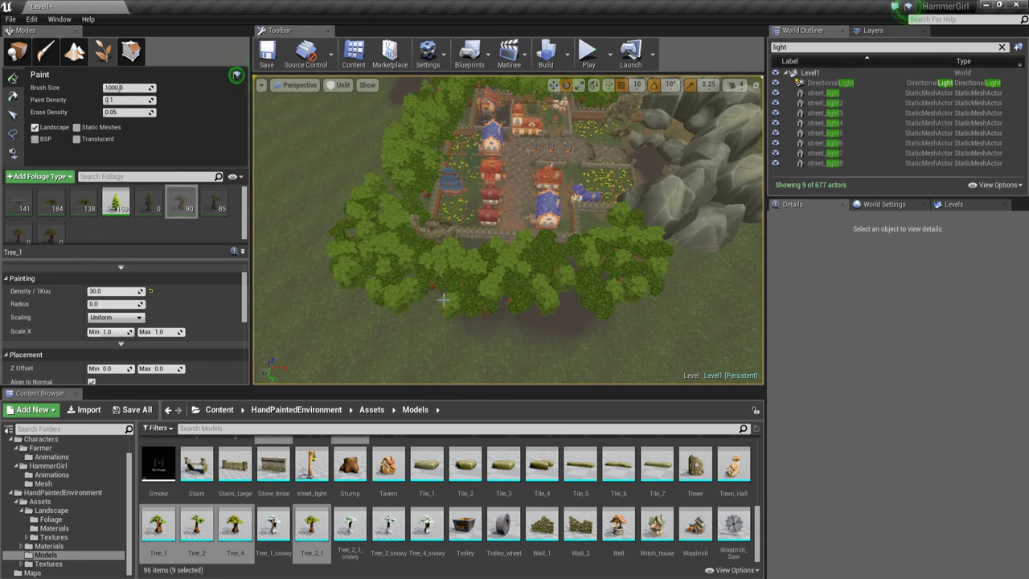
{"action": "mouse_move", "coordinate": [456, 312]}
{"action": "right_mouse_down"}
{"action": "mouse_move", "coordinate": [461, 320]}
{"action": "mouse_move", "coordinate": [487, 287]}
{"action": "mouse_move", "coordinate": [517, 327]}
{"action": "mouse_move", "coordinate": [659, 338]}
{"action": "right_mouse_up"}
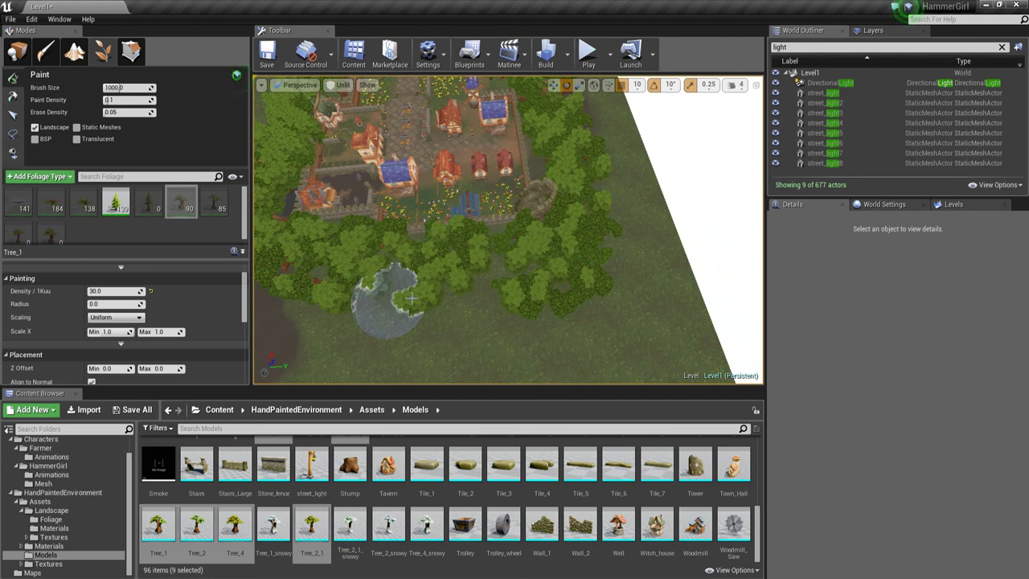
{"action": "mouse_move", "coordinate": [414, 299]}
{"action": "right_mouse_down"}
{"action": "mouse_move", "coordinate": [496, 324]}
{"action": "mouse_move", "coordinate": [476, 316]}
{"action": "right_mouse_up"}
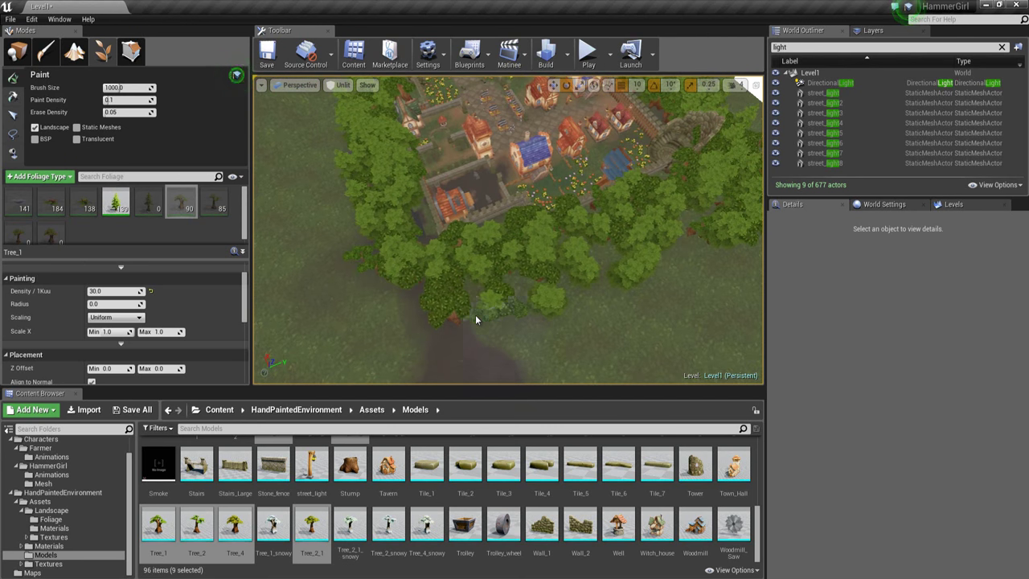
{"action": "mouse_move", "coordinate": [411, 325]}
{"action": "right_mouse_down"}
{"action": "mouse_move", "coordinate": [411, 254]}
{"action": "mouse_move", "coordinate": [457, 244]}
{"action": "mouse_move", "coordinate": [489, 263]}
{"action": "mouse_move", "coordinate": [421, 305]}
{"action": "mouse_move", "coordinate": [518, 329]}
{"action": "right_mouse_up"}
{"action": "left_click", "coordinate": [446, 285], "text": "shift"}
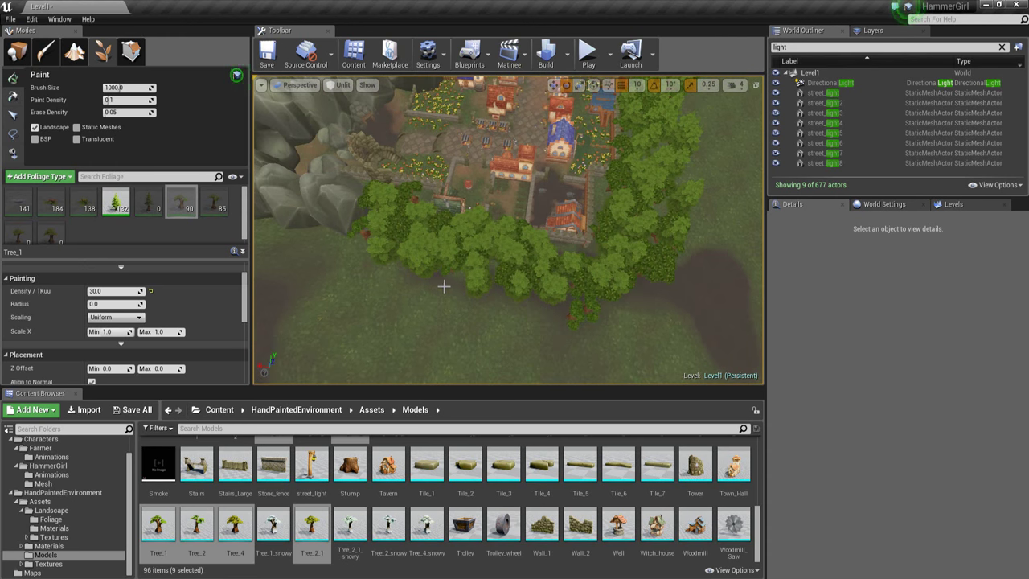
{"action": "mouse_move", "coordinate": [487, 307]}
{"action": "right_mouse_down"}
{"action": "mouse_move", "coordinate": [492, 272]}
{"action": "mouse_move", "coordinate": [517, 349]}
{"action": "right_mouse_up"}
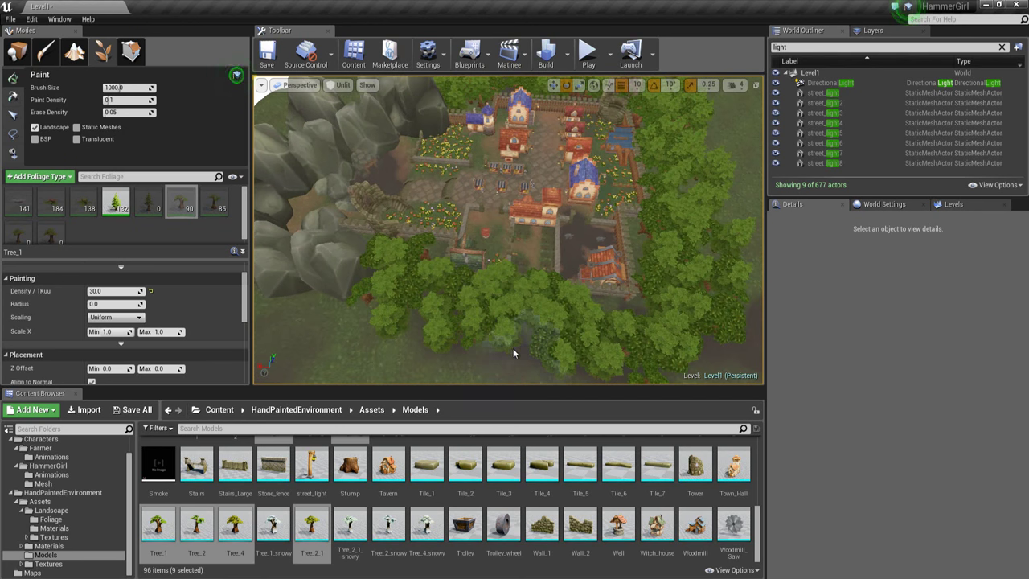
{"action": "left_click", "coordinate": [520, 351], "text": "shift"}
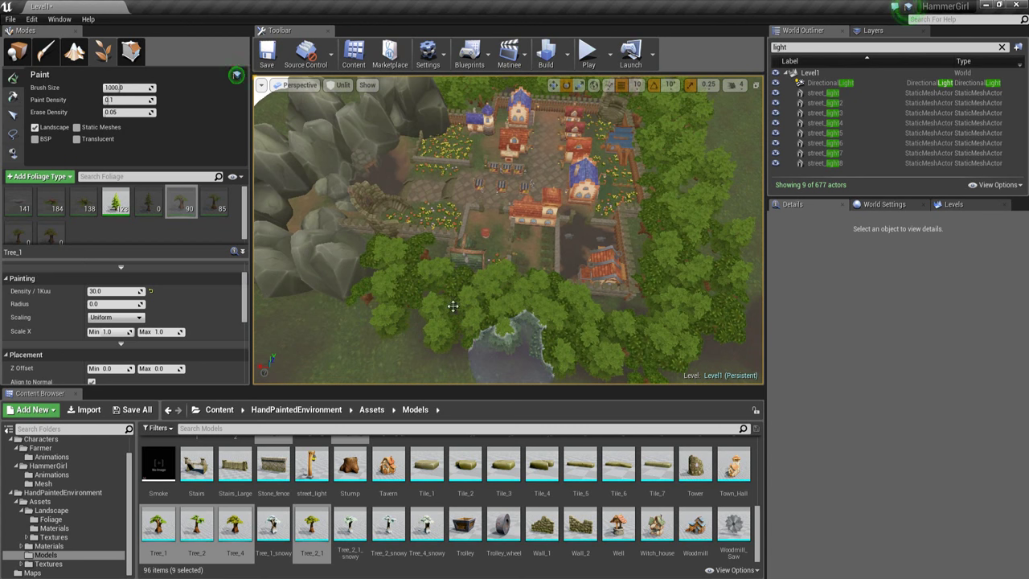
{"action": "mouse_move", "coordinate": [505, 293]}
{"action": "right_mouse_down"}
{"action": "mouse_move", "coordinate": [429, 252]}
{"action": "mouse_move", "coordinate": [987, 248]}
{"action": "mouse_move", "coordinate": [976, 207]}
{"action": "mouse_move", "coordinate": [902, 218]}
{"action": "right_mouse_up"}
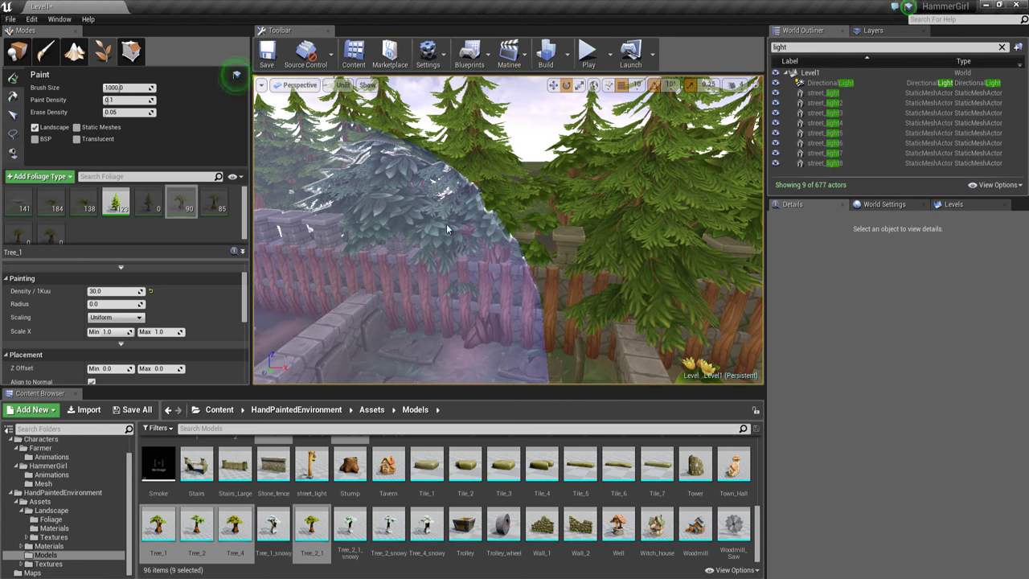
{"action": "mouse_move", "coordinate": [447, 229]}
{"action": "right_mouse_down"}
{"action": "mouse_move", "coordinate": [473, 245]}
{"action": "mouse_move", "coordinate": [454, 246]}
{"action": "right_mouse_up"}
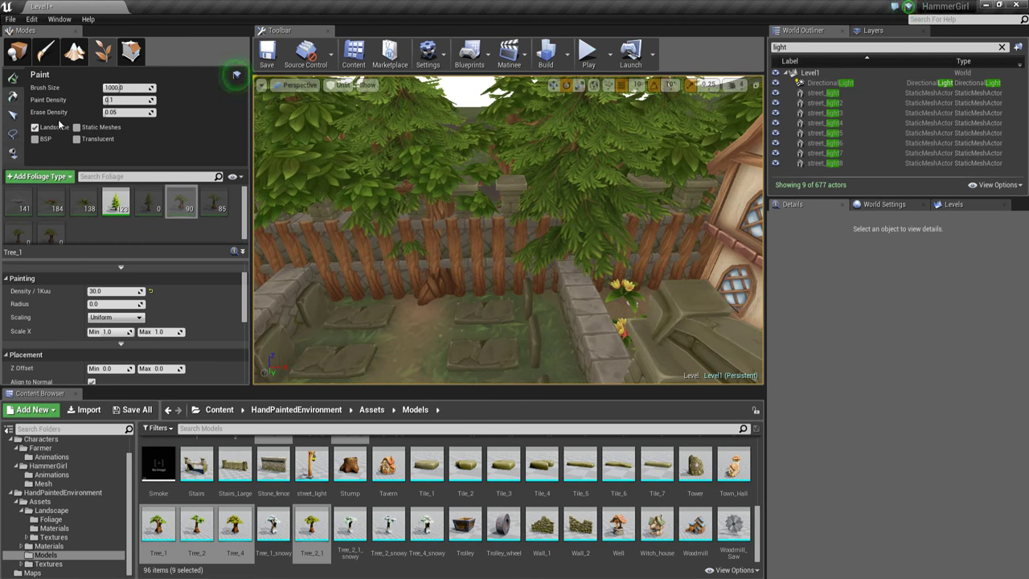
- Select the single pine overhanging the garden wall beside the green-roofed house and delete it
{"action": "left_click", "coordinate": [13, 116]}
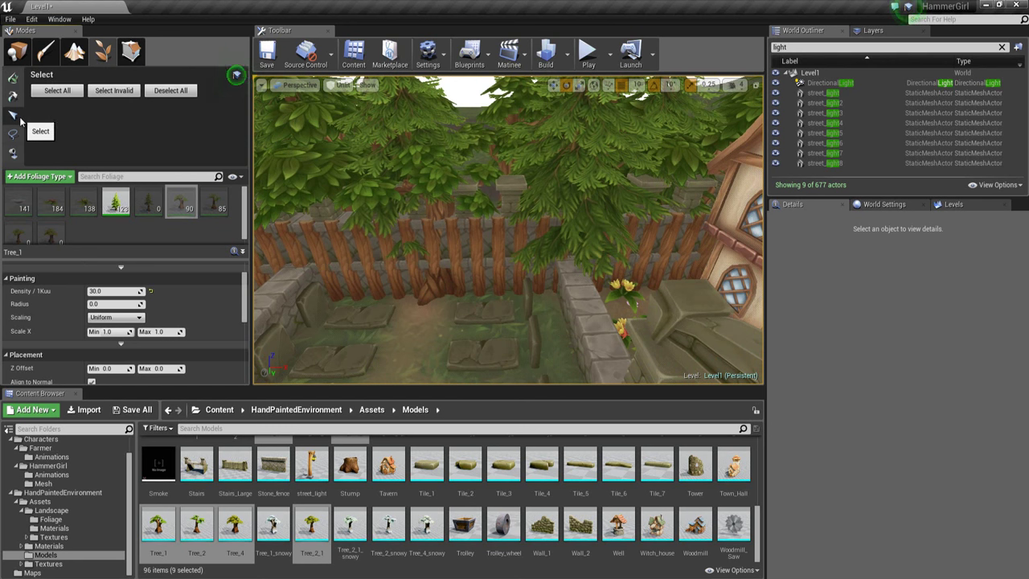
{"action": "left_click", "coordinate": [563, 203]}
{"action": "right_click_drag", "start_coordinate": [544, 211], "coordinate": [682, 376]}
{"action": "scroll", "coordinate": [556, 347], "scroll_direction": "down", "scroll_amount": 10}
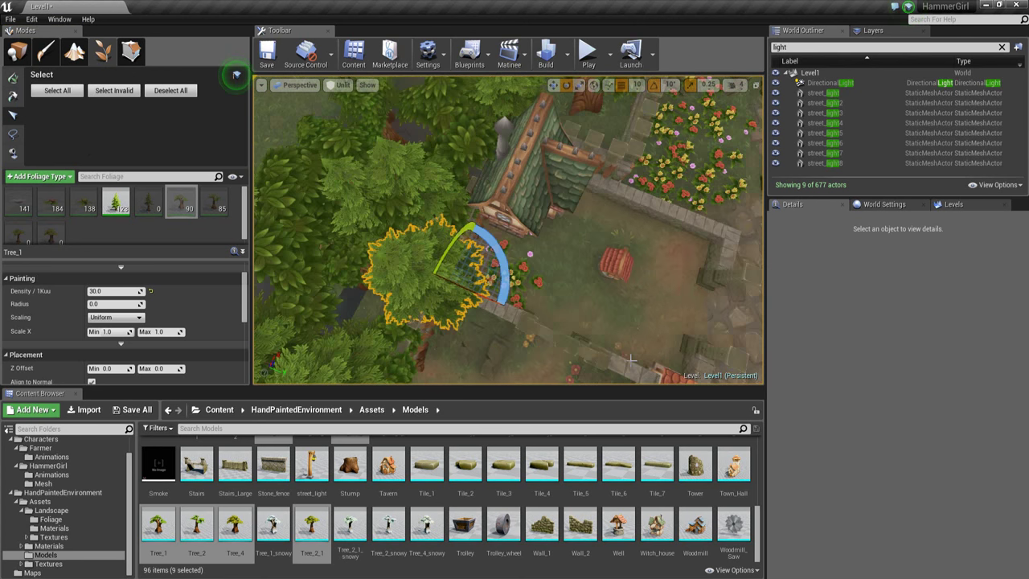
{"action": "right_click_drag", "start_coordinate": [557, 347], "coordinate": [563, 312]}
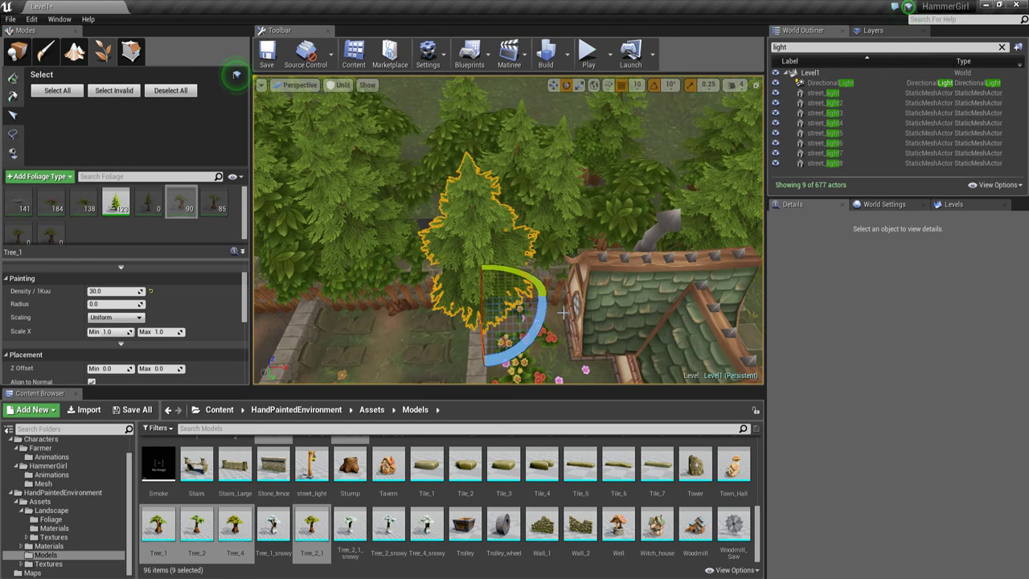
{"action": "left_click_drag", "start_coordinate": [440, 253], "coordinate": [425, 203], "text": "alt"}
- Move the foliage trees that overlap the garden's wooden fence back outside the village wall
{"action": "key", "text": "r"}
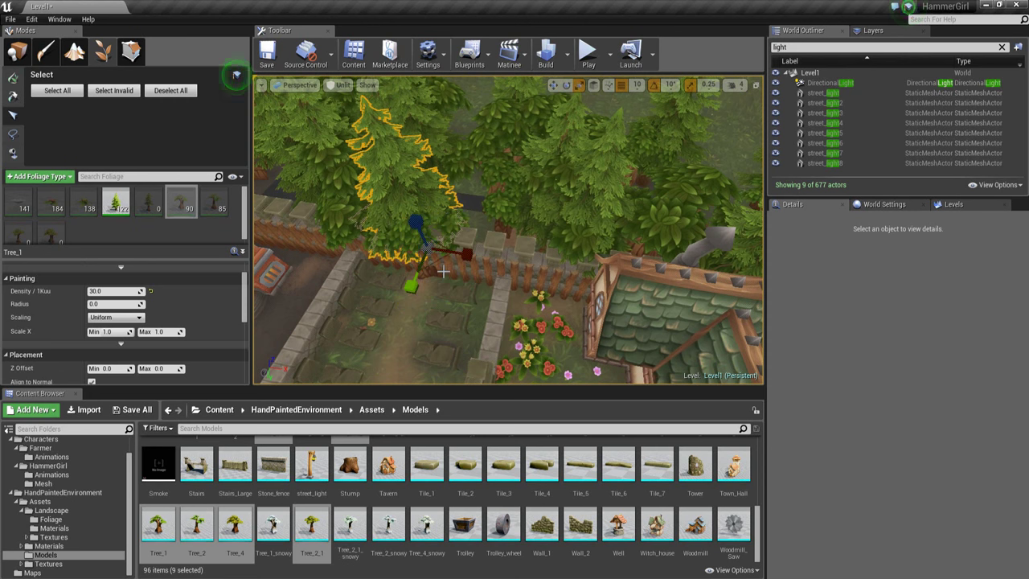
{"action": "left_click_drag", "start_coordinate": [433, 263], "coordinate": [465, 252]}
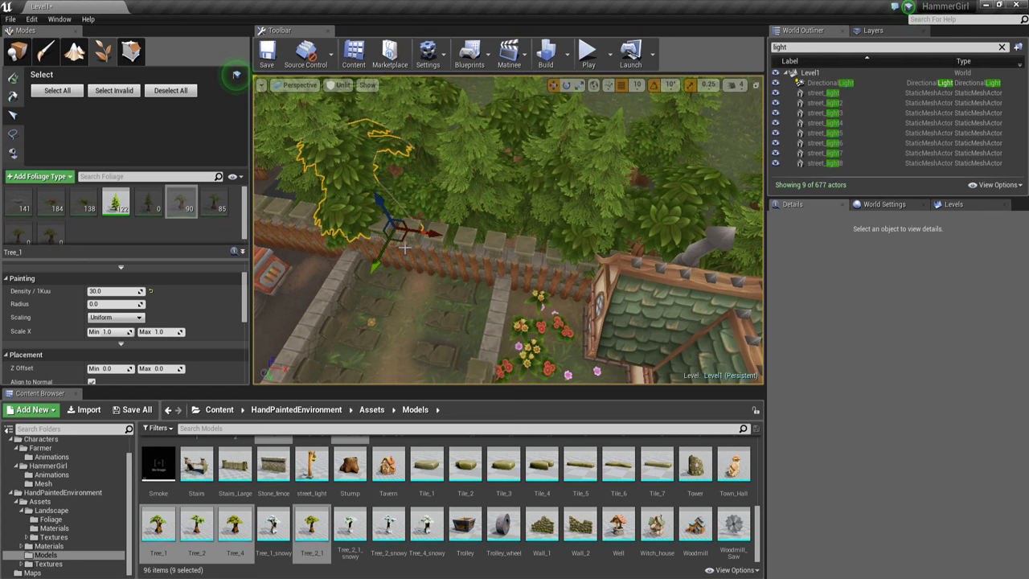
{"action": "left_click_drag", "start_coordinate": [404, 231], "coordinate": [410, 225]}
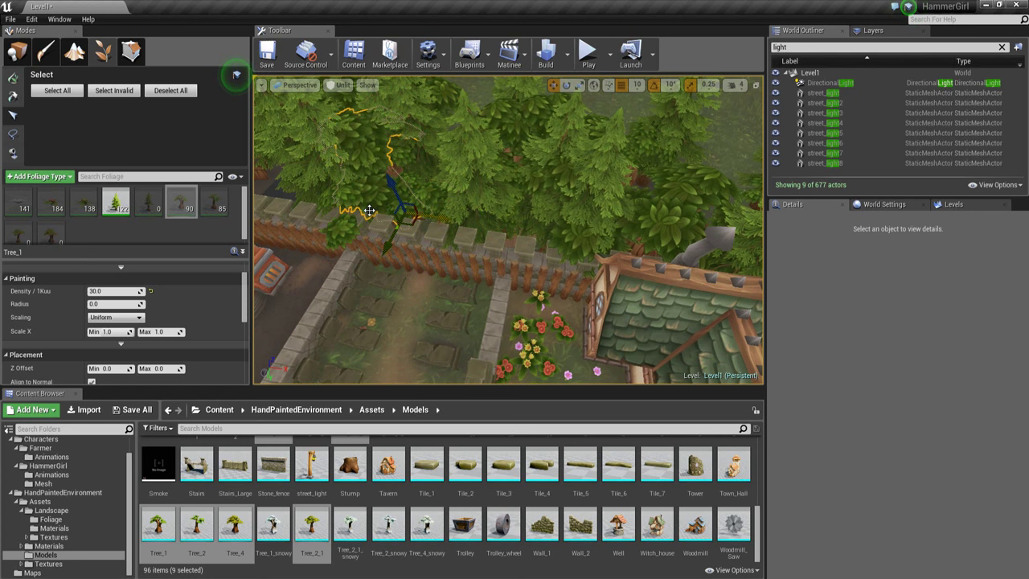
{"action": "left_click", "coordinate": [330, 239]}
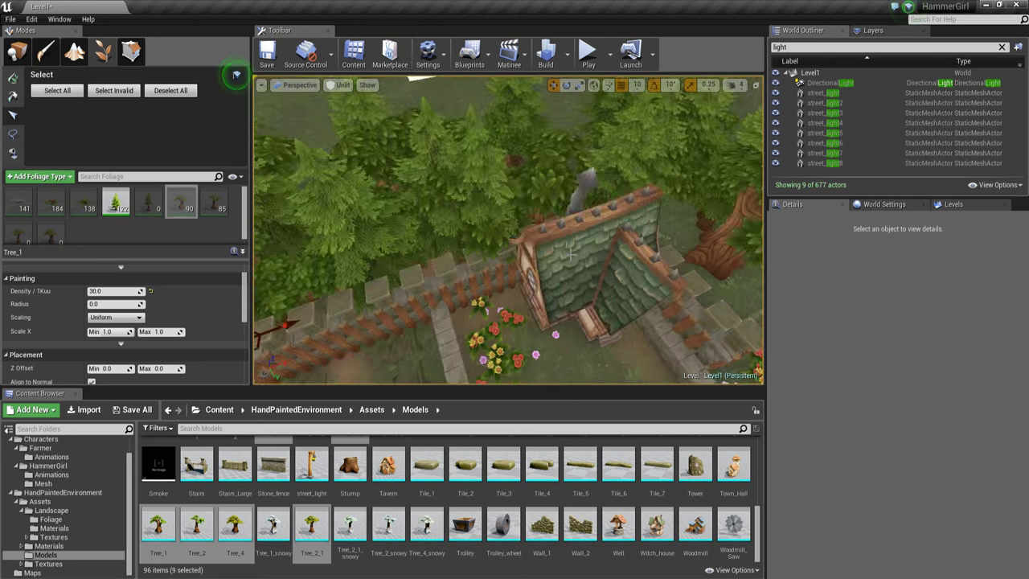
- Shift the selected foliage tree beside the round stone tower closer to the tower's outer wall
{"action": "right_click_drag", "start_coordinate": [571, 254], "coordinate": [471, 262]}
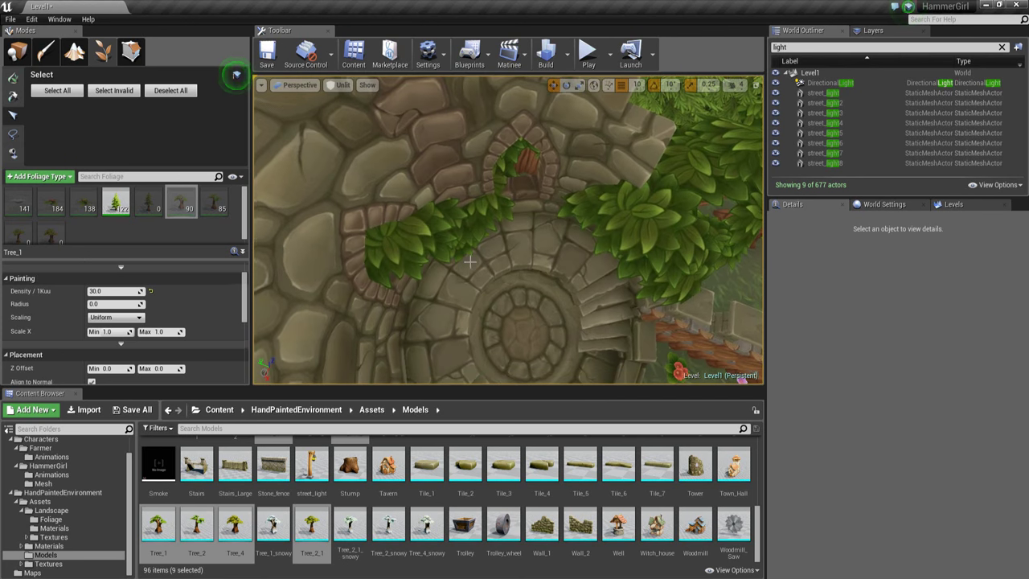
{"action": "scroll", "coordinate": [452, 249], "scroll_direction": "down", "scroll_amount": 10}
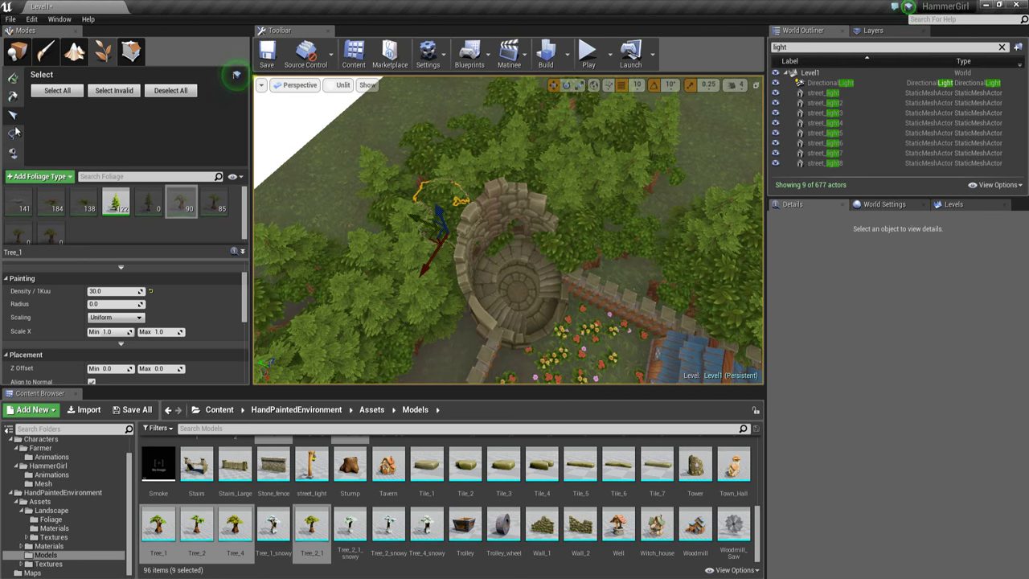
{"action": "left_click", "coordinate": [501, 247]}
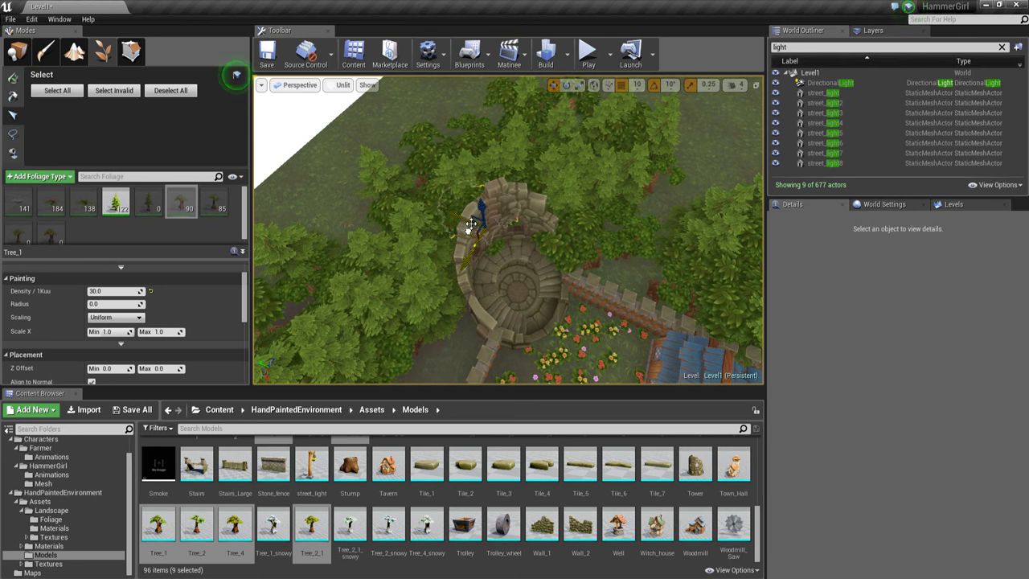
{"action": "left_click", "coordinate": [13, 81]}
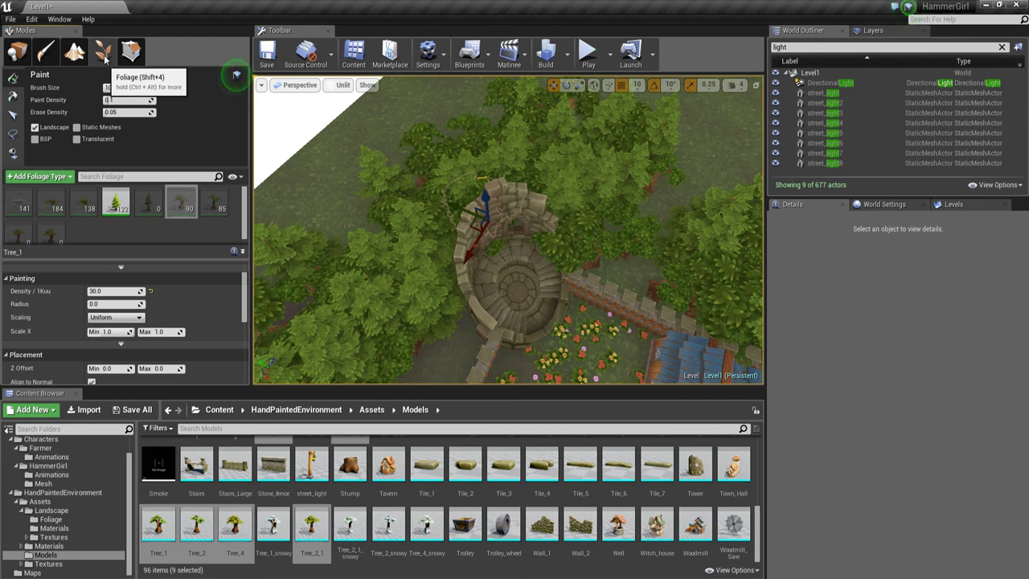
{"action": "left_click", "coordinate": [17, 51]}
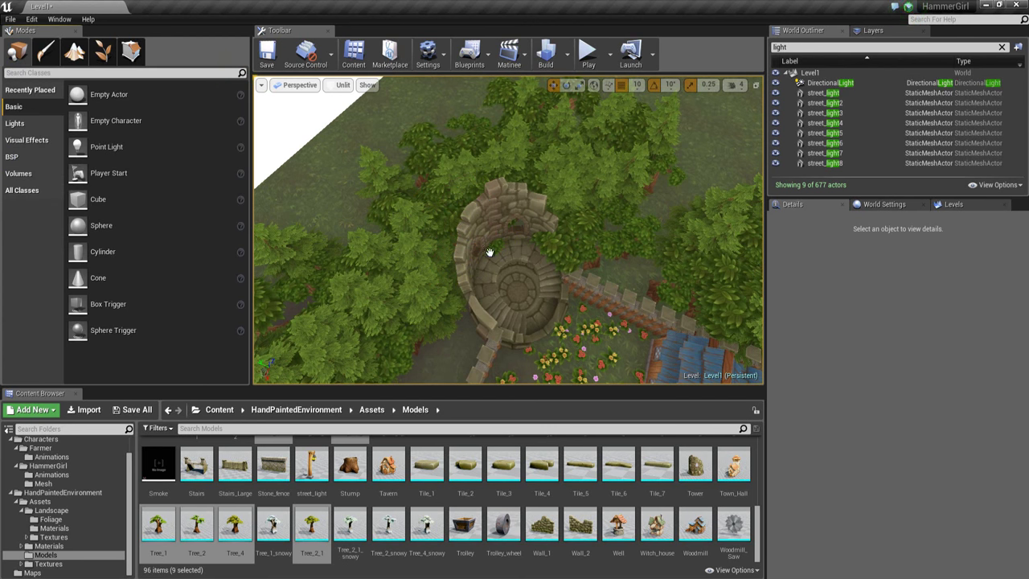
{"action": "left_click", "coordinate": [569, 183]}
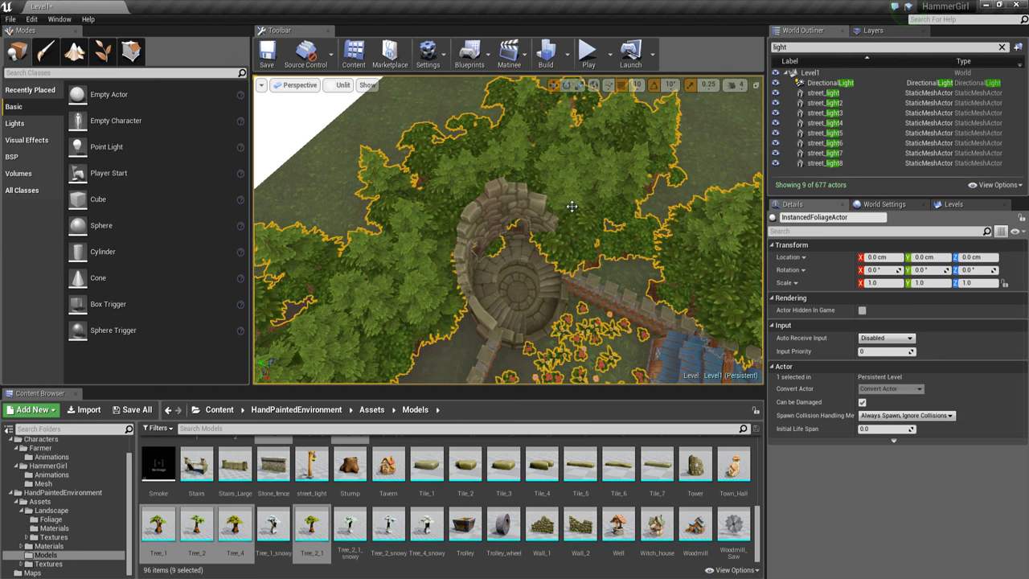
{"action": "right_click_drag", "start_coordinate": [607, 195], "coordinate": [859, 168]}
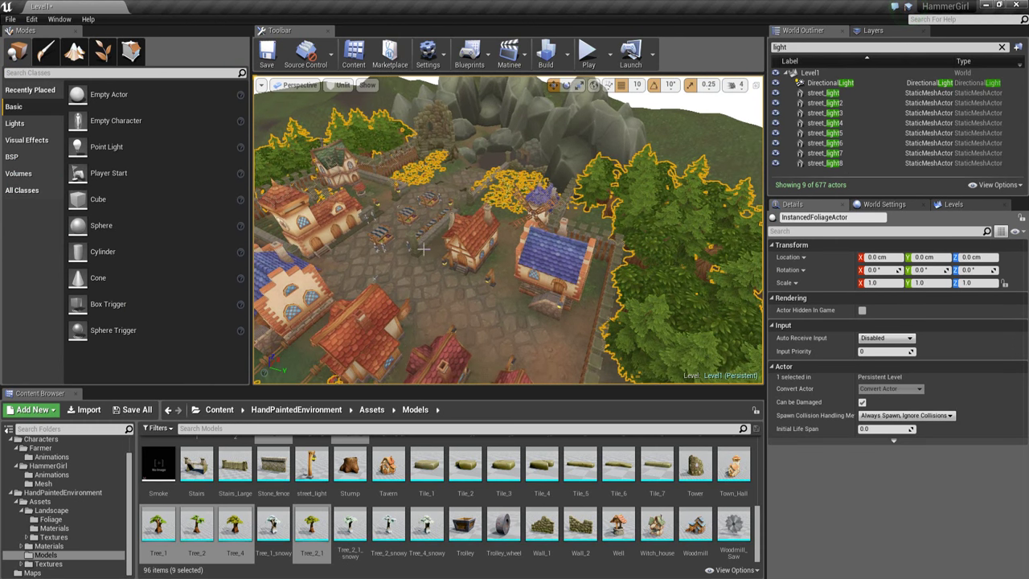
{"action": "left_click", "coordinate": [109, 60]}
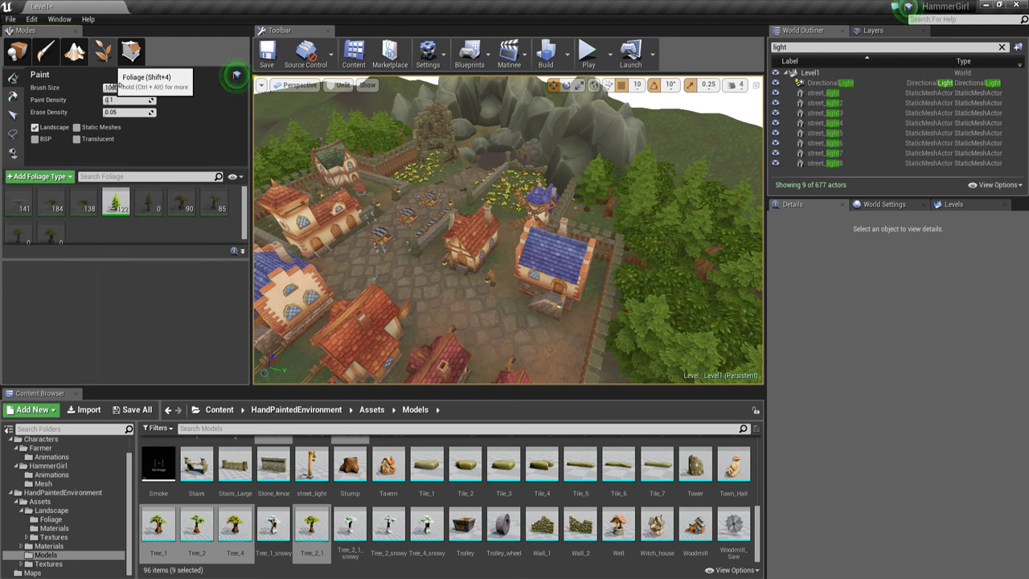
{"action": "left_click", "coordinate": [13, 116]}
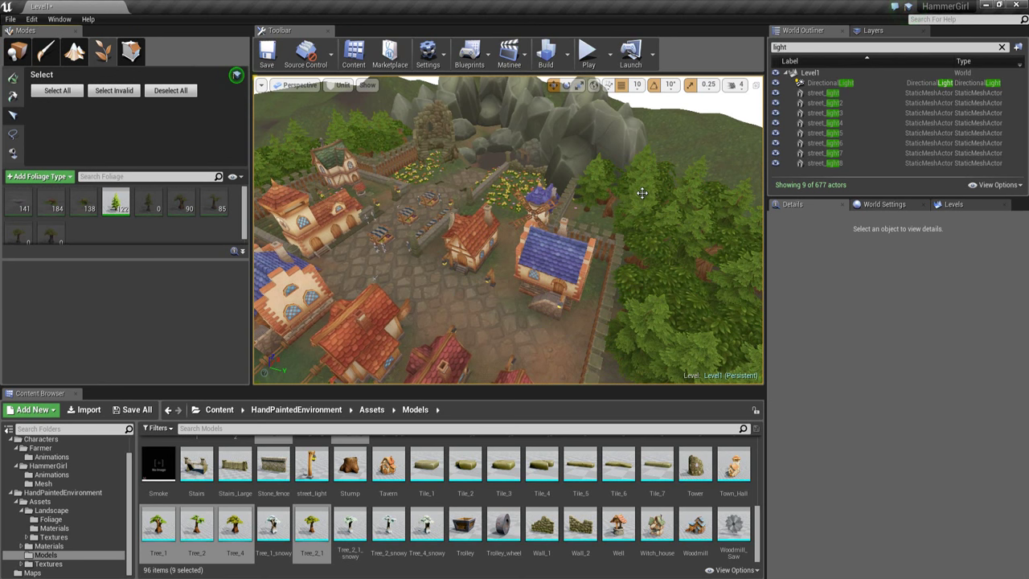
{"action": "left_click", "coordinate": [680, 304]}
- Leave foliage editing for Place mode and switch the viewport to lit shading over the market square
{"action": "key", "text": "w"}
{"action": "right_click_drag", "start_coordinate": [582, 302], "coordinate": [483, 230]}
{"action": "key", "text": "shift+1"}
{"action": "key", "text": "alt+4"}
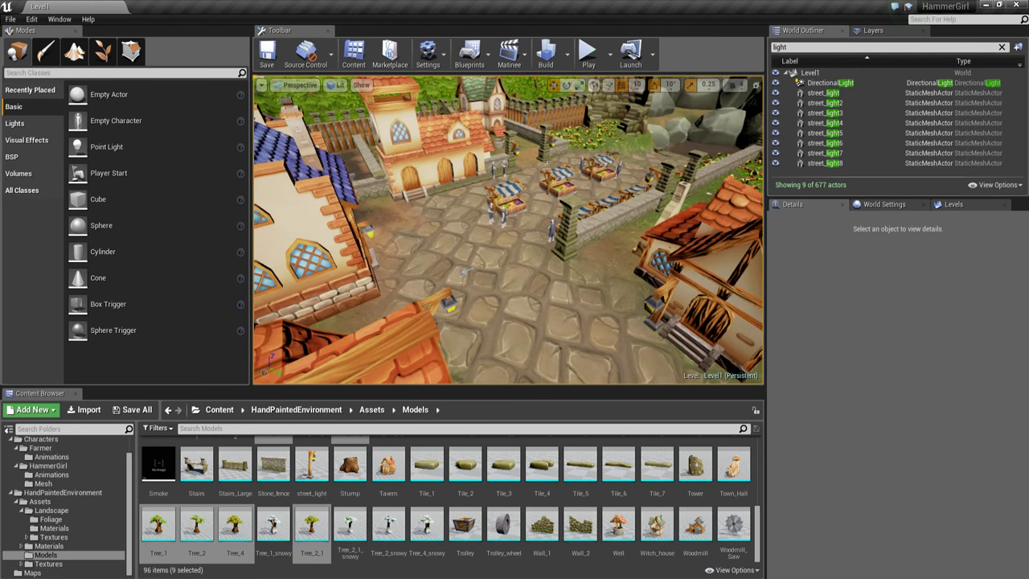
- Rename the directional light in the World Outliner as LightSource
{"action": "left_click", "coordinate": [851, 88]}
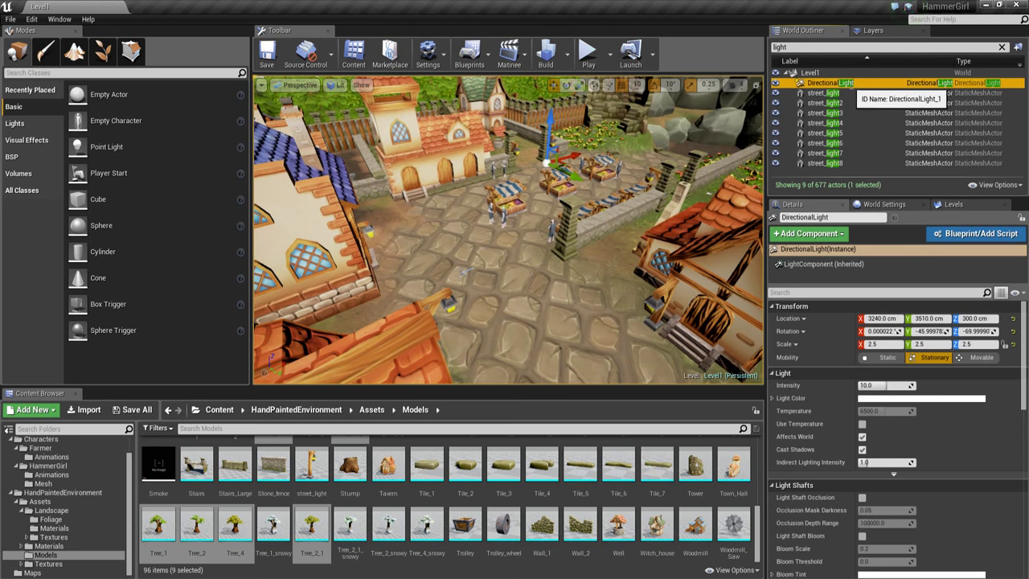
{"action": "left_click", "coordinate": [852, 89]}
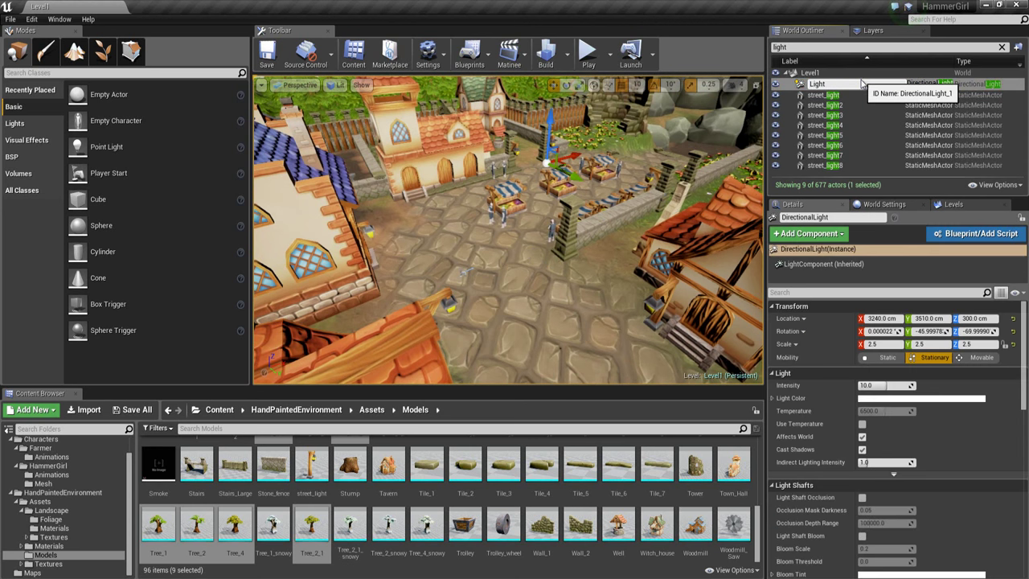
{"action": "type", "text": "LightSource"}
{"action": "key", "text": "Return"}
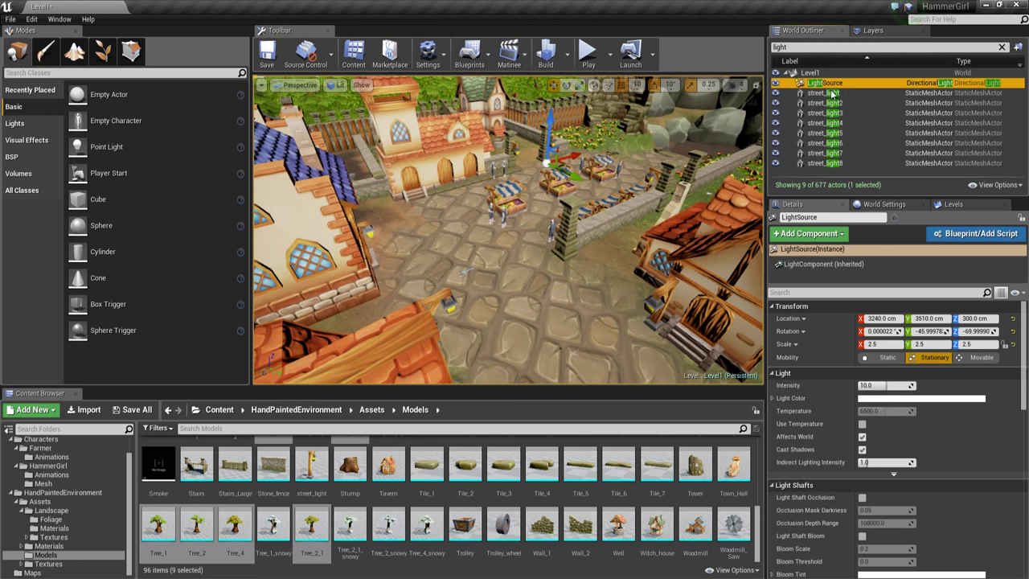
- Clear the World Outliner filter and raise LightSource above the village to a Z location of 2100 cm
{"action": "right_click_drag", "start_coordinate": [614, 211], "coordinate": [655, 356]}
{"action": "key", "text": "w"}
{"action": "key", "text": "e"}
{"action": "key", "text": "w"}
{"action": "right_click_drag", "start_coordinate": [631, 145], "coordinate": [643, 167]}
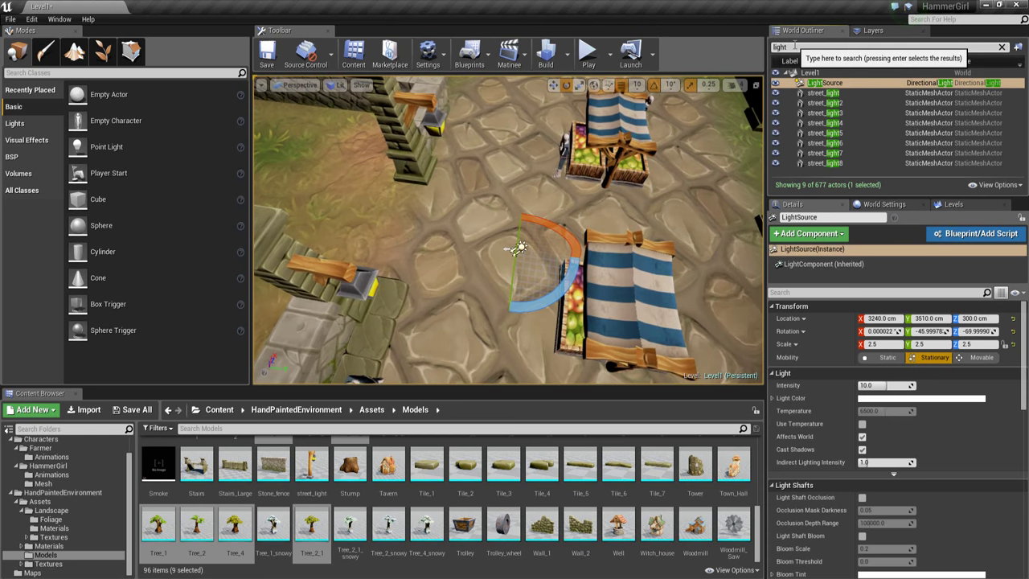
{"action": "left_click", "coordinate": [850, 83]}
{"action": "left_click", "coordinate": [1002, 47]}
{"action": "right_click_drag", "start_coordinate": [506, 230], "coordinate": [551, 236]}
{"action": "key", "text": "r"}
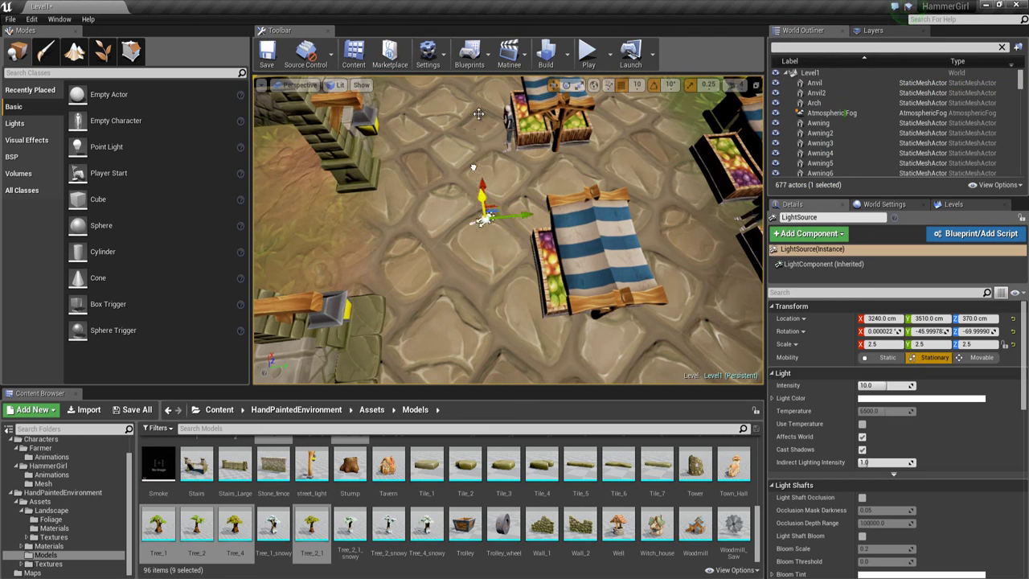
{"action": "left_click_drag", "start_coordinate": [479, 113], "coordinate": [479, 80], "text": "shift"}
{"action": "right_click_drag", "start_coordinate": [561, 303], "coordinate": [545, 391]}
{"action": "key", "text": "f"}
- Rotate LightSource about its vertical axis to a Z rotation of about -110°, keeping its downward tilt at about -46°
{"action": "key", "text": "e"}
{"action": "left_click_drag", "start_coordinate": [616, 140], "coordinate": [596, 131]}
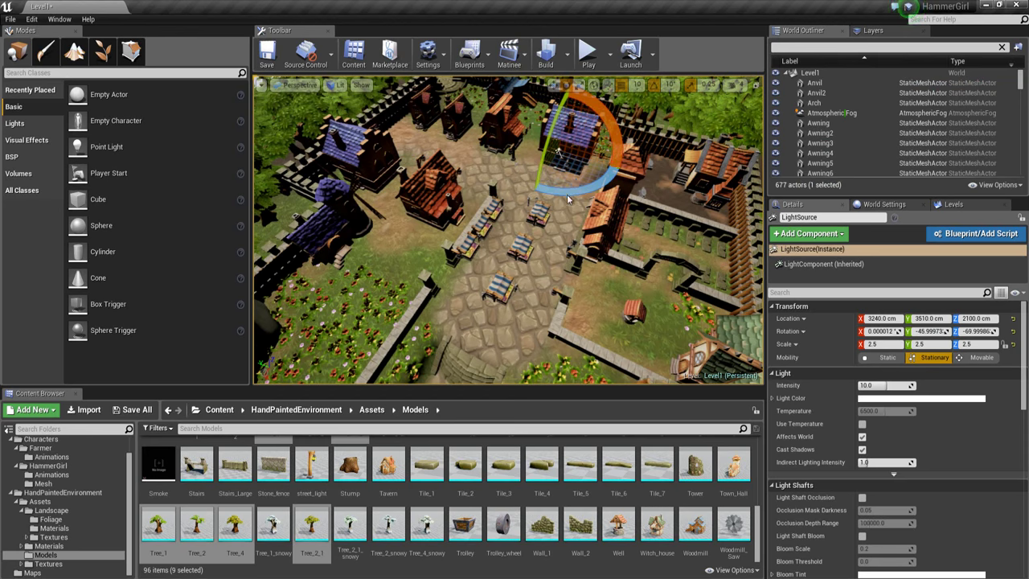
{"action": "left_click_drag", "start_coordinate": [569, 191], "coordinate": [558, 214]}
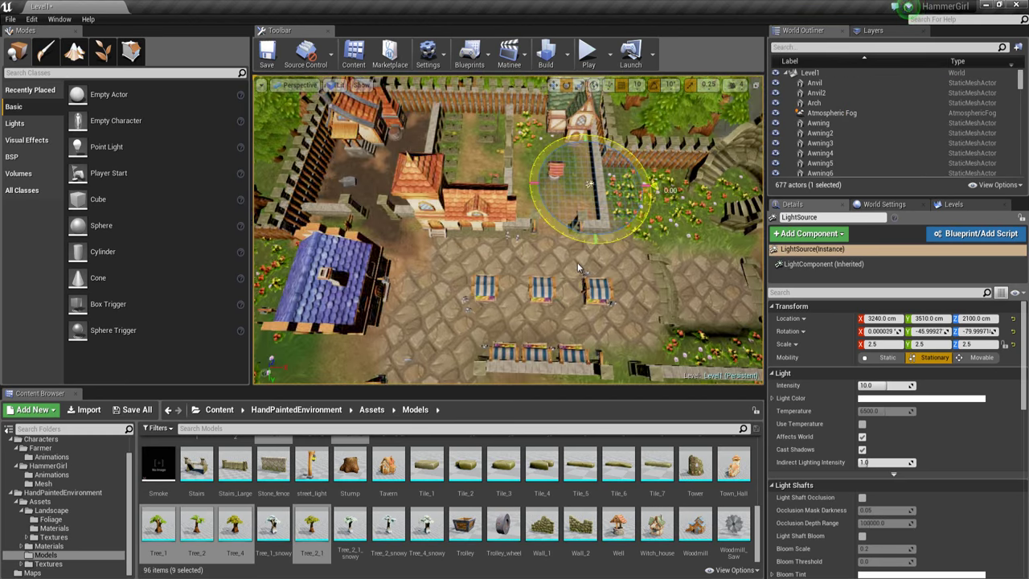
{"action": "left_click_drag", "start_coordinate": [577, 262], "coordinate": [553, 267]}
{"action": "left_click", "coordinate": [535, 61]}
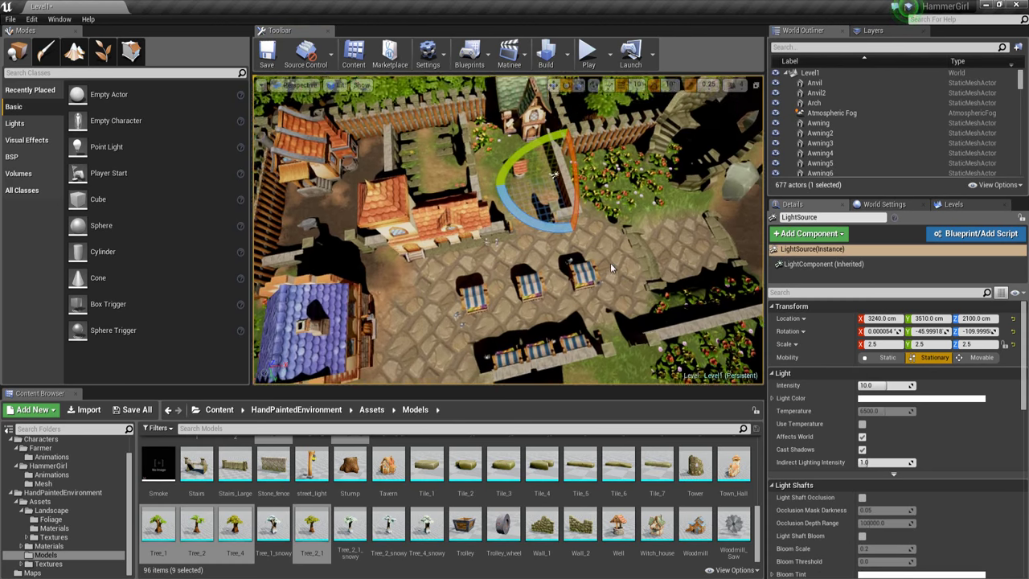
- Play-test the level by walking the character around the paved square and through the house shadows, then stop the simulation
{"action": "right_click_drag", "start_coordinate": [610, 263], "coordinate": [562, 262]}
{"action": "right_click_drag", "start_coordinate": [753, 331], "coordinate": [708, 209]}
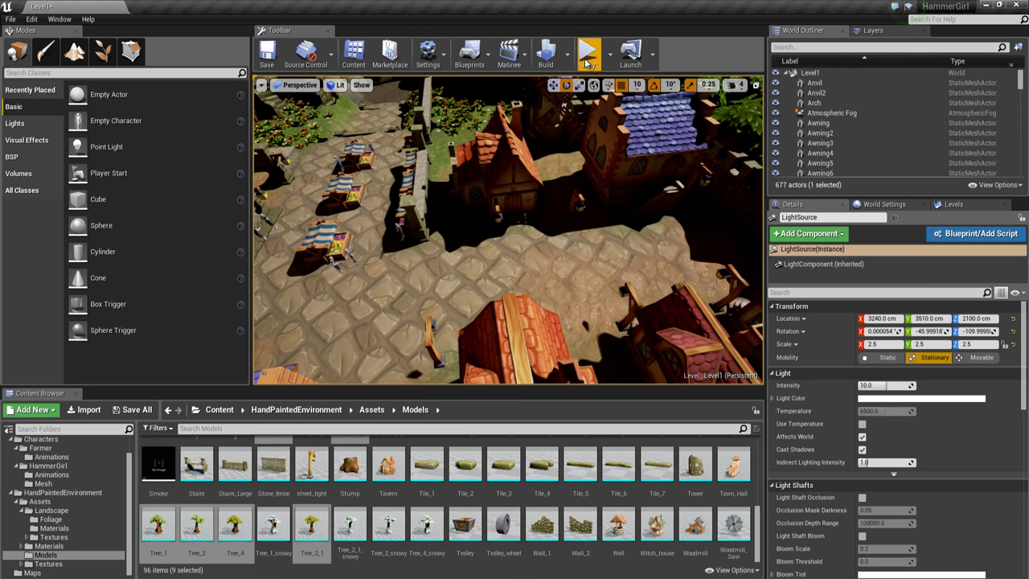
{"action": "left_click", "coordinate": [587, 62]}
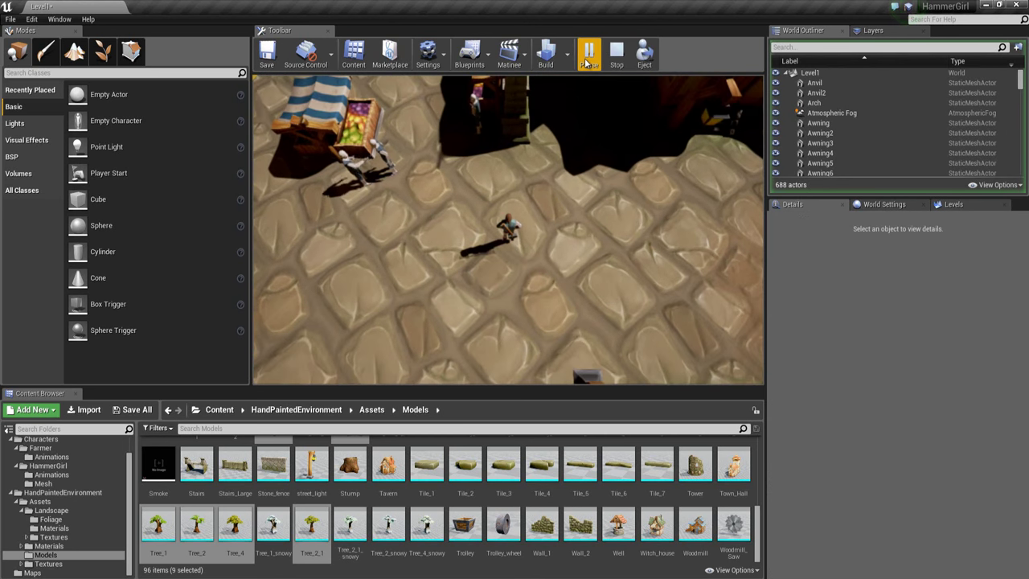
{"action": "key", "text": "w"}
{"action": "key", "text": "d"}
{"action": "key", "text": "w"}
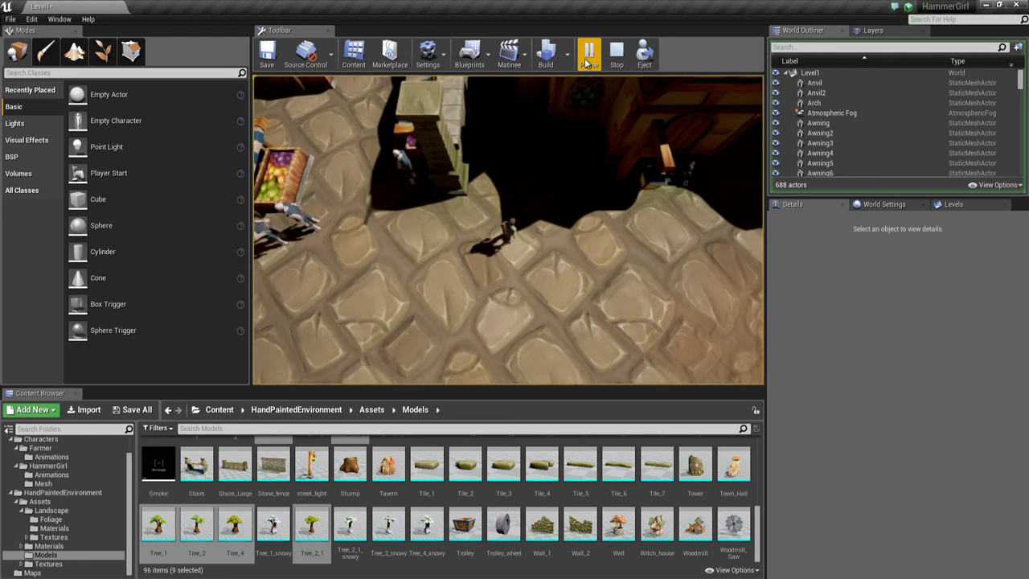
{"action": "key", "text": "d"}
{"action": "key", "text": "s"}
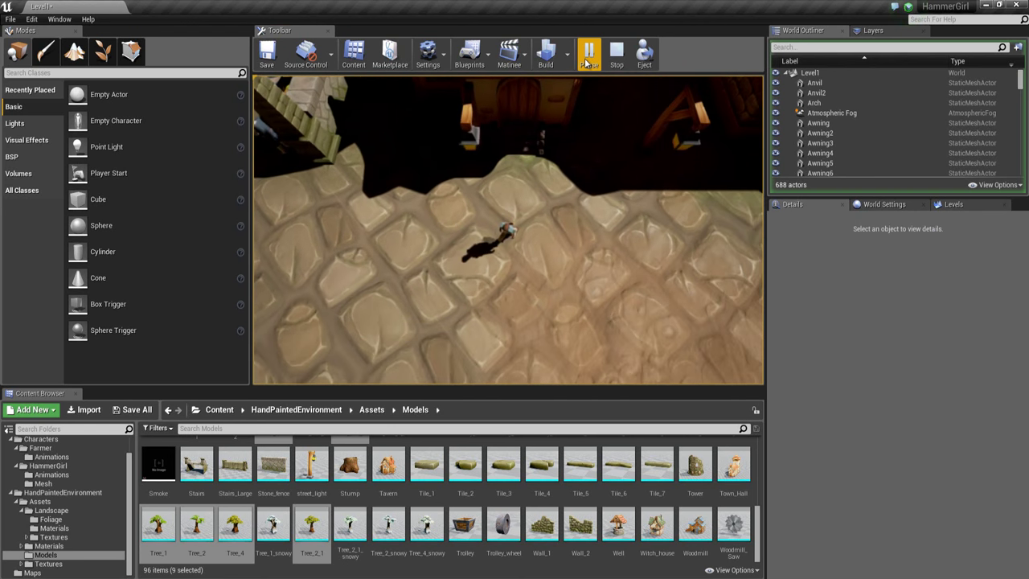
{"action": "key", "text": "d"}
{"action": "key", "text": "a"}
{"action": "key", "text": "w"}
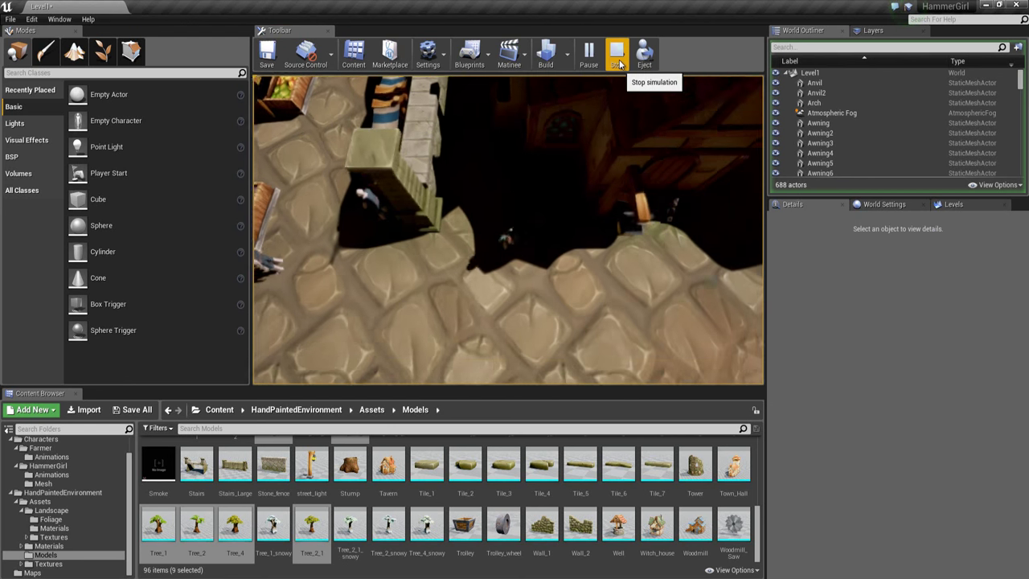
{"action": "left_click", "coordinate": [617, 56]}
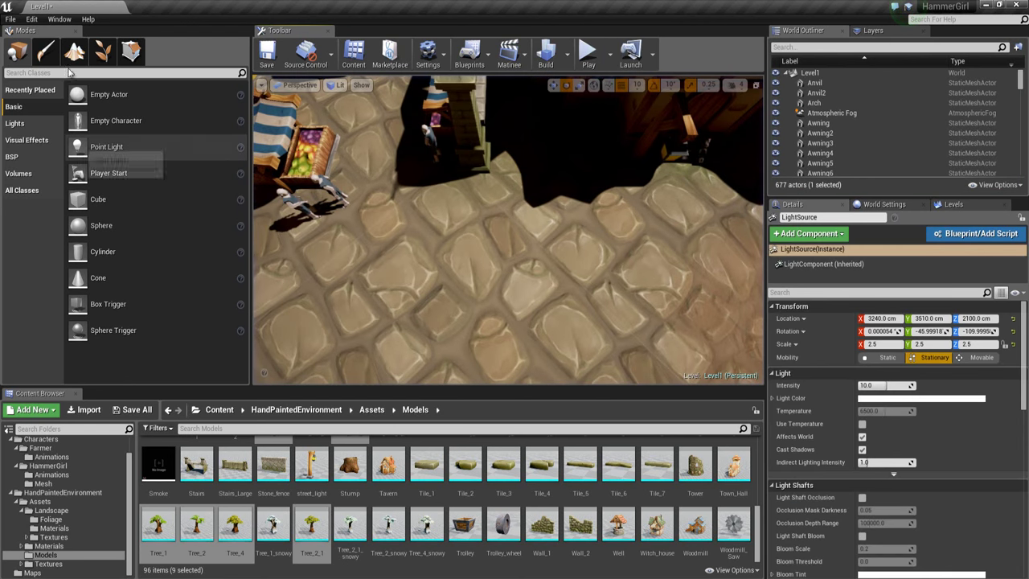
- Search the placeable classes for "sky" and place a Sky Light on the paved square near the market stalls
{"action": "type", "text": "sky"}
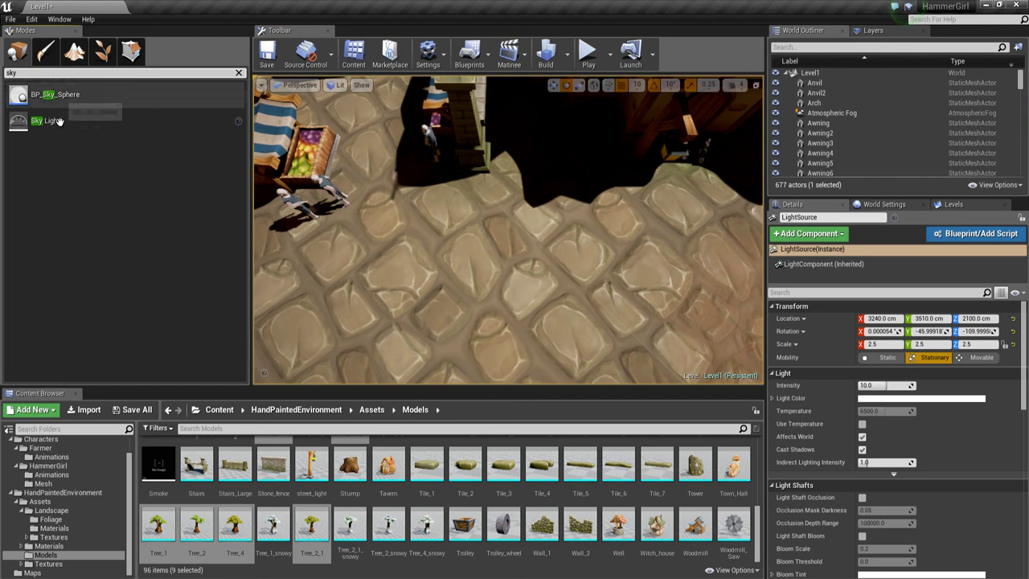
{"action": "left_click_drag", "start_coordinate": [57, 121], "coordinate": [471, 281]}
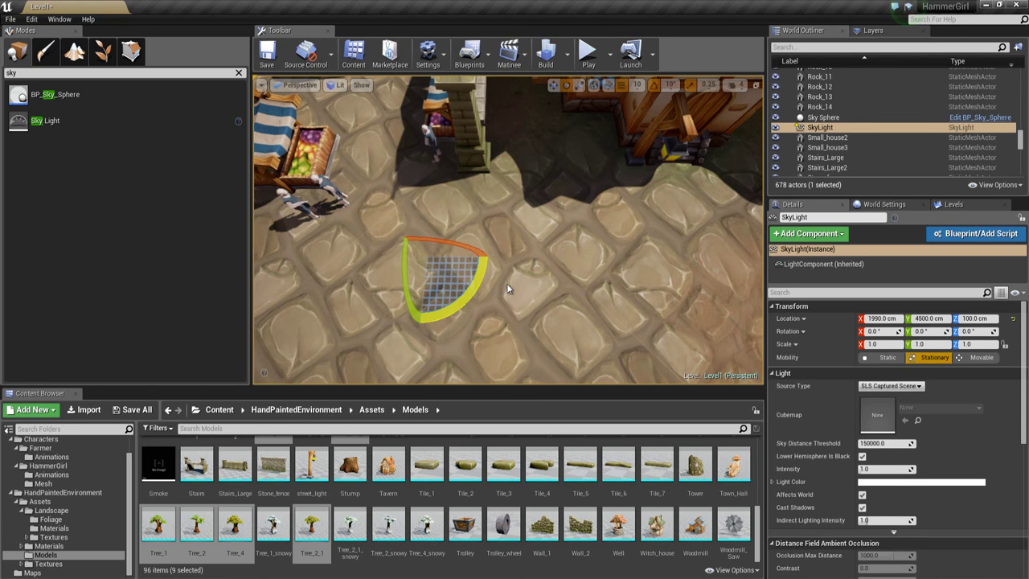
{"action": "mouse_move", "coordinate": [526, 224]}
{"action": "right_mouse_down"}
{"action": "mouse_move", "coordinate": [555, 226]}
{"action": "mouse_move", "coordinate": [514, 223]}
{"action": "mouse_move", "coordinate": [527, 224]}
{"action": "right_mouse_up"}
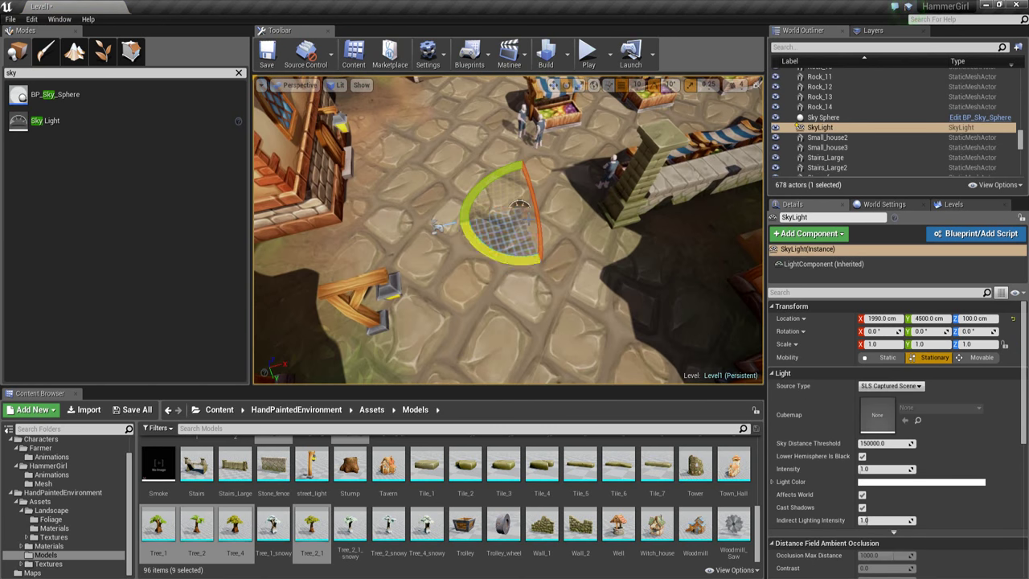
{"action": "key", "text": "w"}
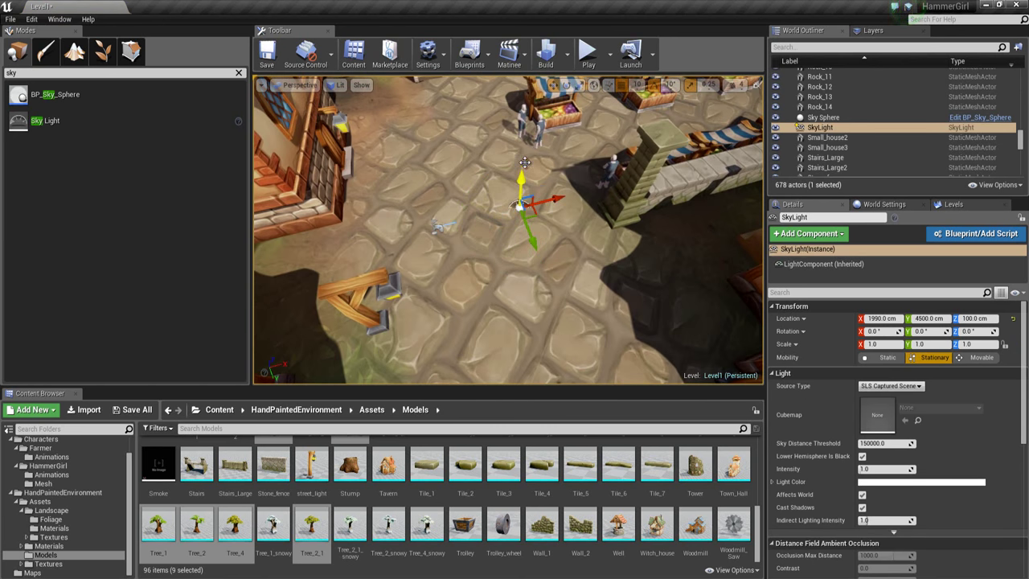
- Raise SkyLight above the paved square to a Z location of 240 cm
{"action": "left_click_drag", "start_coordinate": [524, 162], "coordinate": [525, 144]}
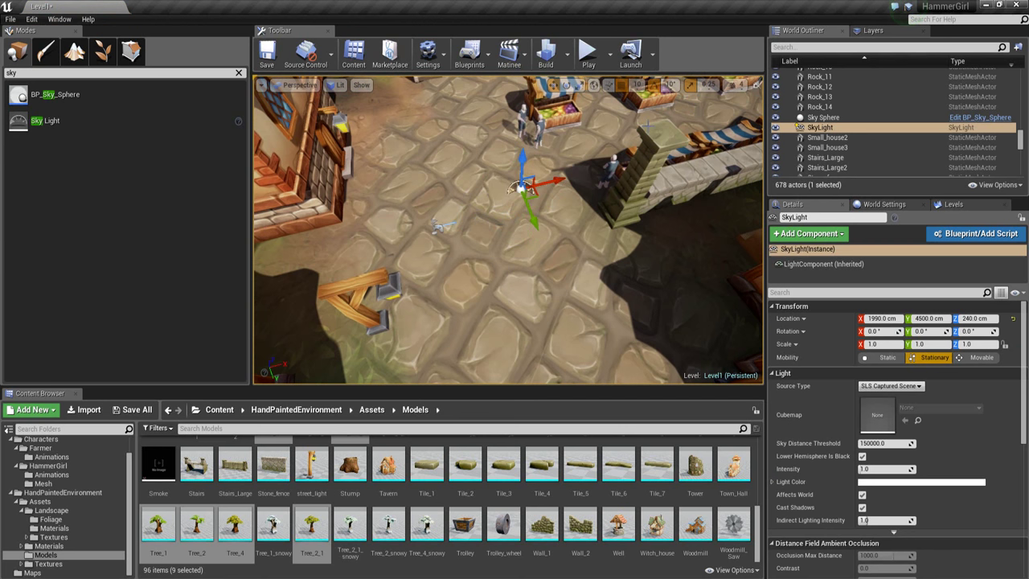
{"action": "right_click_drag", "start_coordinate": [649, 124], "coordinate": [699, 124]}
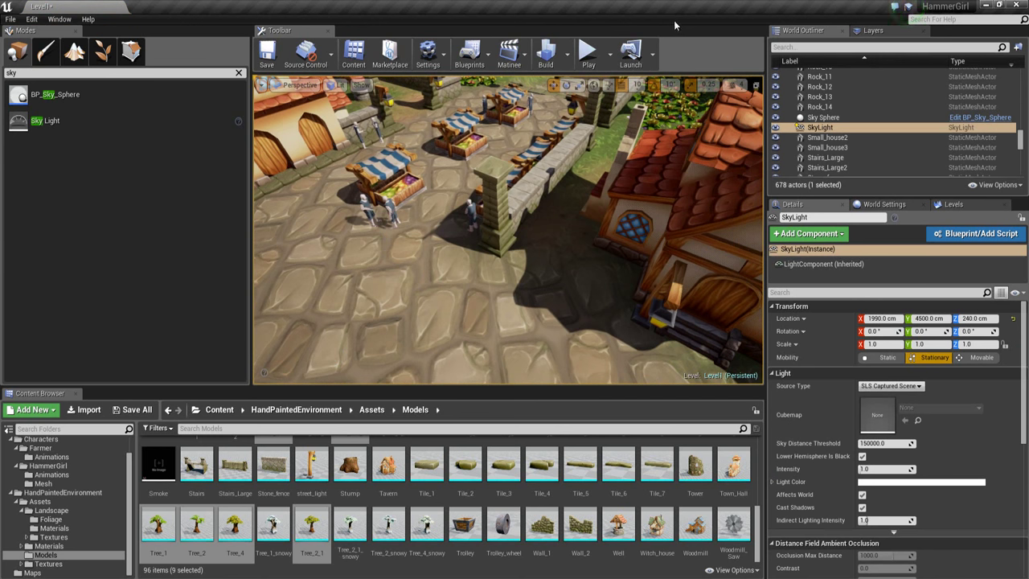
- Play-test the level by walking the character through the flower garden, past the market stalls and along the shaded street beside the village wall
{"action": "left_click", "coordinate": [578, 54]}
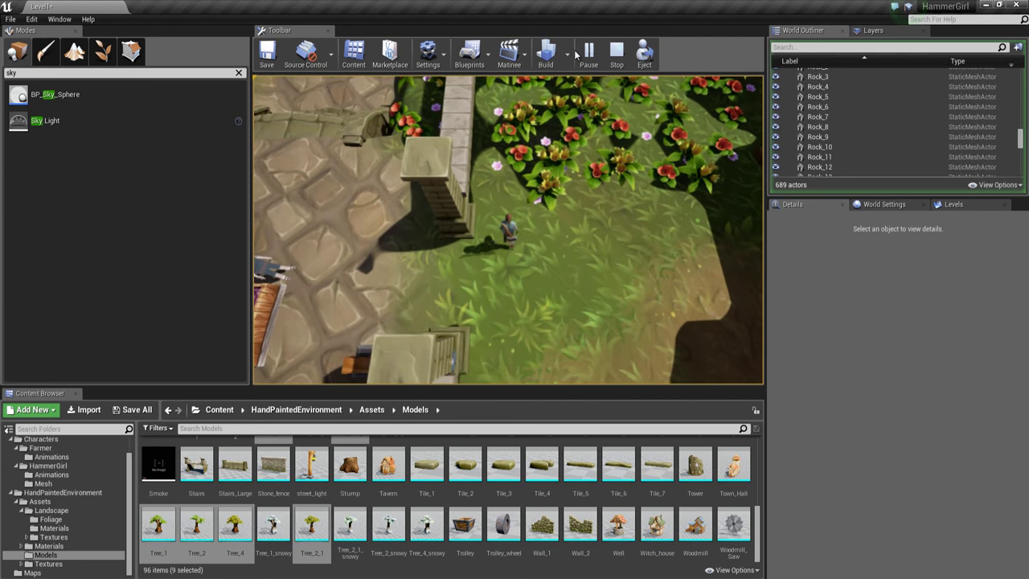
{"action": "key", "text": "d"}
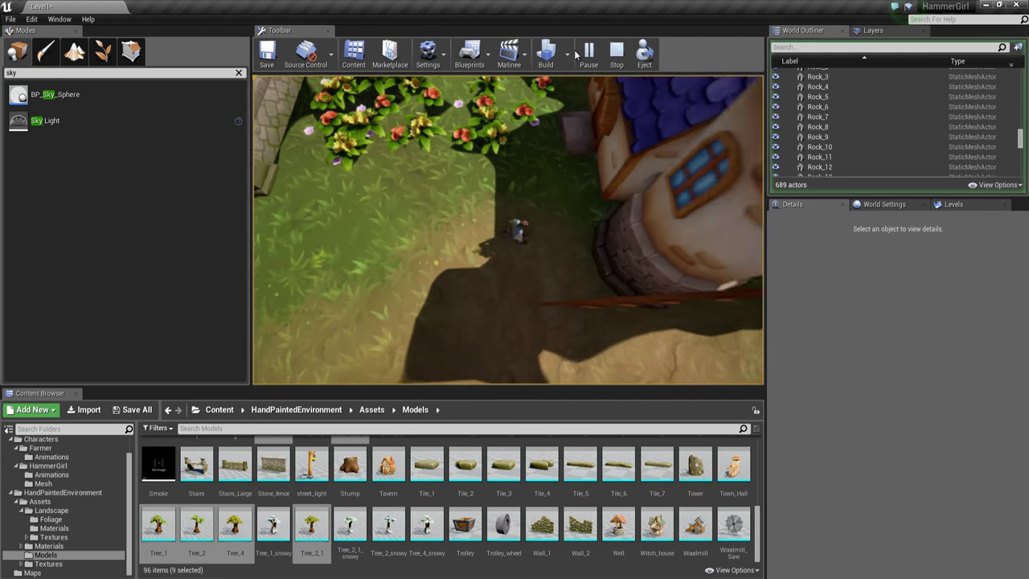
{"action": "key", "text": "a"}
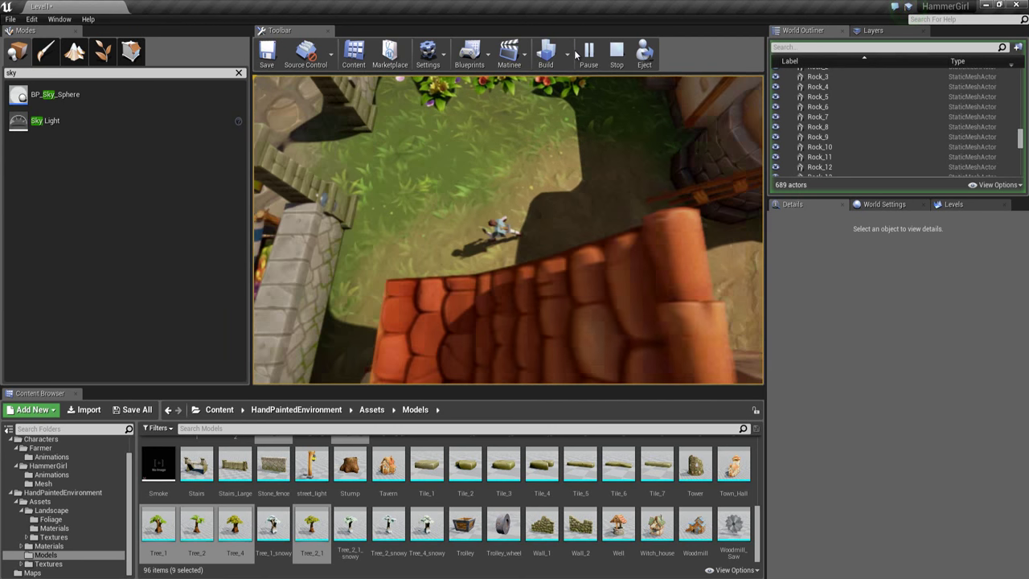
{"action": "key", "text": "w"}
{"action": "key", "text": "s"}
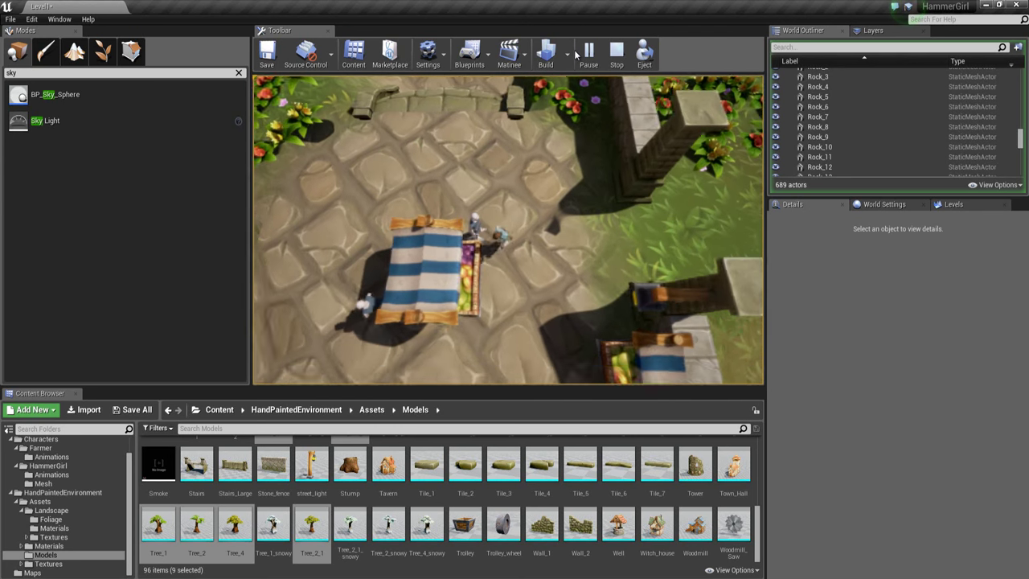
{"action": "key", "text": "a"}
{"action": "key", "text": "s"}
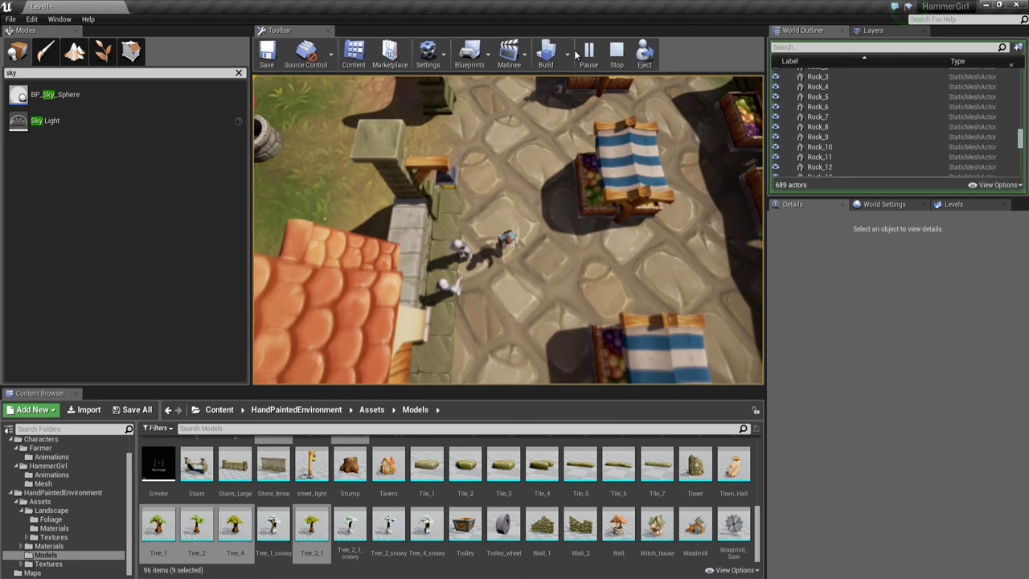
{"action": "key", "text": "d"}
{"action": "key", "text": "s"}
{"action": "key", "text": "d"}
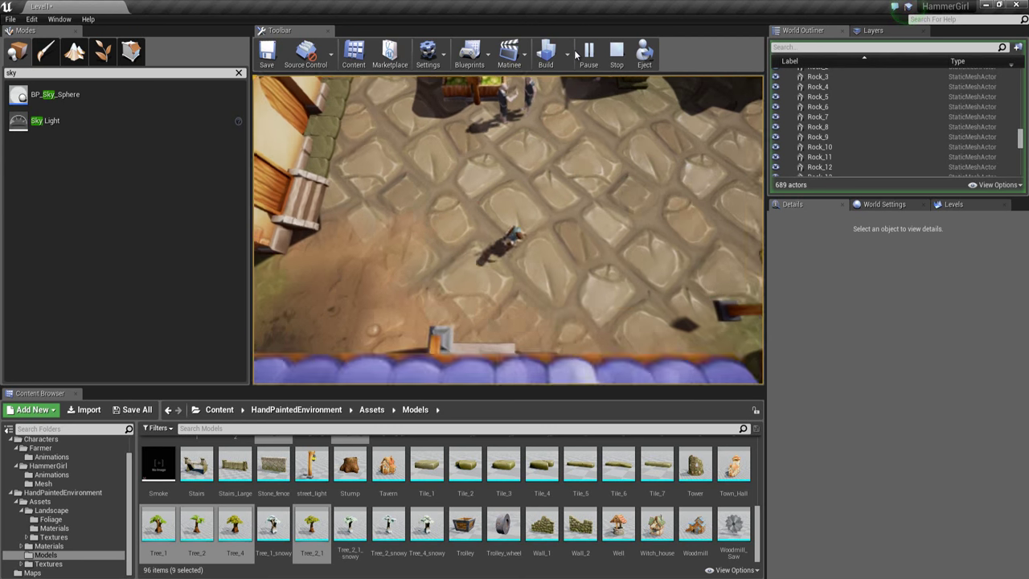
{"action": "key", "text": "d"}
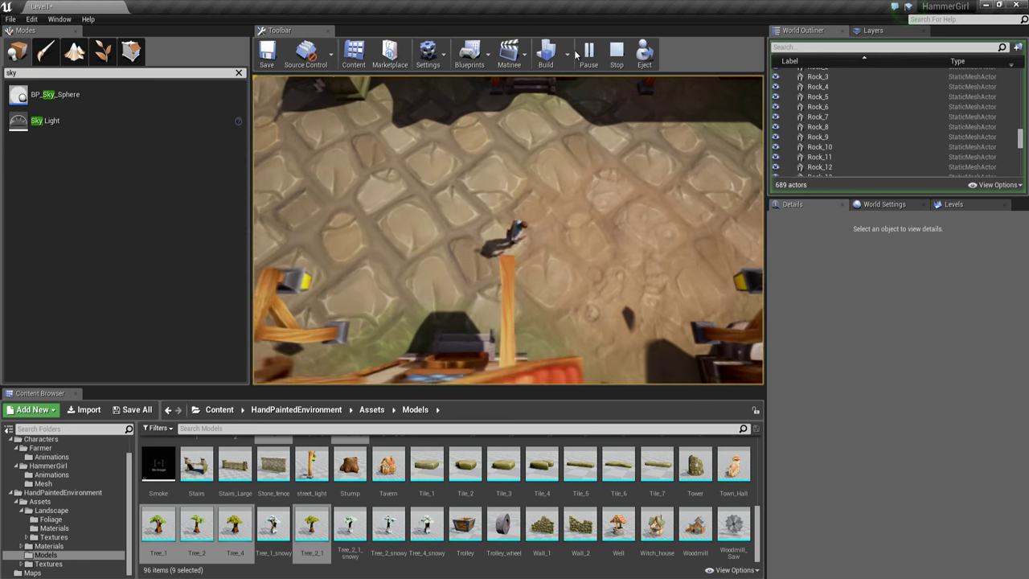
{"action": "key", "text": "w"}
{"action": "key", "text": "d"}
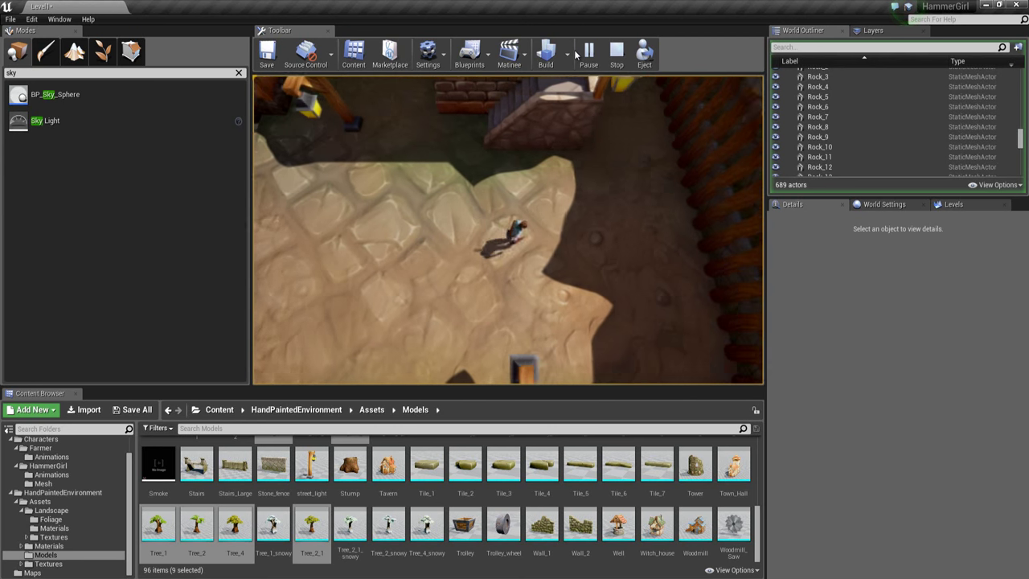
{"action": "key", "text": "s"}
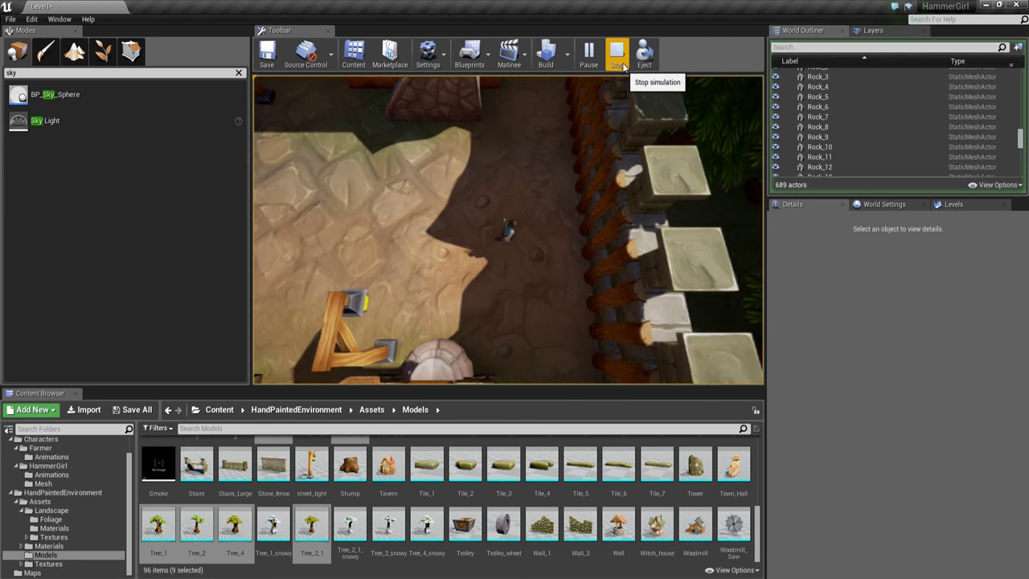
{"action": "key", "text": "w"}
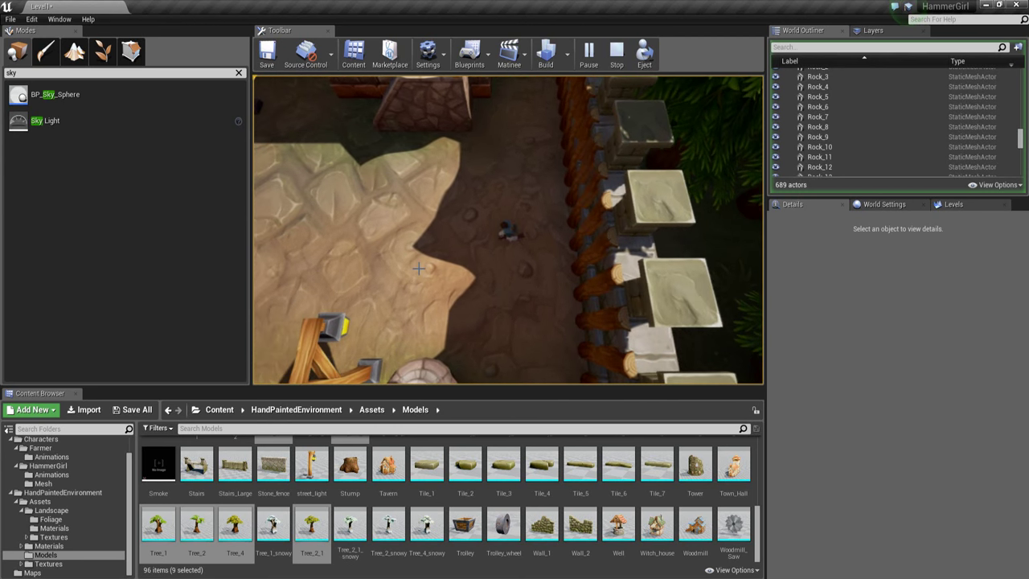
{"action": "key", "text": "a"}
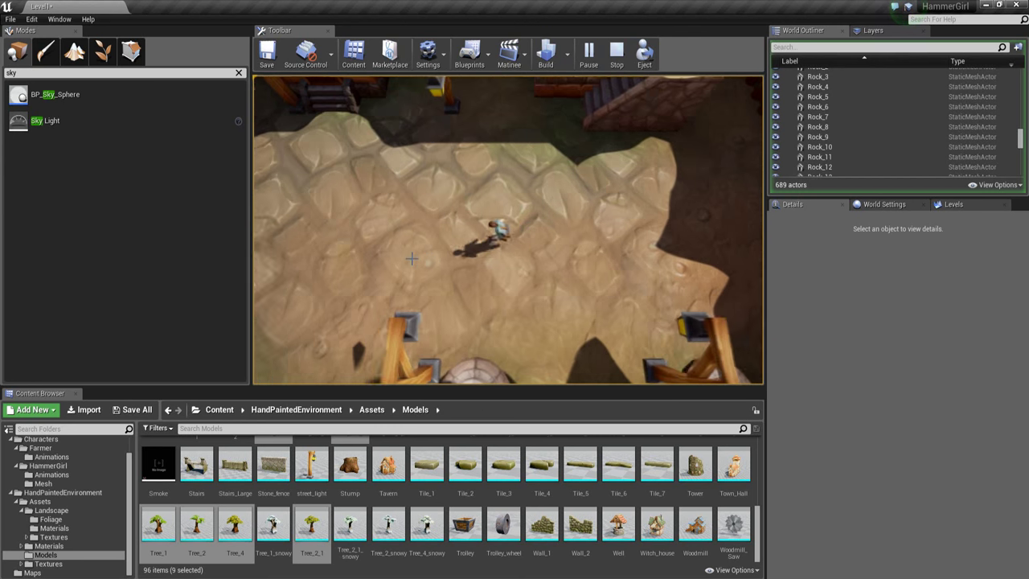
{"action": "key", "text": "a"}
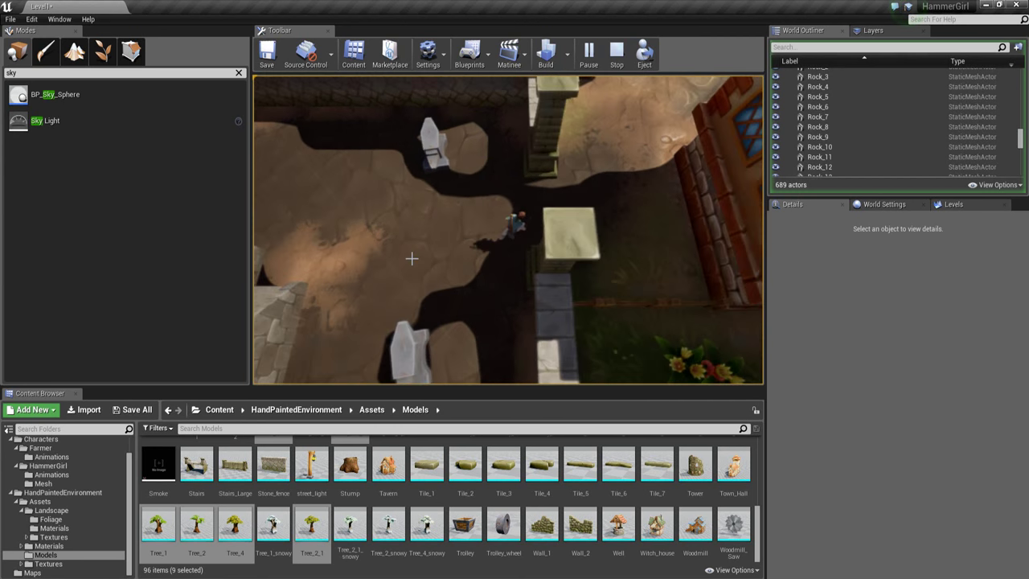
- Continue the play-test past the well yard and over the stone bridges to the shadowed rock entrance, and stop the simulation
{"action": "key", "text": "w"}
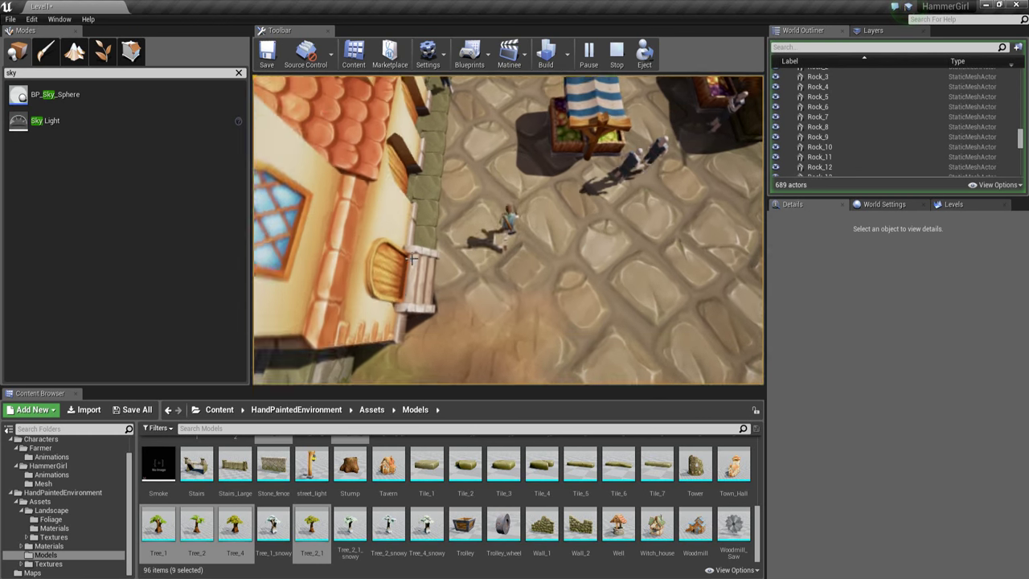
{"action": "key", "text": "a"}
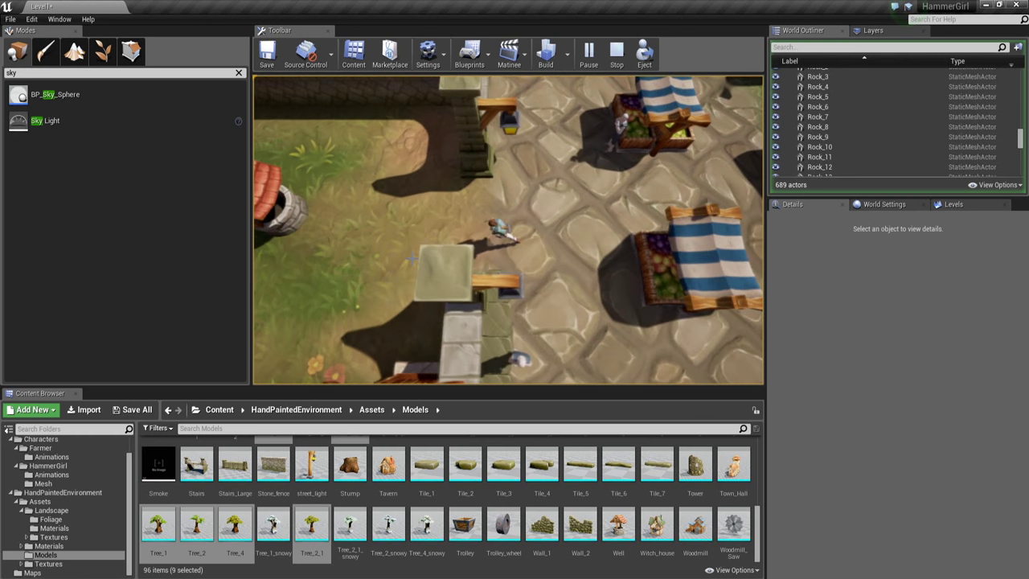
{"action": "key", "text": "s"}
{"action": "key", "text": "a"}
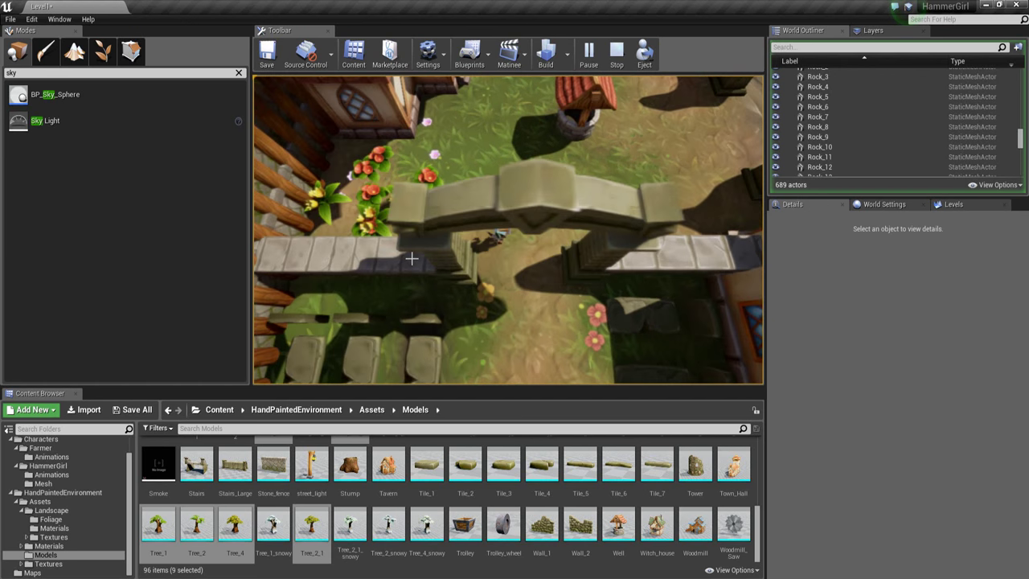
{"action": "key", "text": "w"}
{"action": "key", "text": "d"}
{"action": "key", "text": "w"}
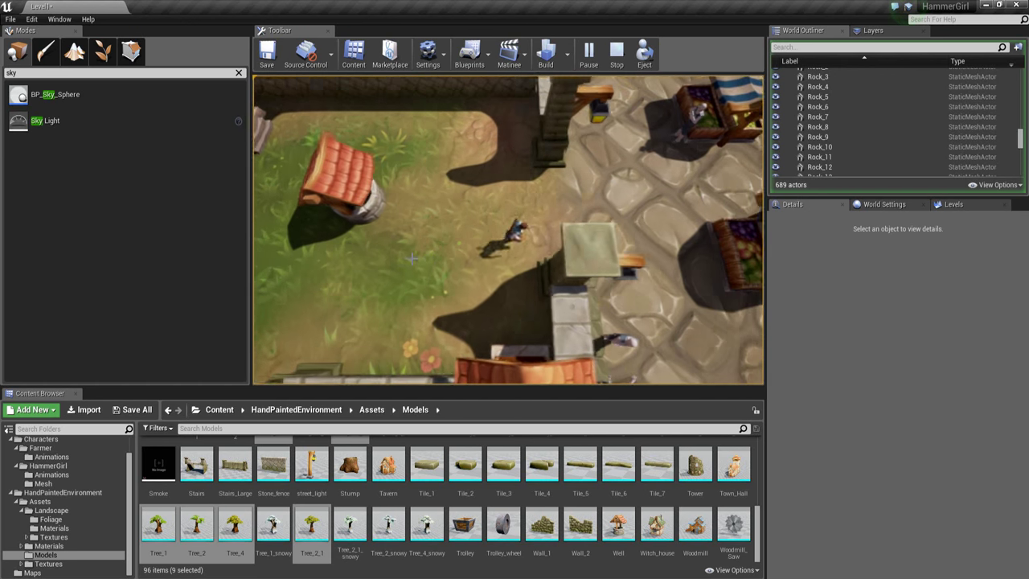
{"action": "key", "text": "w"}
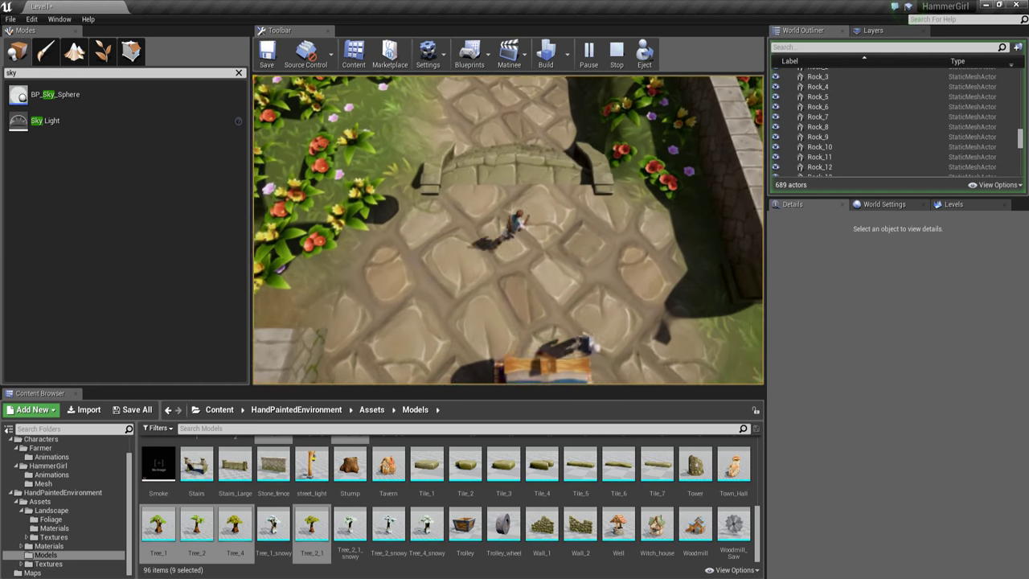
{"action": "key", "text": "w"}
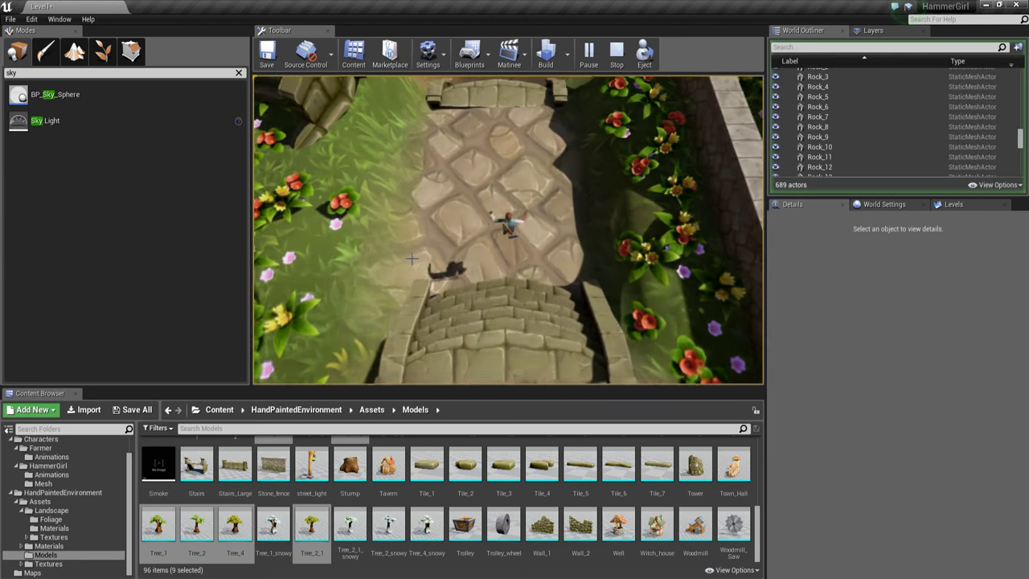
{"action": "key", "text": "w"}
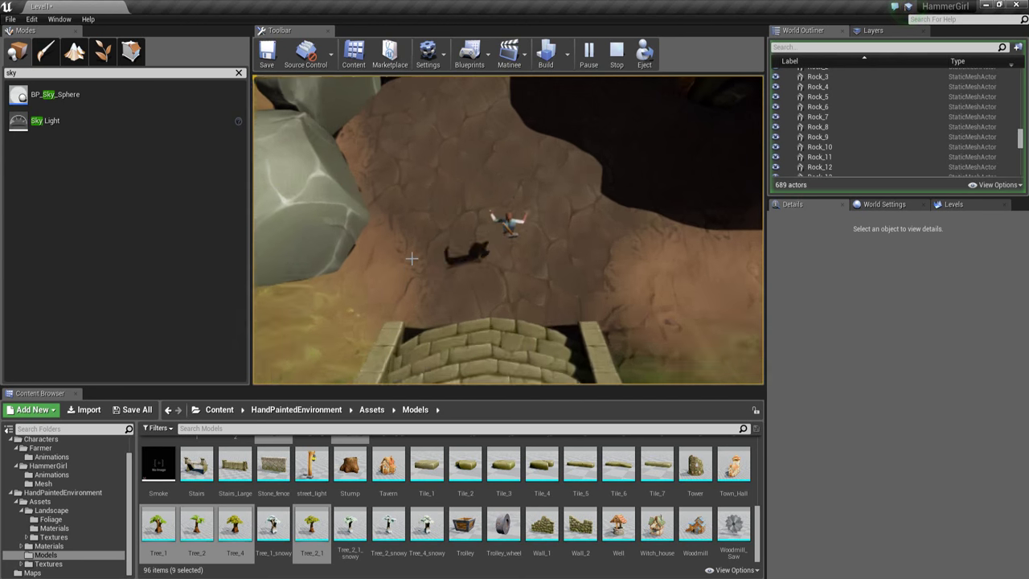
{"action": "key", "text": "d"}
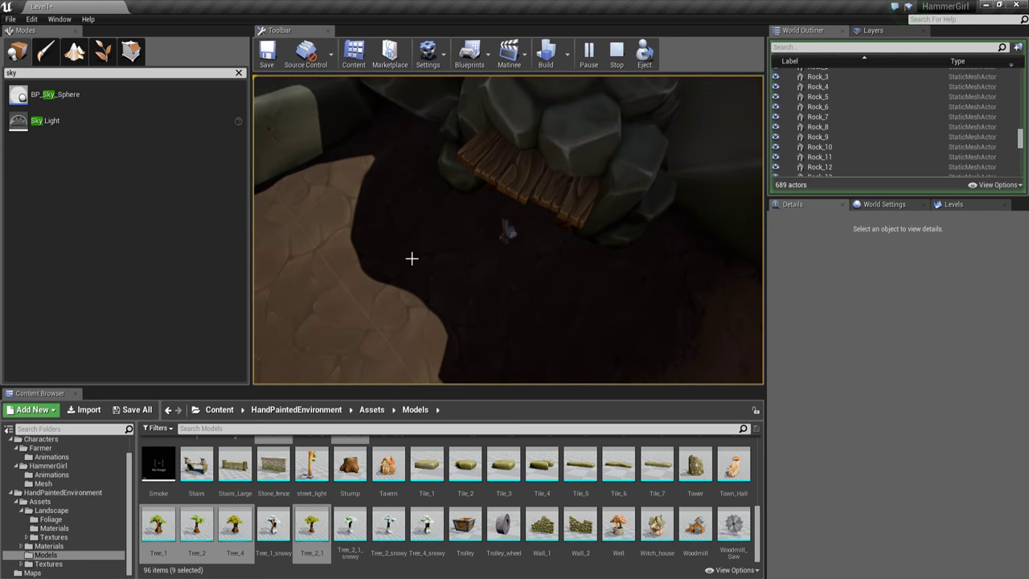
{"action": "key", "text": "s"}
{"action": "key", "text": "a"}
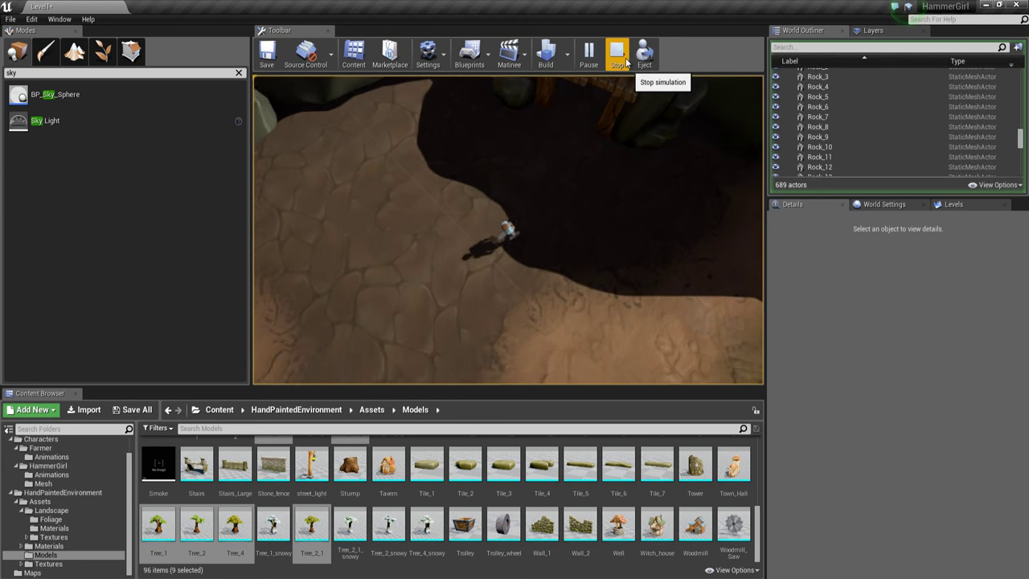
{"action": "left_click", "coordinate": [625, 58]}
- Examine the lighting and shadows over the whole village, its surrounding trees and the rocks from several elevated angles
{"action": "scroll", "coordinate": [613, 281], "scroll_direction": "down", "scroll_amount": 10}
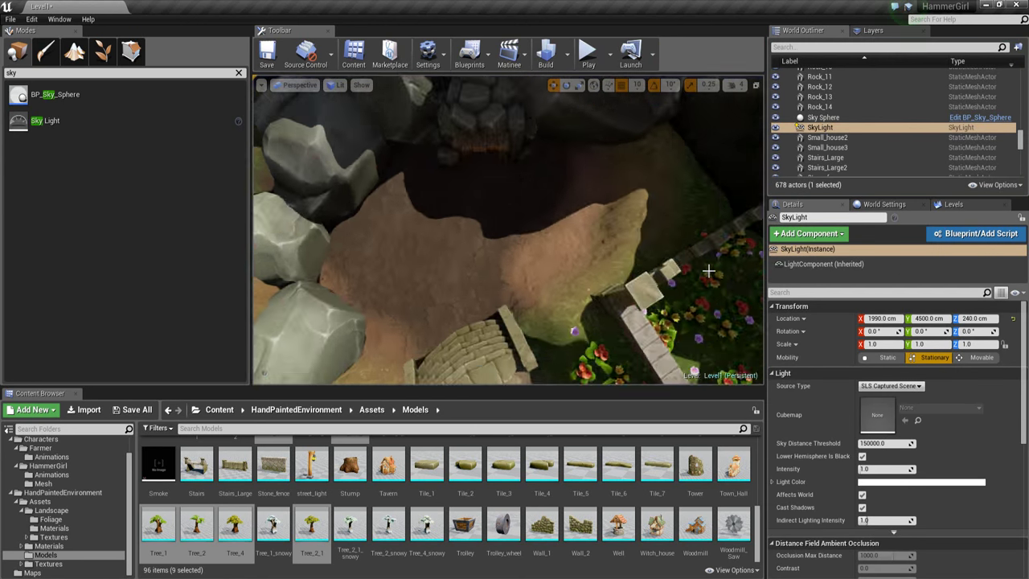
{"action": "right_click_drag", "start_coordinate": [576, 331], "coordinate": [485, 264]}
{"action": "key", "text": "s"}
{"action": "key", "text": "d"}
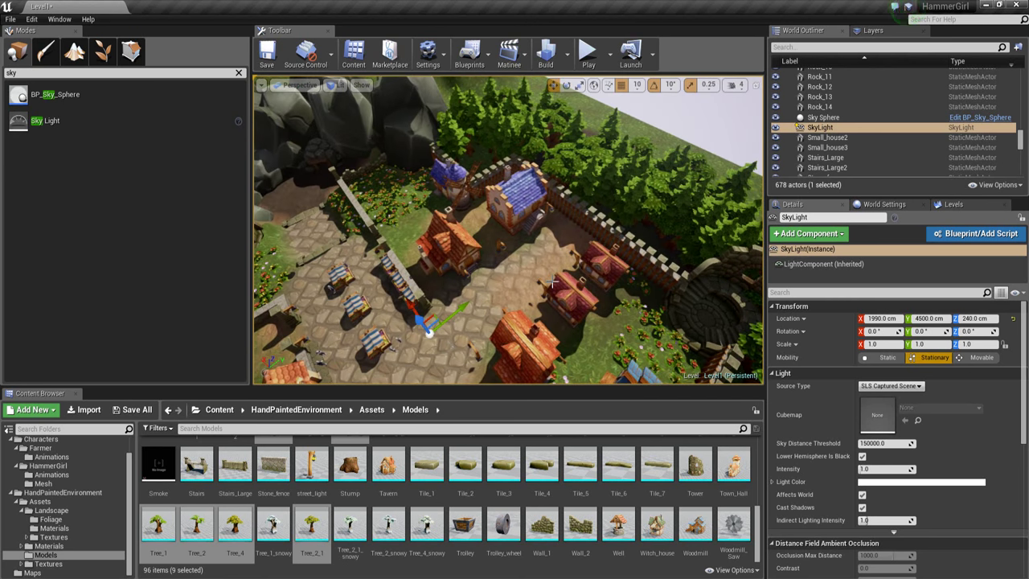
{"action": "key", "text": "d"}
{"action": "right_click_drag", "start_coordinate": [418, 285], "coordinate": [504, 294]}
{"action": "key", "text": "w"}
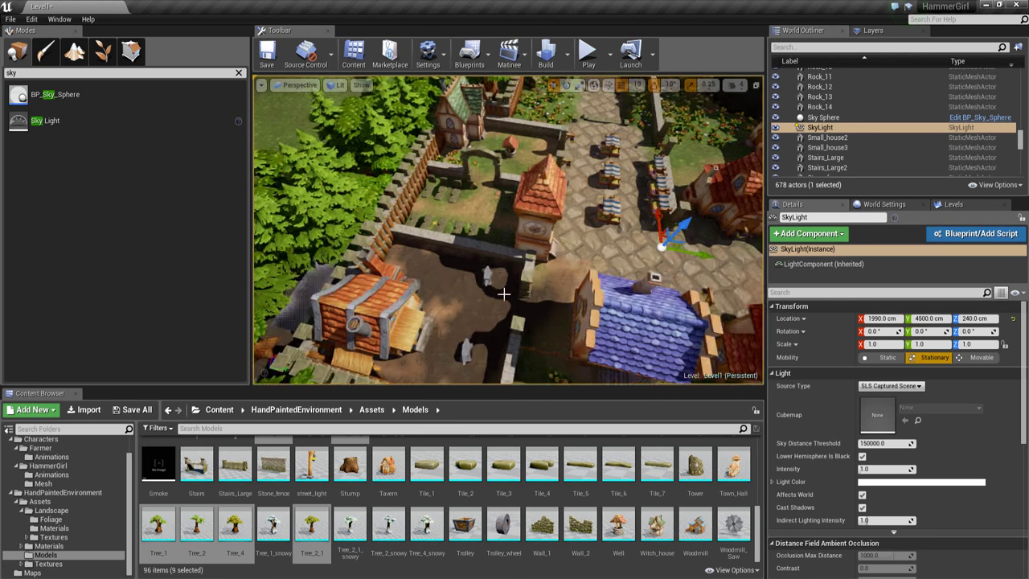
{"action": "left_click_drag", "start_coordinate": [503, 294], "coordinate": [510, 291], "text": "alt"}
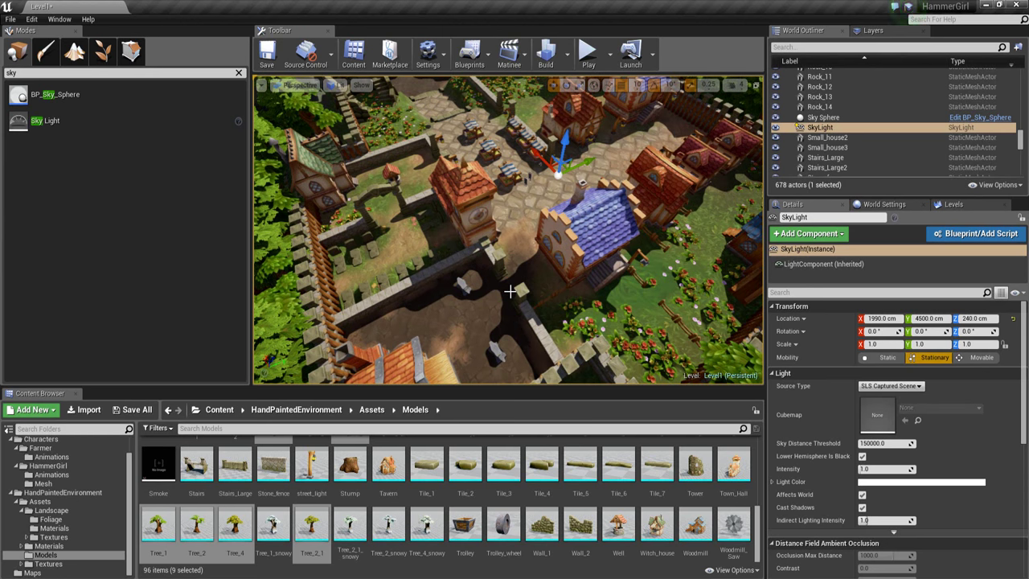
{"action": "right_click_drag", "start_coordinate": [511, 196], "coordinate": [185, 233]}
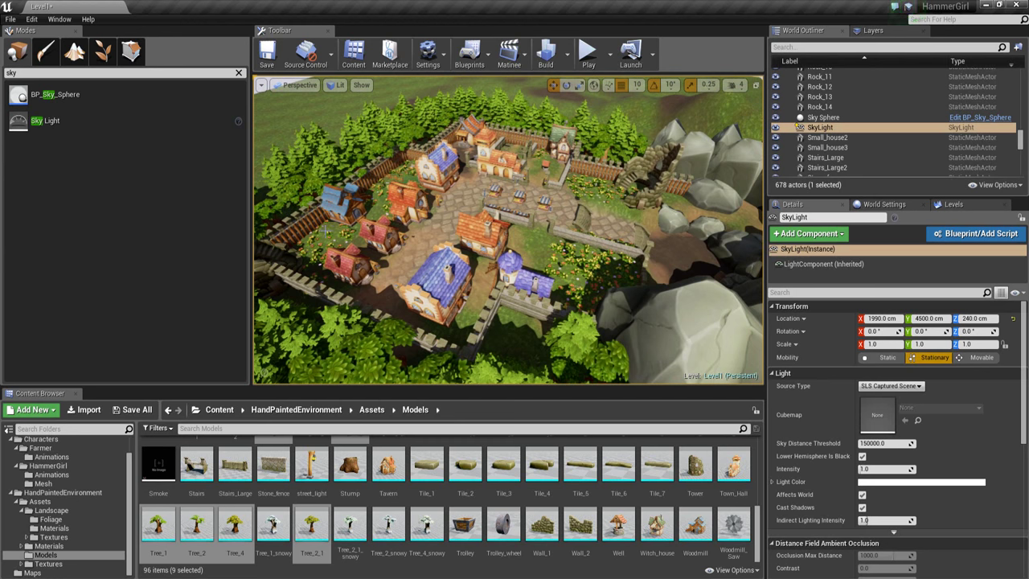
{"action": "right_click_drag", "start_coordinate": [561, 264], "coordinate": [553, 262]}
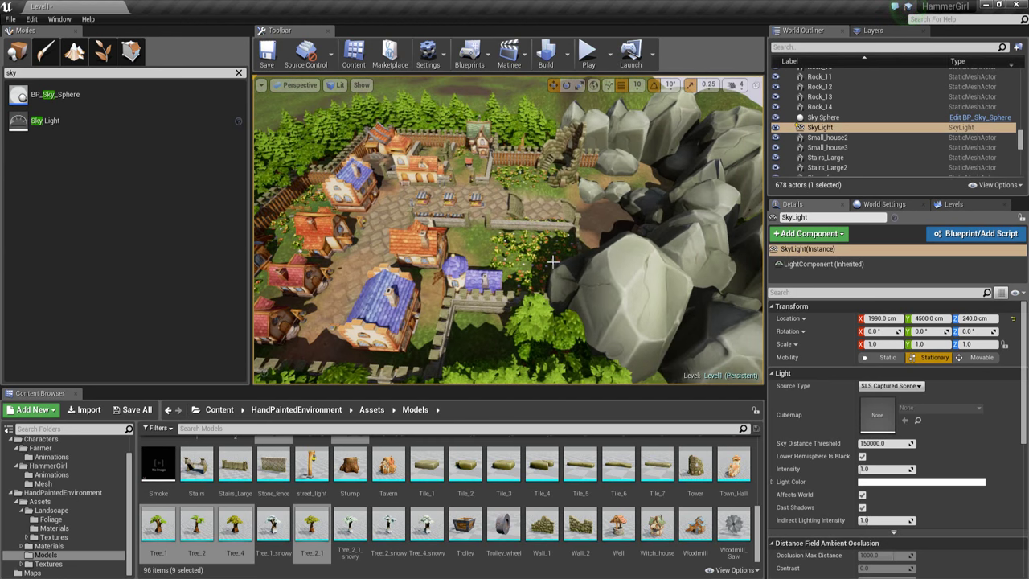
{"action": "right_click_drag", "start_coordinate": [555, 243], "coordinate": [555, 242]}
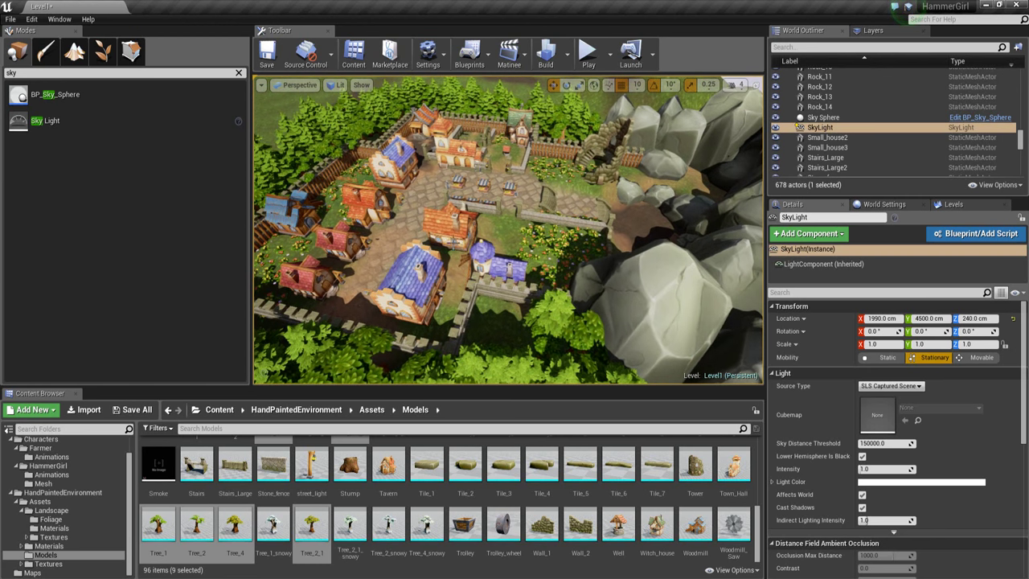